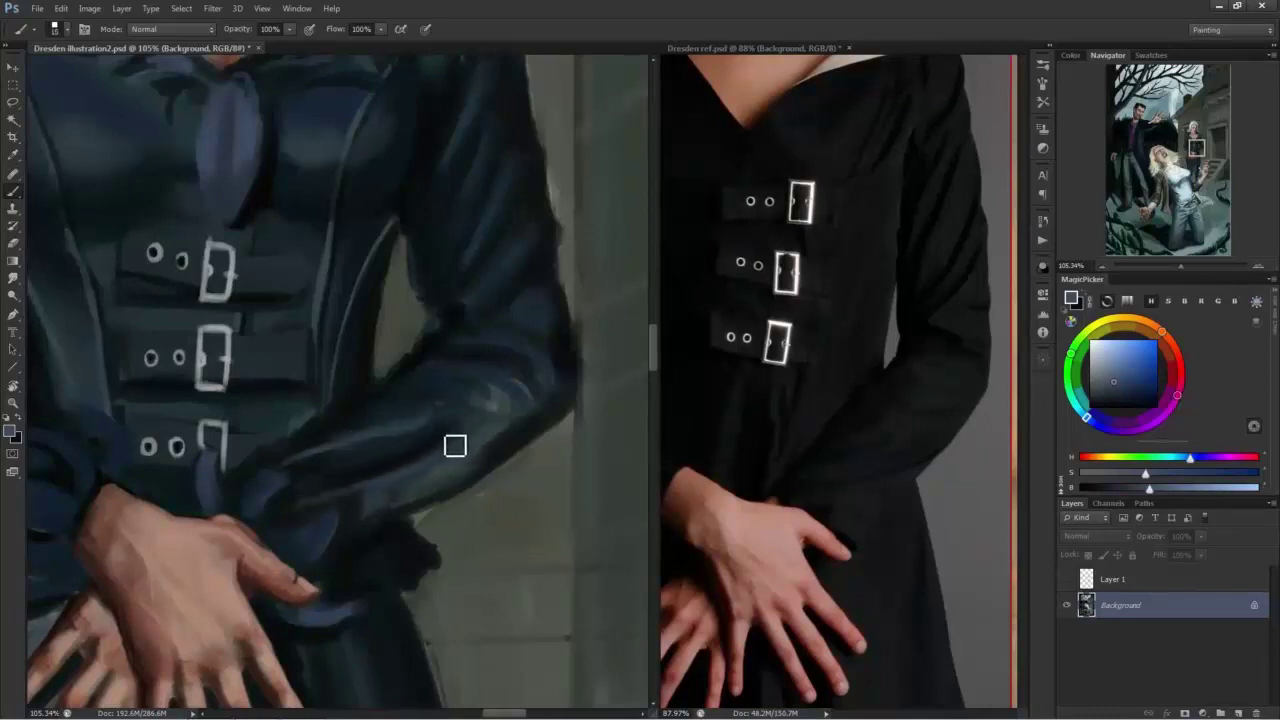
# Sample the sleeve's dark blues and paint smooth shading across the folds of the upper forearm near the waist.
pyautogui.keyDown('alt'); pyautogui.click(429, 434); pyautogui.keyUp('alt')
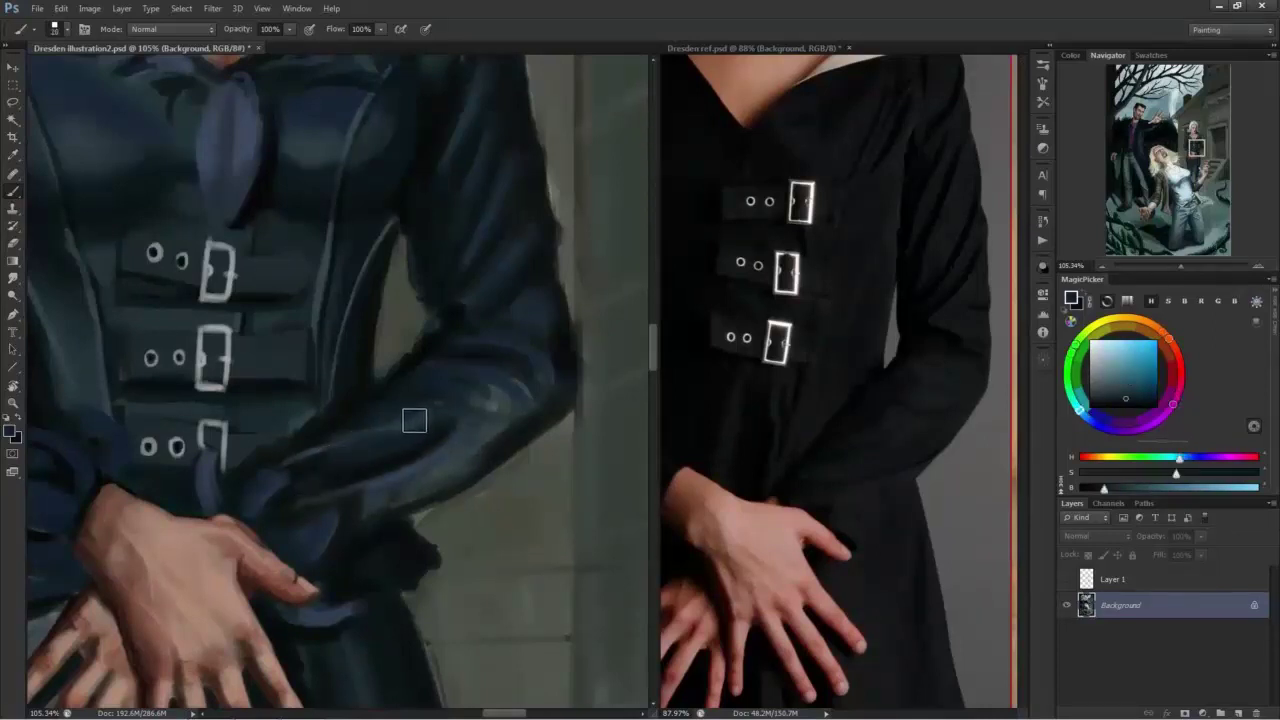
pyautogui.keyDown('alt'); pyautogui.click(397, 431); pyautogui.keyUp('alt')
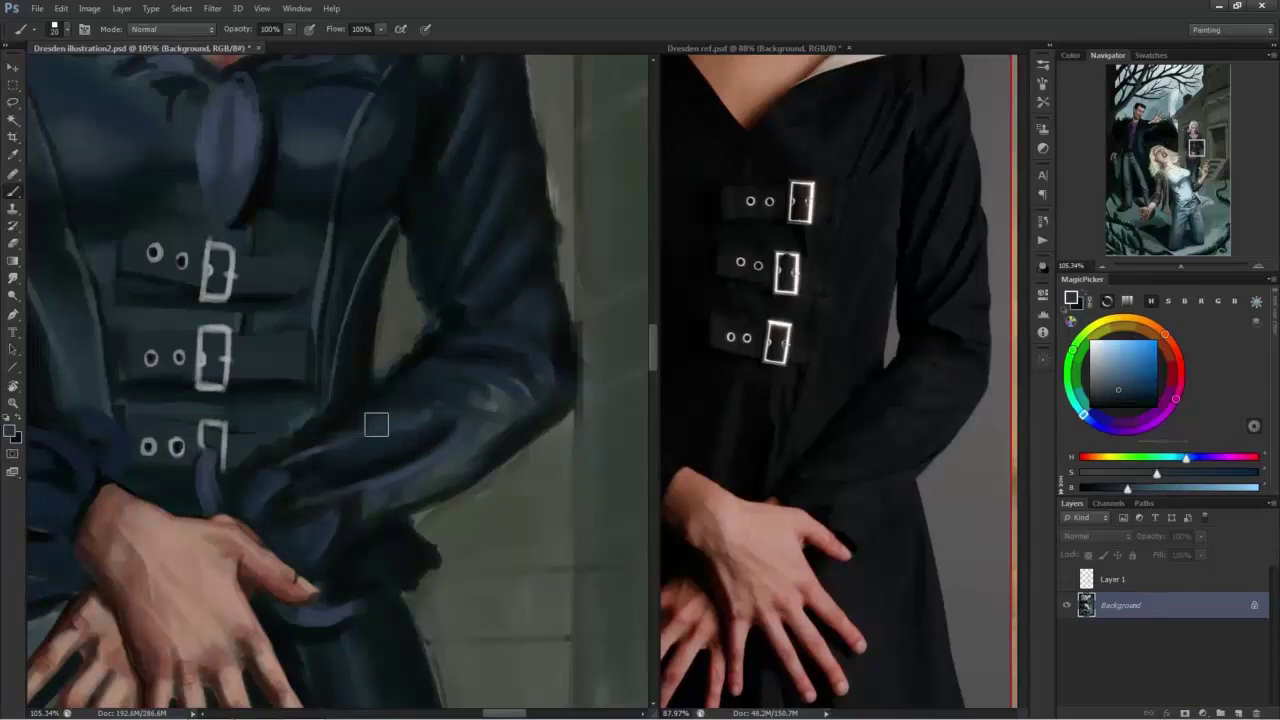
pyautogui.keyDown('alt'); pyautogui.click(393, 405); pyautogui.keyUp('alt')
pyautogui.keyDown('alt'); pyautogui.click(405, 343); pyautogui.keyUp('alt')
pyautogui.keyDown('alt'); pyautogui.click(424, 355); pyautogui.keyUp('alt')
pyautogui.keyDown('alt'); pyautogui.click(401, 383); pyautogui.keyUp('alt')
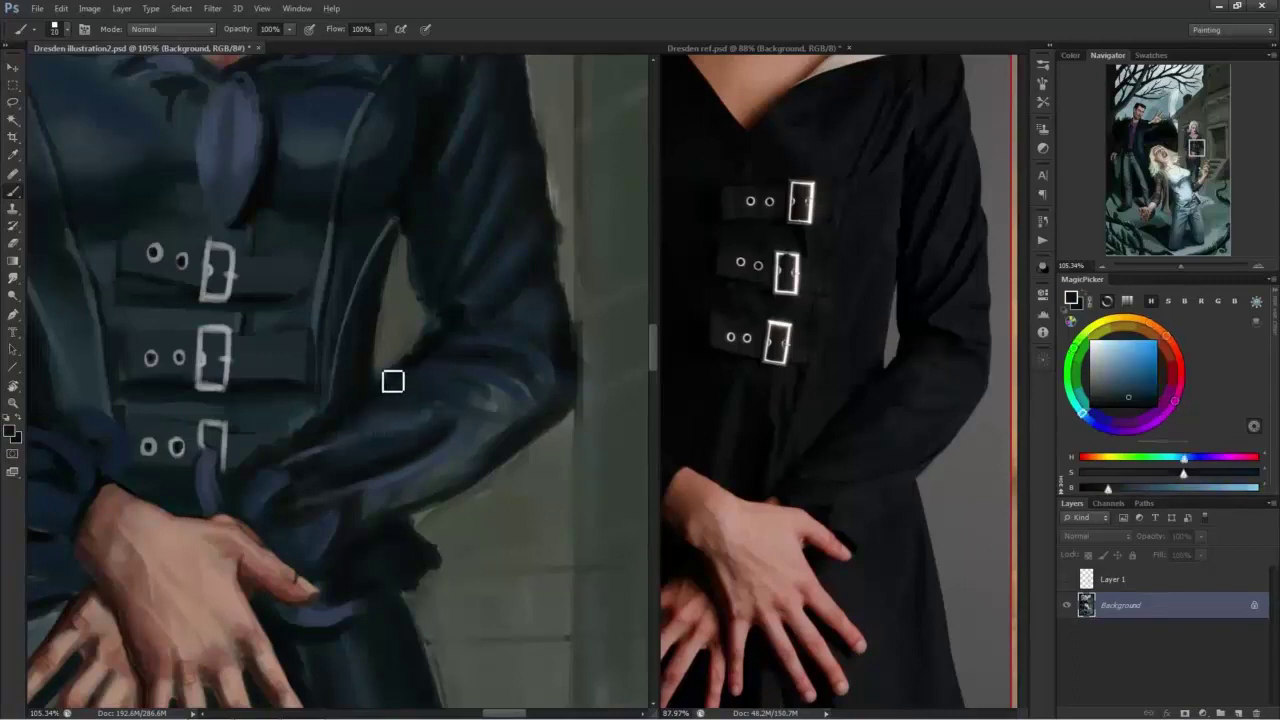
pyautogui.keyDown('alt'); pyautogui.click(408, 396); pyautogui.keyUp('alt')
pyautogui.keyDown('alt'); pyautogui.click(407, 428); pyautogui.keyUp('alt')
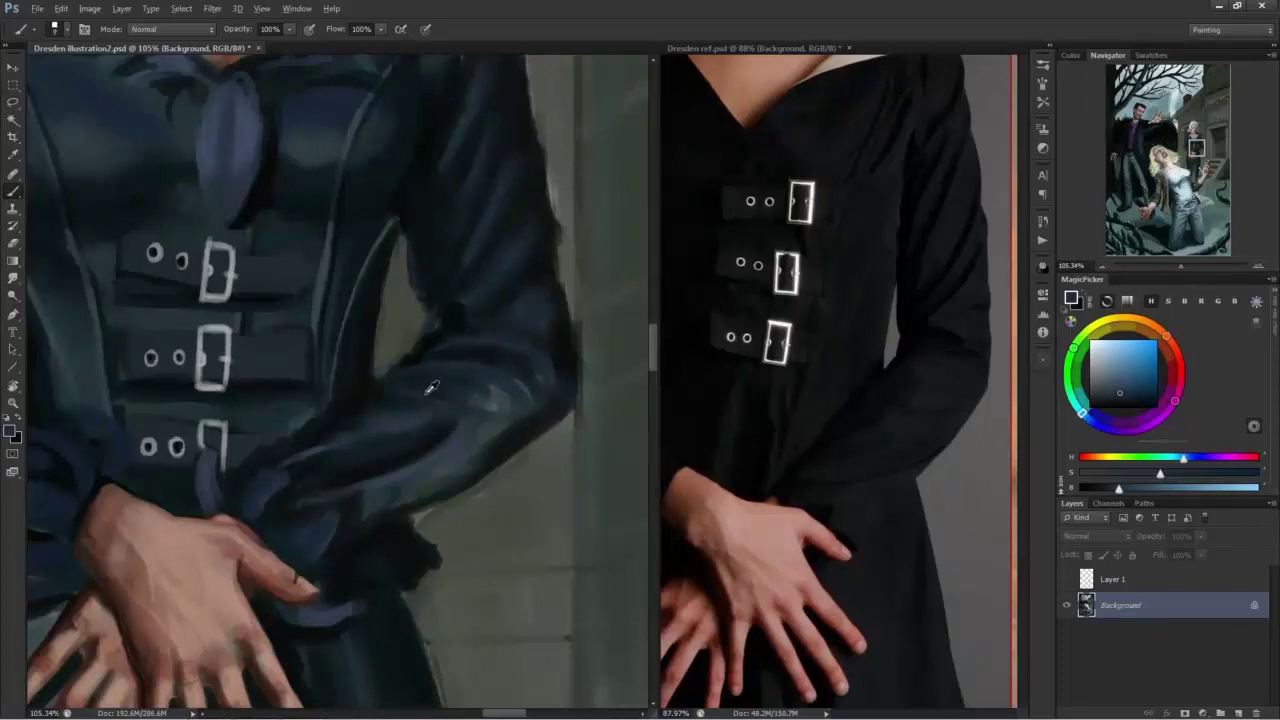
# Blend the forearm's light and dark fold tones toward the elbow with blues sampled from the sleeve.
pyautogui.keyDown('alt'); pyautogui.click(435, 394); pyautogui.keyUp('alt')
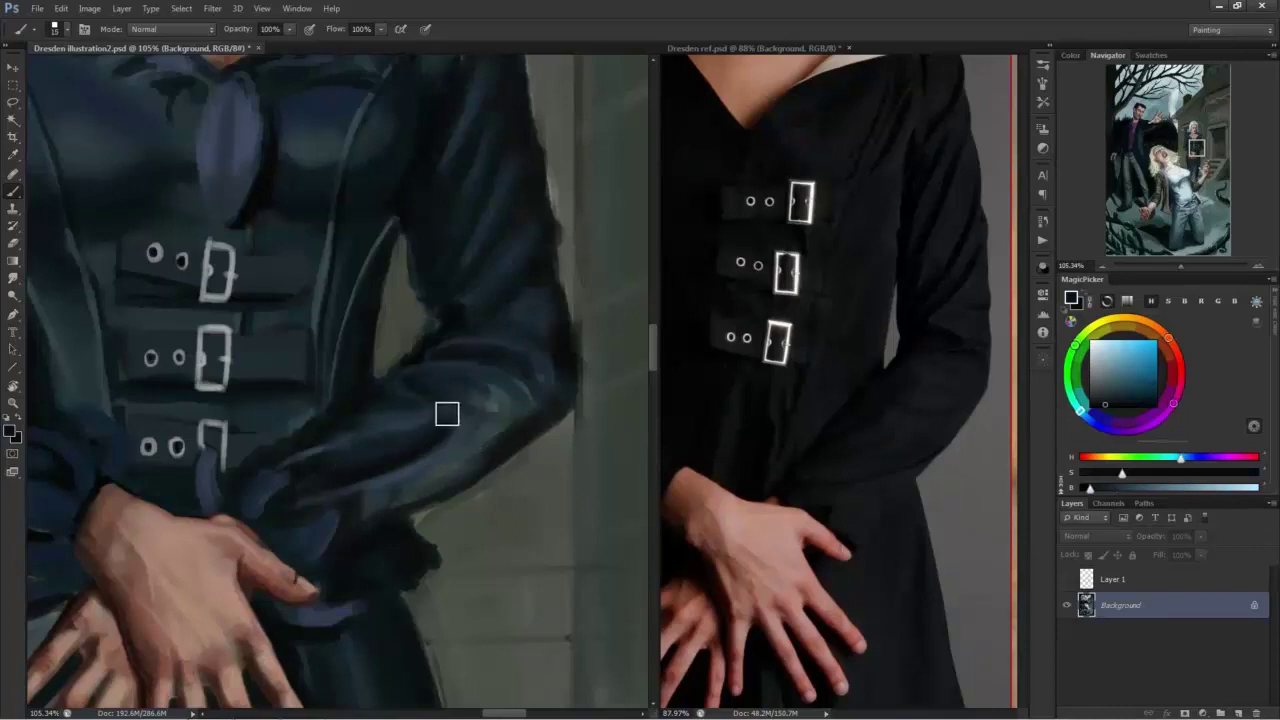
pyautogui.keyDown('alt'); pyautogui.click(424, 385); pyautogui.keyUp('alt')
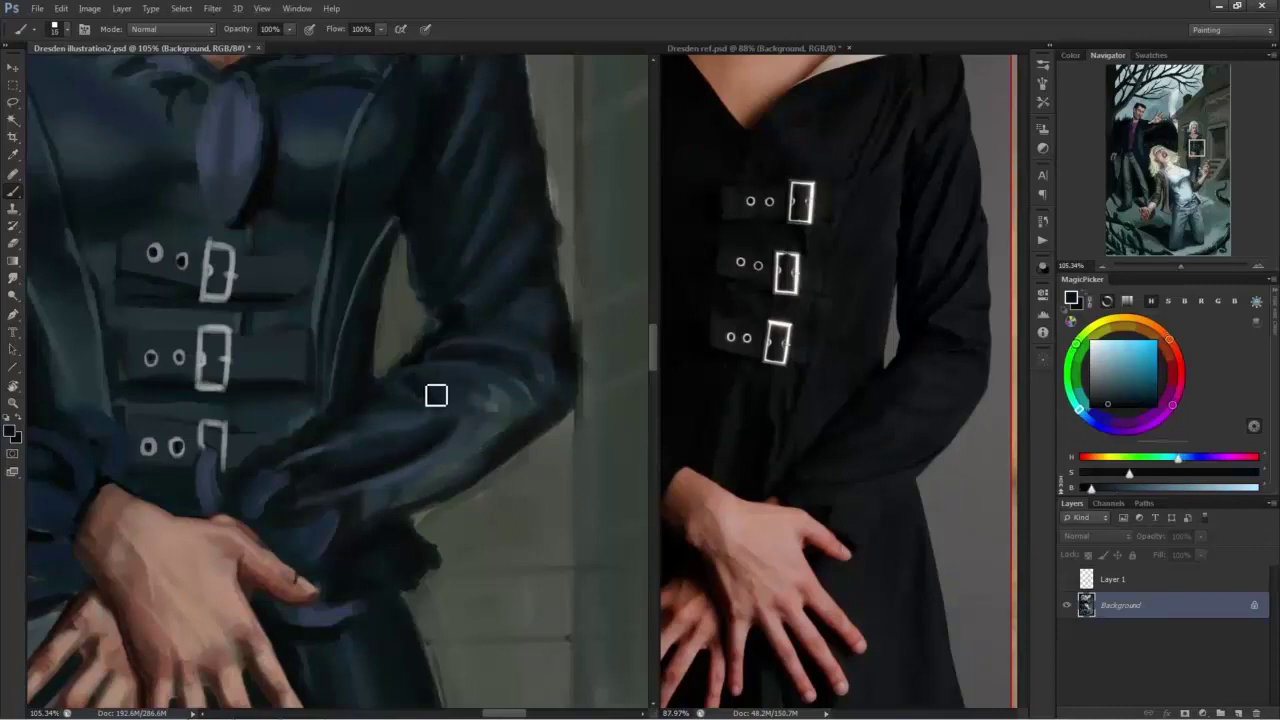
pyautogui.keyDown('alt'); pyautogui.click(445, 392); pyautogui.keyUp('alt')
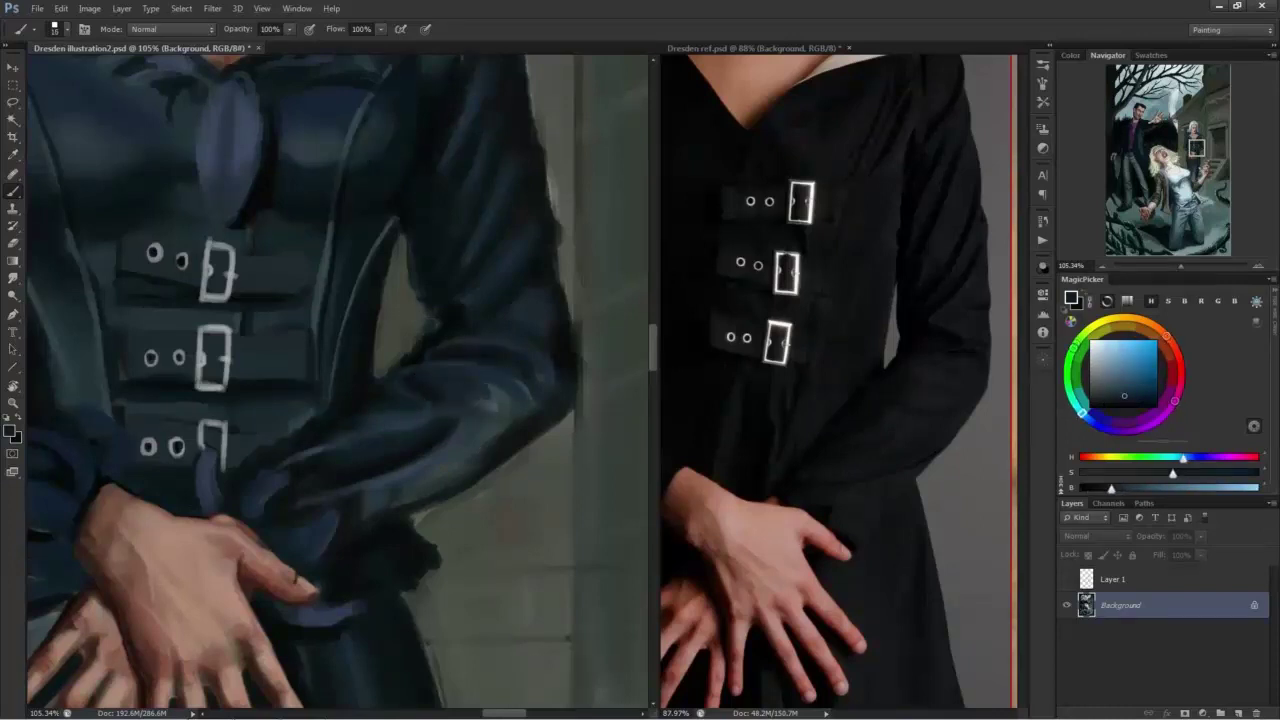
pyautogui.keyDown('alt'); pyautogui.click(507, 381); pyautogui.keyUp('alt')
pyautogui.keyDown('alt'); pyautogui.click(479, 398); pyautogui.keyUp('alt')
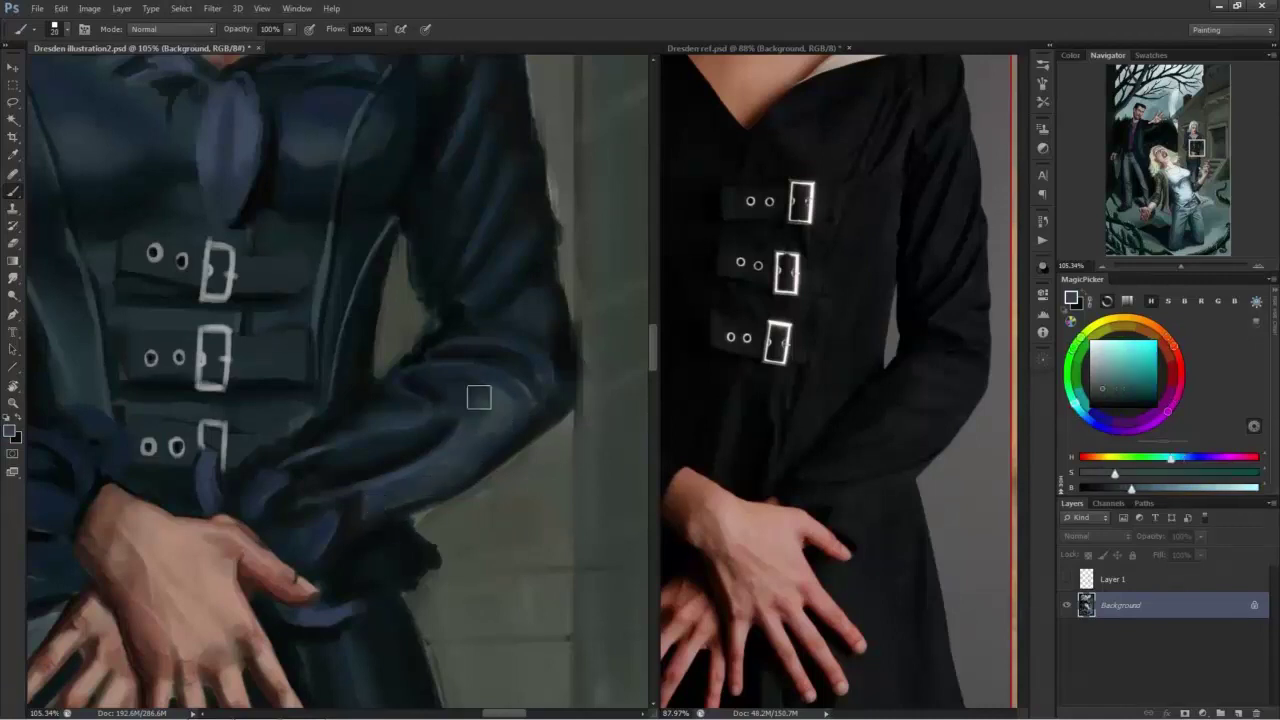
# Paint the dark area where the forearm meets the bodice beside the lowest buckle, using colours sampled nearby.
pyautogui.keyDown('alt'); pyautogui.click(278, 443); pyautogui.keyUp('alt')
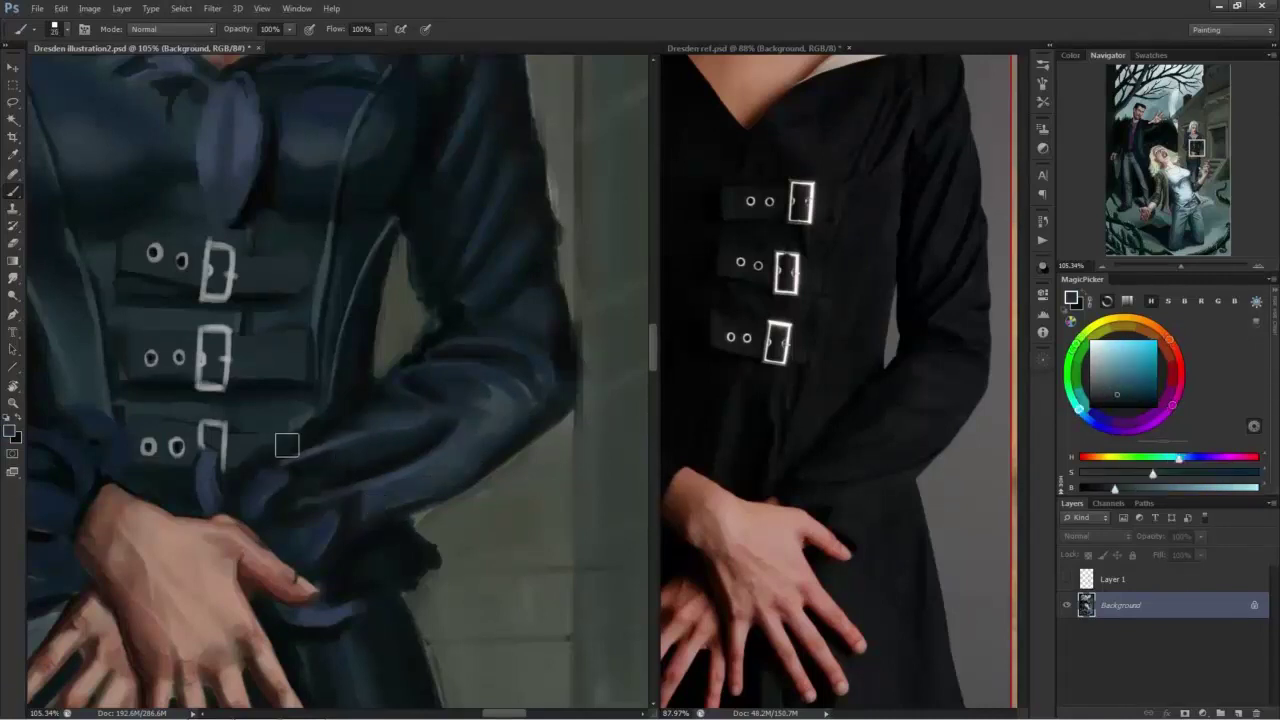
pyautogui.keyDown('alt'); pyautogui.click(306, 434); pyautogui.keyUp('alt')
pyautogui.keyDown('alt'); pyautogui.click(354, 389); pyautogui.keyUp('alt')
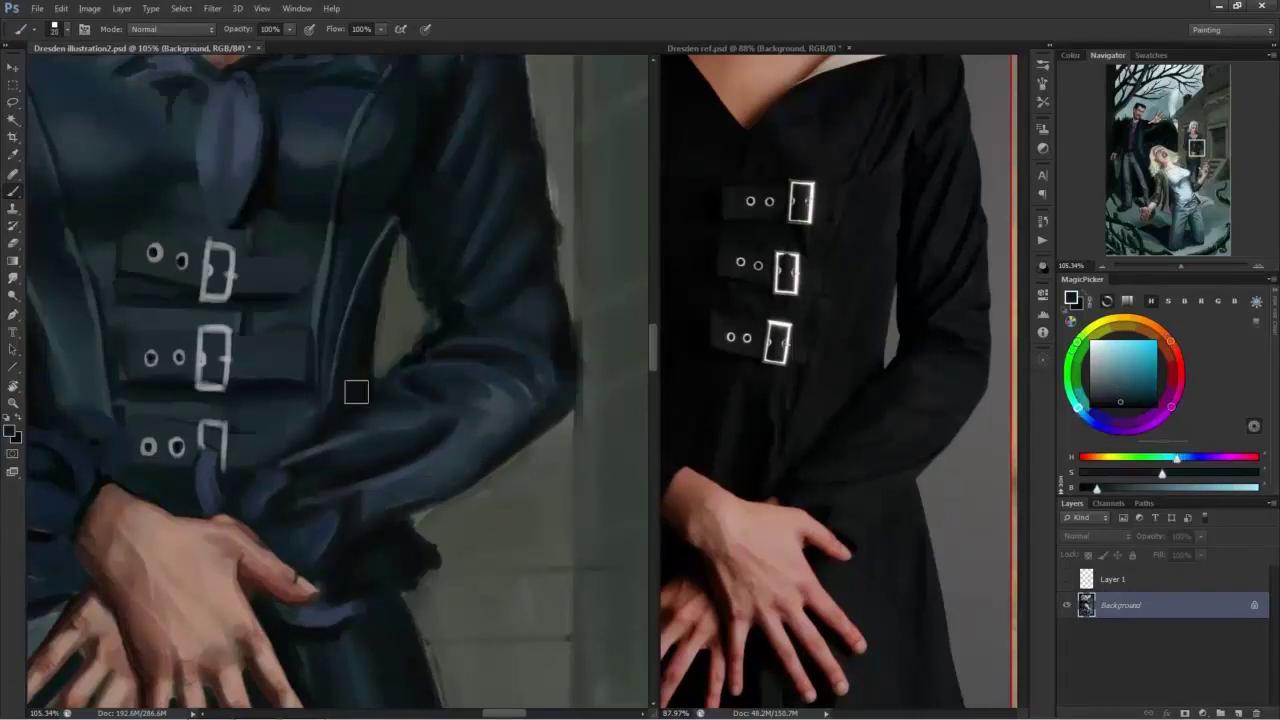
pyautogui.keyDown('alt'); pyautogui.click(333, 417); pyautogui.keyUp('alt')
pyautogui.keyDown('alt'); pyautogui.click(344, 386); pyautogui.keyUp('alt')
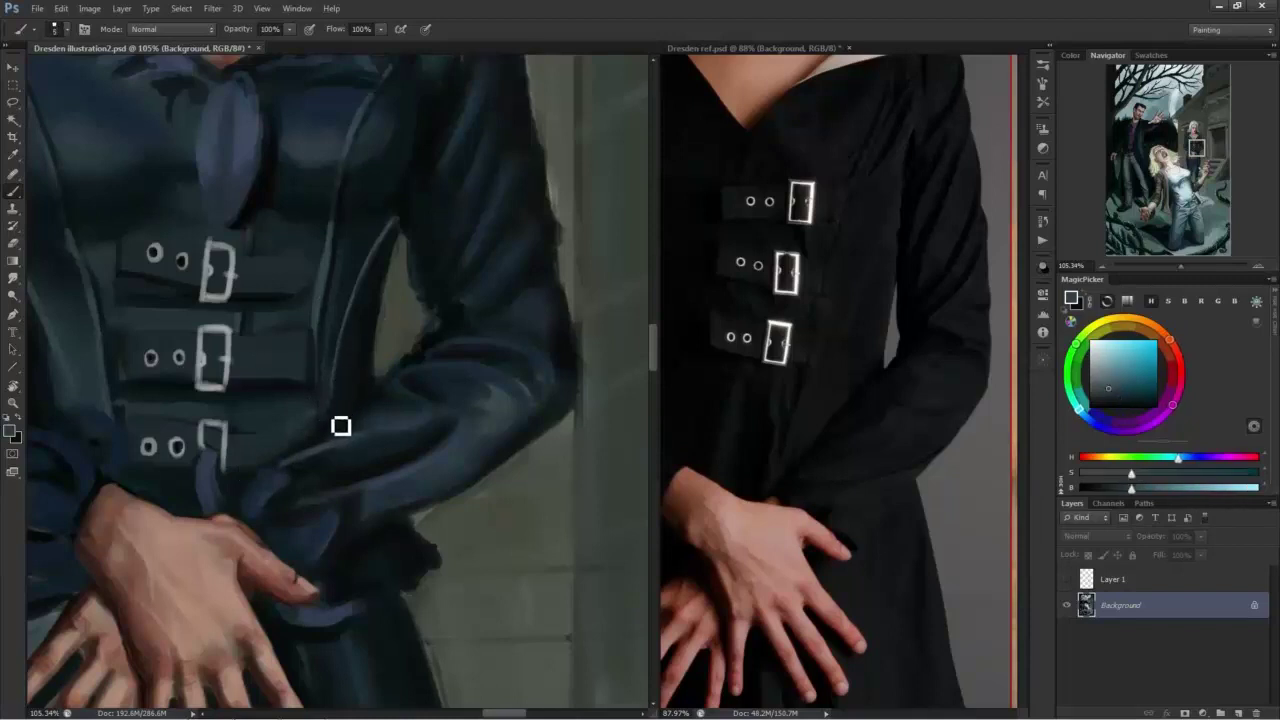
# Refine the coat's side seam and the shadow where it disappears behind the forearm.
pyautogui.keyDown('alt'); pyautogui.click(373, 322); pyautogui.keyUp('alt')
pyautogui.keyDown('alt'); pyautogui.click(363, 414); pyautogui.keyUp('alt')
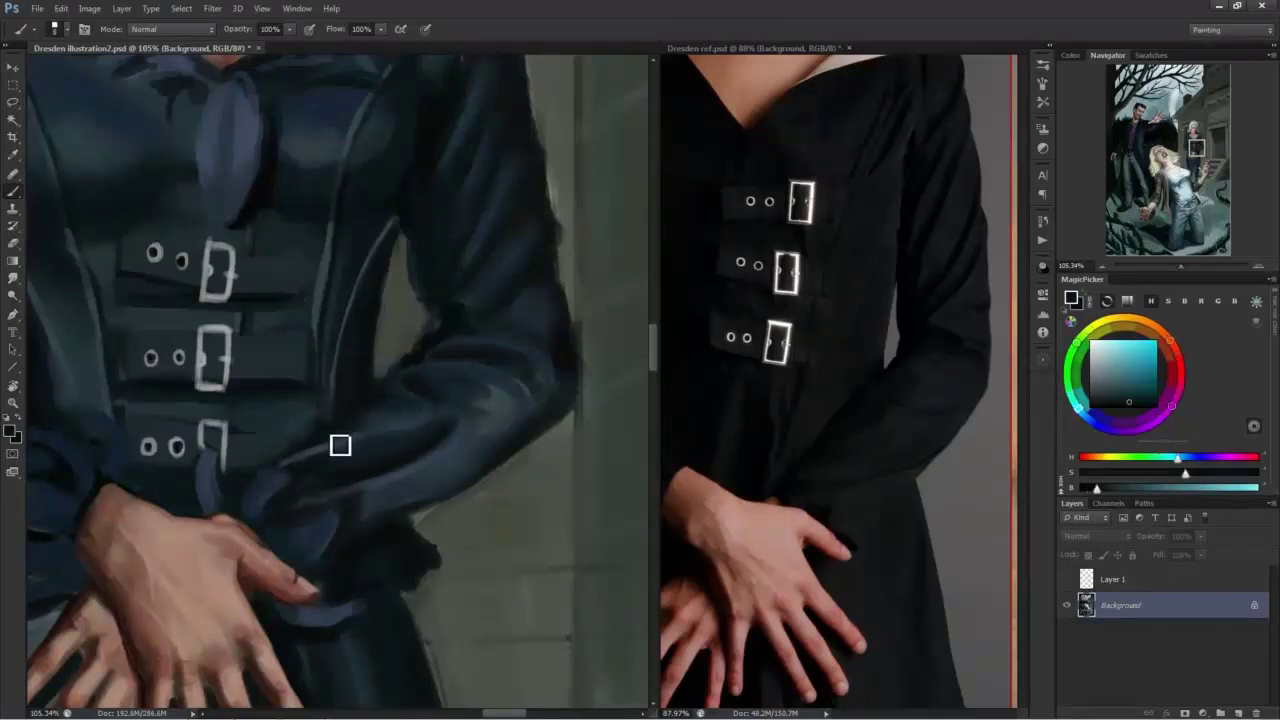
pyautogui.keyDown('alt'); pyautogui.click(327, 415); pyautogui.keyUp('alt')
pyautogui.keyDown('alt'); pyautogui.click(316, 428); pyautogui.keyUp('alt')
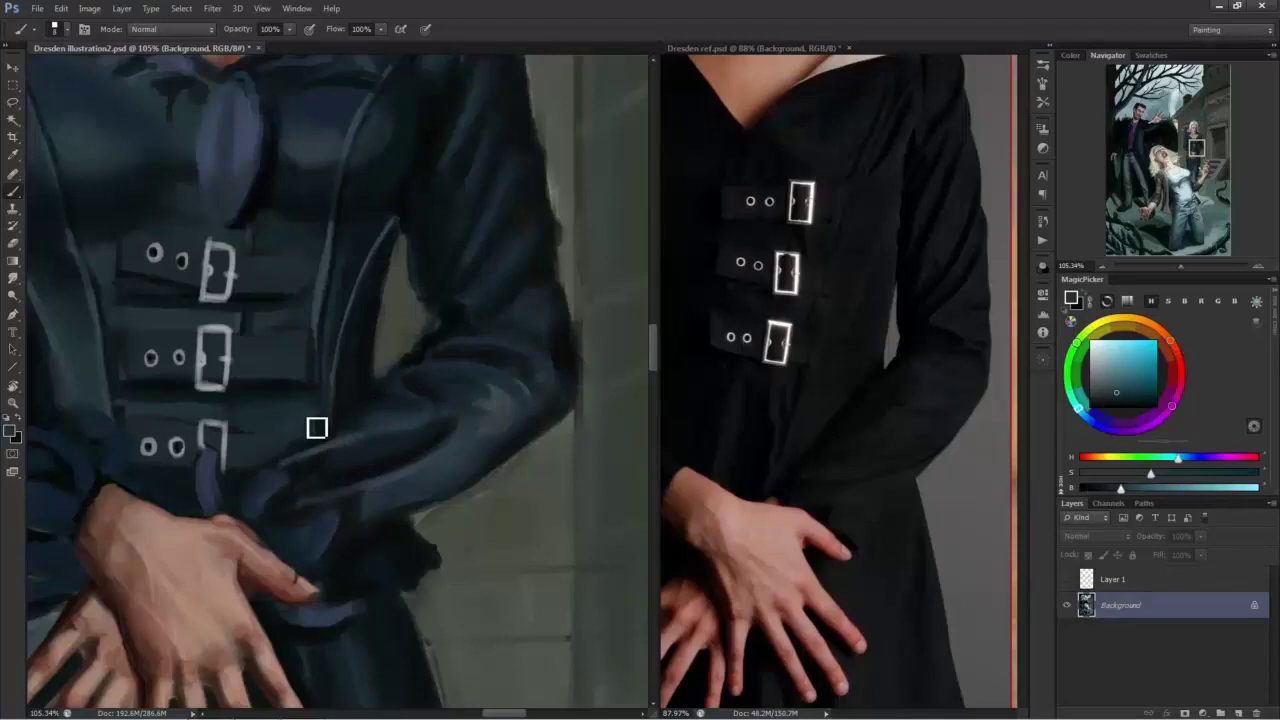
# Clean up the sleeve edge around the lower end of the gap between the waist and the arm.
pyautogui.keyDown('alt'); pyautogui.click(368, 412); pyautogui.keyUp('alt')
pyautogui.keyDown('alt'); pyautogui.click(390, 357); pyautogui.keyUp('alt')
pyautogui.moveTo(386, 391); pyautogui.dragTo(393, 385)
pyautogui.keyDown('alt'); pyautogui.click(443, 326); pyautogui.keyUp('alt')
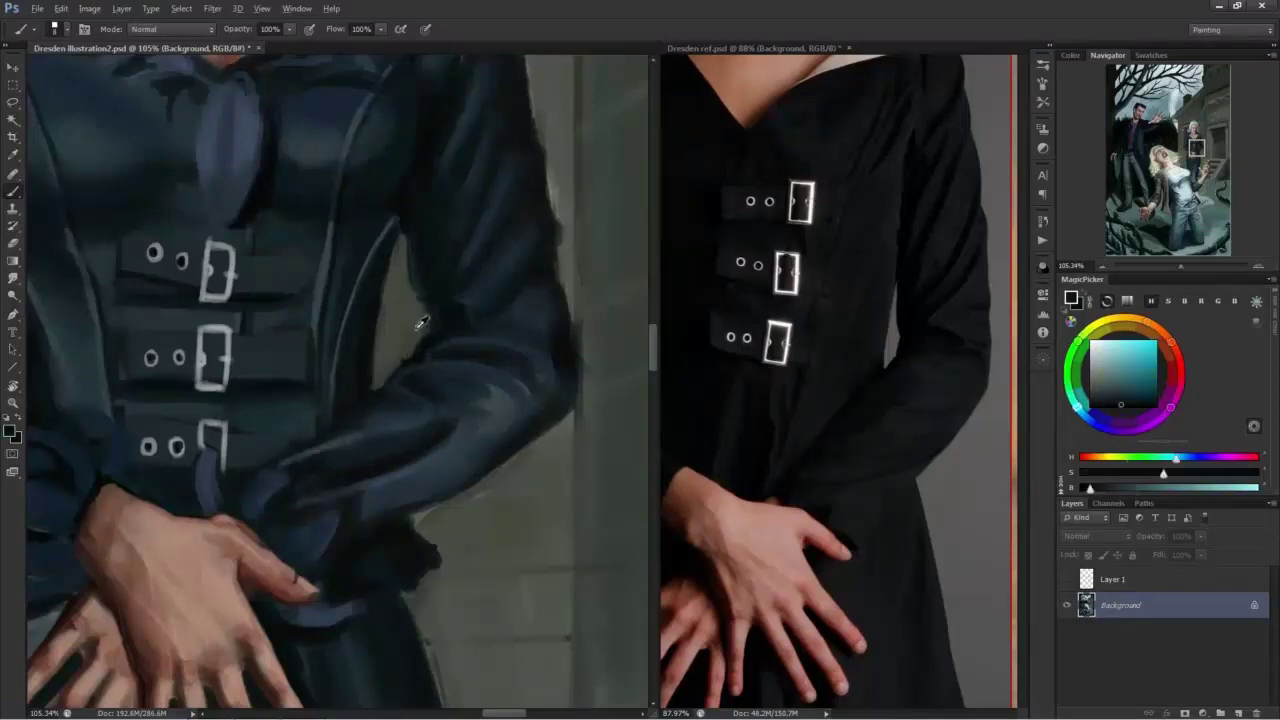
pyautogui.keyDown('alt'); pyautogui.click(420, 322); pyautogui.keyUp('alt')
# Even out the forearm sleeve's shading with blues sampled from its folds and inner elbow.
pyautogui.scroll(-5, 370, 380)
pyautogui.scroll(4, 370, 402)
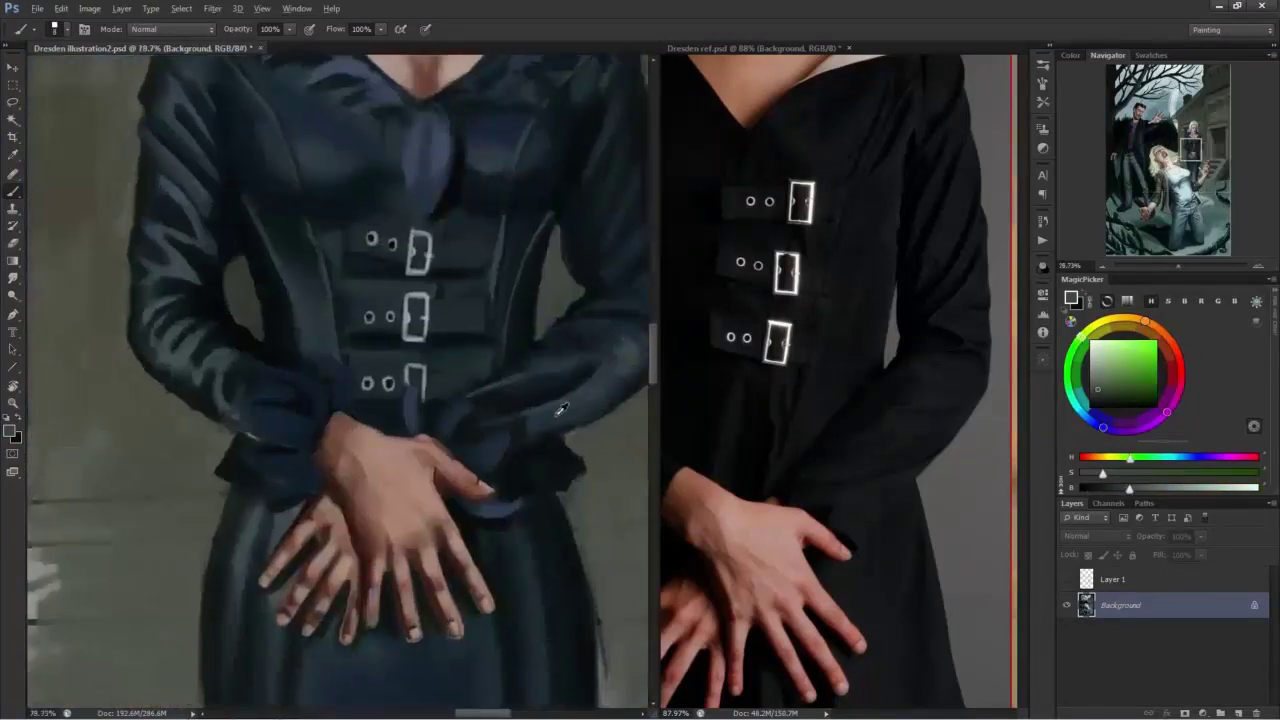
pyautogui.keyDown('alt'); pyautogui.click(574, 383); pyautogui.keyUp('alt')
pyautogui.keyDown('alt'); pyautogui.click(515, 416); pyautogui.keyUp('alt')
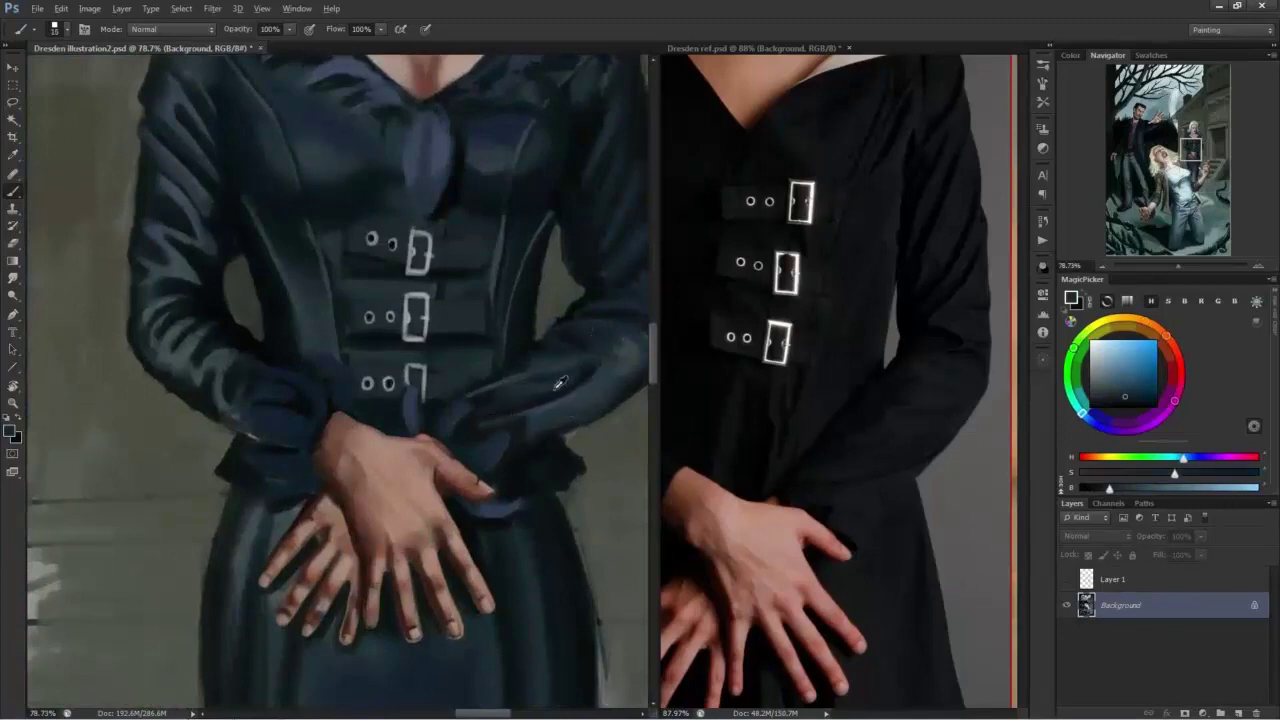
pyautogui.keyDown('alt'); pyautogui.click(573, 336); pyautogui.keyUp('alt')
pyautogui.moveTo(546, 423); pyautogui.dragTo(379, 478)
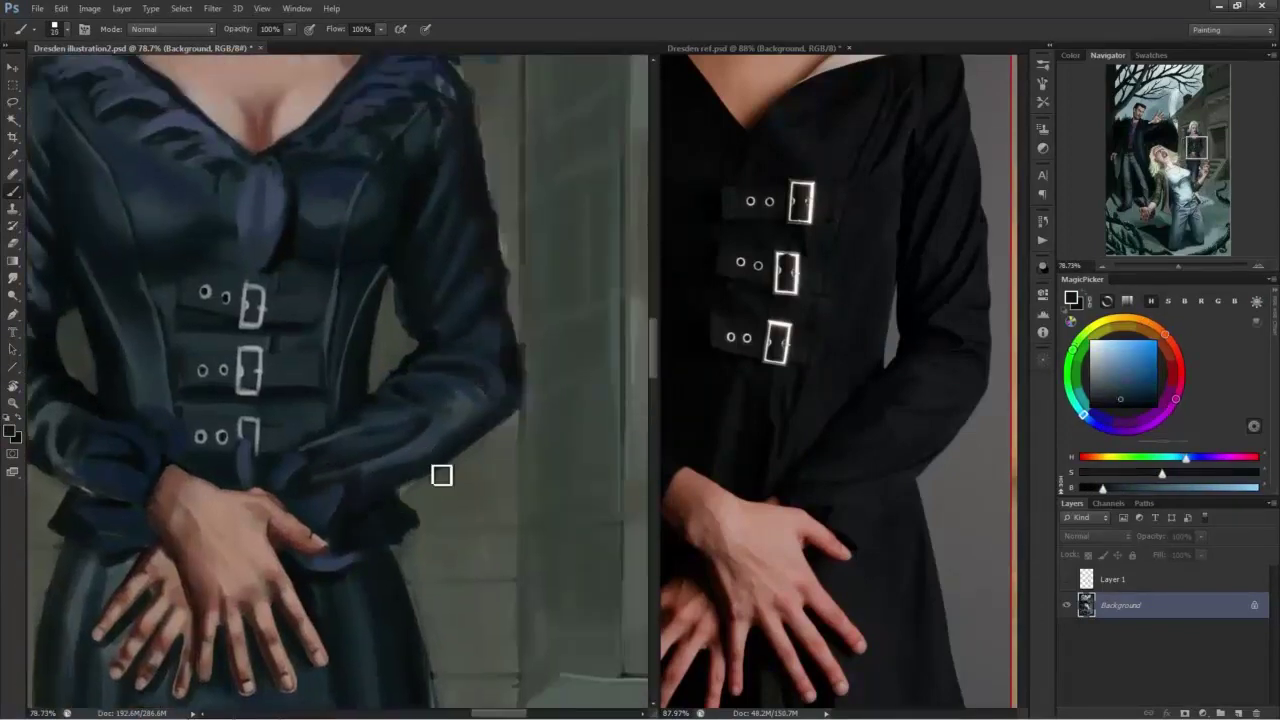
# Soften the highlights along the forearm's underside and middle with a larger brush and sampled sleeve colours.
pyautogui.keyDown('alt'); pyautogui.click(437, 456); pyautogui.keyUp('alt')
pyautogui.keyDown('alt'); pyautogui.click(460, 406); pyautogui.keyUp('alt')
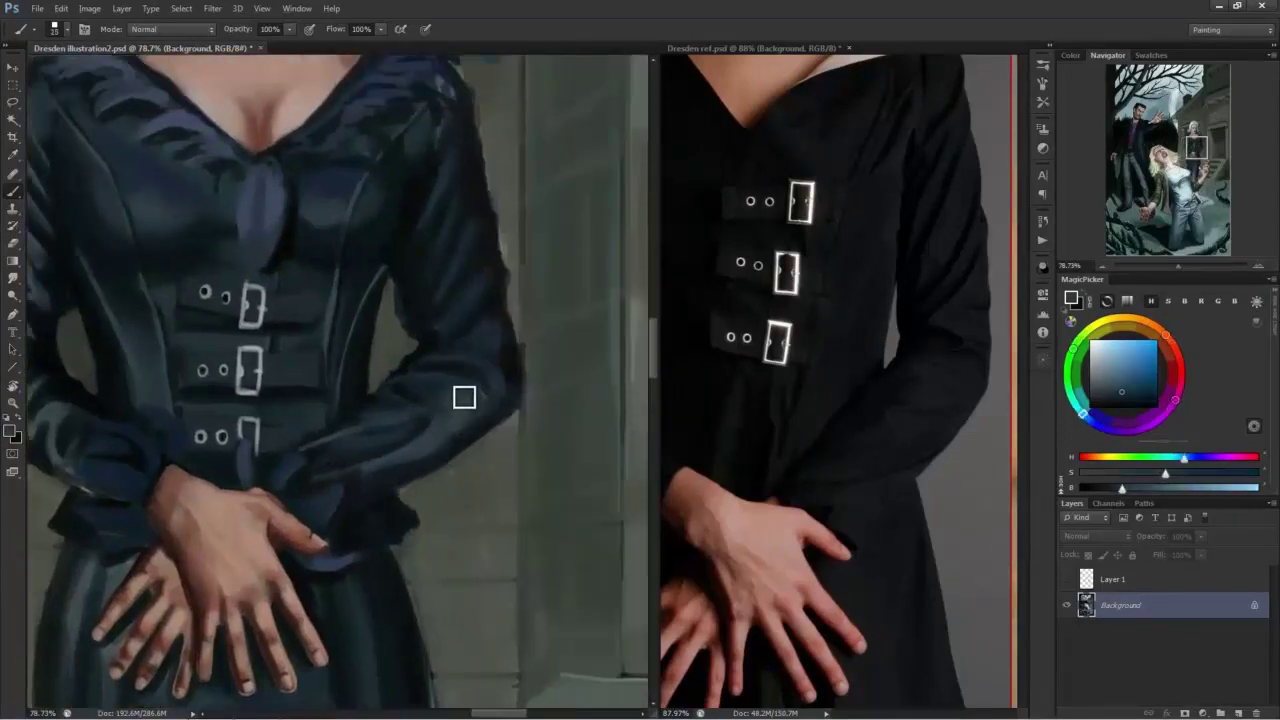
pyautogui.keyDown('alt'); pyautogui.click(381, 438); pyautogui.keyUp('alt')
pyautogui.press(']')
pyautogui.keyDown('alt'); pyautogui.click(415, 479); pyautogui.keyUp('alt')
pyautogui.keyDown('alt'); pyautogui.click(437, 452); pyautogui.keyUp('alt')
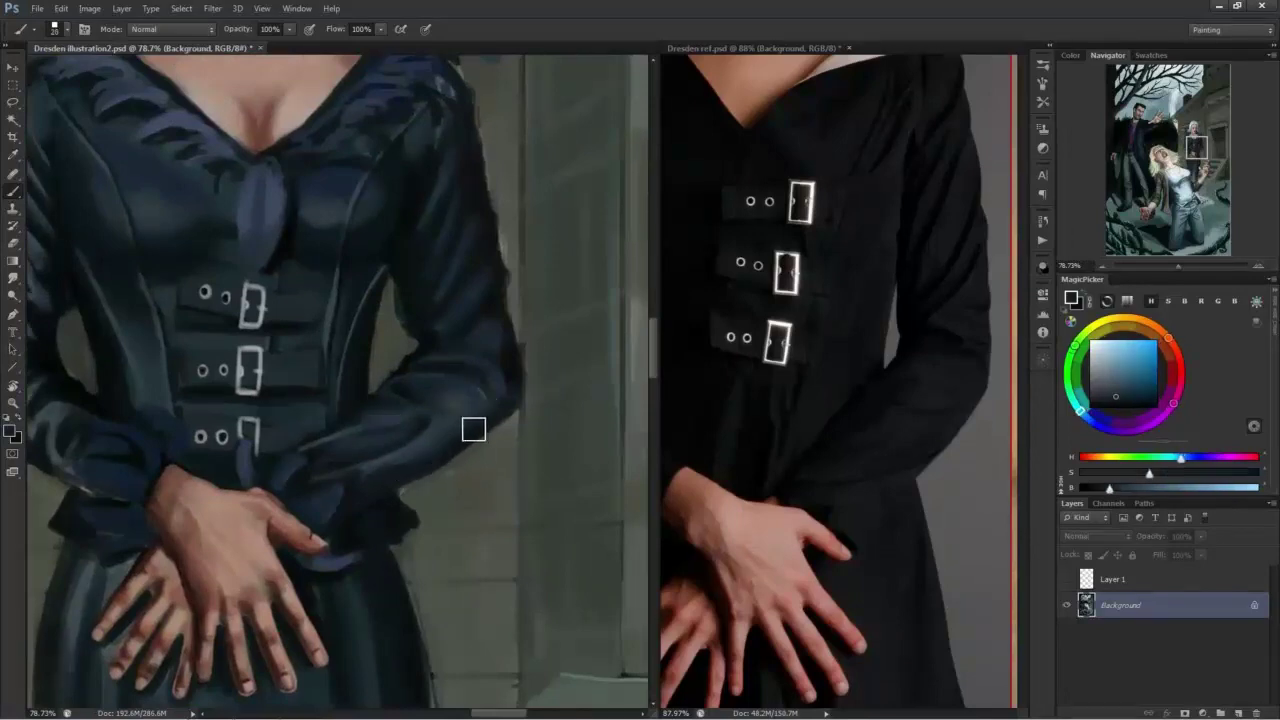
# Darken and smooth the elbow and its outer contour, blending the tones into the lower upper arm.
pyautogui.keyDown('alt'); pyautogui.click(495, 403); pyautogui.keyUp('alt')
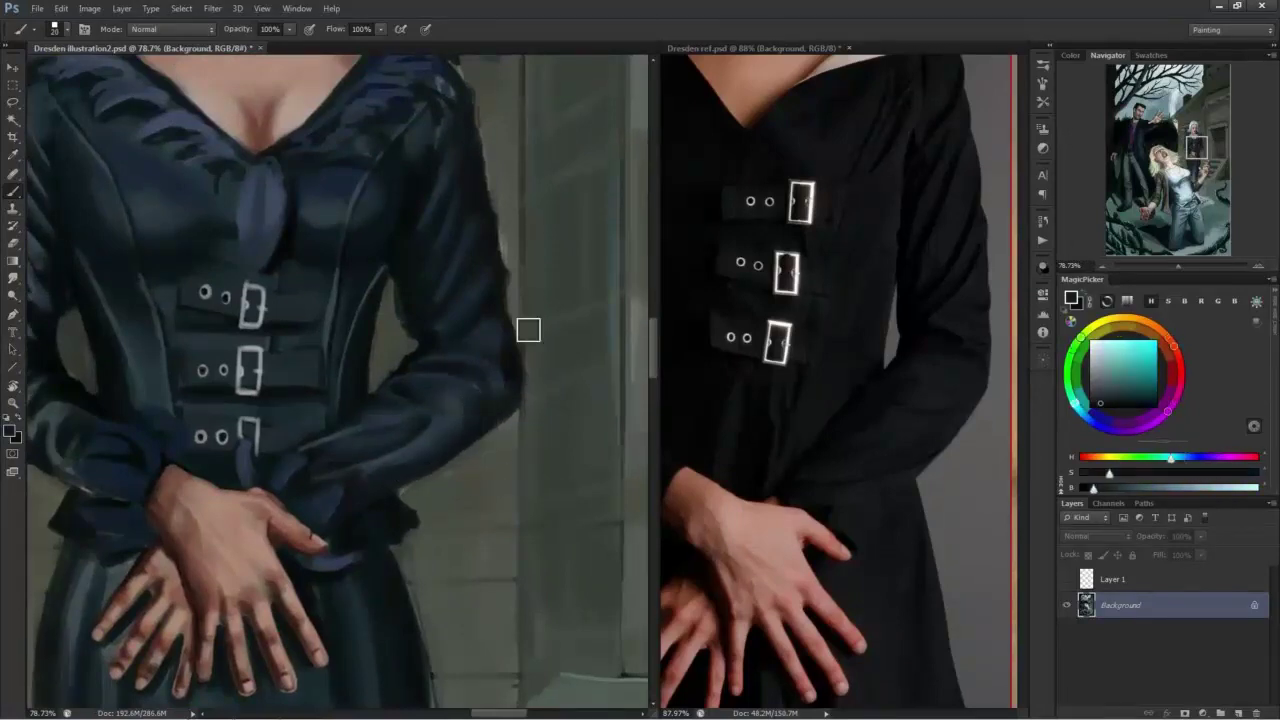
pyautogui.keyDown('alt'); pyautogui.click(520, 417); pyautogui.keyUp('alt')
pyautogui.keyDown('alt'); pyautogui.click(515, 400); pyautogui.keyUp('alt')
pyautogui.keyDown('alt'); pyautogui.click(483, 340); pyautogui.keyUp('alt')
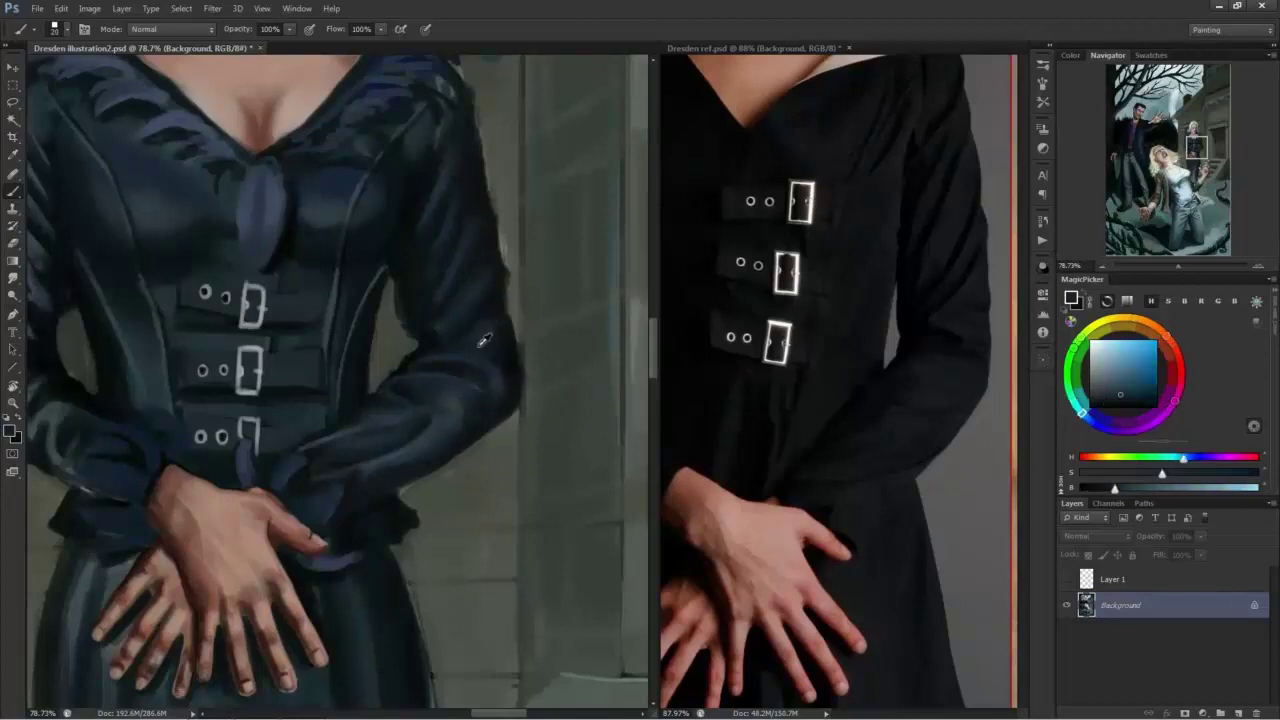
pyautogui.keyDown('alt'); pyautogui.click(438, 349); pyautogui.keyUp('alt')
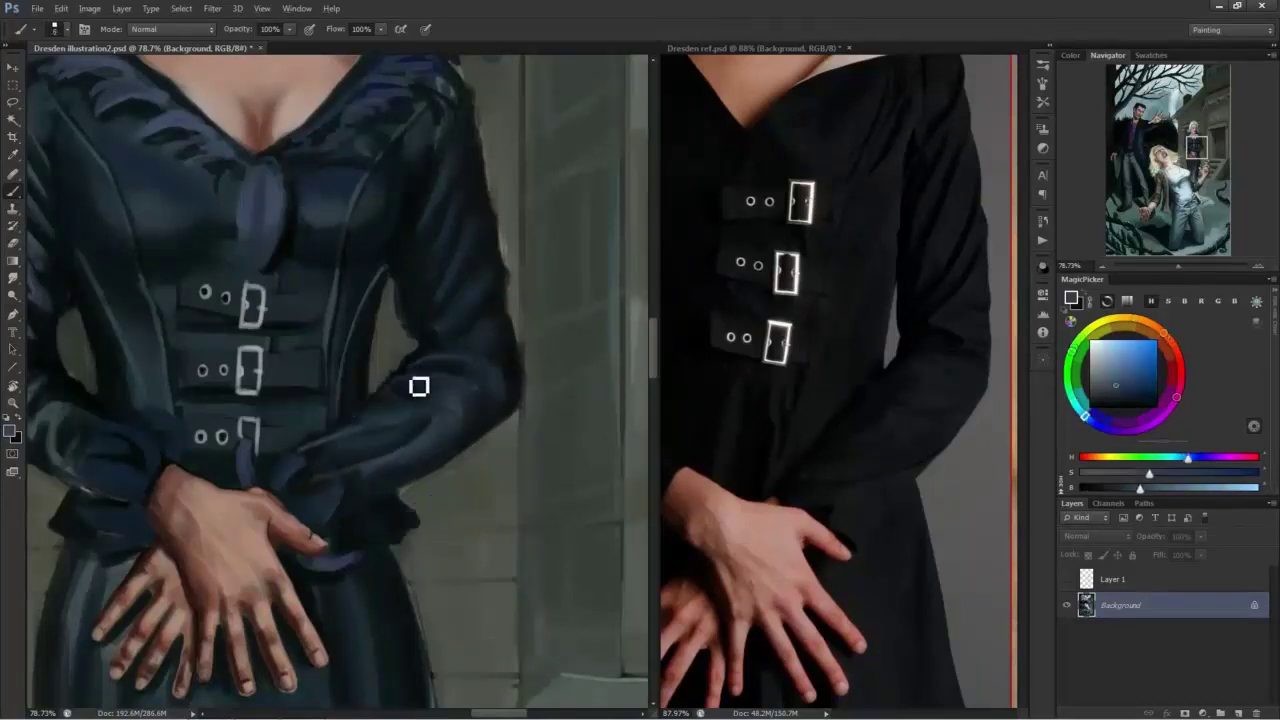
# Paint lighter fold lines across the forearm below the elbow and blend them with sampled mid and dark blues.
pyautogui.keyDown('alt'); pyautogui.click(478, 411); pyautogui.keyUp('alt')
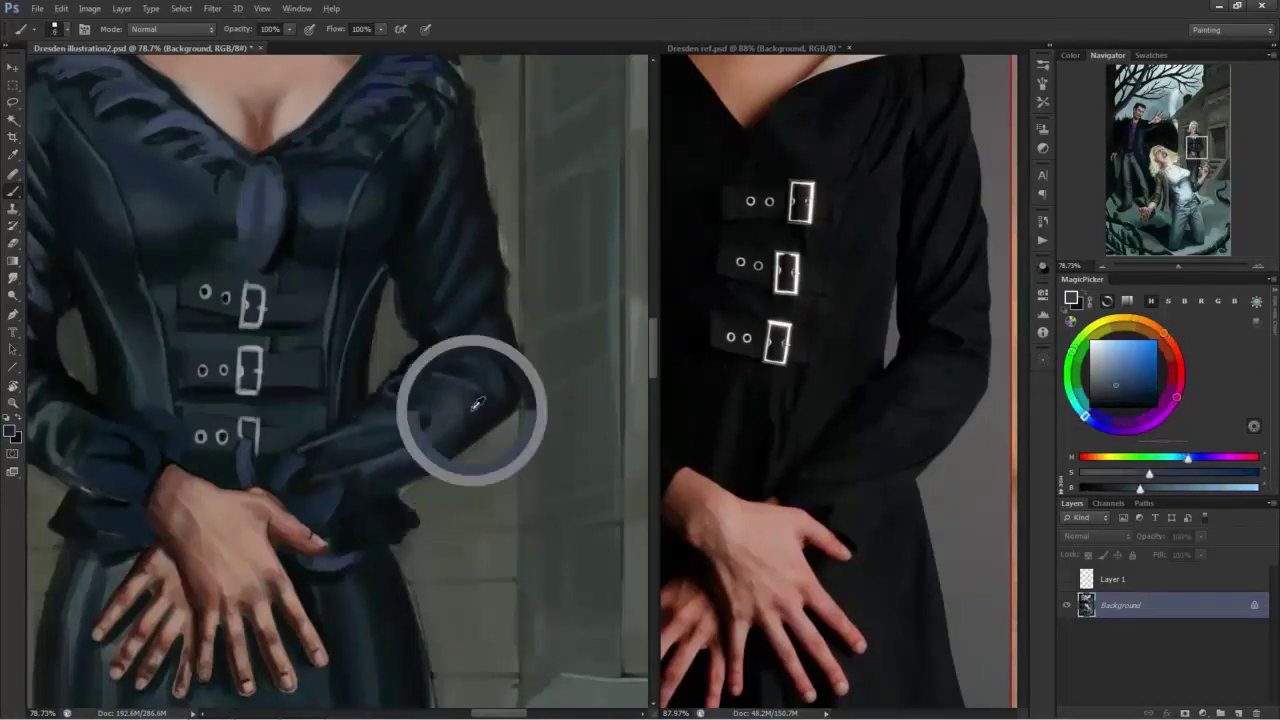
pyautogui.keyDown('alt'); pyautogui.click(480, 415); pyautogui.keyUp('alt')
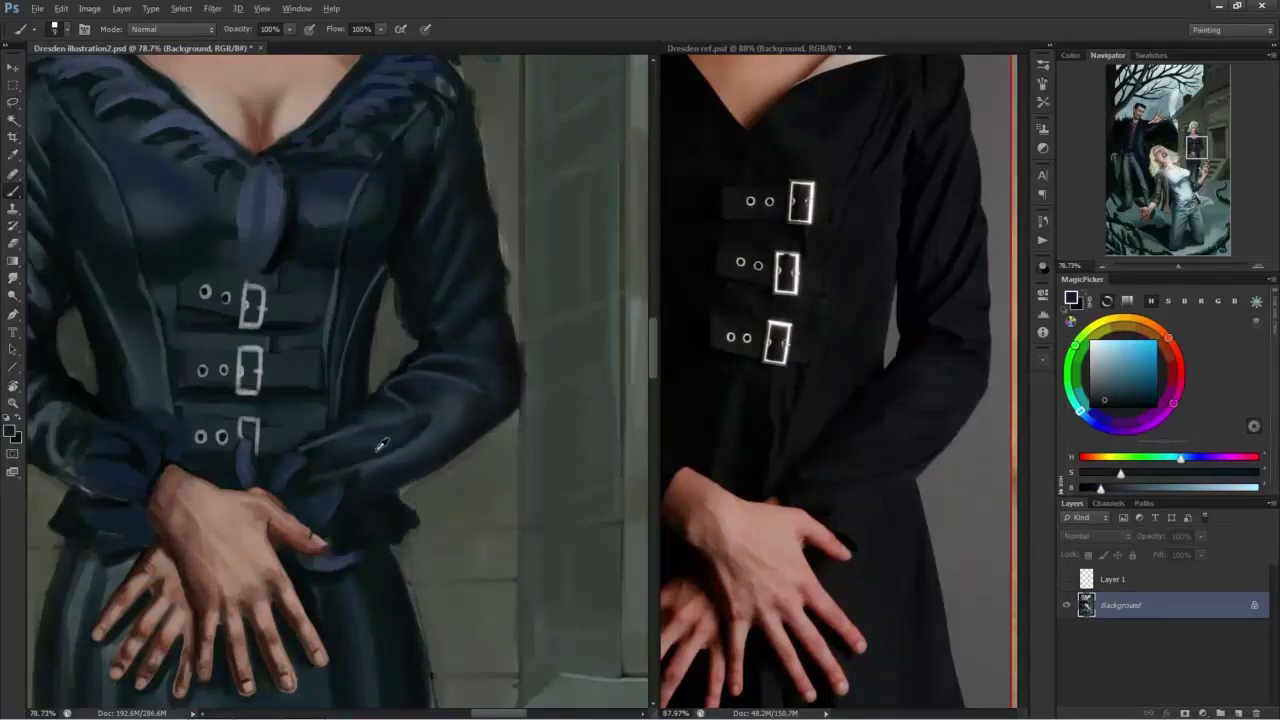
pyautogui.keyDown('alt'); pyautogui.click(380, 446); pyautogui.keyUp('alt')
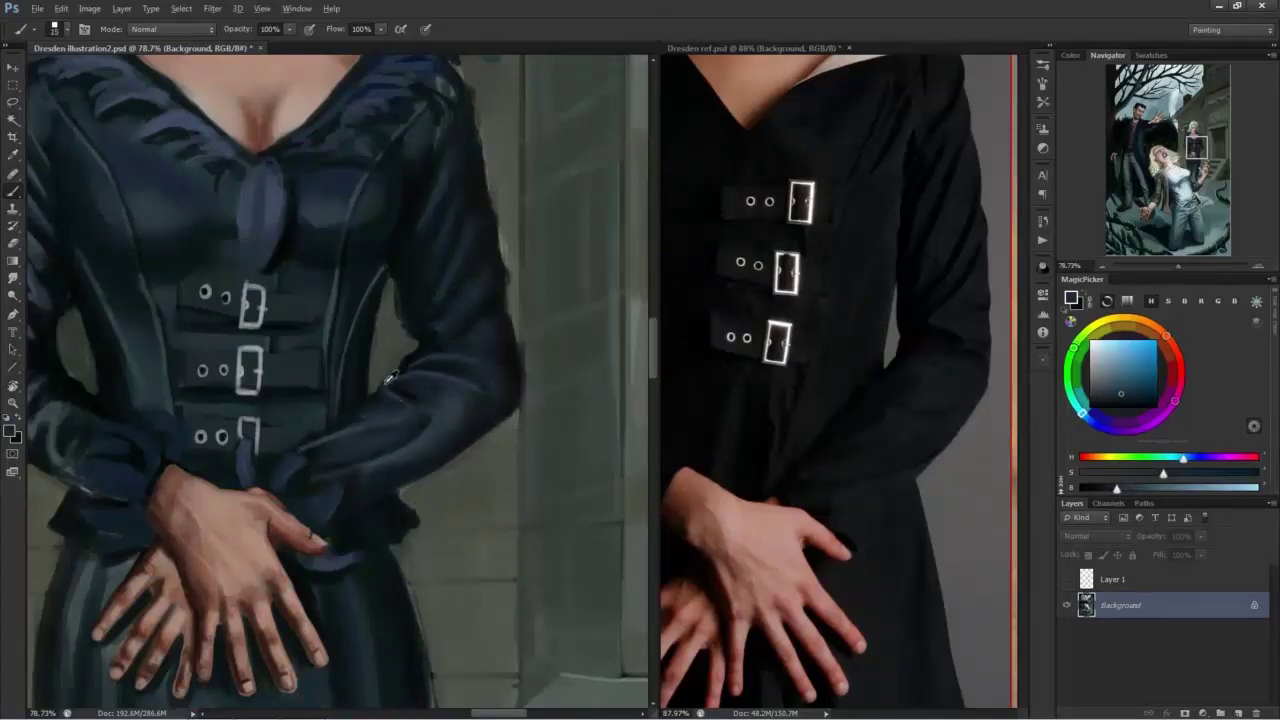
pyautogui.keyDown('alt'); pyautogui.click(387, 386); pyautogui.keyUp('alt')
pyautogui.keyDown('alt'); pyautogui.click(391, 393); pyautogui.keyUp('alt')
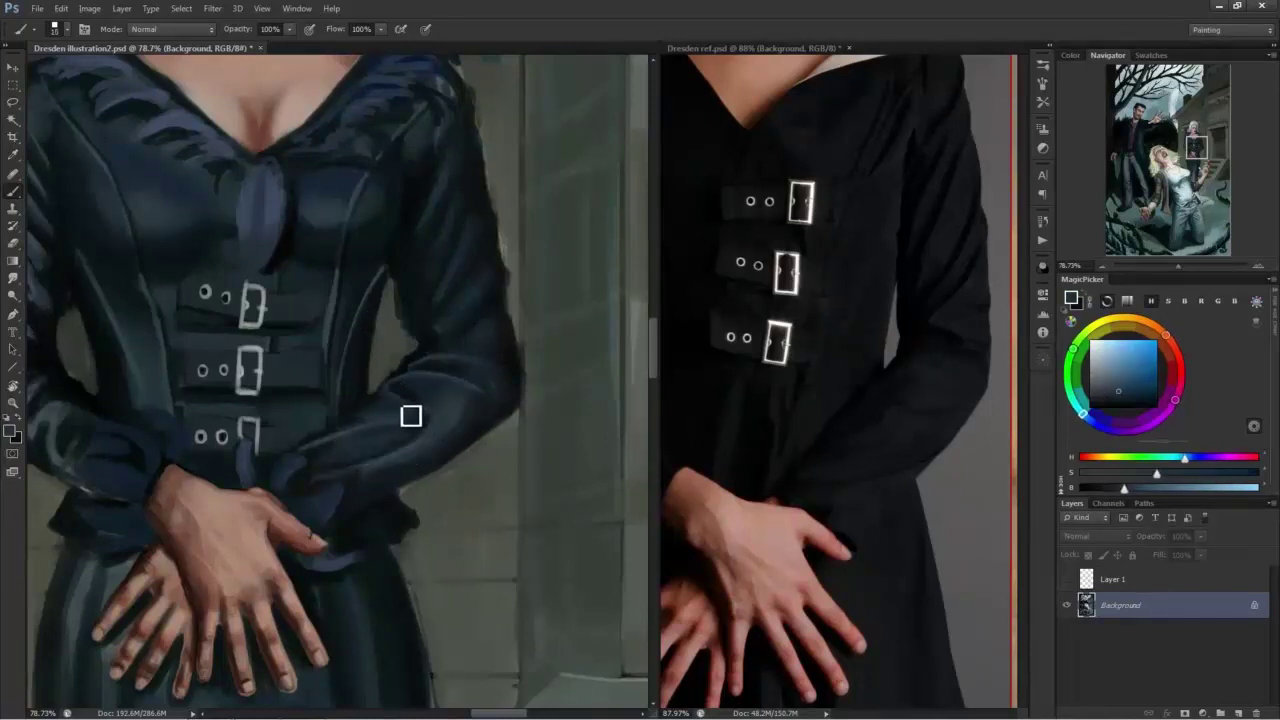
pyautogui.keyDown('alt'); pyautogui.click(418, 390); pyautogui.keyUp('alt')
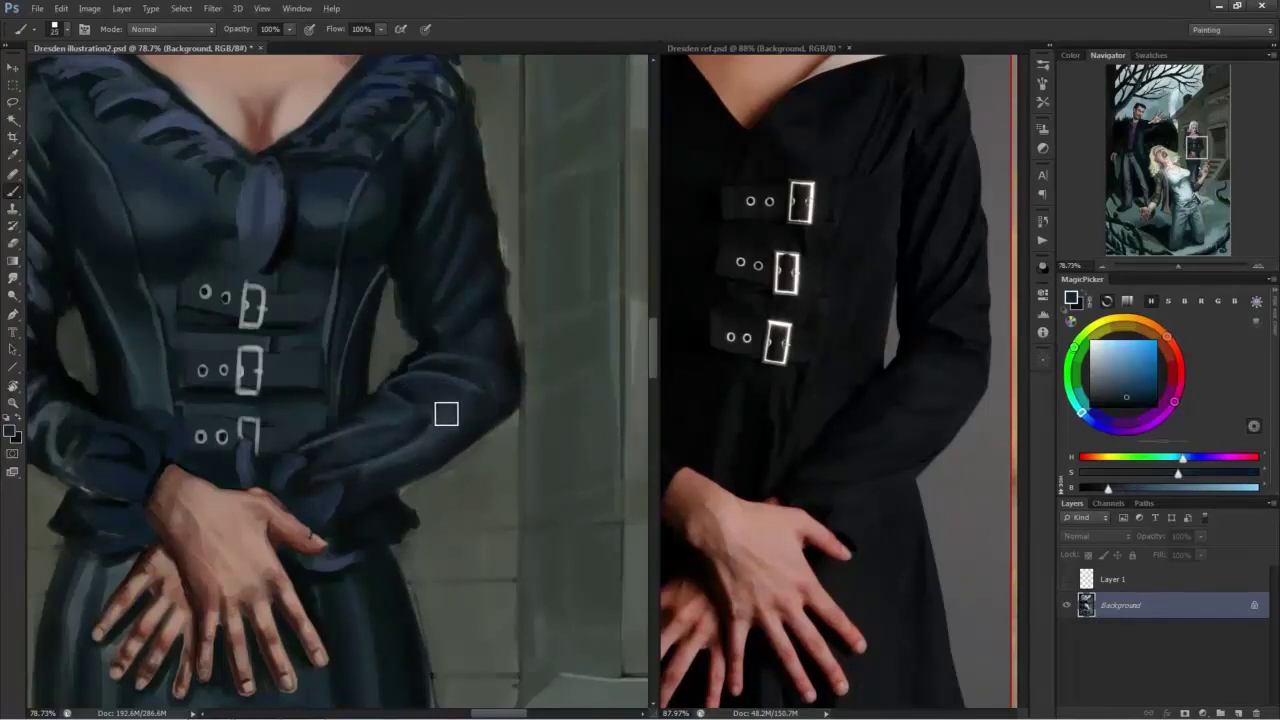
# Paint lighter blue ruffles on both sleeve cuffs, and show the opposite sleeve in the reference photo.
pyautogui.keyDown('alt'); pyautogui.click(333, 487); pyautogui.keyUp('alt')
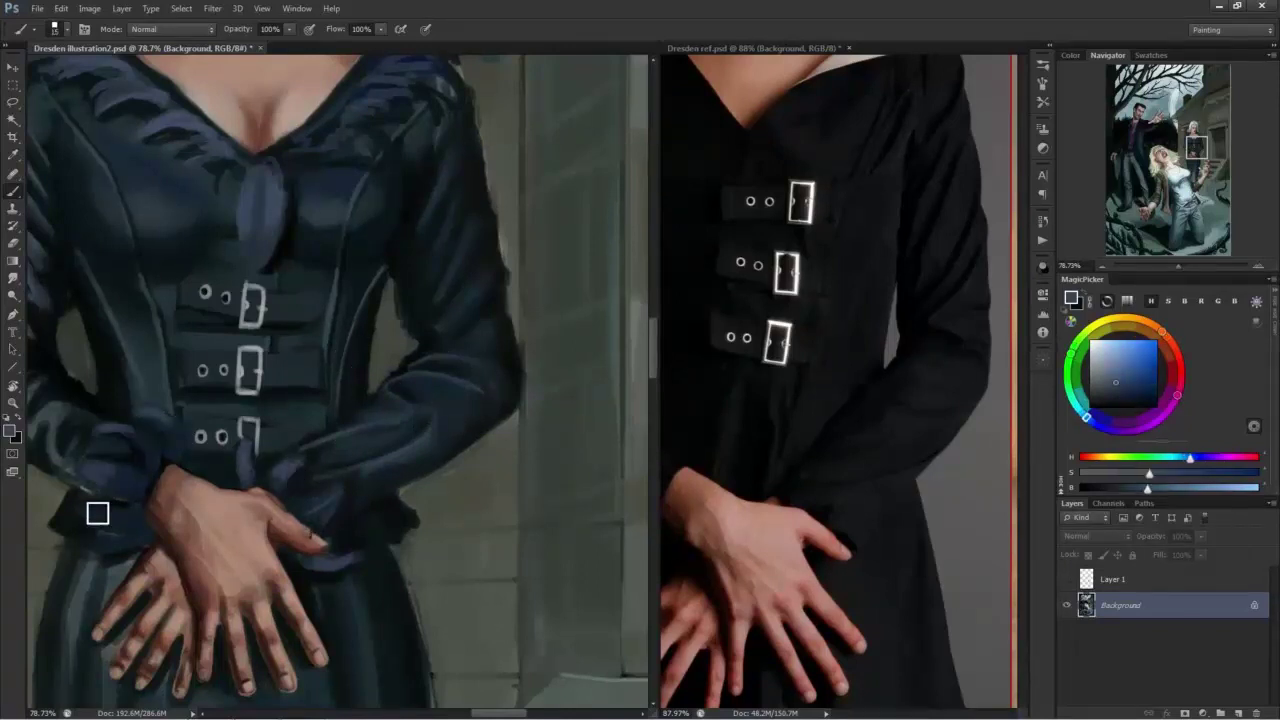
pyautogui.moveTo(290, 478); pyautogui.dragTo(298, 639)
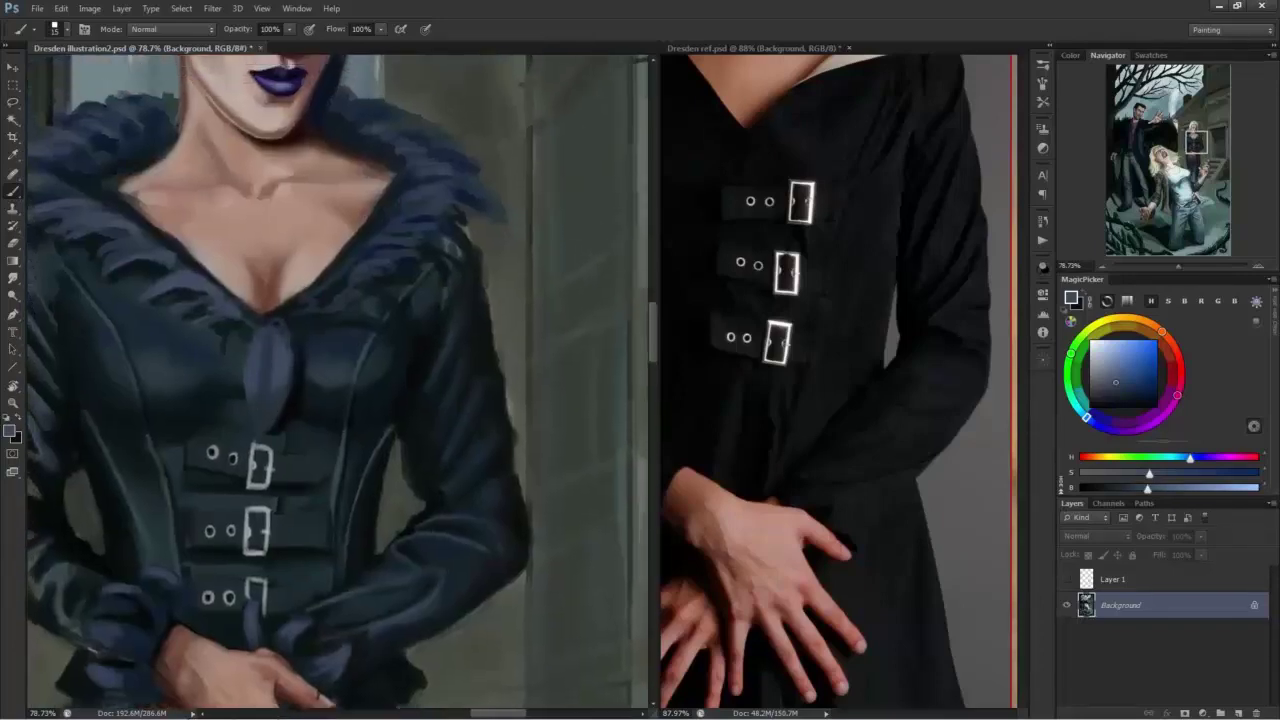
pyautogui.moveTo(209, 400); pyautogui.dragTo(328, 339)
pyautogui.moveTo(190, 450); pyautogui.dragTo(250, 451)
pyautogui.moveTo(700, 451); pyautogui.dragTo(895, 521)
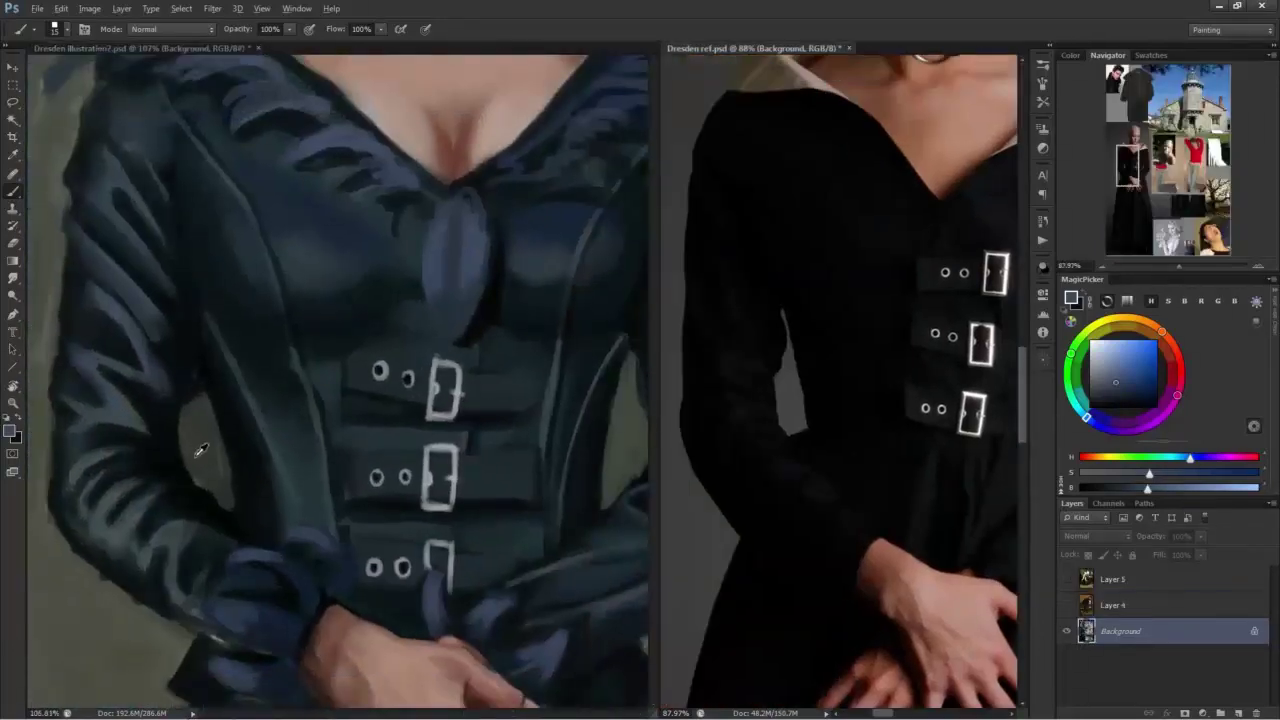
# Refine the edges of the gap between waist and arm with a smaller brush and colours sampled there.
pyautogui.keyDown('alt'); pyautogui.click(203, 456); pyautogui.keyUp('alt')
pyautogui.moveTo(271, 480); pyautogui.dragTo(214, 463)
pyautogui.moveTo(346, 453); pyautogui.dragTo(482, 464)
pyautogui.keyDown('alt'); pyautogui.click(477, 450); pyautogui.keyUp('alt')
pyautogui.press('[')
pyautogui.press('[')
pyautogui.keyDown('alt'); pyautogui.click(443, 477); pyautogui.keyUp('alt')
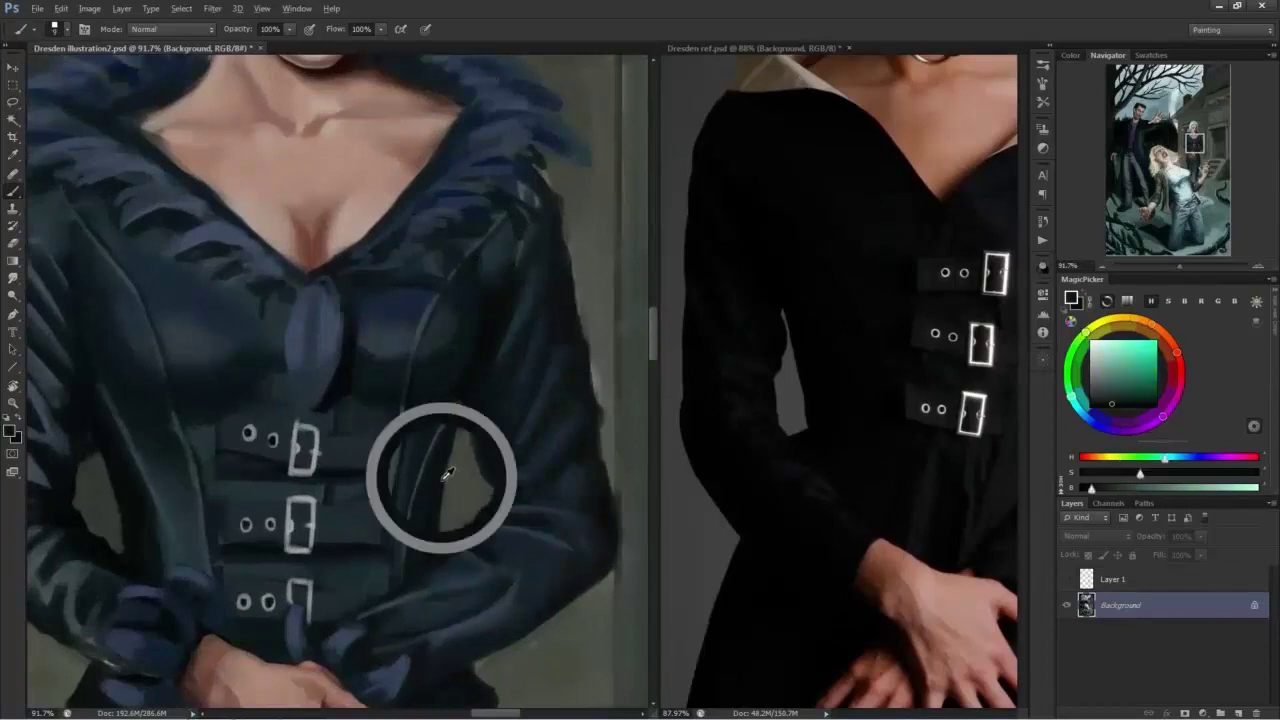
# Paint dark shading beside the armhole with a larger brush and a tone sampled from the sleeve.
pyautogui.keyDown('alt'); pyautogui.click(491, 336); pyautogui.keyUp('alt')
pyautogui.press(']')
pyautogui.press(']')
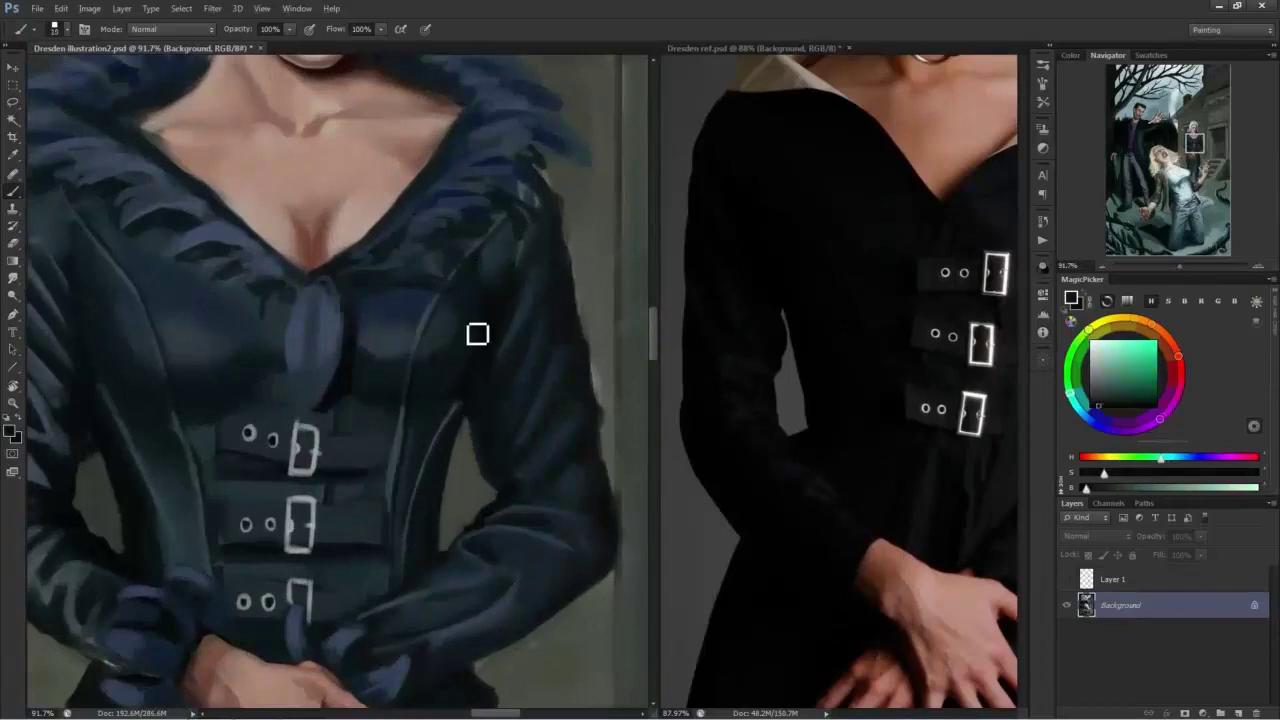
# Examine the whole illustration and the coated woman's place in it from a distance before returning to her fur collar.
pyautogui.moveTo(262, 338); pyautogui.dragTo(280, 493)
pyautogui.moveTo(312, 412)
pyautogui.mouseDown()
pyautogui.moveTo(237, 420)
pyautogui.moveTo(291, 404)
pyautogui.moveTo(281, 447)
pyautogui.mouseUp()
pyautogui.moveTo(303, 582); pyautogui.dragTo(310, 467)
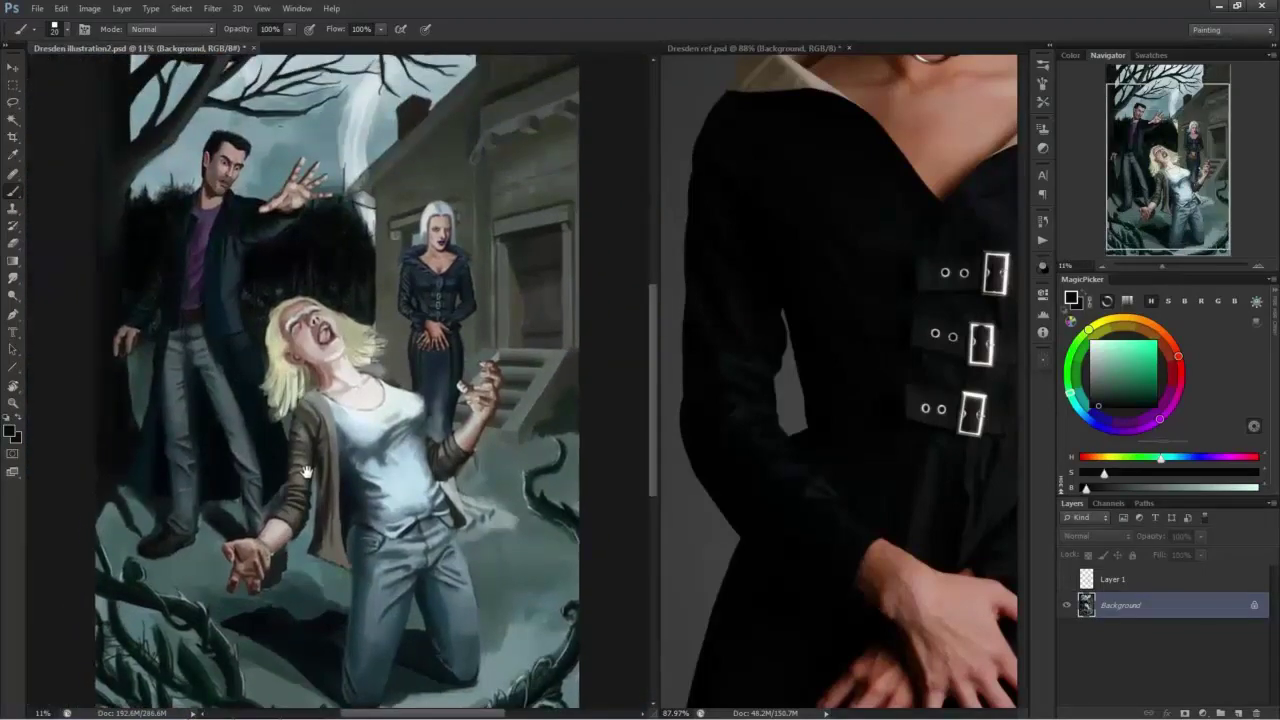
pyautogui.moveTo(319, 360); pyautogui.dragTo(352, 362)
pyautogui.moveTo(338, 100); pyautogui.dragTo(280, 423)
pyautogui.moveTo(410, 368)
pyautogui.mouseDown()
pyautogui.moveTo(277, 411)
pyautogui.moveTo(193, 276)
pyautogui.mouseUp()
pyautogui.moveTo(247, 443); pyautogui.dragTo(297, 443)
pyautogui.moveTo(270, 300)
pyautogui.mouseDown()
pyautogui.moveTo(277, 406)
pyautogui.moveTo(292, 418)
pyautogui.mouseUp()
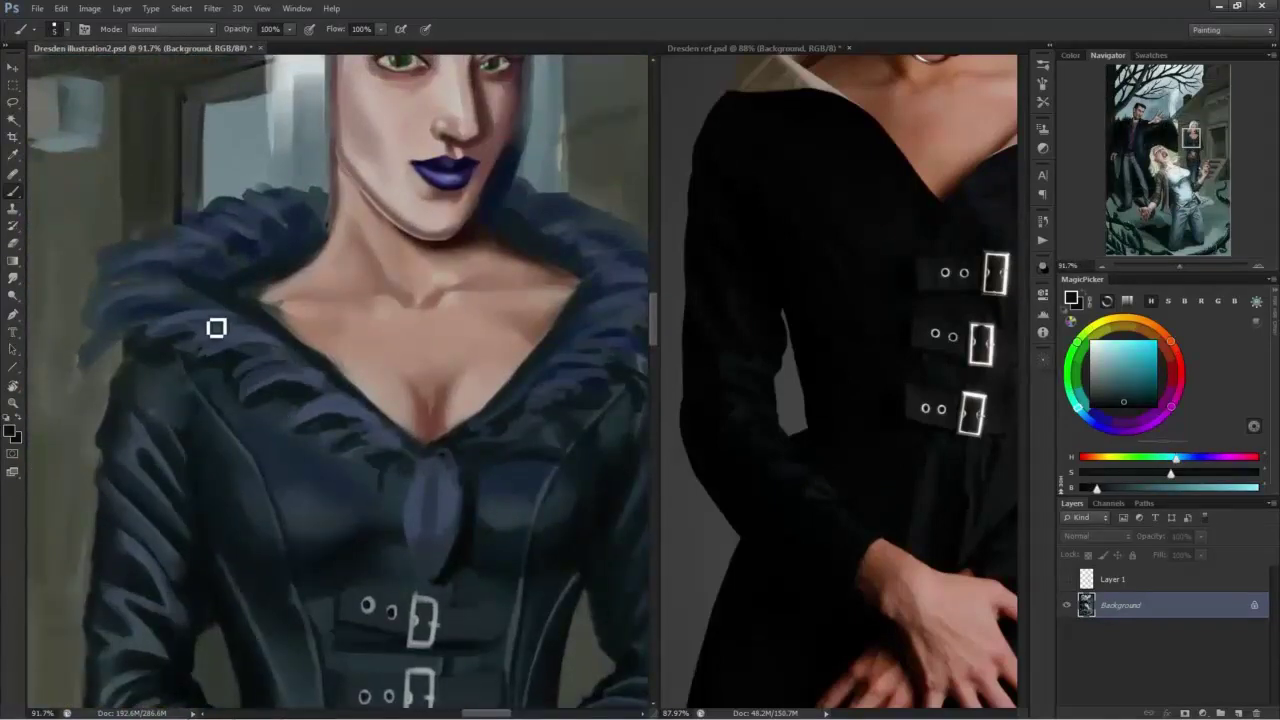
# Refine the fur collar's outer edges above both shoulders with sampled background and blue tones, extending the tufts outward.
pyautogui.keyDown('alt'); pyautogui.click(100, 287); pyautogui.keyUp('alt')
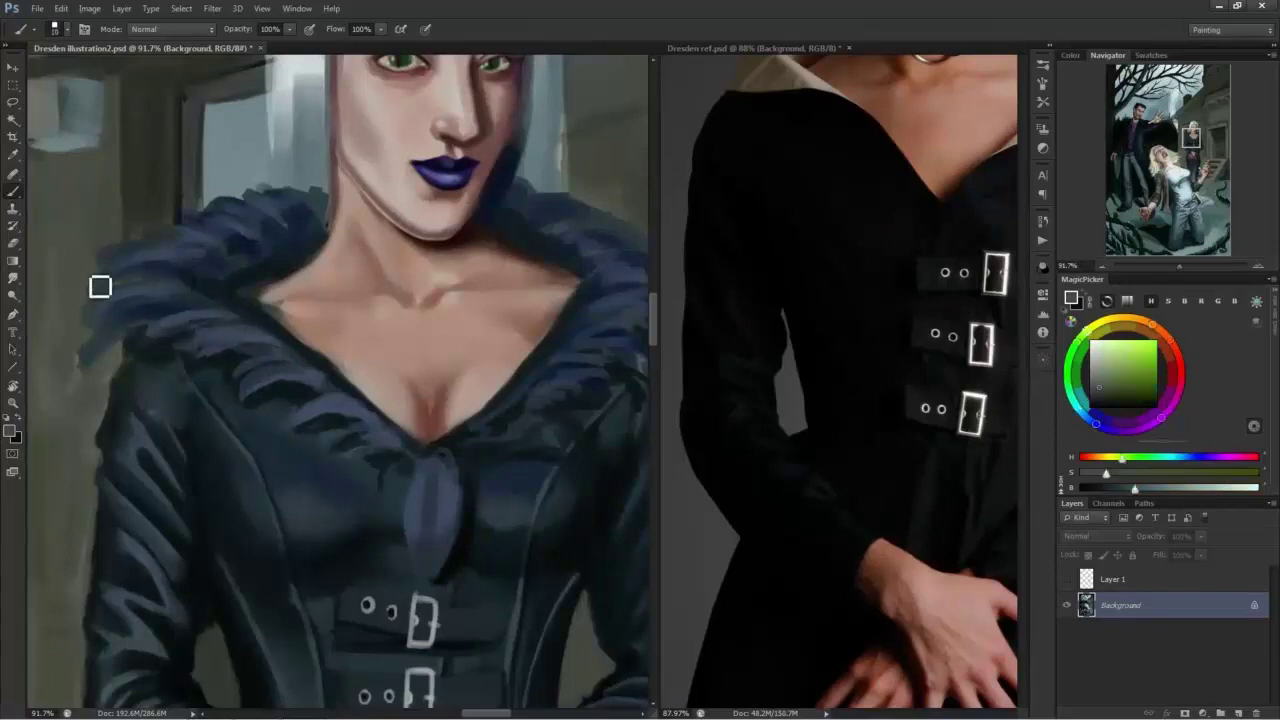
pyautogui.keyDown('alt'); pyautogui.click(91, 353); pyautogui.keyUp('alt')
pyautogui.moveTo(610, 335); pyautogui.dragTo(458, 398)
pyautogui.keyDown('alt'); pyautogui.click(544, 411); pyautogui.keyUp('alt')
pyautogui.keyDown('alt'); pyautogui.click(544, 391); pyautogui.keyUp('alt')
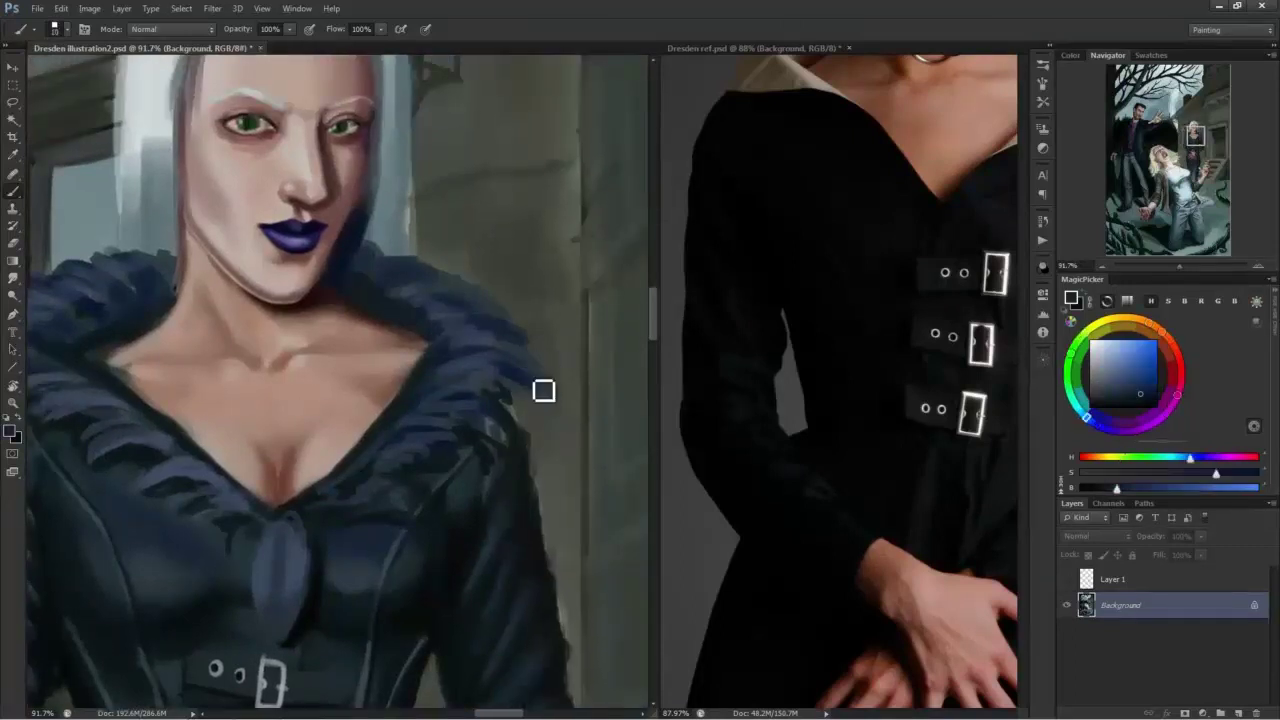
pyautogui.keyDown('alt'); pyautogui.click(530, 355); pyautogui.keyUp('alt')
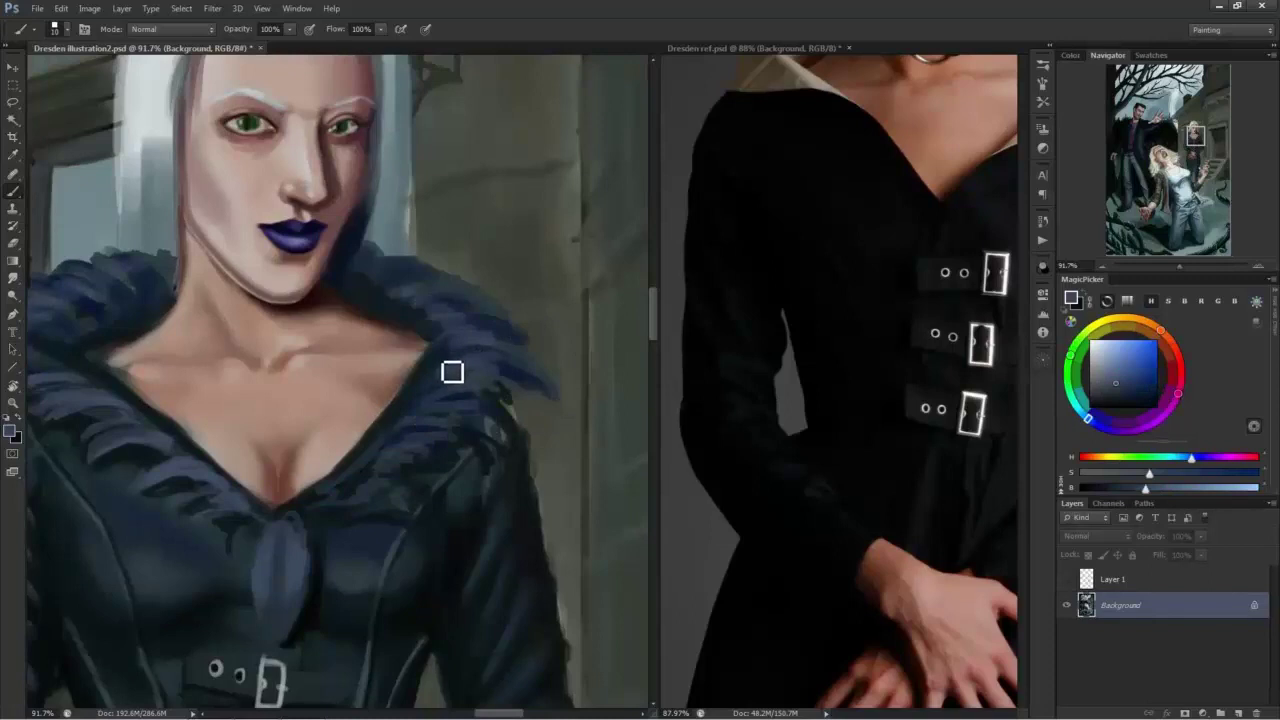
# Clean up the neck edge beside the hair and raised collar with a smaller brush and sampled skin and dark tones.
pyautogui.moveTo(114, 313); pyautogui.dragTo(184, 316)
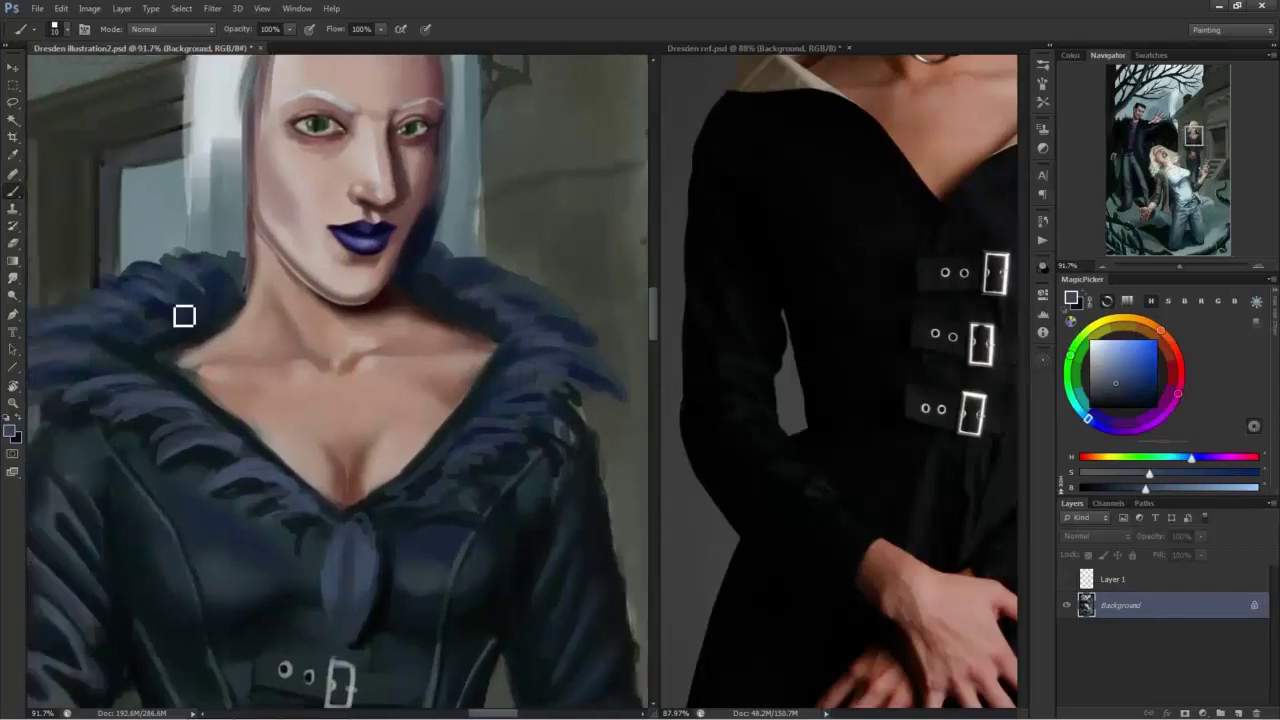
pyautogui.keyDown('alt'); pyautogui.click(240, 297); pyautogui.keyUp('alt')
pyautogui.keyDown('alt'); pyautogui.click(257, 325); pyautogui.keyUp('alt')
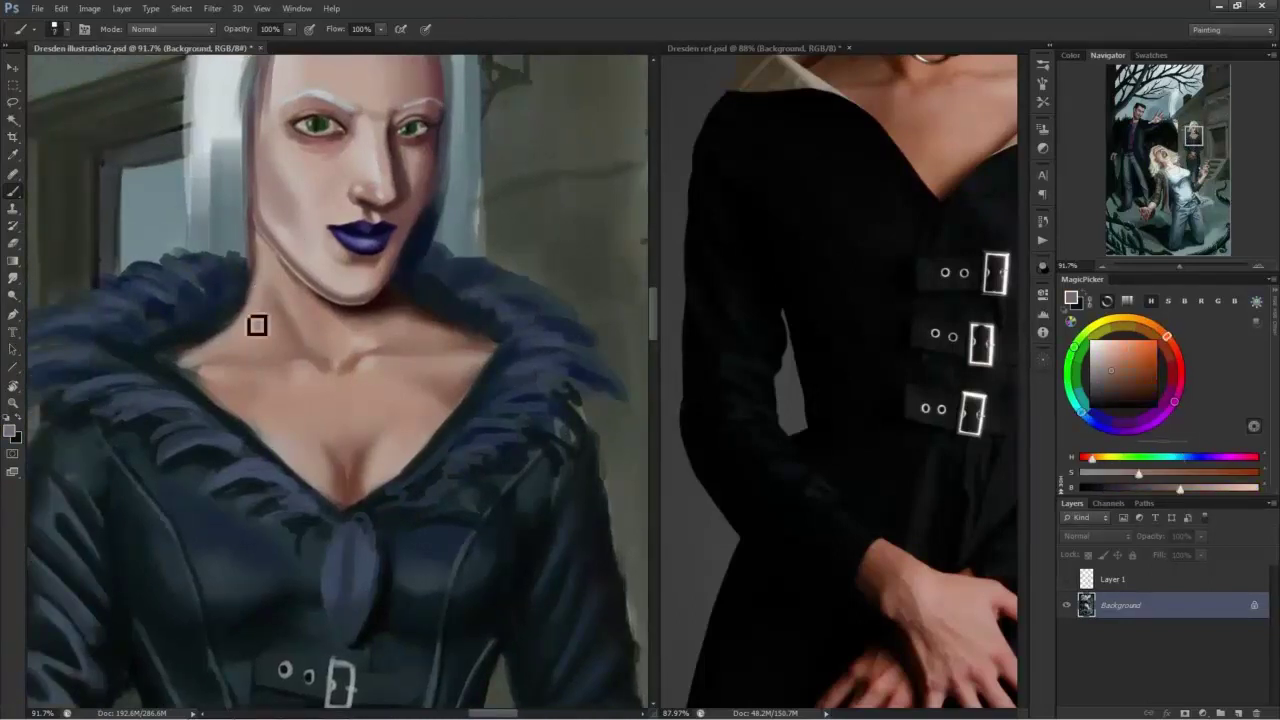
pyautogui.moveTo(229, 314); pyautogui.dragTo(285, 308)
pyautogui.keyDown('alt'); pyautogui.click(285, 249); pyautogui.keyUp('alt')
pyautogui.press('[')
pyautogui.press('[')
pyautogui.press('[')
pyautogui.keyDown('alt'); pyautogui.click(300, 250); pyautogui.keyUp('alt')
pyautogui.keyDown('alt'); pyautogui.click(271, 289); pyautogui.keyUp('alt')
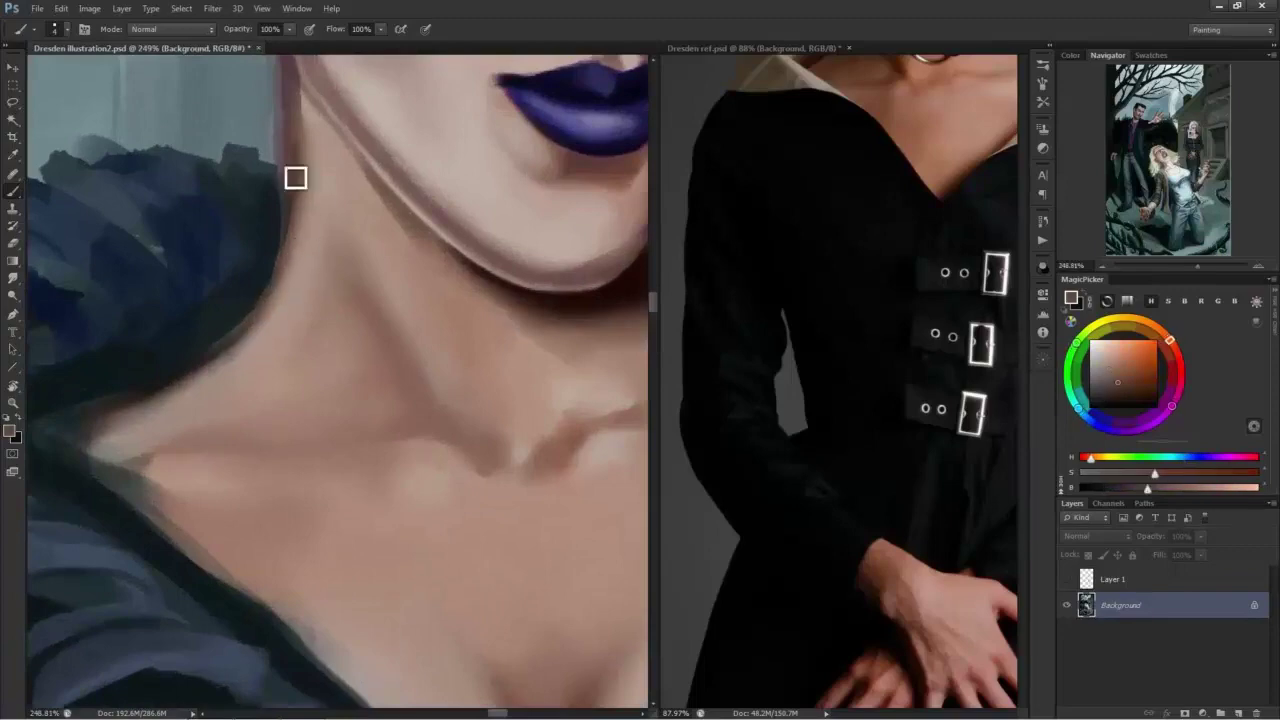
# Darken the line where the base of the neck meets the collar with dark brown tones sampled along that edge.
pyautogui.keyDown('alt'); pyautogui.click(229, 346); pyautogui.keyUp('alt')
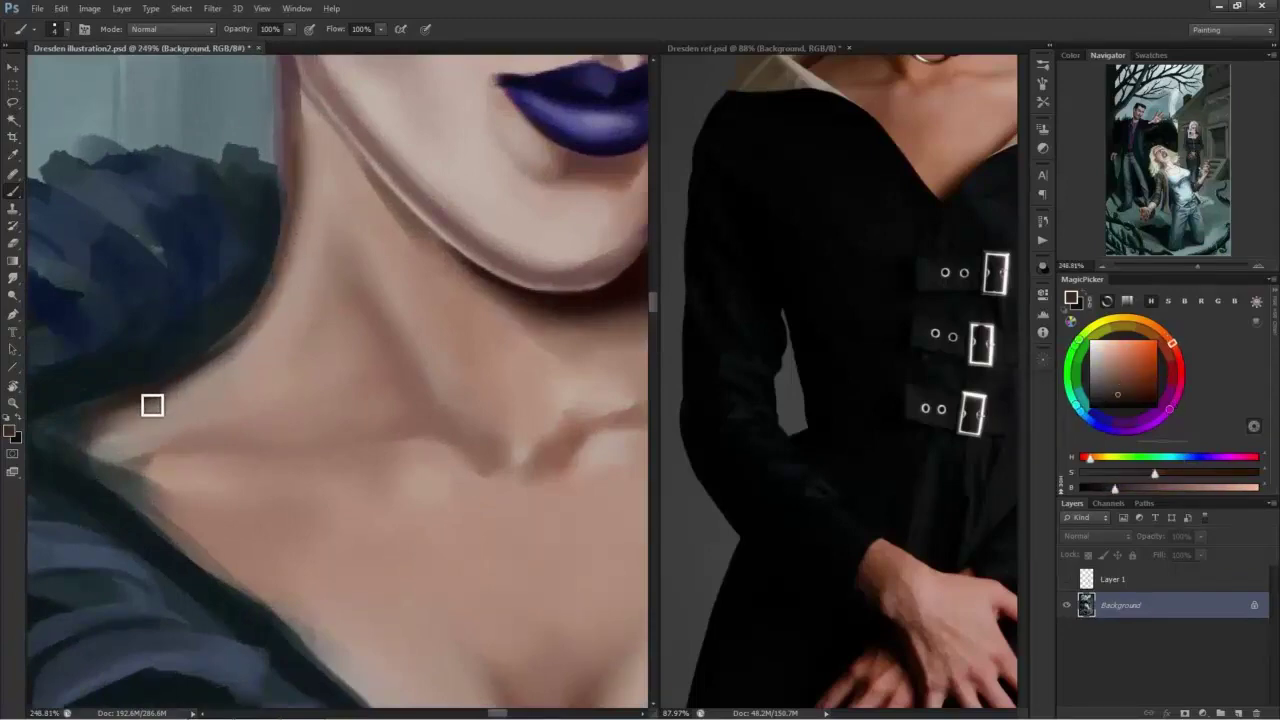
pyautogui.keyDown('alt'); pyautogui.click(211, 364); pyautogui.keyUp('alt')
pyautogui.moveTo(214, 354); pyautogui.dragTo(192, 384)
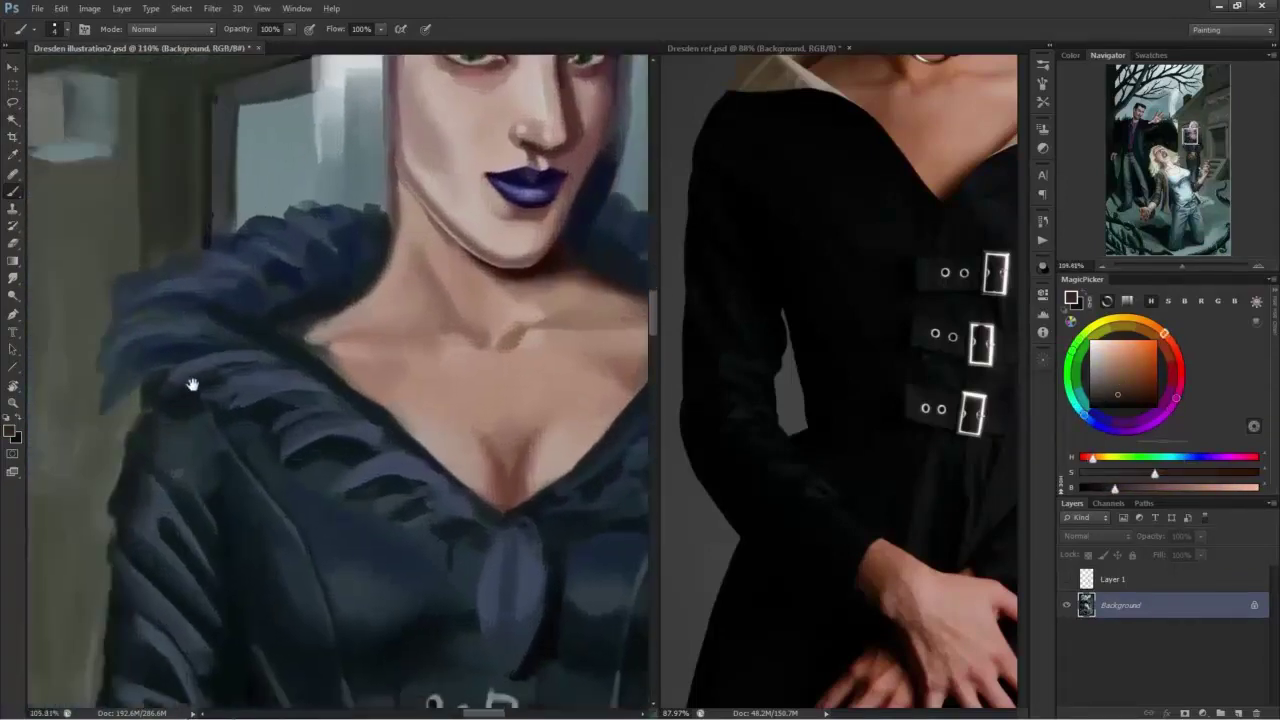
# Paint sampled blue and darker strokes through the collar ruffles down to the hanging ribbon at the neckline.
pyautogui.keyDown('alt'); pyautogui.click(146, 383); pyautogui.keyUp('alt')
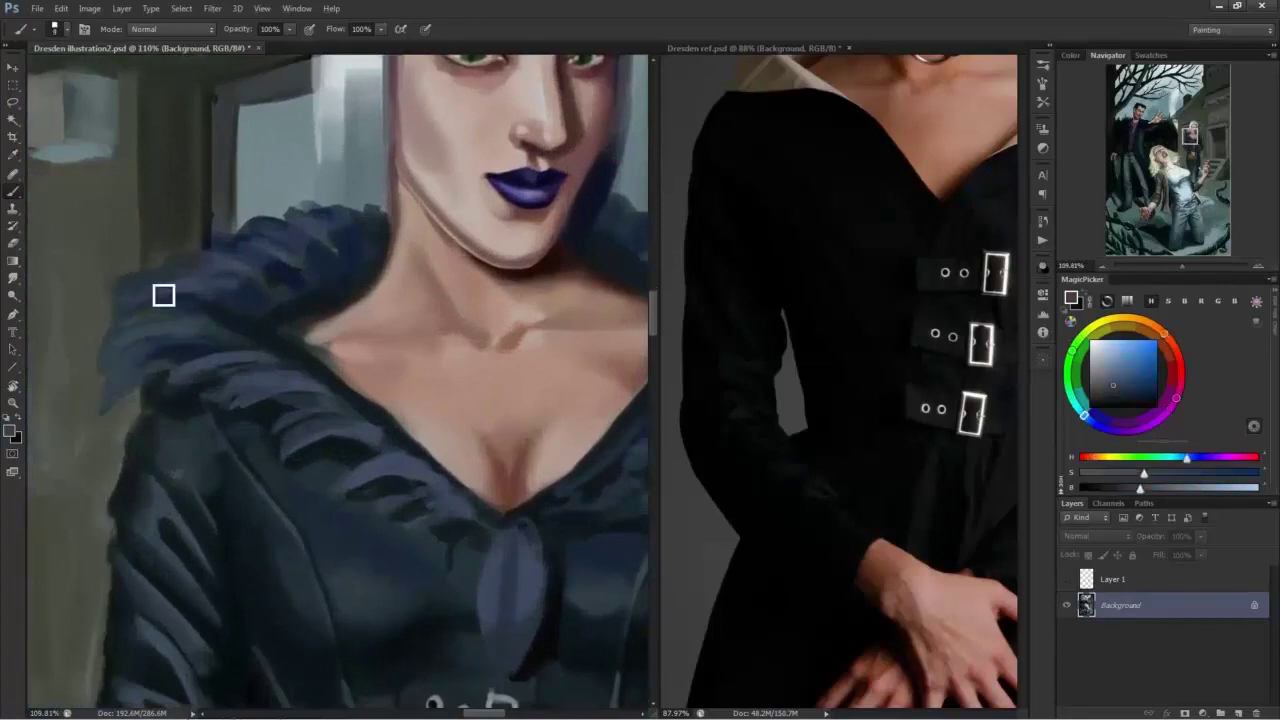
pyautogui.keyDown('alt'); pyautogui.click(254, 360); pyautogui.keyUp('alt')
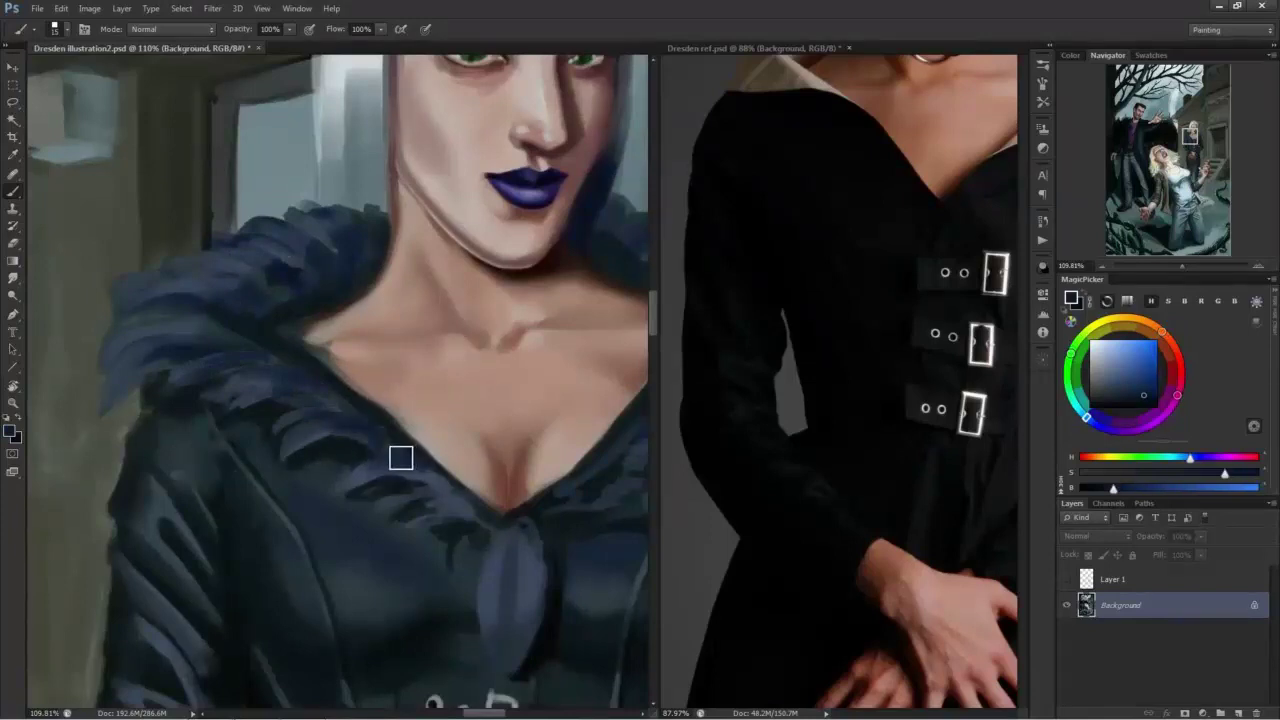
pyautogui.moveTo(400, 457)
pyautogui.mouseDown()
pyautogui.moveTo(385, 485)
pyautogui.moveTo(396, 476)
pyautogui.moveTo(441, 516)
pyautogui.moveTo(528, 556)
pyautogui.mouseUp()
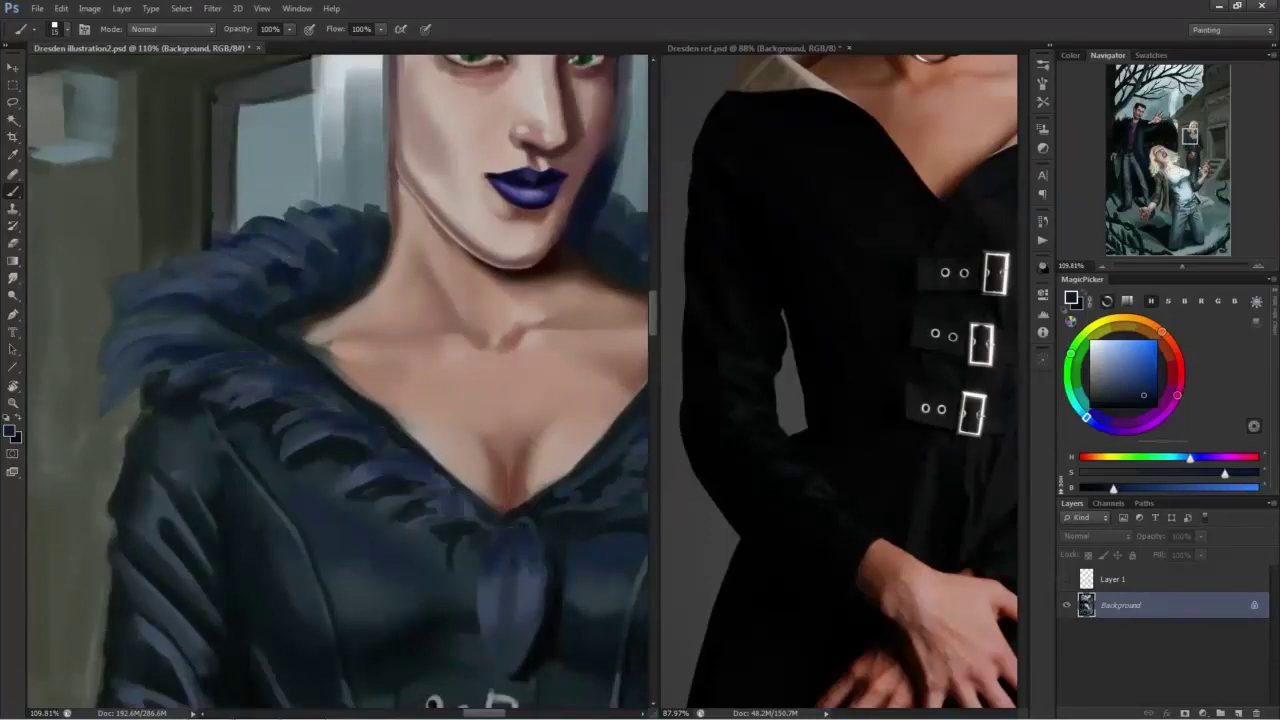
# Paint ruffles along the opposite lapel, from the neckline point up to the shoulder, with sampled light and dark blues.
pyautogui.moveTo(613, 552); pyautogui.dragTo(391, 494)
pyautogui.keyDown('alt'); pyautogui.click(140, 416); pyautogui.keyUp('alt')
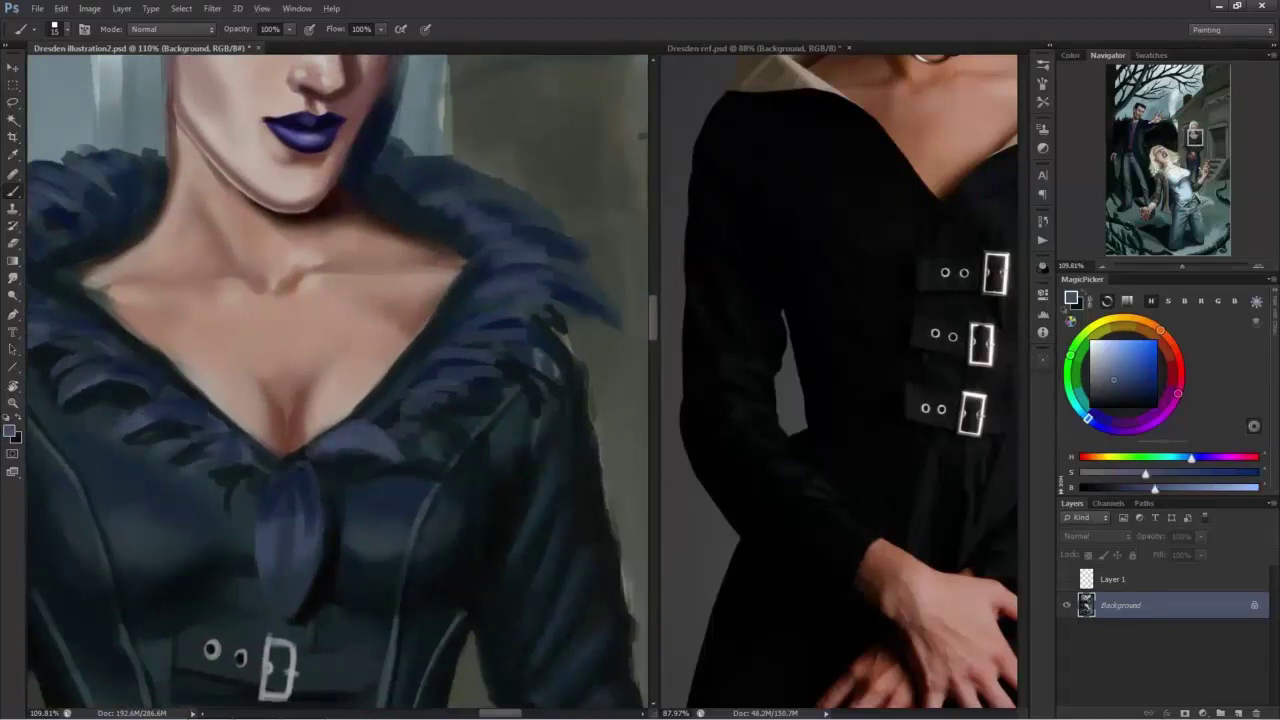
pyautogui.moveTo(374, 414)
pyautogui.mouseDown()
pyautogui.moveTo(419, 436)
pyautogui.moveTo(396, 411)
pyautogui.moveTo(430, 367)
pyautogui.moveTo(424, 390)
pyautogui.moveTo(407, 378)
pyautogui.moveTo(520, 379)
pyautogui.moveTo(543, 360)
pyautogui.moveTo(482, 348)
pyautogui.moveTo(548, 354)
pyautogui.mouseUp()
pyautogui.keyDown('alt'); pyautogui.click(590, 284); pyautogui.keyUp('alt')
pyautogui.keyDown('alt'); pyautogui.click(500, 326); pyautogui.keyUp('alt')
pyautogui.moveTo(484, 326)
pyautogui.mouseDown()
pyautogui.moveTo(434, 354)
pyautogui.moveTo(562, 388)
pyautogui.moveTo(476, 394)
pyautogui.moveTo(453, 413)
pyautogui.moveTo(452, 389)
pyautogui.moveTo(503, 331)
pyautogui.moveTo(420, 390)
pyautogui.moveTo(414, 429)
pyautogui.moveTo(364, 418)
pyautogui.moveTo(402, 435)
pyautogui.mouseUp()
# Check the finished collar on the full figure and save the illustration.
pyautogui.moveTo(300, 440); pyautogui.dragTo(224, 440)
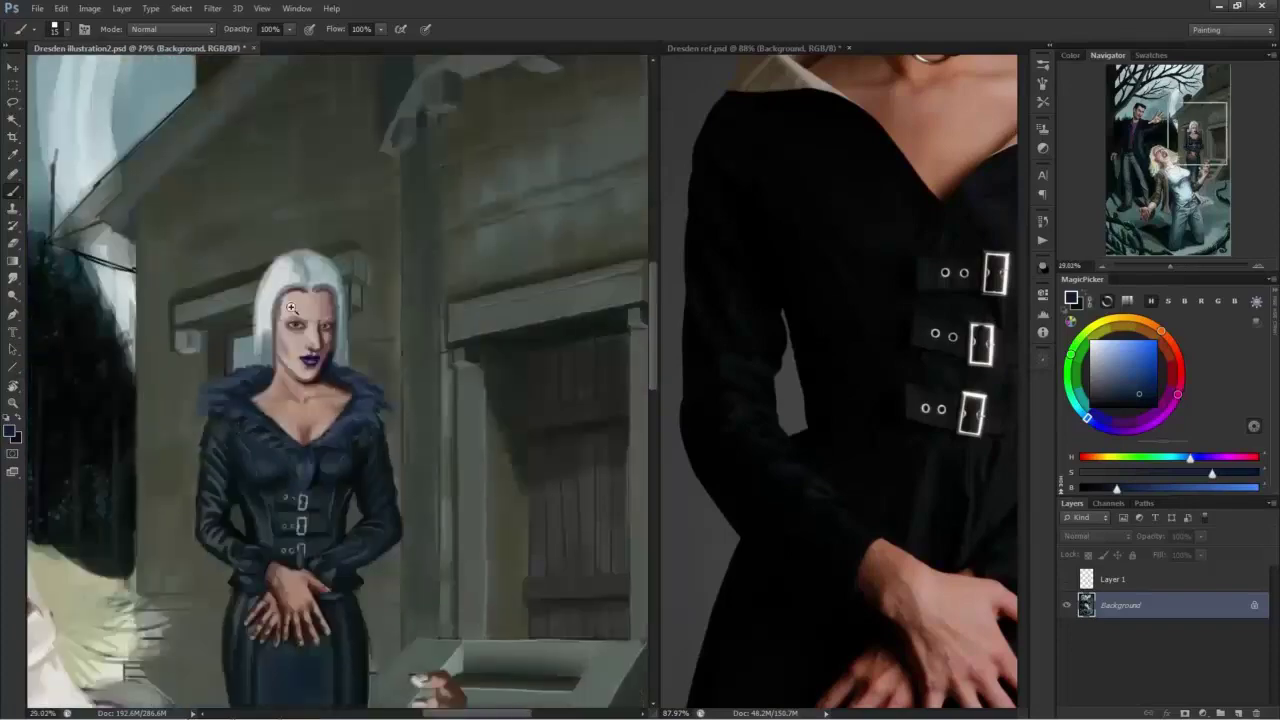
pyautogui.moveTo(272, 355); pyautogui.dragTo(340, 395)
pyautogui.moveTo(308, 460); pyautogui.dragTo(334, 435)
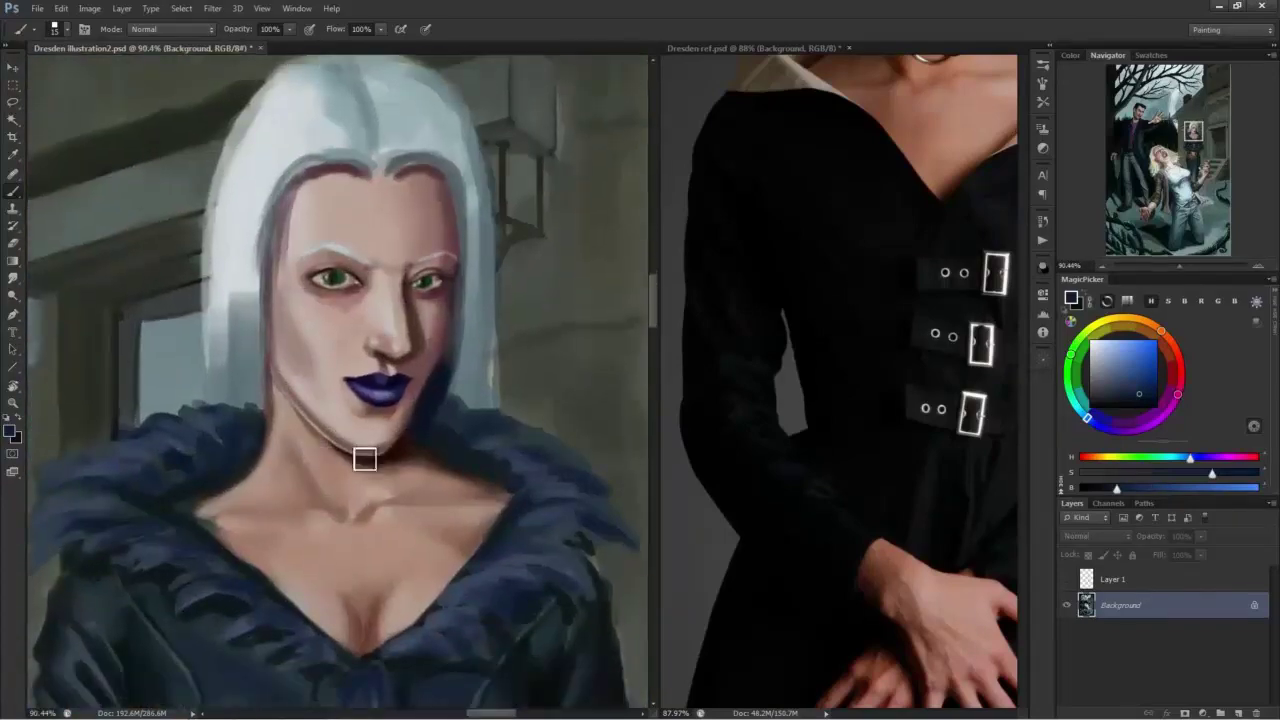
pyautogui.click(37, 8)
pyautogui.click(58, 206)
# Repaint the shaded hair beside the jaw down to the collar with grey-blue and dark tones sampled there.
pyautogui.keyDown('alt'); pyautogui.click(434, 395); pyautogui.keyUp('alt')
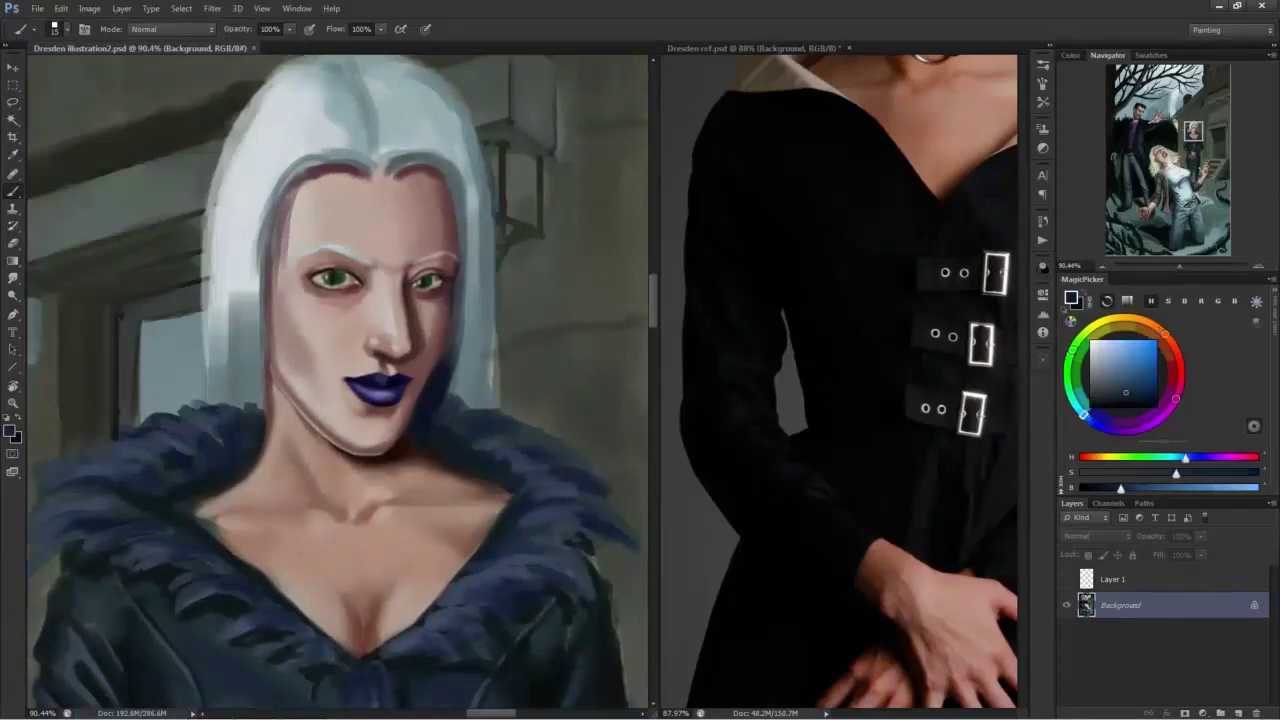
pyautogui.keyDown('alt'); pyautogui.click(437, 401); pyautogui.keyUp('alt')
pyautogui.keyDown('alt'); pyautogui.click(456, 347); pyautogui.keyUp('alt')
pyautogui.moveTo(451, 373)
pyautogui.mouseDown()
pyautogui.moveTo(443, 391)
pyautogui.moveTo(445, 380)
pyautogui.mouseUp()
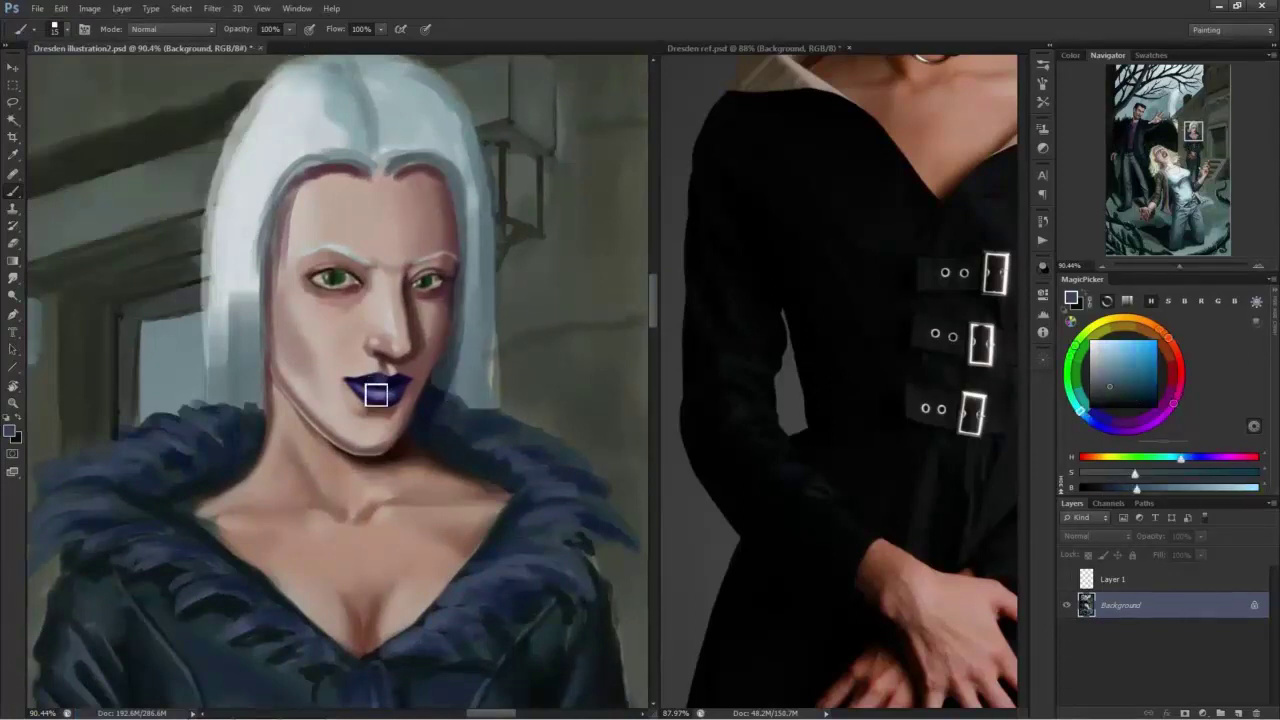
pyautogui.keyDown('alt'); pyautogui.click(447, 433); pyautogui.keyUp('alt')
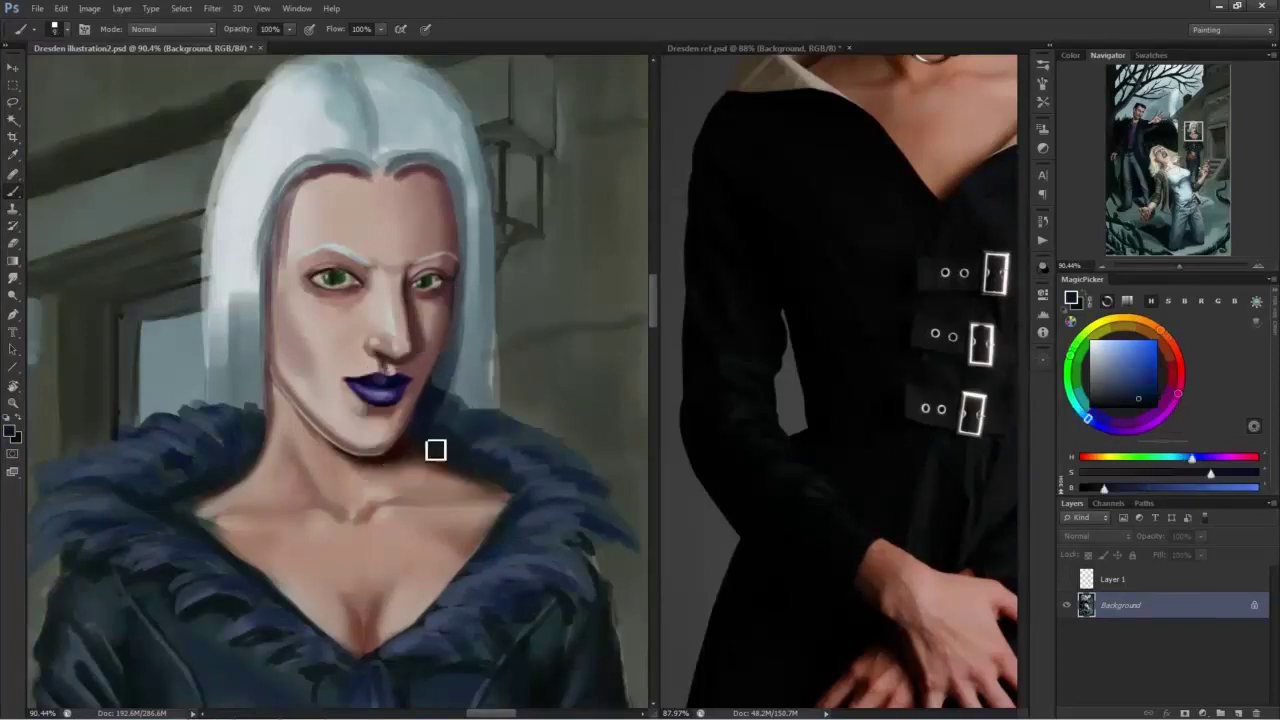
# Sharpen the corner where the collar meets the shoulder skin, alternating sampled skin, brown and dark collar tones.
pyautogui.keyDown('alt'); pyautogui.click(200, 506); pyautogui.keyUp('alt')
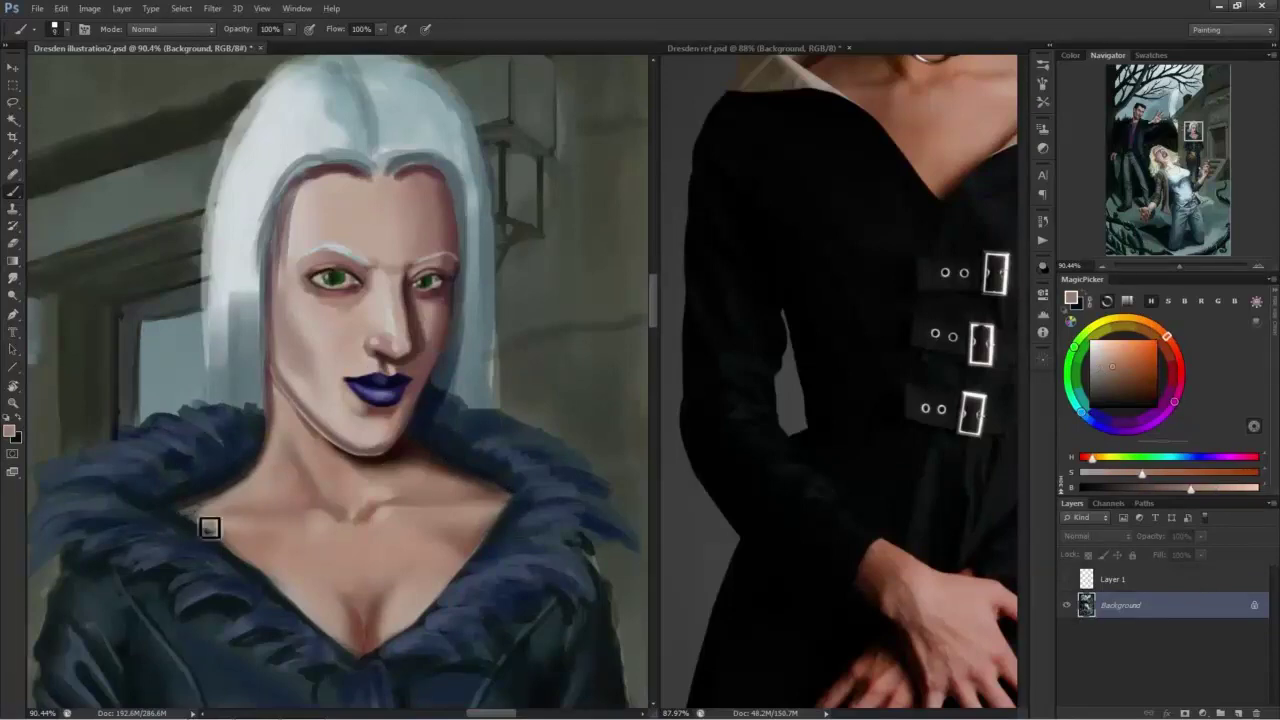
pyautogui.keyDown('alt'); pyautogui.click(224, 521); pyautogui.keyUp('alt')
pyautogui.moveTo(203, 520); pyautogui.dragTo(196, 513)
pyautogui.keyDown('alt'); pyautogui.click(213, 500); pyautogui.keyUp('alt')
pyautogui.keyDown('alt'); pyautogui.click(189, 478); pyautogui.keyUp('alt')
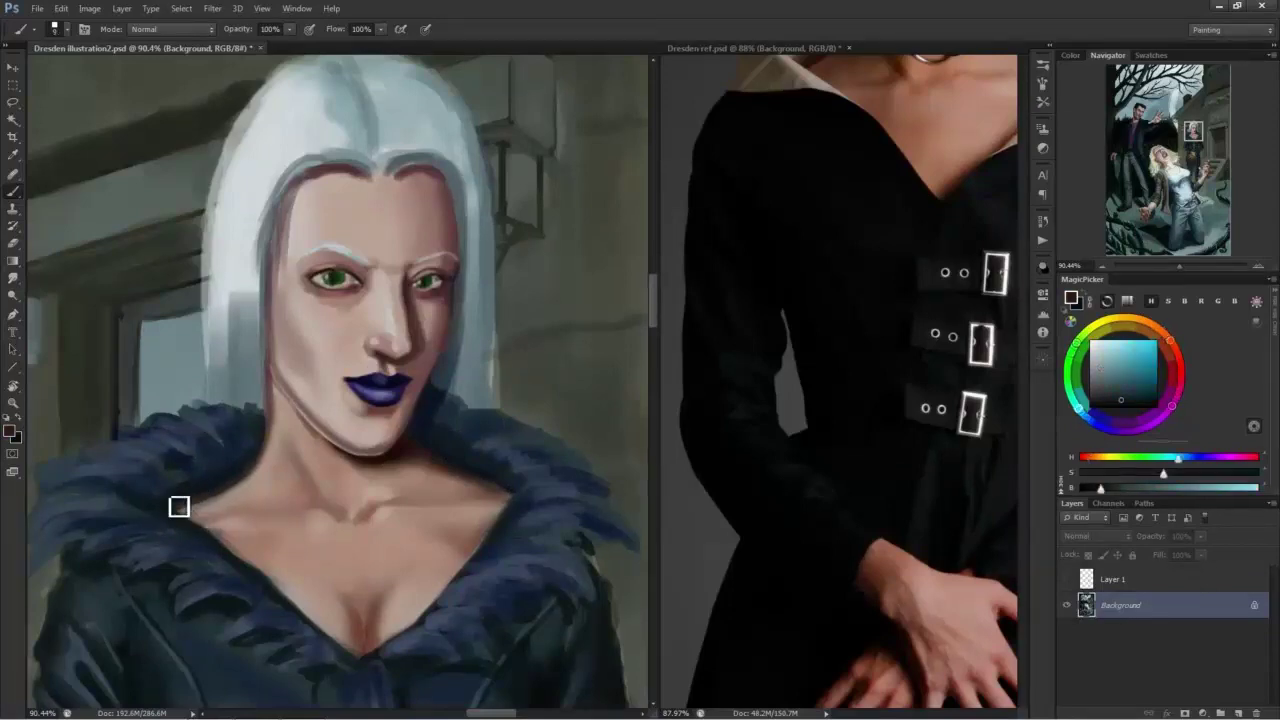
pyautogui.keyDown('alt'); pyautogui.click(190, 502); pyautogui.keyUp('alt')
# Touch up the metal eyelets on the coat's uppermost strap with a smaller brush and a sampled light grey.
pyautogui.moveTo(272, 523); pyautogui.dragTo(203, 322)
pyautogui.moveTo(252, 544); pyautogui.dragTo(231, 545)
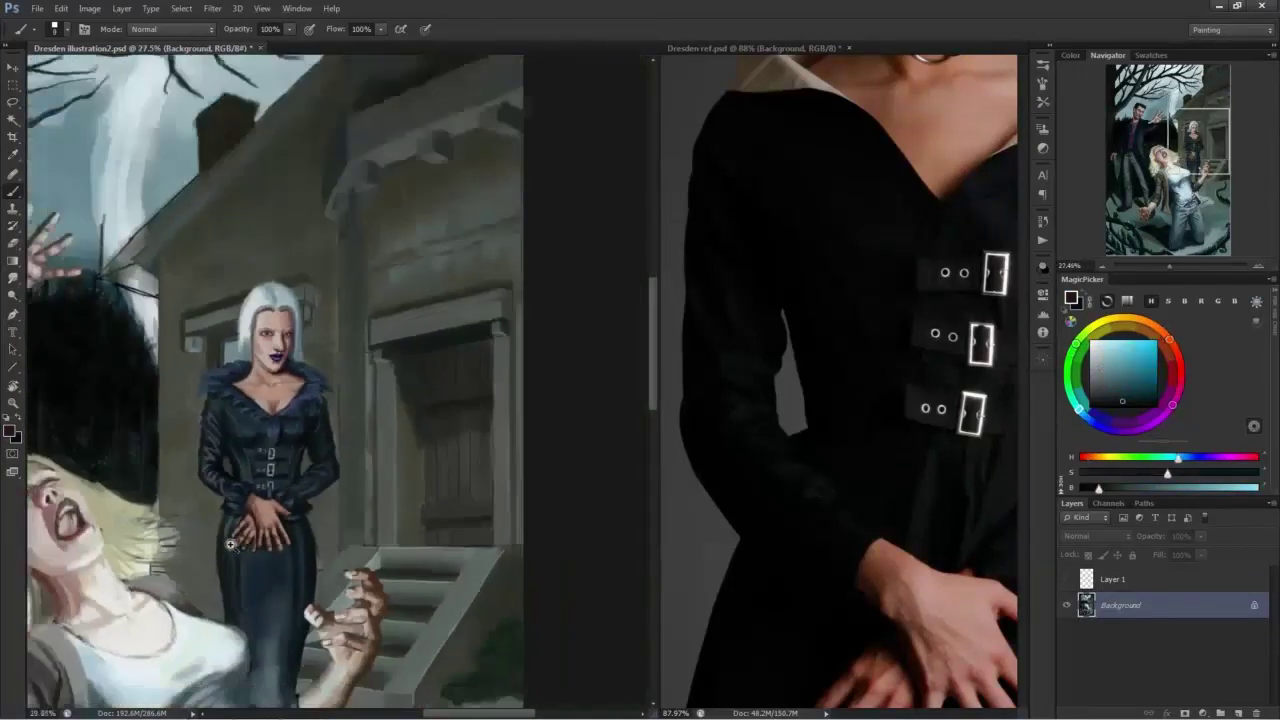
pyautogui.scroll(4, 230, 544)
pyautogui.scroll(-2, 230, 544)
pyautogui.scroll(4, 230, 544)
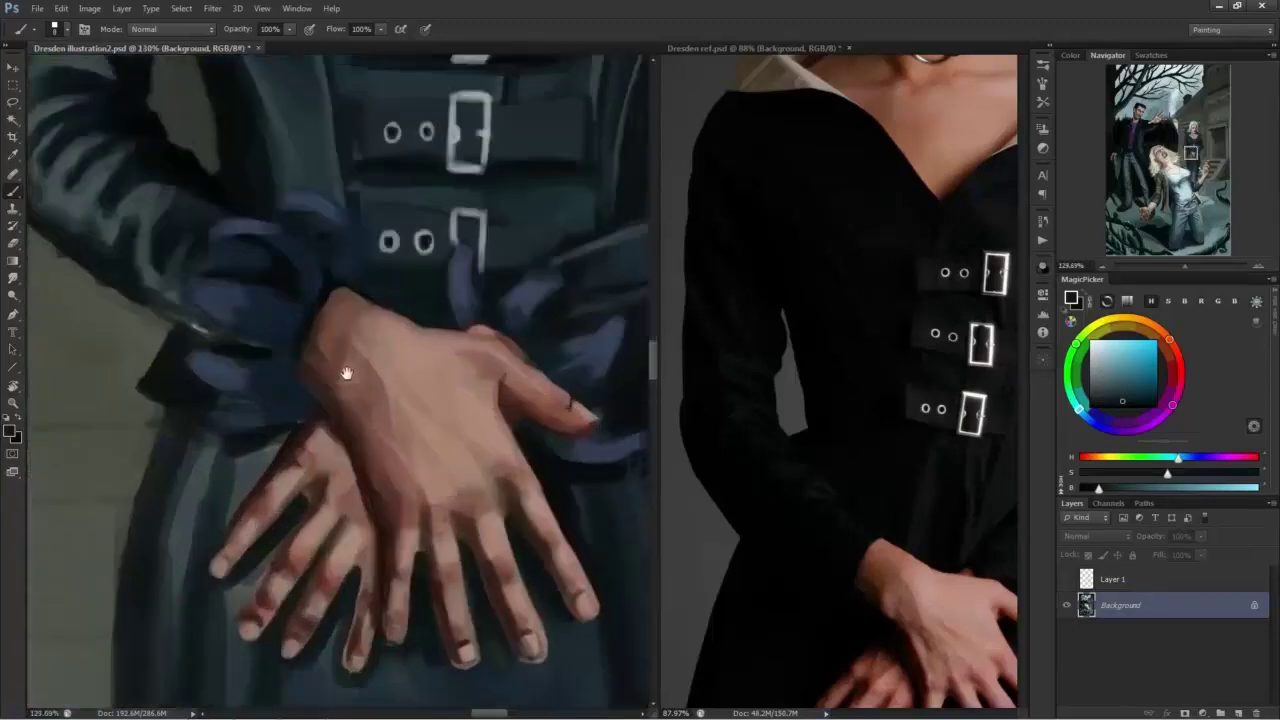
pyautogui.moveTo(374, 126); pyautogui.dragTo(277, 521)
pyautogui.keyDown('alt'); pyautogui.click(372, 421); pyautogui.keyUp('alt')
pyautogui.press('[')
pyautogui.press('[')
pyautogui.press('[')
pyautogui.moveTo(297, 390); pyautogui.dragTo(306, 408)
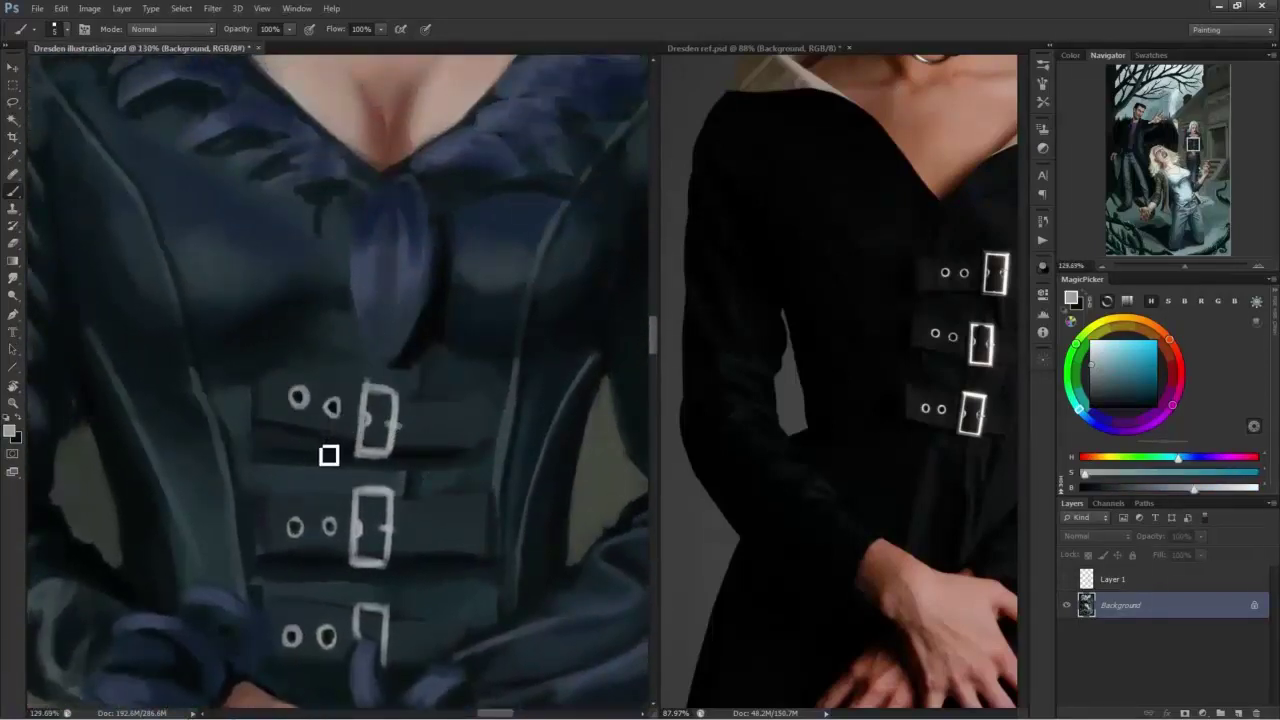
# Cover the pale patch and sketch lines beneath the roof's eave with a larger brush and a sampled dark grey-green.
pyautogui.scroll(-4, 328, 455)
pyautogui.moveTo(318, 291); pyautogui.dragTo(314, 434)
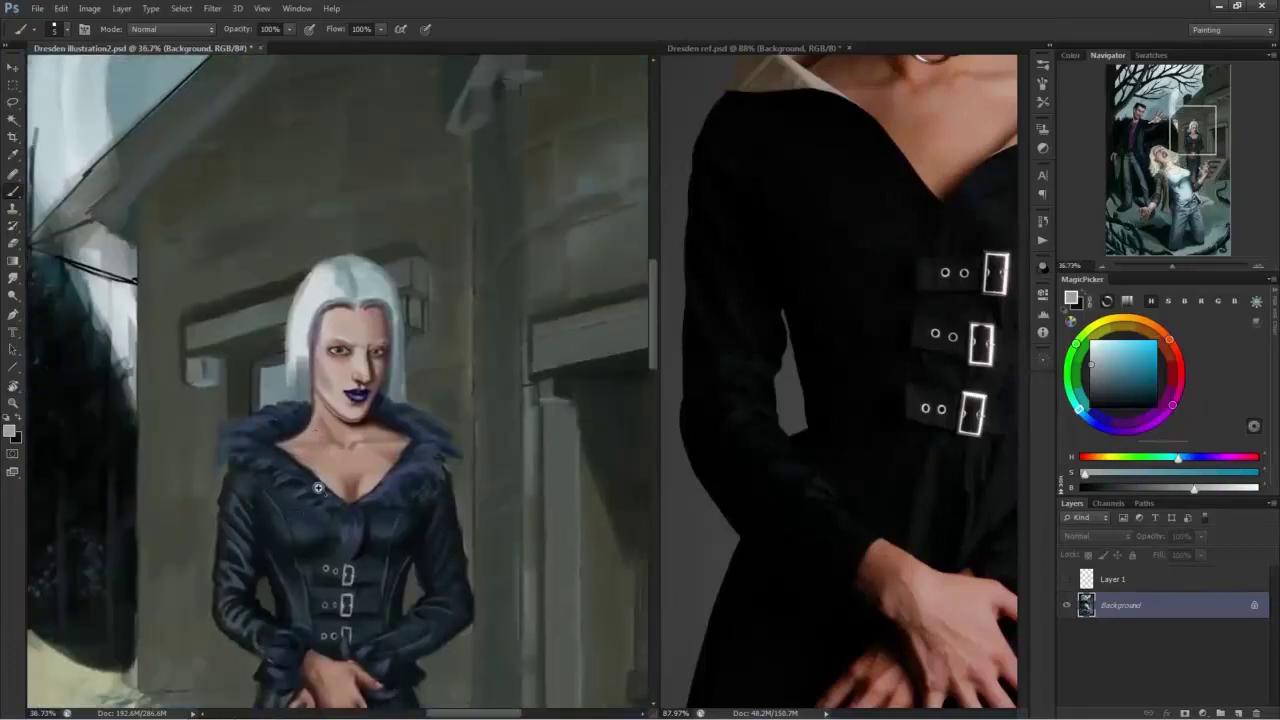
pyautogui.moveTo(36, 275)
pyautogui.mouseDown()
pyautogui.moveTo(324, 448)
pyautogui.moveTo(292, 404)
pyautogui.moveTo(332, 417)
pyautogui.mouseUp()
pyautogui.keyDown('alt'); pyautogui.click(338, 431); pyautogui.keyUp('alt')
pyautogui.press(']')
pyautogui.press(']')
pyautogui.press(']')
pyautogui.press(']')
pyautogui.press(']')
pyautogui.press(']')
pyautogui.keyDown('alt'); pyautogui.click(238, 247); pyautogui.keyUp('alt')
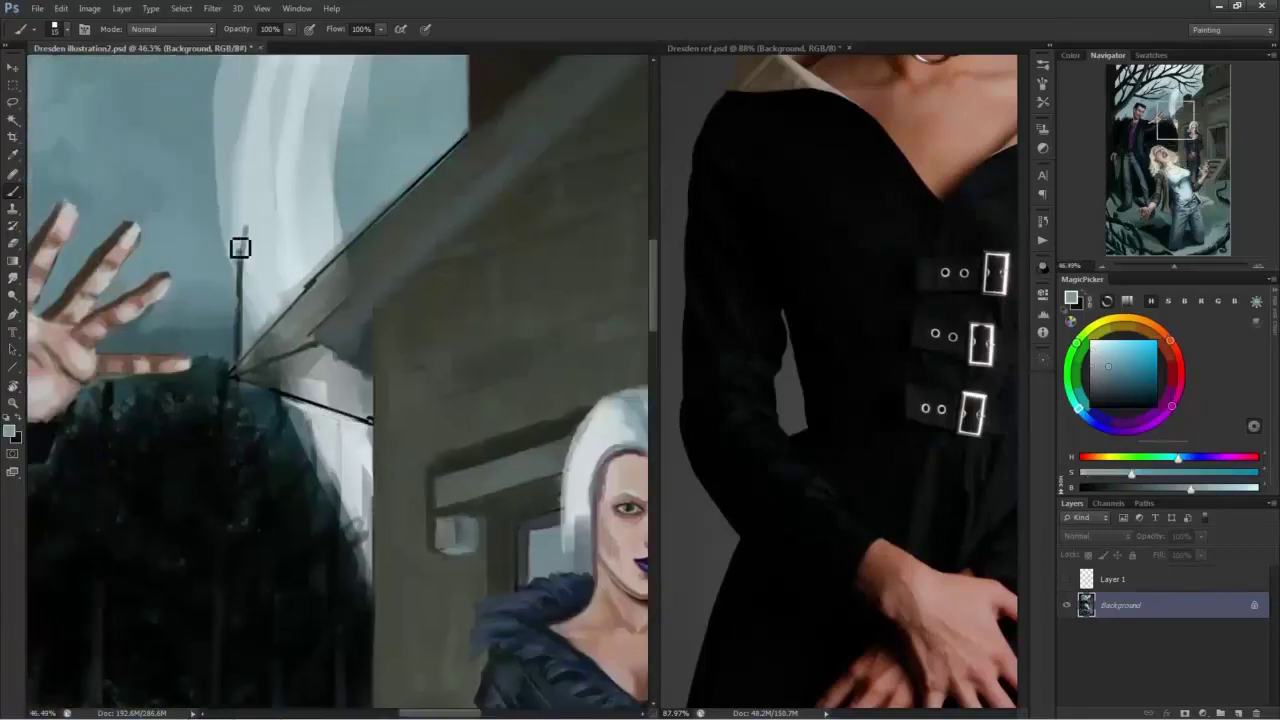
pyautogui.keyDown('alt'); pyautogui.click(368, 340); pyautogui.keyUp('alt')
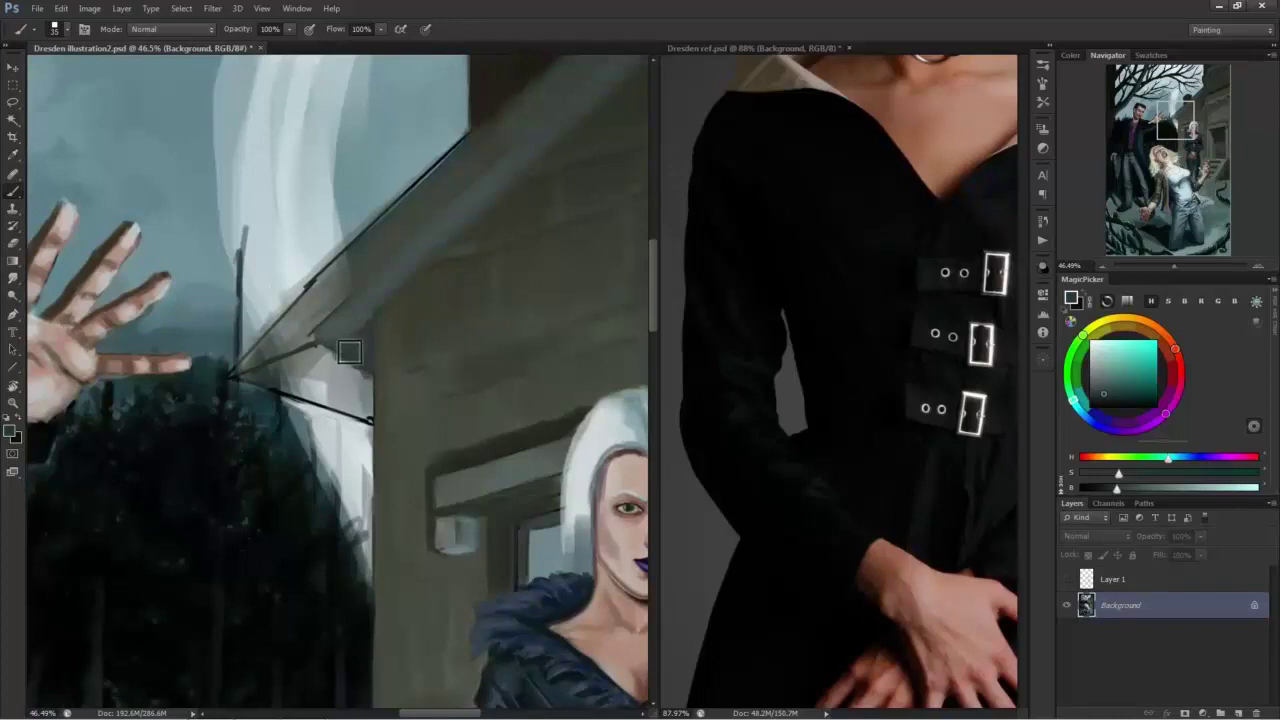
pyautogui.moveTo(363, 373)
pyautogui.mouseDown()
pyautogui.moveTo(374, 424)
pyautogui.moveTo(360, 422)
pyautogui.moveTo(373, 416)
pyautogui.moveTo(350, 401)
pyautogui.moveTo(364, 374)
pyautogui.moveTo(348, 403)
pyautogui.mouseUp()
# Paint over the black sketch line along the roof's sloping edge up to the chimney with sampled roof tones.
pyautogui.keyDown('alt'); pyautogui.click(374, 240); pyautogui.keyUp('alt')
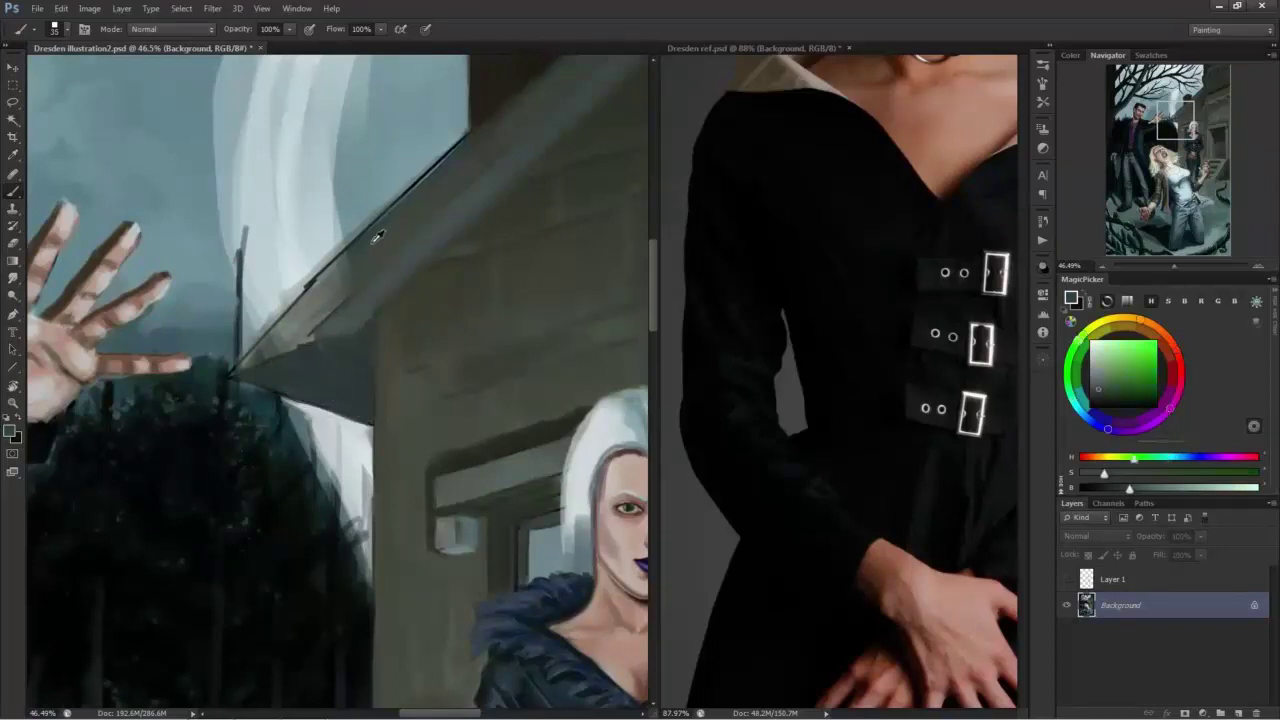
pyautogui.moveTo(348, 258)
pyautogui.mouseDown()
pyautogui.moveTo(334, 314)
pyautogui.moveTo(266, 363)
pyautogui.mouseUp()
pyautogui.keyDown('alt'); pyautogui.click(442, 180); pyautogui.keyUp('alt')
pyautogui.moveTo(466, 136); pyautogui.dragTo(278, 435)
pyautogui.moveTo(374, 346)
pyautogui.mouseDown()
pyautogui.moveTo(328, 360)
pyautogui.moveTo(342, 350)
pyautogui.mouseUp()
pyautogui.keyDown('alt'); pyautogui.click(341, 348); pyautogui.keyUp('alt')
pyautogui.keyDown('alt'); pyautogui.click(582, 233); pyautogui.keyUp('alt')
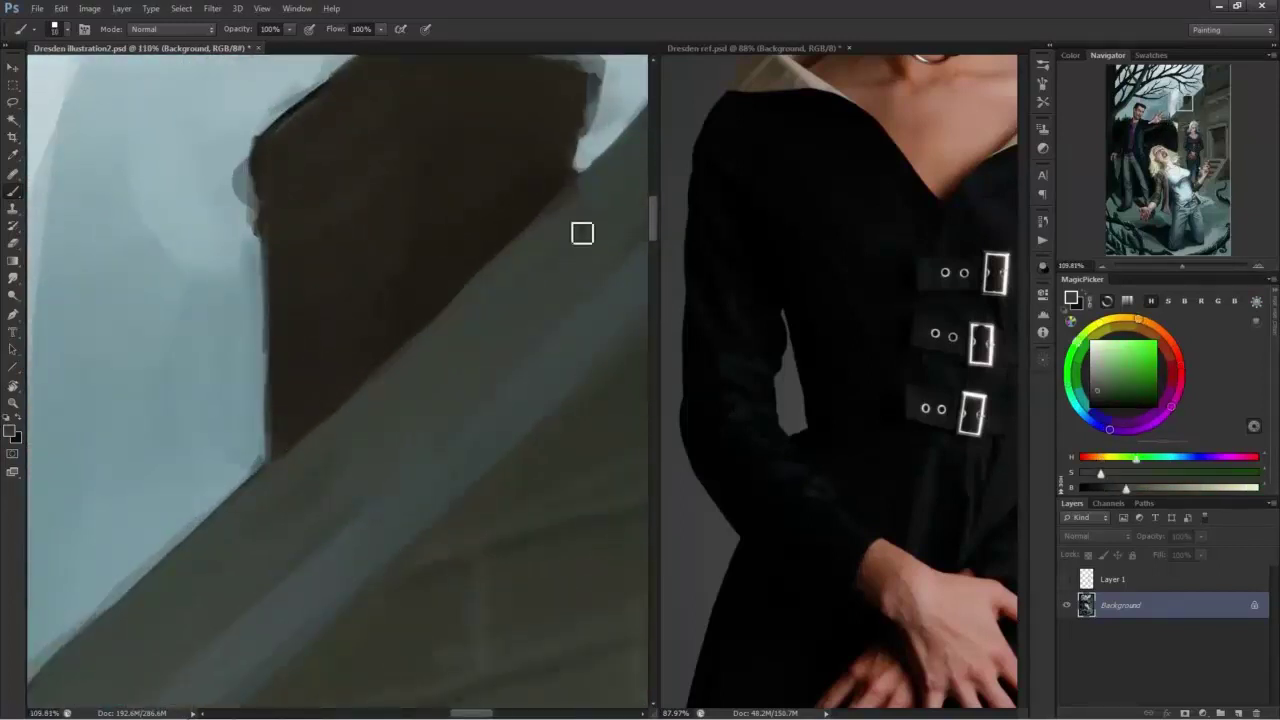
# Paint thin mortar lines across both faces of the chimney in a sampled roof grey to form a brick pattern.
pyautogui.keyDown('alt'); pyautogui.click(520, 301); pyautogui.keyUp('alt')
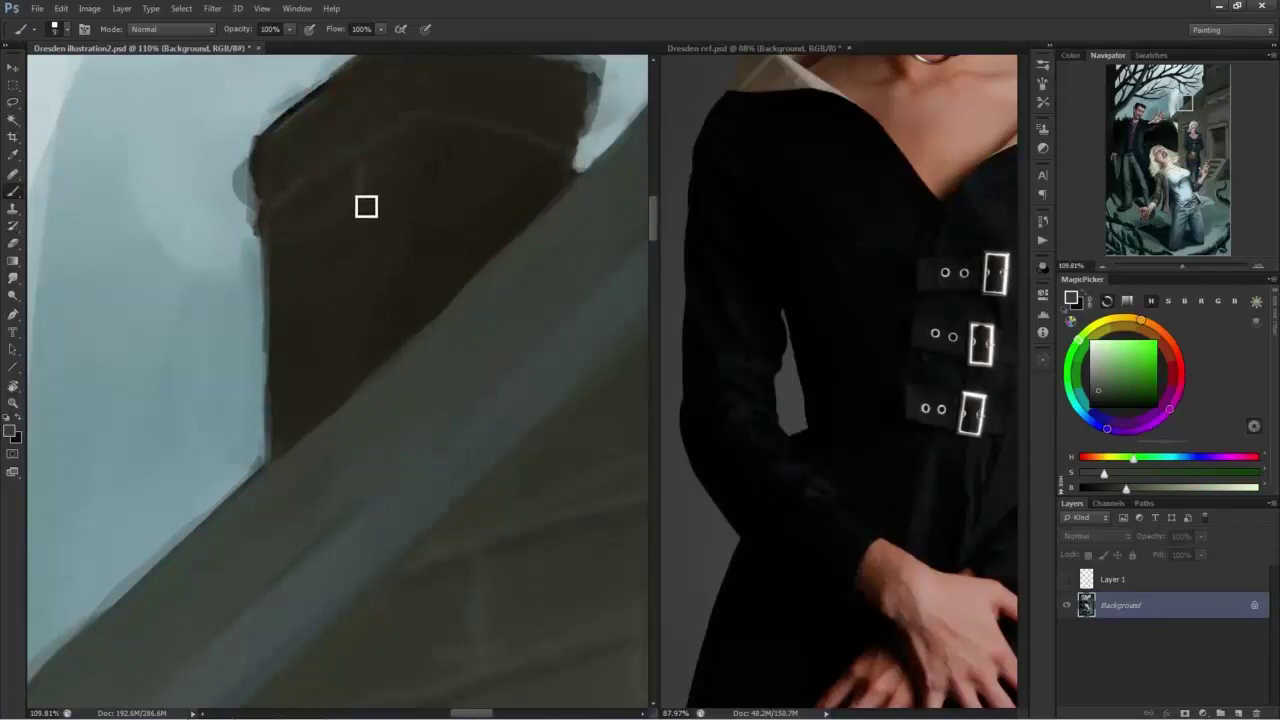
pyautogui.moveTo(383, 262); pyautogui.dragTo(280, 315)
pyautogui.moveTo(400, 309); pyautogui.dragTo(282, 376)
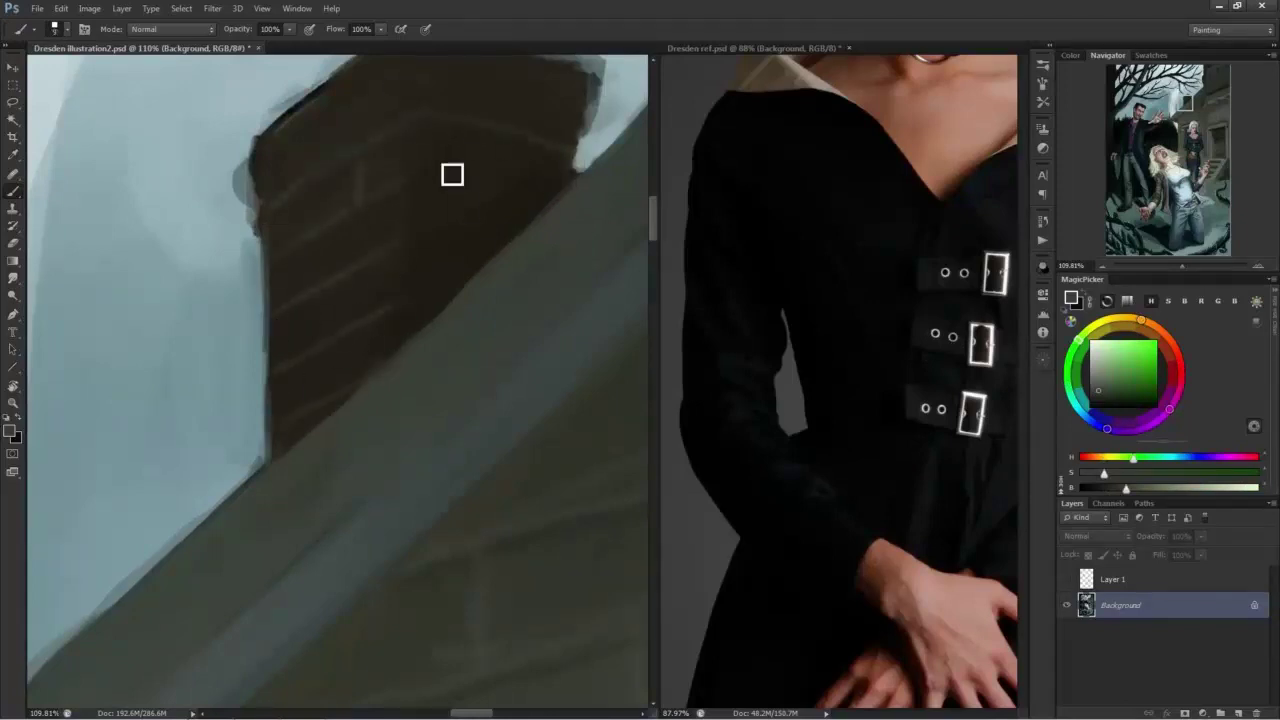
pyautogui.moveTo(415, 172); pyautogui.dragTo(556, 207)
pyautogui.moveTo(461, 184); pyautogui.dragTo(461, 230)
pyautogui.moveTo(313, 241); pyautogui.dragTo(313, 275)
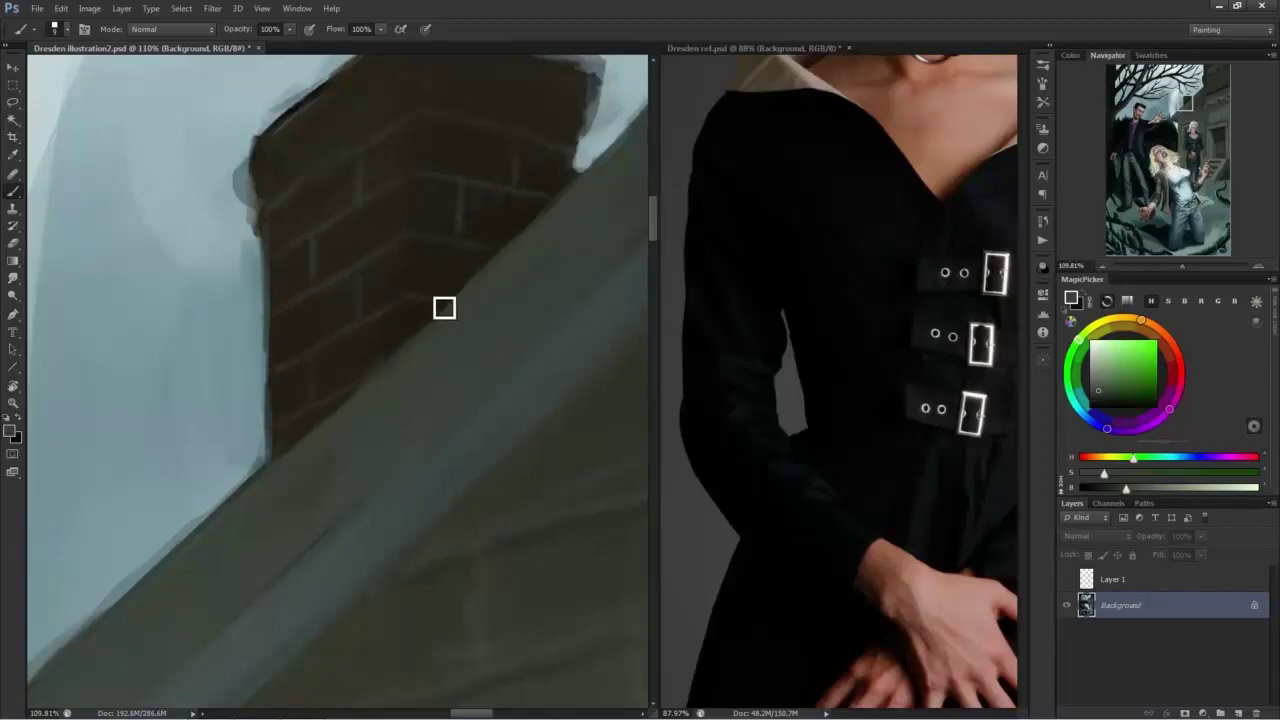
# Touch up the chimney's front corner line and upper edges with sampled brick-brown and dark outline tones.
pyautogui.moveTo(404, 212); pyautogui.dragTo(378, 360)
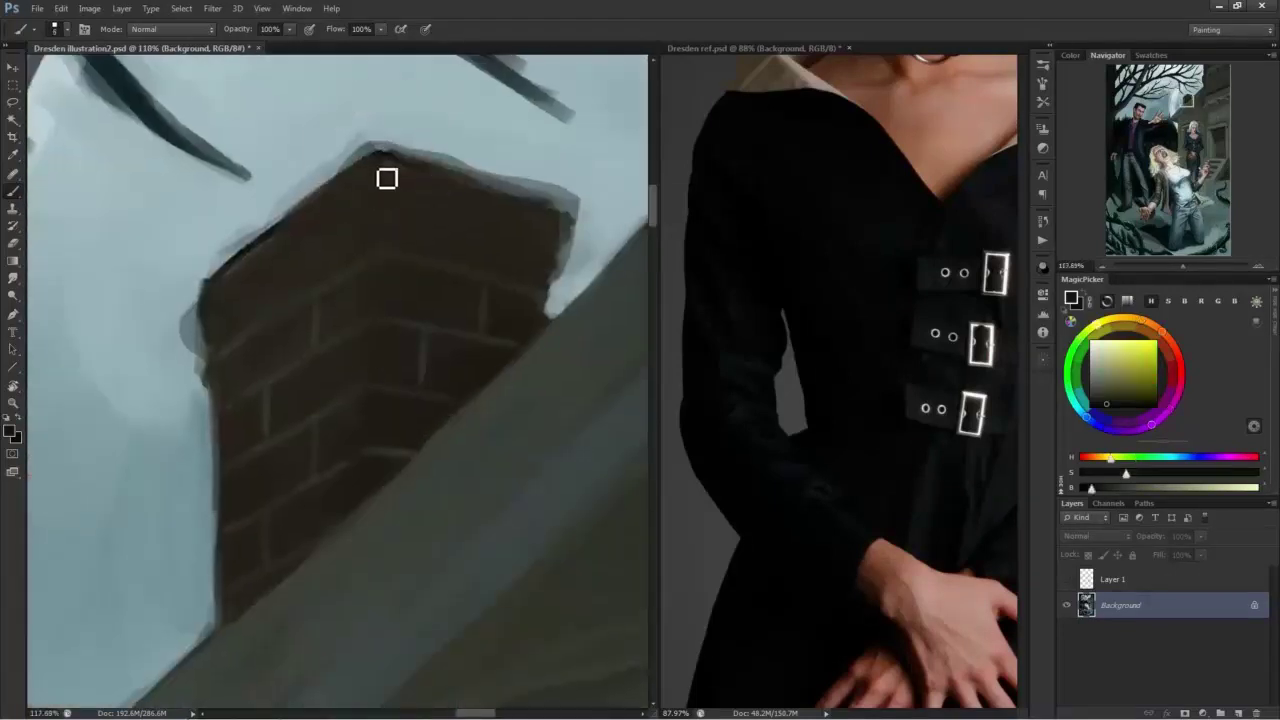
pyautogui.keyDown('alt'); pyautogui.click(489, 308); pyautogui.keyUp('alt')
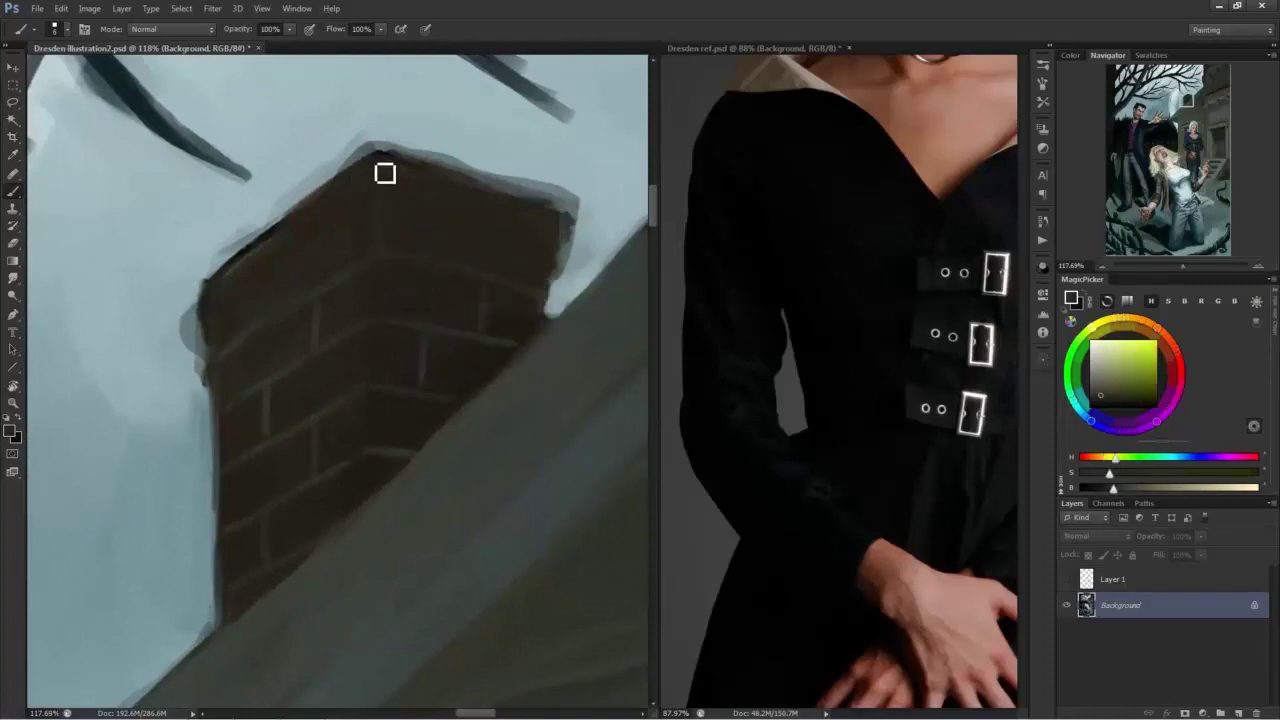
pyautogui.keyDown('alt'); pyautogui.click(200, 316); pyautogui.keyUp('alt')
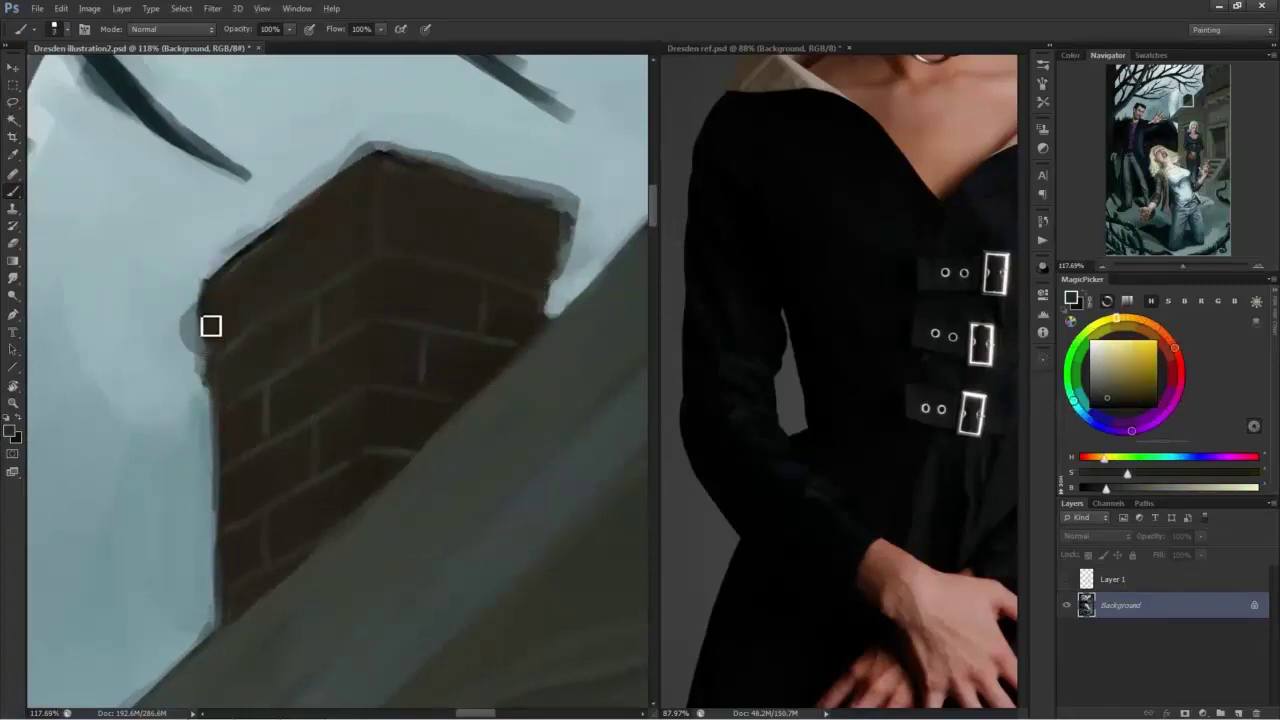
# Clean up the chimney's outline by painting sampled light sky blue over the grey fringes around its top and outer sides.
pyautogui.keyDown('alt'); pyautogui.click(429, 137); pyautogui.keyUp('alt')
pyautogui.moveTo(404, 139); pyautogui.dragTo(580, 210)
pyautogui.moveTo(569, 271); pyautogui.dragTo(580, 217)
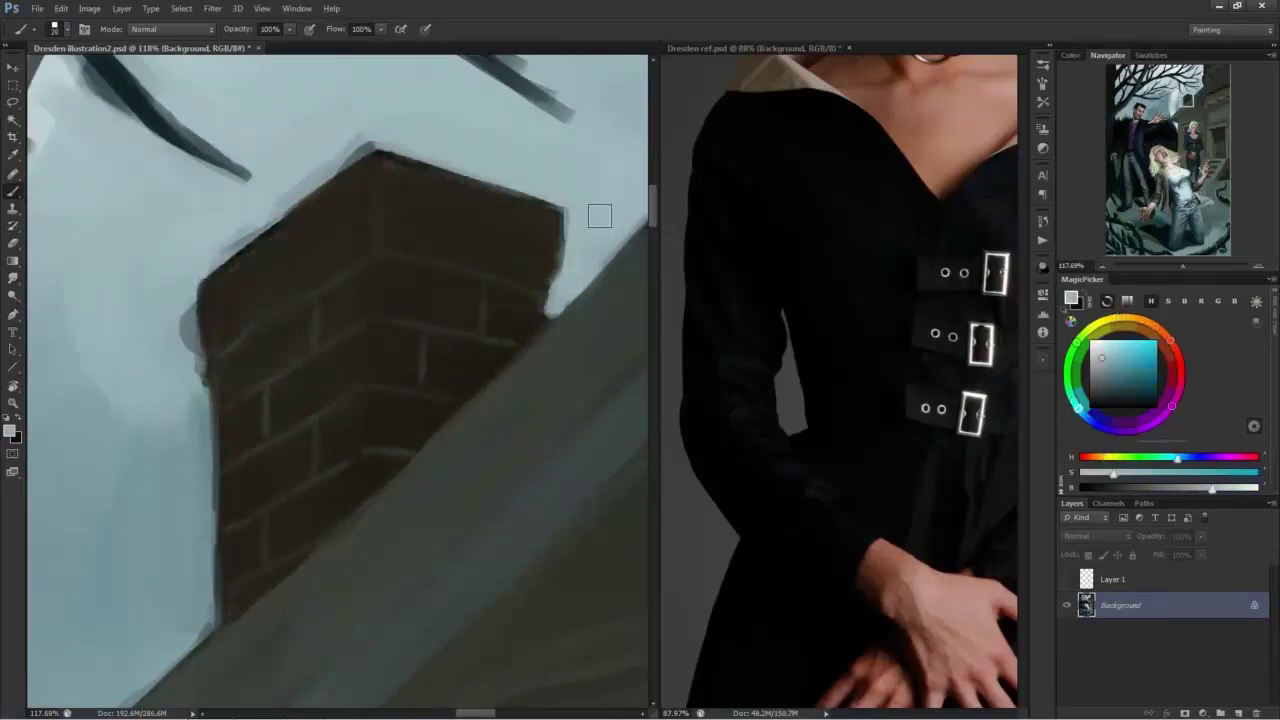
pyautogui.keyDown('alt'); pyautogui.click(386, 122); pyautogui.keyUp('alt')
pyautogui.moveTo(358, 142)
pyautogui.mouseDown()
pyautogui.moveTo(260, 219)
pyautogui.moveTo(173, 414)
pyautogui.mouseUp()
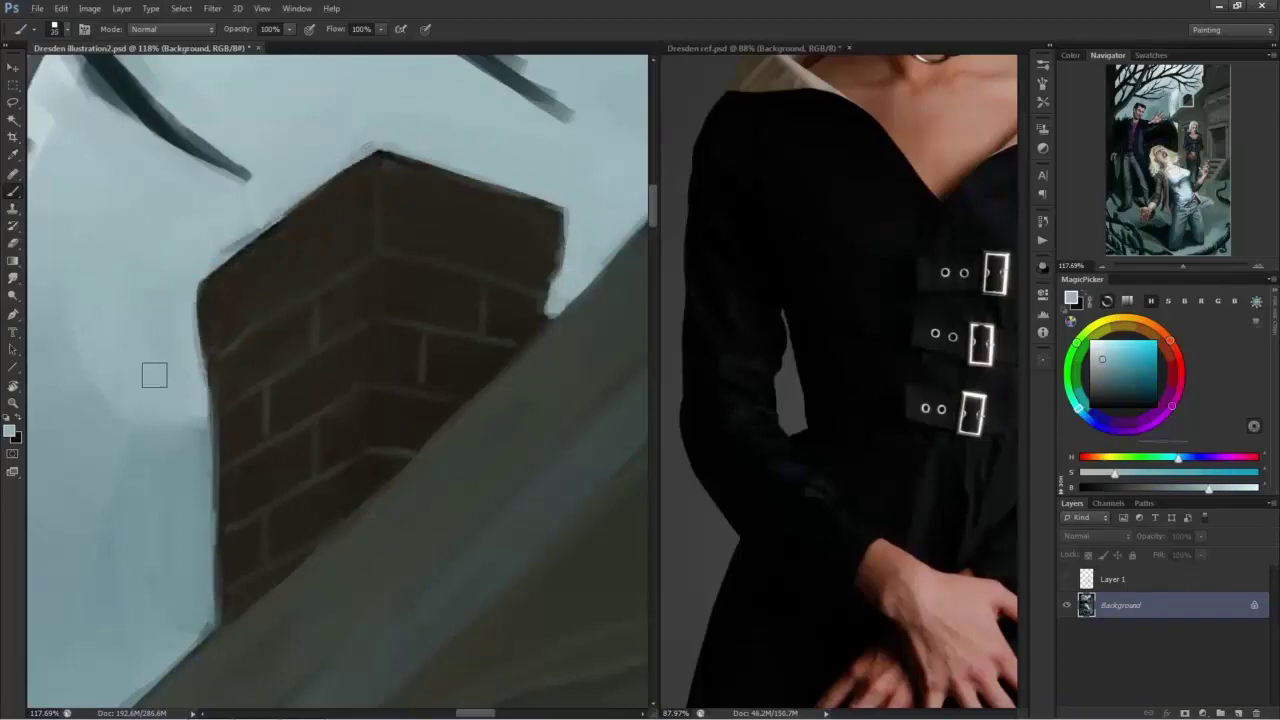
# Paint the ground beside the kneeling woman's leg and above the thorny vine with sampled blue-green tones.
pyautogui.moveTo(265, 429)
pyautogui.mouseDown()
pyautogui.moveTo(226, 426)
pyautogui.moveTo(226, 446)
pyautogui.moveTo(264, 453)
pyautogui.mouseUp()
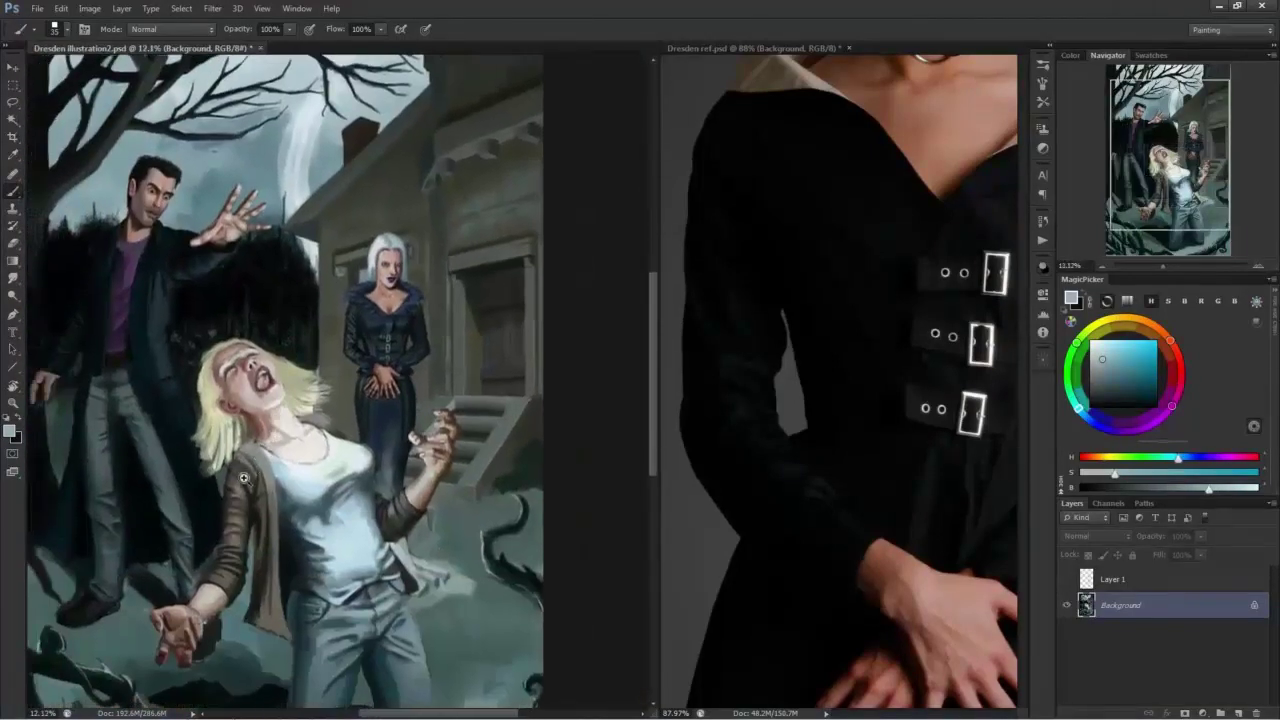
pyautogui.moveTo(222, 501); pyautogui.dragTo(279, 378)
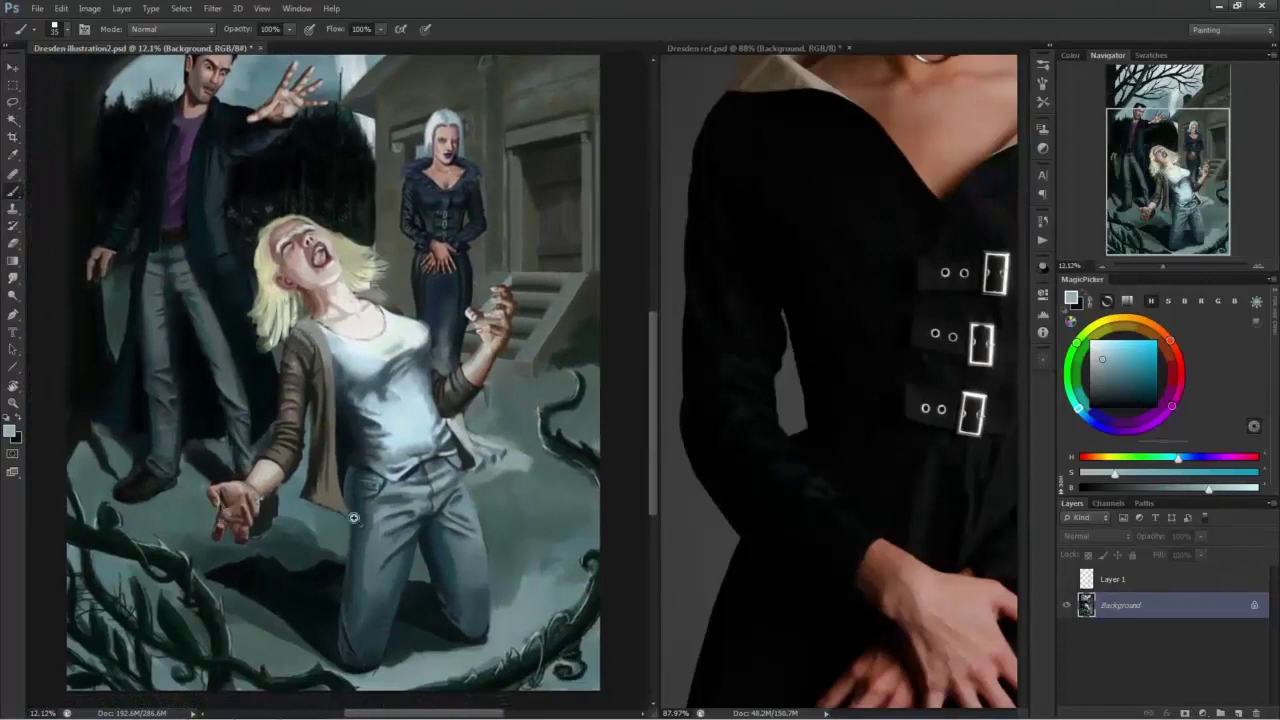
pyautogui.moveTo(540, 600); pyautogui.dragTo(620, 590)
pyautogui.keyDown('alt'); pyautogui.click(531, 402); pyautogui.keyUp('alt')
pyautogui.moveTo(526, 416)
pyautogui.mouseDown()
pyautogui.moveTo(466, 520)
pyautogui.moveTo(440, 514)
pyautogui.moveTo(420, 566)
pyautogui.moveTo(361, 572)
pyautogui.moveTo(344, 598)
pyautogui.mouseUp()
pyautogui.keyDown('alt'); pyautogui.click(505, 505); pyautogui.keyUp('alt')
pyautogui.keyDown('alt'); pyautogui.click(399, 608); pyautogui.keyUp('alt')
# Refine the pale ground around the thorny vine's curls with a smaller brush and a sampled light grey-green.
pyautogui.press('[')
pyautogui.press('[')
pyautogui.press('[')
pyautogui.press('[')
pyautogui.moveTo(398, 546)
pyautogui.mouseDown()
pyautogui.moveTo(386, 540)
pyautogui.moveTo(351, 571)
pyautogui.mouseUp()
pyautogui.keyDown('alt'); pyautogui.click(387, 533); pyautogui.keyUp('alt')
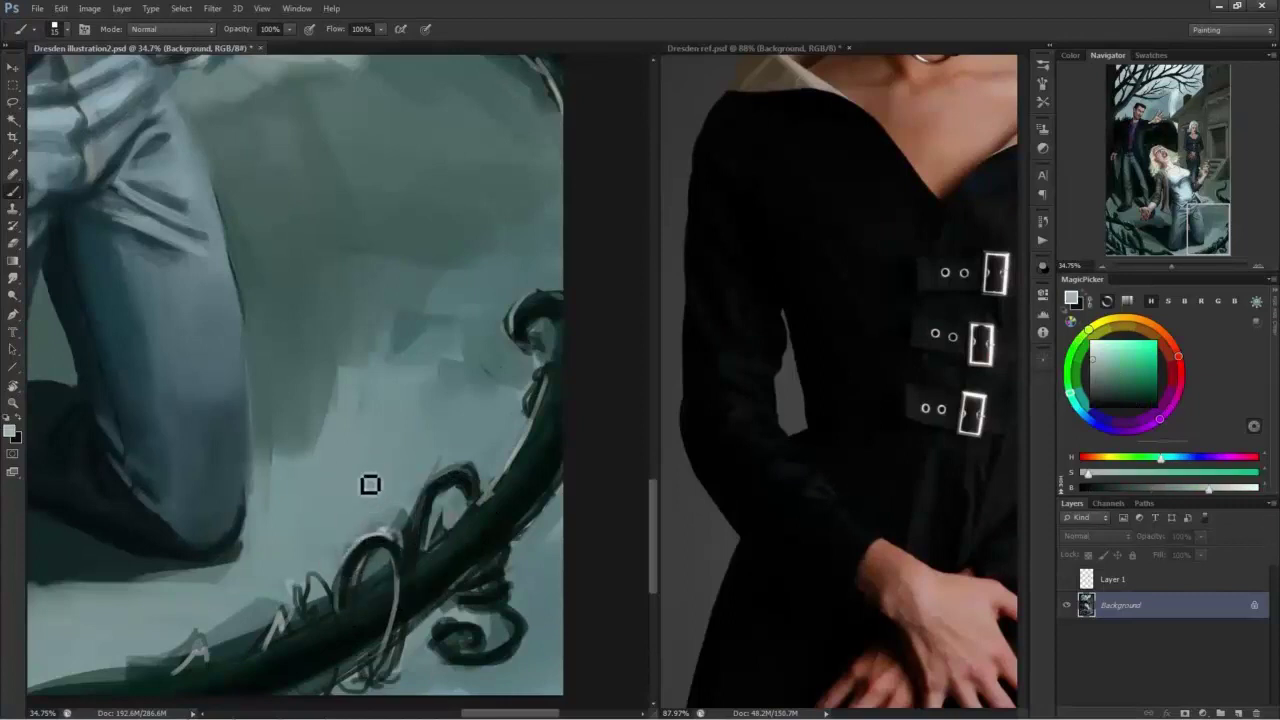
pyautogui.moveTo(321, 491); pyautogui.dragTo(241, 440)
pyautogui.moveTo(241, 440); pyautogui.dragTo(401, 512)
pyautogui.moveTo(341, 469); pyautogui.dragTo(285, 430)
pyautogui.moveTo(270, 370); pyautogui.dragTo(340, 449)
pyautogui.moveTo(329, 400); pyautogui.dragTo(233, 400)
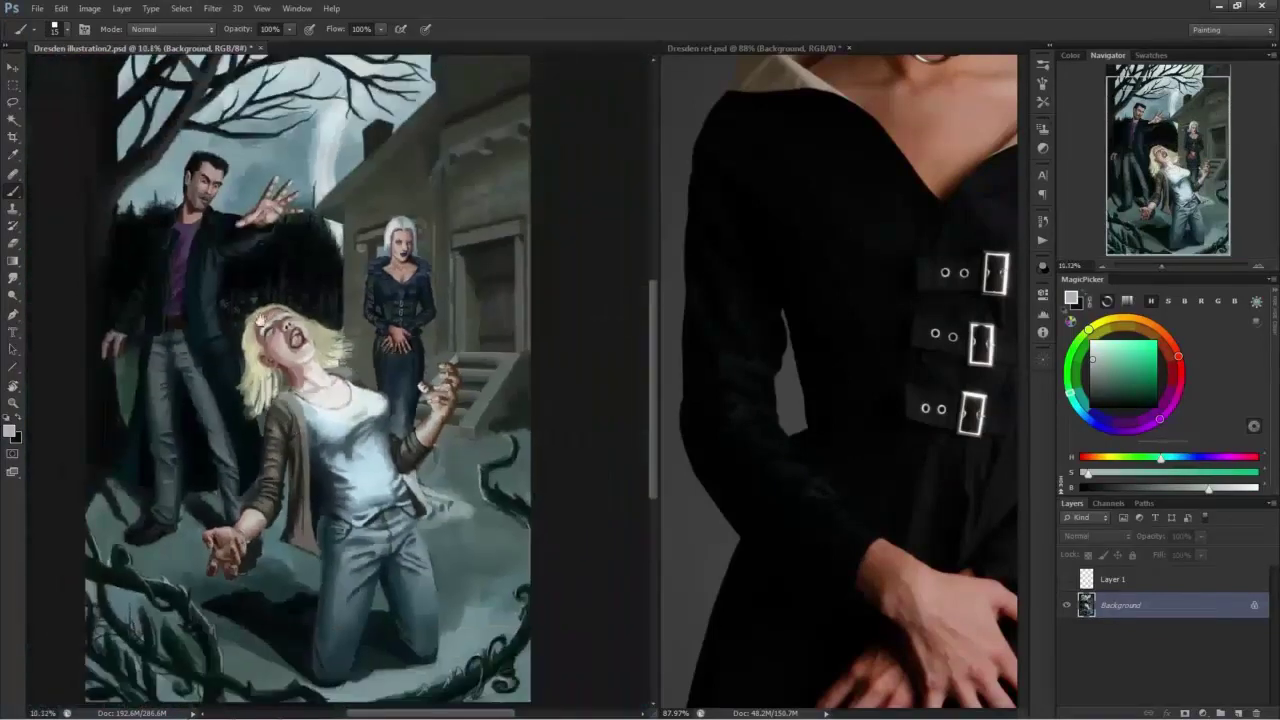
# Refine the outline of the standing man's lowered hand and cuff with sampled skin and near-black background tones.
pyautogui.moveTo(218, 258); pyautogui.dragTo(275, 385)
pyautogui.moveTo(212, 460); pyautogui.dragTo(475, 398)
pyautogui.keyDown('alt'); pyautogui.click(274, 414); pyautogui.keyUp('alt')
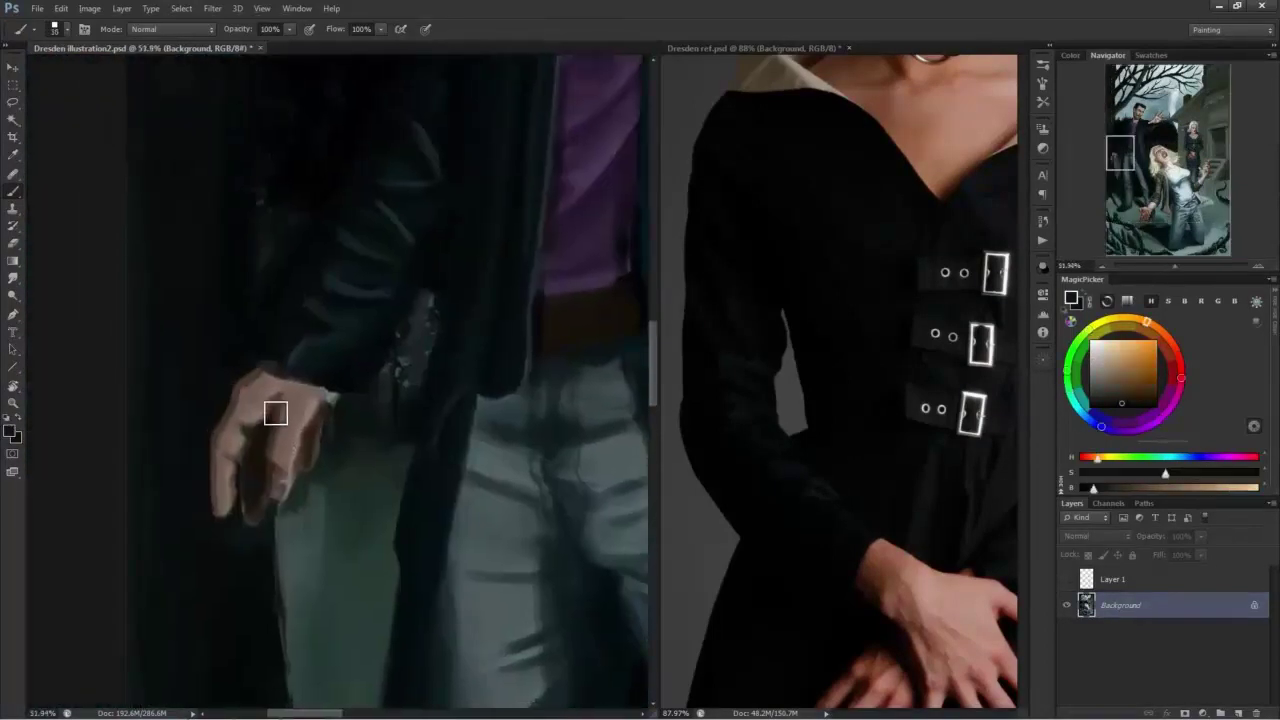
pyautogui.keyDown('alt'); pyautogui.click(256, 405); pyautogui.keyUp('alt')
pyautogui.keyDown('alt'); pyautogui.click(325, 385); pyautogui.keyUp('alt')
pyautogui.keyDown('alt'); pyautogui.click(207, 467); pyautogui.keyUp('alt')
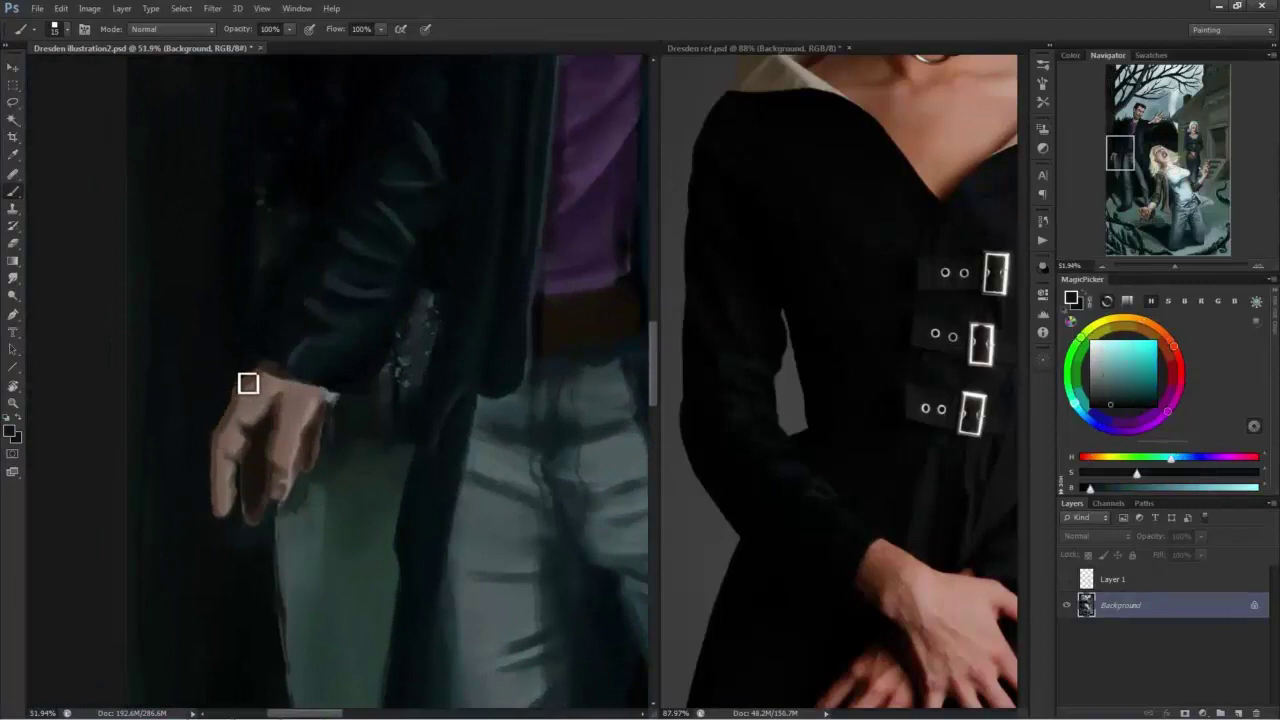
pyautogui.keyDown('alt'); pyautogui.click(267, 555); pyautogui.keyUp('alt')
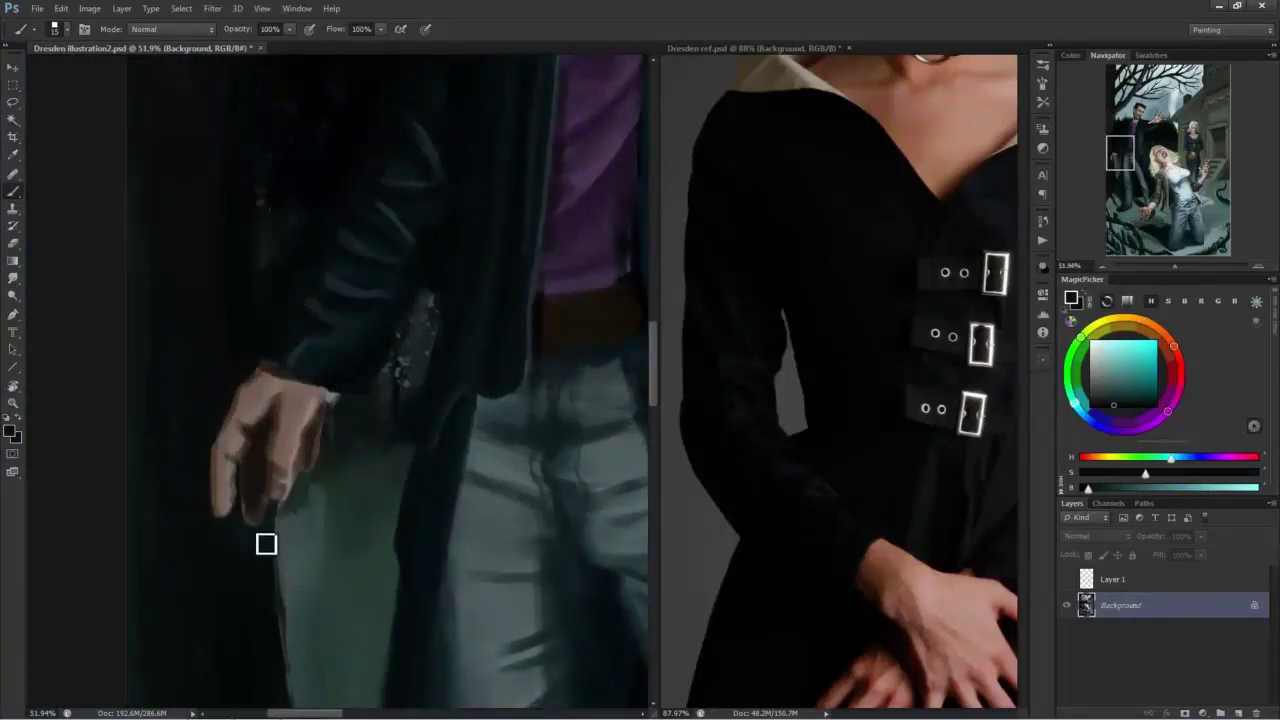
# Darken the area beside the man's lowered hand with a larger brush and a sampled near-black green.
pyautogui.scroll(-4, 272, 555)
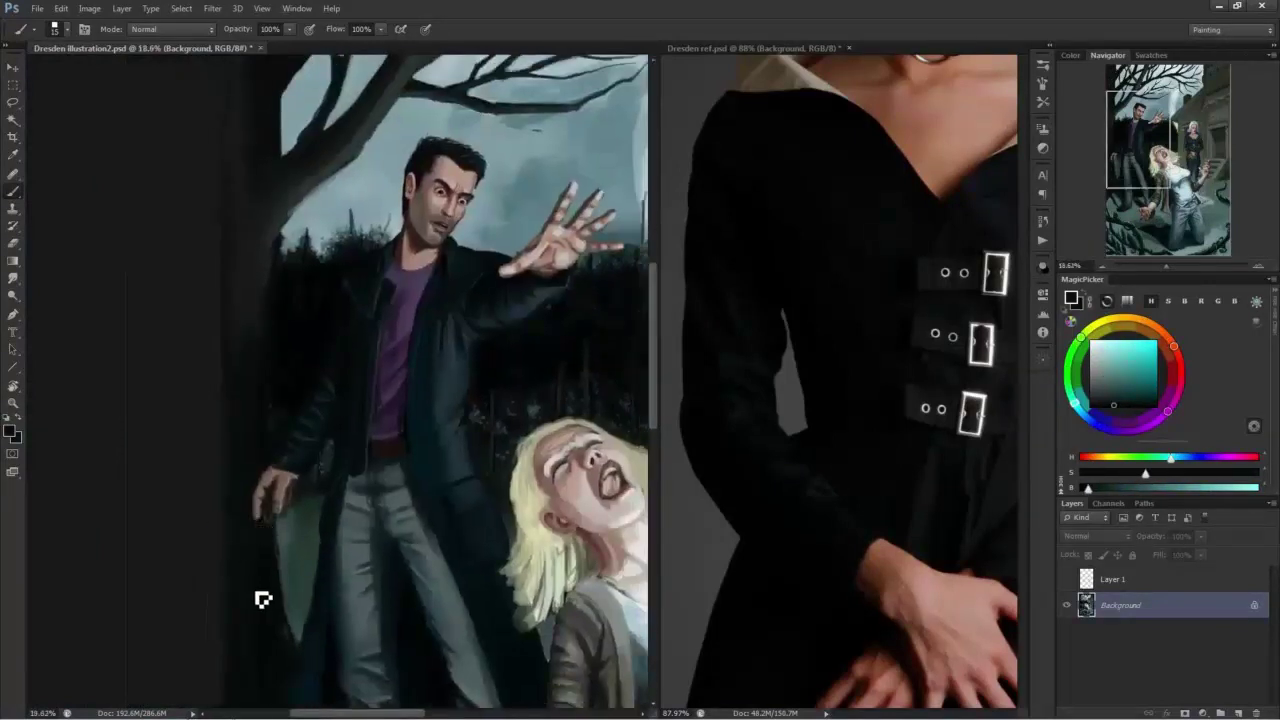
pyautogui.keyDown('alt'); pyautogui.click(260, 650); pyautogui.keyUp('alt')
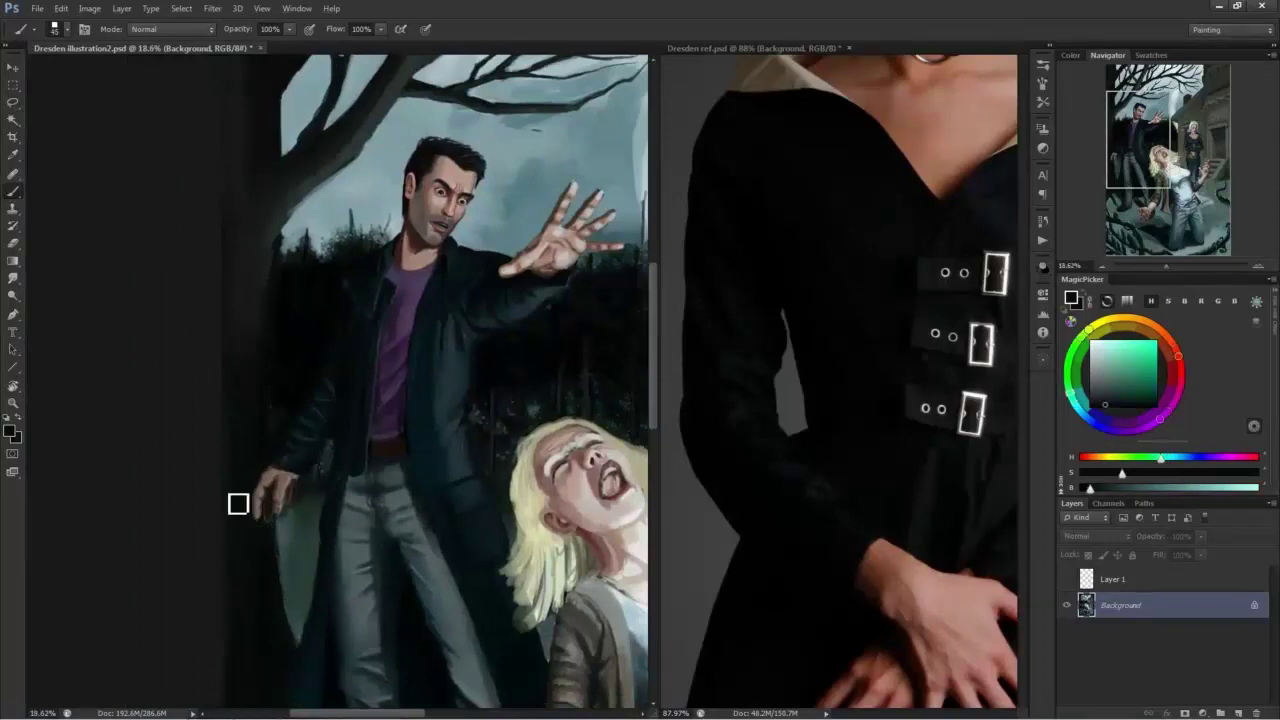
pyautogui.scroll(-3, 275, 546)
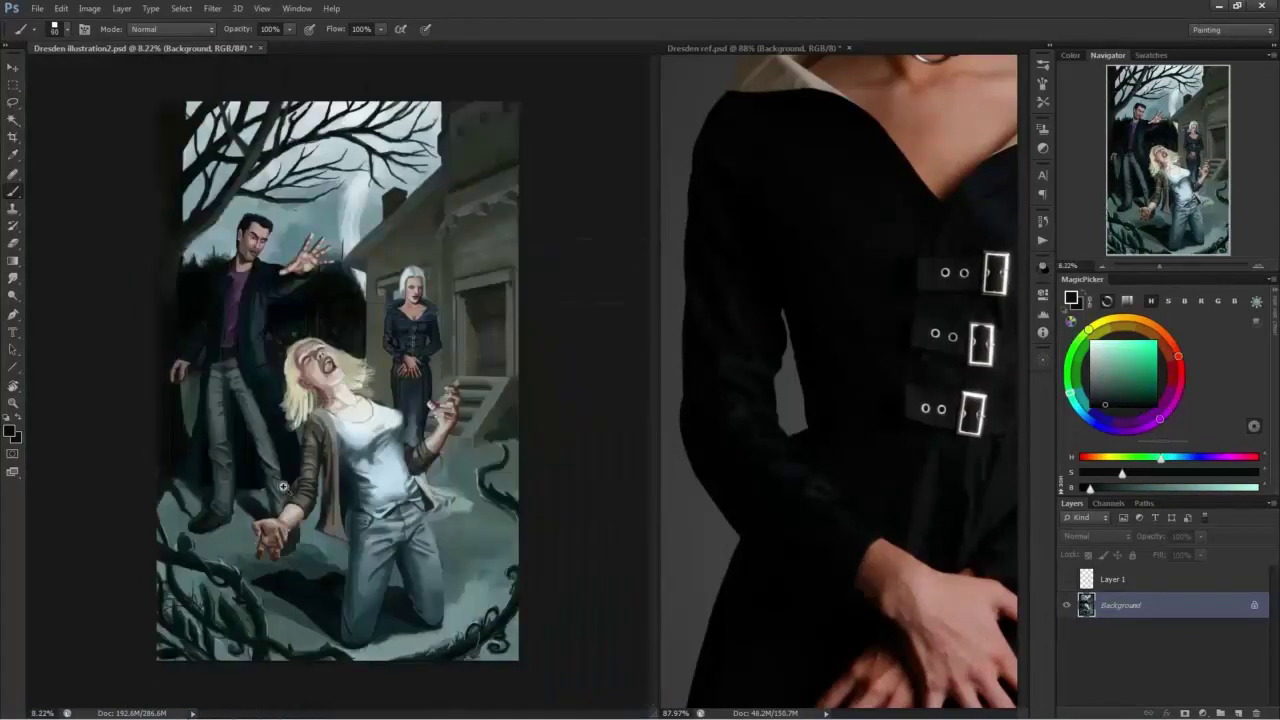
pyautogui.scroll(1, 290, 495)
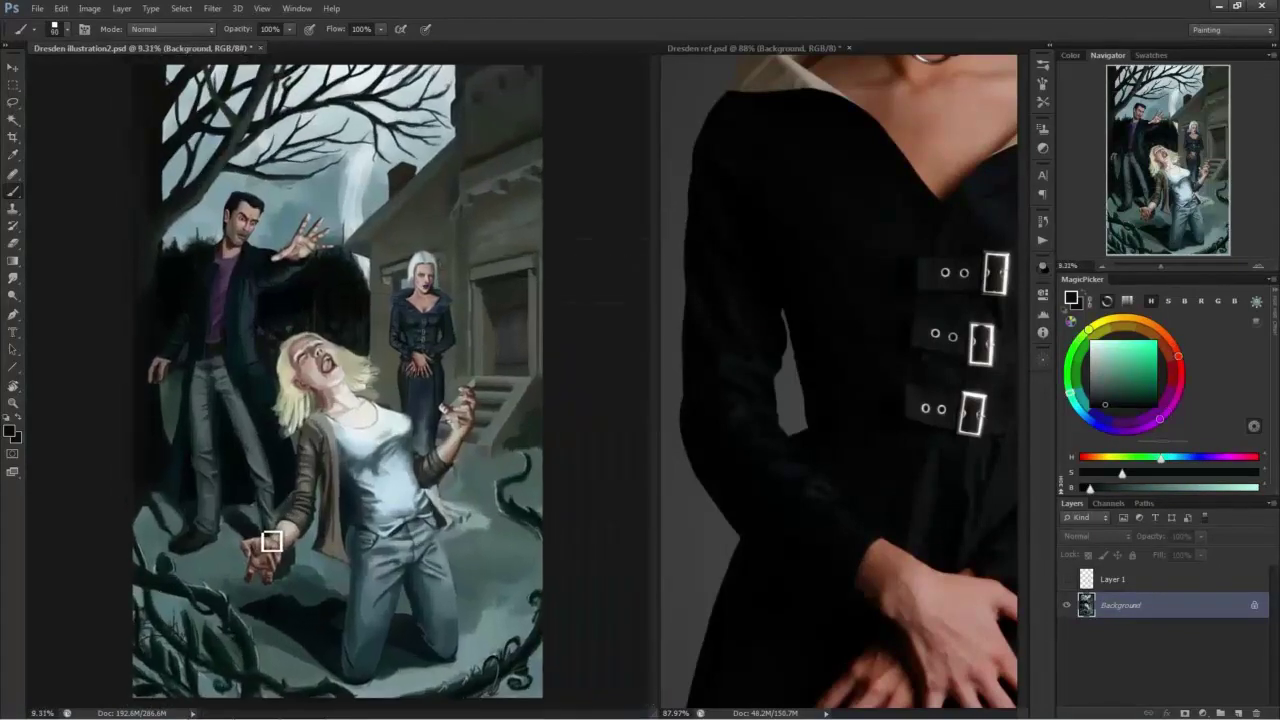
# Smooth the sky between the man's head, his raised hand and the branches with a larger brush and sampled grey-blue.
pyautogui.scroll(5, 273, 217)
pyautogui.keyDown('alt'); pyautogui.click(347, 125); pyautogui.keyUp('alt')
pyautogui.press(']')
pyautogui.press(']')
pyautogui.press(']')
pyautogui.press(']')
pyautogui.press(']')
pyautogui.moveTo(349, 123)
pyautogui.mouseDown()
pyautogui.moveTo(302, 166)
pyautogui.moveTo(267, 140)
pyautogui.moveTo(339, 290)
pyautogui.mouseUp()
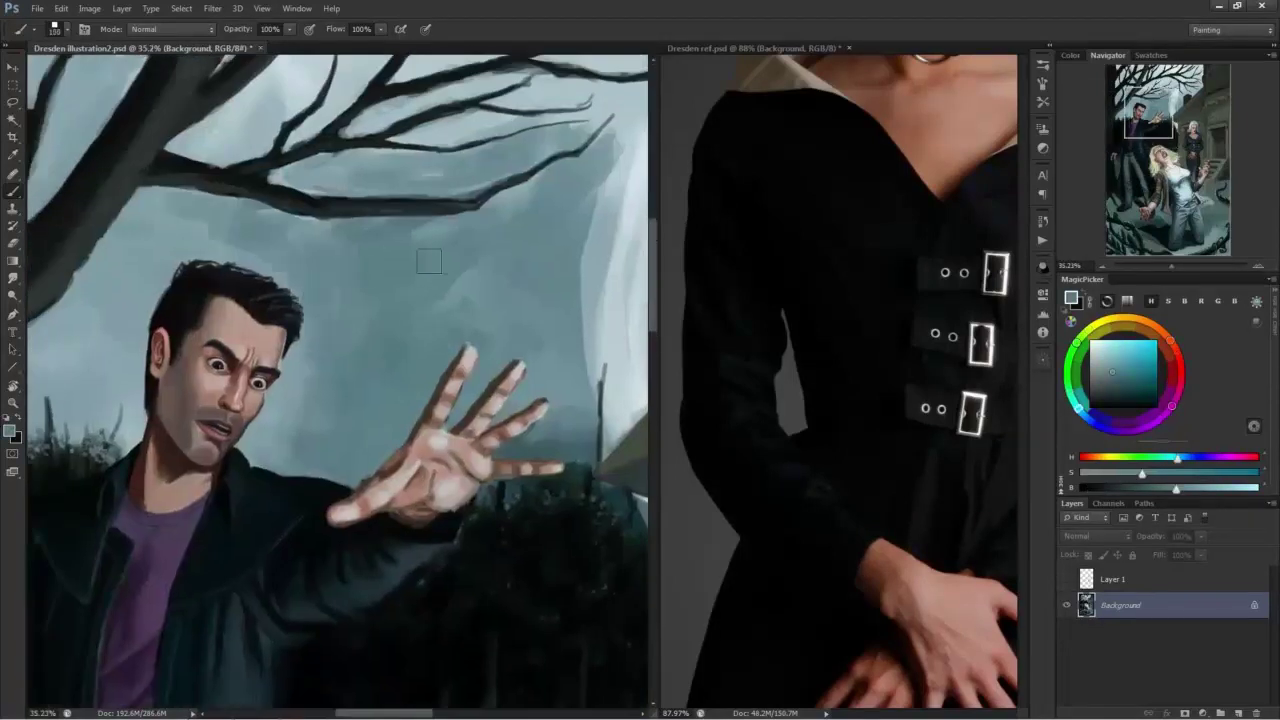
# Paint sampled sky blues over the lower part of the white streak between the man's raised hand and the roof.
pyautogui.moveTo(556, 286); pyautogui.dragTo(281, 303)
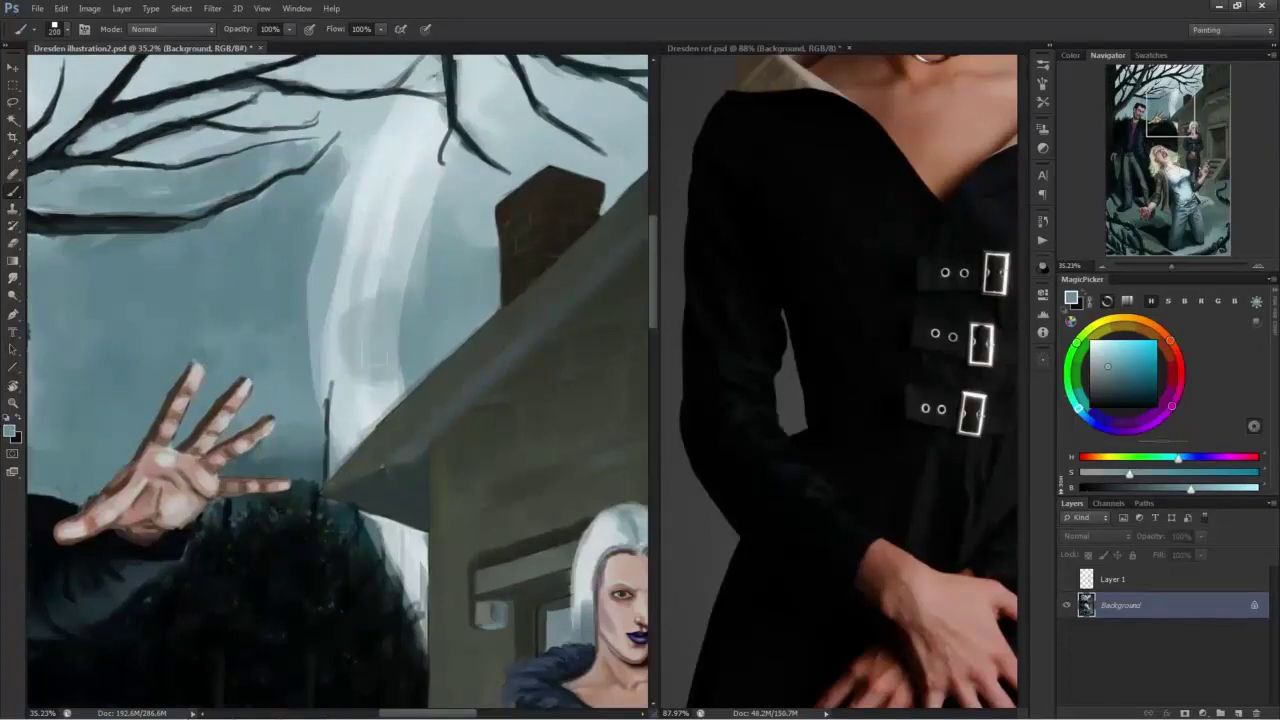
pyautogui.keyDown('alt'); pyautogui.click(303, 462); pyautogui.keyUp('alt')
pyautogui.moveTo(325, 428)
pyautogui.mouseDown()
pyautogui.moveTo(328, 322)
pyautogui.moveTo(358, 222)
pyautogui.moveTo(400, 320)
pyautogui.mouseUp()
pyautogui.keyDown('alt'); pyautogui.click(366, 392); pyautogui.keyUp('alt')
pyautogui.keyDown('alt'); pyautogui.click(310, 300); pyautogui.keyUp('alt')
pyautogui.keyDown('alt'); pyautogui.click(430, 276); pyautogui.keyUp('alt')
pyautogui.press('[')
pyautogui.press('[')
pyautogui.press('[')
pyautogui.press('[')
pyautogui.press('[')
pyautogui.press('[')
pyautogui.moveTo(412, 258)
pyautogui.mouseDown()
pyautogui.moveTo(382, 248)
pyautogui.moveTo(340, 392)
pyautogui.mouseUp()
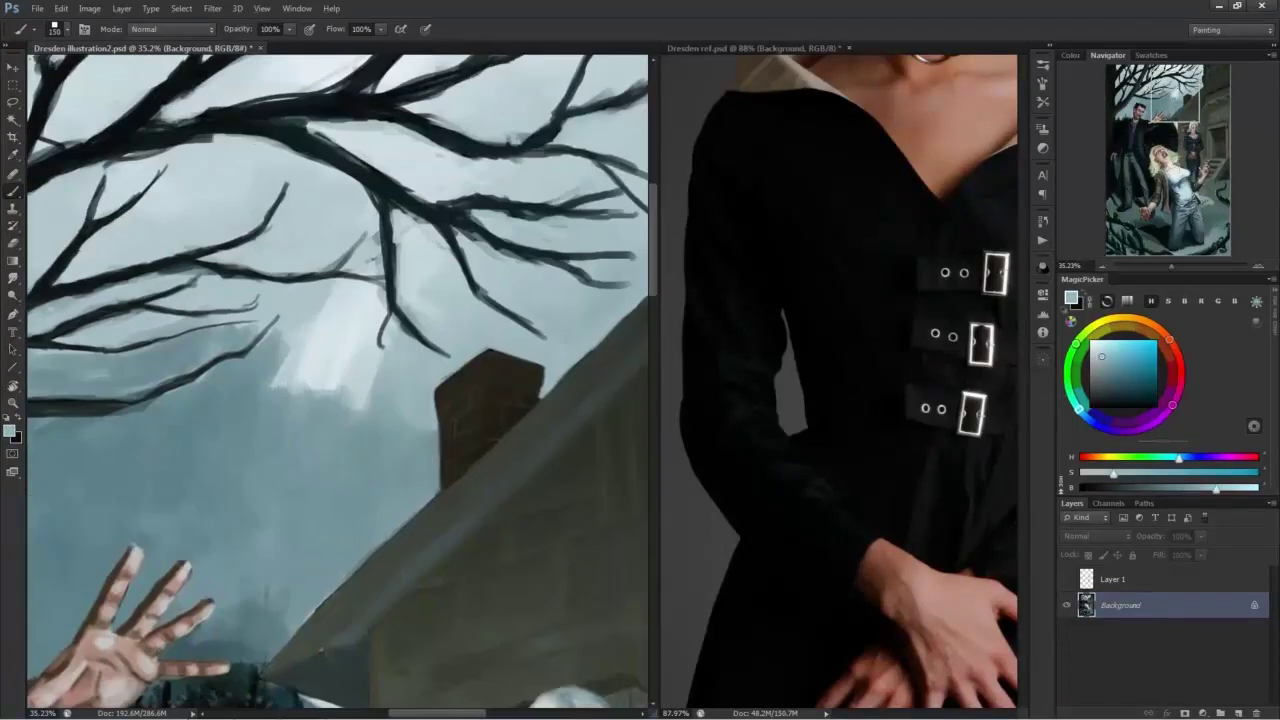
# Blend the upper part of the white streak below the branches into the sky with sampled sky tones.
pyautogui.keyDown('alt'); pyautogui.click(446, 286); pyautogui.keyUp('alt')
pyautogui.moveTo(421, 284)
pyautogui.mouseDown()
pyautogui.moveTo(421, 258)
pyautogui.moveTo(405, 260)
pyautogui.mouseUp()
pyautogui.keyDown('alt'); pyautogui.click(393, 177); pyautogui.keyUp('alt')
pyautogui.moveTo(385, 192)
pyautogui.mouseDown()
pyautogui.moveTo(392, 266)
pyautogui.moveTo(366, 292)
pyautogui.moveTo(388, 342)
pyautogui.mouseUp()
pyautogui.press('[')
pyautogui.keyDown('alt'); pyautogui.click(364, 226); pyautogui.keyUp('alt')
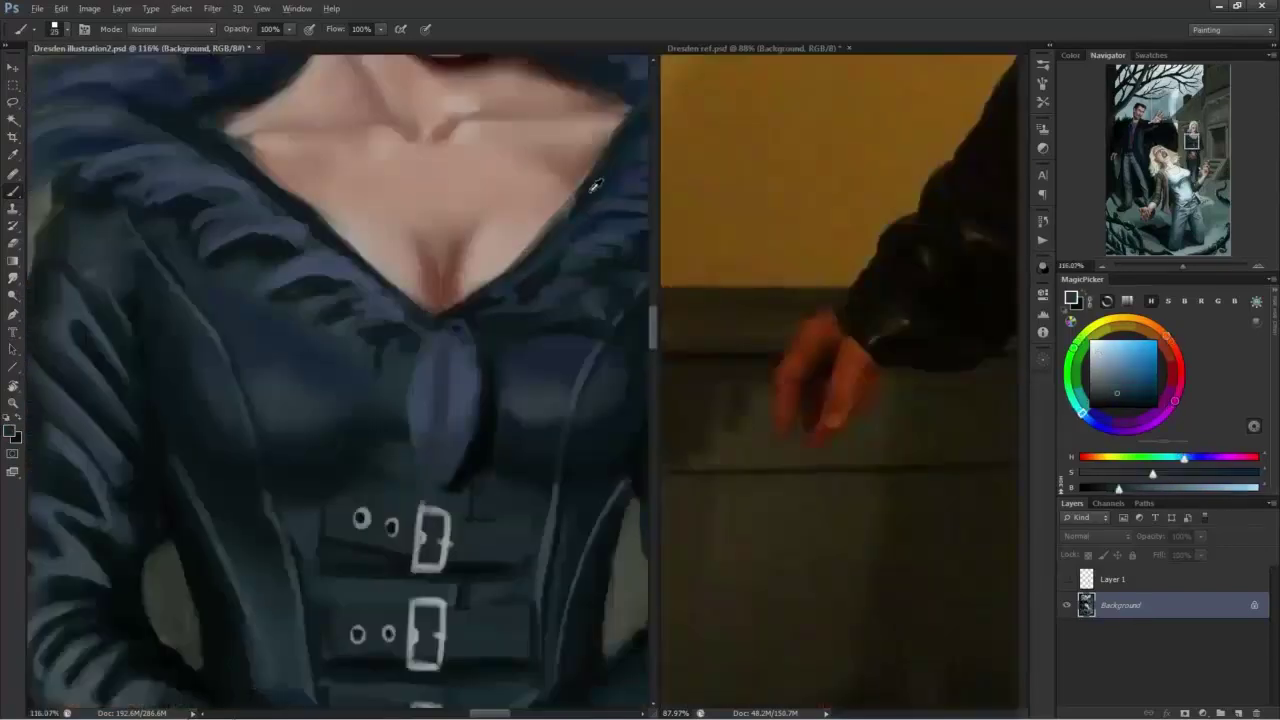
# Refine the shadows on the white-haired woman's bodice beneath the collar and beside the neck tie with sampled dark blues.
pyautogui.keyDown('alt'); pyautogui.click(517, 285); pyautogui.keyUp('alt')
pyautogui.moveTo(410, 290)
pyautogui.mouseDown()
pyautogui.moveTo(310, 300)
pyautogui.moveTo(395, 305)
pyautogui.mouseUp()
pyautogui.moveTo(262, 420); pyautogui.dragTo(291, 344)
pyautogui.keyDown('alt'); pyautogui.click(298, 213); pyautogui.keyUp('alt')
pyautogui.press('[')
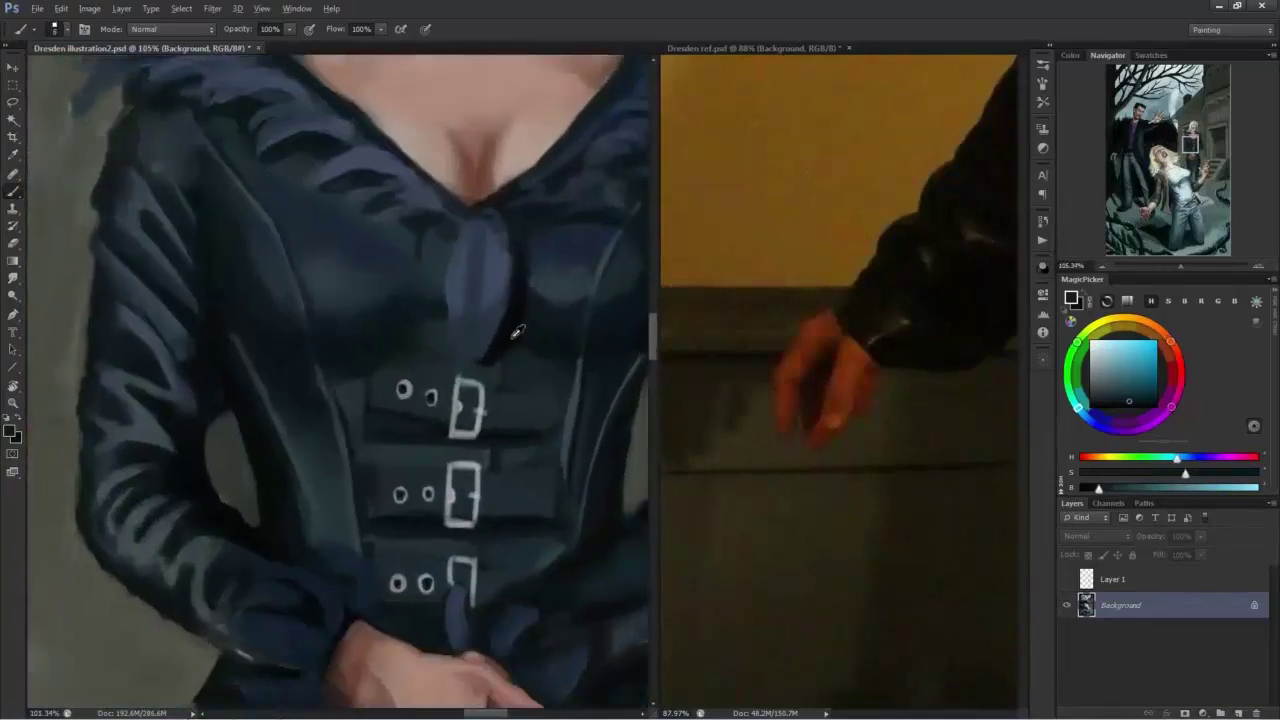
pyautogui.keyDown('alt'); pyautogui.click(517, 332); pyautogui.keyUp('alt')
pyautogui.moveTo(539, 377); pyautogui.dragTo(363, 389)
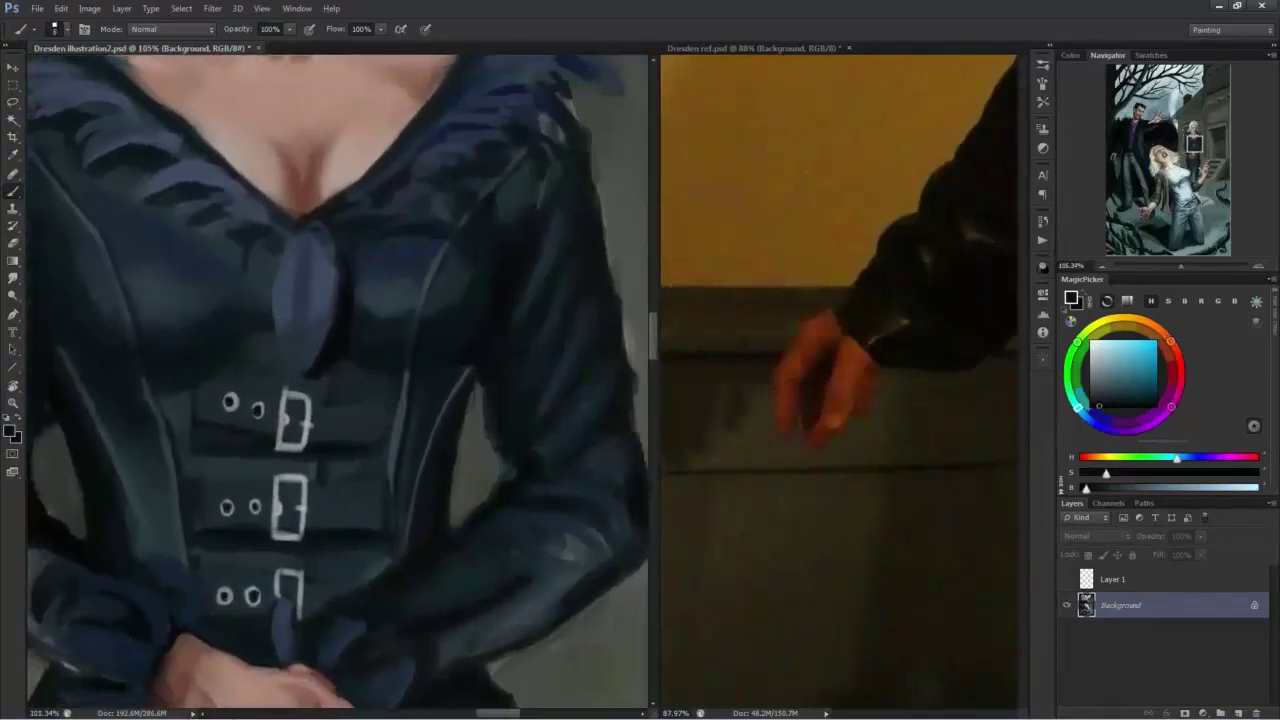
# Hide Layer 4 in the reference document and bring the black coat's bent sleeve into view.
pyautogui.moveTo(397, 566); pyautogui.dragTo(323, 417)
pyautogui.click(800, 480)
pyautogui.click(1067, 605)
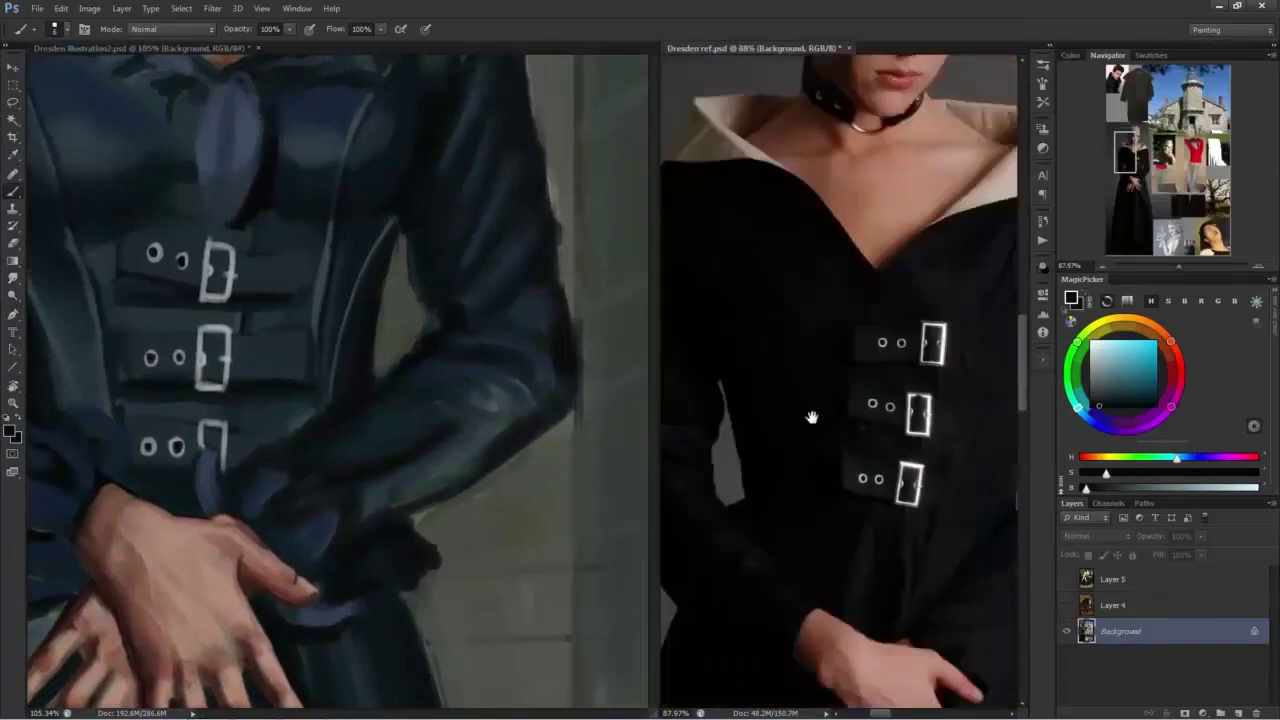
# Paint lighter blue fold highlights along the coat sleeve's forearm with a larger brush and the neck tie's sampled blue.
pyautogui.keyDown('alt'); pyautogui.click(389, 443); pyautogui.keyUp('alt')
pyautogui.keyDown('alt'); pyautogui.click(250, 142); pyautogui.keyUp('alt')
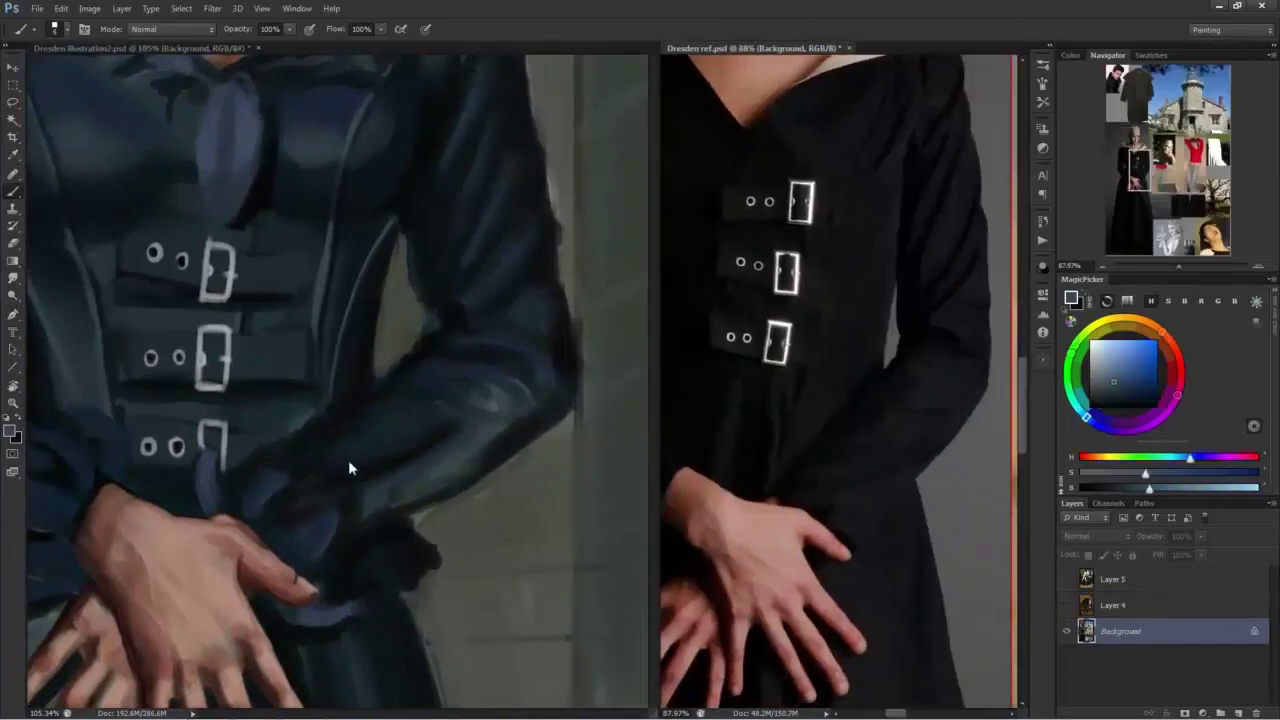
pyautogui.click(352, 465)
pyautogui.press(']')
pyautogui.press(']')
pyautogui.press(']')
pyautogui.press(']')
pyautogui.moveTo(442, 408); pyautogui.dragTo(336, 452)
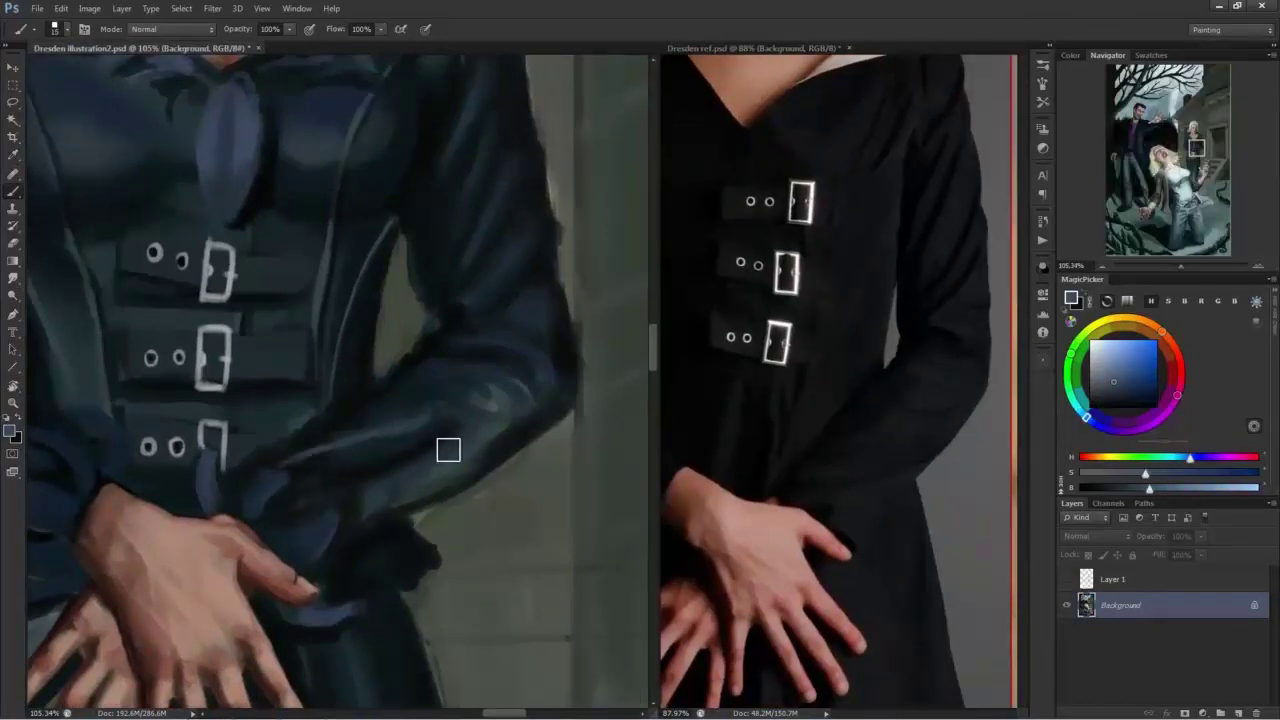
pyautogui.moveTo(328, 500); pyautogui.dragTo(402, 474)
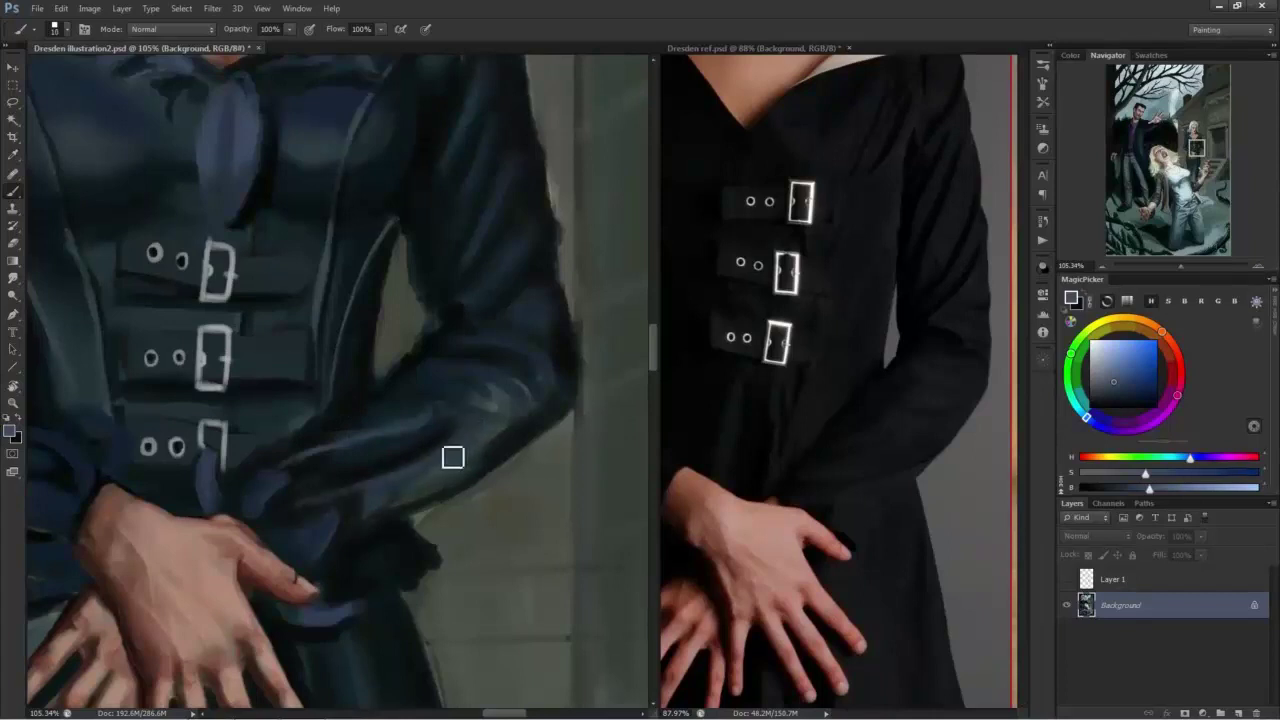
# Blend the new forearm highlights into the sleeve with sampled dark blue fold and shadow tones.
pyautogui.keyDown('alt'); pyautogui.click(386, 466); pyautogui.keyUp('alt')
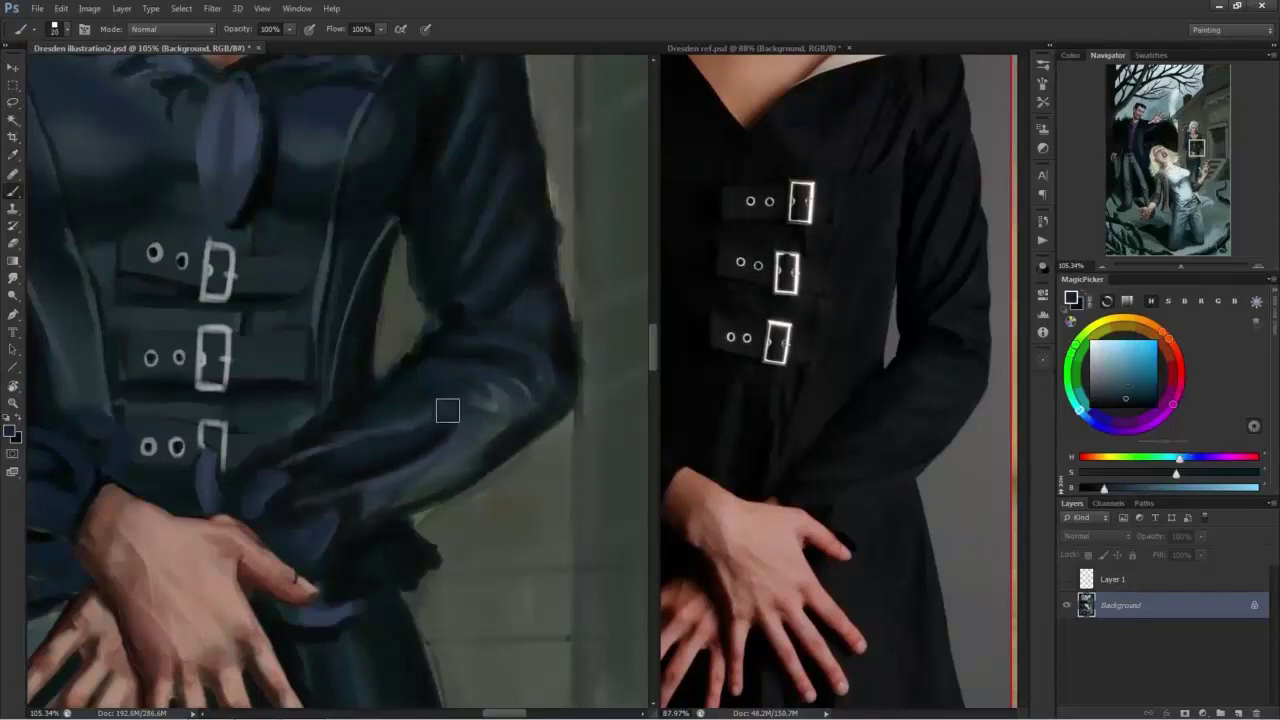
pyautogui.keyDown('alt'); pyautogui.click(419, 422); pyautogui.keyUp('alt')
pyautogui.keyDown('alt'); pyautogui.click(357, 429); pyautogui.keyUp('alt')
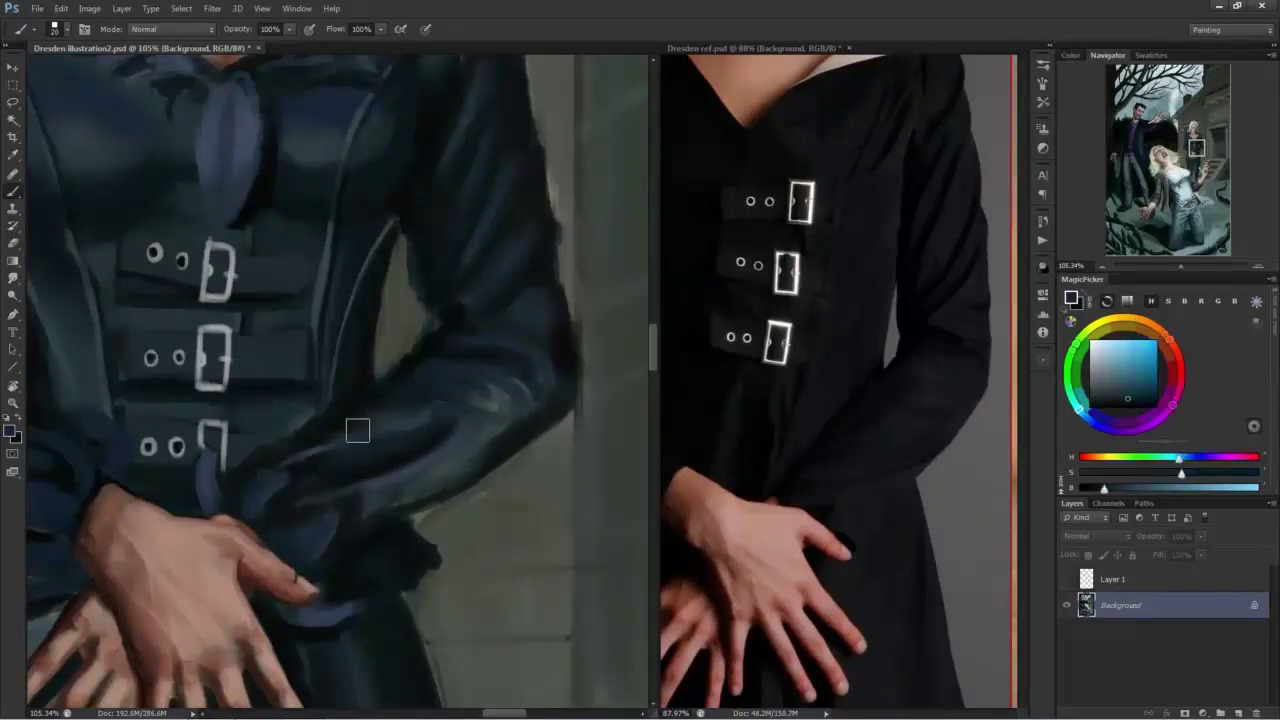
pyautogui.keyDown('alt'); pyautogui.click(431, 334); pyautogui.keyUp('alt')
pyautogui.keyDown('alt'); pyautogui.click(403, 377); pyautogui.keyUp('alt')
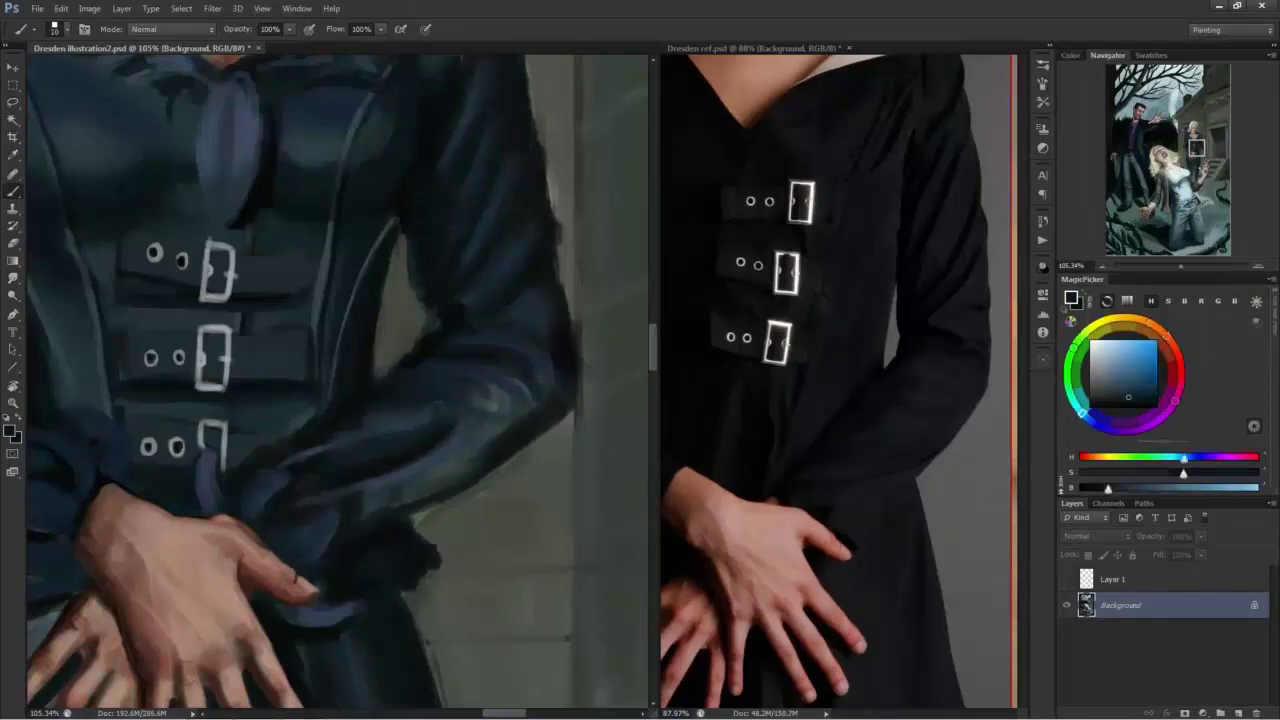
# Shape the sleeve's folds at the inner elbow with sampled mid-blue and near-black tones.
pyautogui.keyDown('alt'); pyautogui.click(403, 393); pyautogui.keyUp('alt')
pyautogui.keyDown('alt'); pyautogui.click(420, 396); pyautogui.keyUp('alt')
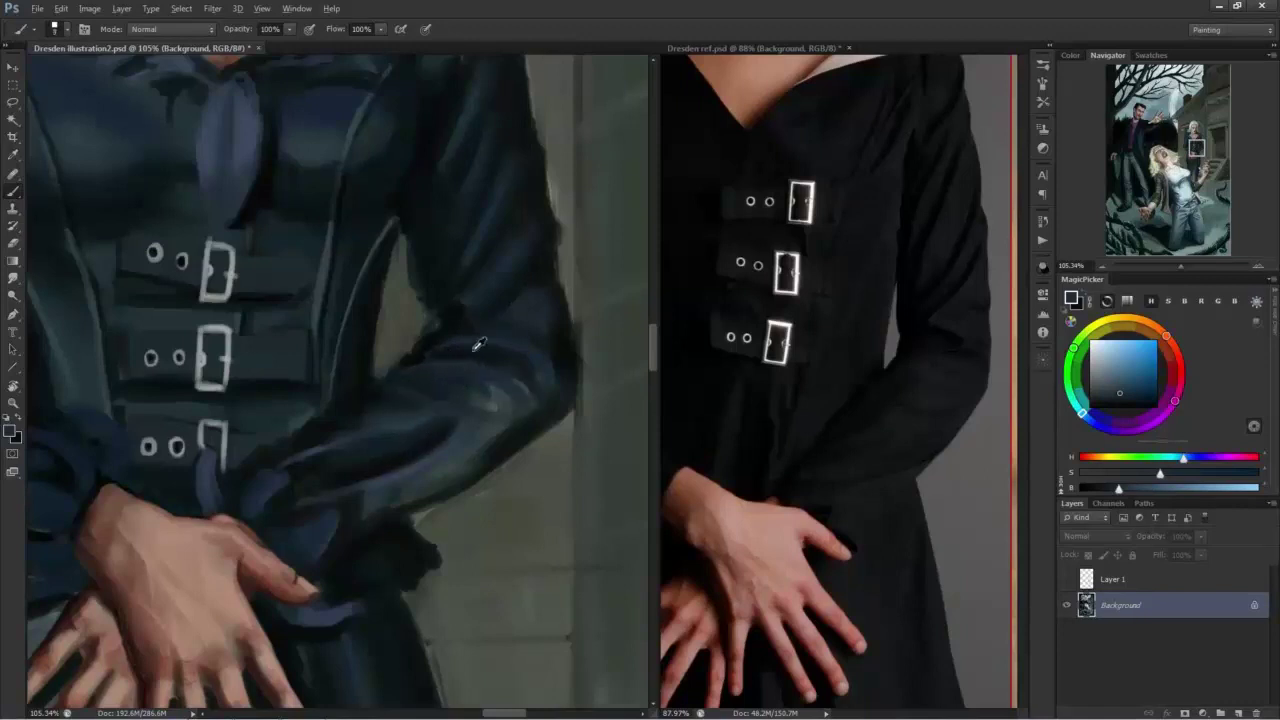
pyautogui.keyDown('alt'); pyautogui.click(446, 388); pyautogui.keyUp('alt')
pyautogui.keyDown('alt'); pyautogui.click(412, 456); pyautogui.keyUp('alt')
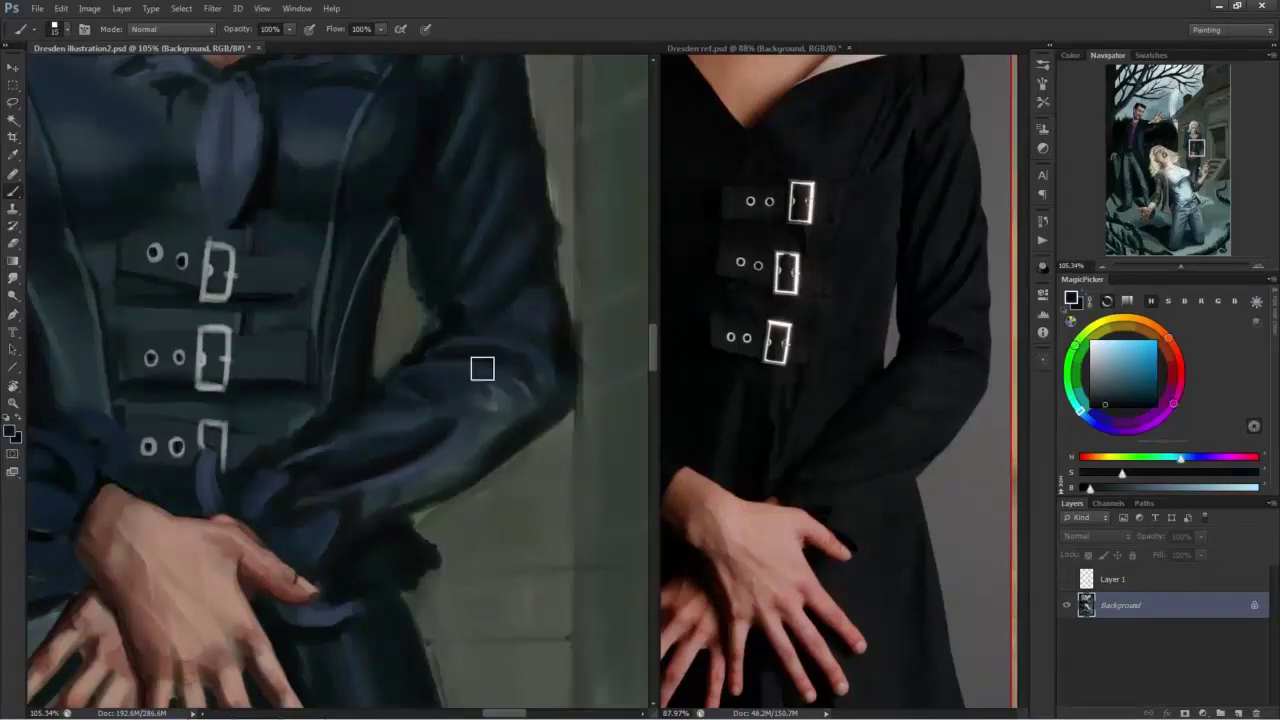
pyautogui.keyDown('alt'); pyautogui.click(412, 388); pyautogui.keyUp('alt')
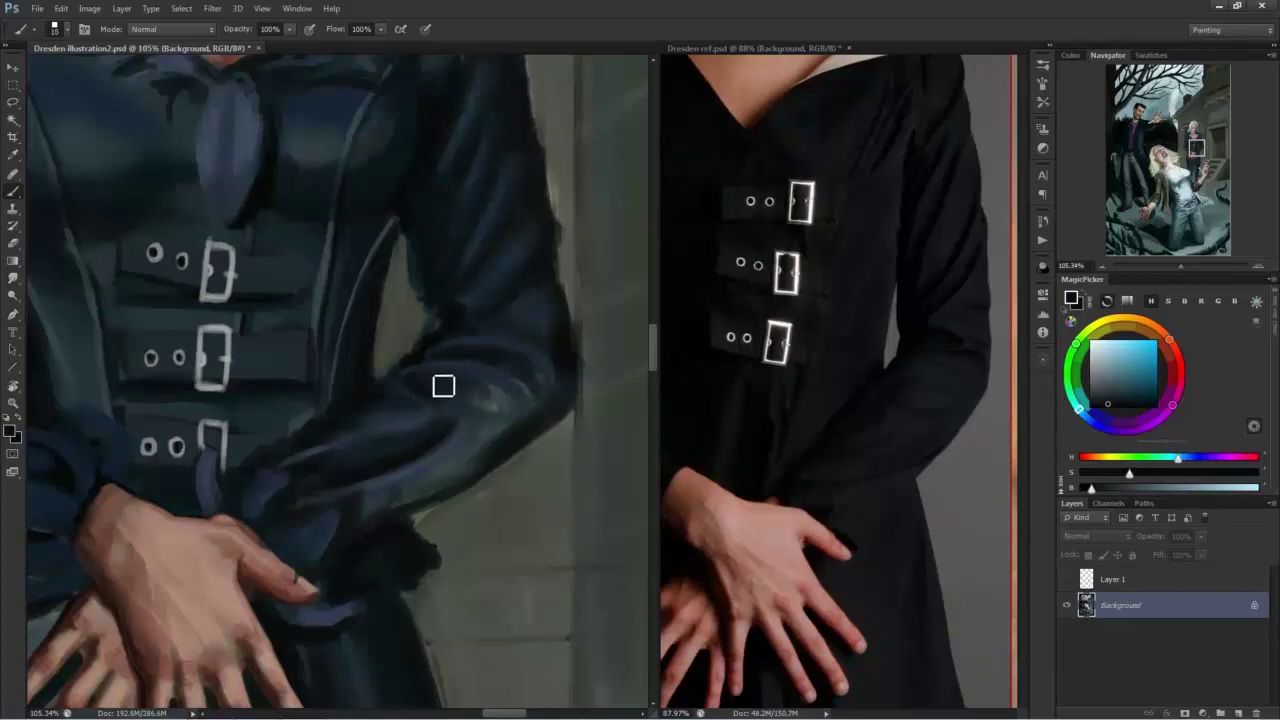
# Soften the pale highlight on the sleeve's elbow with a larger brush and sampled muted blues.
pyautogui.press(']')
pyautogui.keyDown('alt'); pyautogui.click(454, 402); pyautogui.keyUp('alt')
pyautogui.keyDown('alt'); pyautogui.click(497, 403); pyautogui.keyUp('alt')
pyautogui.moveTo(477, 406)
pyautogui.mouseDown()
pyautogui.moveTo(514, 426)
pyautogui.moveTo(539, 406)
pyautogui.mouseUp()
pyautogui.keyDown('alt'); pyautogui.click(516, 423); pyautogui.keyUp('alt')
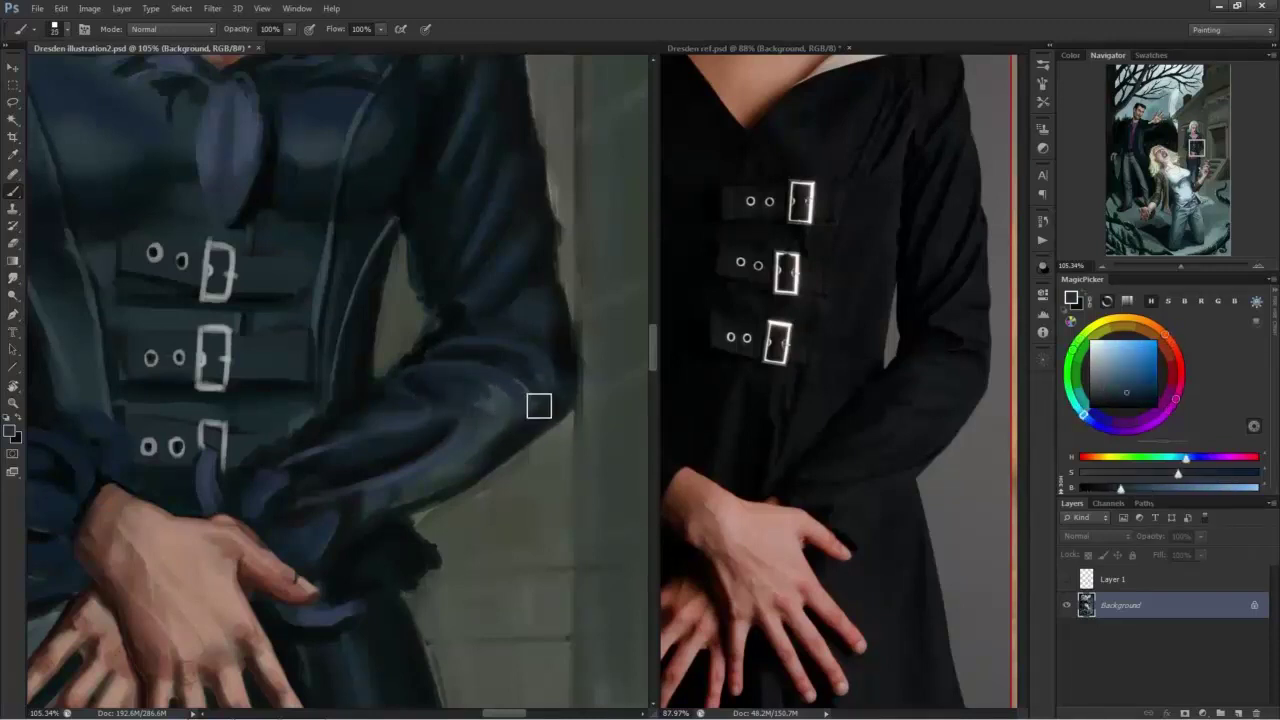
# Refine the folds between the sleeve's forearm and cuff with sampled muted blues and dark shadow tones.
pyautogui.keyDown('alt'); pyautogui.click(377, 503); pyautogui.keyUp('alt')
pyautogui.keyDown('alt'); pyautogui.click(501, 433); pyautogui.keyUp('alt')
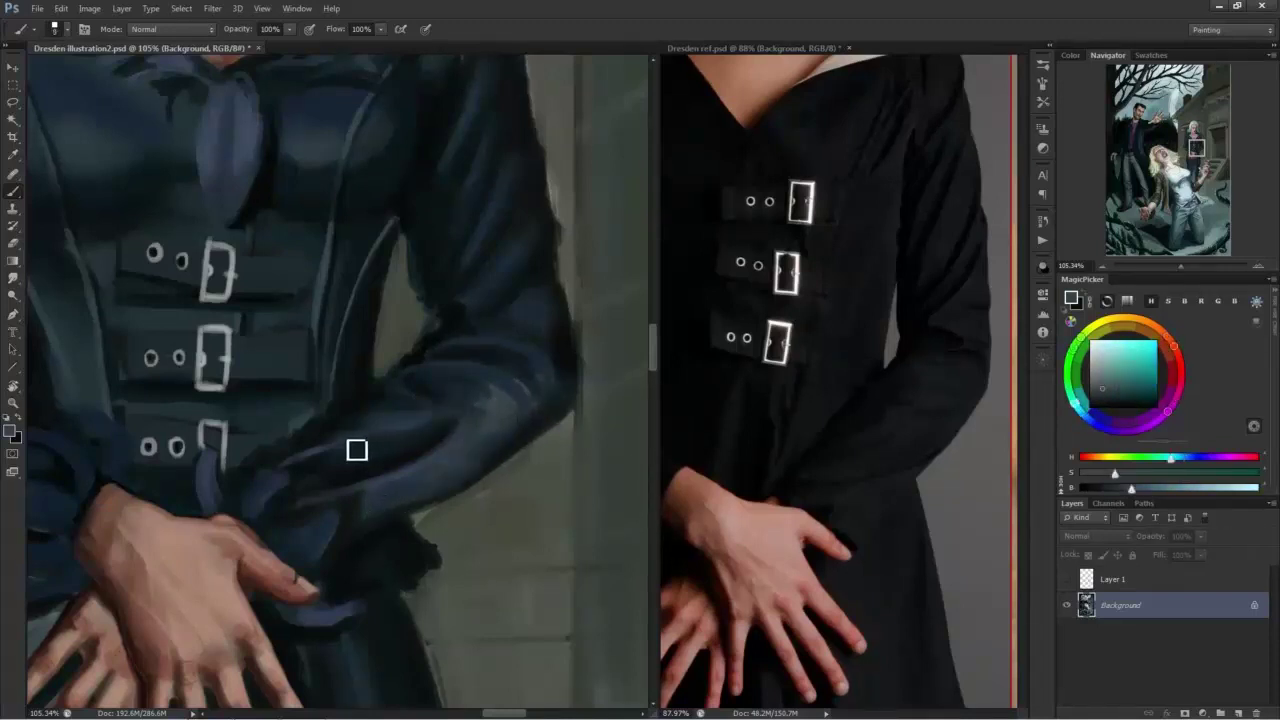
pyautogui.moveTo(357, 450); pyautogui.dragTo(329, 458)
pyautogui.keyDown('alt'); pyautogui.click(286, 452); pyautogui.keyUp('alt')
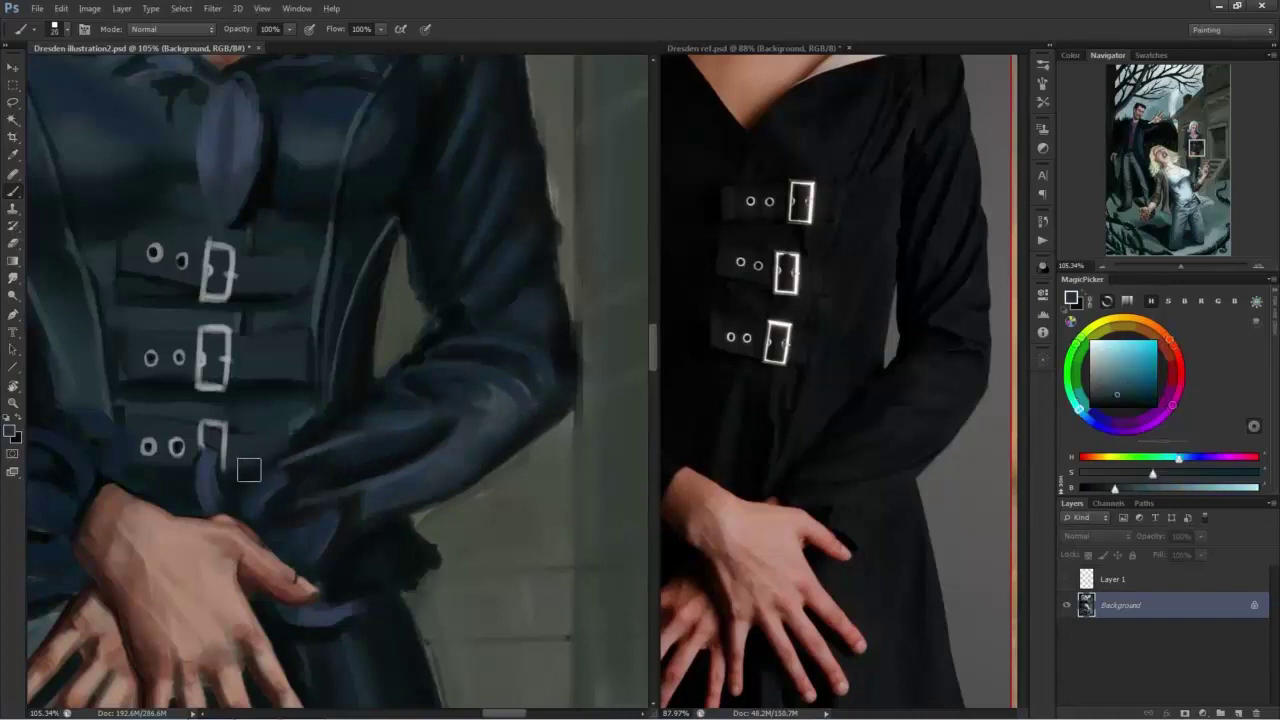
pyautogui.keyDown('alt'); pyautogui.click(311, 423); pyautogui.keyUp('alt')
pyautogui.moveTo(309, 424); pyautogui.dragTo(302, 446)
# Define the coat's side seam and the forearm's upper edge beside the lowest buckle with sampled near-black and blue-grey tones.
pyautogui.keyDown('alt'); pyautogui.click(353, 385); pyautogui.keyUp('alt')
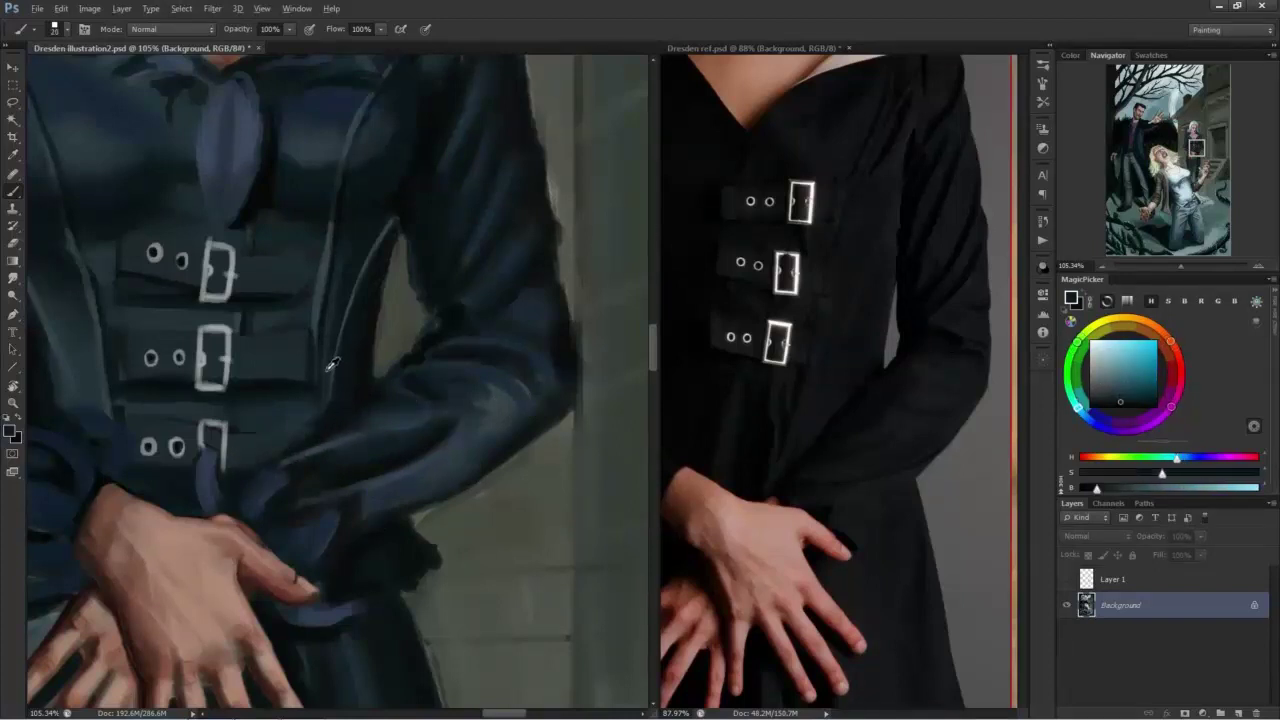
pyautogui.keyDown('alt'); pyautogui.click(328, 370); pyautogui.keyUp('alt')
pyautogui.keyDown('alt'); pyautogui.click(326, 306); pyautogui.keyUp('alt')
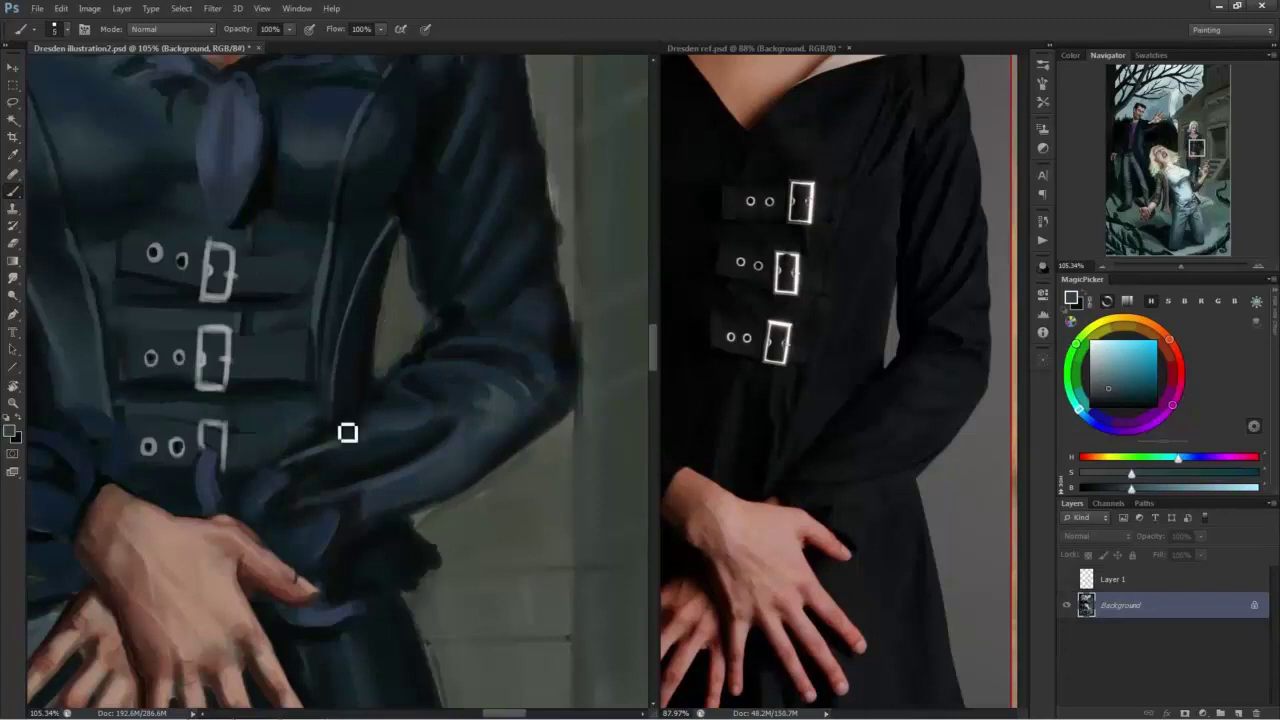
pyautogui.keyDown('alt'); pyautogui.click(348, 400); pyautogui.keyUp('alt')
pyautogui.keyDown('alt'); pyautogui.click(376, 405); pyautogui.keyUp('alt')
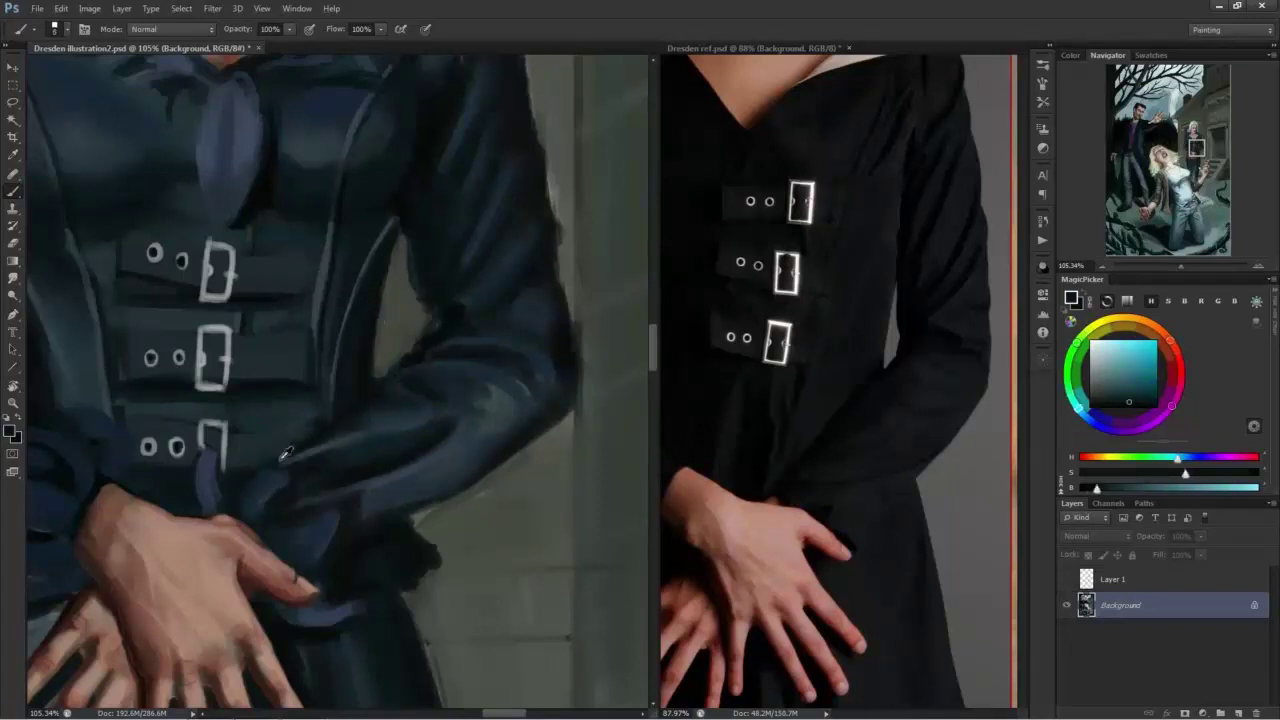
pyautogui.keyDown('alt'); pyautogui.click(334, 434); pyautogui.keyUp('alt')
pyautogui.keyDown('alt'); pyautogui.click(322, 422); pyautogui.keyUp('alt')
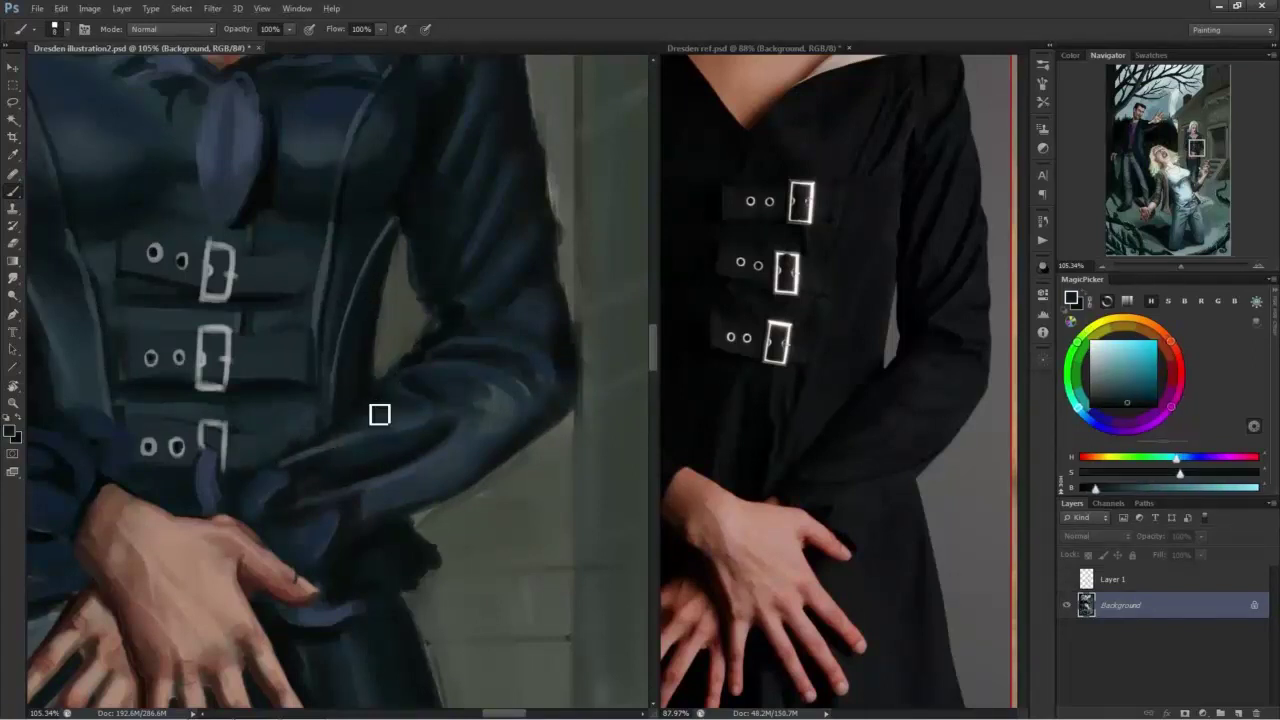
# Reshape the inner elbow's edge along the gap at the waist with sampled sleeve darks and background grey-green.
pyautogui.keyDown('alt'); pyautogui.click(395, 384); pyautogui.keyUp('alt')
pyautogui.keyDown('alt'); pyautogui.click(444, 319); pyautogui.keyUp('alt')
pyautogui.keyDown('alt'); pyautogui.click(426, 313); pyautogui.keyUp('alt')
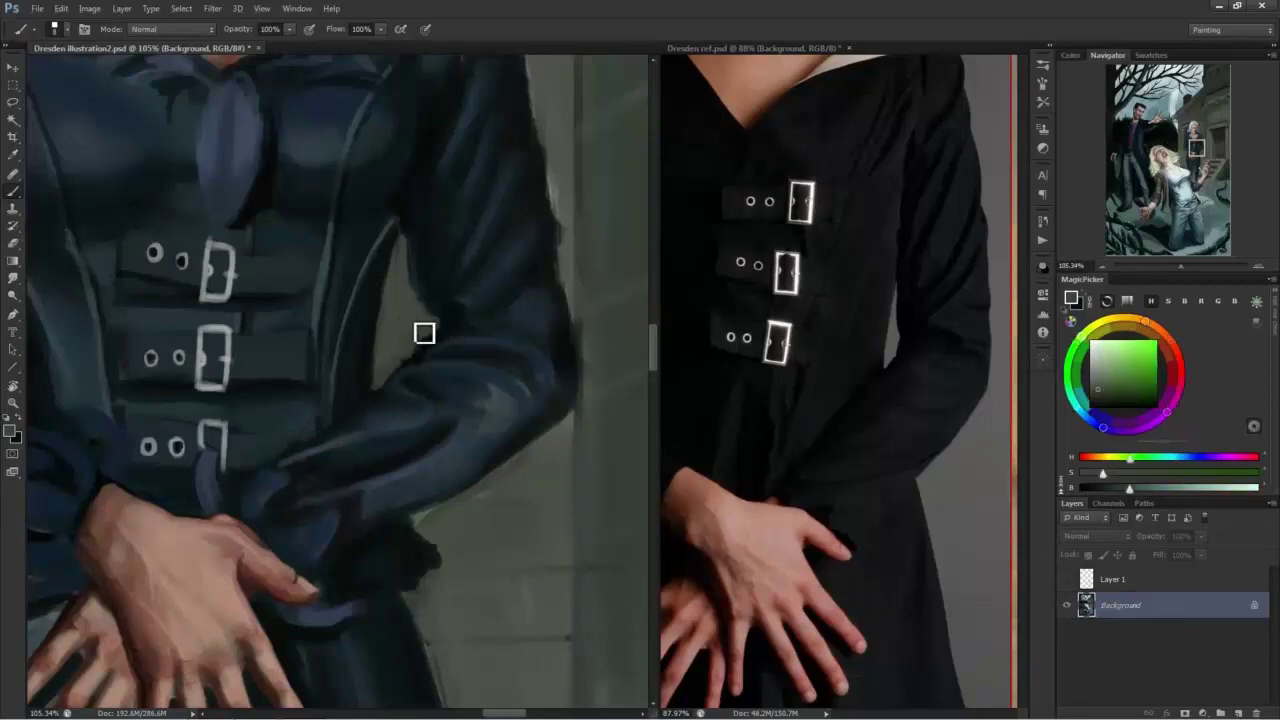
pyautogui.moveTo(429, 397)
pyautogui.mouseDown()
pyautogui.moveTo(376, 408)
pyautogui.moveTo(426, 330)
pyautogui.mouseUp()
# Blend the forearm's lower folds and elbow highlight with sampled dark and mid blues.
pyautogui.keyDown('alt'); pyautogui.click(543, 380); pyautogui.keyUp('alt')
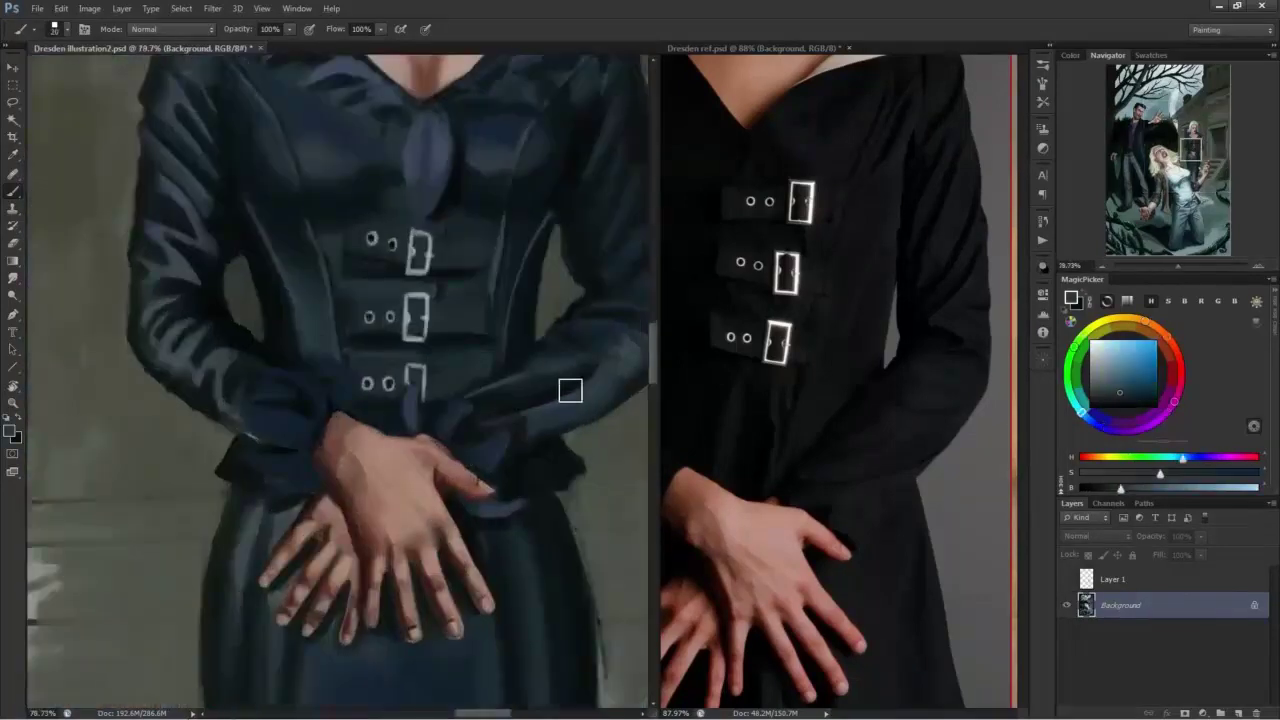
pyautogui.keyDown('alt'); pyautogui.click(537, 408); pyautogui.keyUp('alt')
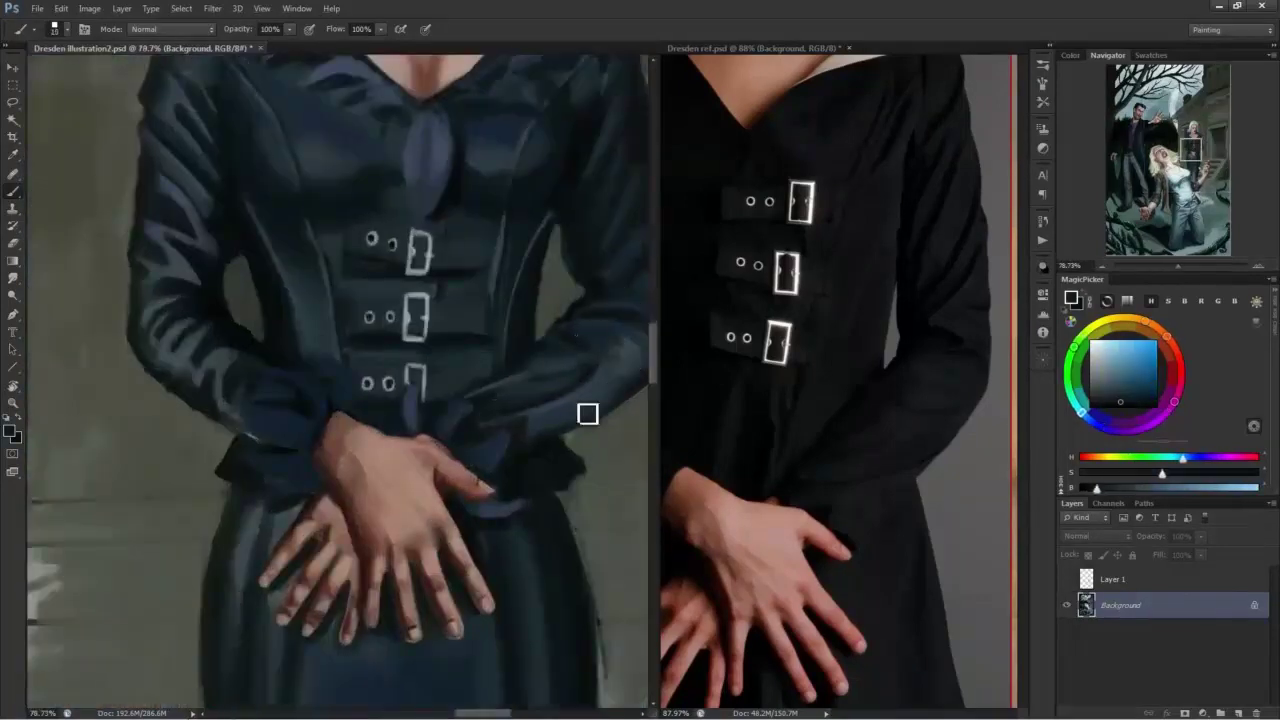
pyautogui.moveTo(640, 371); pyautogui.dragTo(480, 421)
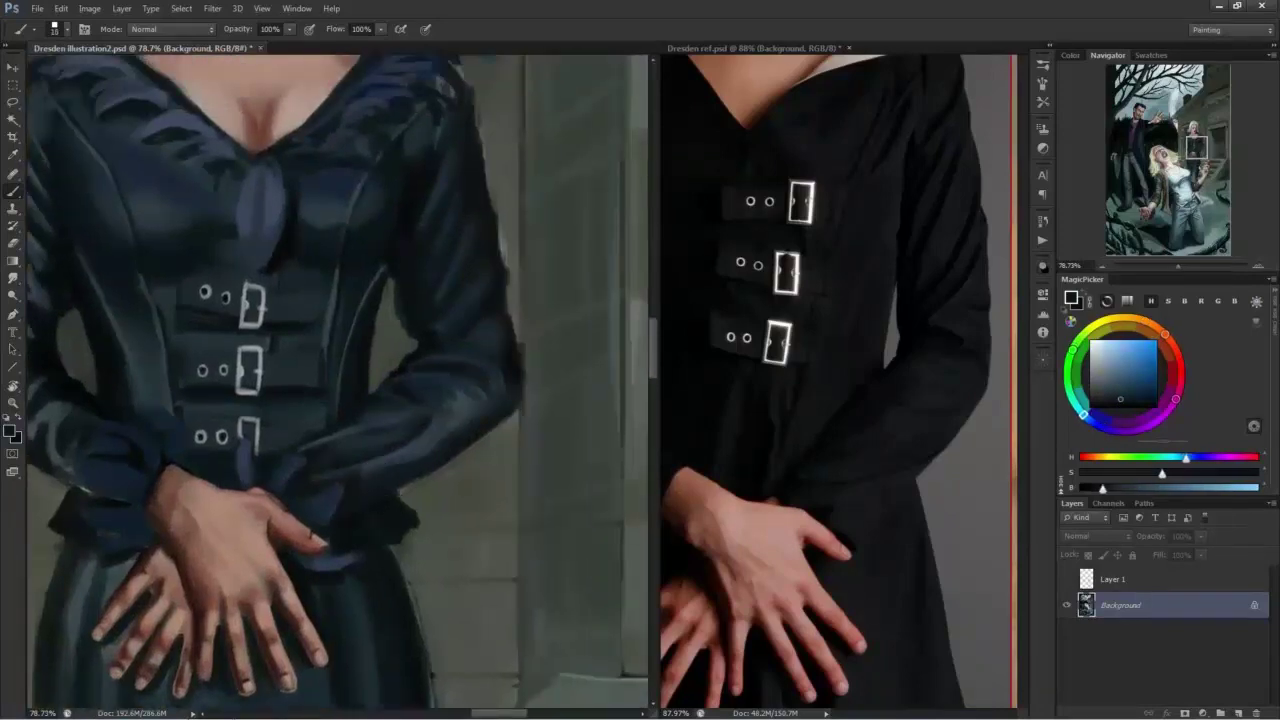
pyautogui.keyDown('alt'); pyautogui.click(440, 454); pyautogui.keyUp('alt')
pyautogui.keyDown('alt'); pyautogui.click(478, 407); pyautogui.keyUp('alt')
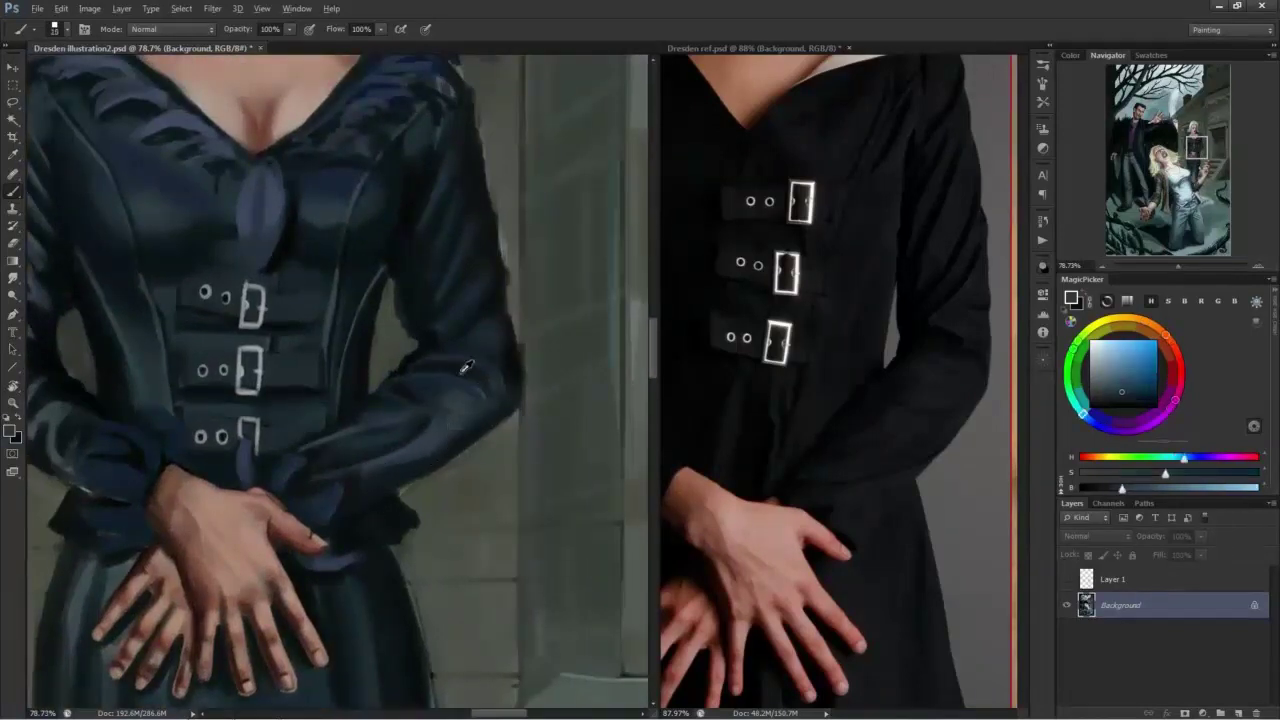
pyautogui.keyDown('alt'); pyautogui.click(462, 420); pyautogui.keyUp('alt')
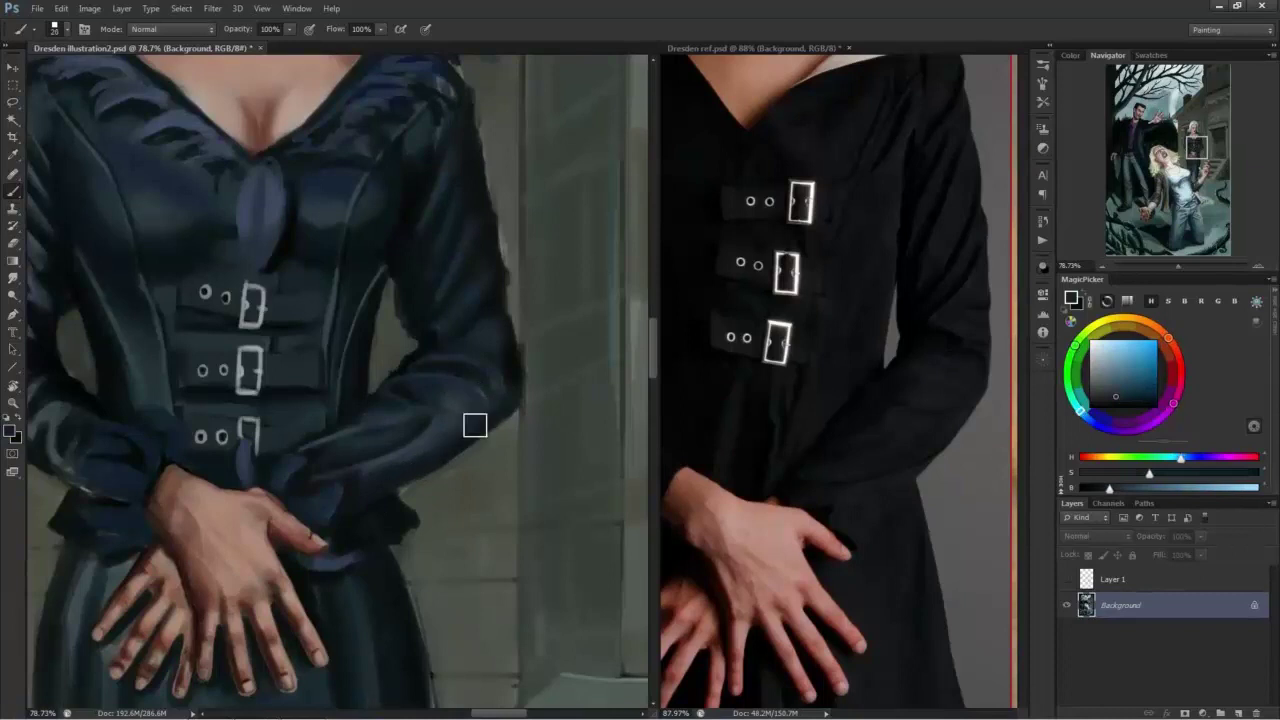
# Darken the sleeve's outer elbow and underside with sampled near-black and dark blue tones.
pyautogui.keyDown('alt'); pyautogui.click(494, 425); pyautogui.keyUp('alt')
pyautogui.keyDown('alt'); pyautogui.click(499, 421); pyautogui.keyUp('alt')
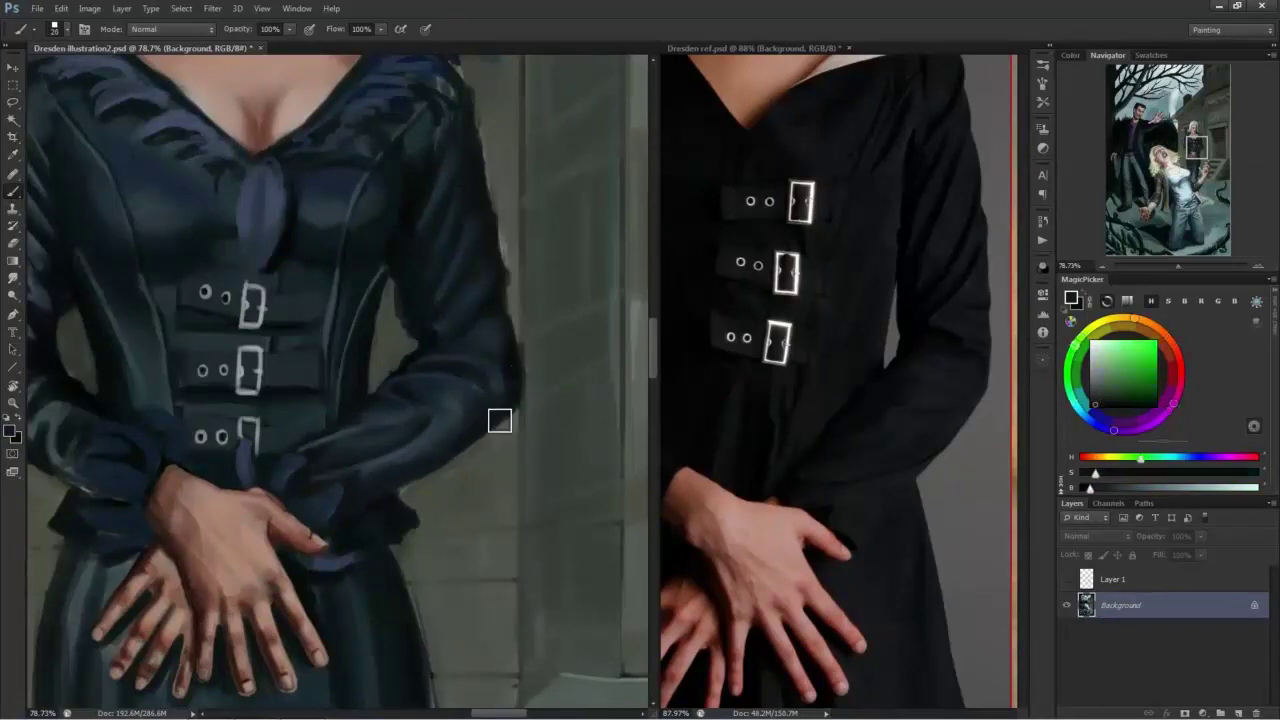
pyautogui.keyDown('alt'); pyautogui.click(495, 376); pyautogui.keyUp('alt')
pyautogui.keyDown('alt'); pyautogui.click(490, 331); pyautogui.keyUp('alt')
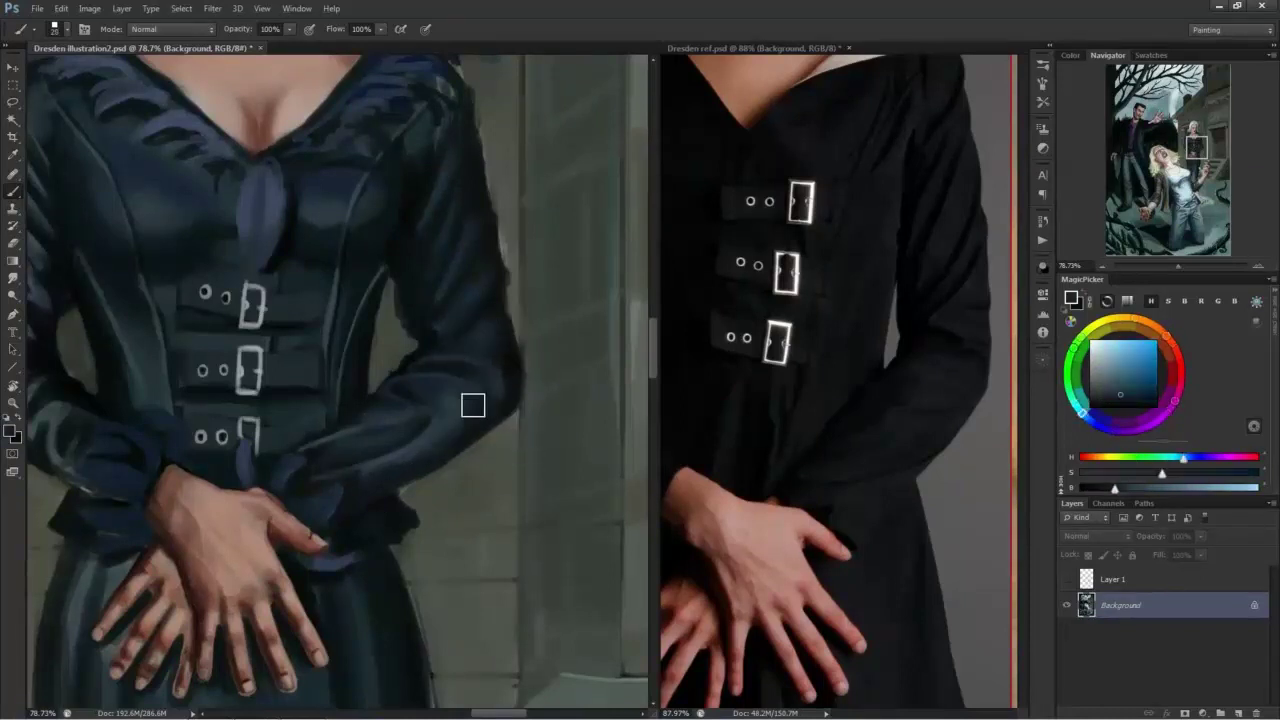
# Add a thin lighter fold across the forearm and tidy the elbow's outer edge with sampled blues.
pyautogui.keyDown('alt'); pyautogui.click(417, 411); pyautogui.keyUp('alt')
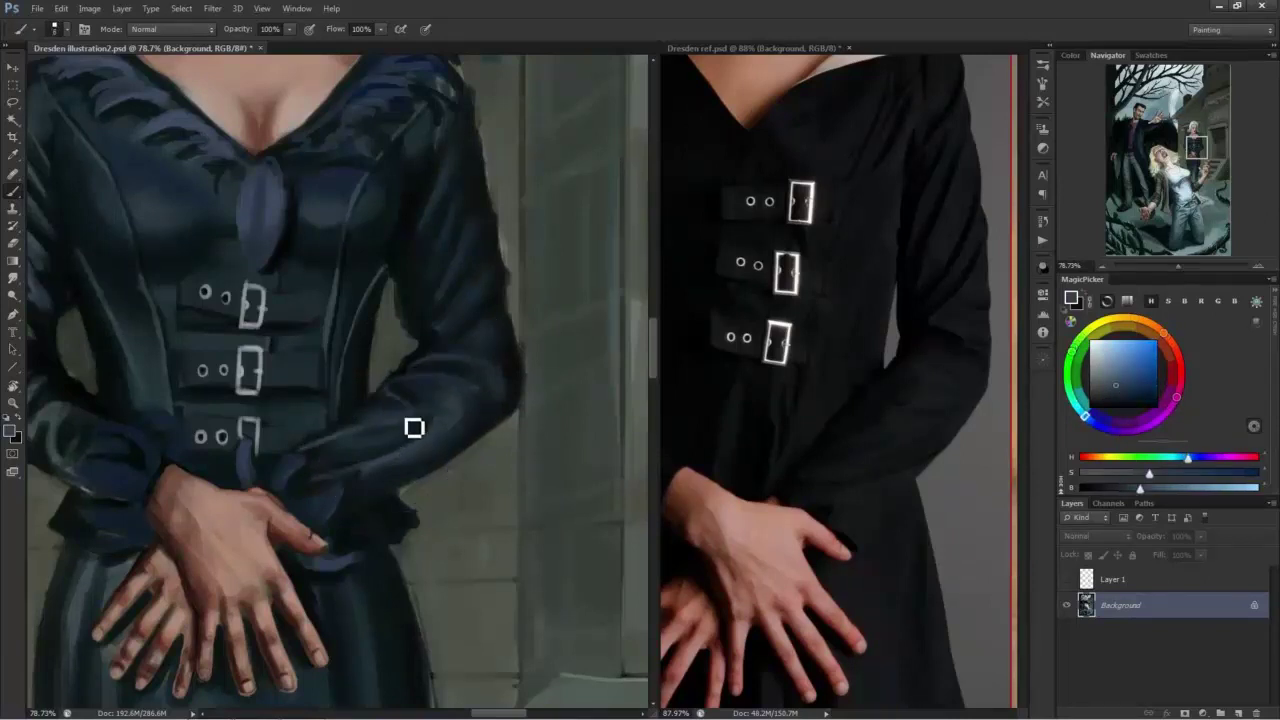
pyautogui.keyDown('alt'); pyautogui.click(476, 423); pyautogui.keyUp('alt')
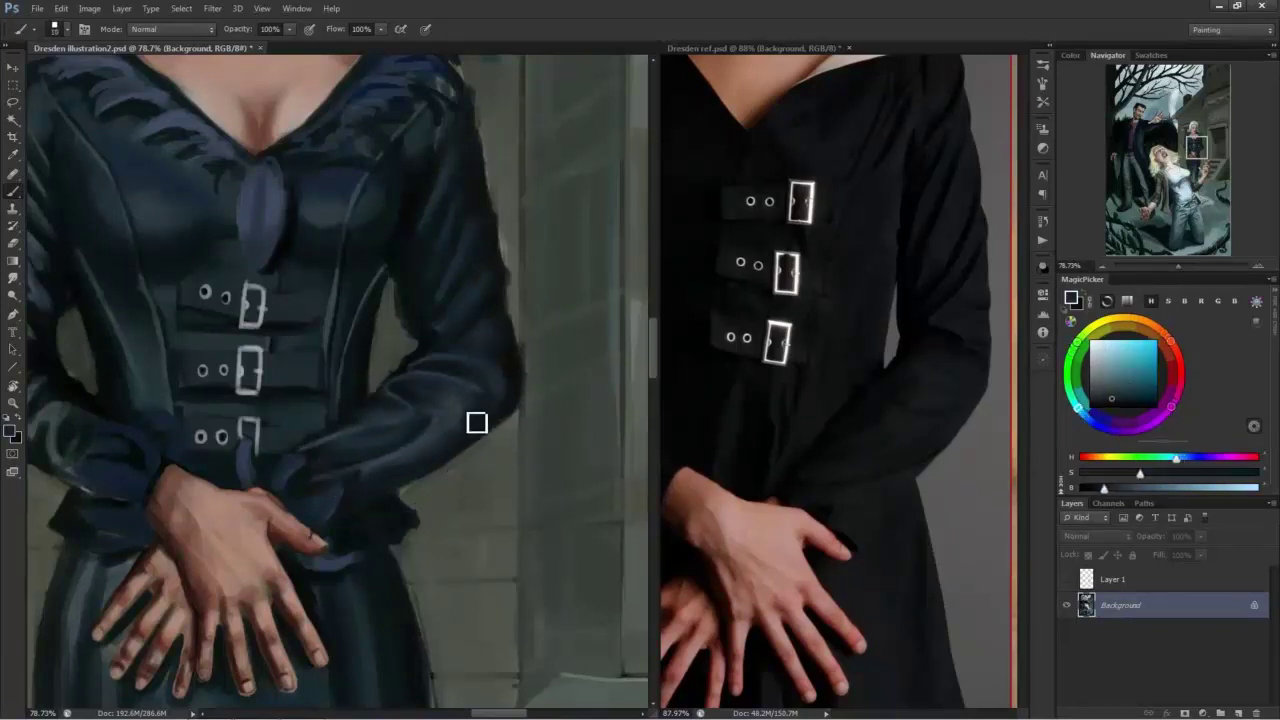
pyautogui.keyDown('alt'); pyautogui.click(478, 410); pyautogui.keyUp('alt')
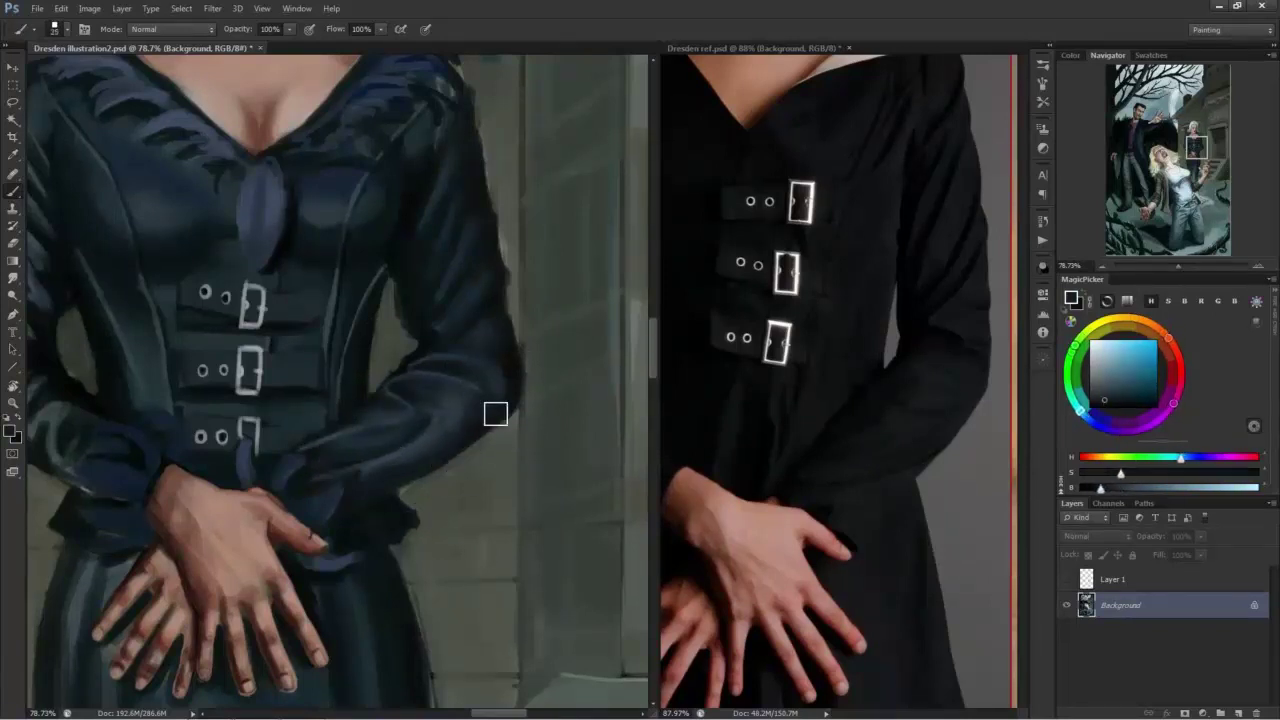
pyautogui.moveTo(513, 401); pyautogui.dragTo(518, 420)
# Soften the folds from the inner elbow along the upper forearm with sampled muted blues.
pyautogui.keyDown('alt'); pyautogui.click(380, 426); pyautogui.keyUp('alt')
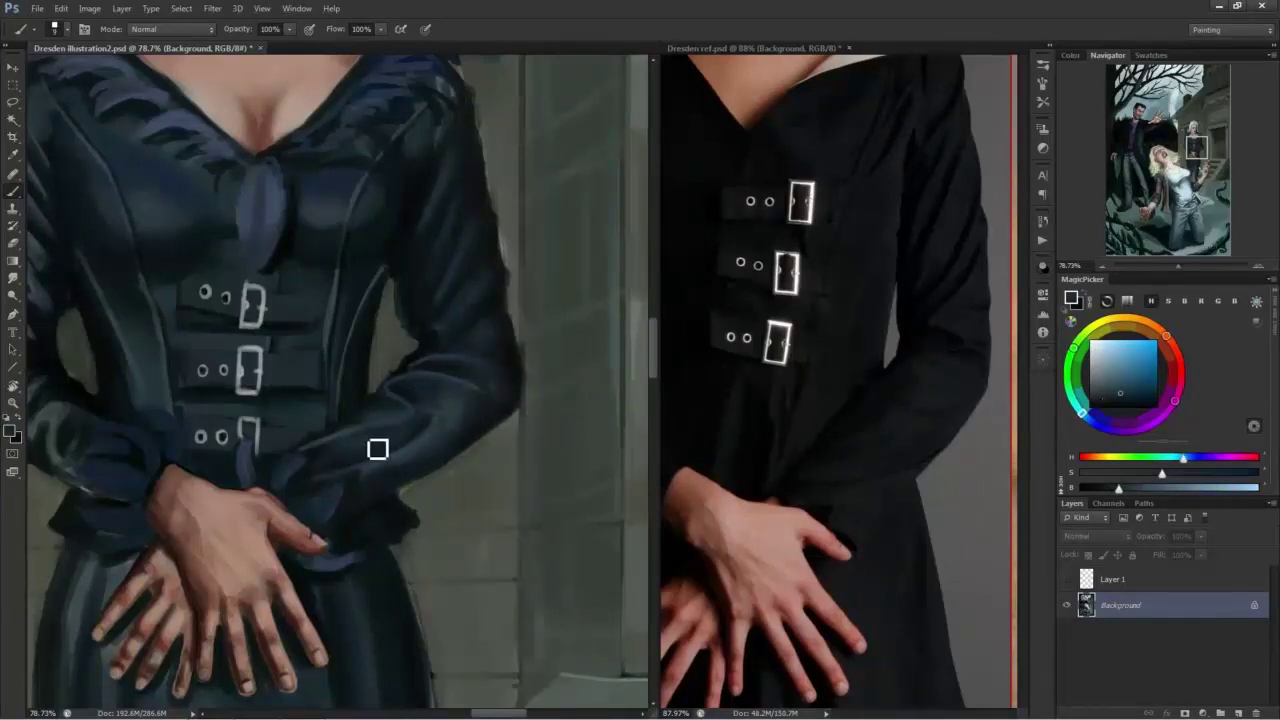
pyautogui.keyDown('alt'); pyautogui.click(392, 395); pyautogui.keyUp('alt')
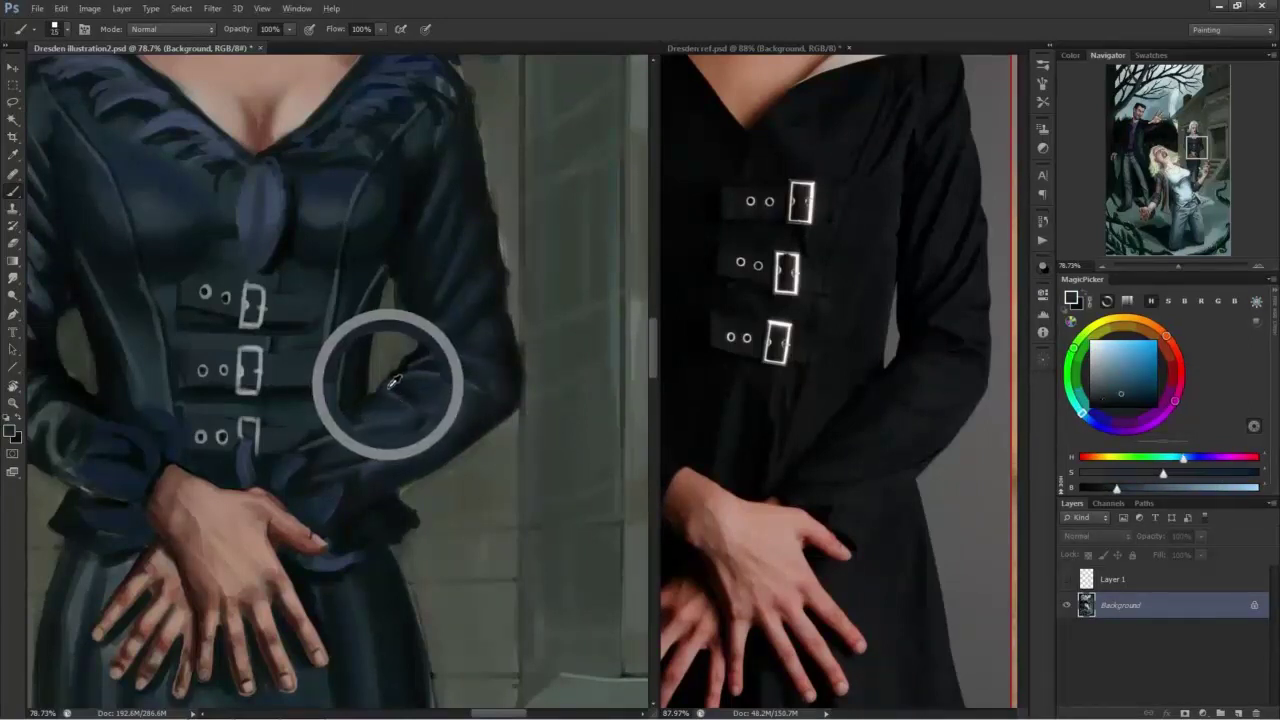
pyautogui.keyDown('alt'); pyautogui.click(390, 393); pyautogui.keyUp('alt')
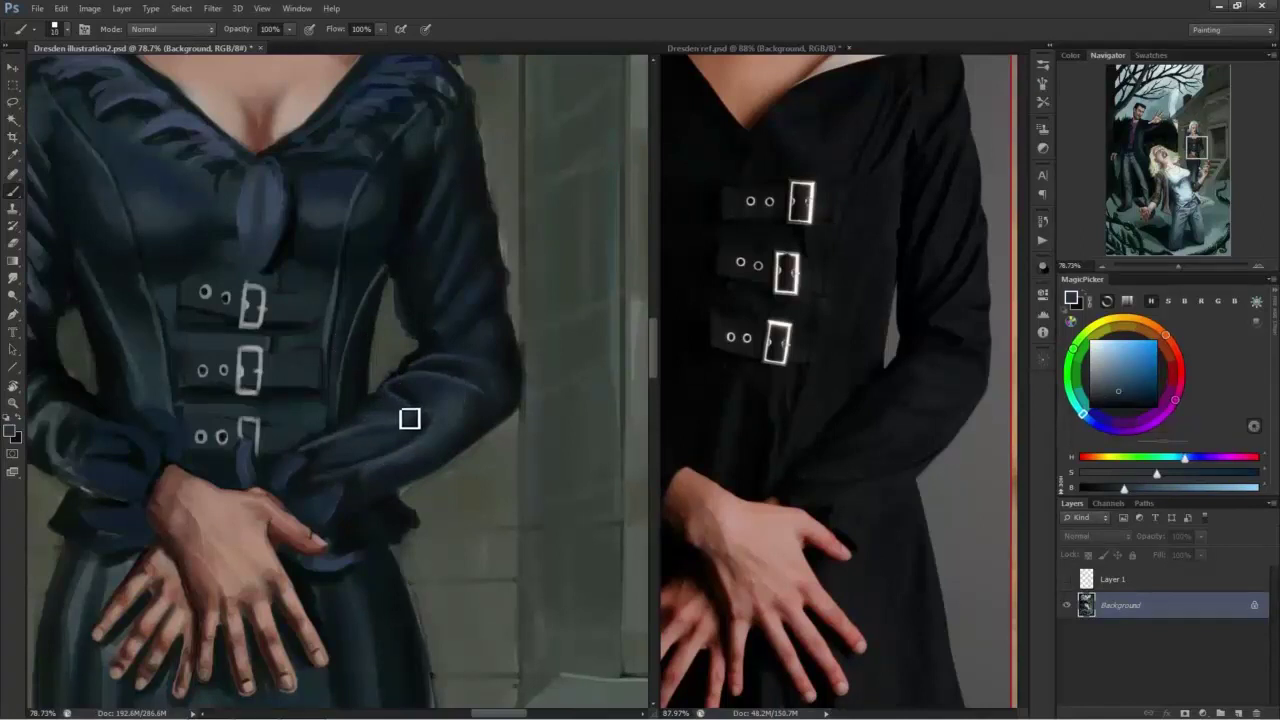
pyautogui.keyDown('alt'); pyautogui.click(440, 396); pyautogui.keyUp('alt')
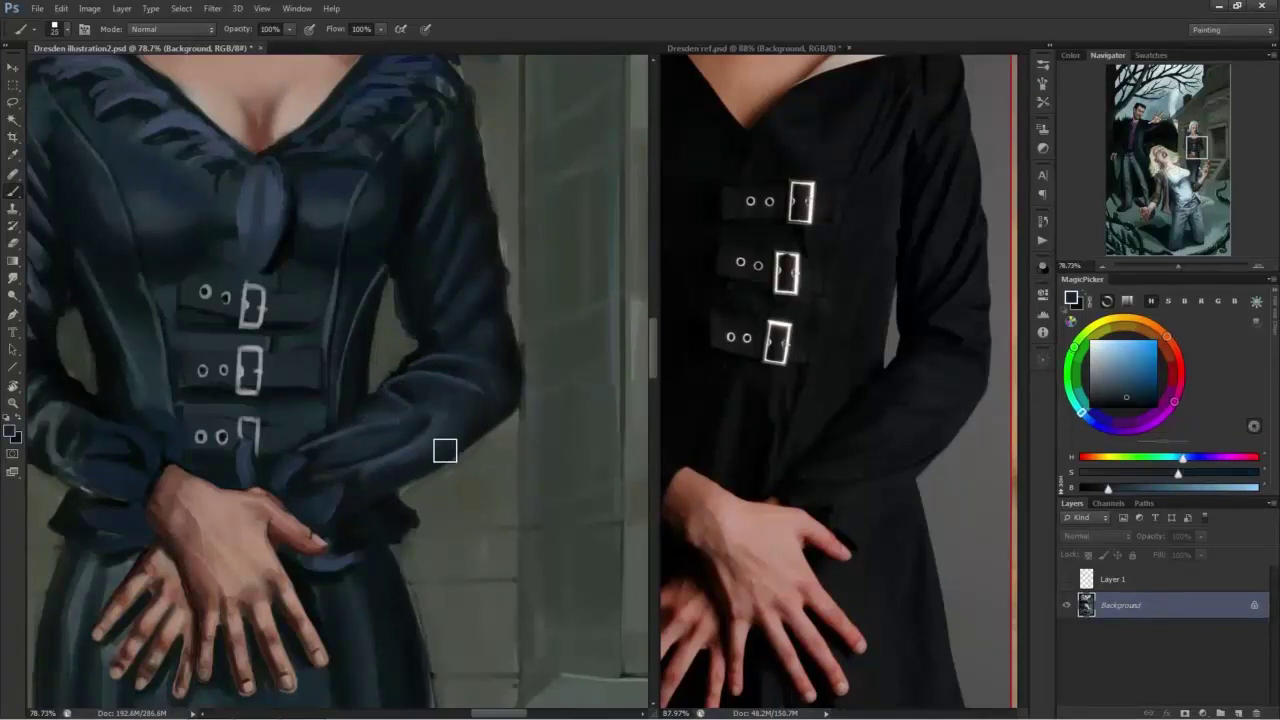
# Paint lighter highlights on the ruffles of both cuffs with the neck tie's sampled blue.
pyautogui.keyDown('alt'); pyautogui.click(268, 205); pyautogui.keyUp('alt')
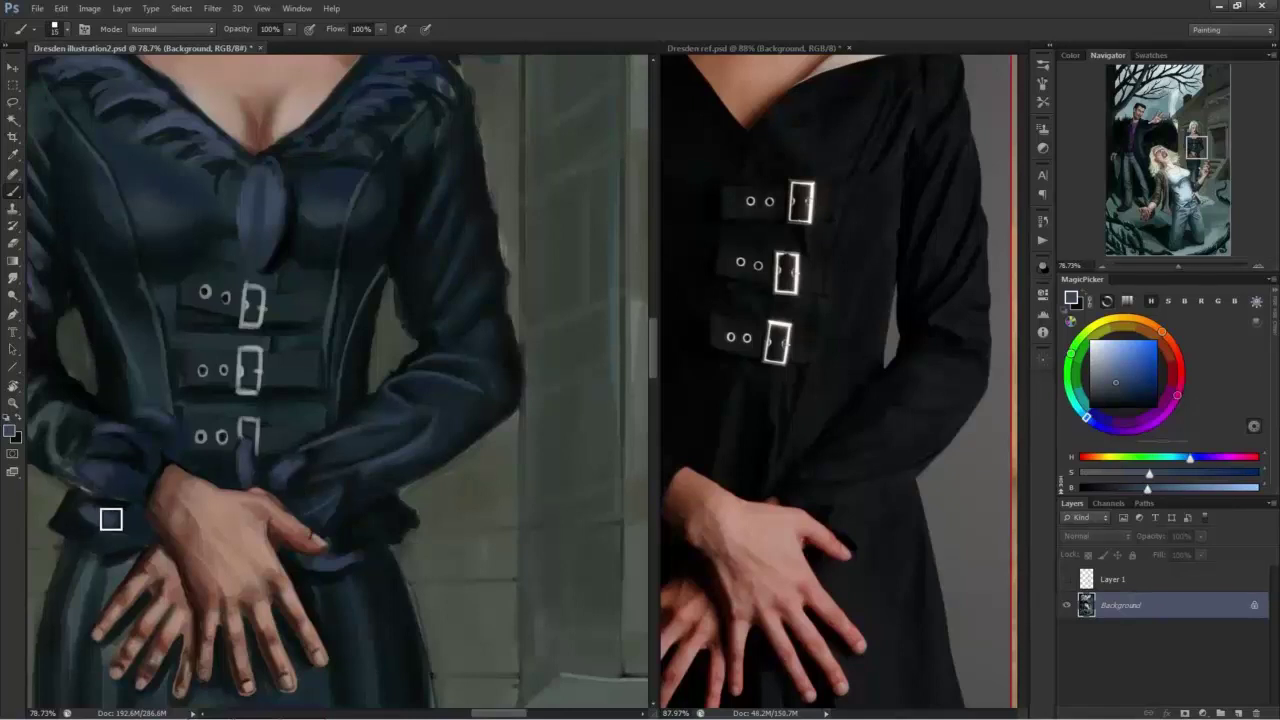
pyautogui.moveTo(252, 239); pyautogui.dragTo(260, 402)
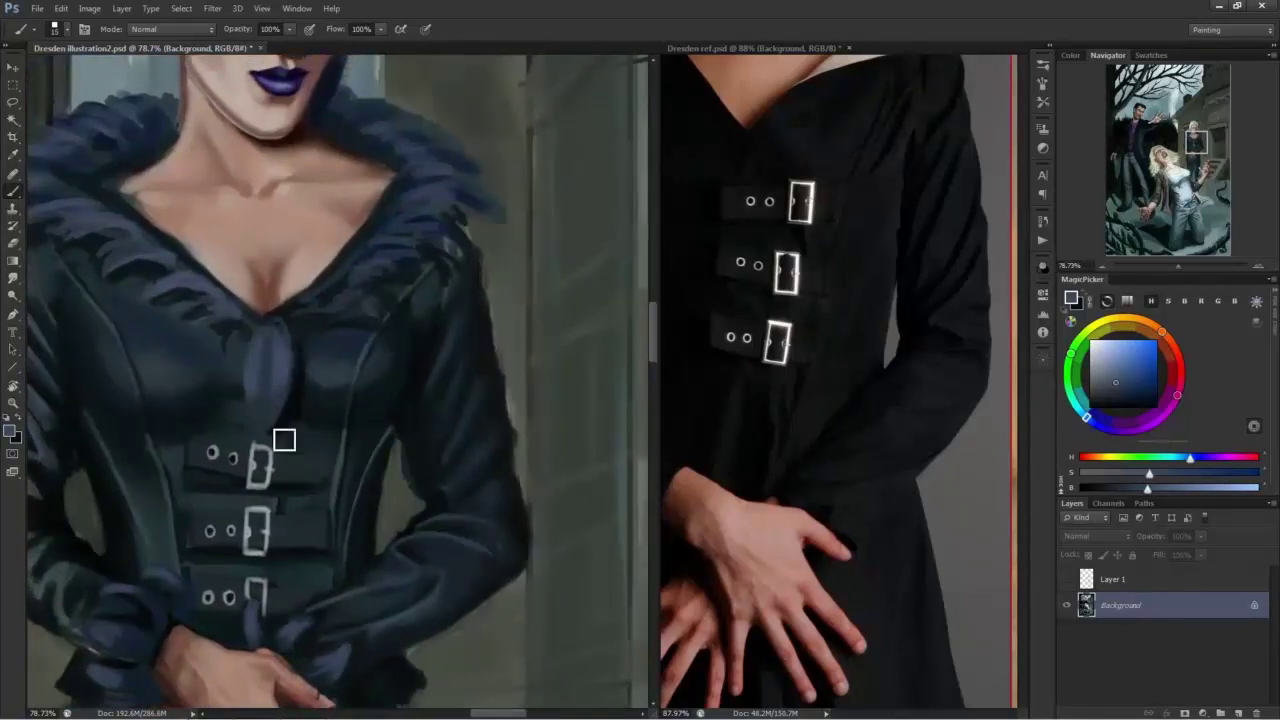
# Clean up the gaps between both arms and the waist with sampled background grey-green and dark coat tones.
pyautogui.moveTo(97, 511); pyautogui.dragTo(208, 451)
pyautogui.scroll(3, 209, 449)
pyautogui.moveTo(745, 205); pyautogui.dragTo(940, 276)
pyautogui.keyDown('alt'); pyautogui.click(207, 446); pyautogui.keyUp('alt')
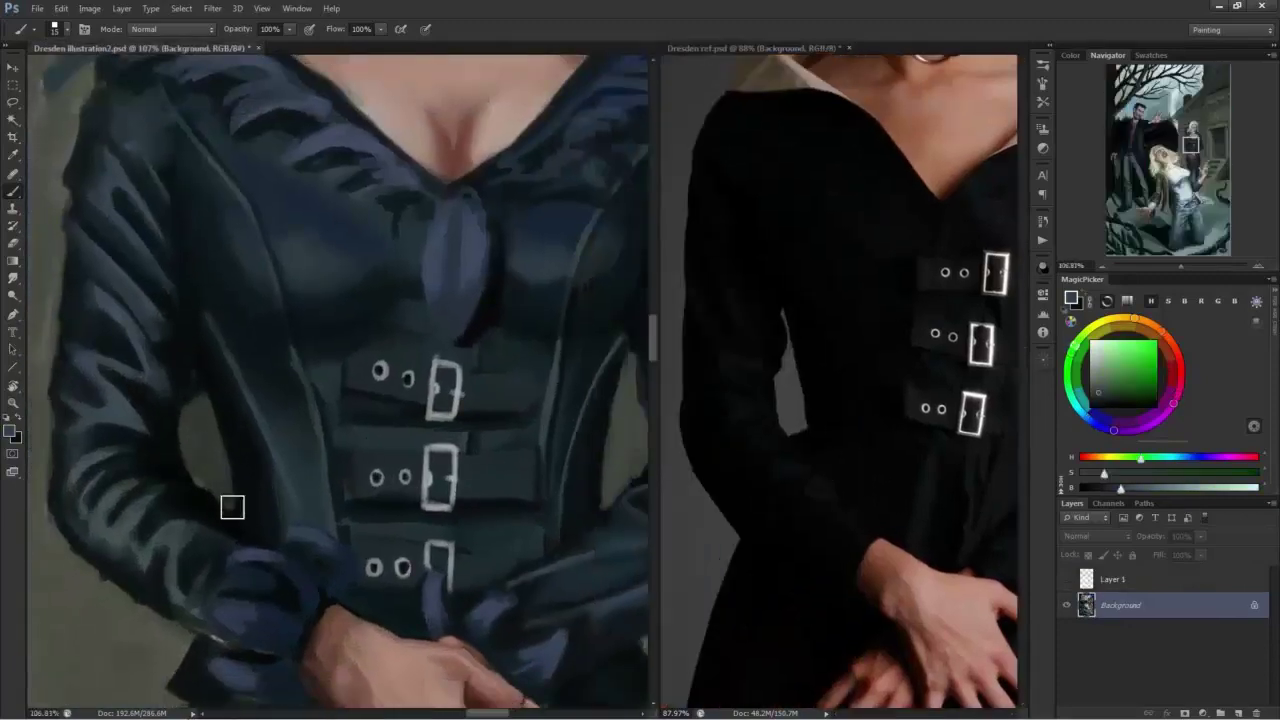
pyautogui.scroll(-2, 221, 452)
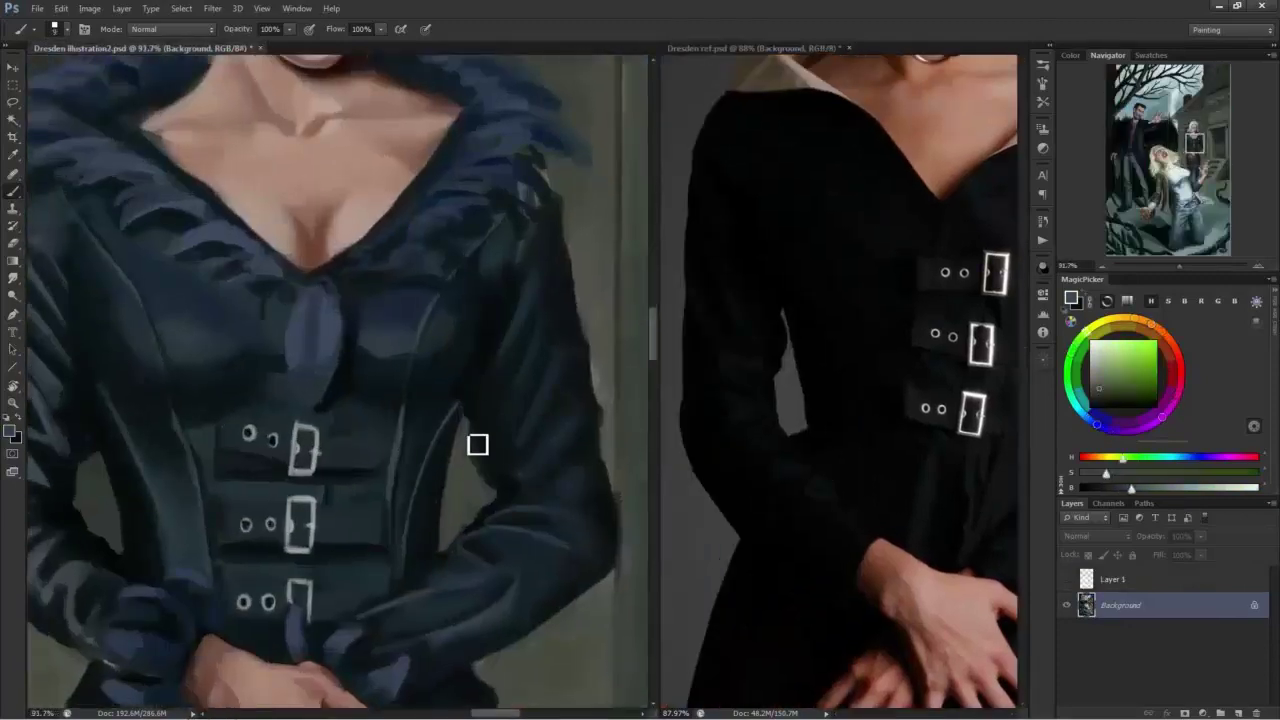
pyautogui.keyDown('alt'); pyautogui.click(458, 533); pyautogui.keyUp('alt')
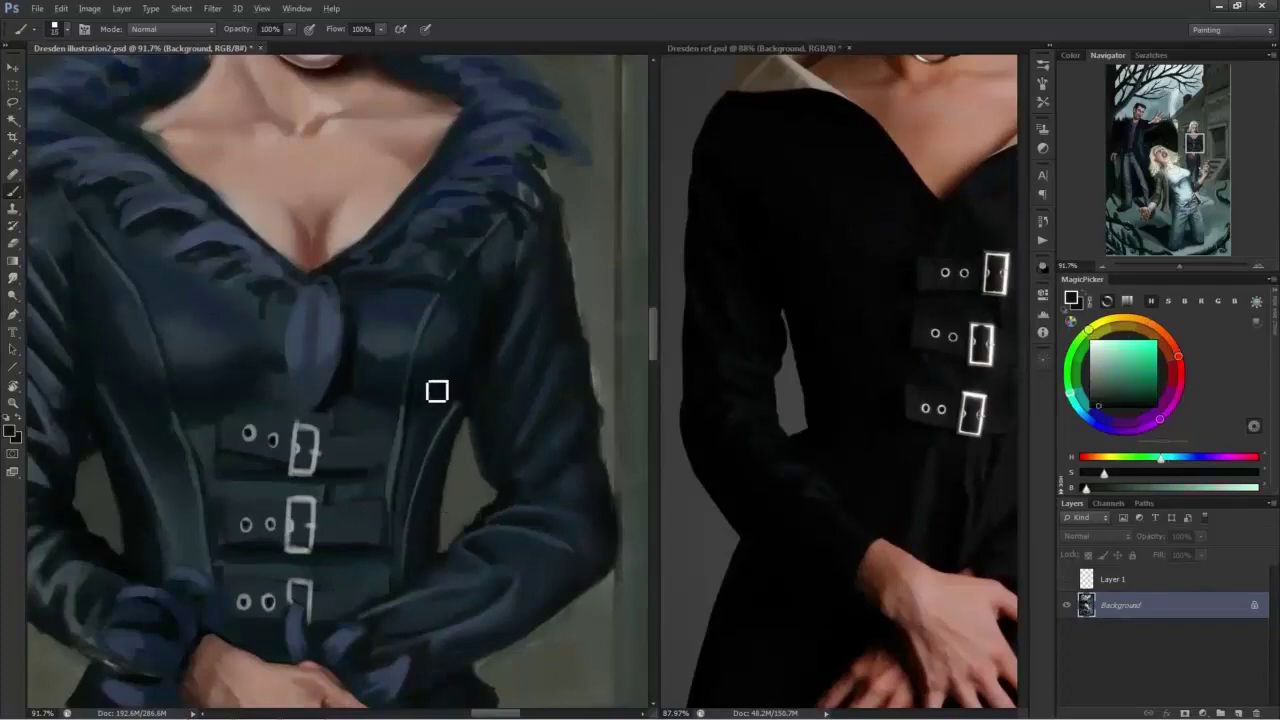
# Examine the whole illustration from a distance, comparing the woman's coat with the other figures and the background.
pyautogui.moveTo(363, 397); pyautogui.dragTo(386, 552)
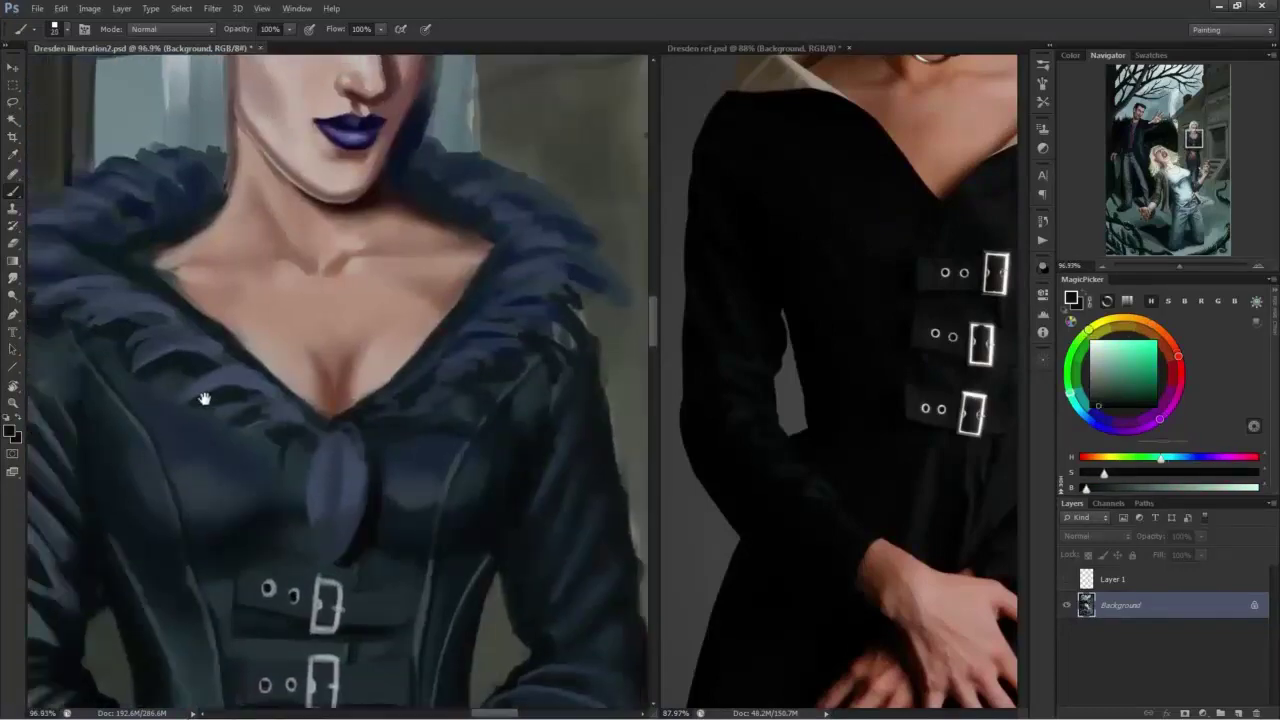
pyautogui.scroll(-10, 230, 412)
pyautogui.moveTo(243, 420); pyautogui.dragTo(299, 402)
pyautogui.scroll(-3, 298, 401)
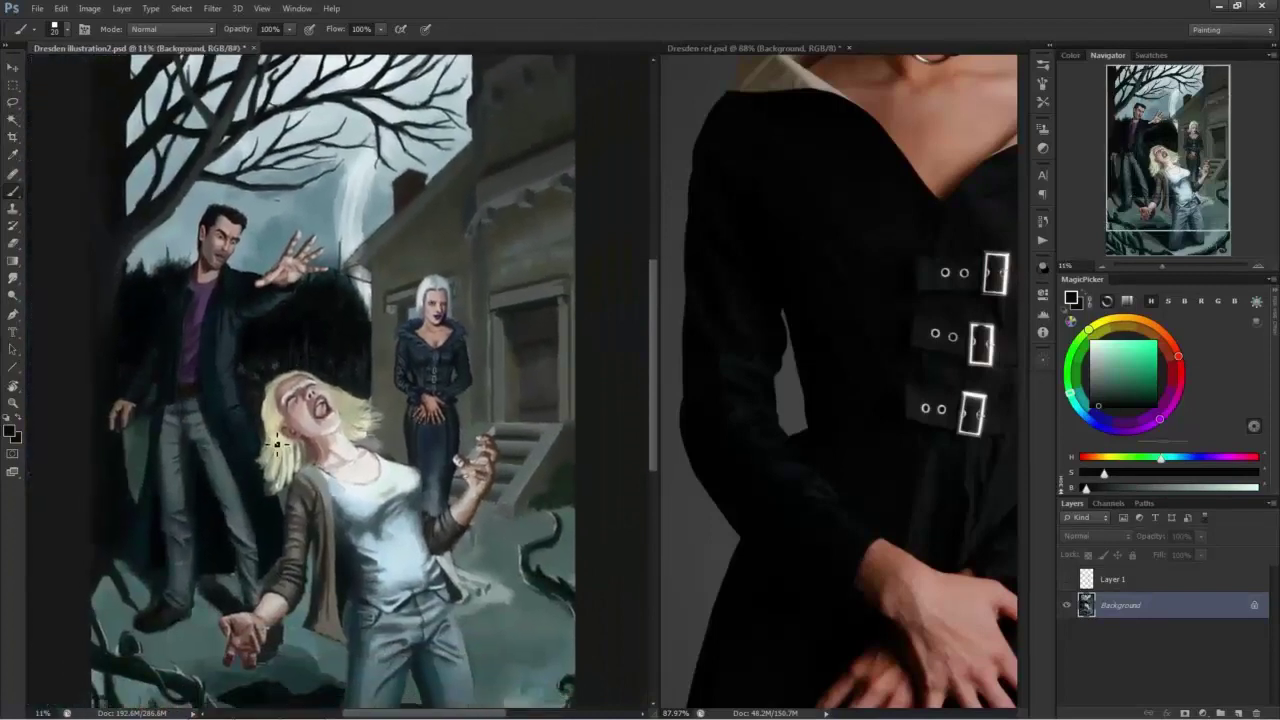
pyautogui.moveTo(313, 551); pyautogui.dragTo(305, 472)
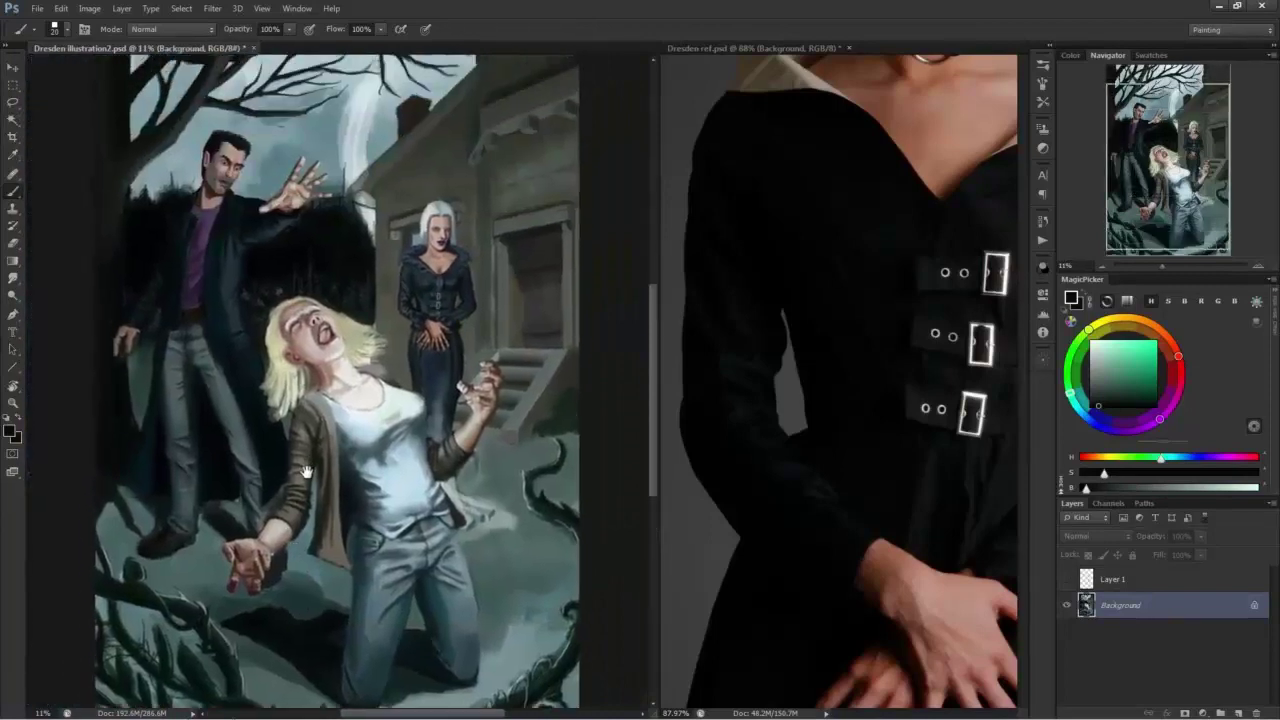
pyautogui.scroll(4, 276, 420)
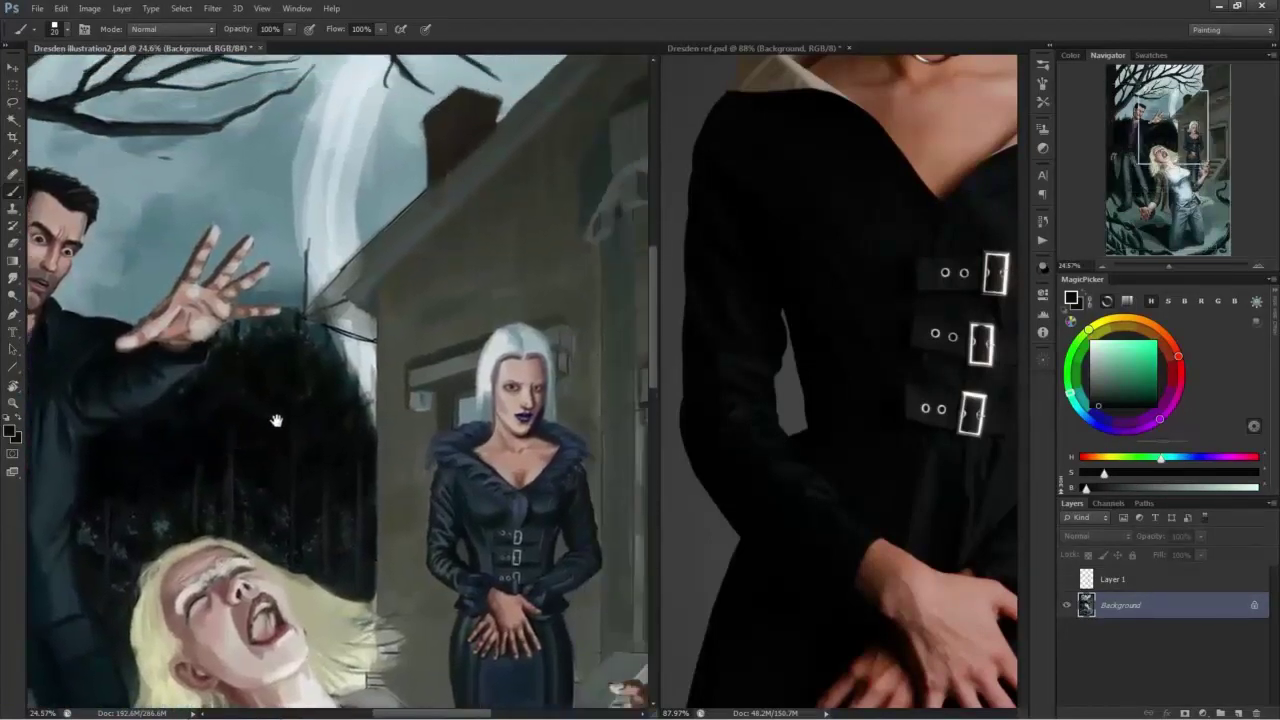
pyautogui.scroll(6, 372, 362)
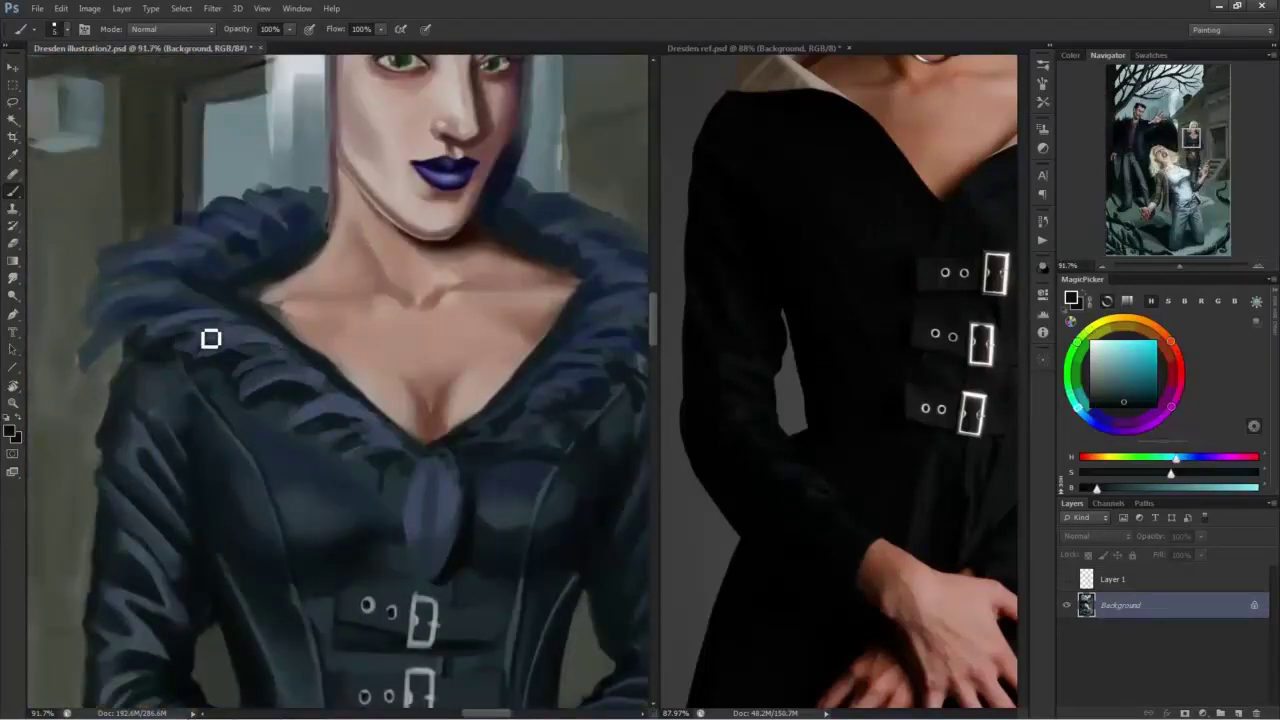
# Add ruffle strokes along both outer ends of the coat's collar with sampled blues.
pyautogui.keyDown('alt'); pyautogui.click(98, 302); pyautogui.keyUp('alt')
pyautogui.moveTo(92, 334); pyautogui.dragTo(84, 372)
pyautogui.keyDown('alt'); pyautogui.click(86, 388); pyautogui.keyUp('alt')
pyautogui.moveTo(590, 347); pyautogui.dragTo(437, 410)
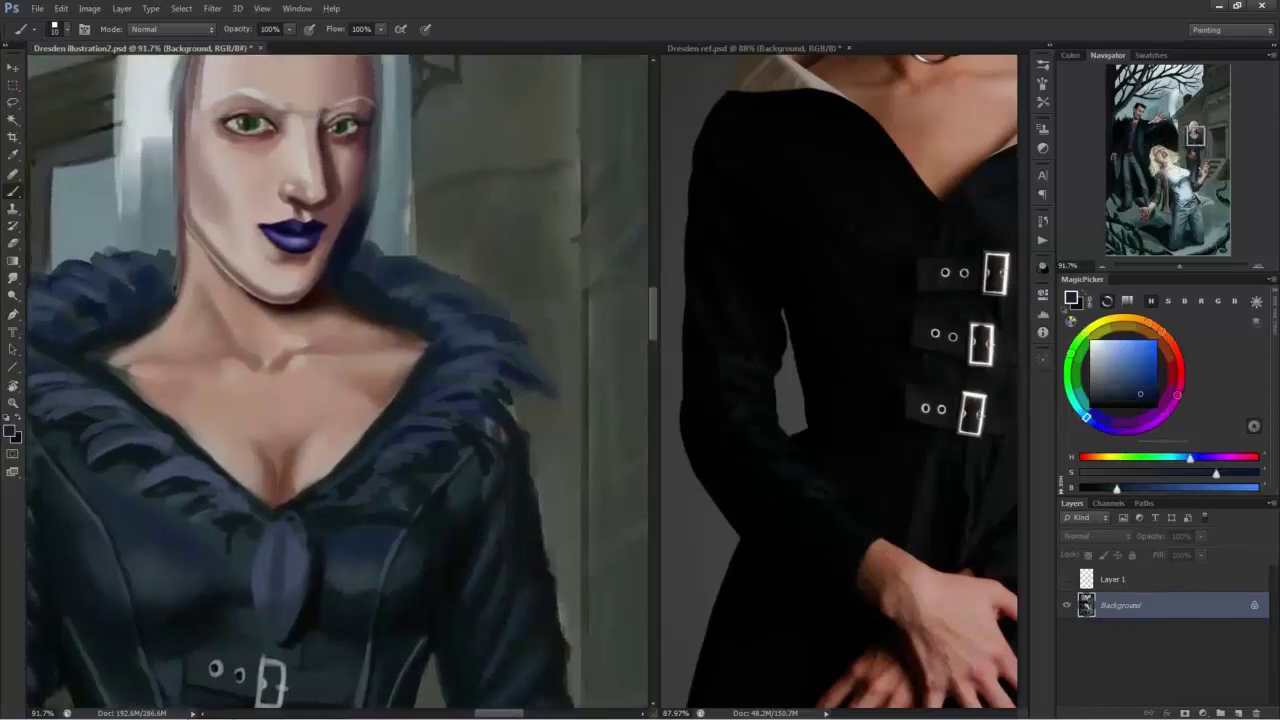
pyautogui.keyDown('alt'); pyautogui.click(463, 337); pyautogui.keyUp('alt')
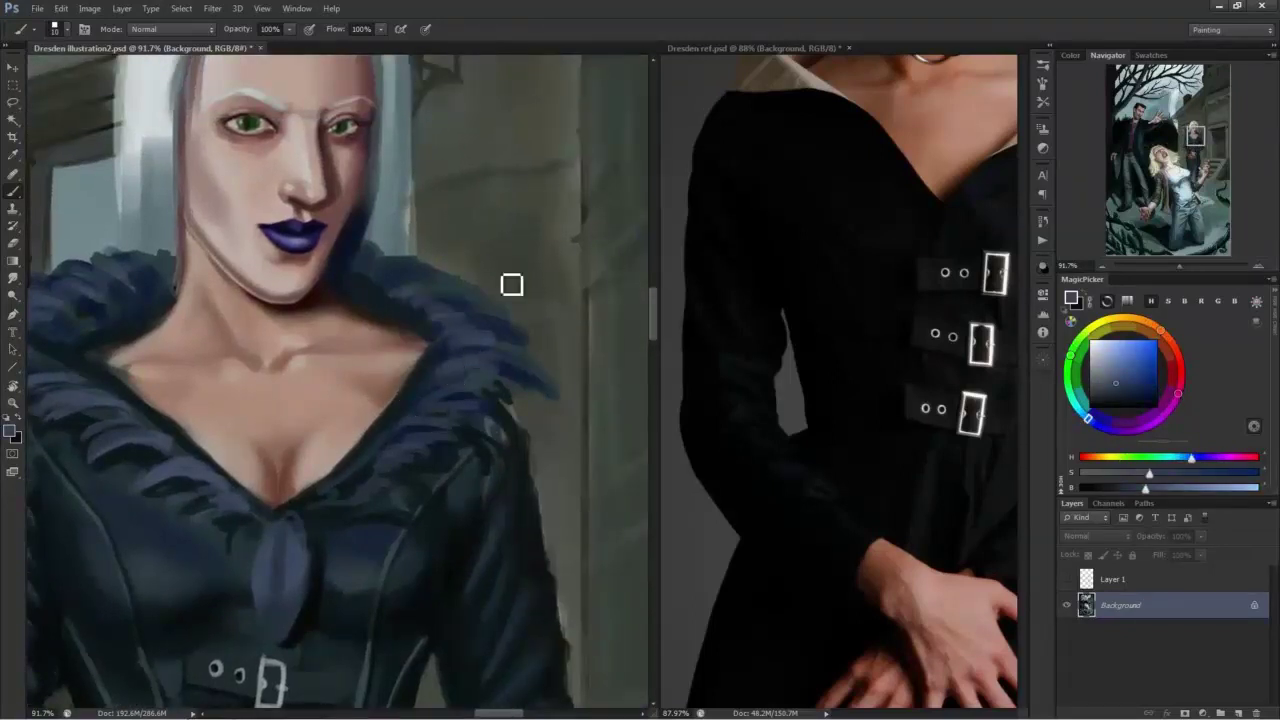
pyautogui.hscroll(-3, 192, 295)
# Refine the neck edge against the white-haired woman's collar with a smaller brush, using sampled skin and brown shadow tones.
pyautogui.keyDown('alt'); pyautogui.click(255, 297); pyautogui.keyUp('alt')
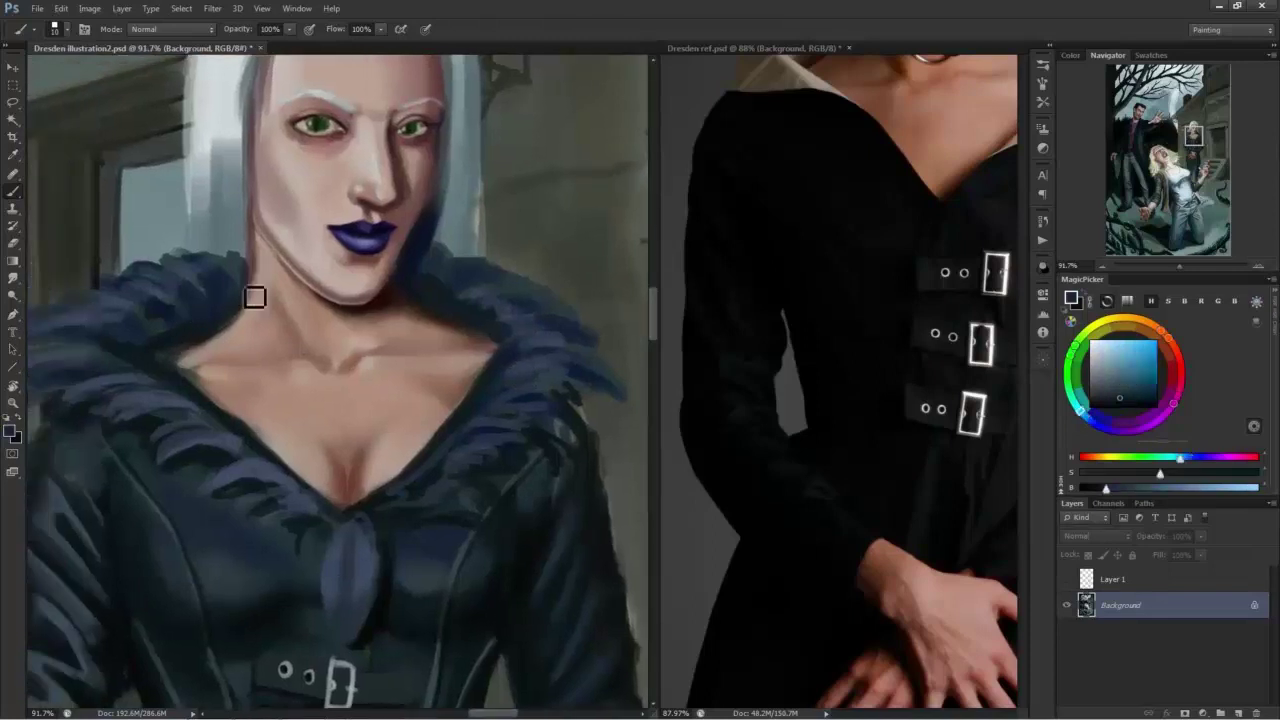
pyautogui.keyDown('alt'); pyautogui.click(264, 300); pyautogui.keyUp('alt')
pyautogui.scroll(5, 292, 264)
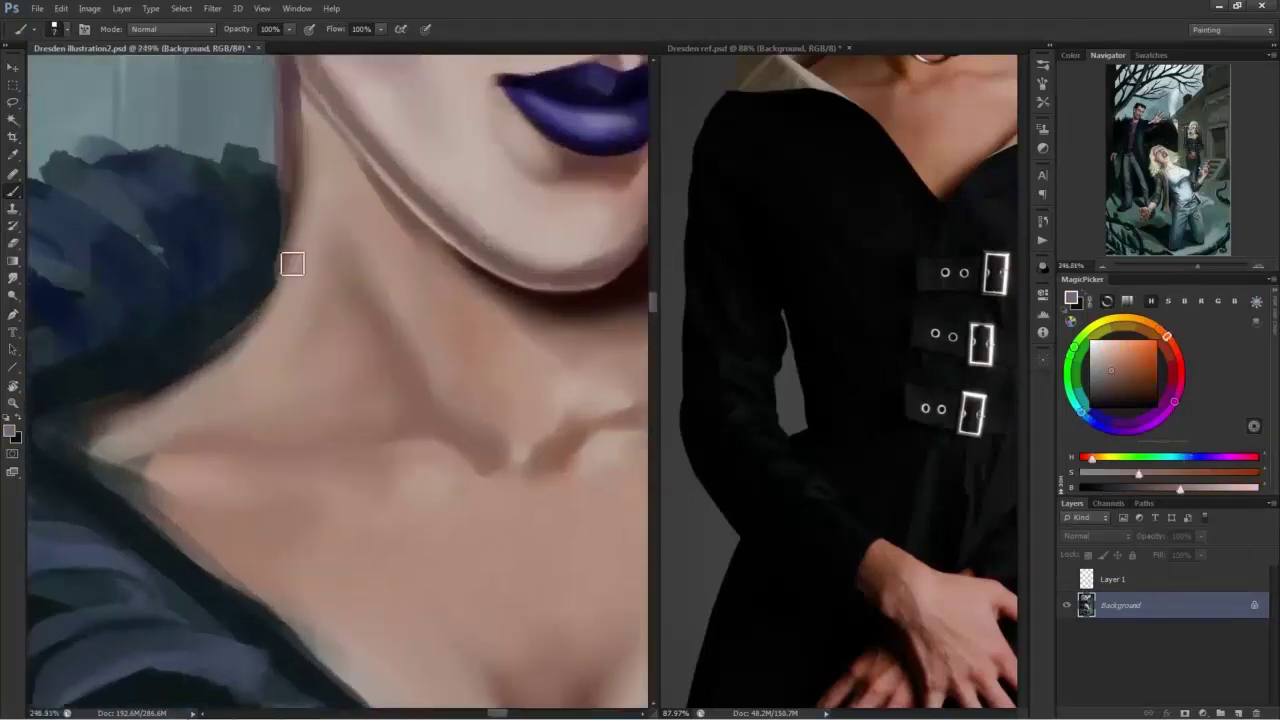
pyautogui.keyDown('alt'); pyautogui.click(292, 264); pyautogui.keyUp('alt')
pyautogui.press('[')
pyautogui.press('[')
pyautogui.press('[')
pyautogui.moveTo(274, 274); pyautogui.dragTo(255, 310)
pyautogui.keyDown('alt'); pyautogui.click(303, 238); pyautogui.keyUp('alt')
pyautogui.keyDown('alt'); pyautogui.click(289, 270); pyautogui.keyUp('alt')
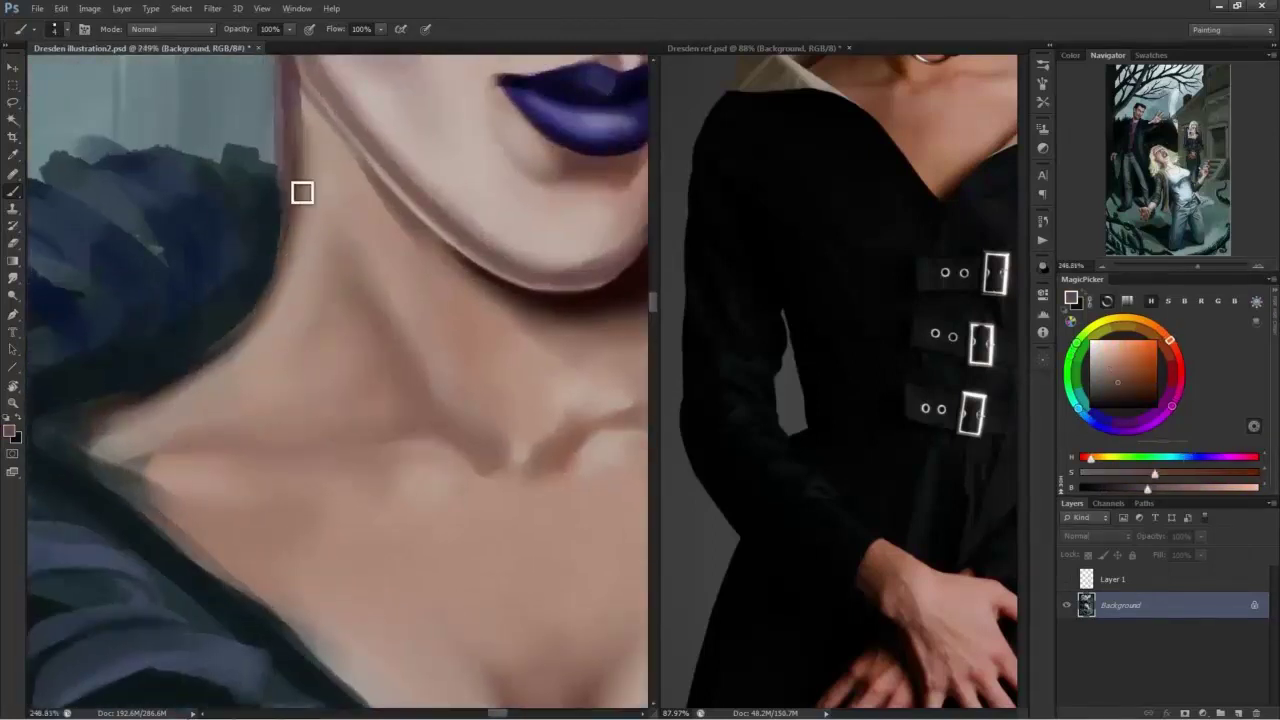
pyautogui.keyDown('alt'); pyautogui.click(208, 346); pyautogui.keyUp('alt')
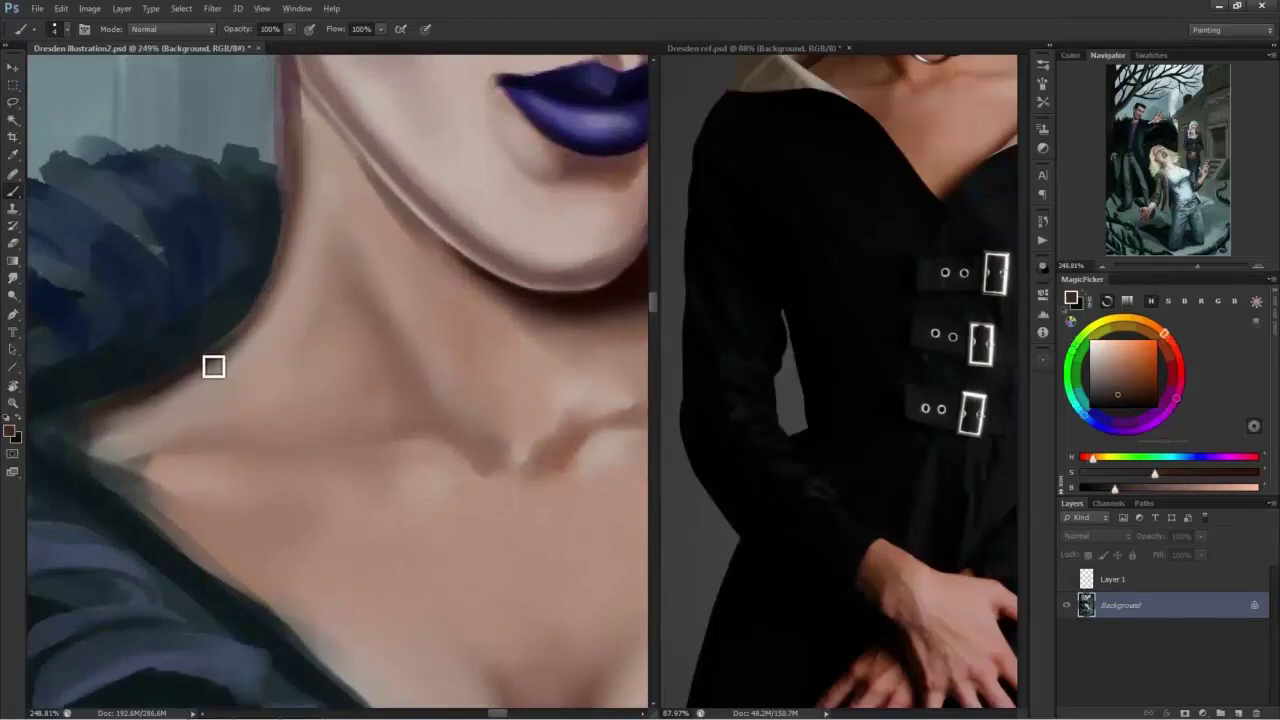
# Break up the collar ruffles over the woman's shoulder and chest with strokes of sampled light and dark blues.
pyautogui.scroll(-5, 217, 335)
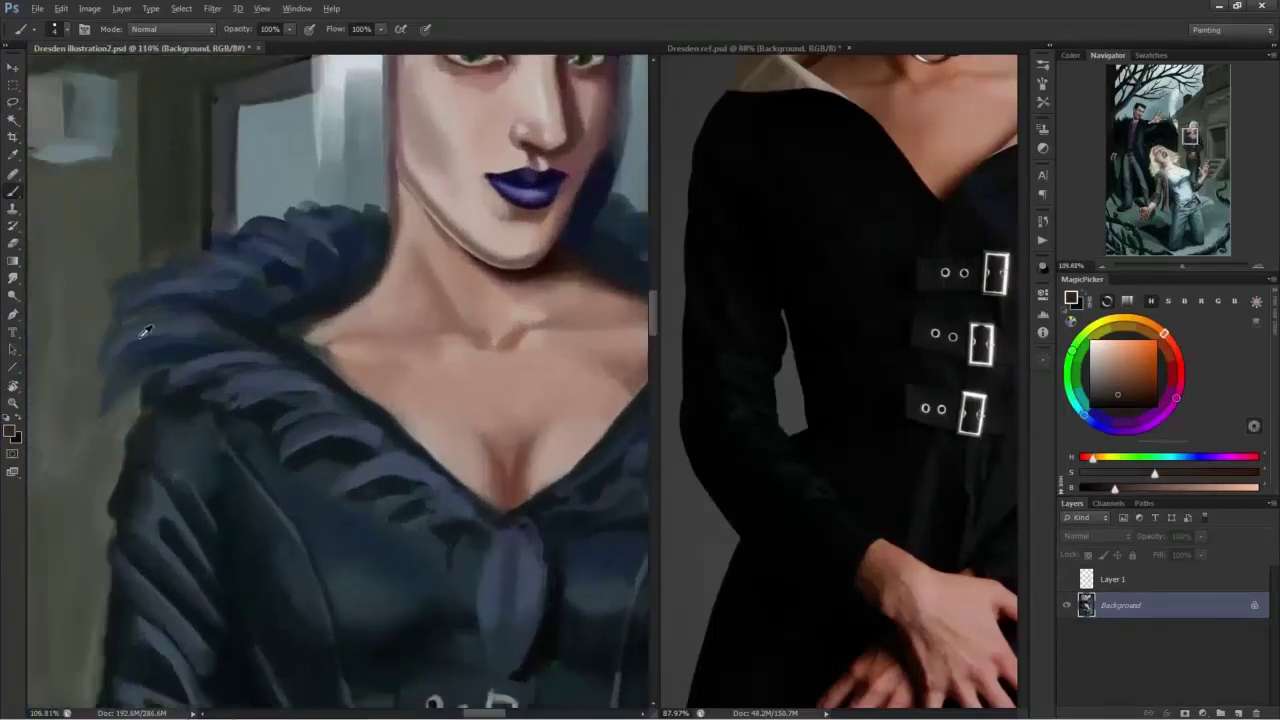
pyautogui.keyDown('alt'); pyautogui.click(145, 330); pyautogui.keyUp('alt')
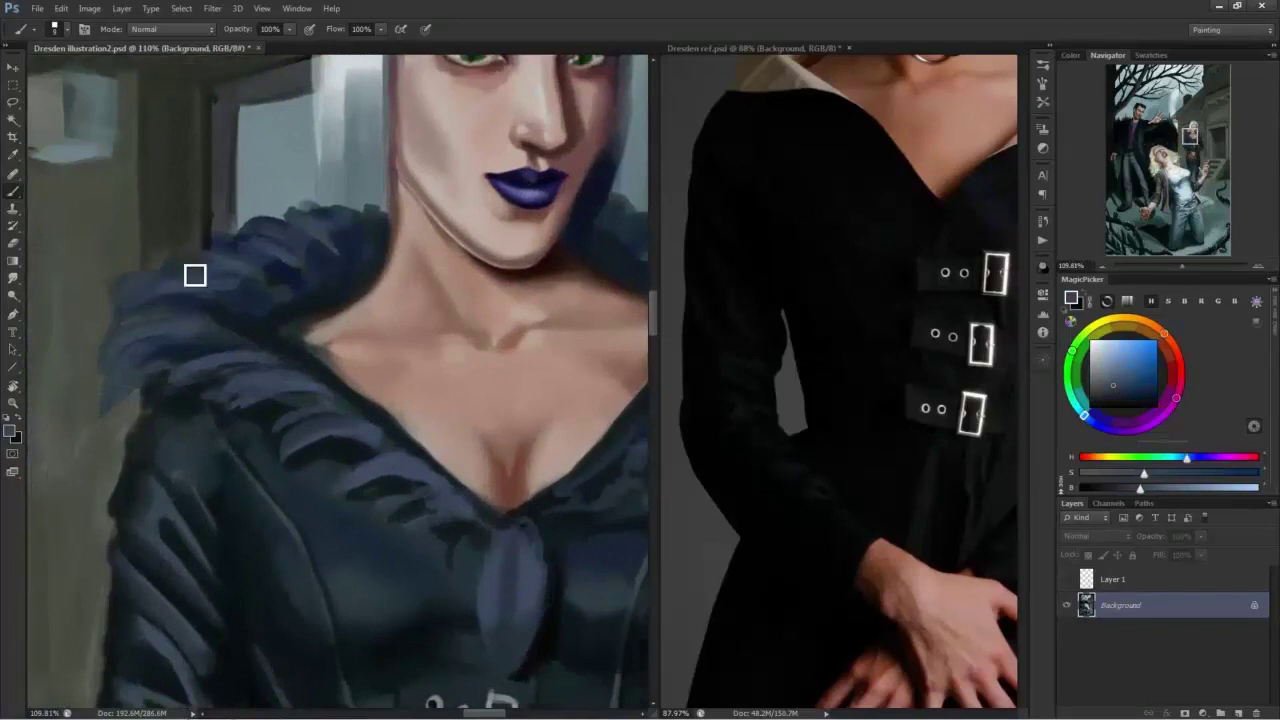
pyautogui.keyDown('alt'); pyautogui.click(220, 362); pyautogui.keyUp('alt')
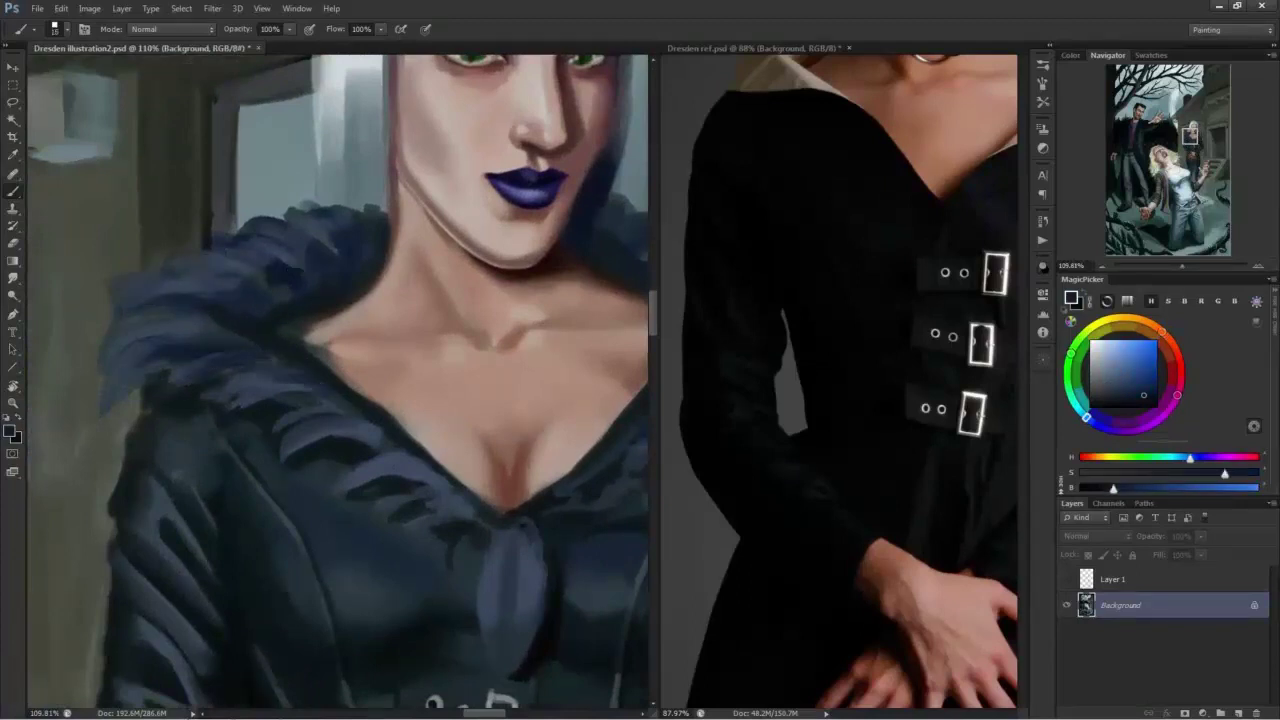
pyautogui.moveTo(273, 386)
pyautogui.mouseDown()
pyautogui.moveTo(312, 394)
pyautogui.moveTo(436, 486)
pyautogui.mouseUp()
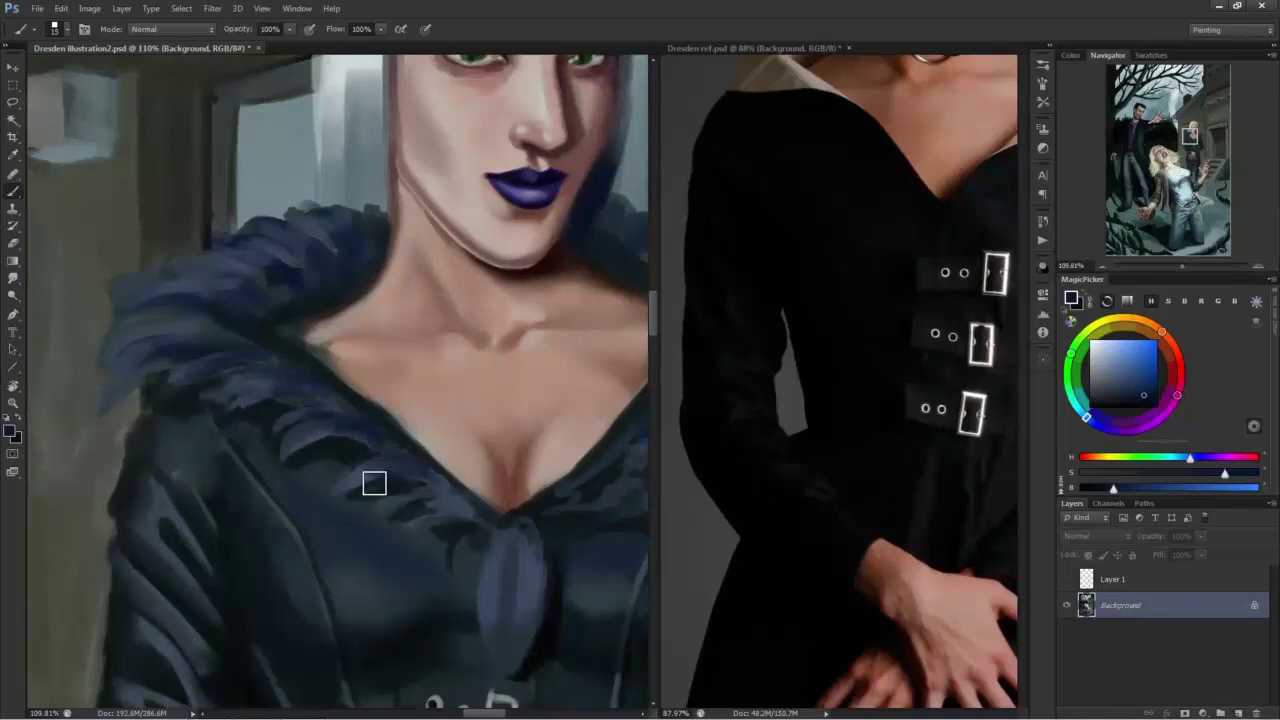
pyautogui.moveTo(546, 556); pyautogui.dragTo(326, 500)
pyautogui.keyDown('alt'); pyautogui.click(154, 436); pyautogui.keyUp('alt')
pyautogui.moveTo(328, 450)
pyautogui.mouseDown()
pyautogui.moveTo(397, 458)
pyautogui.moveTo(357, 438)
pyautogui.moveTo(398, 386)
pyautogui.moveTo(375, 423)
pyautogui.moveTo(424, 433)
pyautogui.moveTo(435, 391)
pyautogui.moveTo(402, 381)
pyautogui.moveTo(524, 375)
pyautogui.moveTo(513, 353)
pyautogui.moveTo(570, 396)
pyautogui.moveTo(453, 336)
pyautogui.moveTo(551, 334)
pyautogui.moveTo(441, 341)
pyautogui.moveTo(525, 365)
pyautogui.moveTo(505, 387)
pyautogui.moveTo(445, 403)
pyautogui.moveTo(456, 394)
pyautogui.moveTo(443, 379)
pyautogui.moveTo(393, 464)
pyautogui.moveTo(440, 417)
pyautogui.moveTo(309, 487)
pyautogui.mouseUp()
# Deepen the ruffle strokes on the opposite side of the collar with sampled dark blue, and save the illustration.
pyautogui.keyDown('alt'); pyautogui.click(453, 337); pyautogui.keyUp('alt')
pyautogui.keyDown('alt'); pyautogui.click(441, 341); pyautogui.keyUp('alt')
pyautogui.moveTo(300, 440); pyautogui.dragTo(243, 526)
pyautogui.moveTo(285, 320)
pyautogui.mouseDown()
pyautogui.moveTo(349, 423)
pyautogui.moveTo(334, 446)
pyautogui.moveTo(326, 420)
pyautogui.mouseUp()
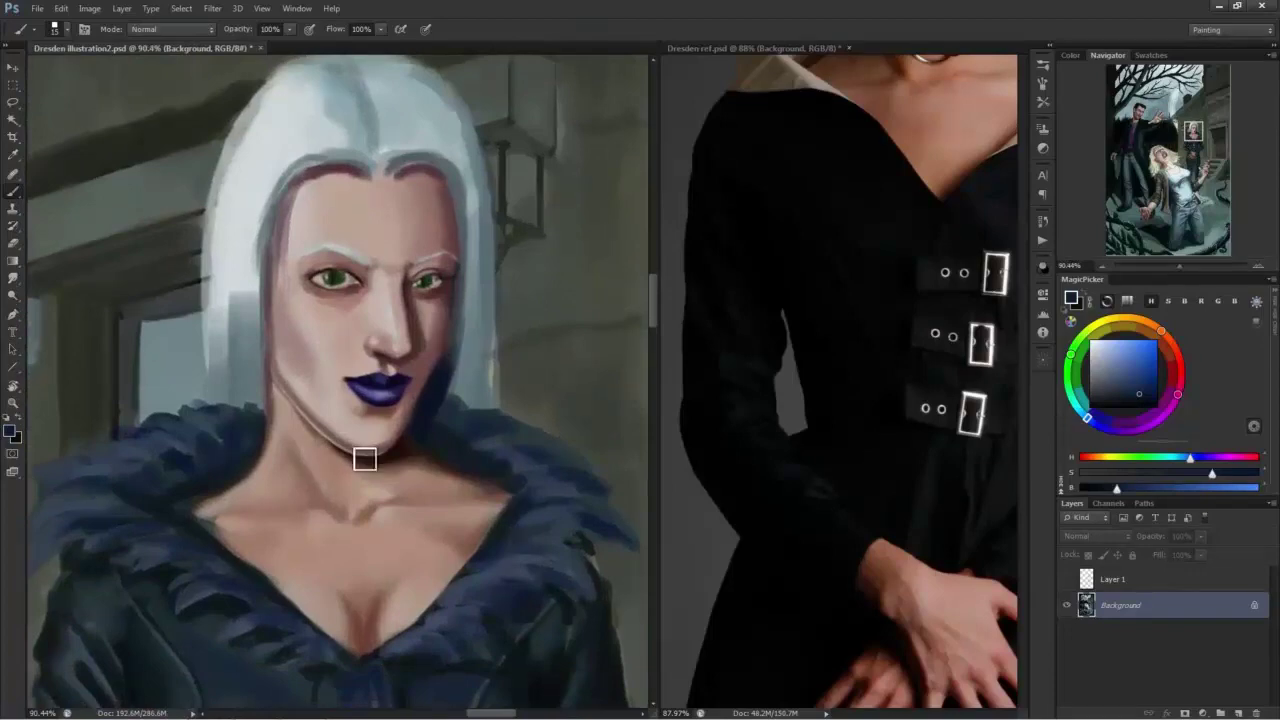
pyautogui.click(37, 8)
pyautogui.click(52, 200)
# Soften the dark blue hair shadow beside the woman's jaw with sampled grey-blue and dark blue.
pyautogui.keyDown('alt'); pyautogui.click(445, 385); pyautogui.keyUp('alt')
pyautogui.moveTo(458, 395); pyautogui.dragTo(452, 382)
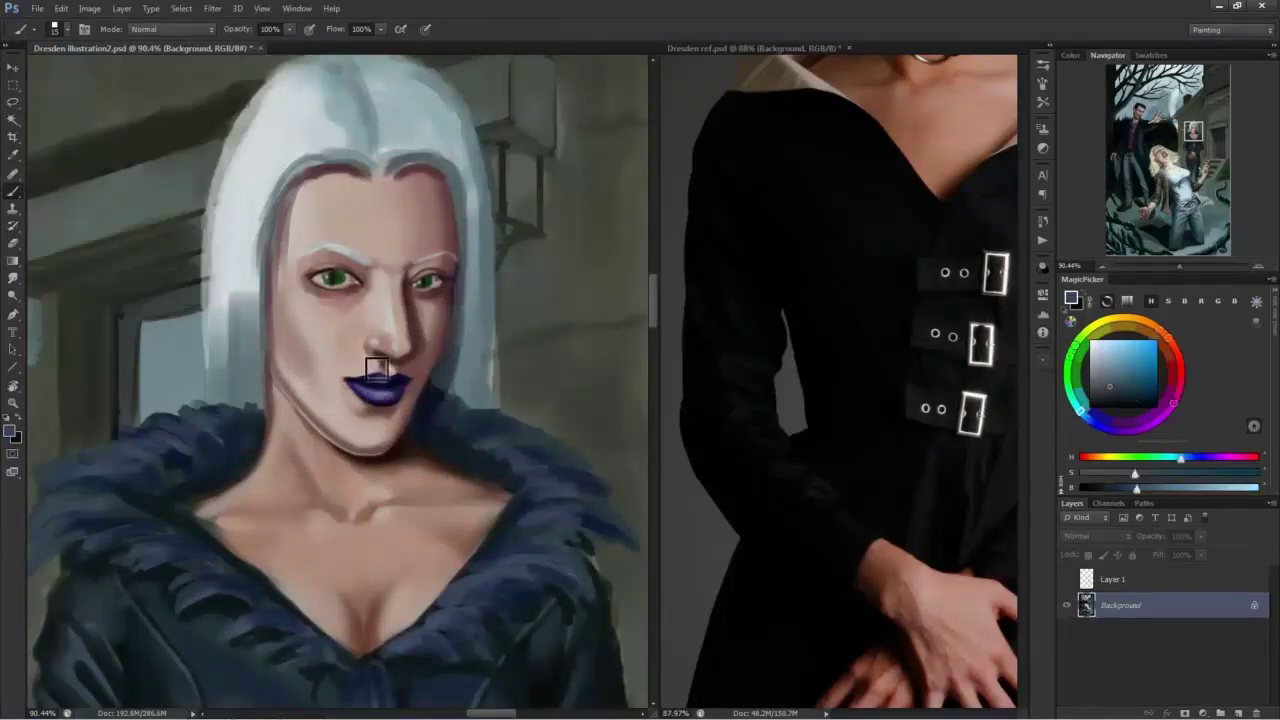
pyautogui.keyDown('alt'); pyautogui.click(434, 449); pyautogui.keyUp('alt')
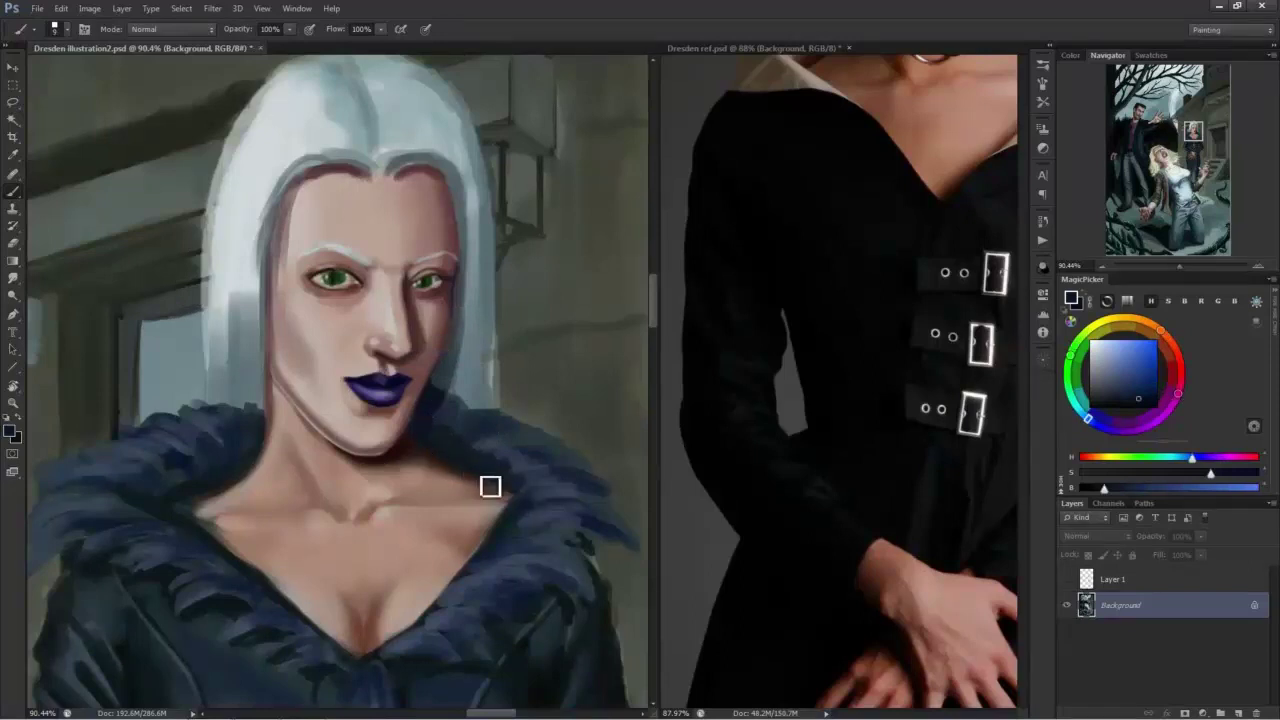
# Extend and clean the pointed corner where the woman's shoulder skin meets the collar, using sampled skin and shadow tones.
pyautogui.keyDown('alt'); pyautogui.click(206, 508); pyautogui.keyUp('alt')
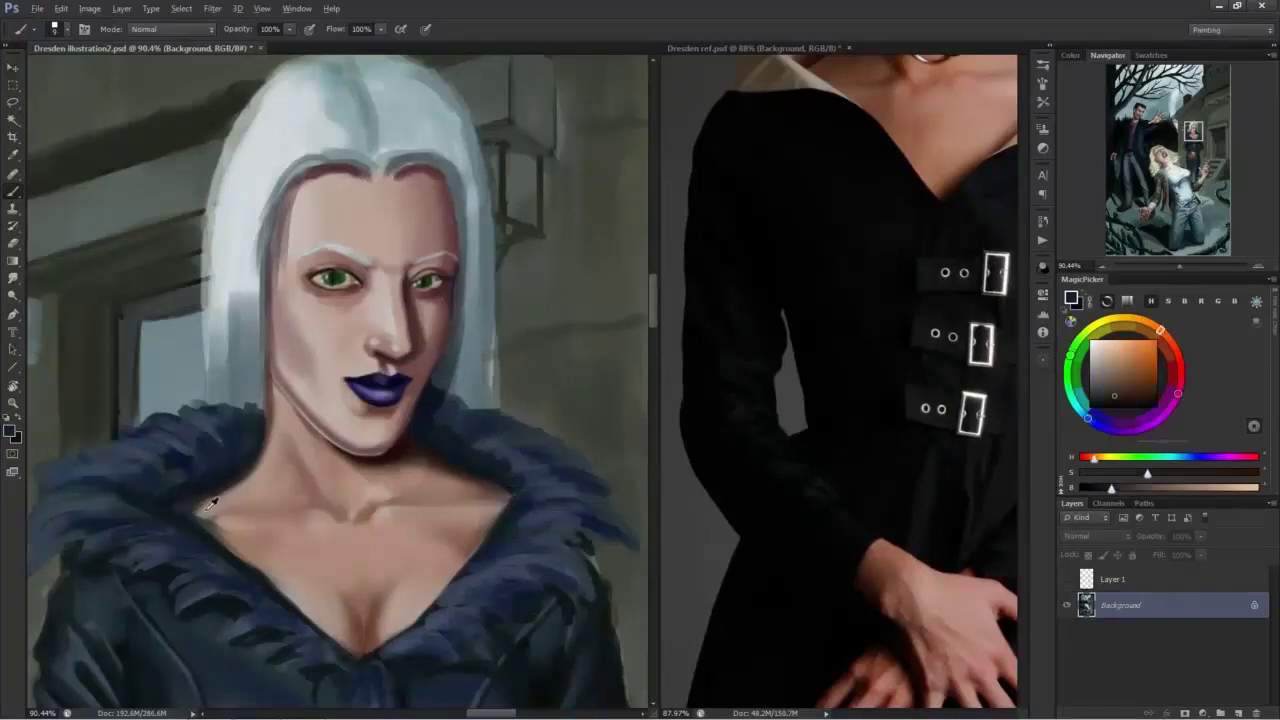
pyautogui.keyDown('alt'); pyautogui.click(221, 520); pyautogui.keyUp('alt')
pyautogui.keyDown('alt'); pyautogui.click(227, 508); pyautogui.keyUp('alt')
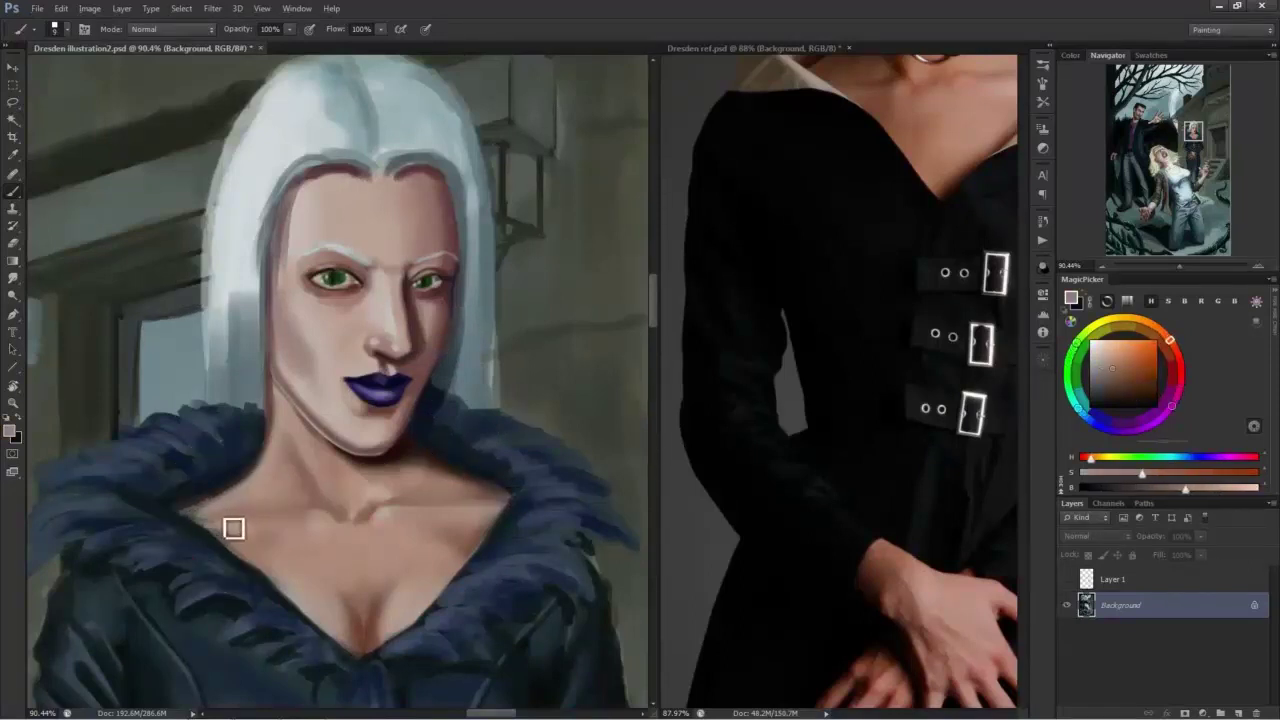
pyautogui.keyDown('alt'); pyautogui.click(198, 517); pyautogui.keyUp('alt')
pyautogui.keyDown('alt'); pyautogui.click(204, 495); pyautogui.keyUp('alt')
pyautogui.keyDown('alt'); pyautogui.click(170, 502); pyautogui.keyUp('alt')
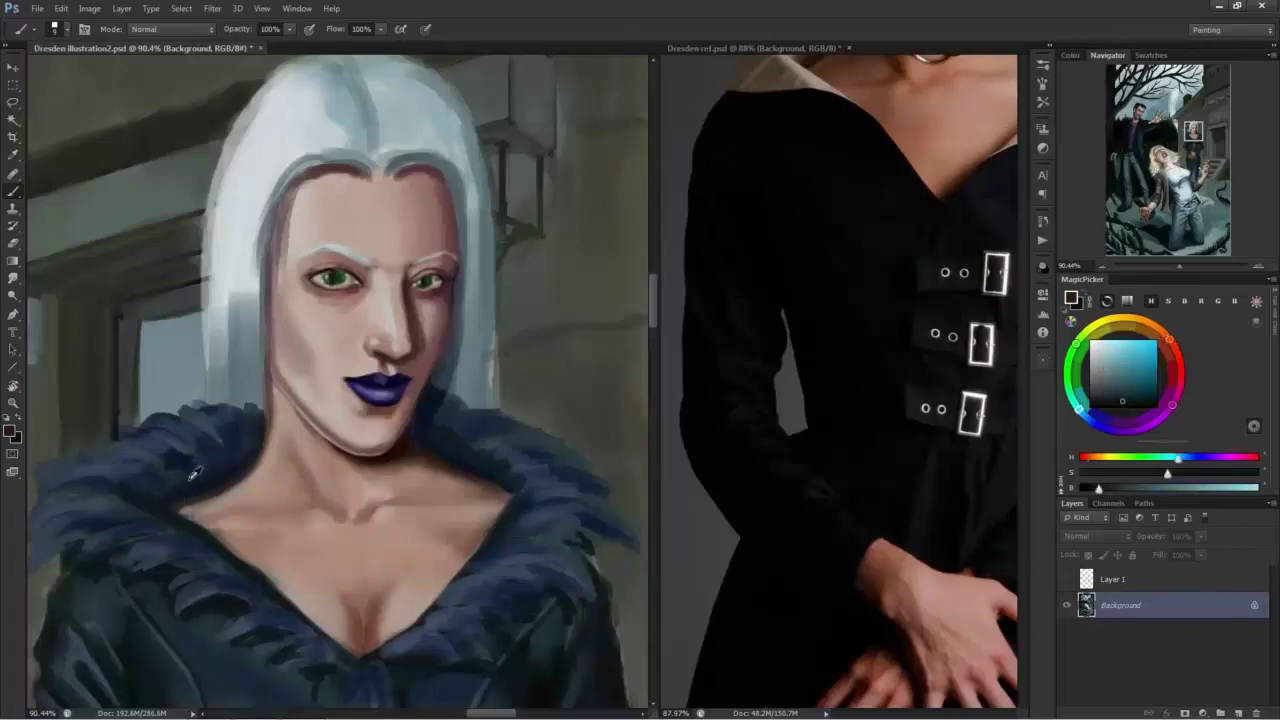
# Touch up the eyelets of the coat's uppermost buckle strap with sampled near-black and light grey.
pyautogui.scroll(-3, 204, 519)
pyautogui.scroll(-2, 204, 519)
pyautogui.scroll(2, 230, 530)
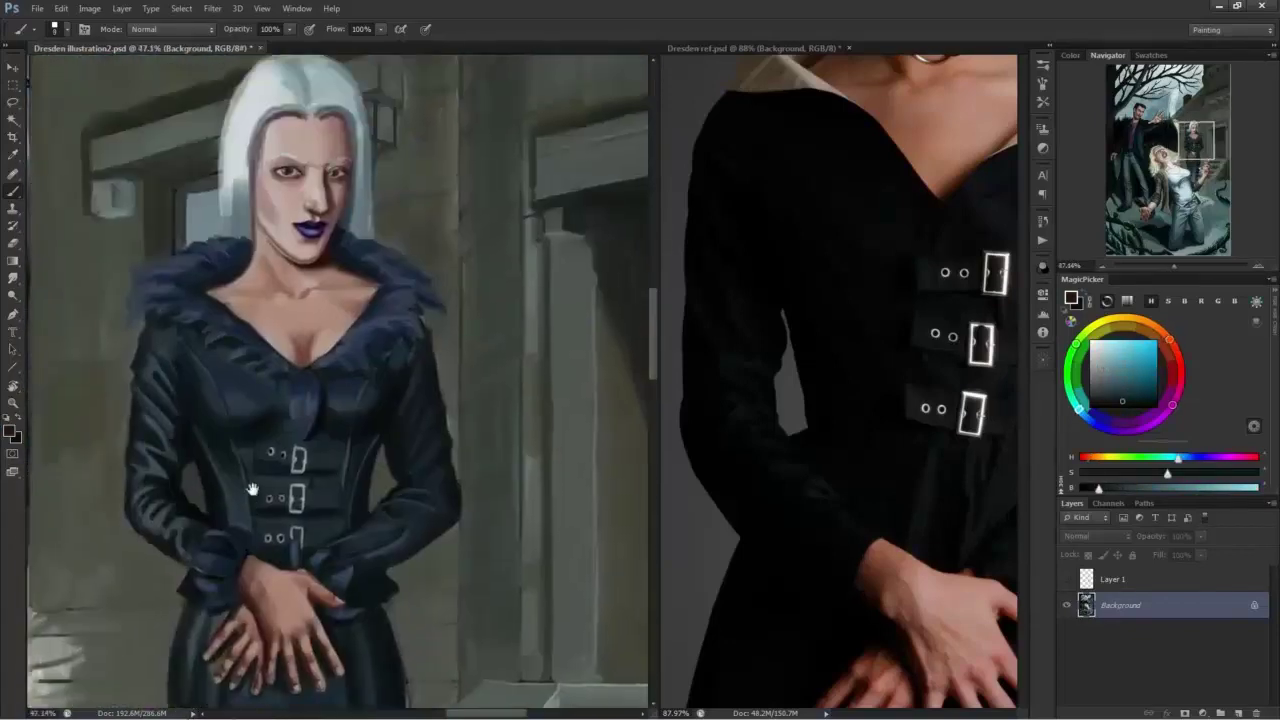
pyautogui.scroll(-2, 250, 540)
pyautogui.scroll(7, 260, 549)
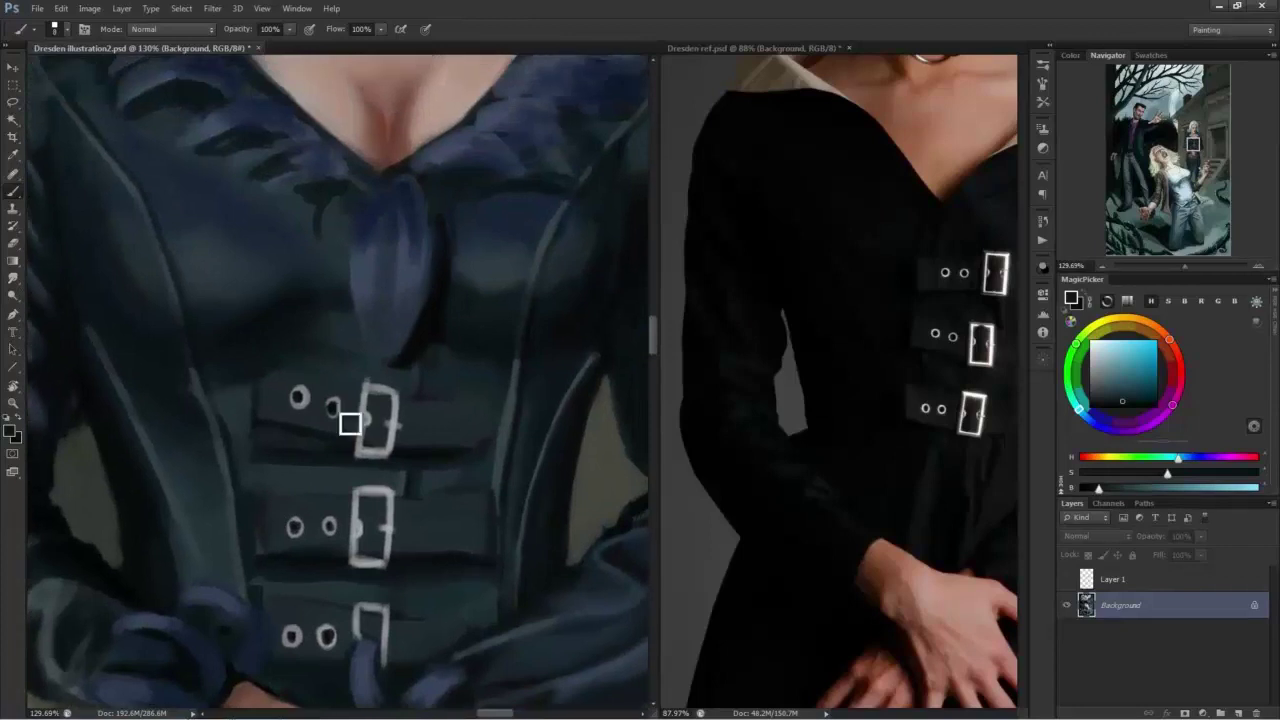
pyautogui.keyDown('alt'); pyautogui.click(338, 418); pyautogui.keyUp('alt')
pyautogui.moveTo(336, 410); pyautogui.dragTo(303, 409)
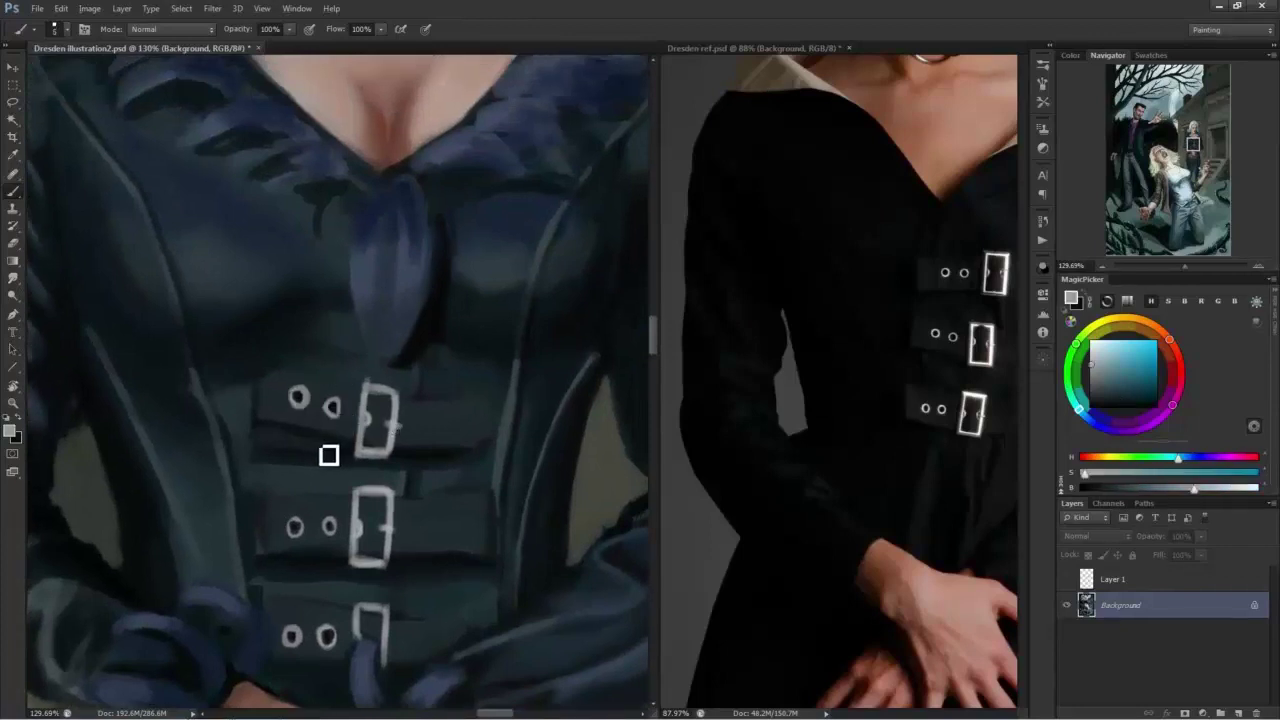
# Paint sampled pale grey around the house's roof corner near the man's raised hand, using a larger brush.
pyautogui.scroll(-4, 332, 383)
pyautogui.scroll(2, 295, 527)
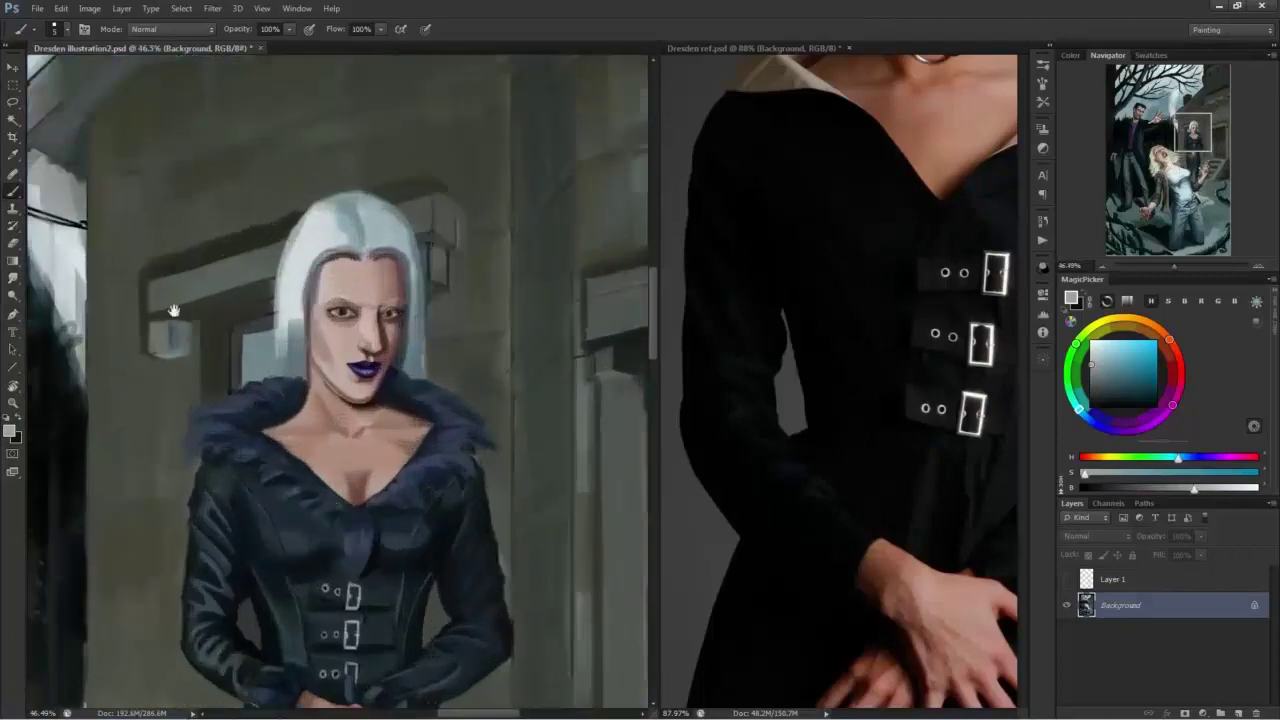
pyautogui.moveTo(171, 309); pyautogui.dragTo(443, 512)
pyautogui.keyDown('alt'); pyautogui.click(370, 441); pyautogui.keyUp('alt')
pyautogui.press(']')
pyautogui.press(']')
pyautogui.press(']')
pyautogui.press(']')
pyautogui.press(']')
pyautogui.press(']')
pyautogui.moveTo(362, 414)
pyautogui.mouseDown()
pyautogui.moveTo(331, 423)
pyautogui.moveTo(300, 410)
pyautogui.mouseUp()
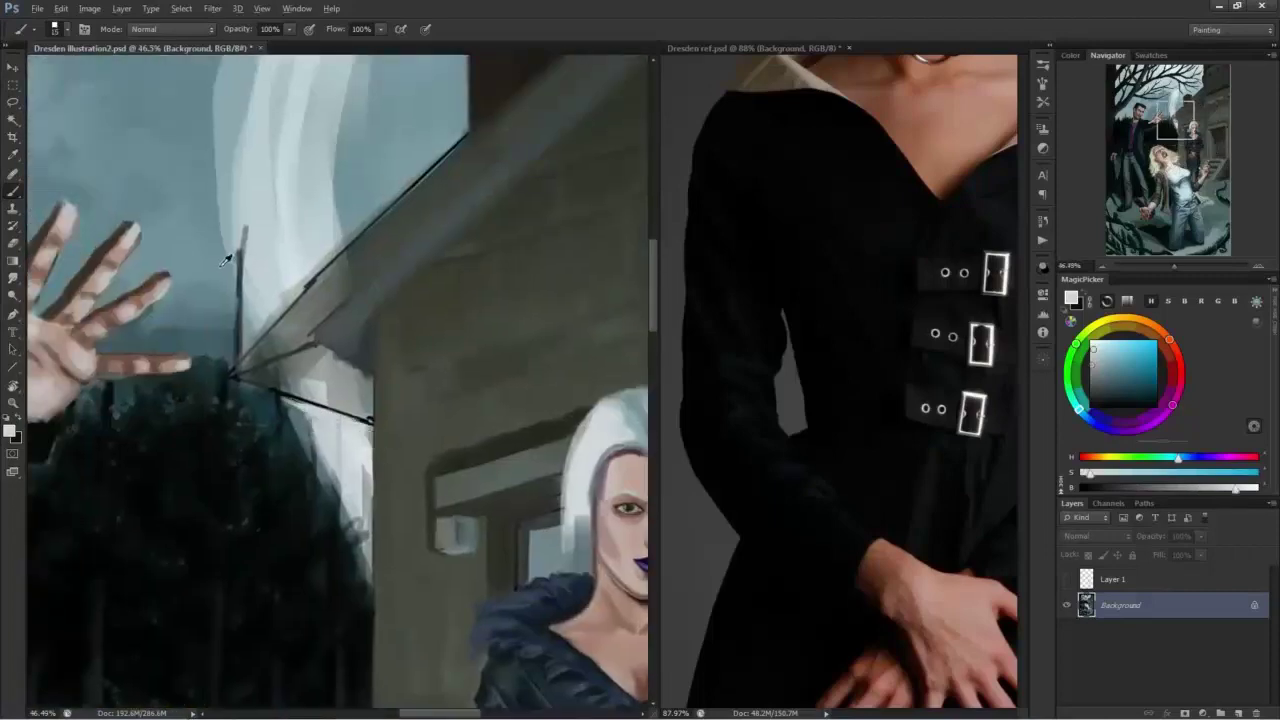
# Shade the triangular underside of the roof corner and repaint the sloping eave with sampled dark grey-green tones.
pyautogui.keyDown('alt'); pyautogui.click(251, 386); pyautogui.keyUp('alt')
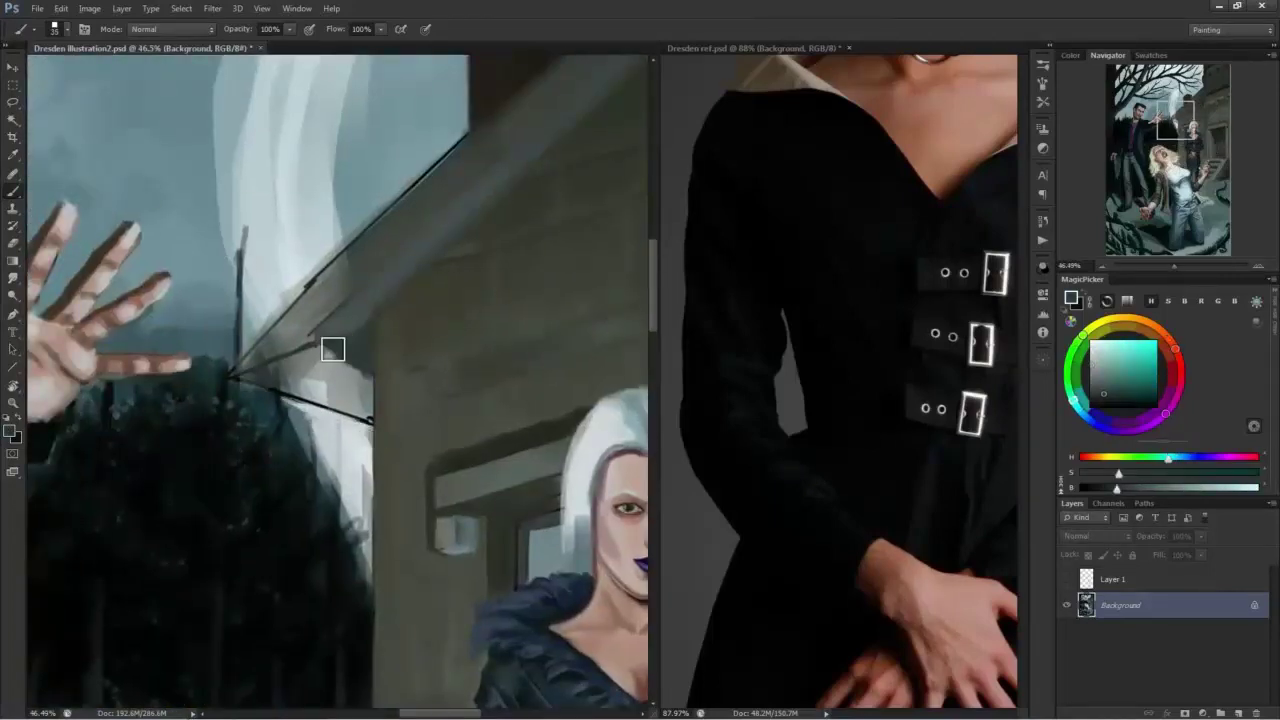
pyautogui.moveTo(333, 349)
pyautogui.mouseDown()
pyautogui.moveTo(375, 395)
pyautogui.moveTo(367, 423)
pyautogui.moveTo(315, 388)
pyautogui.moveTo(361, 376)
pyautogui.moveTo(365, 406)
pyautogui.mouseUp()
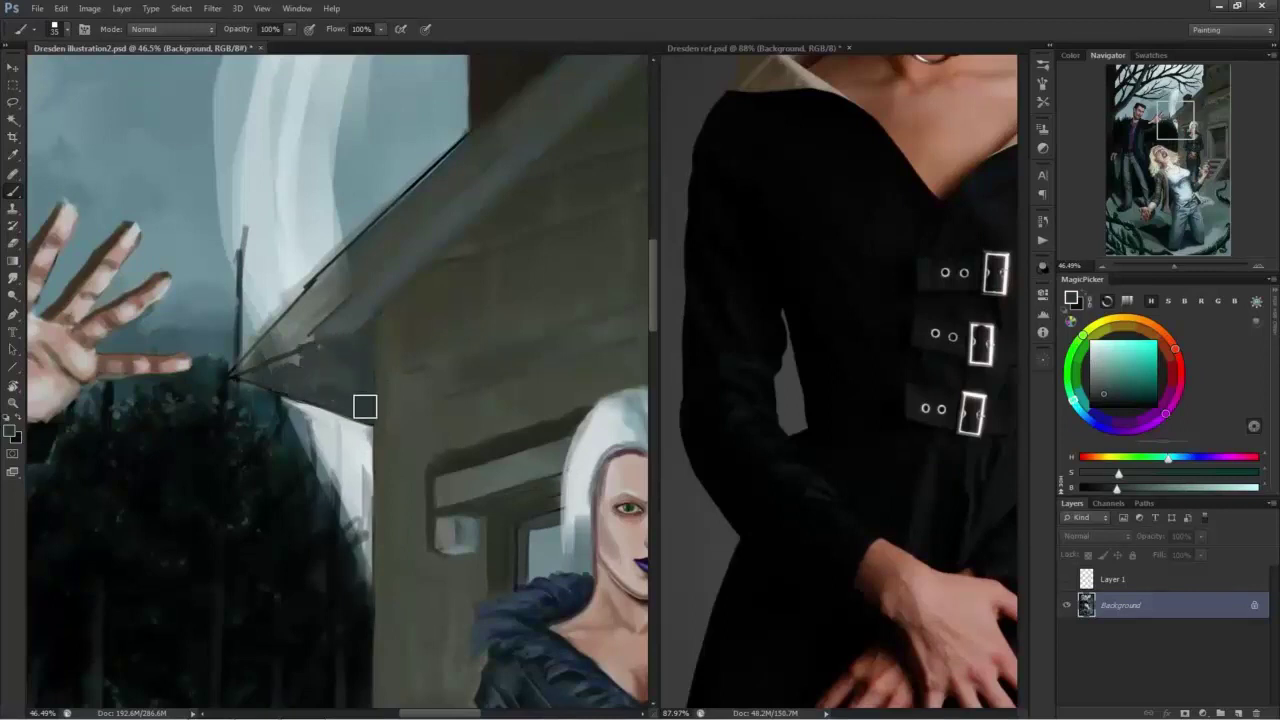
pyautogui.keyDown('alt'); pyautogui.click(381, 228); pyautogui.keyUp('alt')
pyautogui.moveTo(321, 299)
pyautogui.mouseDown()
pyautogui.moveTo(359, 271)
pyautogui.moveTo(306, 341)
pyautogui.moveTo(330, 311)
pyautogui.moveTo(257, 367)
pyautogui.mouseUp()
pyautogui.moveTo(468, 154)
pyautogui.mouseDown()
pyautogui.moveTo(400, 216)
pyautogui.moveTo(272, 494)
pyautogui.mouseUp()
pyautogui.keyDown('alt'); pyautogui.click(465, 173); pyautogui.keyUp('alt')
pyautogui.keyDown('alt'); pyautogui.click(351, 378); pyautogui.keyUp('alt')
# Paint a brick pattern of thin mortar lines on both faces of the chimney with sampled grey-green.
pyautogui.scroll(5, 295, 347)
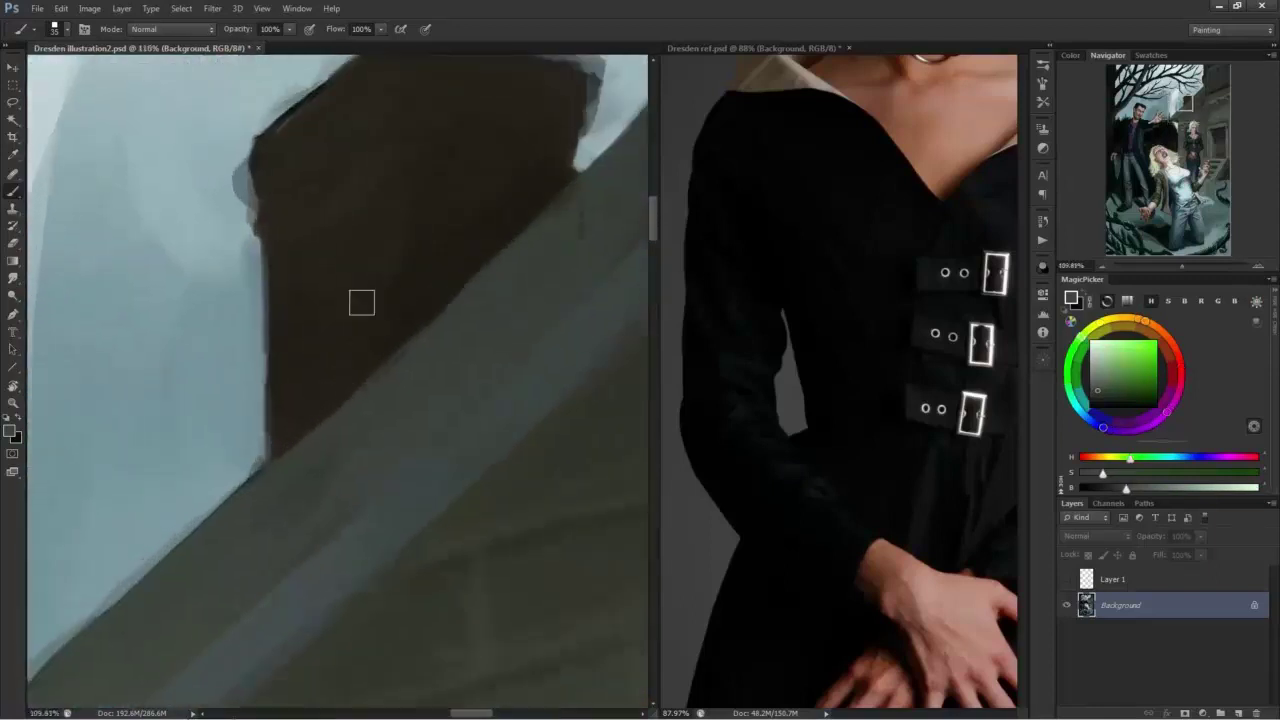
pyautogui.keyDown('alt'); pyautogui.click(310, 391); pyautogui.keyUp('alt')
pyautogui.keyDown('alt'); pyautogui.click(561, 225); pyautogui.keyUp('alt')
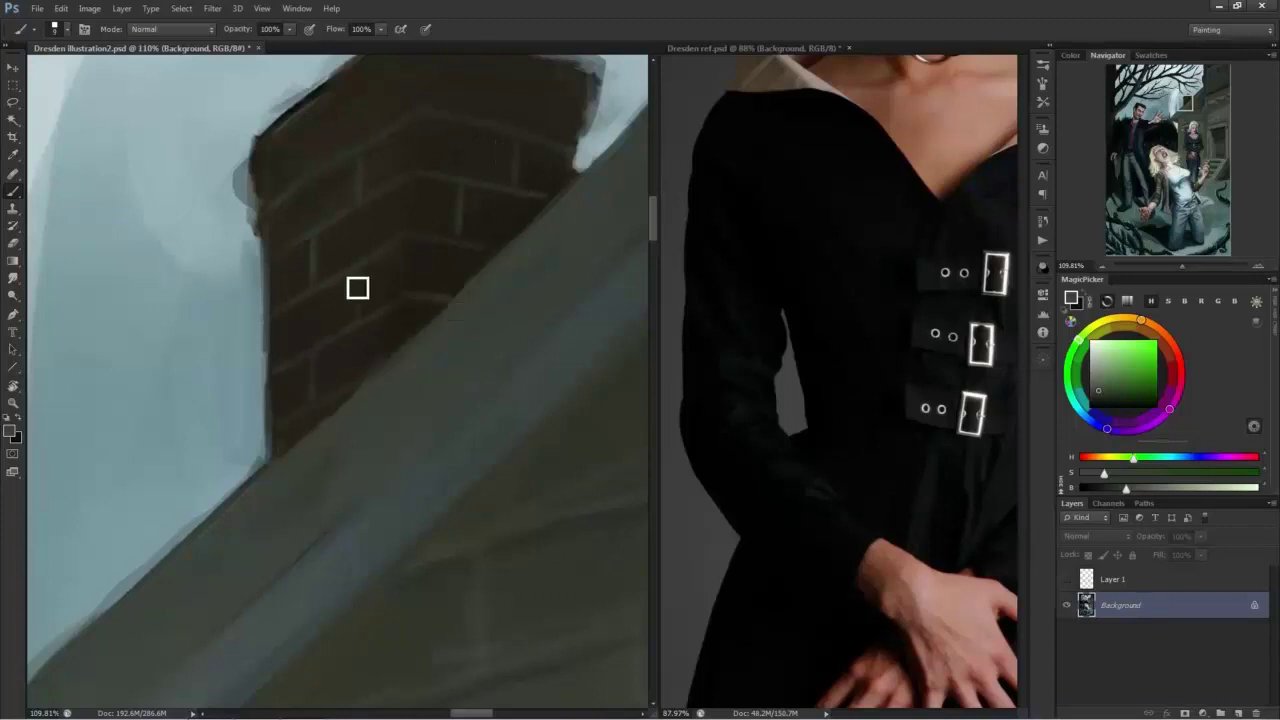
pyautogui.moveTo(422, 304)
pyautogui.mouseDown()
pyautogui.moveTo(369, 317)
pyautogui.moveTo(376, 367)
pyautogui.mouseUp()
# Refine the chimney's corner, upper bricks and outer edge with a smaller brush and sampled dark browns.
pyautogui.keyDown('alt'); pyautogui.click(378, 154); pyautogui.keyUp('alt')
pyautogui.press('[')
pyautogui.press('[')
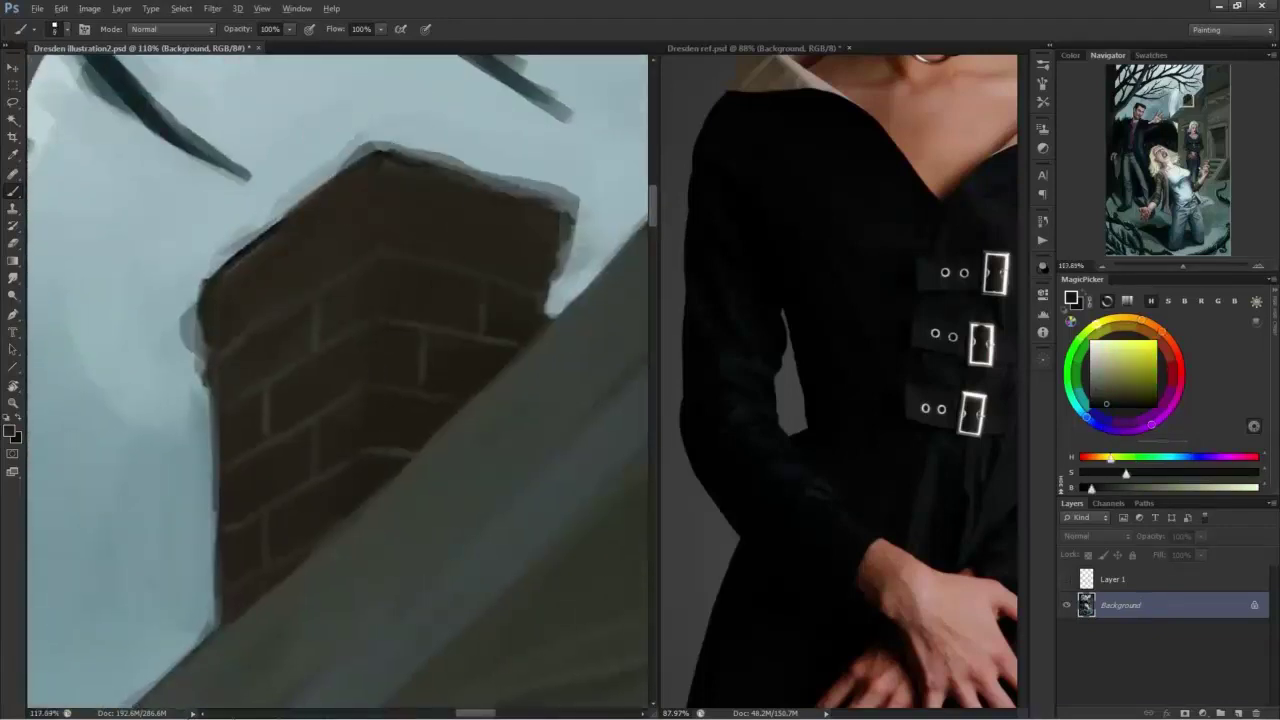
pyautogui.keyDown('alt'); pyautogui.click(414, 257); pyautogui.keyUp('alt')
pyautogui.keyDown('alt'); pyautogui.click(481, 312); pyautogui.keyUp('alt')
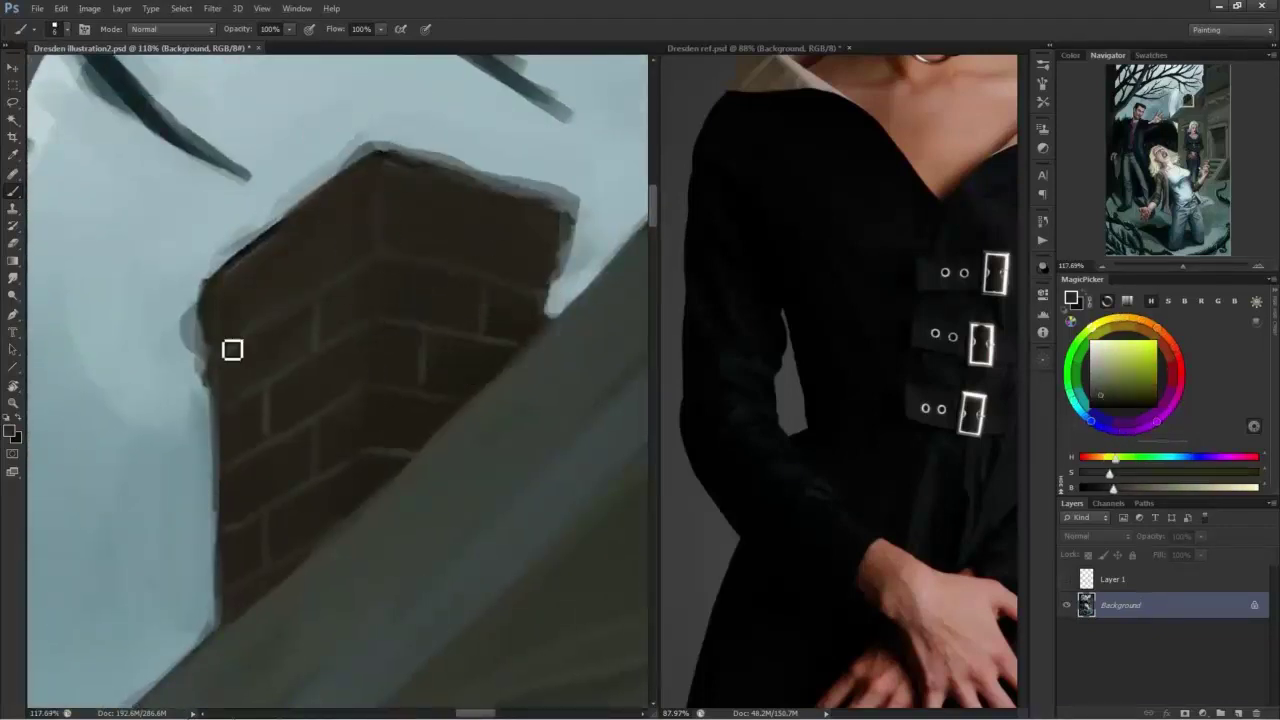
pyautogui.keyDown('alt'); pyautogui.click(201, 330); pyautogui.keyUp('alt')
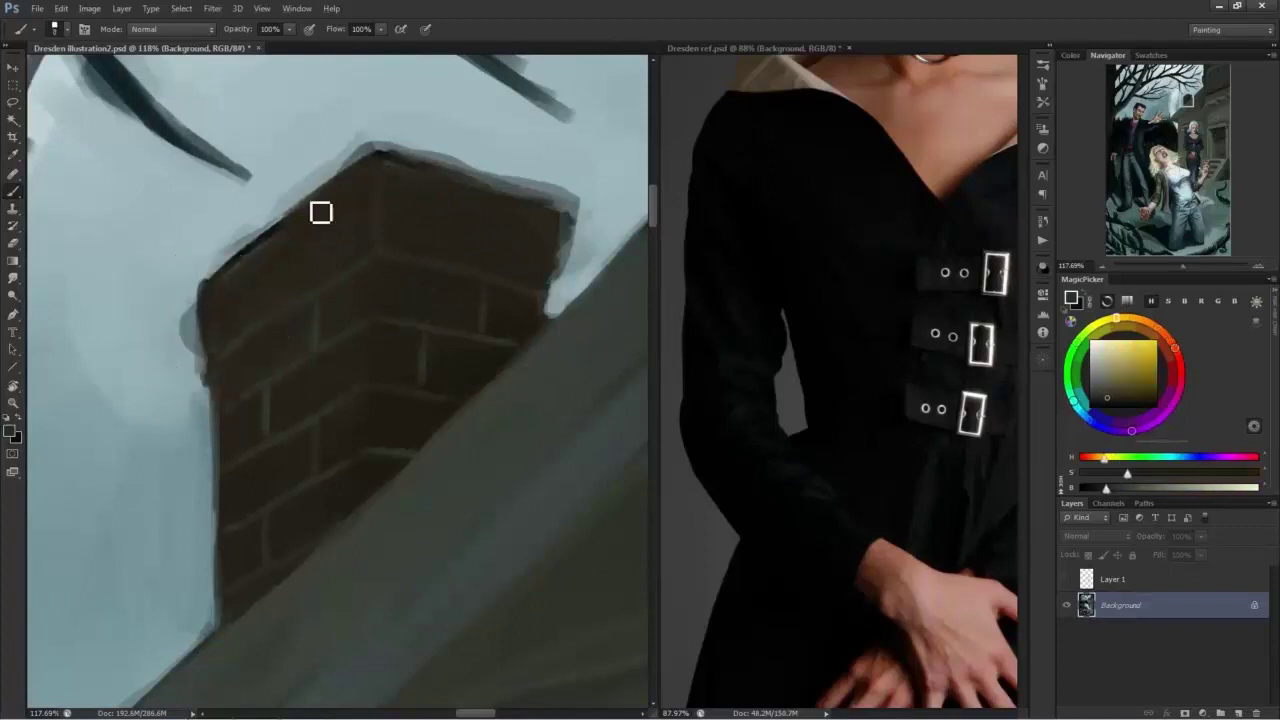
# Clean up the chimney's outline by painting sampled pale sky blue along its upper and side edges.
pyautogui.keyDown('alt'); pyautogui.click(499, 138); pyautogui.keyUp('alt')
pyautogui.moveTo(380, 141)
pyautogui.mouseDown()
pyautogui.moveTo(574, 197)
pyautogui.moveTo(570, 264)
pyautogui.mouseUp()
pyautogui.moveTo(572, 201); pyautogui.dragTo(576, 250)
pyautogui.moveTo(368, 143)
pyautogui.mouseDown()
pyautogui.moveTo(283, 186)
pyautogui.moveTo(240, 232)
pyautogui.mouseUp()
pyautogui.moveTo(175, 287); pyautogui.dragTo(203, 410)
# Paint dark curling tendrils over the sketched loops of the thorny vine beside the kneeling woman, using sampled dark green.
pyautogui.scroll(-15, 168, 293)
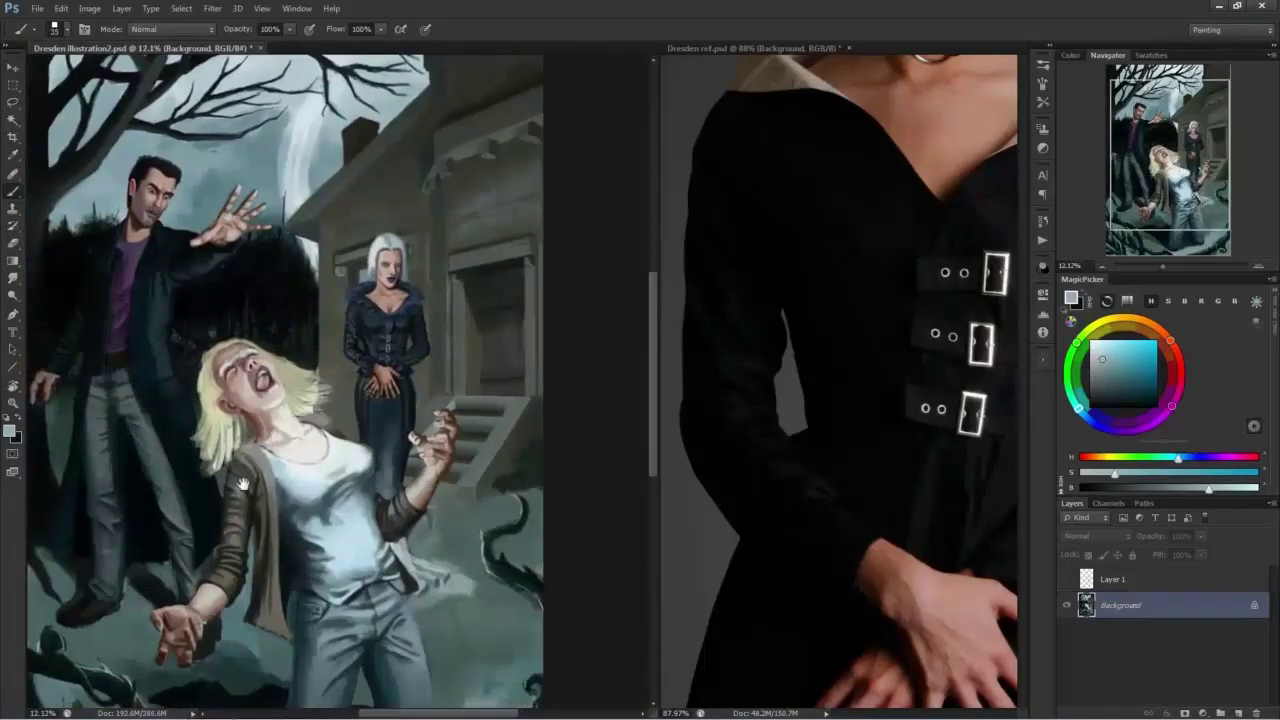
pyautogui.moveTo(183, 582); pyautogui.dragTo(240, 458)
pyautogui.scroll(5, 383, 420)
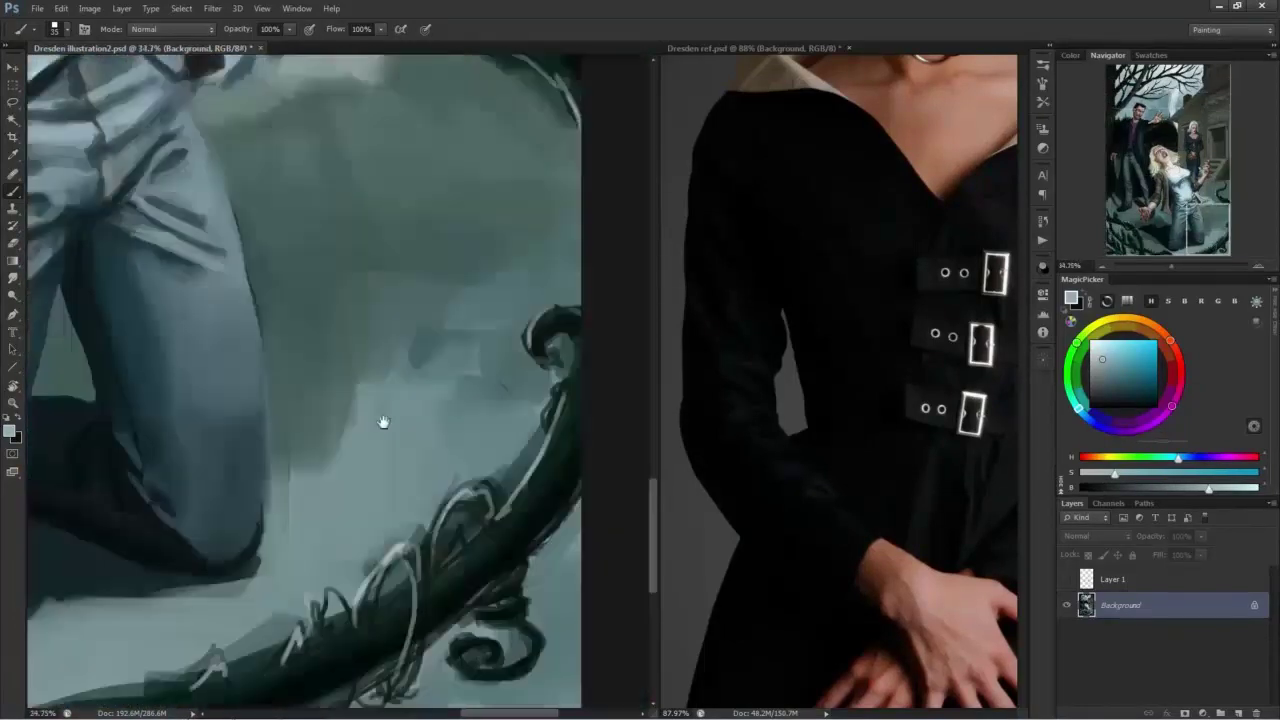
pyautogui.moveTo(456, 520)
pyautogui.mouseDown()
pyautogui.moveTo(430, 549)
pyautogui.moveTo(470, 518)
pyautogui.moveTo(482, 444)
pyautogui.moveTo(474, 480)
pyautogui.moveTo(443, 496)
pyautogui.moveTo(420, 581)
pyautogui.moveTo(353, 591)
pyautogui.moveTo(396, 552)
pyautogui.moveTo(348, 606)
pyautogui.mouseUp()
pyautogui.keyDown('alt'); pyautogui.click(476, 482); pyautogui.keyUp('alt')
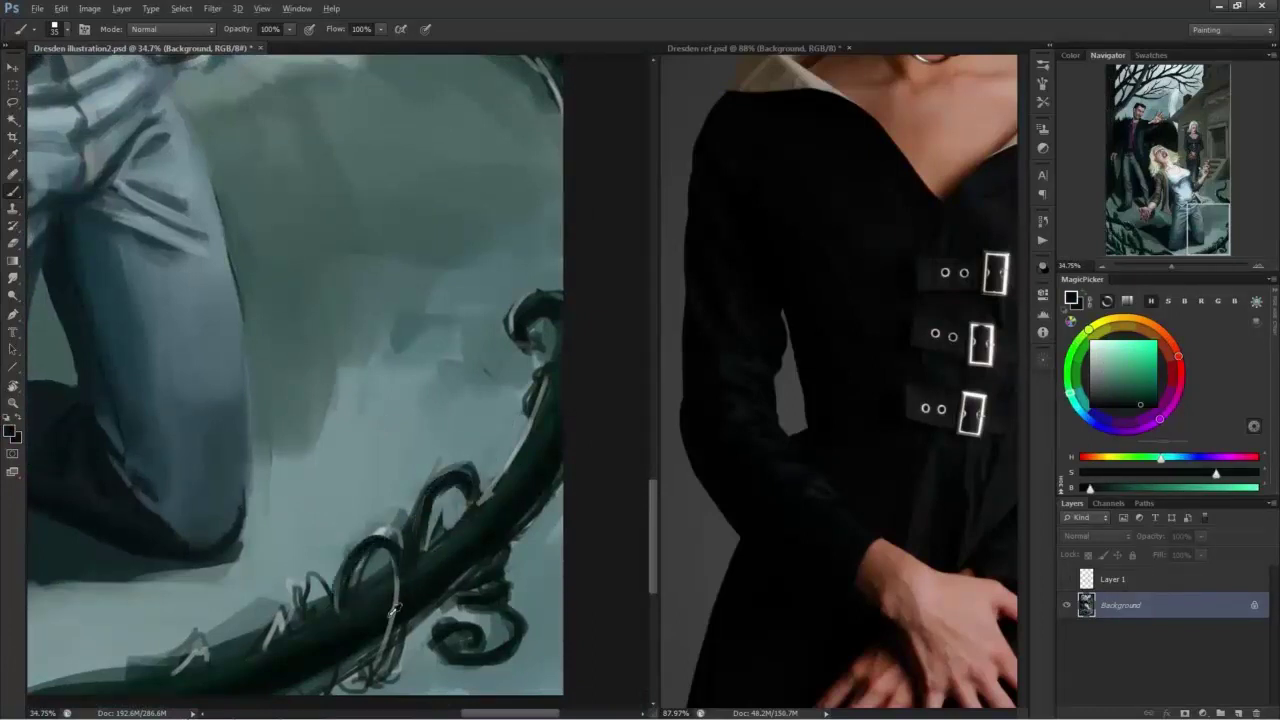
pyautogui.keyDown('alt'); pyautogui.click(384, 538); pyautogui.keyUp('alt')
# Add thin pale grey highlights to the thorny vine and its tendrils with a smaller brush.
pyautogui.press('[')
pyautogui.press('[')
pyautogui.press('[')
pyautogui.press('[')
pyautogui.keyDown('alt'); pyautogui.click(387, 528); pyautogui.keyUp('alt')
pyautogui.moveTo(350, 552)
pyautogui.mouseDown()
pyautogui.moveTo(385, 475)
pyautogui.moveTo(344, 542)
pyautogui.moveTo(344, 598)
pyautogui.moveTo(430, 523)
pyautogui.moveTo(404, 484)
pyautogui.mouseUp()
pyautogui.moveTo(330, 509); pyautogui.dragTo(440, 558)
# Clean up the outline and sleeve edge of the man's lowered hand with sampled skin, coat and background darks.
pyautogui.moveTo(352, 484); pyautogui.dragTo(315, 491)
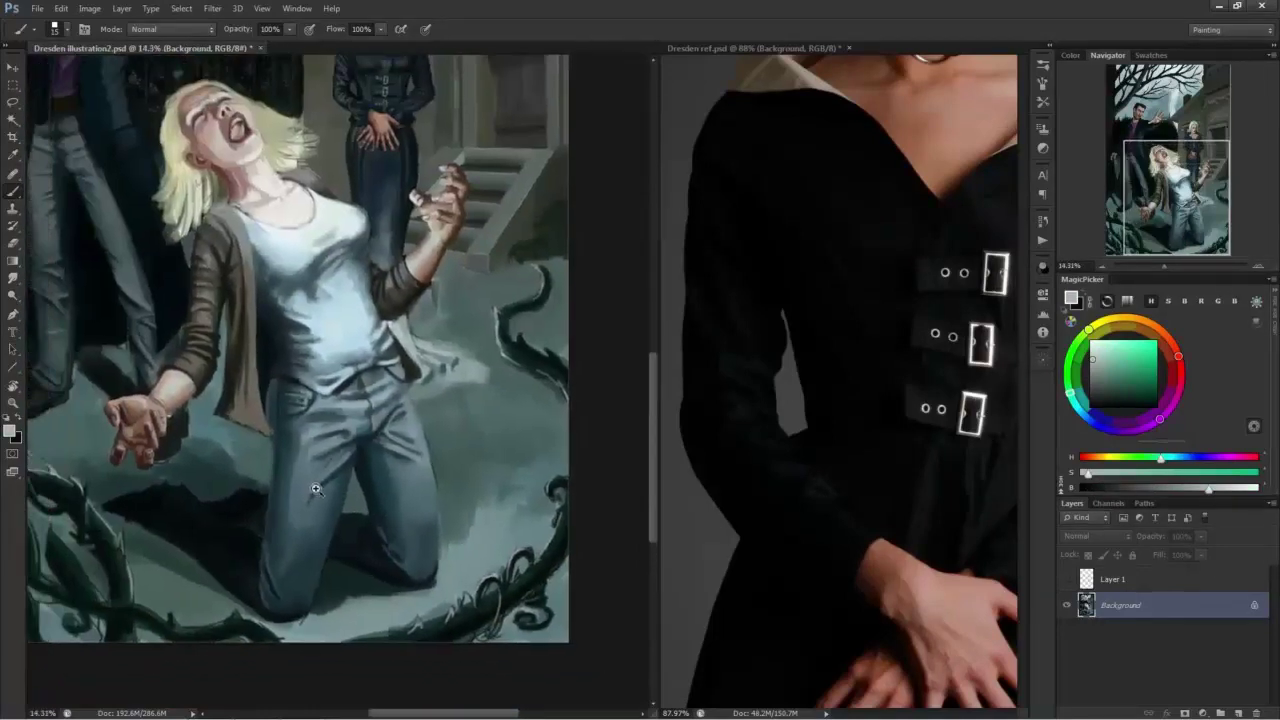
pyautogui.moveTo(327, 445); pyautogui.dragTo(282, 398)
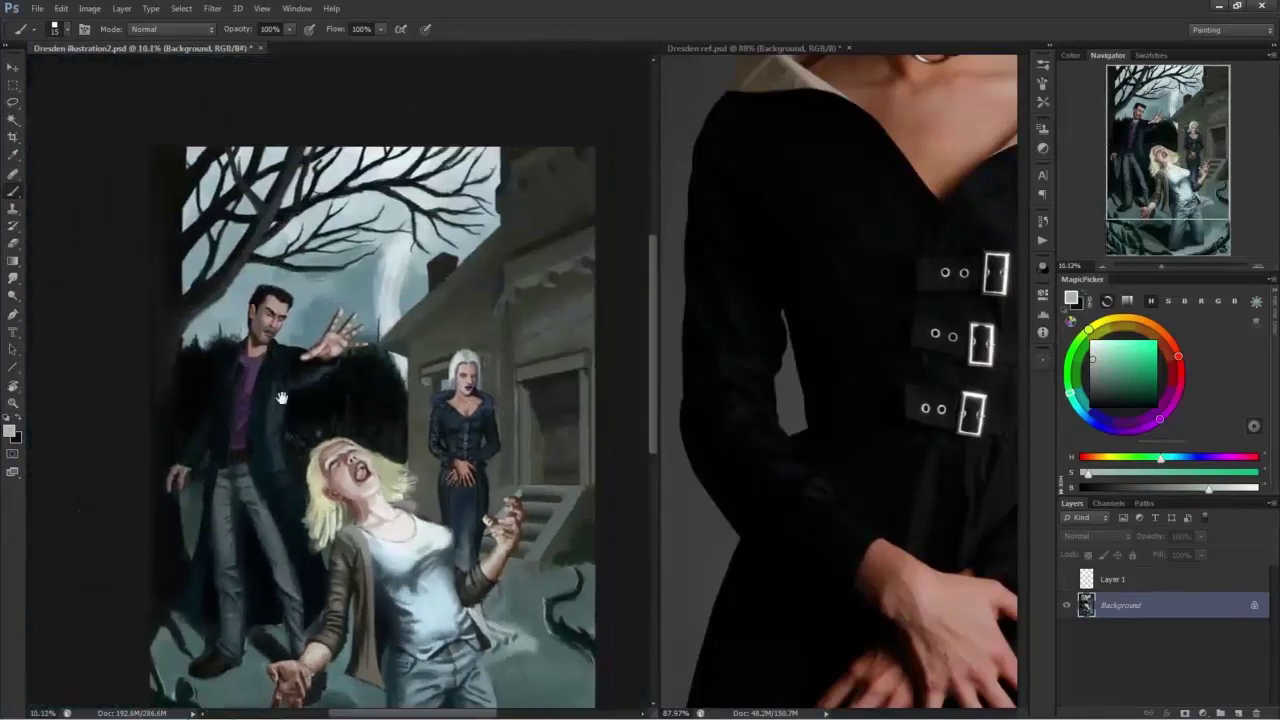
pyautogui.scroll(8, 278, 430)
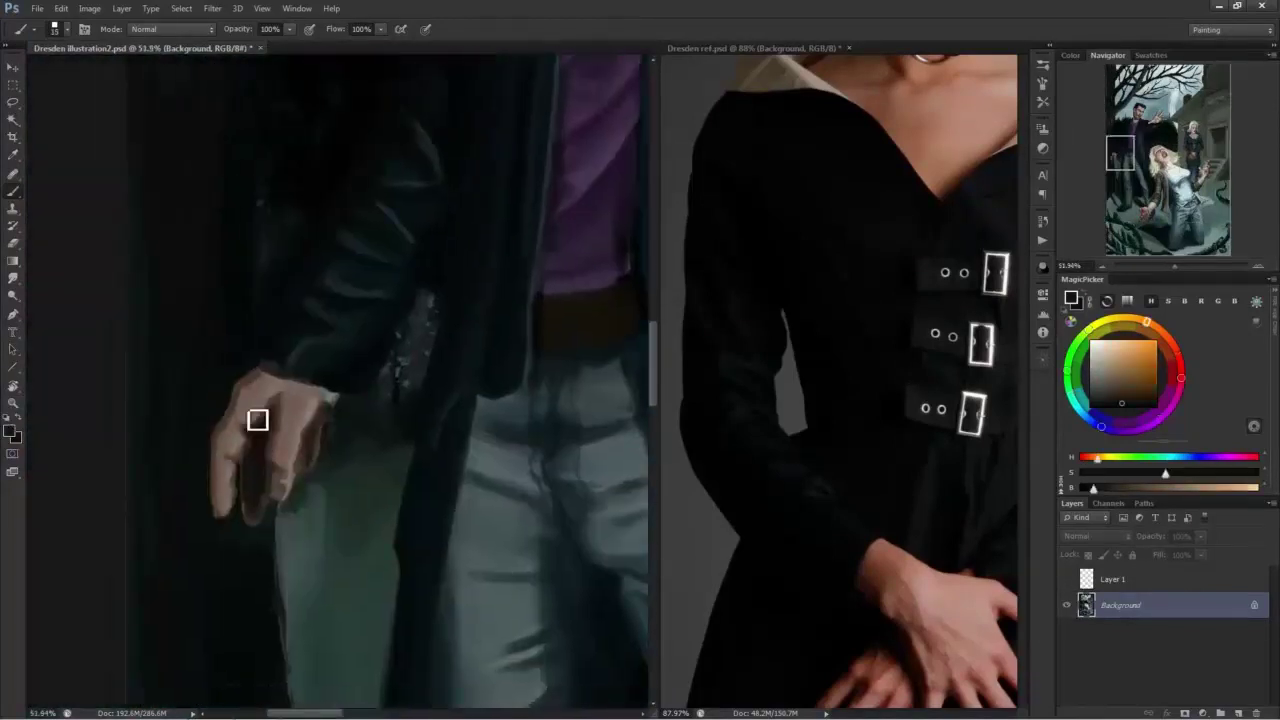
pyautogui.keyDown('alt'); pyautogui.click(276, 416); pyautogui.keyUp('alt')
pyautogui.keyDown('alt'); pyautogui.click(302, 354); pyautogui.keyUp('alt')
pyautogui.moveTo(276, 370)
pyautogui.mouseDown()
pyautogui.moveTo(298, 384)
pyautogui.moveTo(263, 377)
pyautogui.mouseUp()
pyautogui.keyDown('alt'); pyautogui.click(202, 460); pyautogui.keyUp('alt')
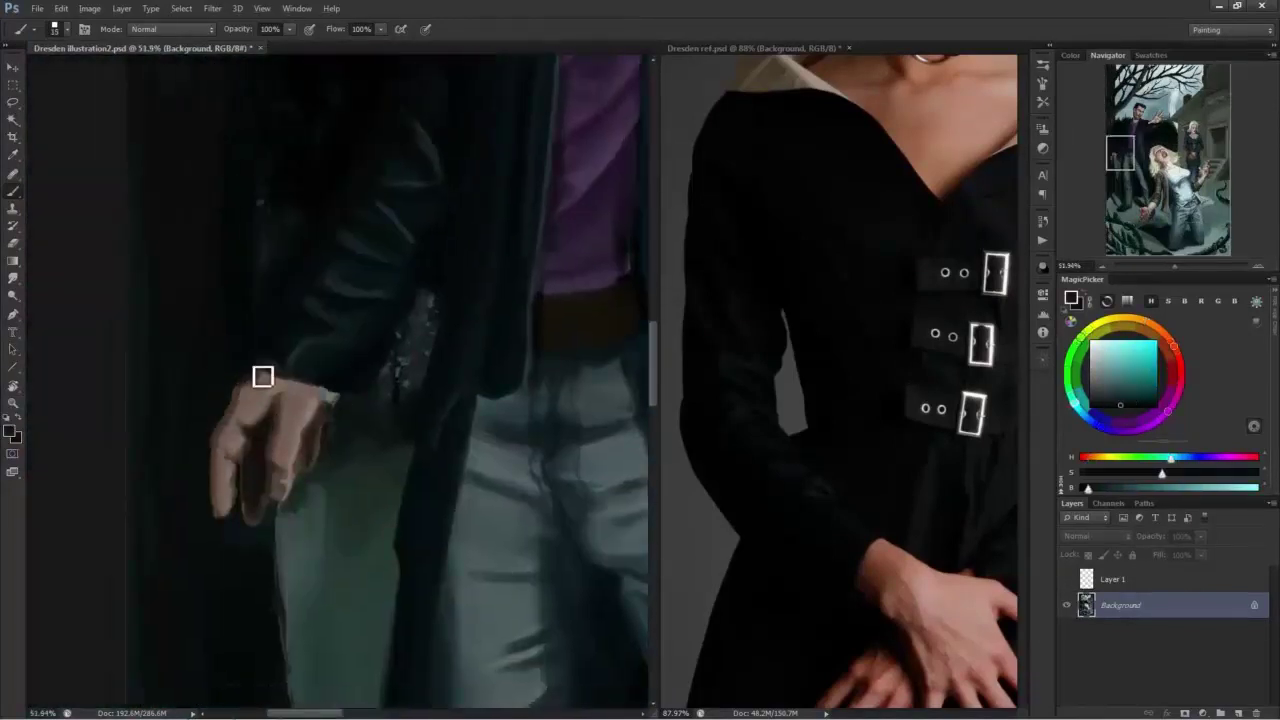
pyautogui.keyDown('alt'); pyautogui.click(258, 556); pyautogui.keyUp('alt')
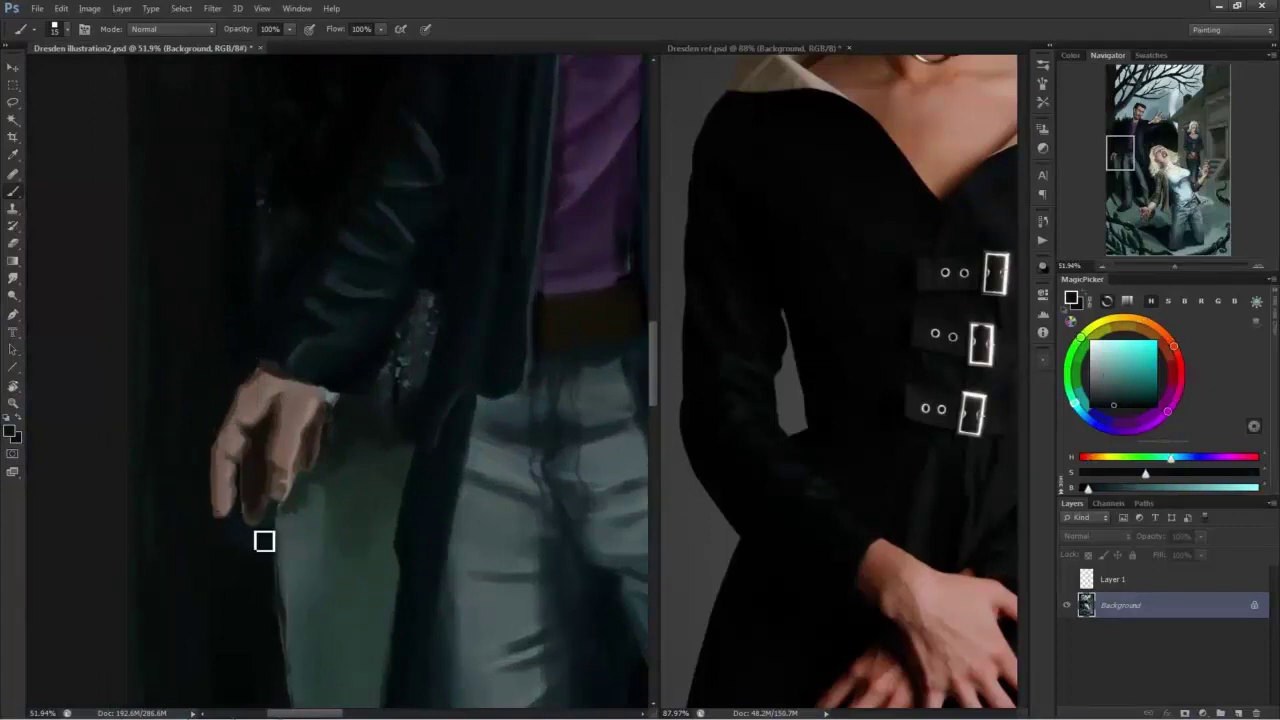
pyautogui.scroll(-4, 269, 514)
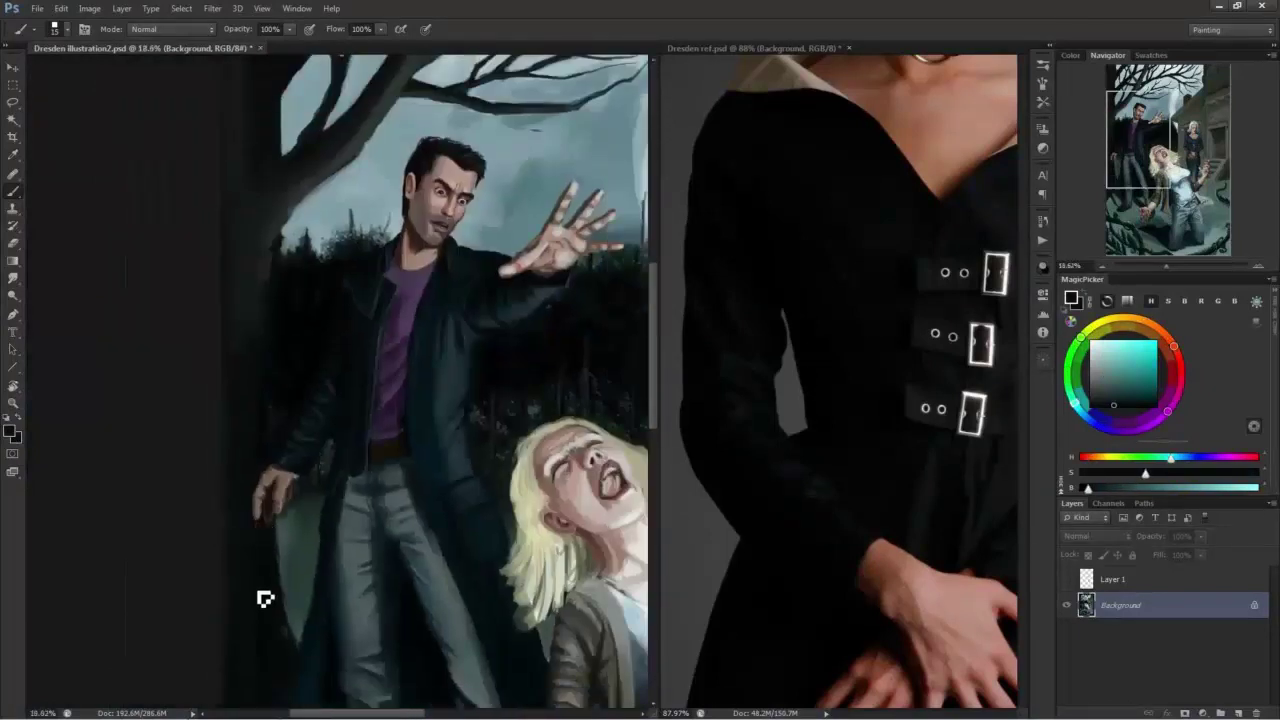
# Darken the background beside the man's lowered hand with a sampled near-black.
pyautogui.keyDown('alt'); pyautogui.click(229, 500); pyautogui.keyUp('alt')
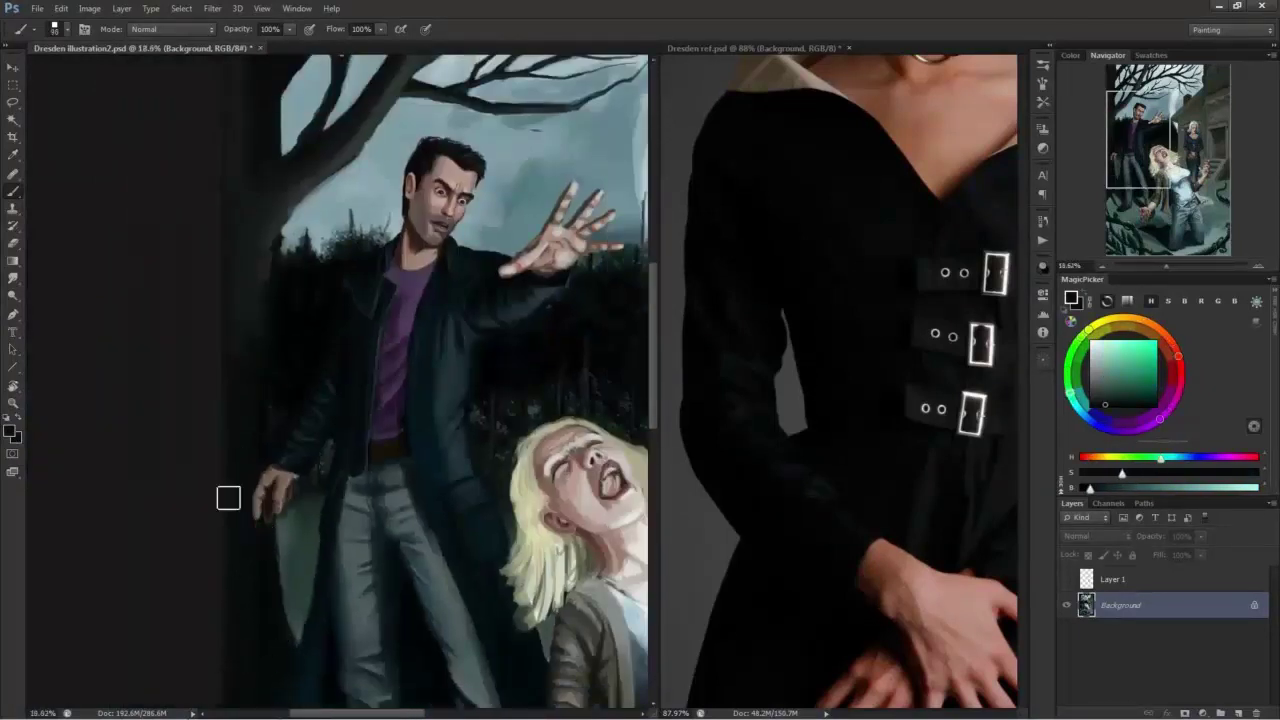
pyautogui.scroll(-3, 289, 556)
pyautogui.scroll(1, 268, 540)
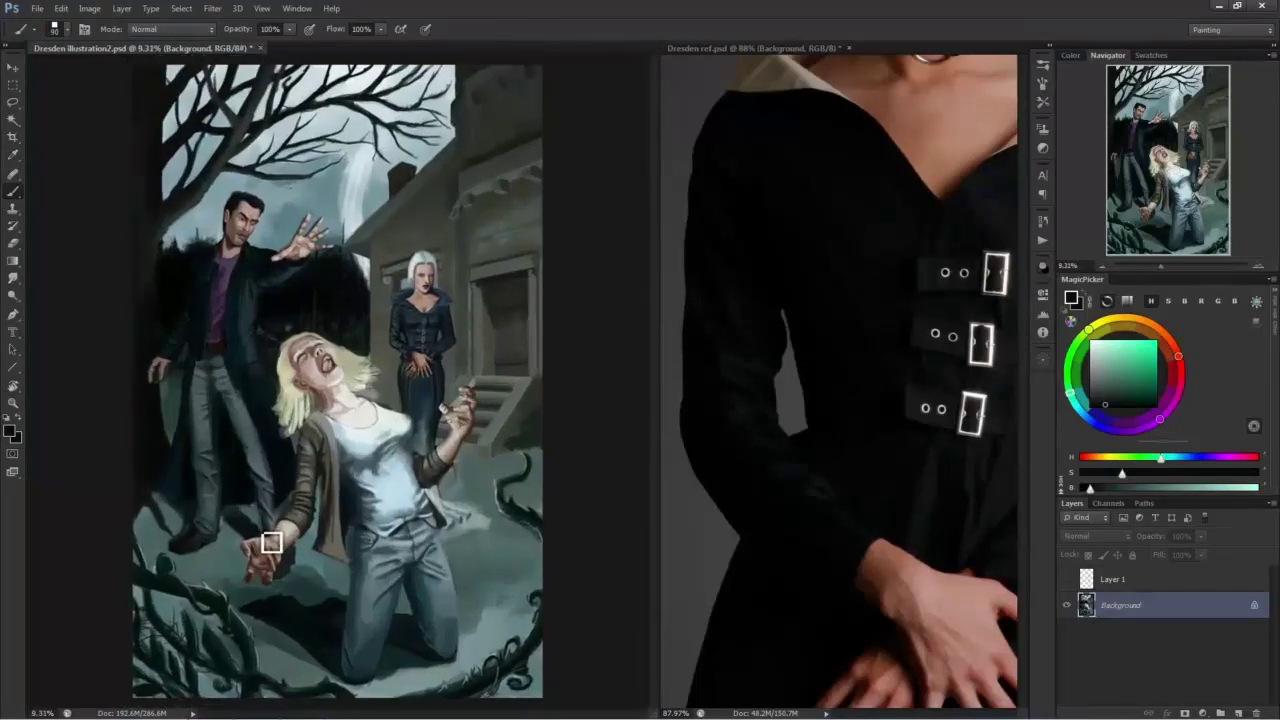
# Smooth the sky between the man's head and raised hand using sampled grey-blue and a larger brush.
pyautogui.moveTo(308, 235)
pyautogui.mouseDown()
pyautogui.moveTo(337, 171)
pyautogui.moveTo(400, 107)
pyautogui.mouseUp()
pyautogui.keyDown('alt'); pyautogui.click(337, 171); pyautogui.keyUp('alt')
pyautogui.press(']')
pyautogui.press(']')
pyautogui.press(']')
pyautogui.moveTo(282, 138); pyautogui.dragTo(258, 252)
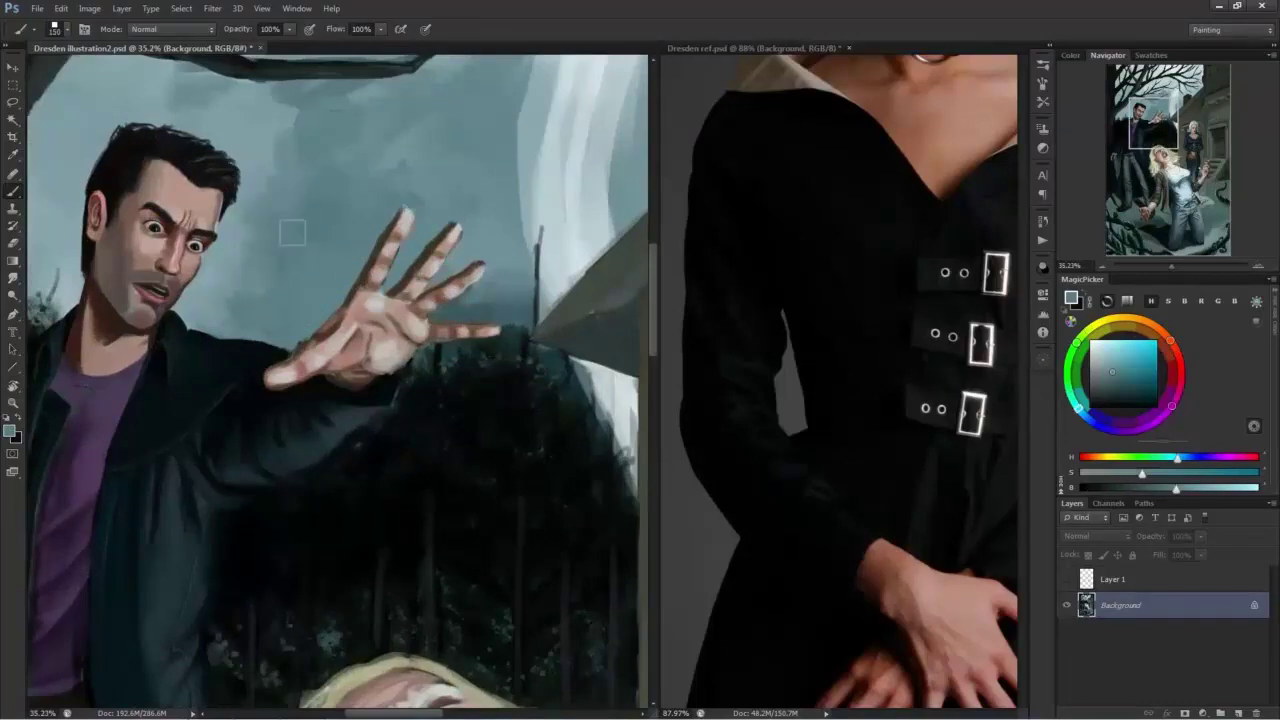
pyautogui.moveTo(245, 178)
pyautogui.mouseDown()
pyautogui.moveTo(294, 110)
pyautogui.moveTo(360, 242)
pyautogui.mouseUp()
pyautogui.moveTo(221, 209); pyautogui.dragTo(297, 269)
pyautogui.moveTo(429, 285); pyautogui.dragTo(472, 293)
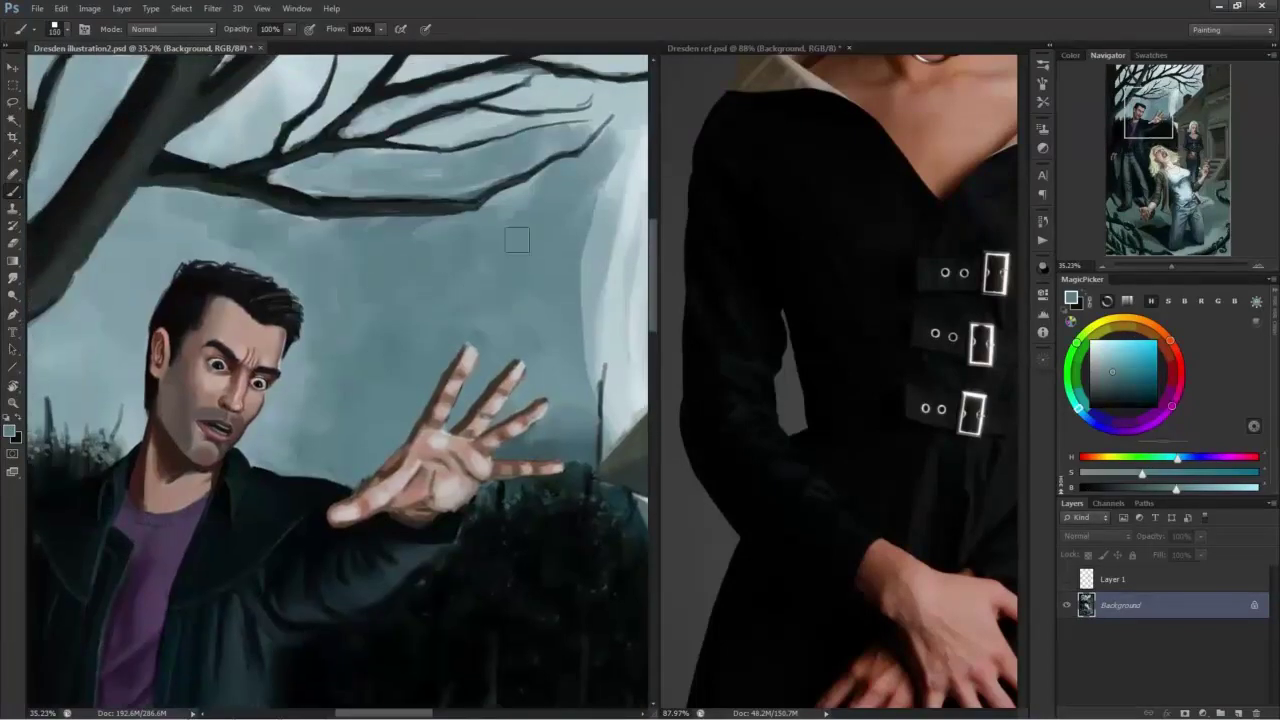
# Blend the sky beneath the long low branch and above the raised hand with sampled blue-greys.
pyautogui.moveTo(517, 205); pyautogui.dragTo(453, 200)
pyautogui.moveTo(550, 285); pyautogui.dragTo(278, 302)
pyautogui.keyDown('alt'); pyautogui.click(430, 311); pyautogui.keyUp('alt')
pyautogui.moveTo(392, 304); pyautogui.dragTo(345, 396)
pyautogui.moveTo(398, 340); pyautogui.dragTo(335, 442)
pyautogui.moveTo(372, 422)
pyautogui.mouseDown()
pyautogui.moveTo(315, 425)
pyautogui.moveTo(325, 450)
pyautogui.mouseUp()
pyautogui.keyDown('alt'); pyautogui.click(312, 450); pyautogui.keyUp('alt')
pyautogui.keyDown('alt'); pyautogui.click(312, 385); pyautogui.keyUp('alt')
pyautogui.moveTo(328, 375); pyautogui.dragTo(350, 400)
pyautogui.keyDown('alt'); pyautogui.click(300, 310); pyautogui.keyUp('alt')
pyautogui.moveTo(325, 345); pyautogui.dragTo(360, 275)
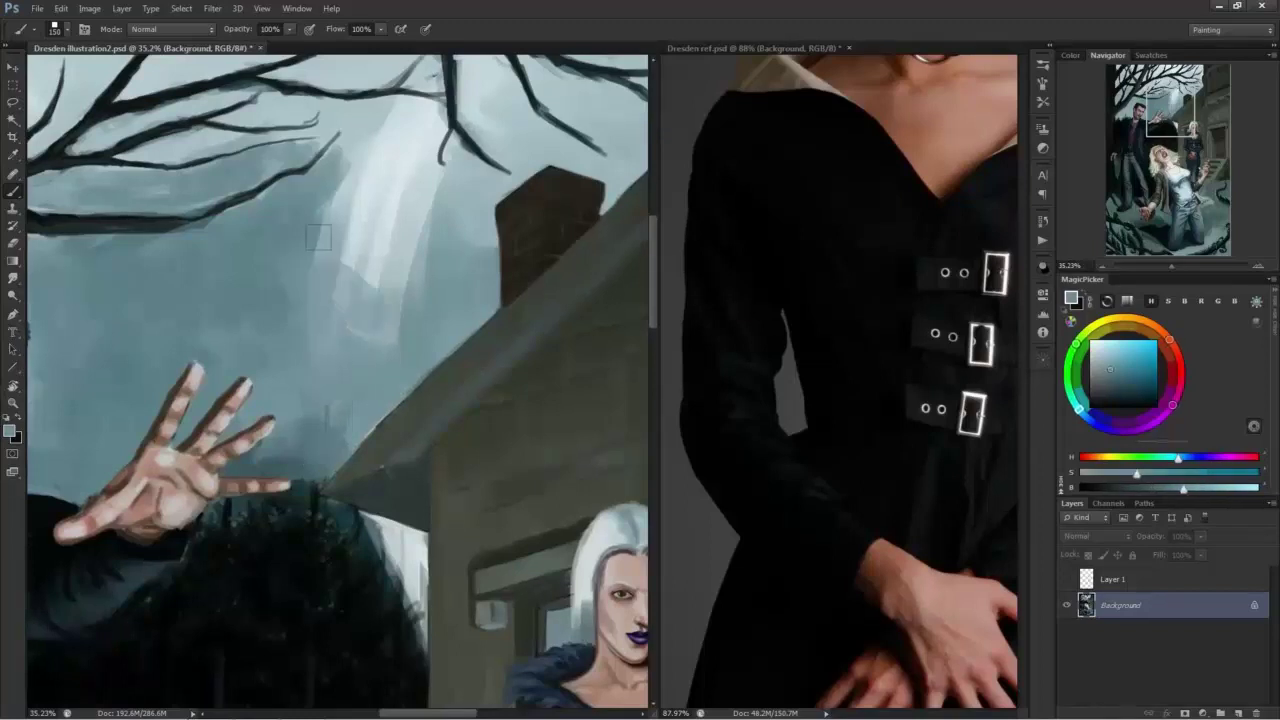
# Paint over the lower part of the pale streak between the raised hand and the chimney with sampled sky blue.
pyautogui.moveTo(325, 215); pyautogui.dragTo(350, 320)
pyautogui.moveTo(375, 340)
pyautogui.mouseDown()
pyautogui.moveTo(408, 250)
pyautogui.moveTo(384, 332)
pyautogui.mouseUp()
pyautogui.moveTo(432, 225)
pyautogui.mouseDown()
pyautogui.moveTo(378, 280)
pyautogui.moveTo(384, 265)
pyautogui.mouseUp()
pyautogui.moveTo(448, 183); pyautogui.dragTo(386, 366)
pyautogui.keyDown('alt'); pyautogui.click(430, 279); pyautogui.keyUp('alt')
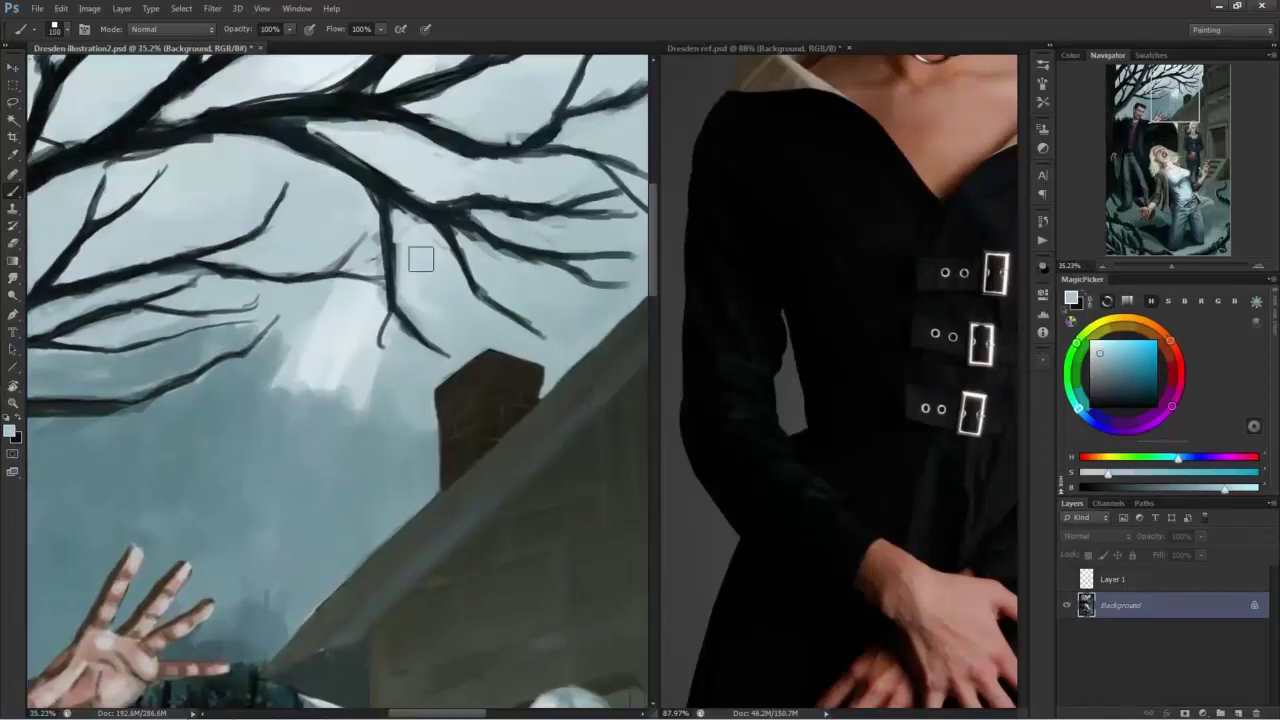
# Blend the remaining pale streak and stray branch ends into the sky beside the chimney with sampled pale blues.
pyautogui.keyDown('alt'); pyautogui.click(370, 173); pyautogui.keyUp('alt')
pyautogui.moveTo(387, 208)
pyautogui.mouseDown()
pyautogui.moveTo(398, 276)
pyautogui.moveTo(384, 355)
pyautogui.mouseUp()
pyautogui.keyDown('alt'); pyautogui.click(339, 307); pyautogui.keyUp('alt')
pyautogui.moveTo(374, 306); pyautogui.dragTo(332, 316)
pyautogui.keyDown('alt'); pyautogui.click(294, 308); pyautogui.keyUp('alt')
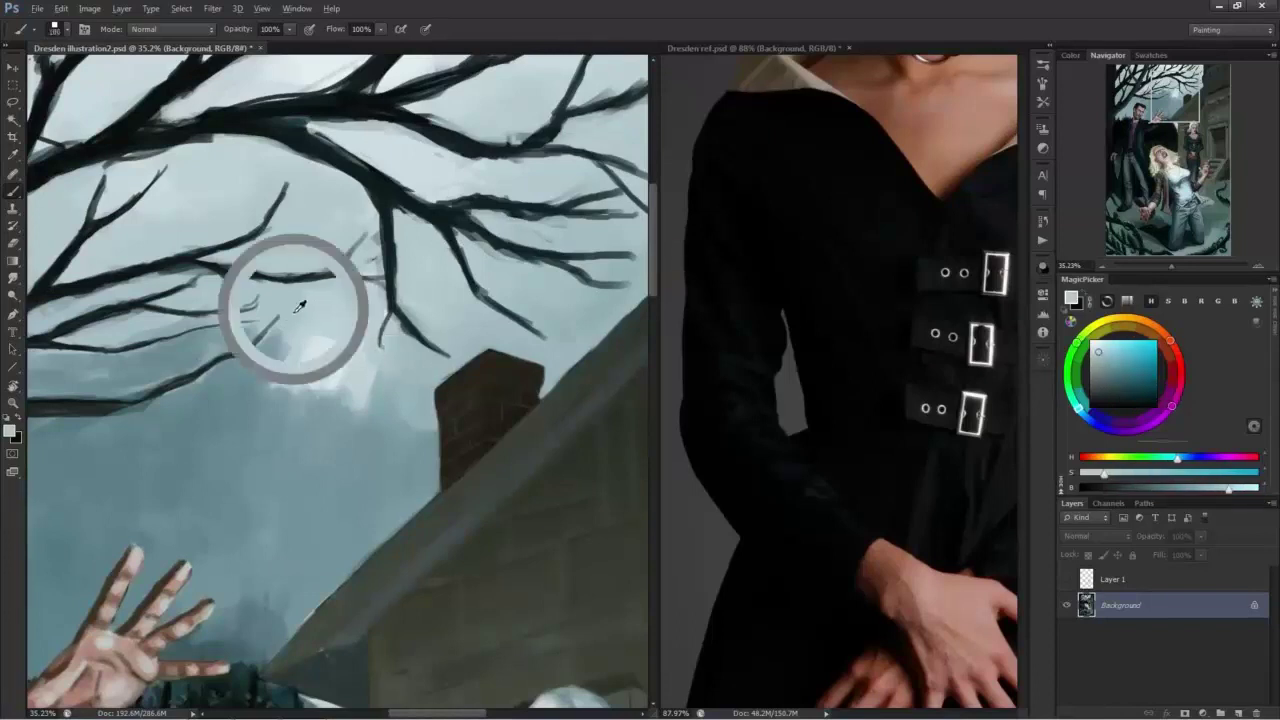
pyautogui.keyDown('alt'); pyautogui.click(271, 372); pyautogui.keyUp('alt')
pyautogui.moveTo(271, 366); pyautogui.dragTo(316, 400)
pyautogui.moveTo(316, 390)
pyautogui.mouseDown()
pyautogui.moveTo(362, 356)
pyautogui.moveTo(336, 332)
pyautogui.moveTo(354, 354)
pyautogui.mouseUp()
pyautogui.keyDown('alt'); pyautogui.click(390, 378); pyautogui.keyUp('alt')
pyautogui.keyDown('alt'); pyautogui.click(300, 319); pyautogui.keyUp('alt')
pyautogui.moveTo(299, 321); pyautogui.dragTo(354, 354)
pyautogui.moveTo(354, 429); pyautogui.dragTo(321, 504)
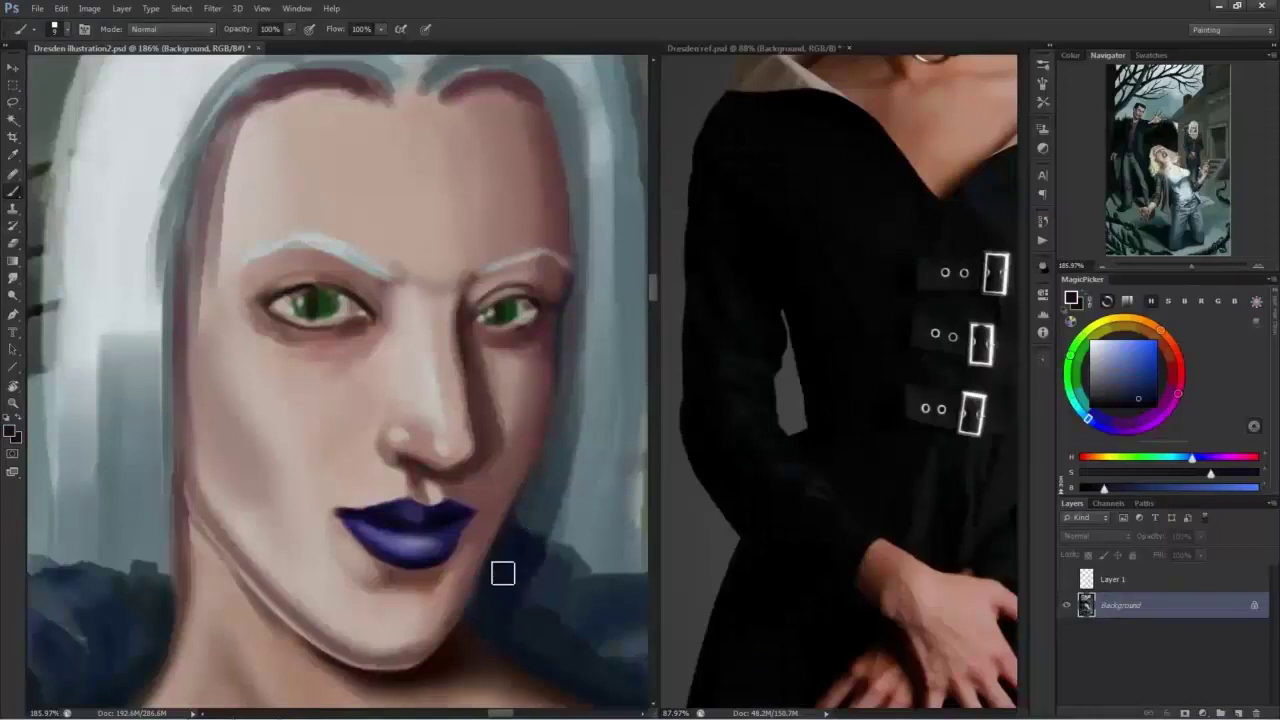
# Round out the iris of the white-haired woman's eye on the lit side of her face with sampled dark green.
pyautogui.scroll(2, 532, 298)
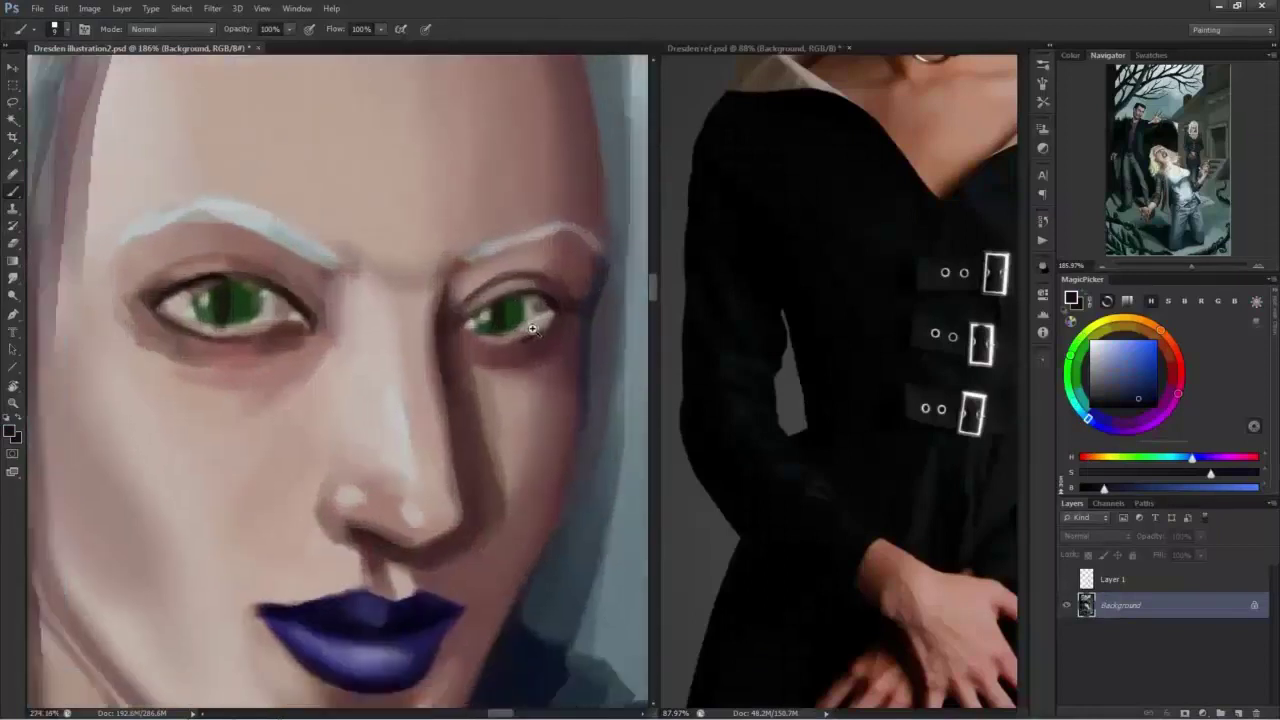
pyautogui.keyDown('alt'); pyautogui.click(315, 310); pyautogui.keyUp('alt')
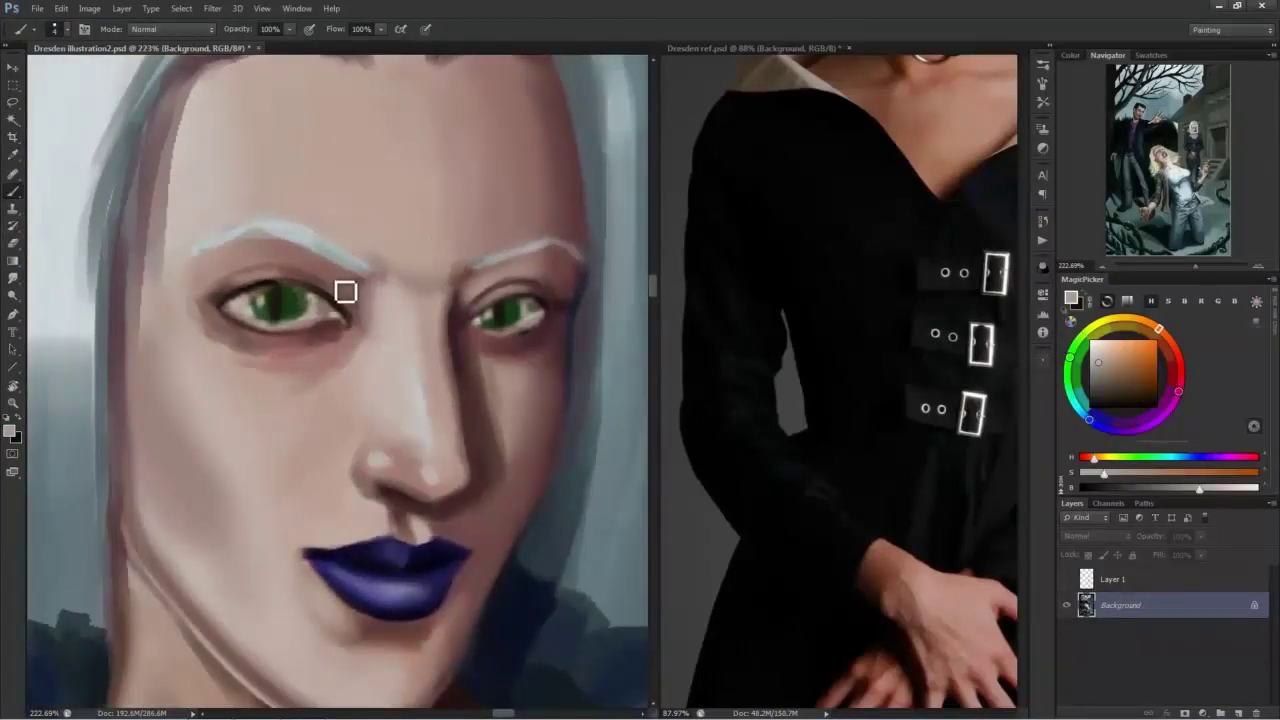
pyautogui.keyDown('alt'); pyautogui.click(297, 294); pyautogui.keyUp('alt')
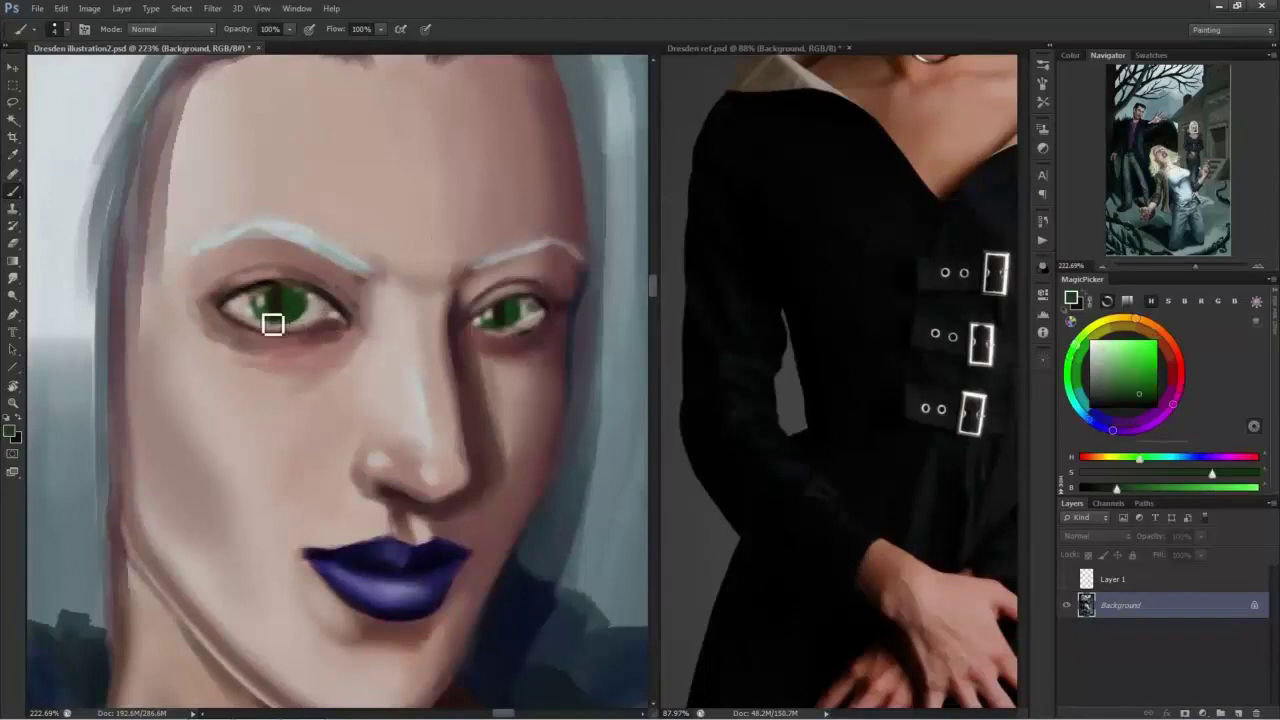
pyautogui.moveTo(276, 300); pyautogui.dragTo(300, 322)
pyautogui.click(215, 705)
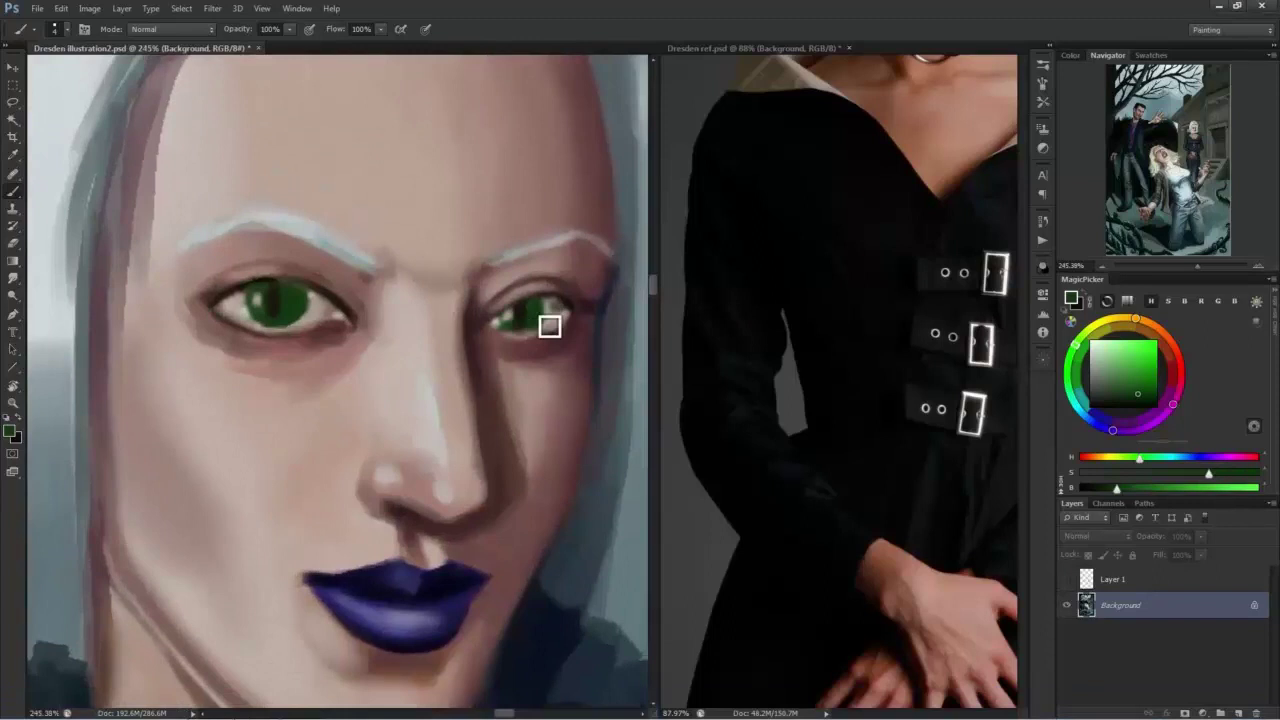
# Refine the white, lower lid and green iris of the woman's eye on the shadowed side with sampled colors.
pyautogui.keyDown('alt'); pyautogui.click(558, 331); pyautogui.keyUp('alt')
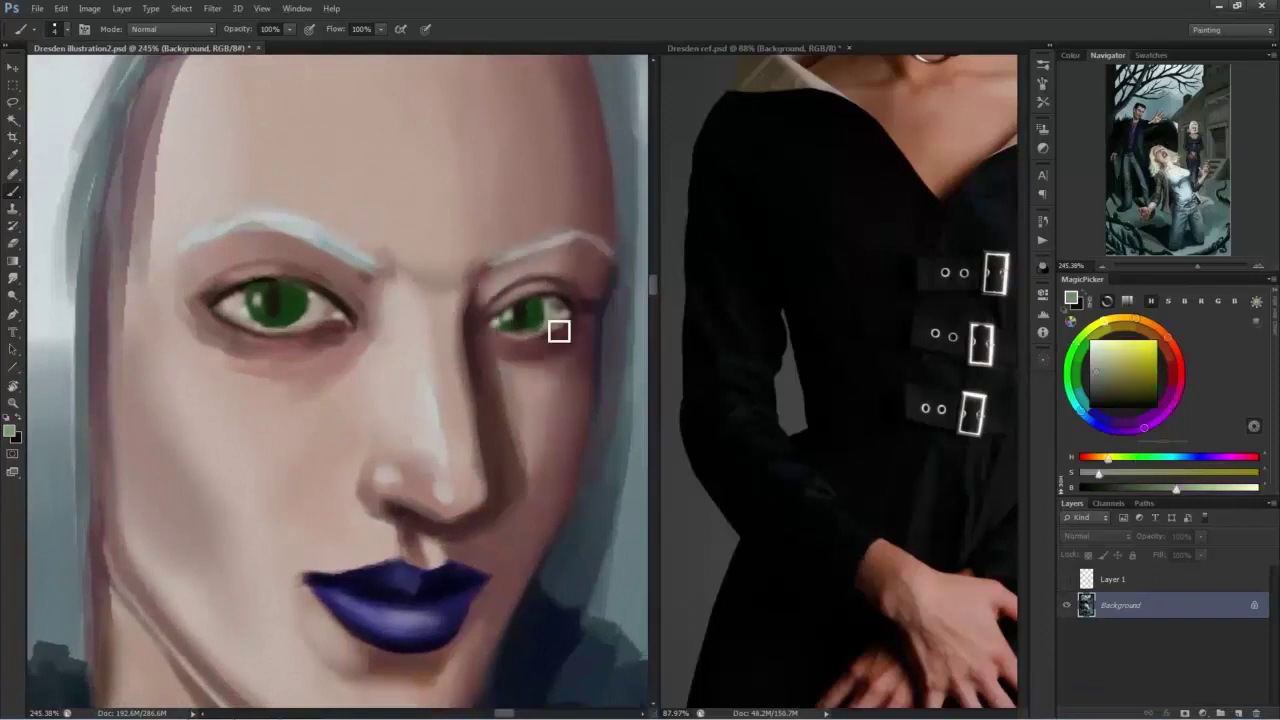
pyautogui.keyDown('alt'); pyautogui.click(557, 364); pyautogui.keyUp('alt')
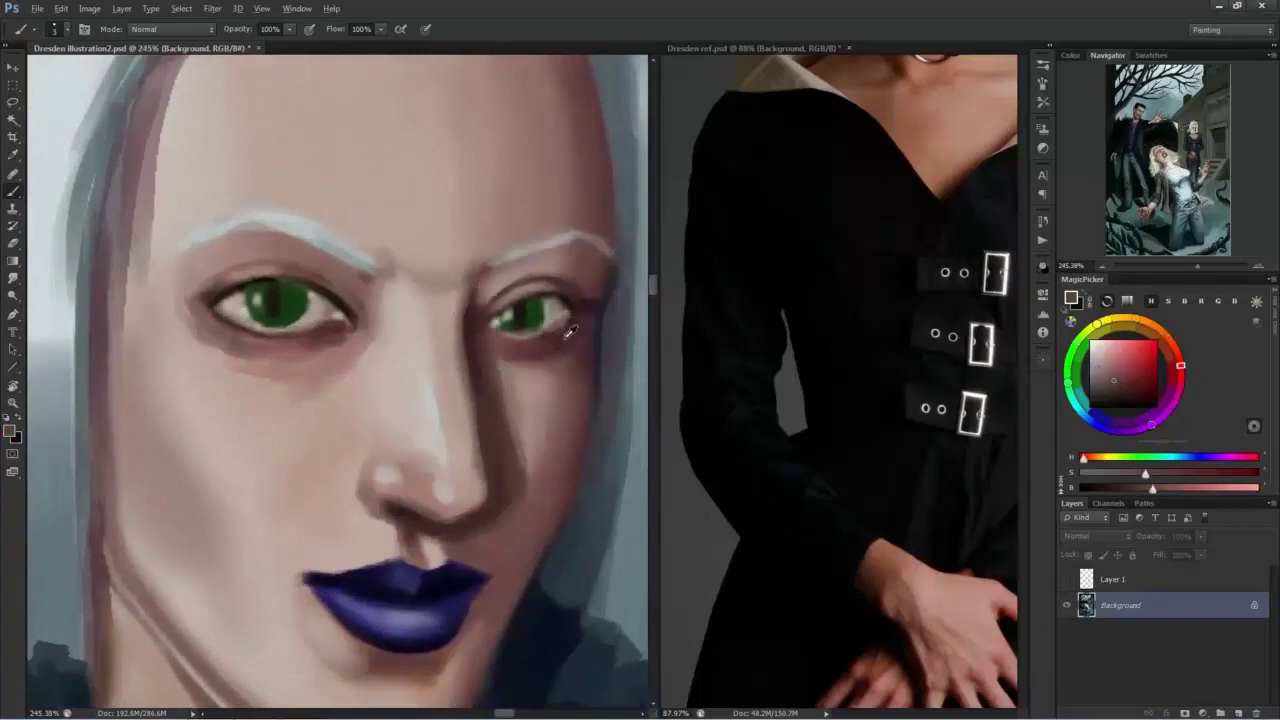
pyautogui.keyDown('alt'); pyautogui.click(528, 316); pyautogui.keyUp('alt')
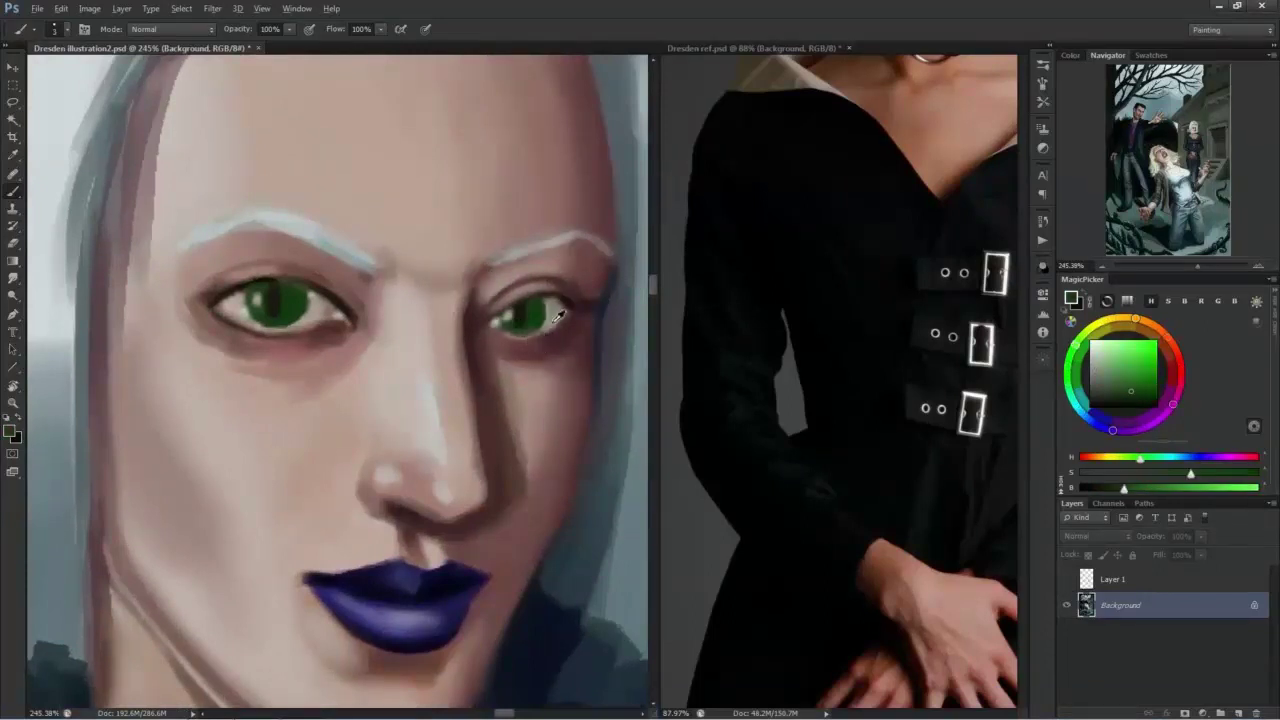
# Paint thin pale rims along the lower lids of both eyes using a sampled light skin tone.
pyautogui.keyDown('alt'); pyautogui.click(300, 366); pyautogui.keyUp('alt')
pyautogui.scroll(2, 234, 331)
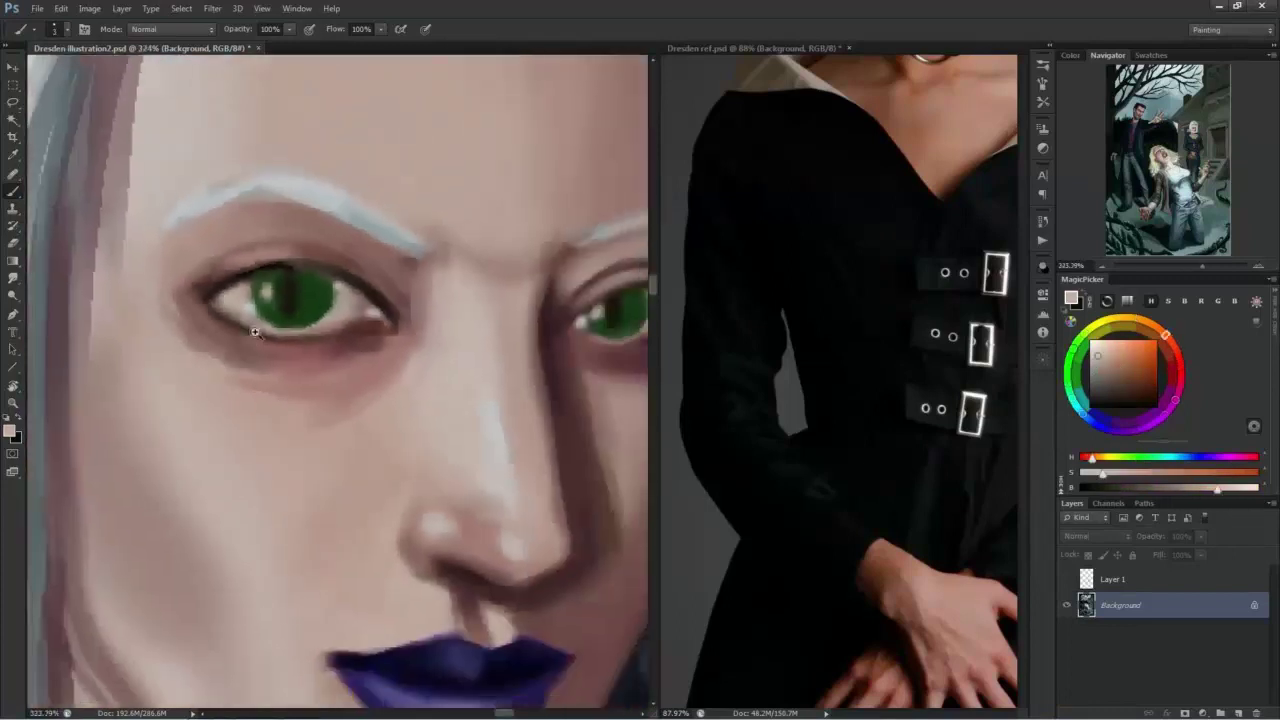
pyautogui.moveTo(414, 322); pyautogui.dragTo(264, 350)
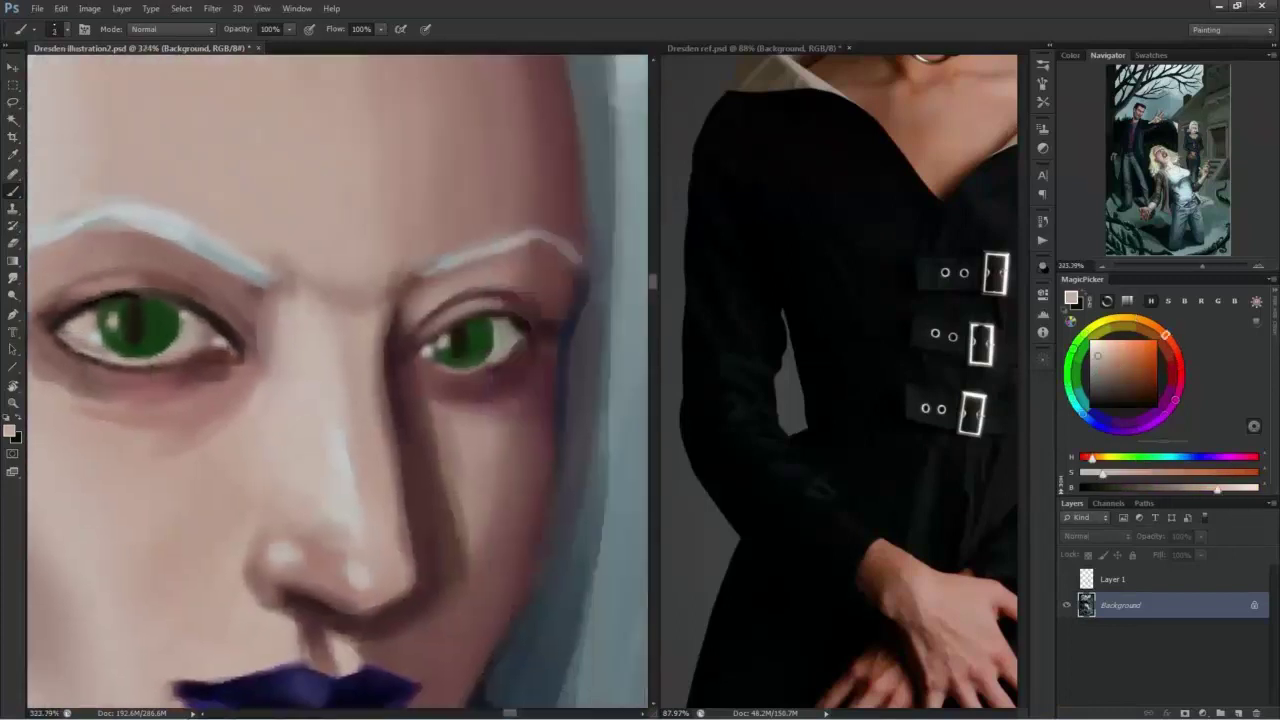
pyautogui.moveTo(516, 371)
pyautogui.mouseDown()
pyautogui.moveTo(452, 378)
pyautogui.moveTo(428, 364)
pyautogui.moveTo(478, 354)
pyautogui.moveTo(502, 375)
pyautogui.moveTo(470, 346)
pyautogui.mouseUp()
# Paint narrow vertical slit pupils in both green irises with sampled near-black.
pyautogui.keyDown('alt'); pyautogui.click(492, 360); pyautogui.keyUp('alt')
pyautogui.keyDown('alt'); pyautogui.click(458, 337); pyautogui.keyUp('alt')
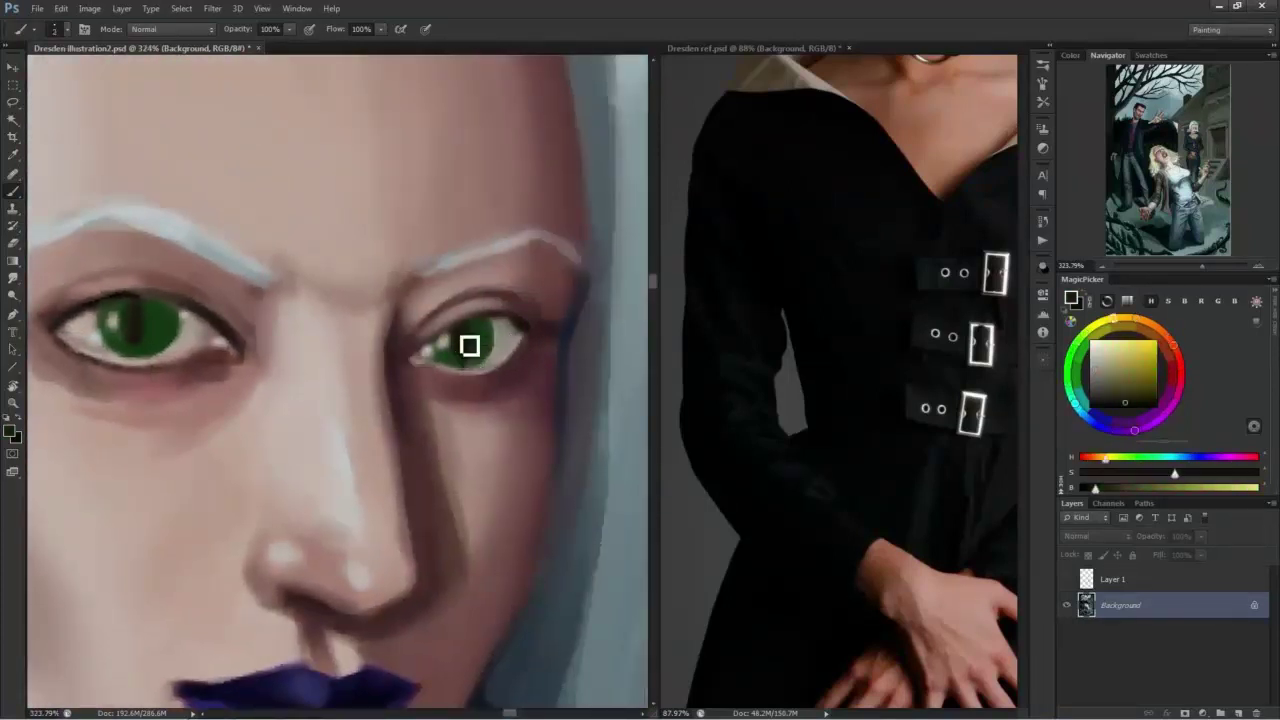
pyautogui.keyDown('alt'); pyautogui.click(126, 286); pyautogui.keyUp('alt')
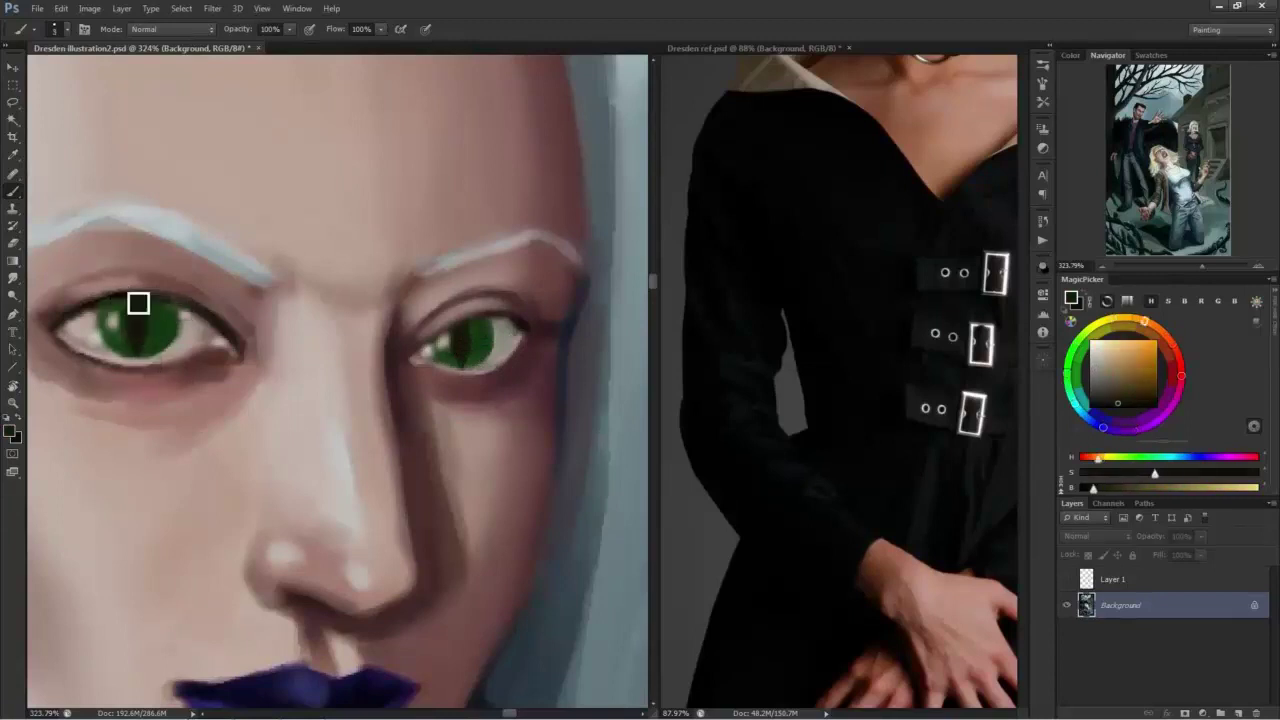
# Refine the iris edges and surrounding whites of both eyes with sampled dark greens and pale greys.
pyautogui.keyDown('alt'); pyautogui.click(191, 327); pyautogui.keyUp('alt')
pyautogui.keyDown('alt'); pyautogui.click(174, 315); pyautogui.keyUp('alt')
pyautogui.keyDown('alt'); pyautogui.click(192, 336); pyautogui.keyUp('alt')
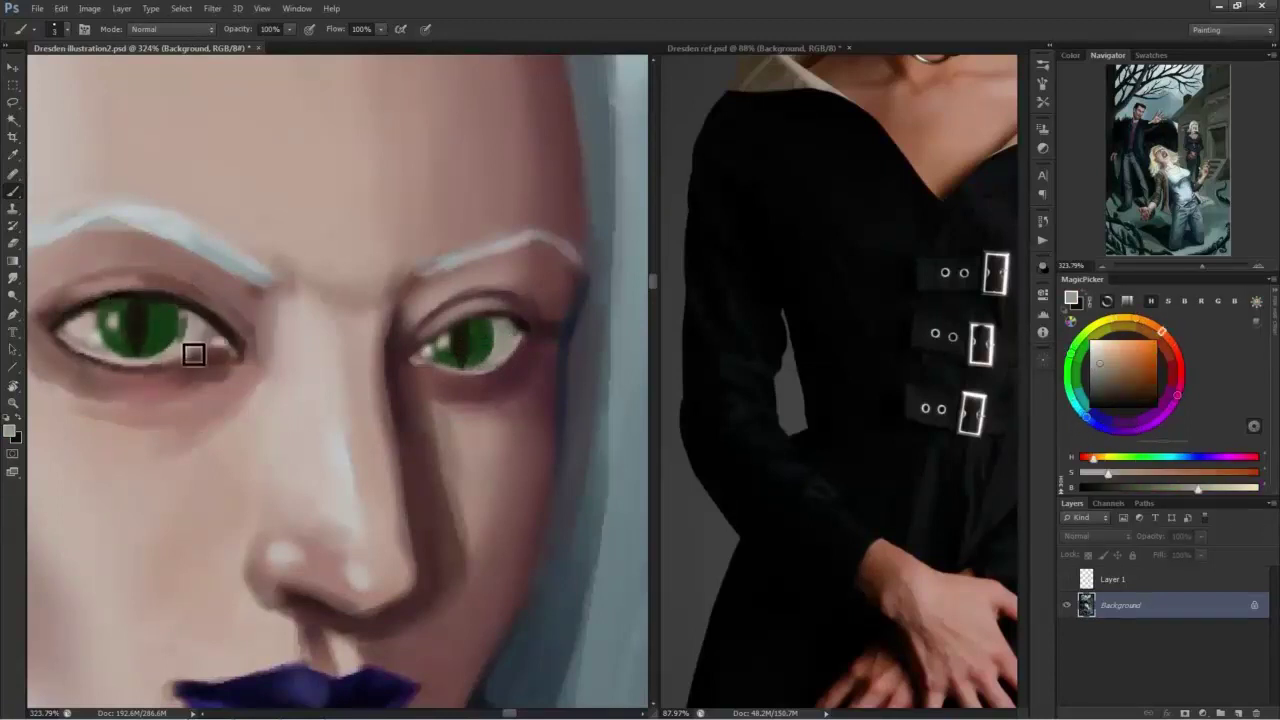
pyautogui.keyDown('alt'); pyautogui.click(118, 338); pyautogui.keyUp('alt')
pyautogui.keyDown('alt'); pyautogui.click(170, 322); pyautogui.keyUp('alt')
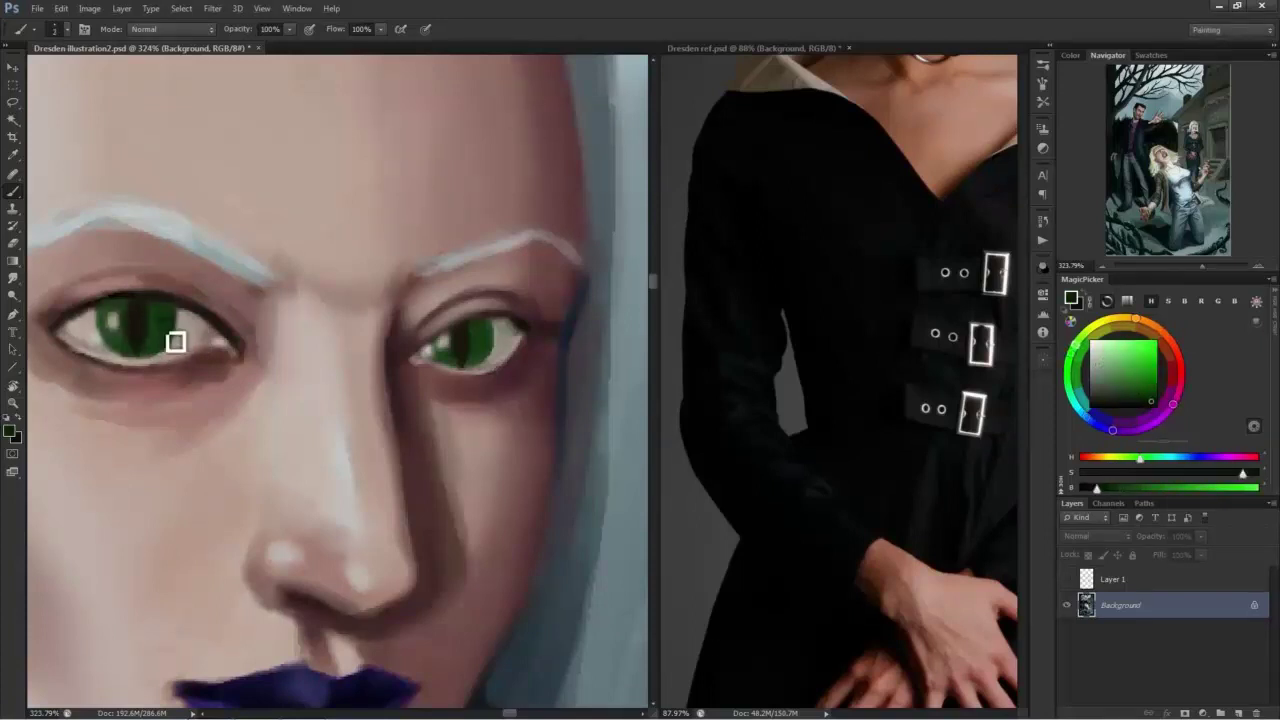
pyautogui.moveTo(175, 342)
pyautogui.mouseDown()
pyautogui.moveTo(110, 322)
pyautogui.moveTo(112, 344)
pyautogui.moveTo(135, 351)
pyautogui.moveTo(126, 322)
pyautogui.mouseUp()
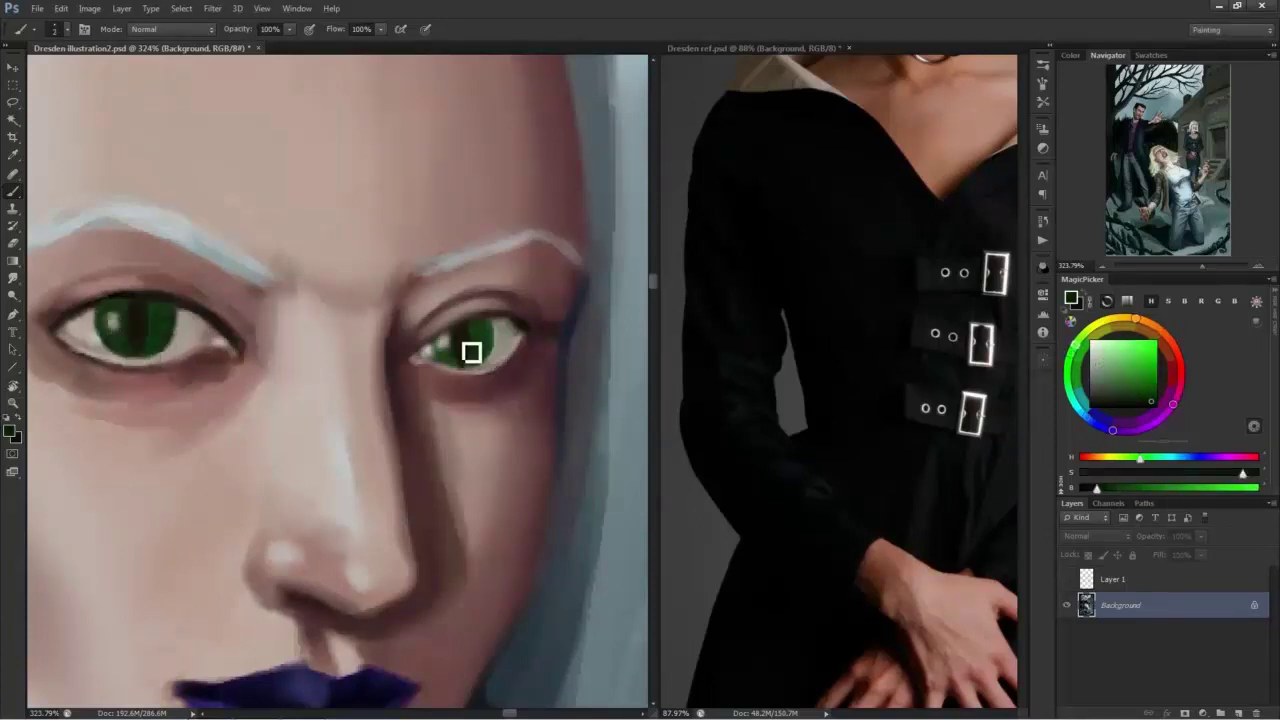
pyautogui.moveTo(442, 356)
pyautogui.mouseDown()
pyautogui.moveTo(494, 370)
pyautogui.moveTo(526, 313)
pyautogui.moveTo(493, 364)
pyautogui.moveTo(498, 330)
pyautogui.moveTo(459, 364)
pyautogui.mouseUp()
pyautogui.keyDown('alt'); pyautogui.click(476, 356); pyautogui.keyUp('alt')
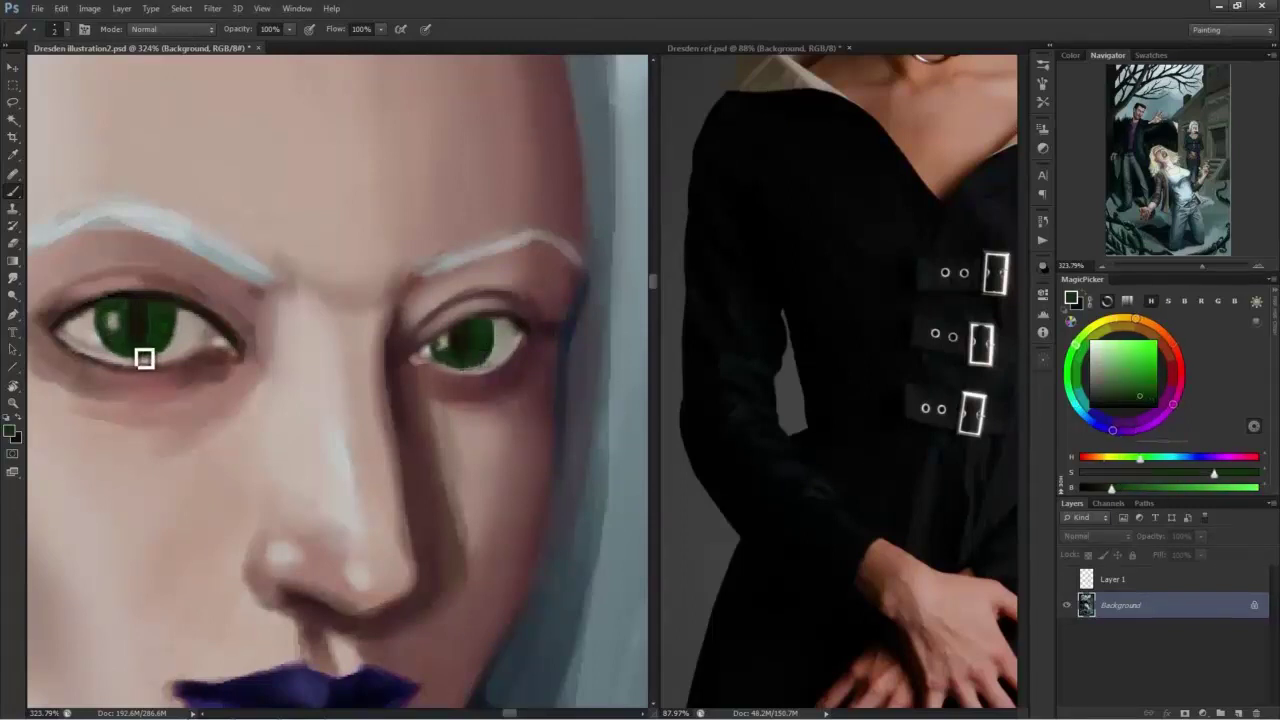
# Touch up the white and inner corner of the woman's lit-side eye with sampled off-white and a larger brush.
pyautogui.keyDown('alt'); pyautogui.click(82, 322); pyautogui.keyUp('alt')
pyautogui.press(']')
pyautogui.press(']')
pyautogui.moveTo(207, 328); pyautogui.dragTo(215, 340)
pyautogui.keyDown('alt'); pyautogui.click(216, 335); pyautogui.keyUp('alt')
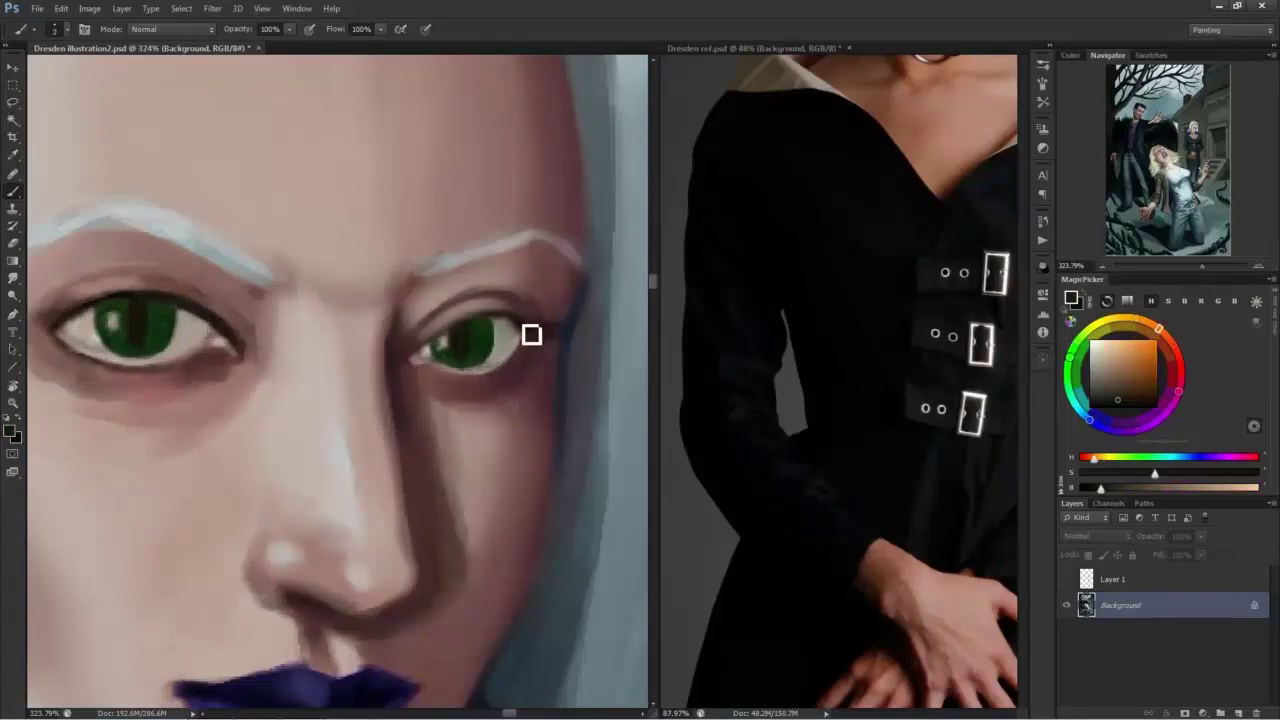
# Paint black upper and lower eyelashes on both of the white-haired woman's eyes.
pyautogui.keyDown('alt'); pyautogui.click(705, 292); pyautogui.keyUp('alt')
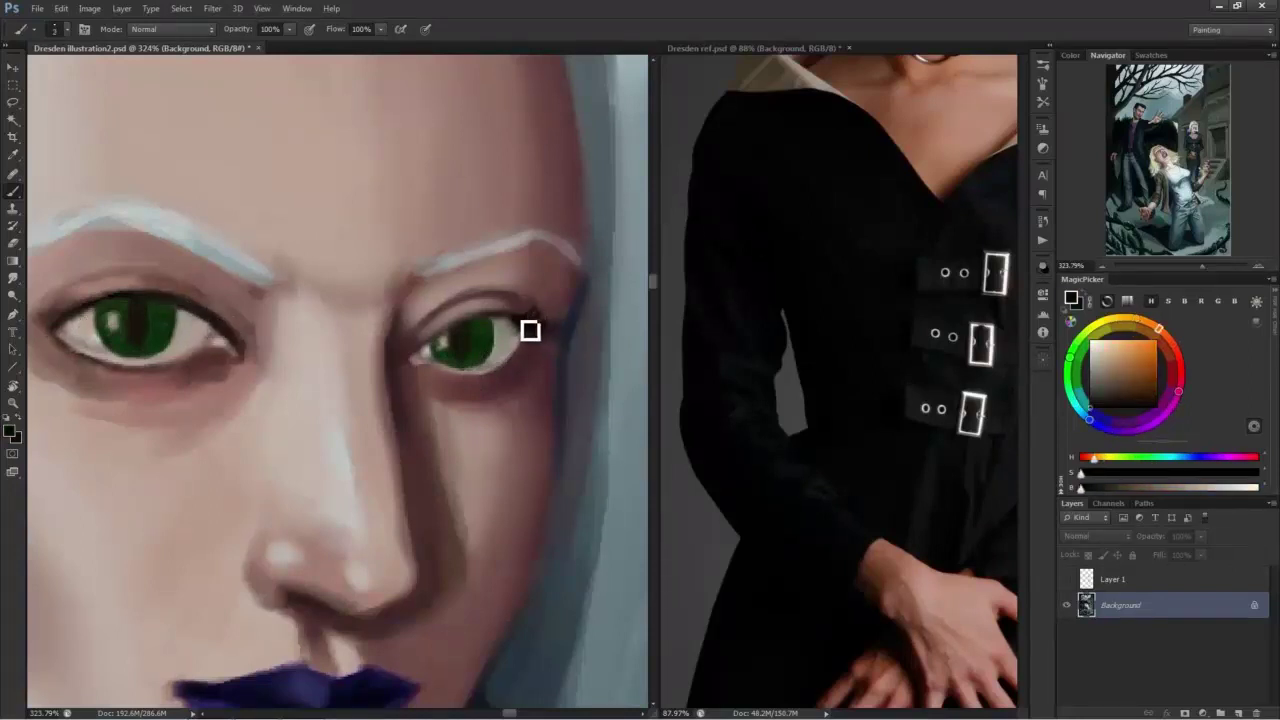
pyautogui.moveTo(530, 330)
pyautogui.mouseDown()
pyautogui.moveTo(486, 326)
pyautogui.moveTo(529, 303)
pyautogui.moveTo(497, 300)
pyautogui.moveTo(477, 320)
pyautogui.mouseUp()
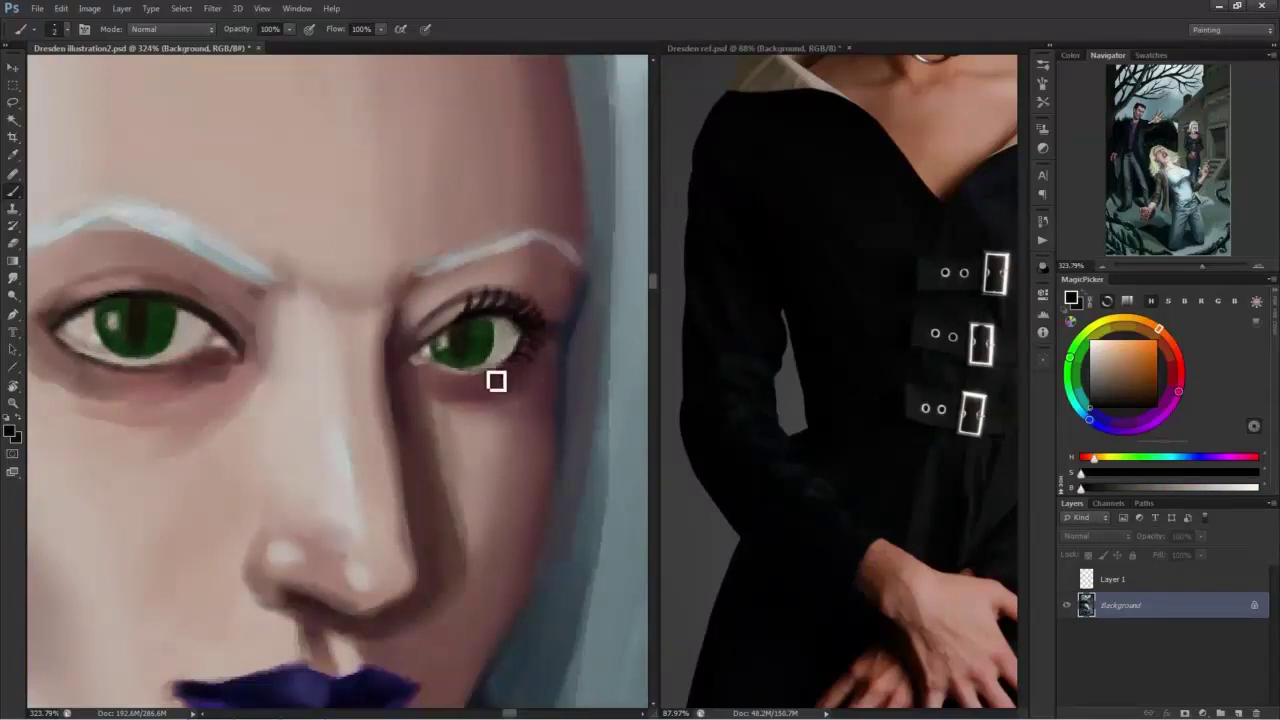
pyautogui.moveTo(79, 310)
pyautogui.mouseDown()
pyautogui.moveTo(145, 295)
pyautogui.moveTo(148, 266)
pyautogui.moveTo(185, 283)
pyautogui.mouseUp()
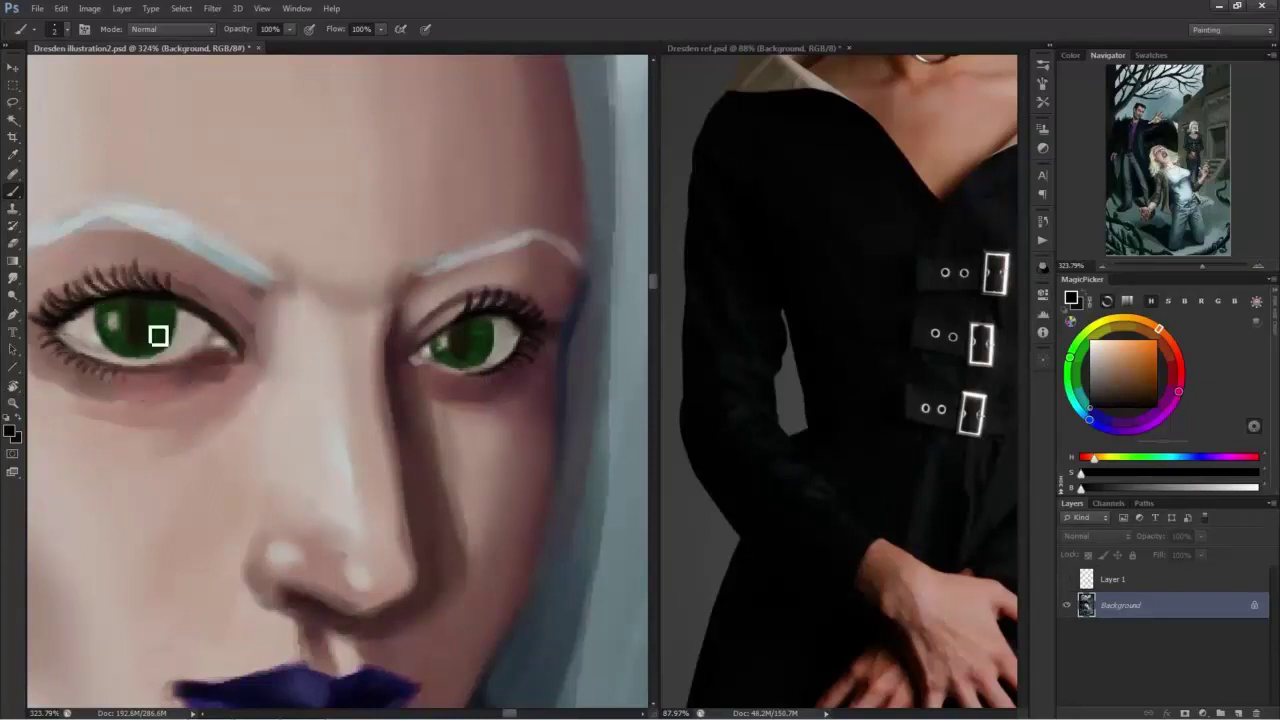
# Touch up the whites and catchlights in both eyes with sampled light greys and a slightly larger brush.
pyautogui.keyDown('alt'); pyautogui.click(510, 350); pyautogui.keyUp('alt')
pyautogui.press(']')
pyautogui.press(']')
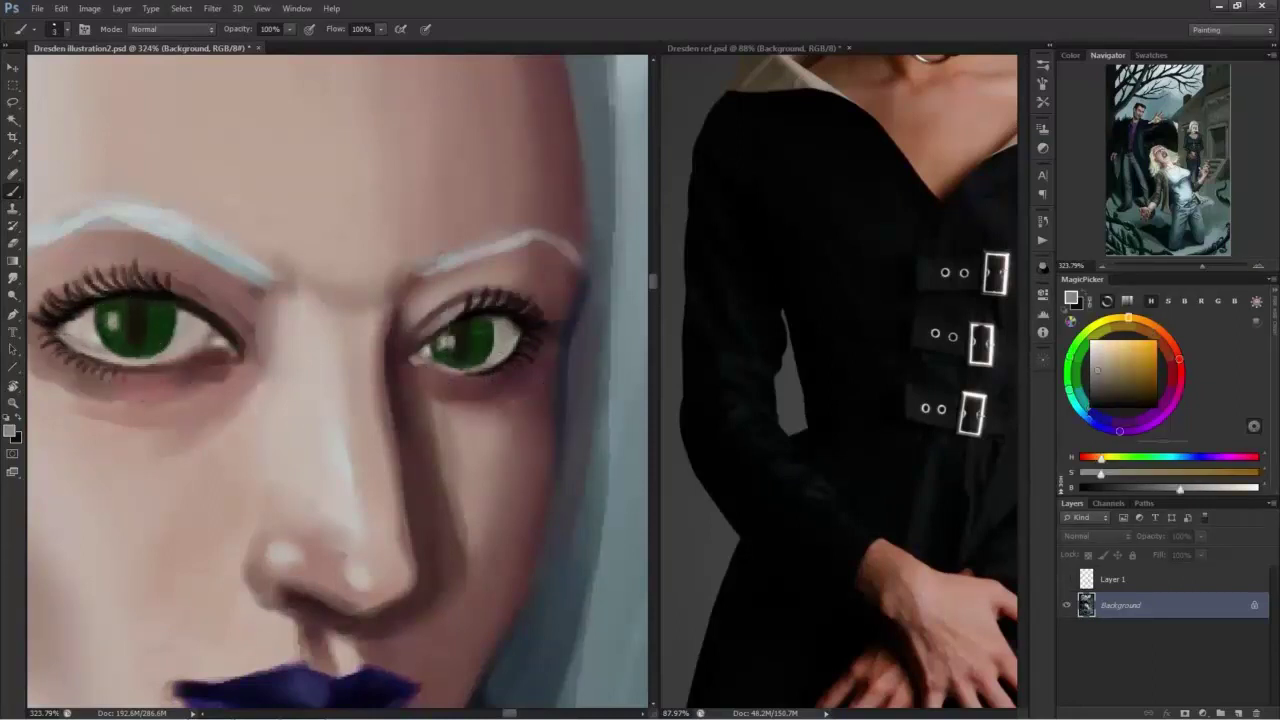
pyautogui.keyDown('alt'); pyautogui.click(446, 354); pyautogui.keyUp('alt')
pyautogui.keyDown('alt'); pyautogui.click(98, 340); pyautogui.keyUp('alt')
pyautogui.click(125, 322)
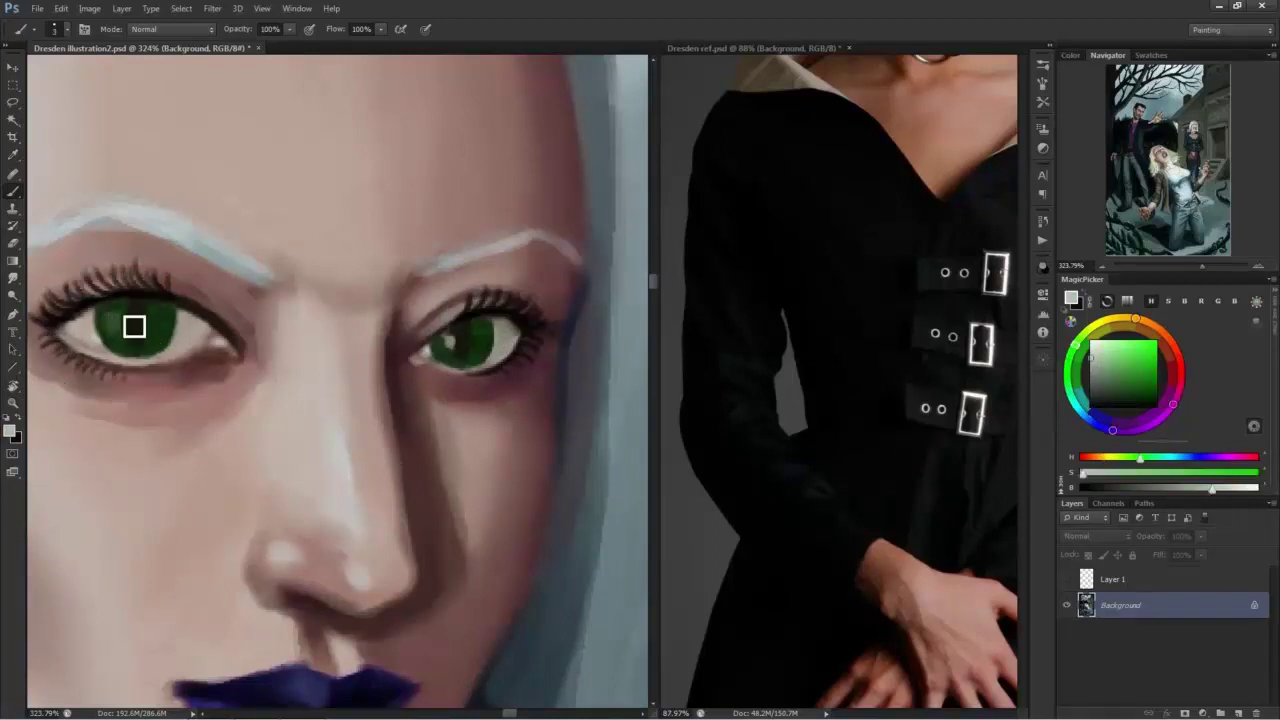
# Paint fine vertical creases and bright highlights on the woman's dark blue lips with sampled off-white.
pyautogui.moveTo(269, 441)
pyautogui.mouseDown()
pyautogui.moveTo(123, 437)
pyautogui.moveTo(228, 440)
pyautogui.mouseUp()
pyautogui.moveTo(176, 650); pyautogui.dragTo(190, 435)
pyautogui.keyDown('alt'); pyautogui.click(131, 131); pyautogui.keyUp('alt')
pyautogui.keyDown('alt'); pyautogui.click(159, 111); pyautogui.keyUp('alt')
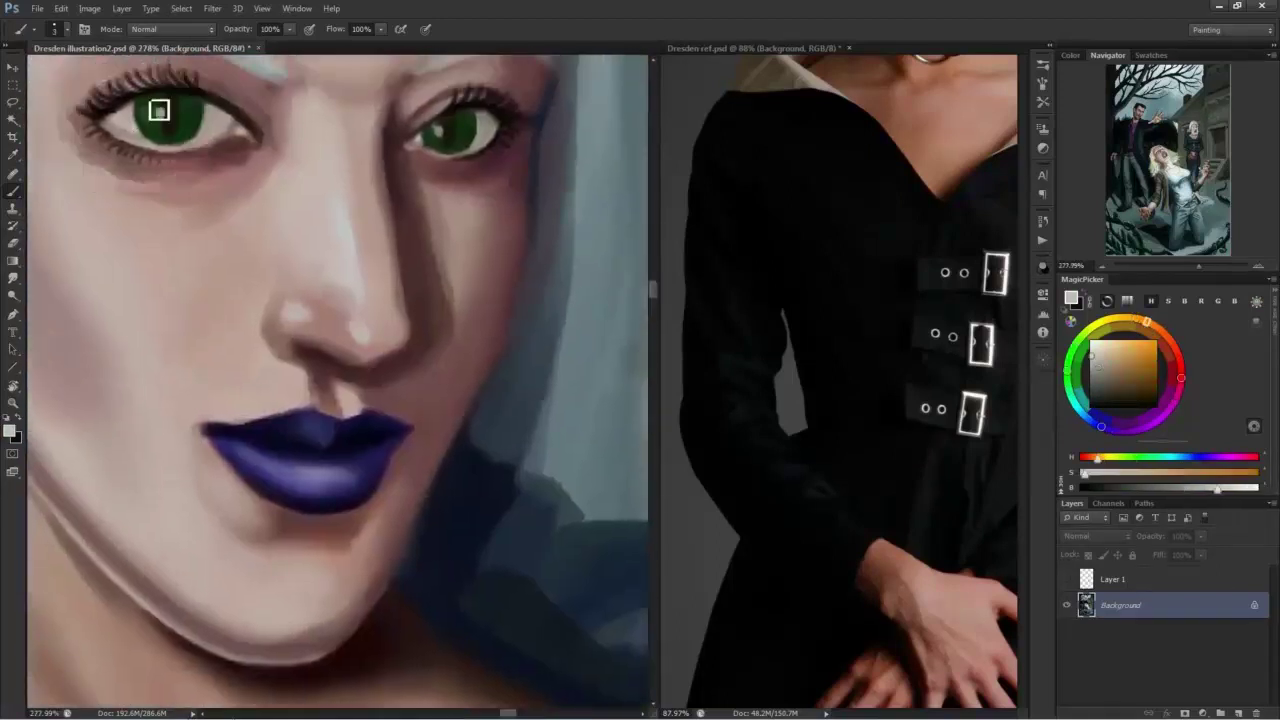
pyautogui.moveTo(317, 502)
pyautogui.mouseDown()
pyautogui.moveTo(289, 460)
pyautogui.moveTo(337, 480)
pyautogui.moveTo(397, 480)
pyautogui.moveTo(368, 490)
pyautogui.mouseUp()
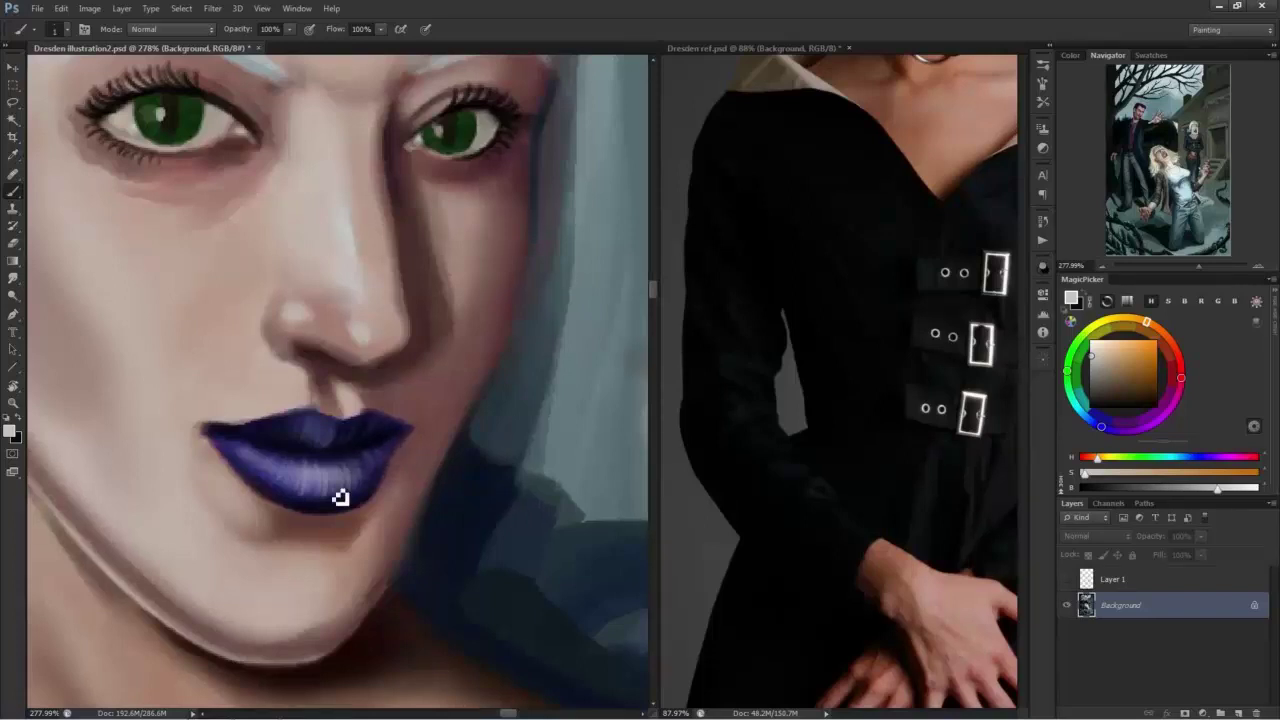
pyautogui.keyDown('alt'); pyautogui.click(352, 226); pyautogui.keyUp('alt')
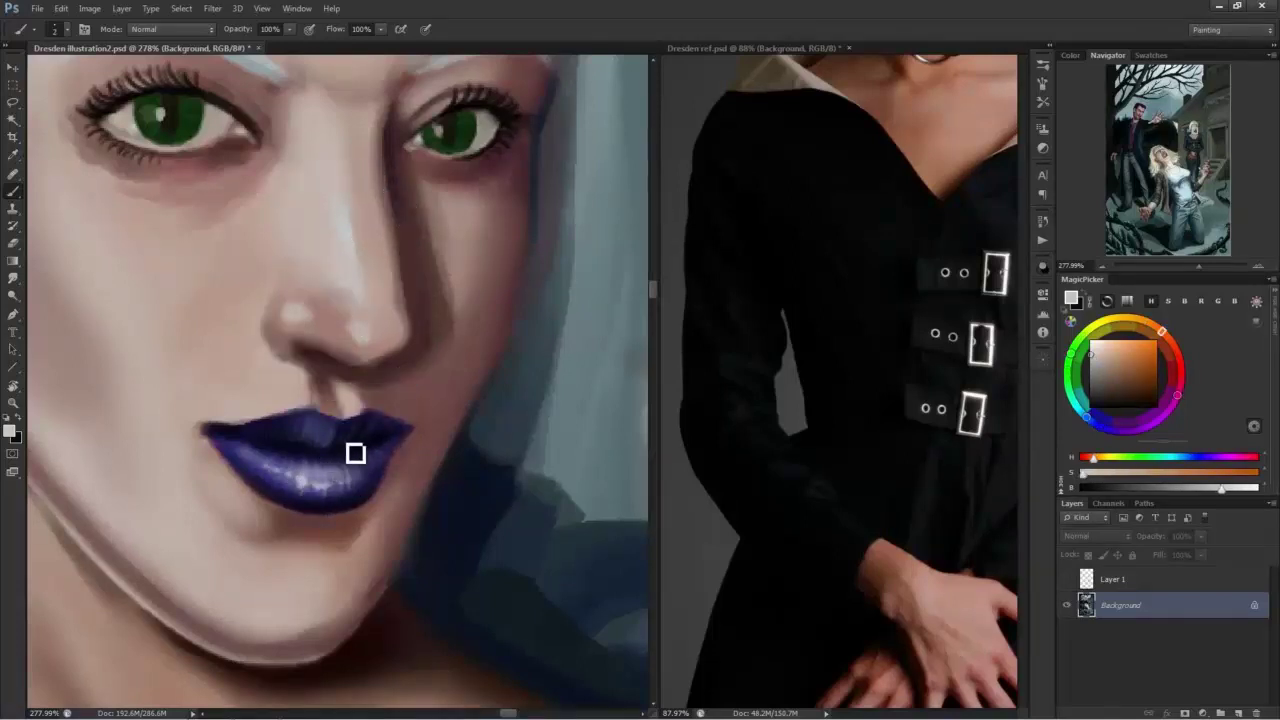
pyautogui.moveTo(330, 488)
pyautogui.mouseDown()
pyautogui.moveTo(266, 477)
pyautogui.moveTo(311, 494)
pyautogui.mouseUp()
# Add fine bright green radial streaks to the irises of both of the woman's eyes.
pyautogui.moveTo(166, 172); pyautogui.dragTo(254, 445)
pyautogui.keyDown('alt'); pyautogui.click(247, 362); pyautogui.keyUp('alt')
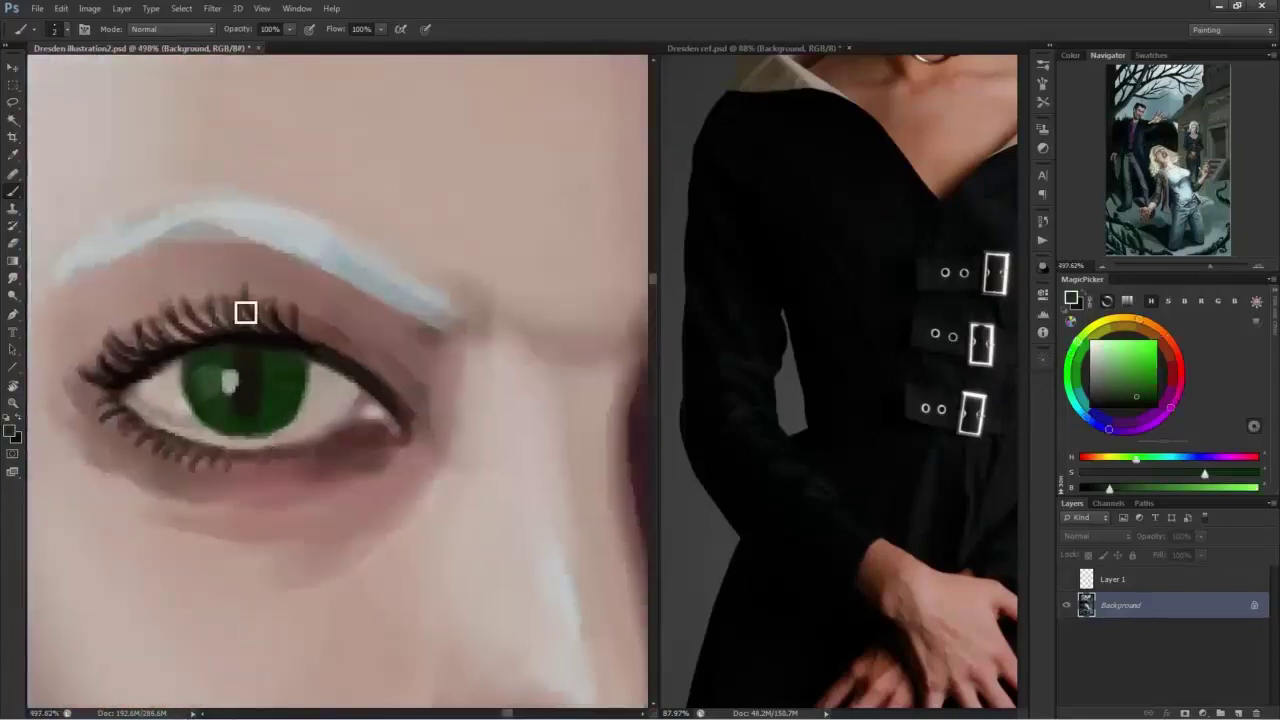
pyautogui.keyDown('alt'); pyautogui.click(280, 368); pyautogui.keyUp('alt')
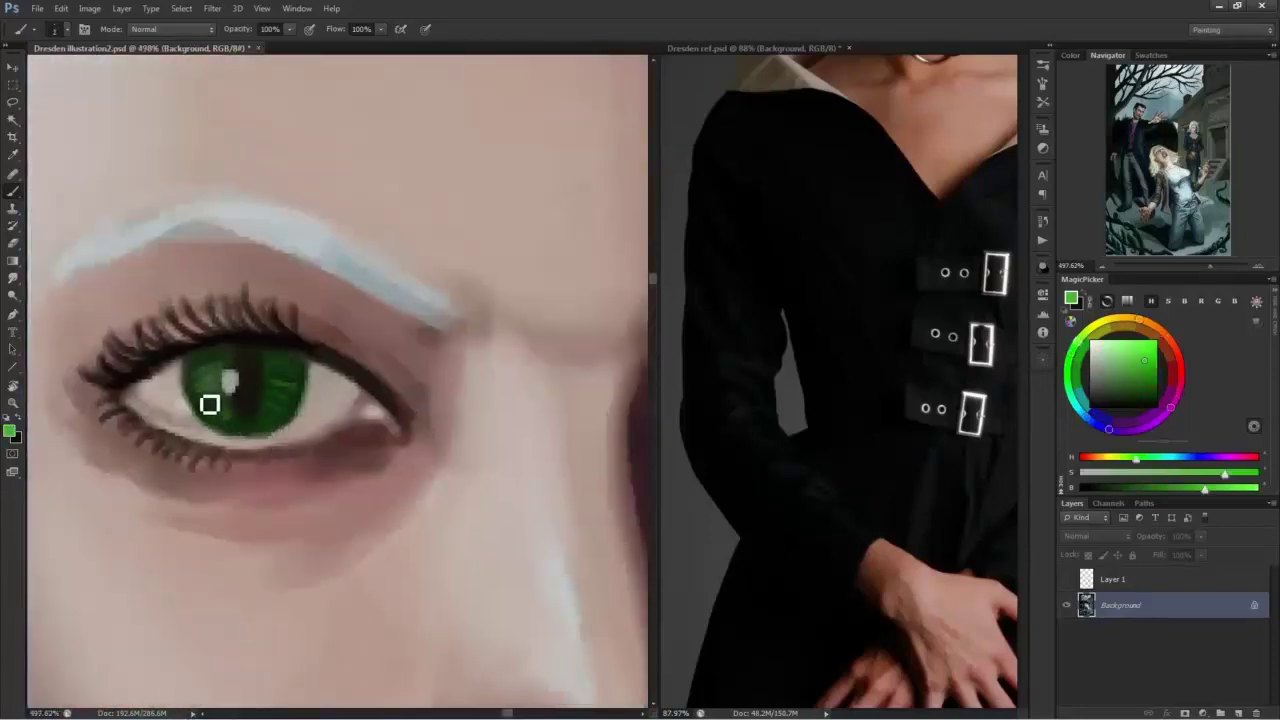
pyautogui.hscroll(5, 360, 400)
pyautogui.scroll(-8, 380, 480)
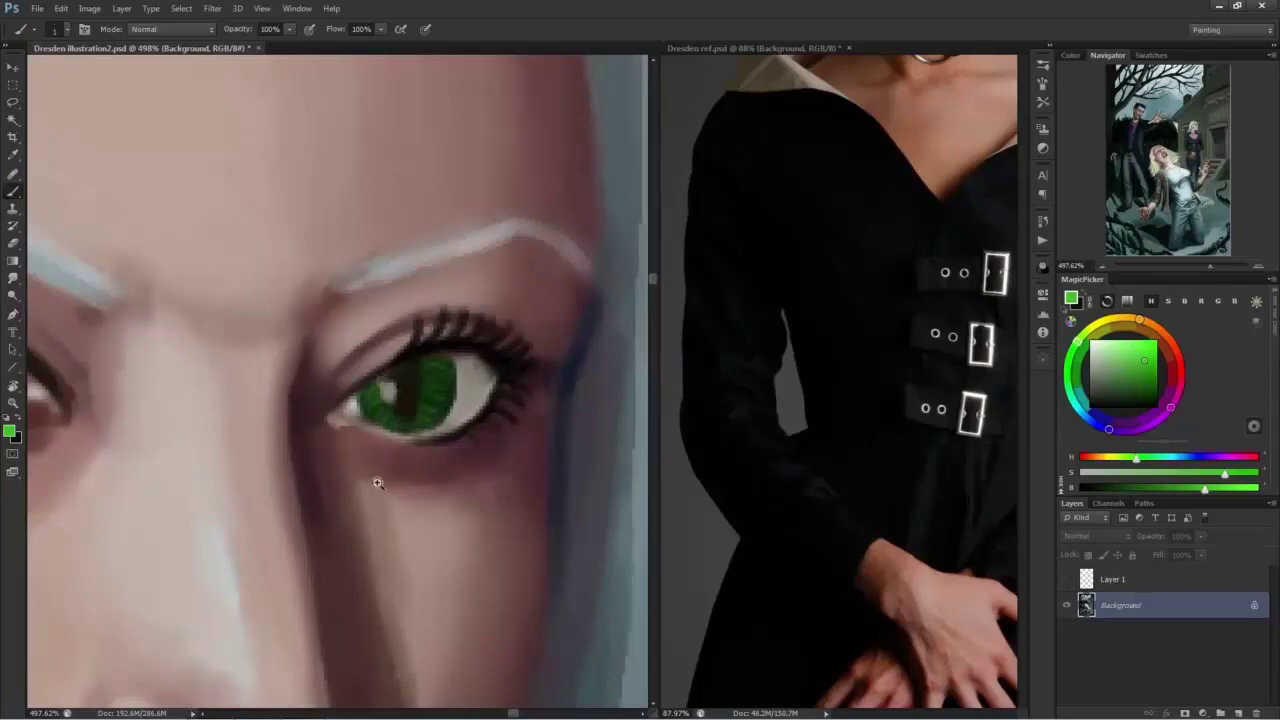
# Retouch the skin of the woman's neck and chest along the fur collar with sampled skin and dark tones.
pyautogui.scroll(5, 286, 457)
pyautogui.keyDown('alt'); pyautogui.click(597, 524); pyautogui.keyUp('alt')
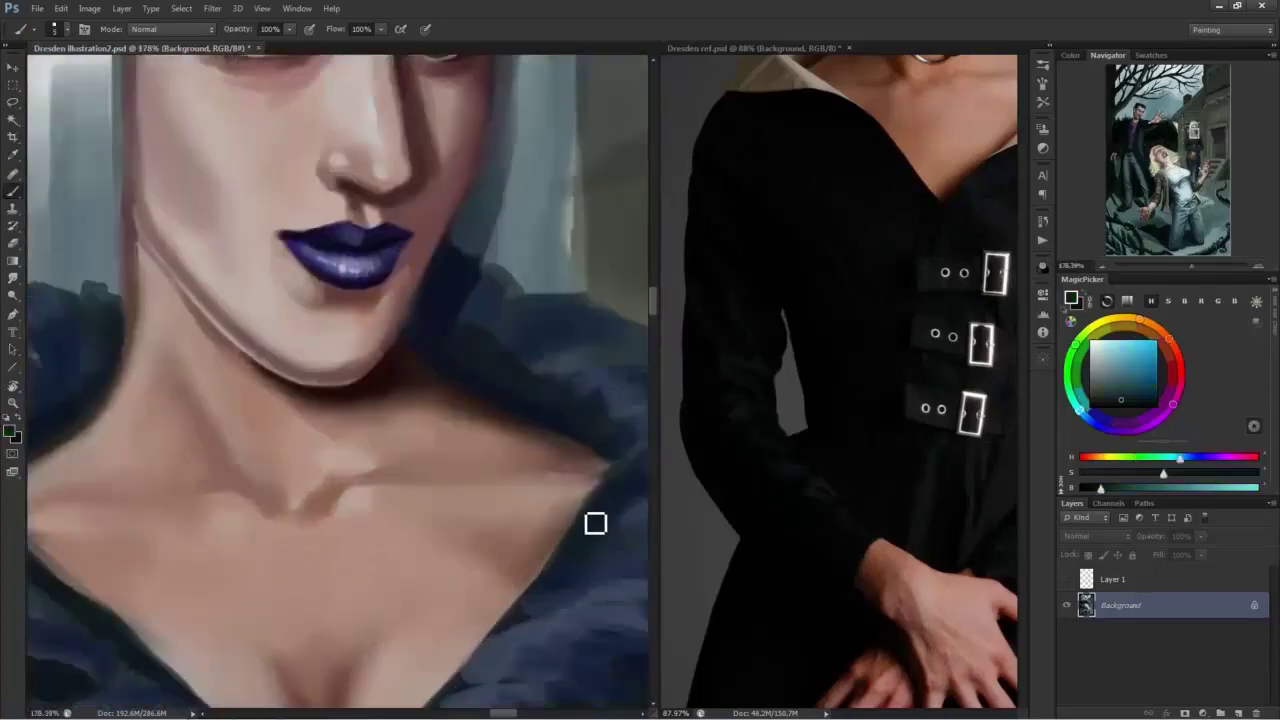
pyautogui.scroll(-10, 379, 492)
pyautogui.scroll(8, 320, 488)
pyautogui.keyDown('alt'); pyautogui.click(309, 508); pyautogui.keyUp('alt')
pyautogui.keyDown('alt'); pyautogui.click(383, 574); pyautogui.keyUp('alt')
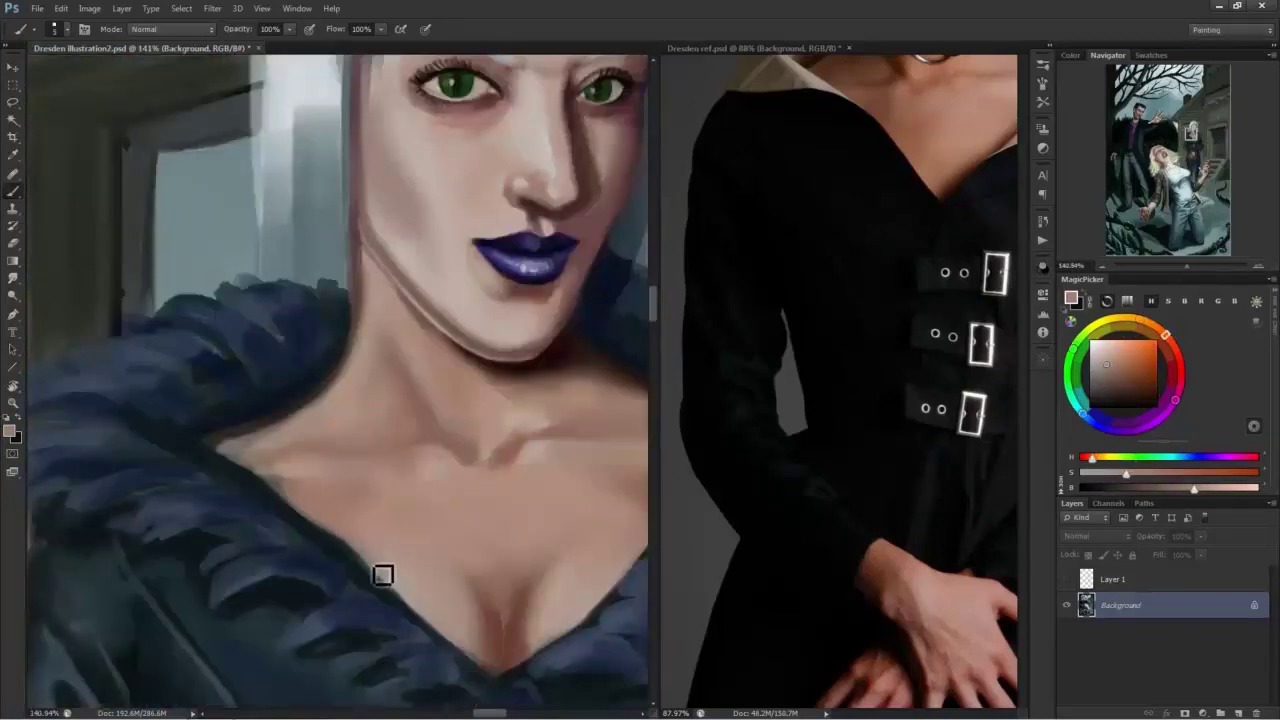
pyautogui.keyDown('alt'); pyautogui.click(389, 574); pyautogui.keyUp('alt')
pyautogui.keyDown('alt'); pyautogui.click(388, 575); pyautogui.keyUp('alt')
pyautogui.moveTo(430, 511); pyautogui.dragTo(372, 494)
# Soften the hairline around the center parting of the white-haired woman with sampled forehead, shadow and grey hair tones.
pyautogui.scroll(7, 371, 493)
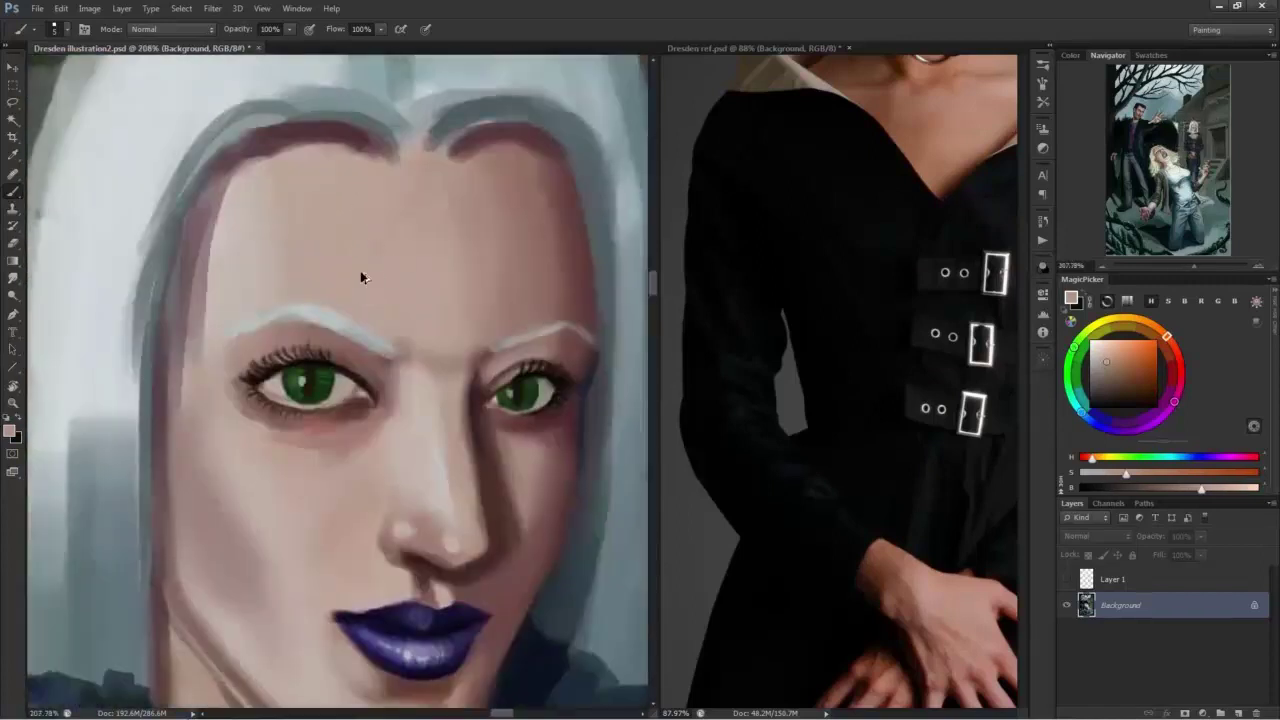
pyautogui.keyDown('alt'); pyautogui.click(467, 143); pyautogui.keyUp('alt')
pyautogui.keyDown('alt'); pyautogui.click(444, 138); pyautogui.keyUp('alt')
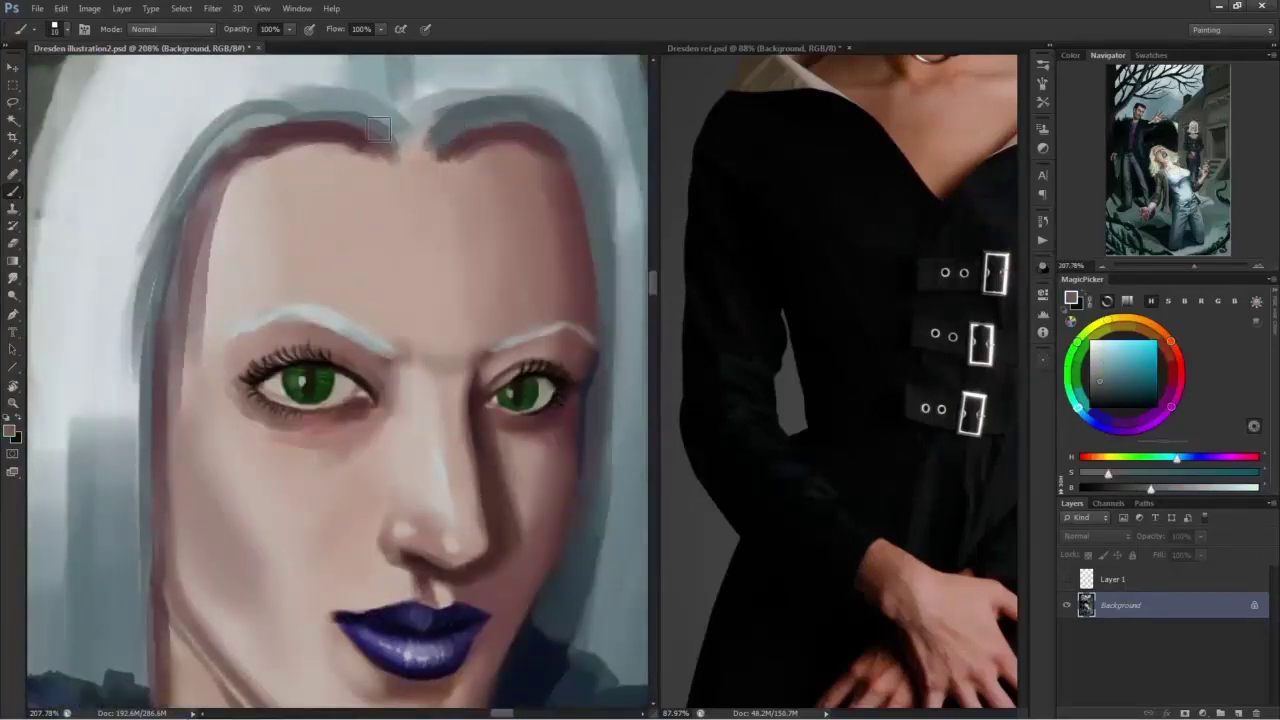
pyautogui.keyDown('alt'); pyautogui.click(429, 125); pyautogui.keyUp('alt')
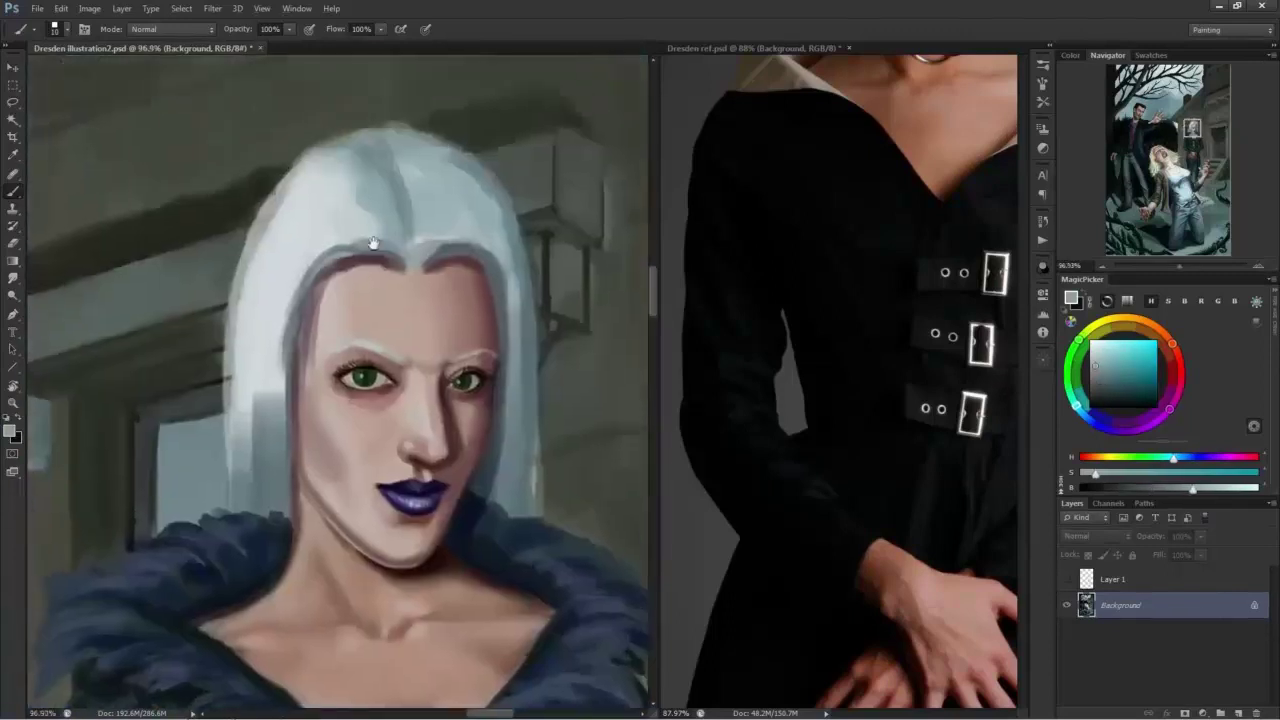
# Smooth the crown and shaded side of the woman's white hair with sampled off-white and blue-grey tones.
pyautogui.scroll(-2, 411, 372)
pyautogui.keyDown('alt'); pyautogui.click(343, 212); pyautogui.keyUp('alt')
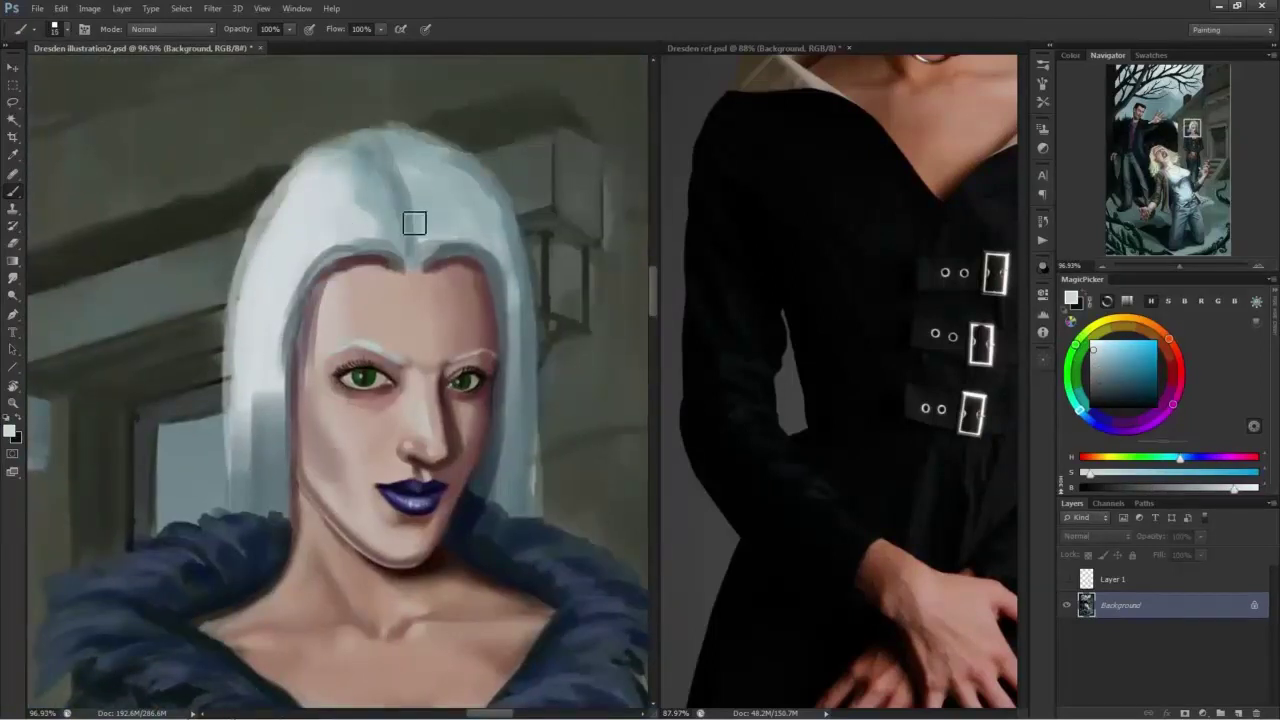
pyautogui.keyDown('alt'); pyautogui.click(435, 170); pyautogui.keyUp('alt')
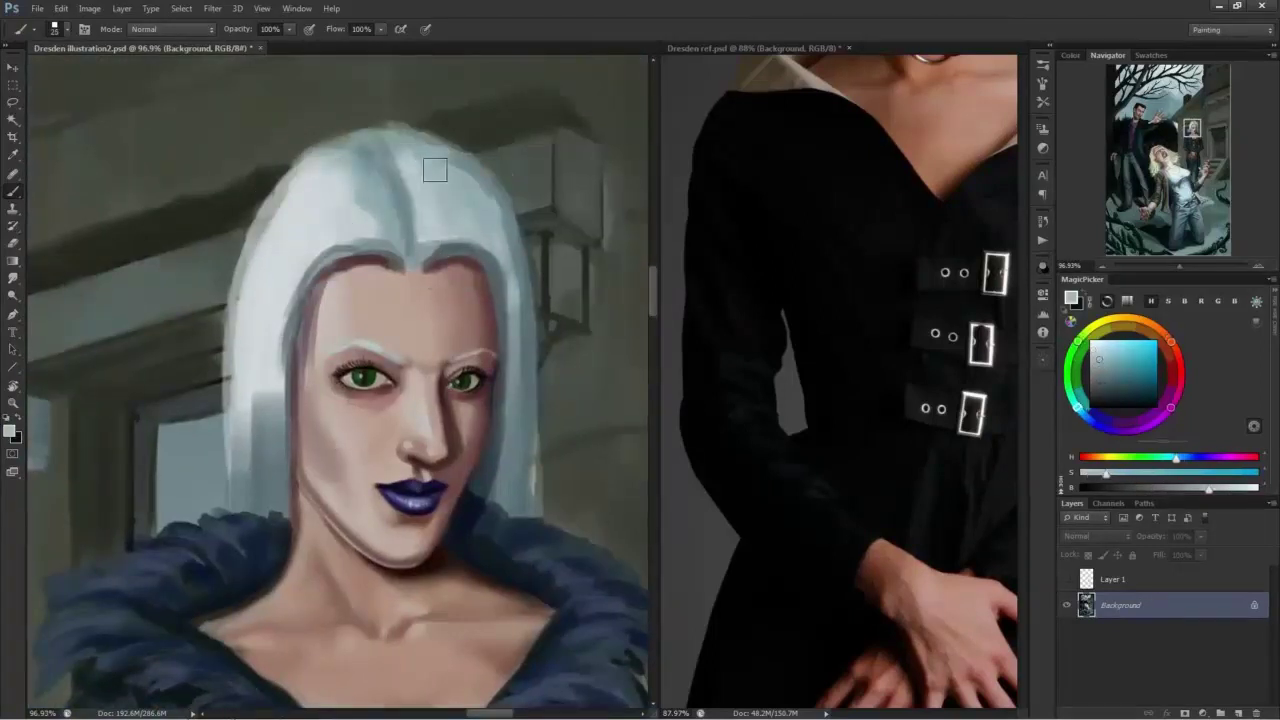
pyautogui.keyDown('alt'); pyautogui.click(519, 341); pyautogui.keyUp('alt')
pyautogui.moveTo(535, 316); pyautogui.dragTo(468, 186)
pyautogui.moveTo(507, 245); pyautogui.dragTo(471, 202)
pyautogui.keyDown('alt'); pyautogui.click(485, 184); pyautogui.keyUp('alt')
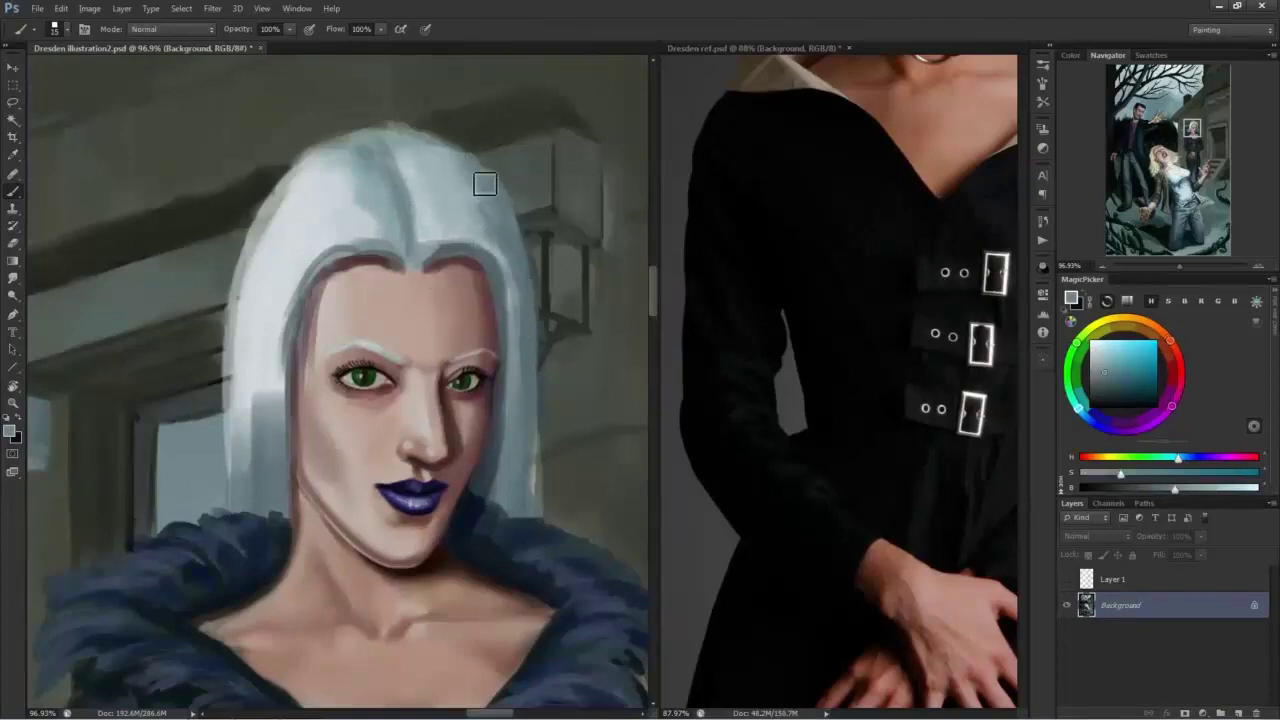
pyautogui.keyDown('alt'); pyautogui.click(395, 112); pyautogui.keyUp('alt')
# Highlight the thumb of the kneeling woman's raised hand with sampled off-white and a smaller brush.
pyautogui.moveTo(272, 458)
pyautogui.mouseDown()
pyautogui.moveTo(266, 437)
pyautogui.moveTo(306, 463)
pyautogui.moveTo(288, 463)
pyautogui.moveTo(268, 300)
pyautogui.mouseUp()
pyautogui.moveTo(395, 475); pyautogui.dragTo(425, 475)
pyautogui.press('[')
pyautogui.press('[')
pyautogui.keyDown('alt'); pyautogui.click(306, 446); pyautogui.keyUp('alt')
pyautogui.moveTo(310, 450)
pyautogui.mouseDown()
pyautogui.moveTo(344, 472)
pyautogui.moveTo(336, 438)
pyautogui.mouseUp()
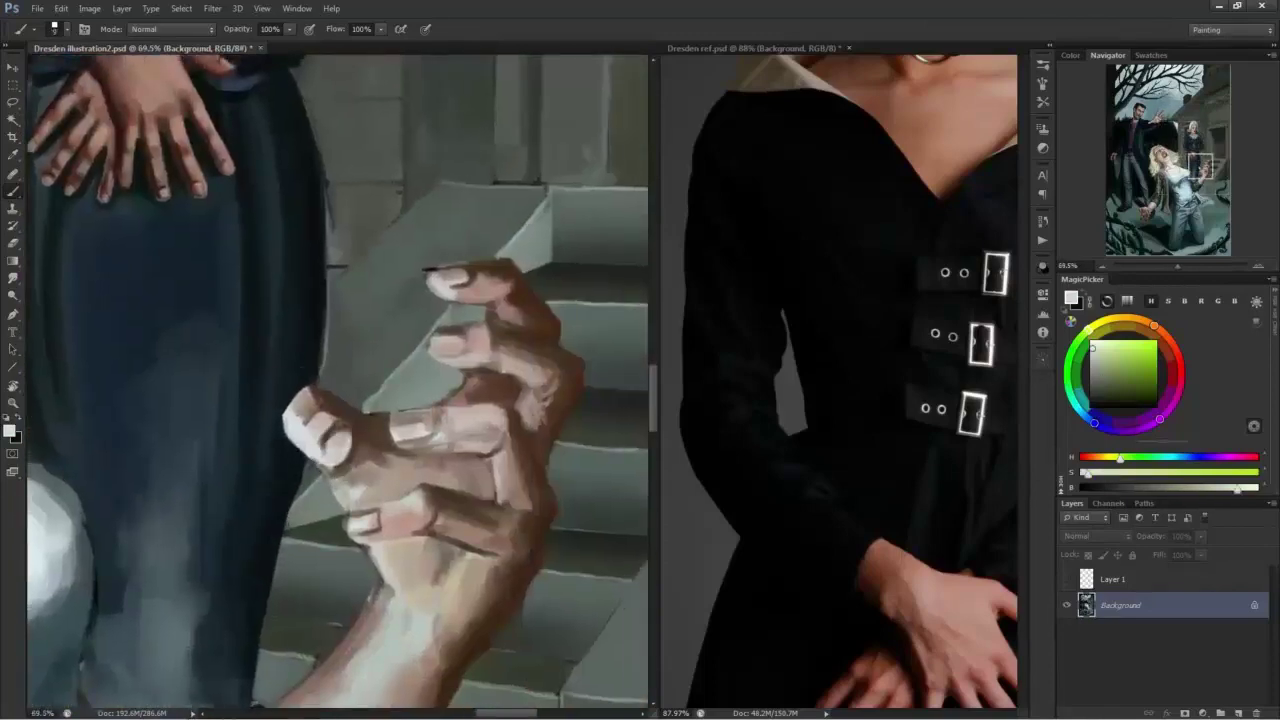
# Refine the knuckles, fingertips and nails of the raised hand's two upper fingers with sampled skin tones.
pyautogui.keyDown('alt'); pyautogui.click(532, 399); pyautogui.keyUp('alt')
pyautogui.keyDown('alt'); pyautogui.click(537, 413); pyautogui.keyUp('alt')
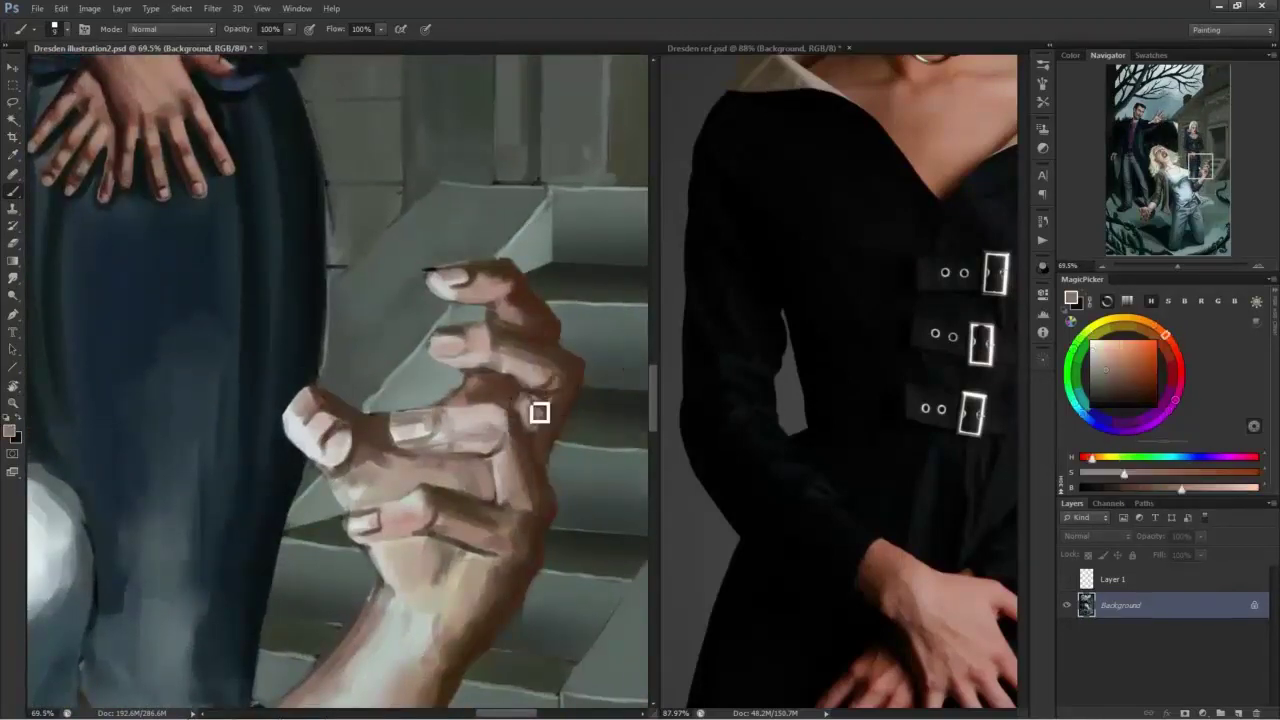
pyautogui.keyDown('alt'); pyautogui.click(461, 331); pyautogui.keyUp('alt')
pyautogui.keyDown('alt'); pyautogui.click(450, 352); pyautogui.keyUp('alt')
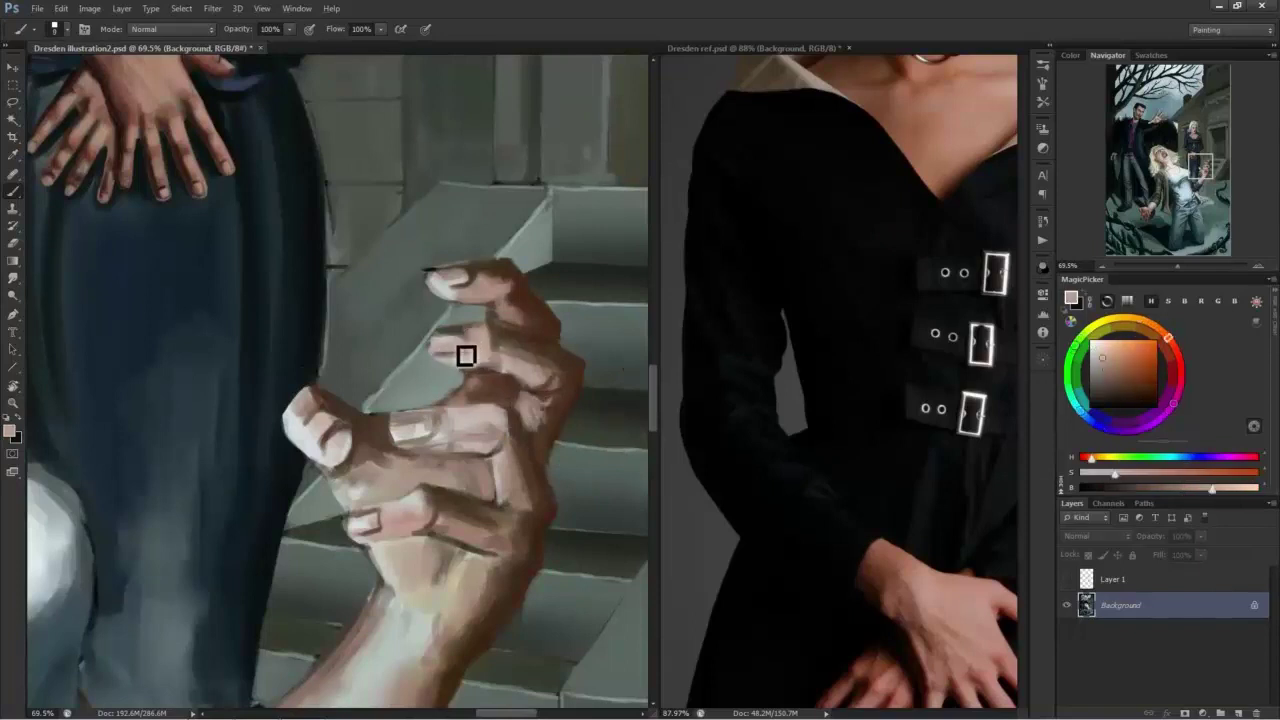
pyautogui.keyDown('alt'); pyautogui.click(462, 329); pyautogui.keyUp('alt')
pyautogui.keyDown('alt'); pyautogui.click(476, 344); pyautogui.keyUp('alt')
pyautogui.keyDown('alt'); pyautogui.click(442, 286); pyautogui.keyUp('alt')
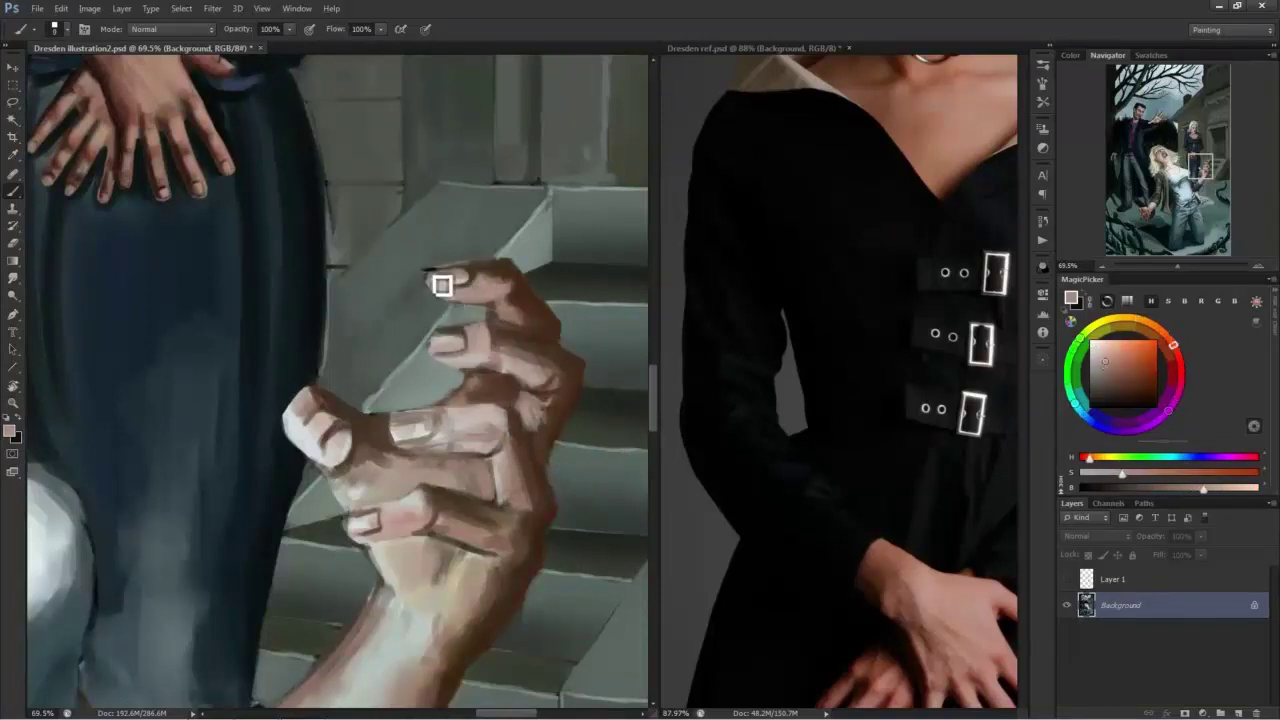
# Define the nails of the thumb and middle finger on the raised hand with sampled light and shadow tones.
pyautogui.keyDown('alt'); pyautogui.click(310, 403); pyautogui.keyUp('alt')
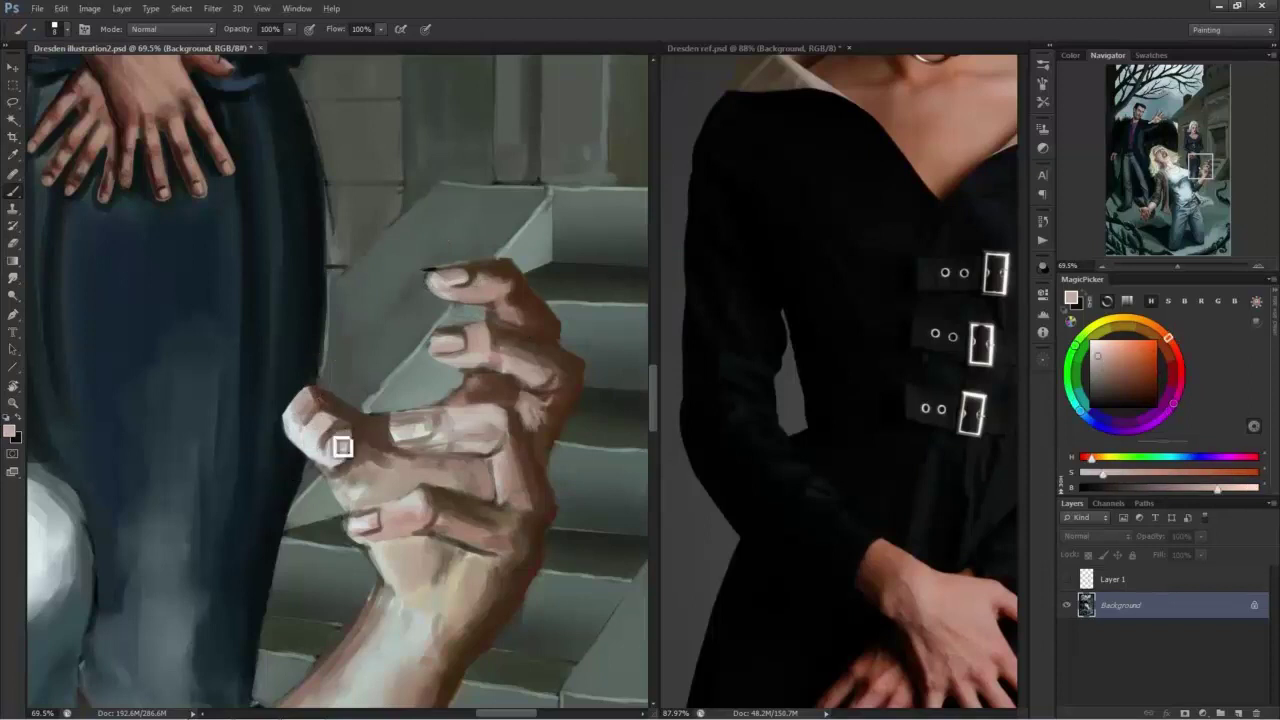
pyautogui.keyDown('alt'); pyautogui.click(338, 447); pyautogui.keyUp('alt')
pyautogui.moveTo(329, 426); pyautogui.dragTo(320, 447)
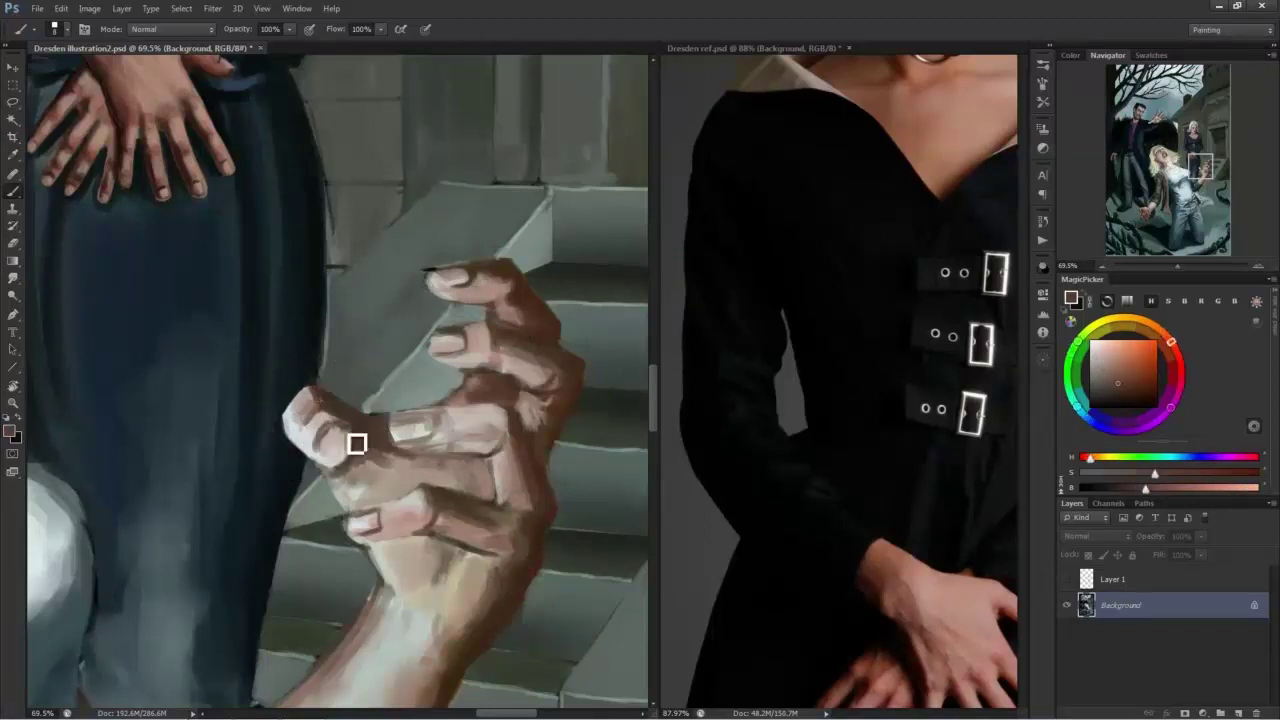
pyautogui.keyDown('alt'); pyautogui.click(419, 436); pyautogui.keyUp('alt')
pyautogui.moveTo(437, 434); pyautogui.dragTo(406, 437)
pyautogui.keyDown('alt'); pyautogui.click(434, 436); pyautogui.keyUp('alt')
# Blend the palm and the upper edge of the middle finger on the raised hand with a slightly larger brush.
pyautogui.press(']')
pyautogui.press(']')
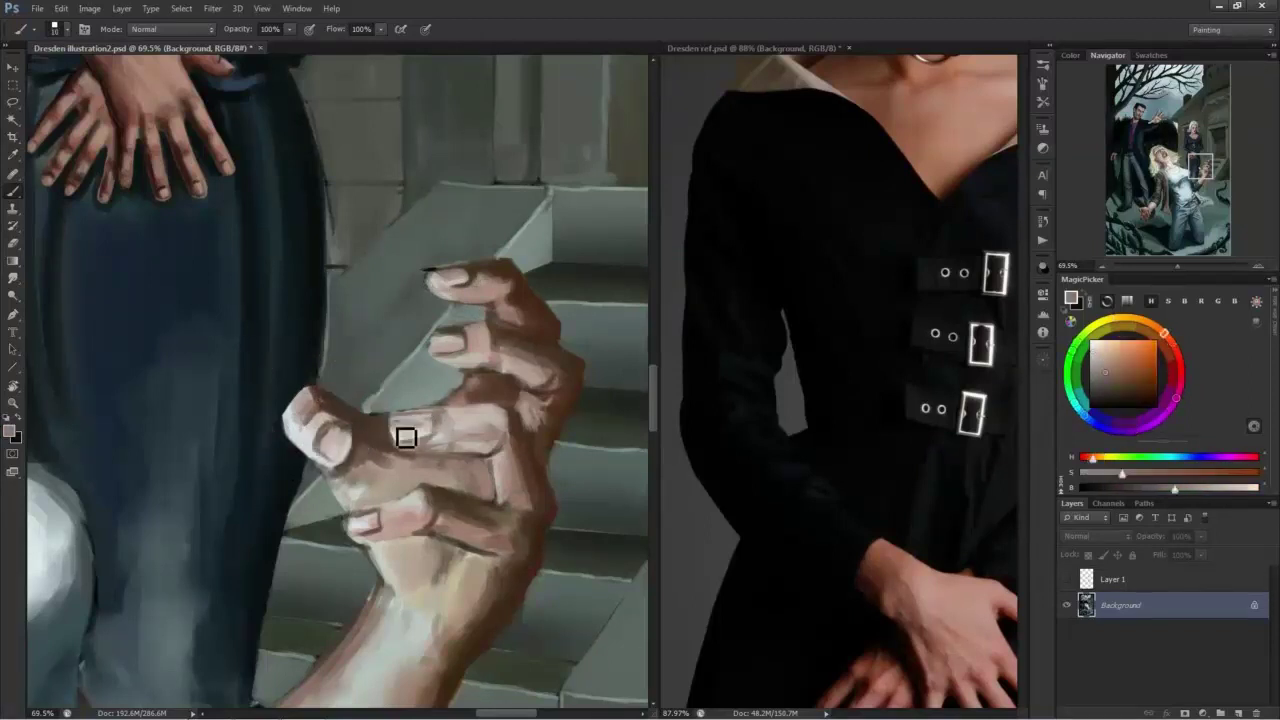
pyautogui.moveTo(335, 470)
pyautogui.mouseDown()
pyautogui.moveTo(274, 491)
pyautogui.moveTo(384, 478)
pyautogui.mouseUp()
pyautogui.keyDown('alt'); pyautogui.click(408, 414); pyautogui.keyUp('alt')
pyautogui.moveTo(411, 417); pyautogui.dragTo(391, 417)
pyautogui.moveTo(329, 451); pyautogui.dragTo(242, 512)
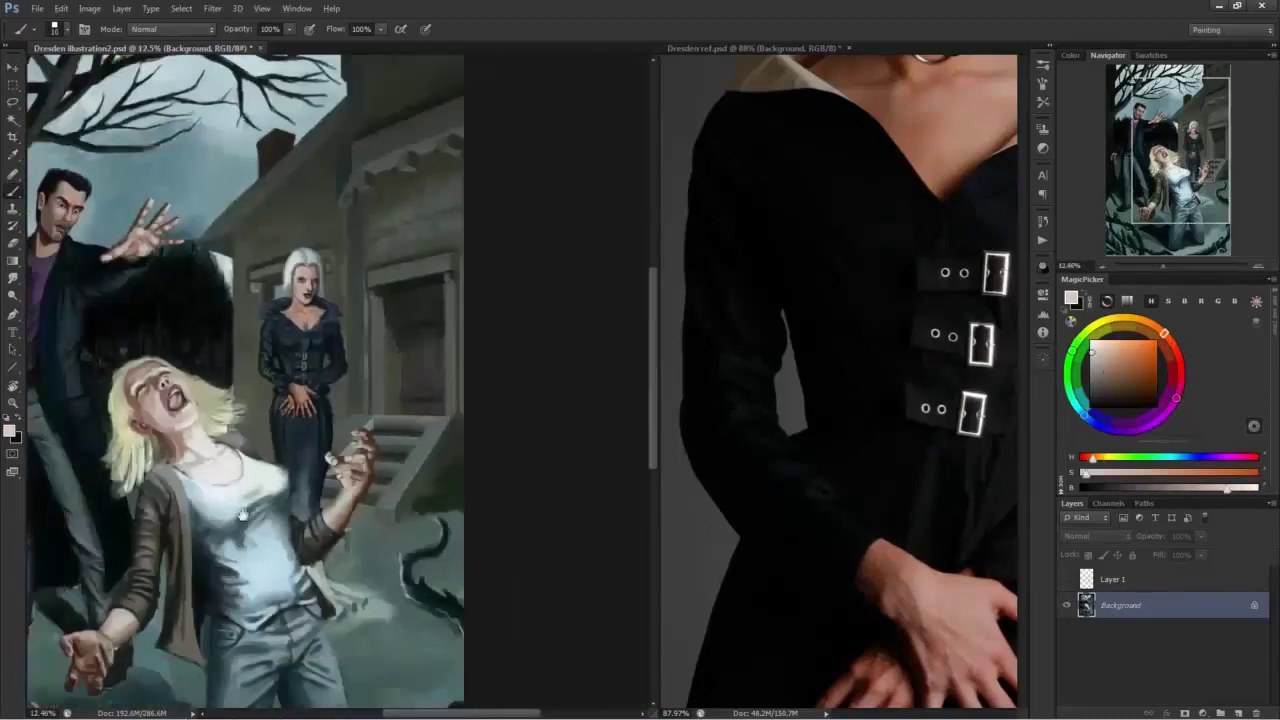
# Deepen the shadows around the little finger and outer edge of the raised hand with sampled dark browns.
pyautogui.moveTo(340, 475); pyautogui.dragTo(427, 500)
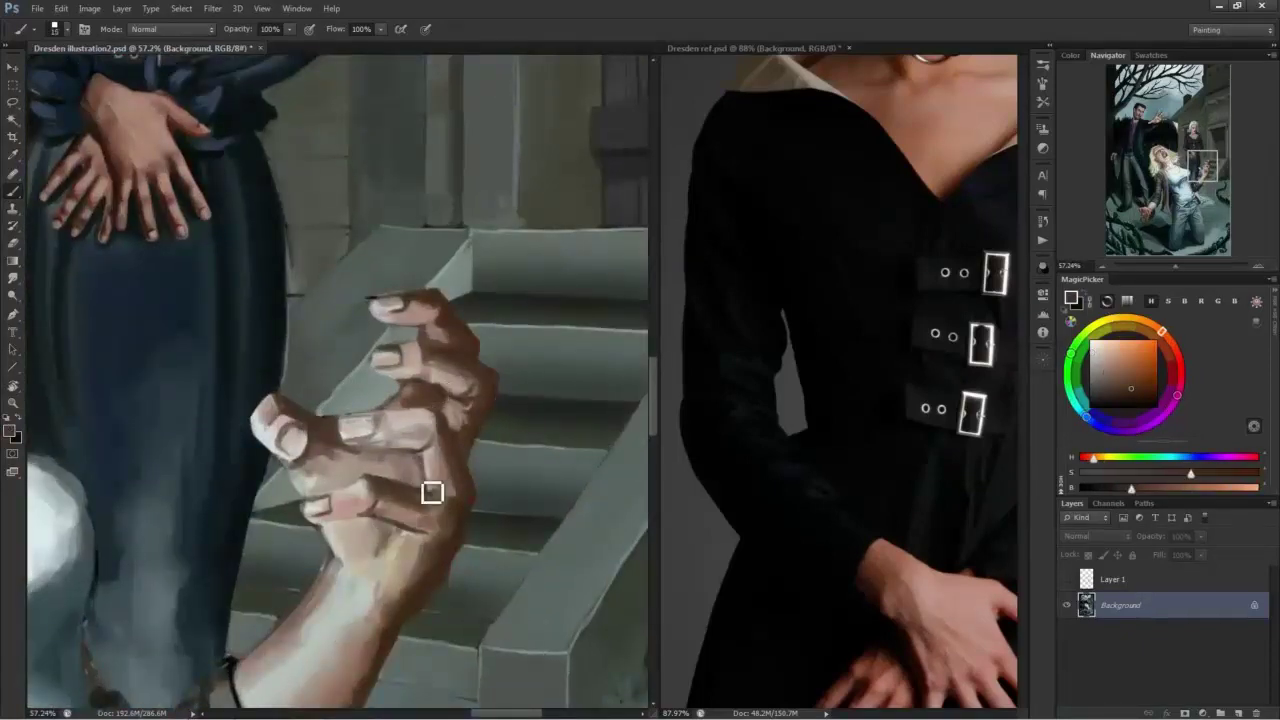
pyautogui.keyDown('alt'); pyautogui.click(476, 428); pyautogui.keyUp('alt')
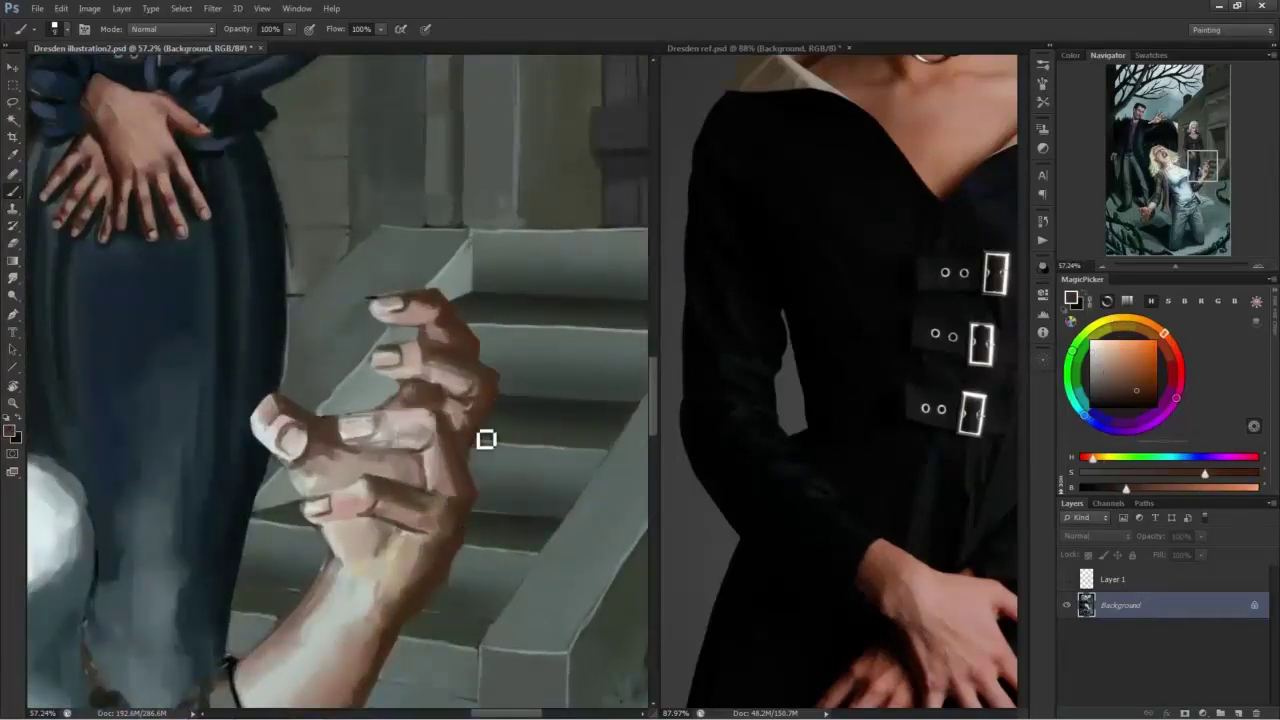
pyautogui.moveTo(486, 440); pyautogui.dragTo(298, 554)
# Paint over the sketch lines above the thin foreground vine with sampled grey-teal ground color.
pyautogui.keyDown('alt'); pyautogui.click(466, 581); pyautogui.keyUp('alt')
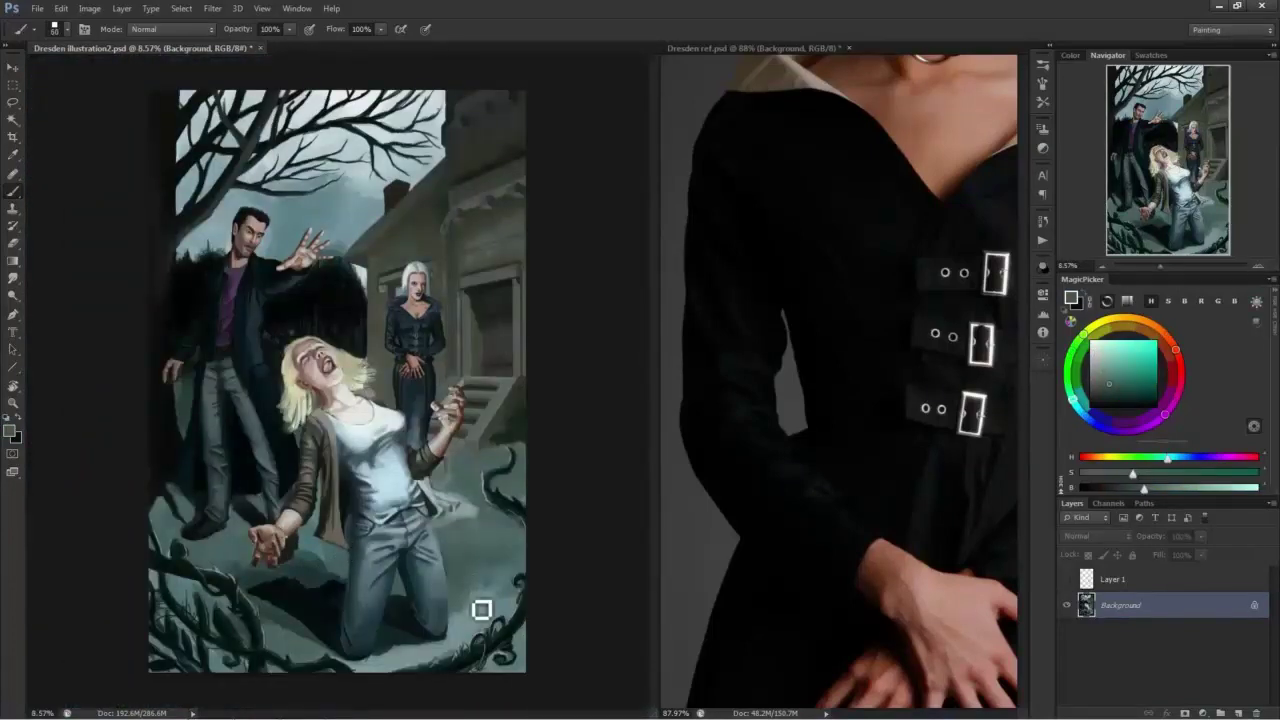
pyautogui.scroll(4, 227, 572)
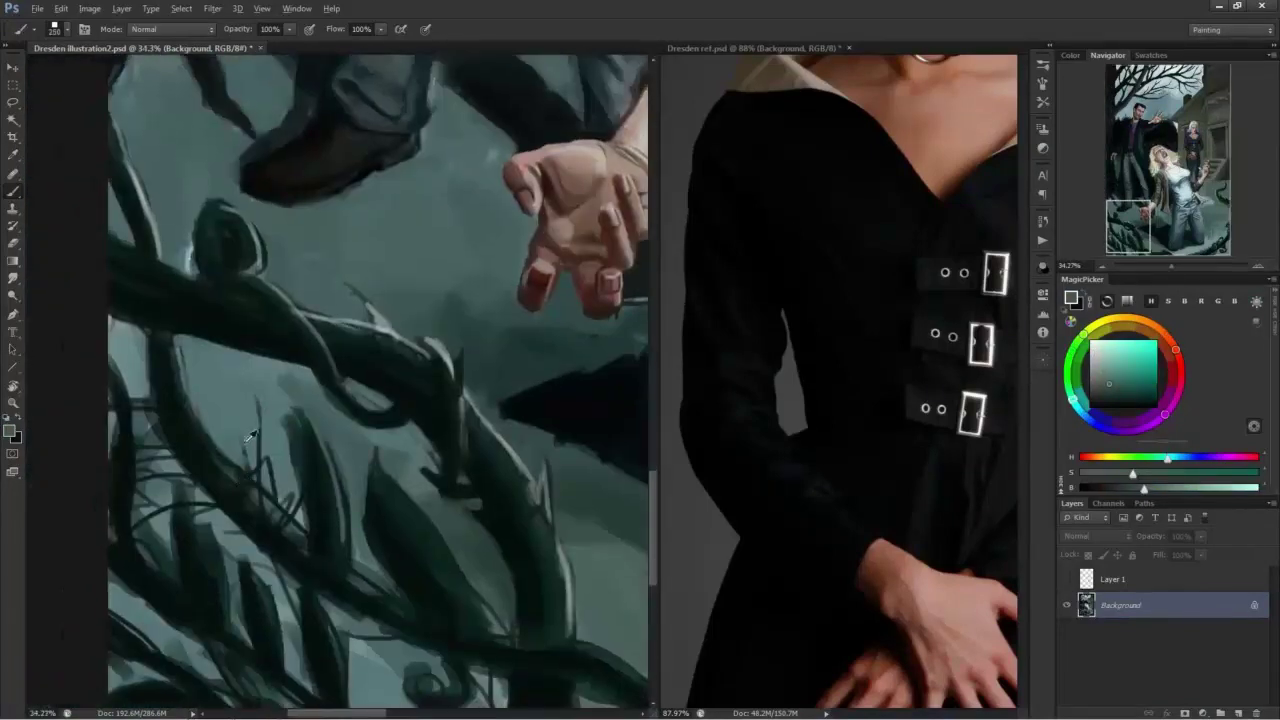
pyautogui.keyDown('alt'); pyautogui.click(232, 430); pyautogui.keyUp('alt')
pyautogui.keyDown('alt'); pyautogui.click(292, 508); pyautogui.keyUp('alt')
pyautogui.keyDown('alt'); pyautogui.click(274, 456); pyautogui.keyUp('alt')
pyautogui.press('[')
pyautogui.press('[')
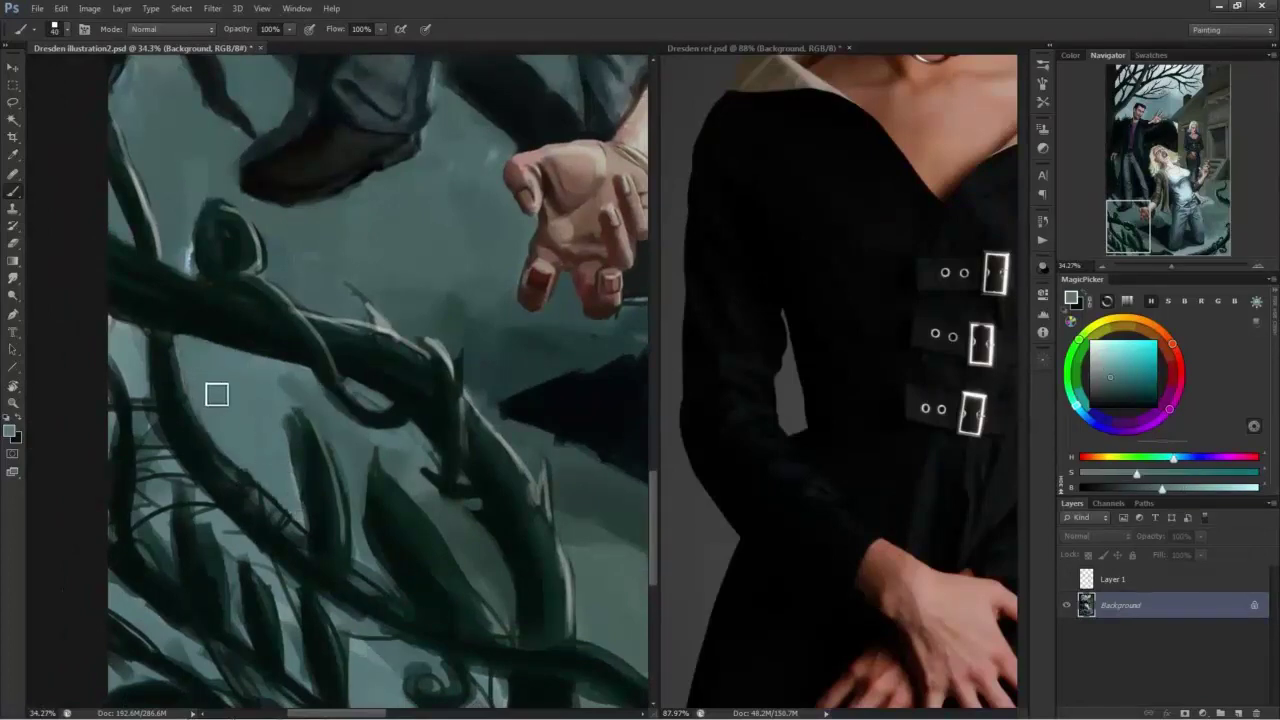
# Cover the crisscrossing sketch lines between the vines and leaves near the canvas edge with sampled ground tones.
pyautogui.keyDown('alt'); pyautogui.click(152, 424); pyautogui.keyUp('alt')
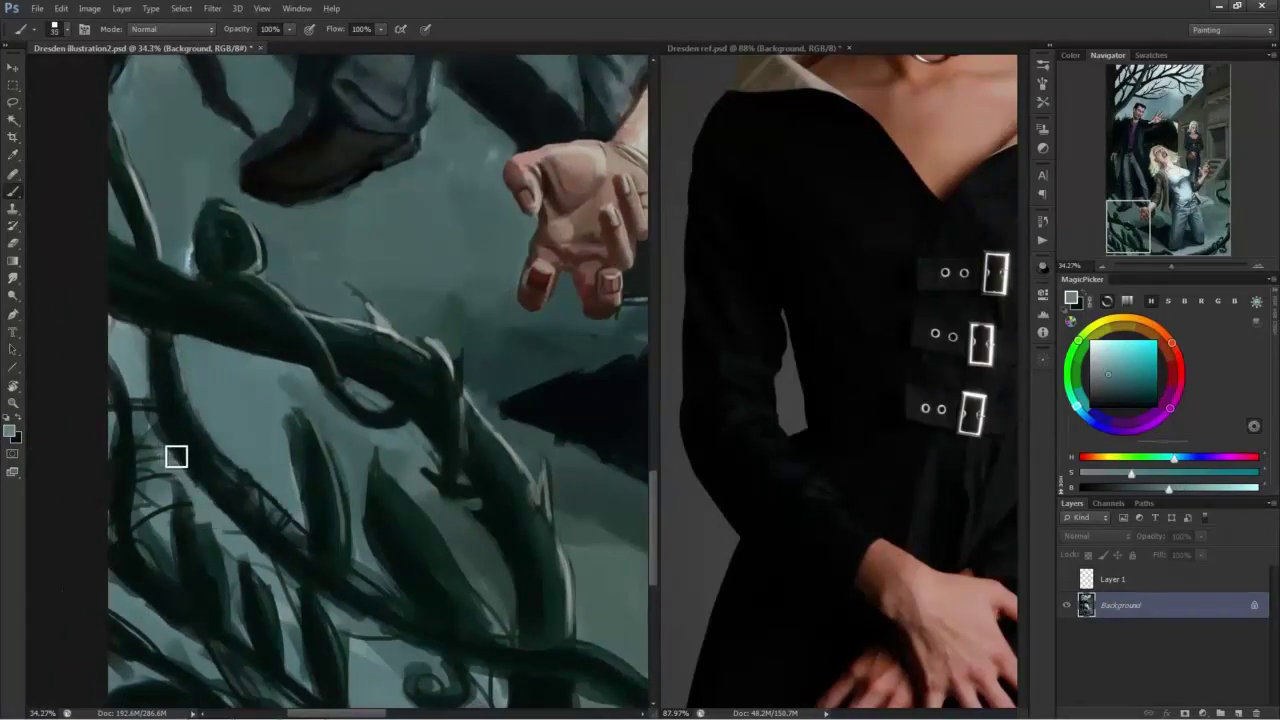
pyautogui.keyDown('alt'); pyautogui.click(151, 414); pyautogui.keyUp('alt')
pyautogui.moveTo(143, 509)
pyautogui.mouseDown()
pyautogui.moveTo(151, 414)
pyautogui.moveTo(145, 528)
pyautogui.moveTo(164, 556)
pyautogui.moveTo(120, 376)
pyautogui.moveTo(157, 396)
pyautogui.mouseUp()
pyautogui.keyDown('alt'); pyautogui.click(147, 572); pyautogui.keyUp('alt')
pyautogui.keyDown('alt'); pyautogui.click(270, 556); pyautogui.keyUp('alt')
pyautogui.keyDown('alt'); pyautogui.click(292, 604); pyautogui.keyUp('alt')
pyautogui.moveTo(243, 591)
pyautogui.mouseDown()
pyautogui.moveTo(288, 603)
pyautogui.moveTo(303, 670)
pyautogui.moveTo(299, 608)
pyautogui.moveTo(245, 559)
pyautogui.mouseUp()
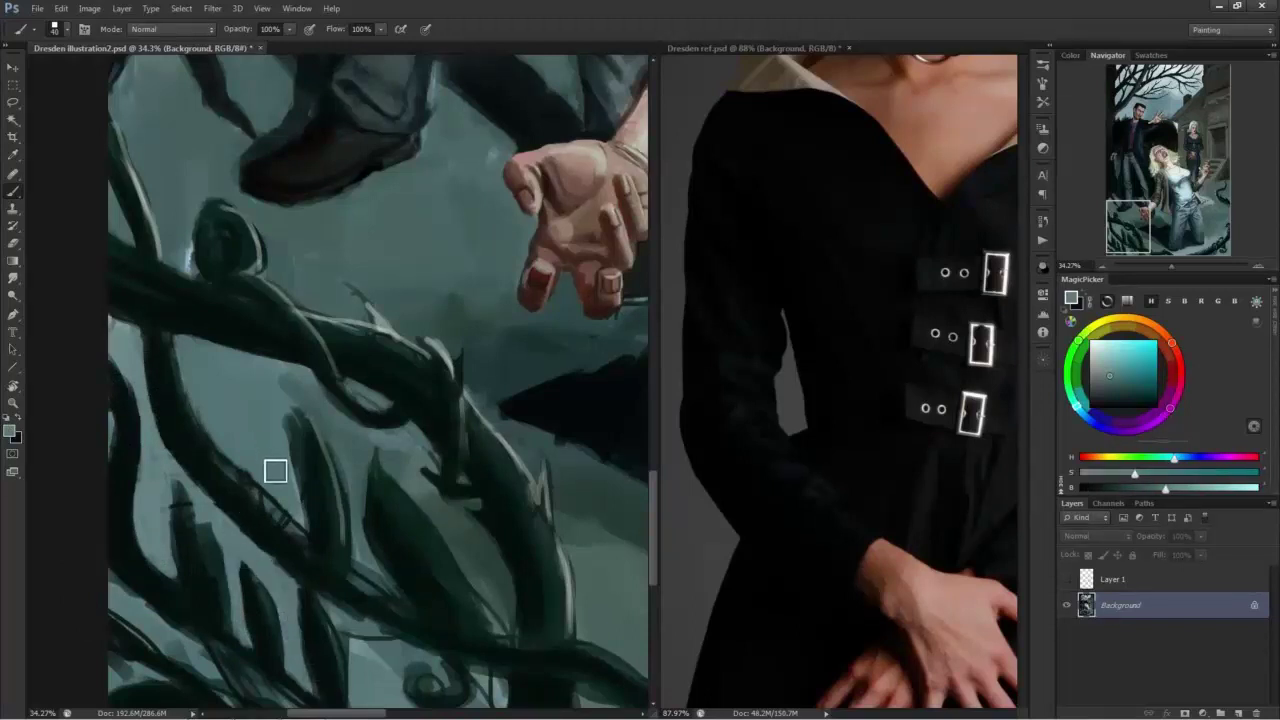
# Fill the sketchy leaf tip and thin vine with sampled dark greens, then clean up the ground beside the large leaf.
pyautogui.keyDown('alt'); pyautogui.click(185, 500); pyautogui.keyUp('alt')
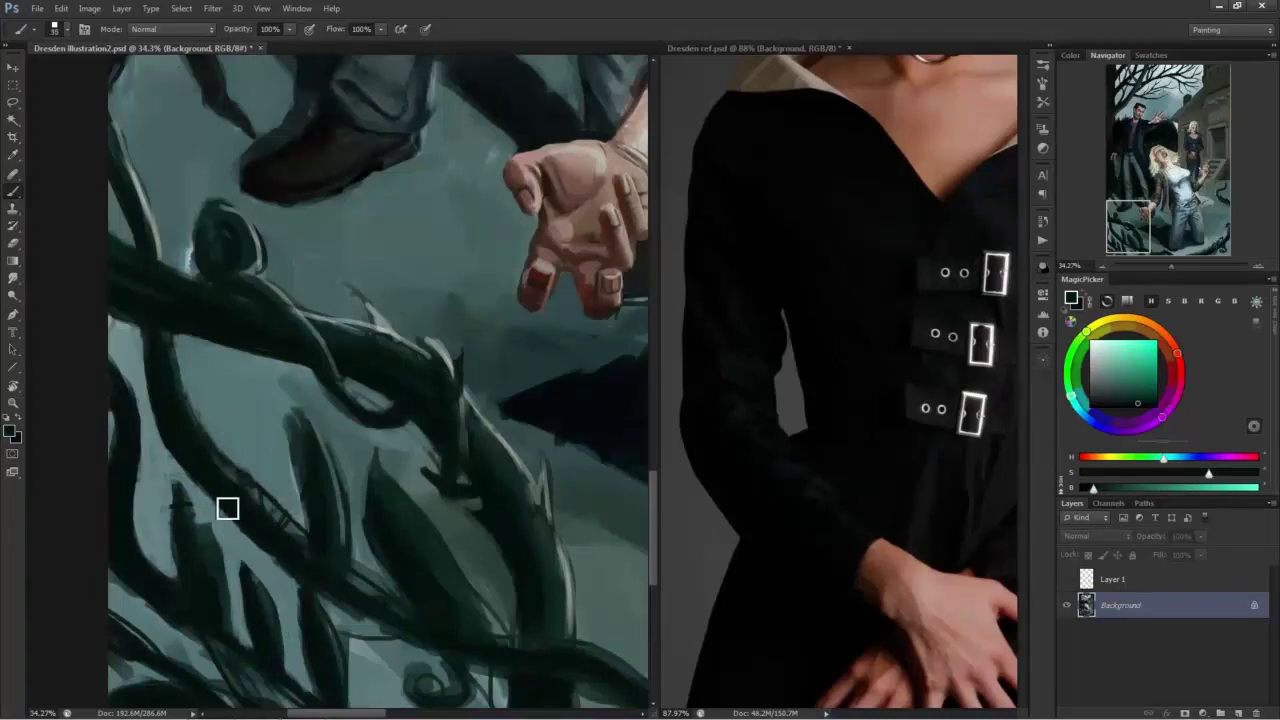
pyautogui.keyDown('alt'); pyautogui.click(328, 332); pyautogui.keyUp('alt')
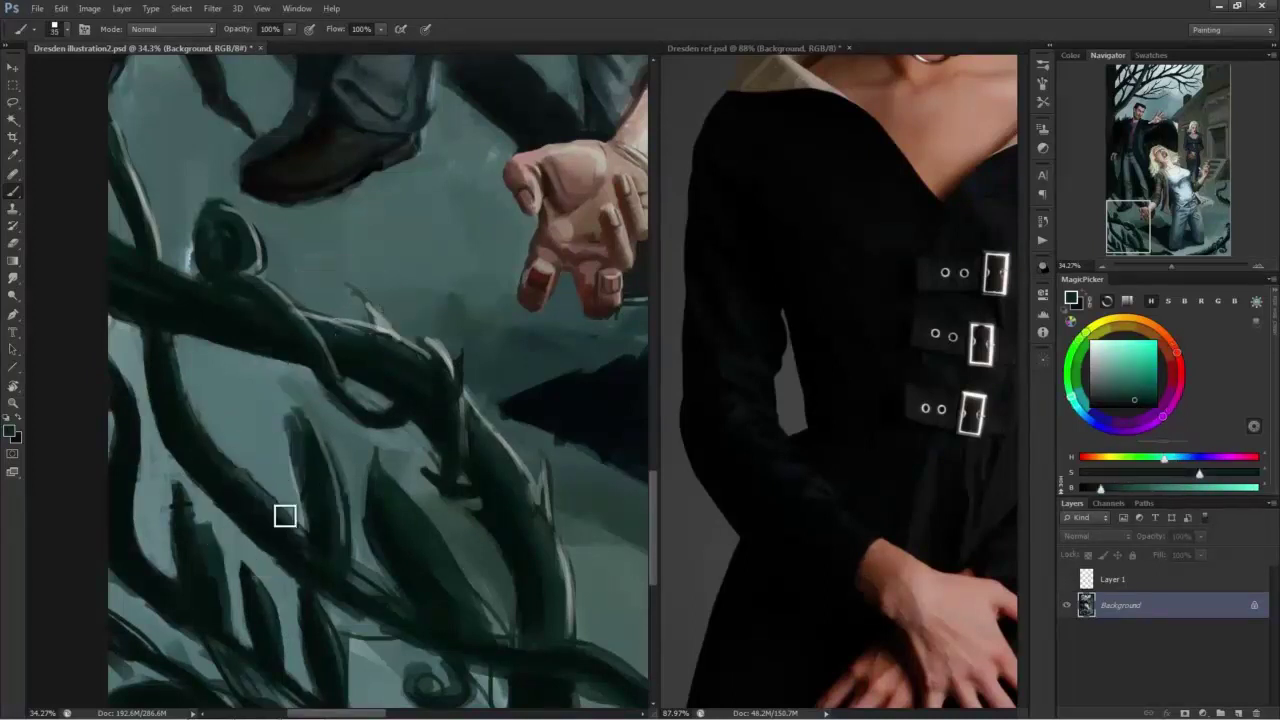
pyautogui.keyDown('alt'); pyautogui.click(366, 592); pyautogui.keyUp('alt')
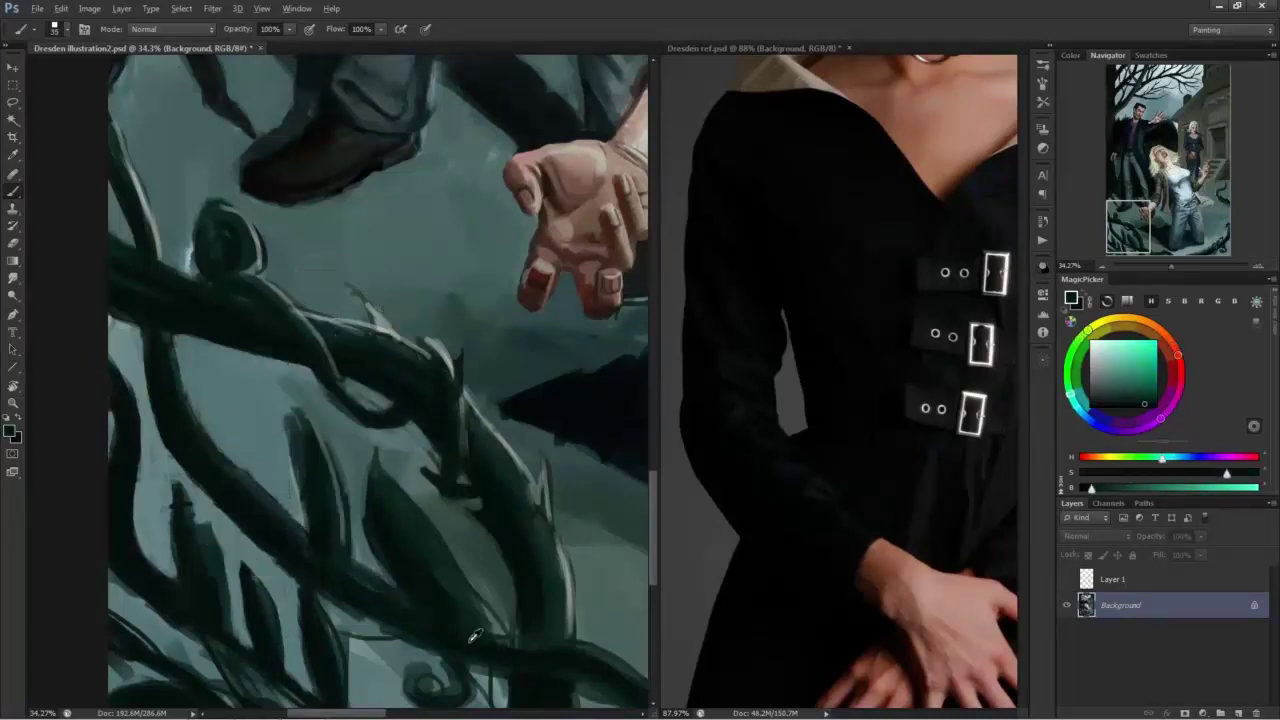
pyautogui.keyDown('alt'); pyautogui.click(498, 582); pyautogui.keyUp('alt')
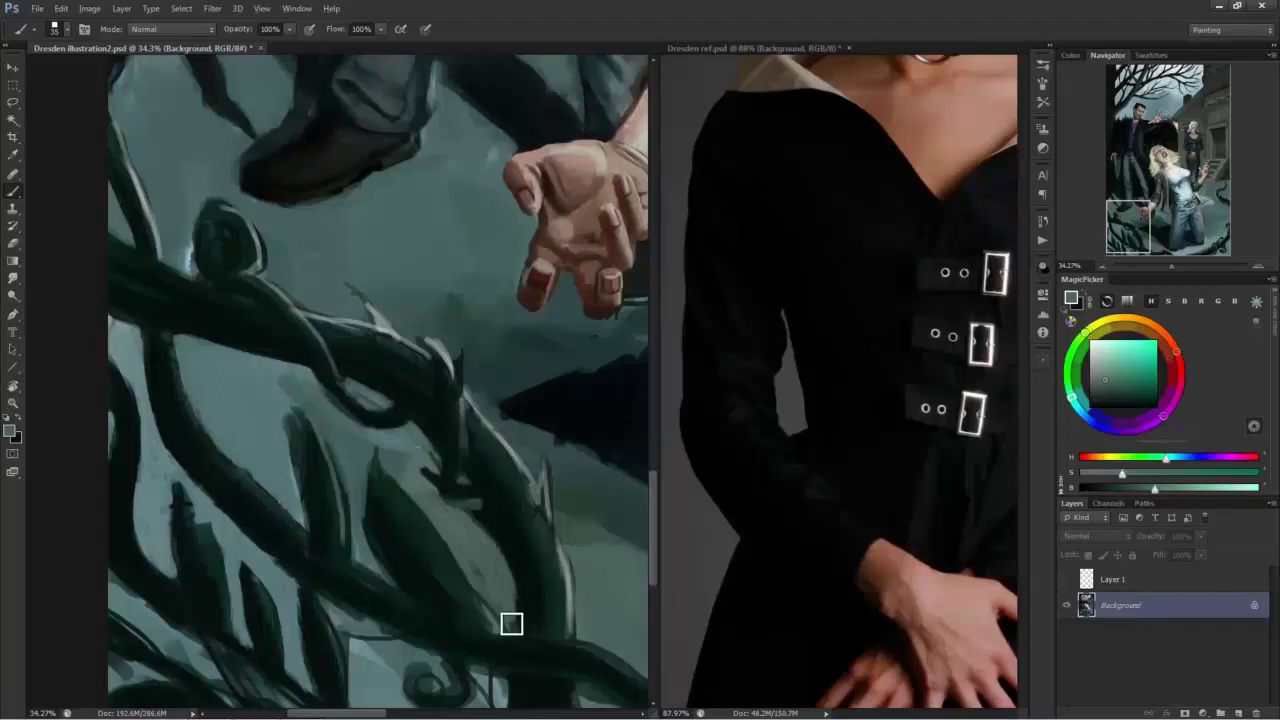
# Clean up the ground around the lower leaves and the small curled tendril with sampled grey-teal tones.
pyautogui.moveTo(353, 628)
pyautogui.mouseDown()
pyautogui.moveTo(374, 660)
pyautogui.moveTo(354, 510)
pyautogui.mouseUp()
pyautogui.keyDown('alt'); pyautogui.click(183, 383); pyautogui.keyUp('alt')
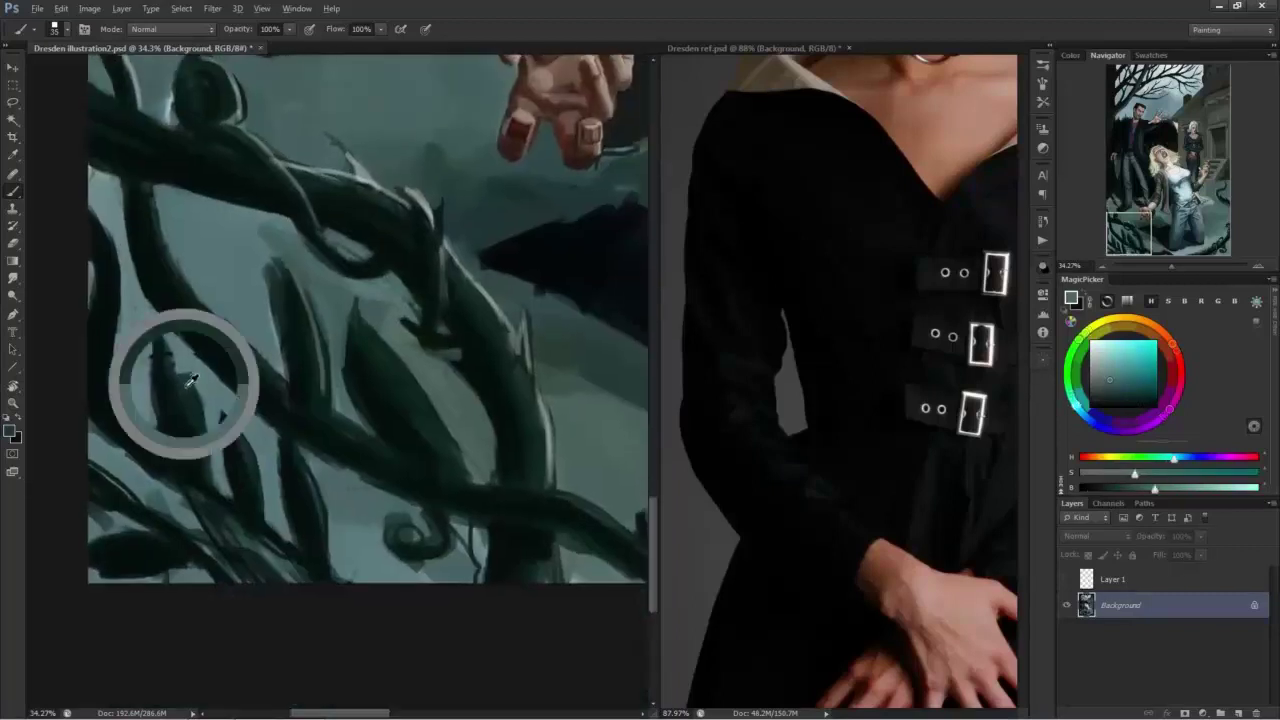
pyautogui.moveTo(176, 368)
pyautogui.mouseDown()
pyautogui.moveTo(210, 476)
pyautogui.moveTo(254, 456)
pyautogui.moveTo(281, 530)
pyautogui.mouseUp()
pyautogui.keyDown('alt'); pyautogui.click(324, 477); pyautogui.keyUp('alt')
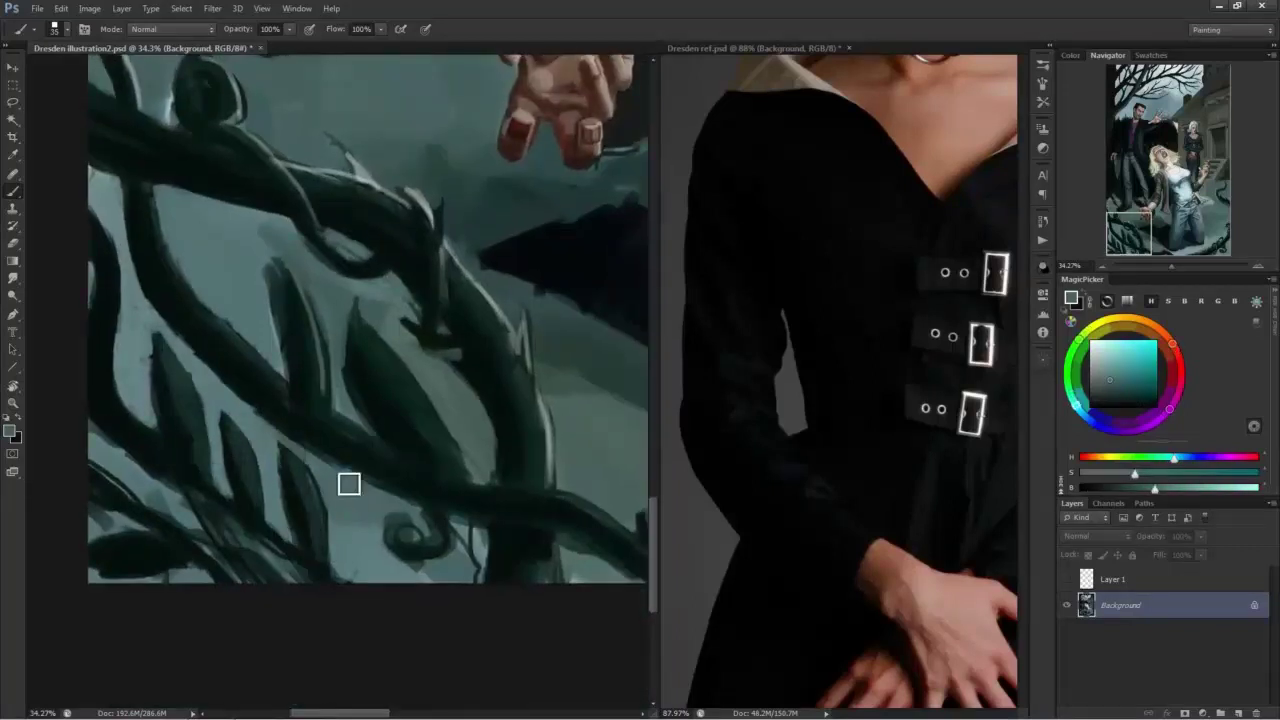
pyautogui.keyDown('alt'); pyautogui.click(380, 506); pyautogui.keyUp('alt')
pyautogui.moveTo(398, 525); pyautogui.dragTo(423, 540)
pyautogui.keyDown('alt'); pyautogui.click(386, 514); pyautogui.keyUp('alt')
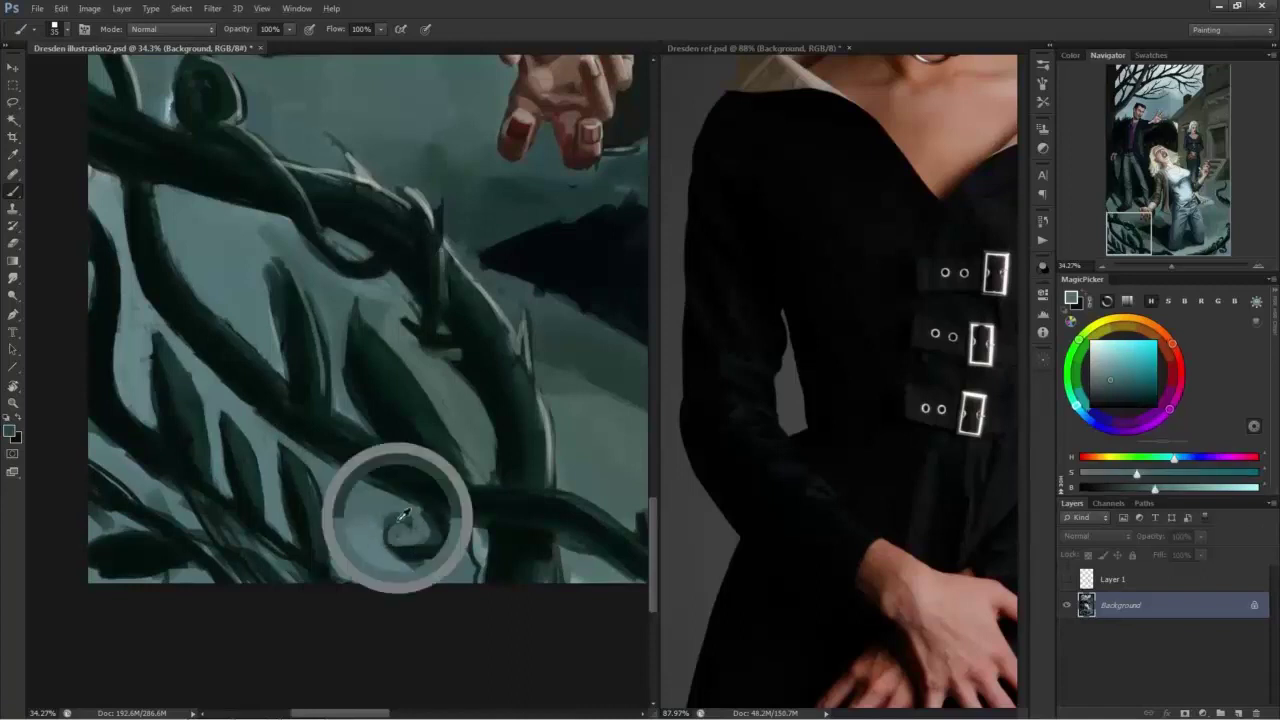
# Paint the curled tendril, the lowest vine and its small leaves solid dark green, enlarging the brush.
pyautogui.keyDown('alt'); pyautogui.click(432, 455); pyautogui.keyUp('alt')
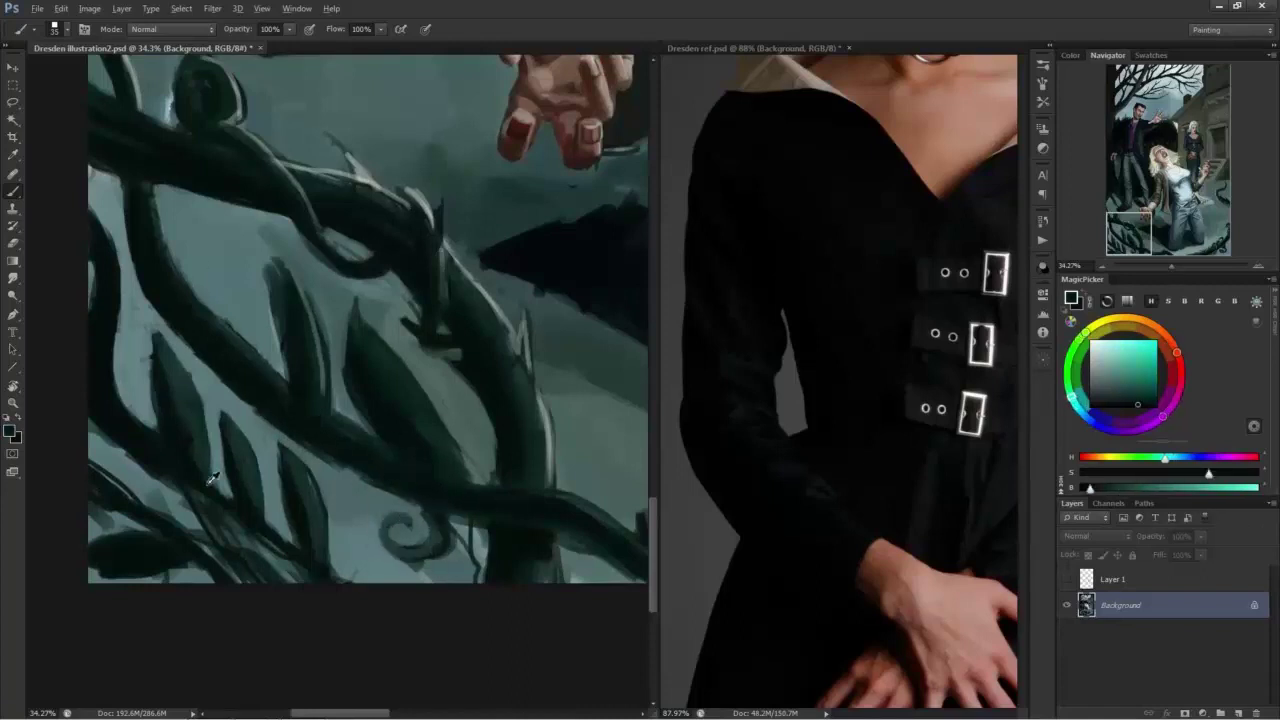
pyautogui.keyDown('alt'); pyautogui.click(99, 527); pyautogui.keyUp('alt')
pyautogui.moveTo(99, 528)
pyautogui.mouseDown()
pyautogui.moveTo(131, 506)
pyautogui.moveTo(300, 575)
pyautogui.mouseUp()
pyautogui.press(']')
pyautogui.press(']')
pyautogui.moveTo(300, 475); pyautogui.dragTo(312, 550)
pyautogui.moveTo(238, 430); pyautogui.dragTo(260, 522)
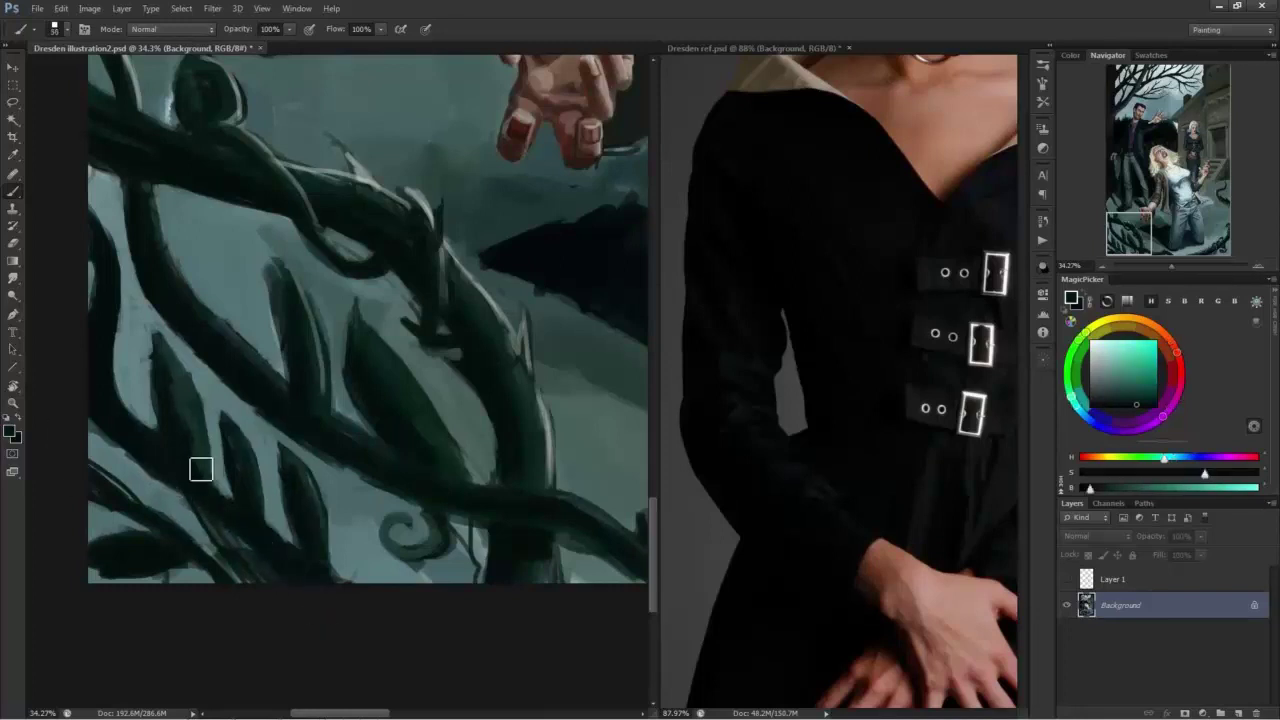
# Shade the lower leaves and thicken the crossing vines in the painting's lower corner with sampled dark greens.
pyautogui.moveTo(200, 469); pyautogui.dragTo(180, 378)
pyautogui.keyDown('alt'); pyautogui.click(176, 508); pyautogui.keyUp('alt')
pyautogui.moveTo(182, 503); pyautogui.dragTo(265, 578)
pyautogui.keyDown('alt'); pyautogui.click(182, 535); pyautogui.keyUp('alt')
pyautogui.moveTo(137, 464)
pyautogui.mouseDown()
pyautogui.moveTo(200, 551)
pyautogui.moveTo(162, 503)
pyautogui.mouseUp()
pyautogui.moveTo(98, 470); pyautogui.dragTo(137, 514)
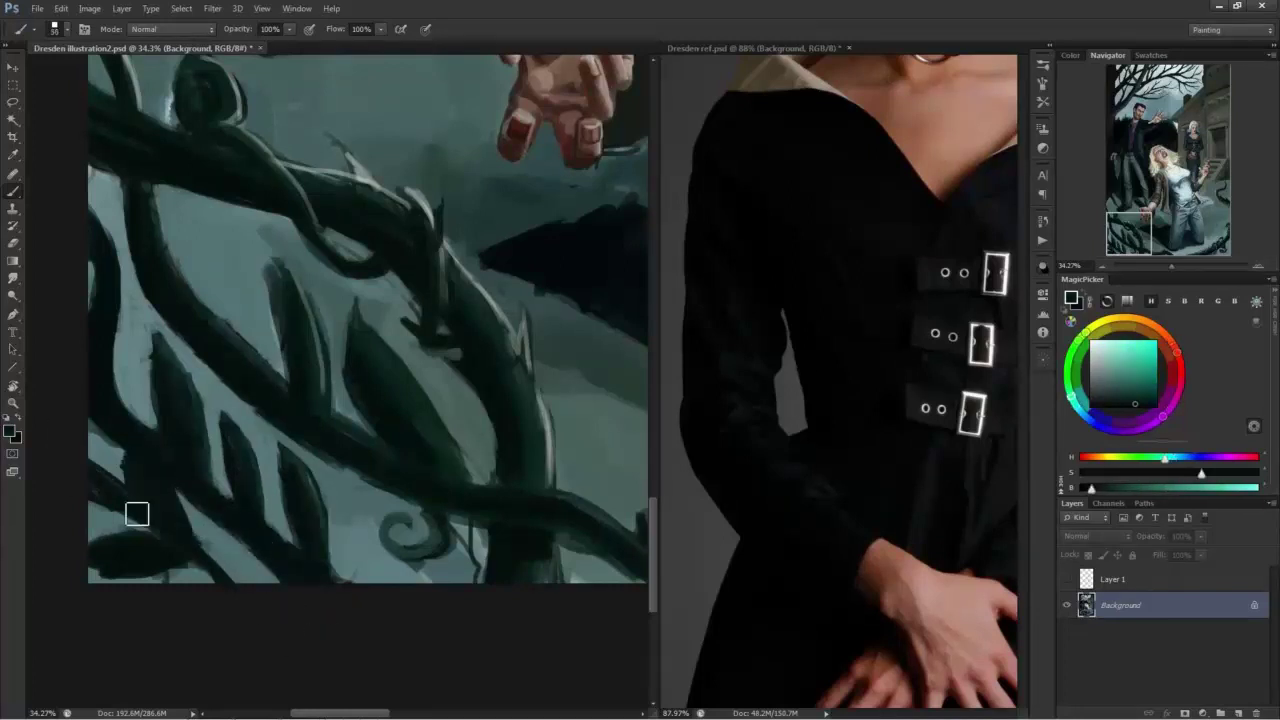
# Add a small thorn to the long diagonal vine and tidy its edges with sampled dark green and grey-teal.
pyautogui.keyDown('alt'); pyautogui.click(192, 272); pyautogui.keyUp('alt')
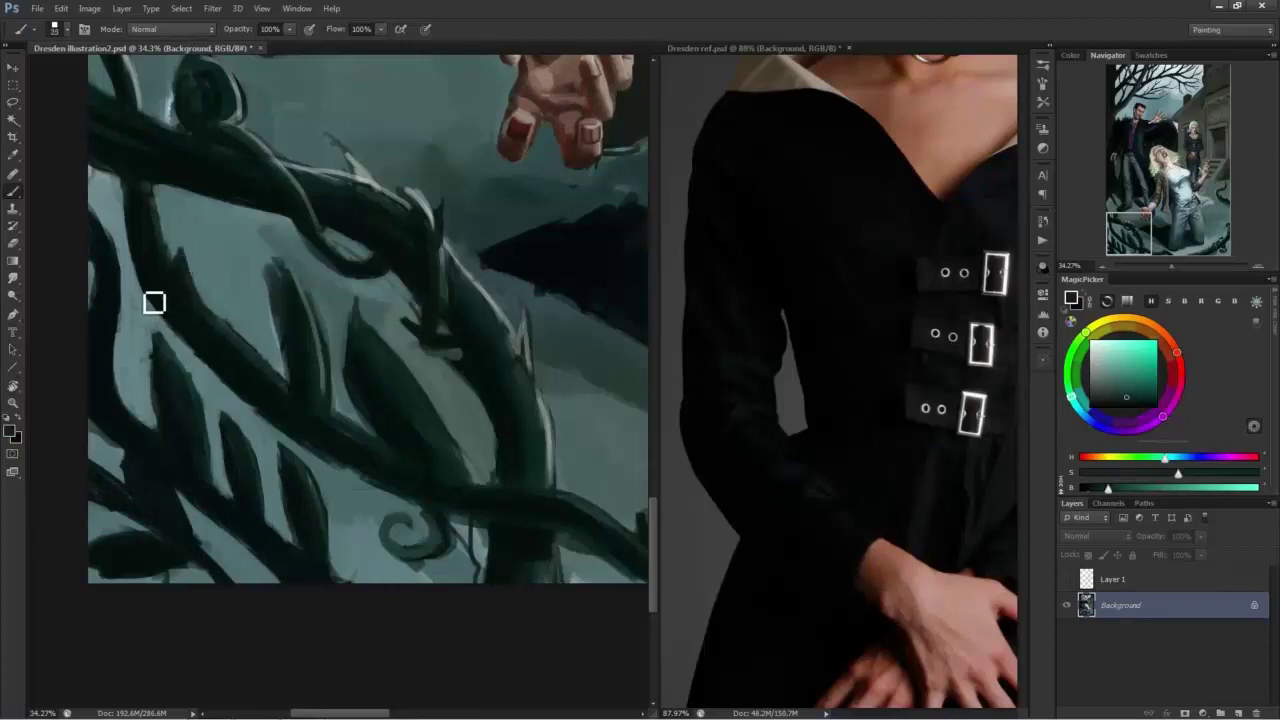
pyautogui.keyDown('alt'); pyautogui.click(227, 395); pyautogui.keyUp('alt')
pyautogui.keyDown('alt'); pyautogui.click(132, 274); pyautogui.keyUp('alt')
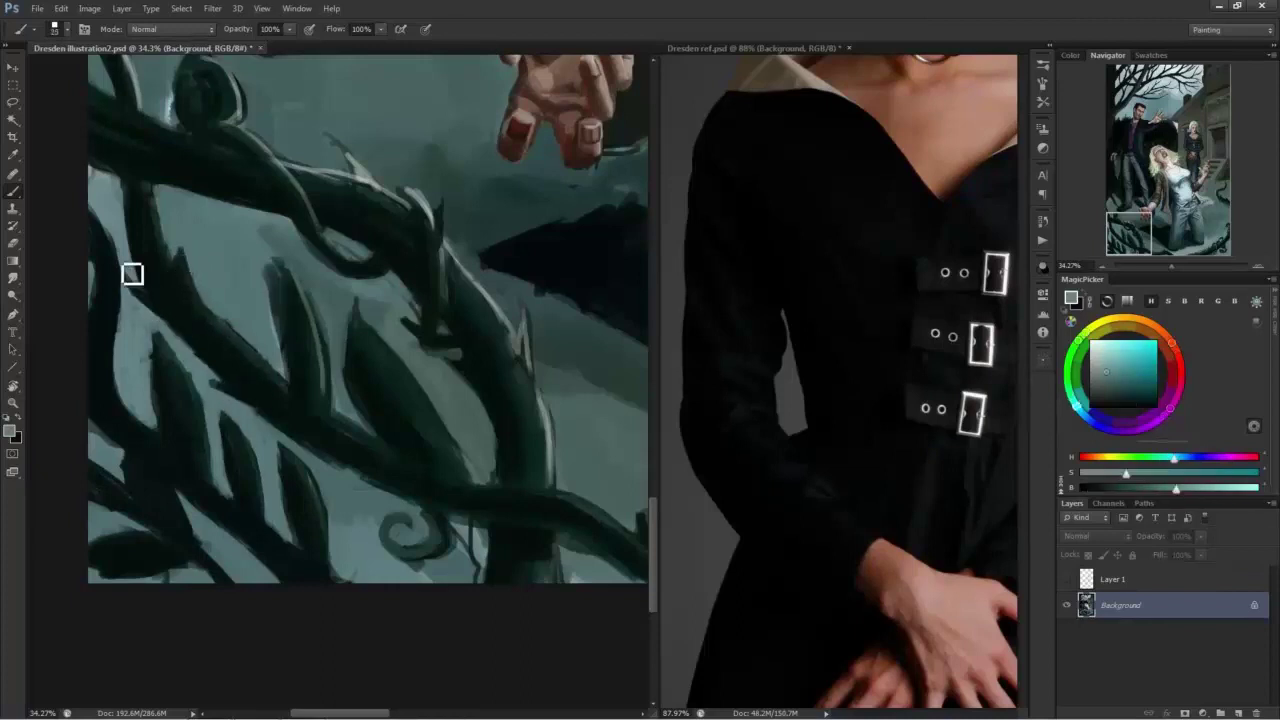
pyautogui.keyDown('alt'); pyautogui.click(160, 228); pyautogui.keyUp('alt')
# Refine the curled tendril and the edges of the crossing vine above it with sampled dark greens.
pyautogui.keyDown('alt'); pyautogui.click(428, 489); pyautogui.keyUp('alt')
pyautogui.moveTo(433, 522)
pyautogui.mouseDown()
pyautogui.moveTo(391, 549)
pyautogui.moveTo(405, 526)
pyautogui.mouseUp()
pyautogui.moveTo(468, 558)
pyautogui.mouseDown()
pyautogui.moveTo(329, 494)
pyautogui.moveTo(323, 469)
pyautogui.moveTo(338, 497)
pyautogui.mouseUp()
pyautogui.keyDown('alt'); pyautogui.click(332, 502); pyautogui.keyUp('alt')
pyautogui.keyDown('alt'); pyautogui.click(358, 465); pyautogui.keyUp('alt')
pyautogui.moveTo(333, 452); pyautogui.dragTo(281, 446)
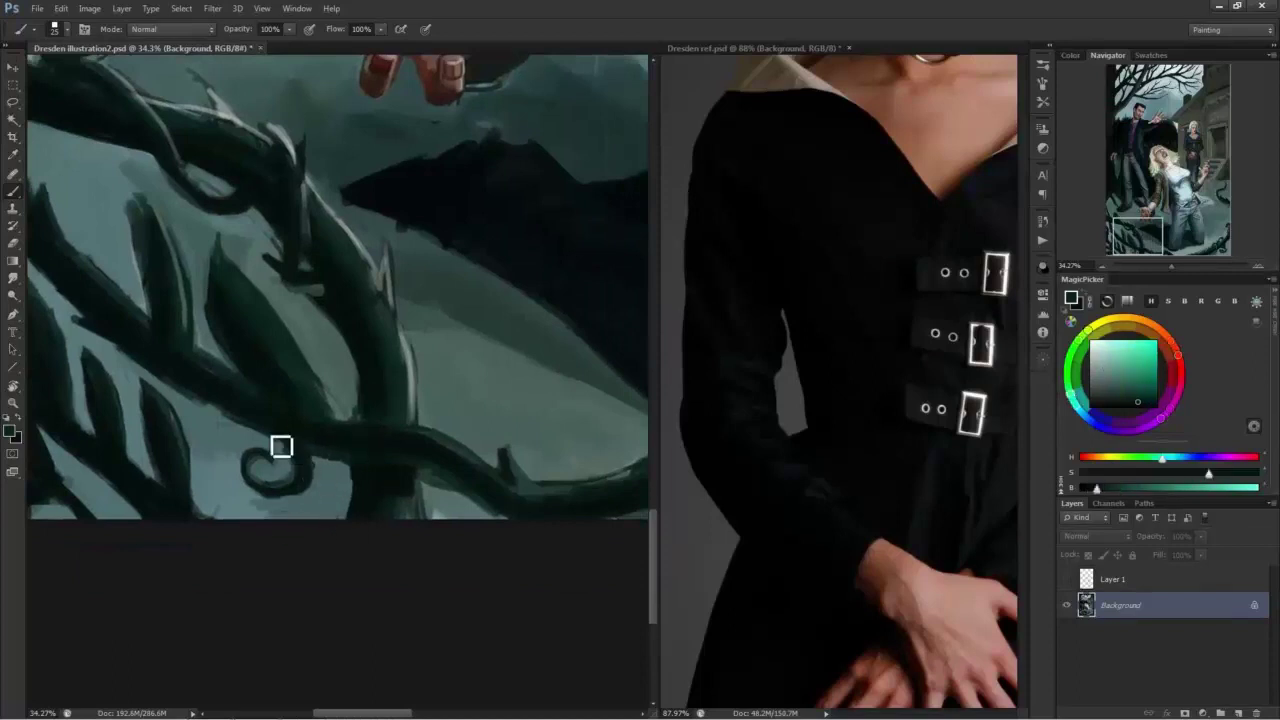
pyautogui.scroll(-5, 468, 461)
# Touch up the ground between the vines and leaves with sampled grey-teal tones, then save the illustration.
pyautogui.moveTo(463, 457); pyautogui.dragTo(297, 569)
pyautogui.keyDown('alt'); pyautogui.click(205, 493); pyautogui.keyUp('alt')
pyautogui.keyDown('alt'); pyautogui.click(208, 489); pyautogui.keyUp('alt')
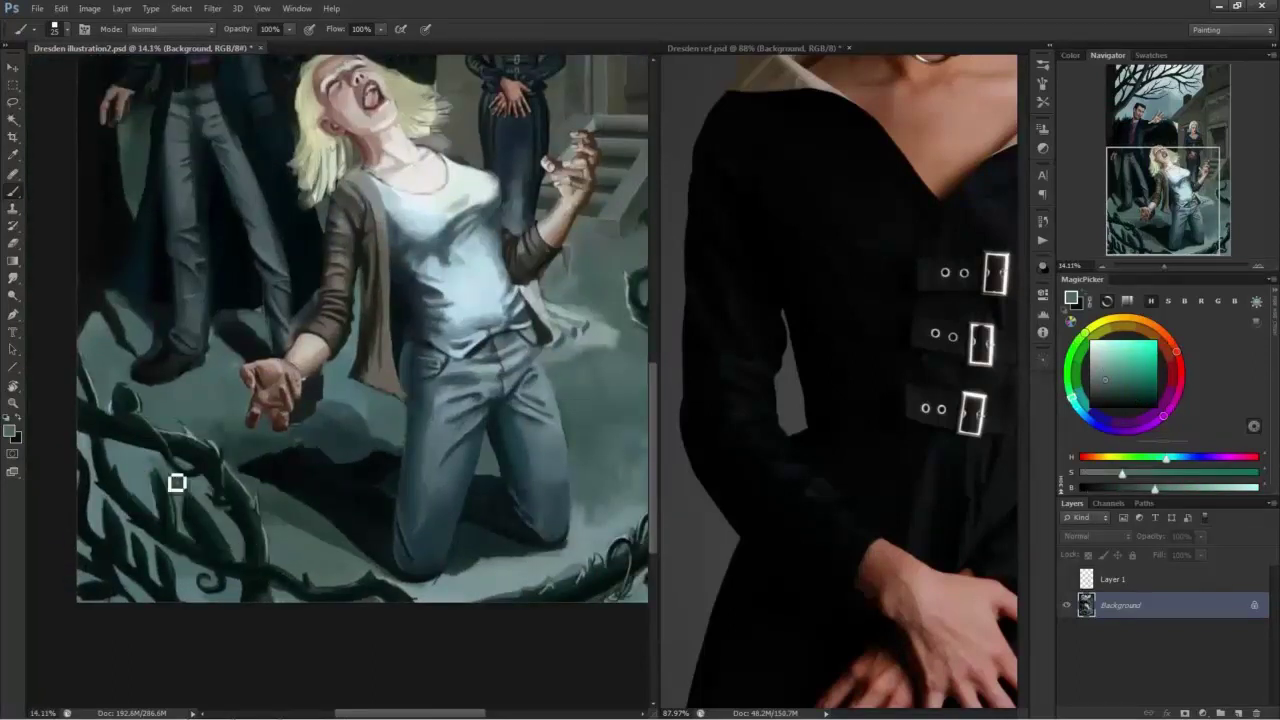
pyautogui.keyDown('alt'); pyautogui.click(166, 472); pyautogui.keyUp('alt')
pyautogui.scroll(-3, 178, 487)
pyautogui.scroll(2, 300, 500)
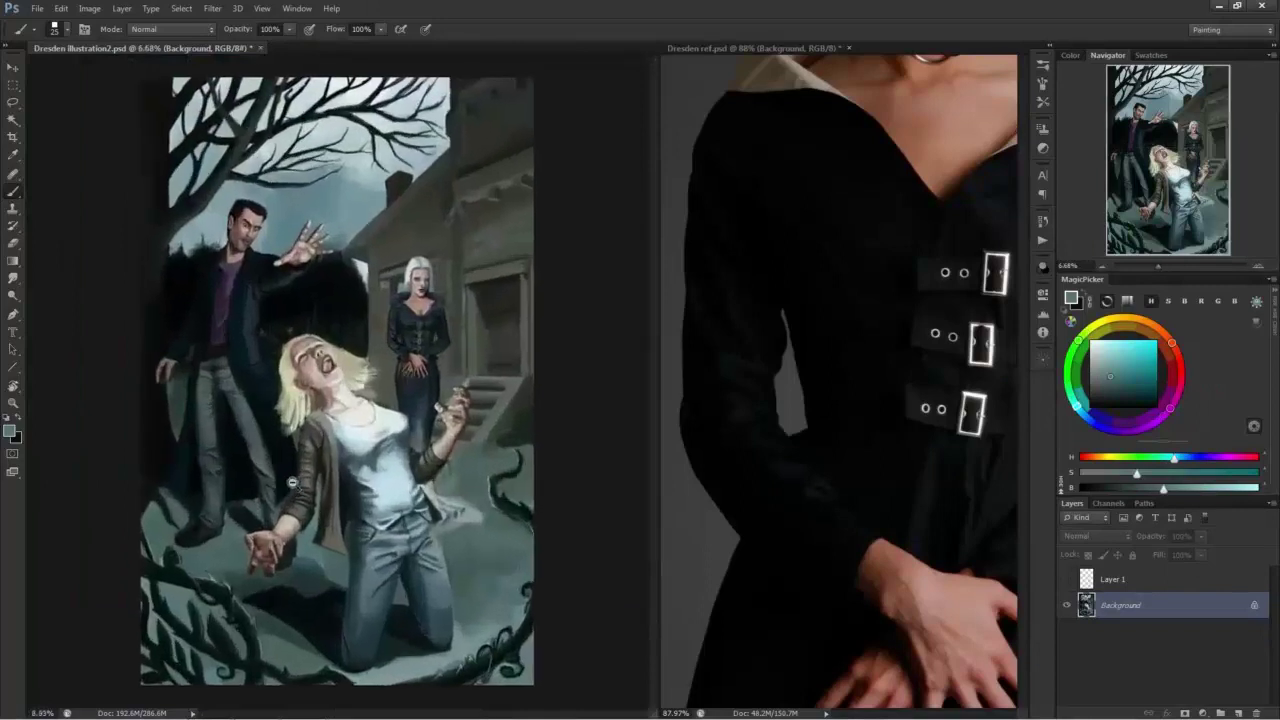
pyautogui.click(38, 10)
pyautogui.click(60, 202)
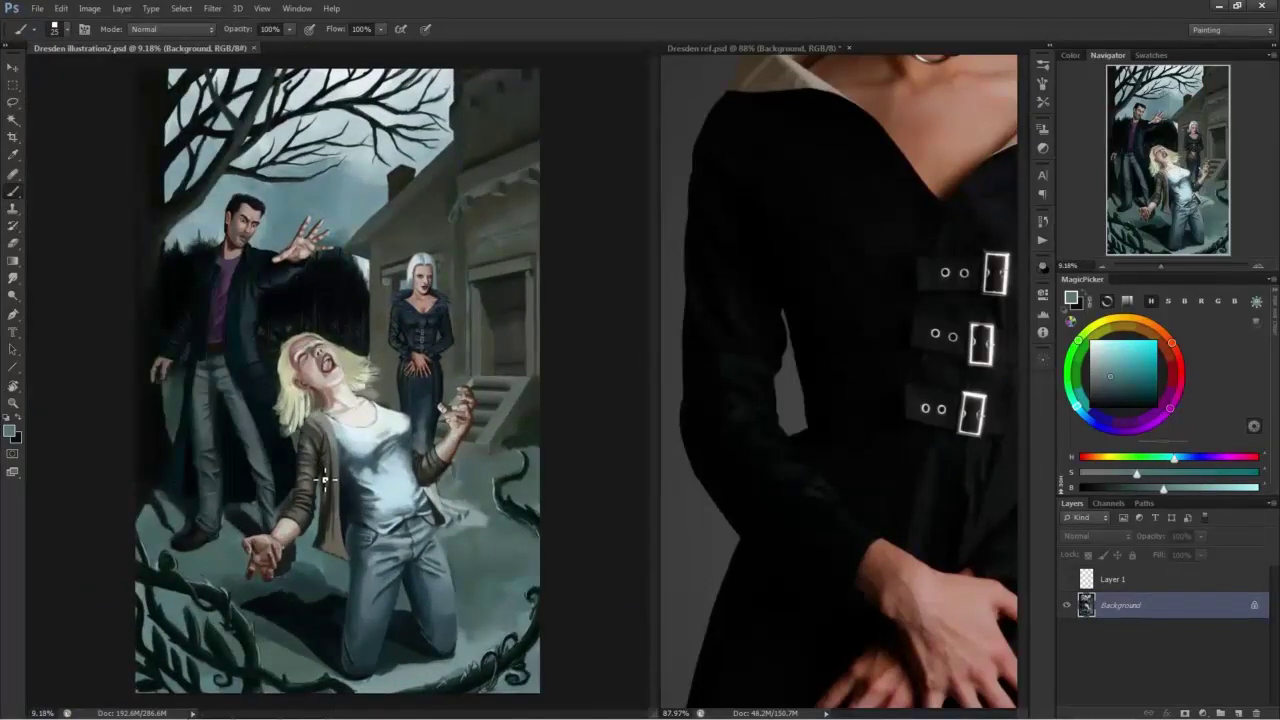
# Smooth the palm of the dark-haired man's raised hand with sampled skin tones.
pyautogui.moveTo(291, 232)
pyautogui.mouseDown()
pyautogui.moveTo(363, 266)
pyautogui.moveTo(346, 260)
pyautogui.mouseUp()
pyautogui.keyDown('alt'); pyautogui.click(361, 265); pyautogui.keyUp('alt')
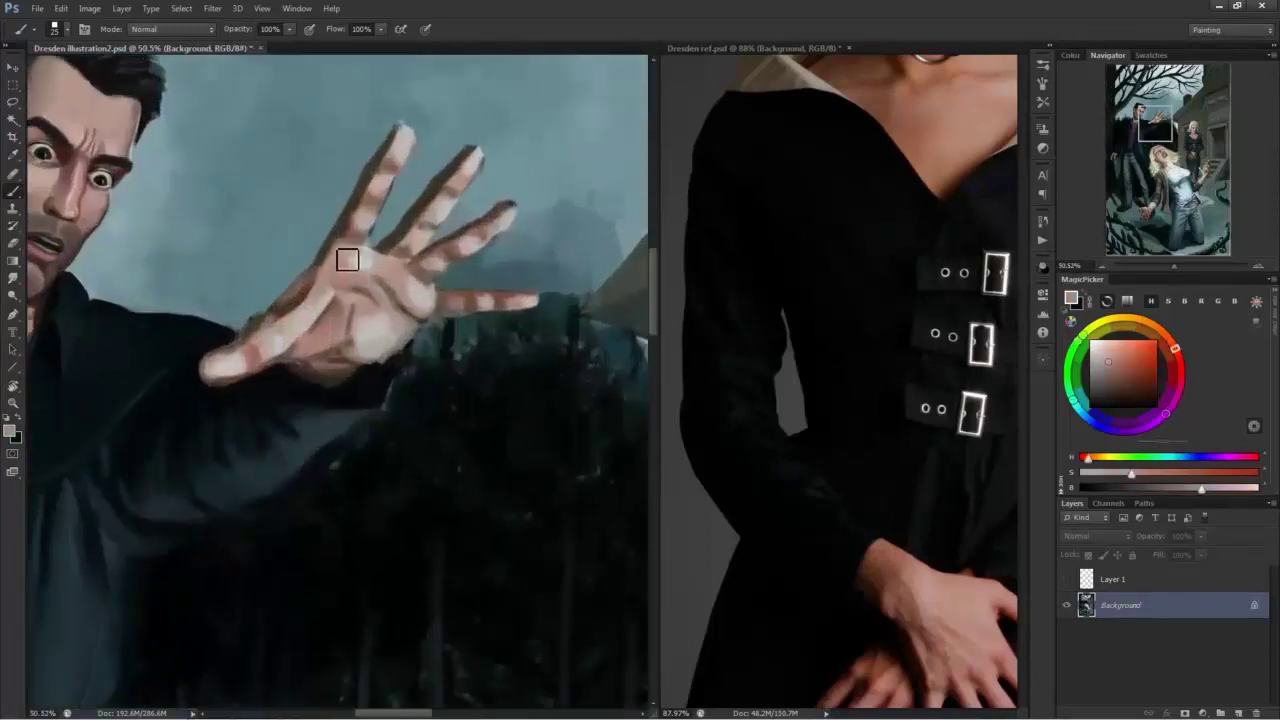
pyautogui.keyDown('alt'); pyautogui.click(354, 260); pyautogui.keyUp('alt')
pyautogui.keyDown('alt'); pyautogui.click(377, 322); pyautogui.keyUp('alt')
pyautogui.moveTo(379, 326)
pyautogui.mouseDown()
pyautogui.moveTo(370, 359)
pyautogui.moveTo(343, 326)
pyautogui.moveTo(362, 317)
pyautogui.moveTo(361, 350)
pyautogui.moveTo(377, 309)
pyautogui.moveTo(422, 329)
pyautogui.moveTo(335, 320)
pyautogui.mouseUp()
pyautogui.keyDown('alt'); pyautogui.click(361, 317); pyautogui.keyUp('alt')
pyautogui.keyDown('alt'); pyautogui.click(323, 321); pyautogui.keyUp('alt')
pyautogui.keyDown('alt'); pyautogui.click(308, 340); pyautogui.keyUp('alt')
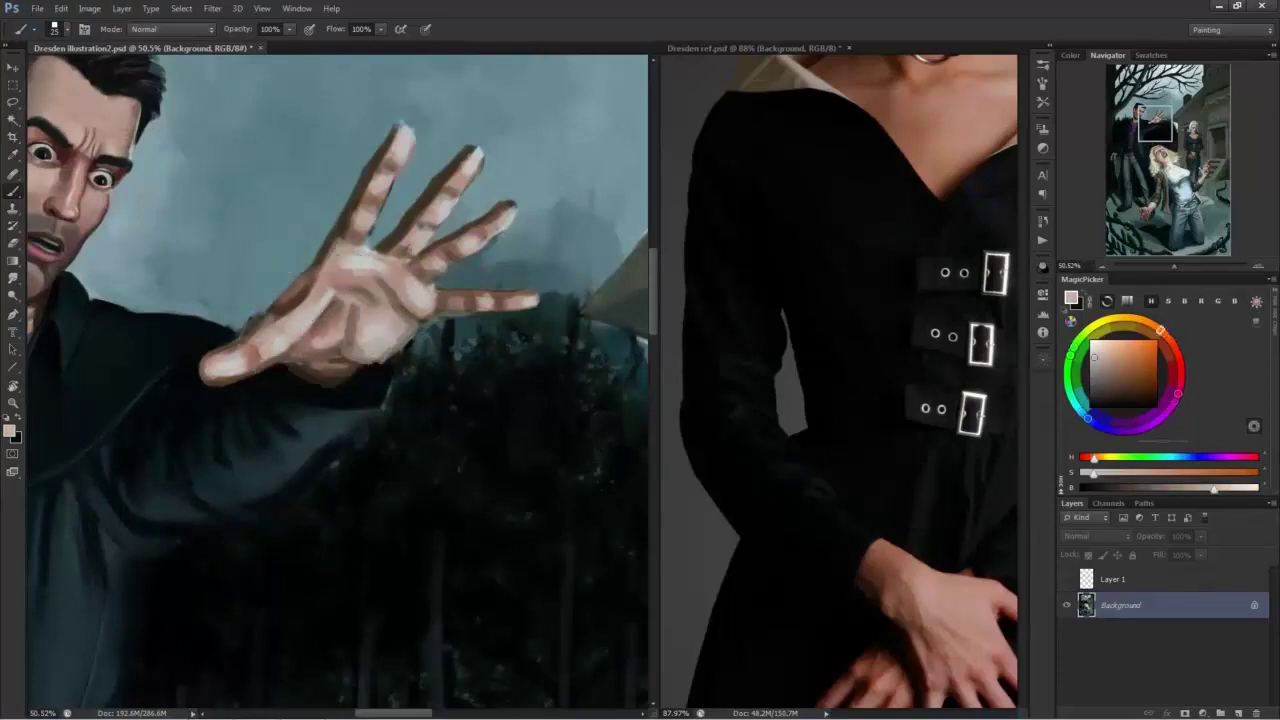
# Refine the heel of the man's raised palm and its shadowed edge at the wrist with sampled light and brown tones.
pyautogui.keyDown('alt'); pyautogui.click(359, 313); pyautogui.keyUp('alt')
pyautogui.keyDown('alt'); pyautogui.click(346, 337); pyautogui.keyUp('alt')
pyautogui.keyDown('alt'); pyautogui.click(337, 351); pyautogui.keyUp('alt')
pyautogui.moveTo(374, 371)
pyautogui.mouseDown()
pyautogui.moveTo(337, 349)
pyautogui.moveTo(374, 371)
pyautogui.mouseUp()
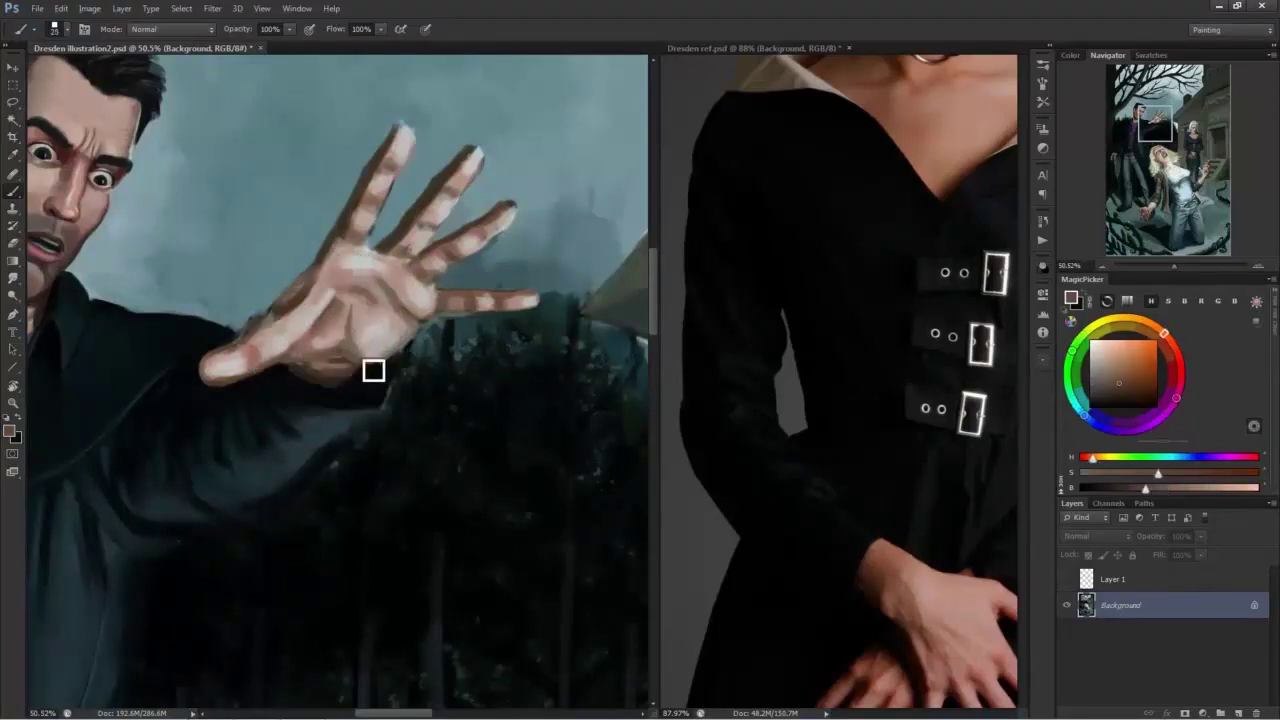
pyautogui.keyDown('alt'); pyautogui.click(381, 373); pyautogui.keyUp('alt')
pyautogui.keyDown('alt'); pyautogui.click(331, 341); pyautogui.keyUp('alt')
# Clean up the dark sleeve beneath the man's thumb and wrist with sampled near-black, and sample a pale tone for the thumb.
pyautogui.keyDown('alt'); pyautogui.click(253, 388); pyautogui.keyUp('alt')
pyautogui.press('[')
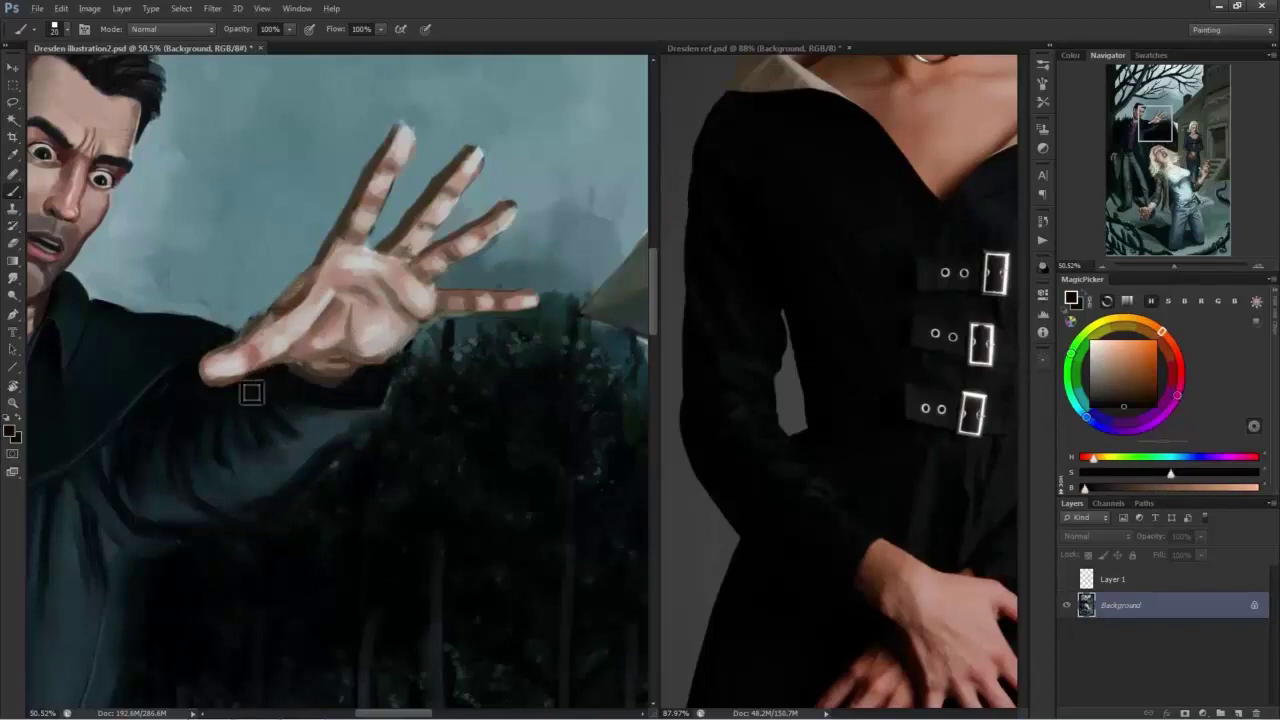
pyautogui.moveTo(305, 372); pyautogui.dragTo(363, 398)
pyautogui.keyDown('alt'); pyautogui.click(368, 386); pyautogui.keyUp('alt')
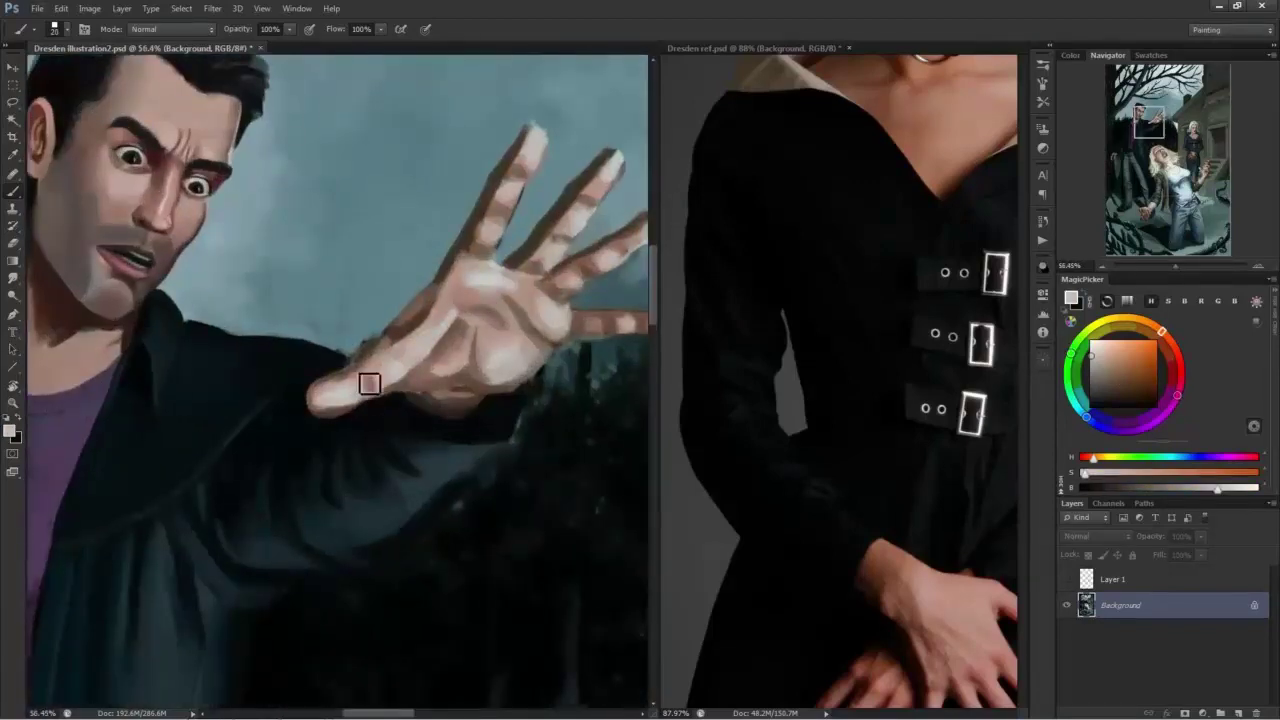
pyautogui.scroll(-5, 440, 432)
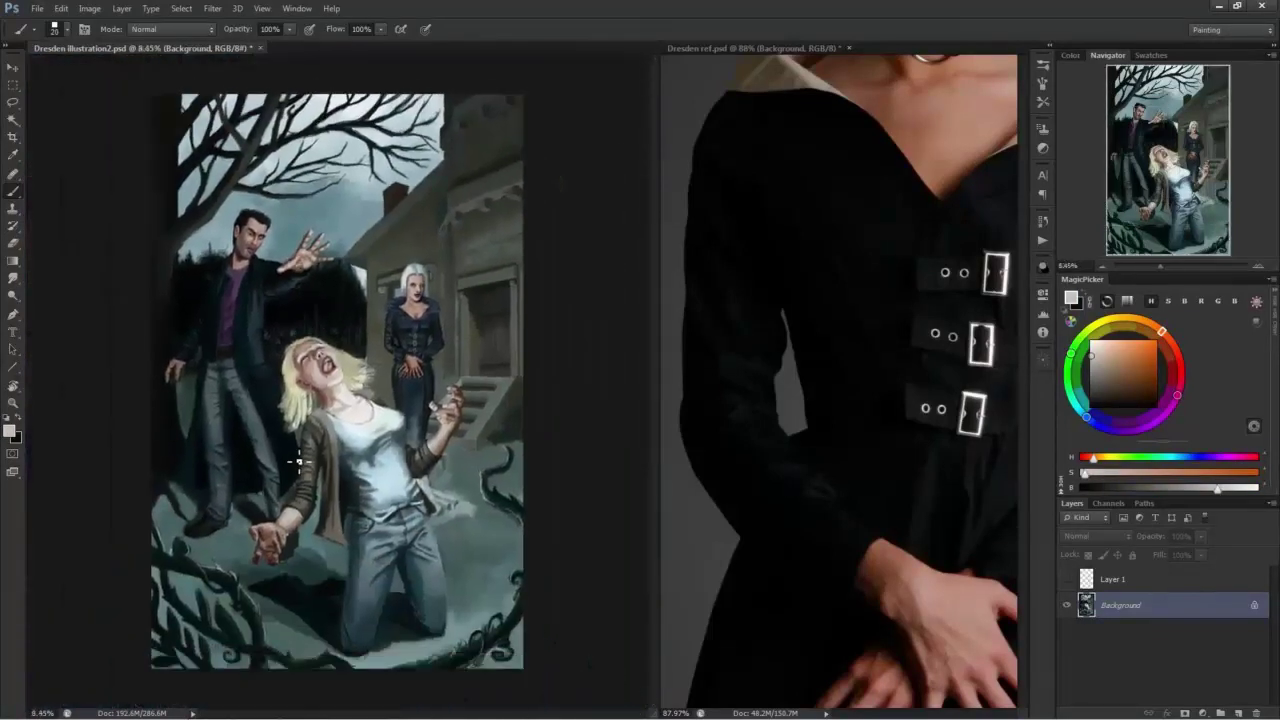
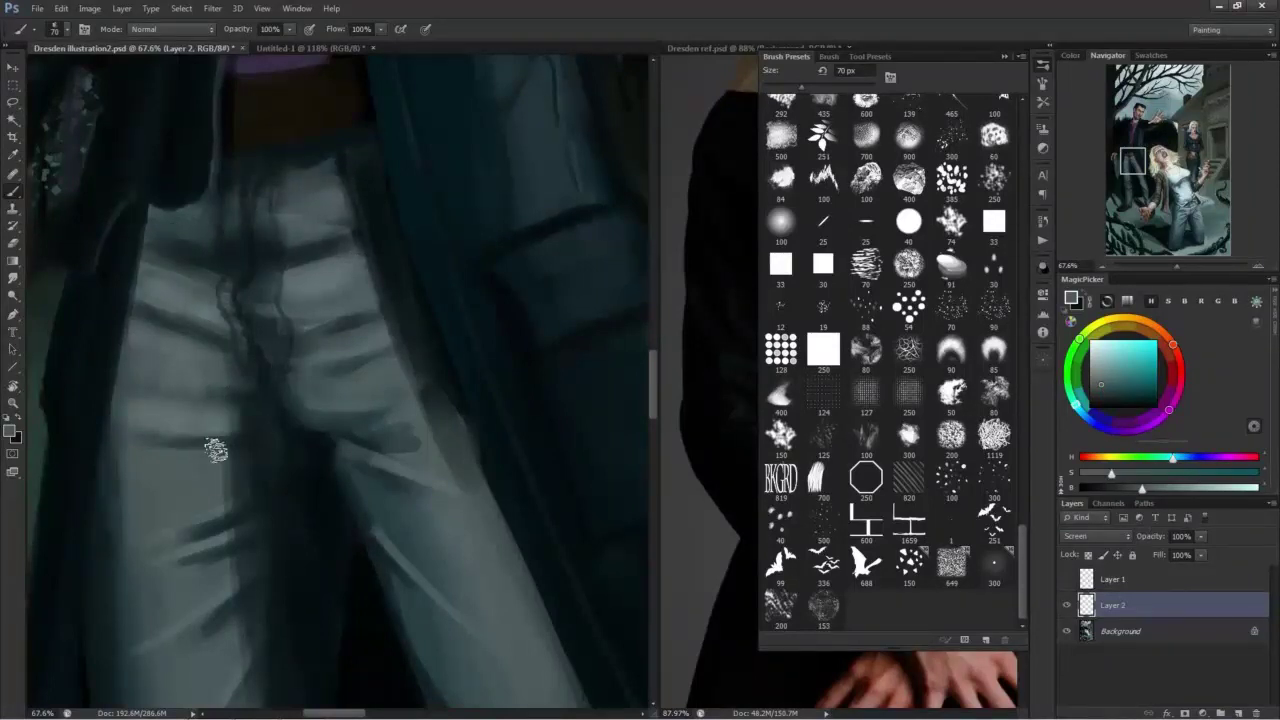
# Brush fabric texture down the thighs of the man's jeans on the Screen layer, enlarging the textured brush to 90 px.
pyautogui.scroll(-3, 186, 409)
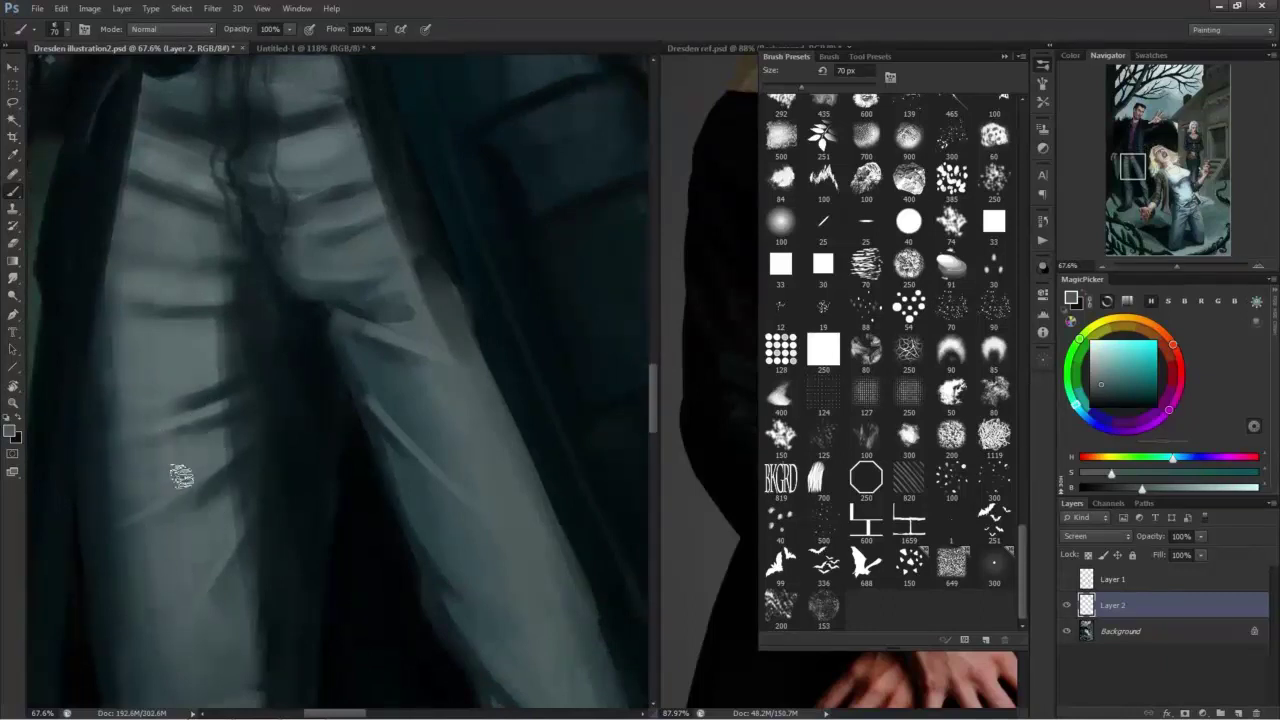
pyautogui.scroll(-3, 146, 569)
pyautogui.press(']')
pyautogui.press(']')
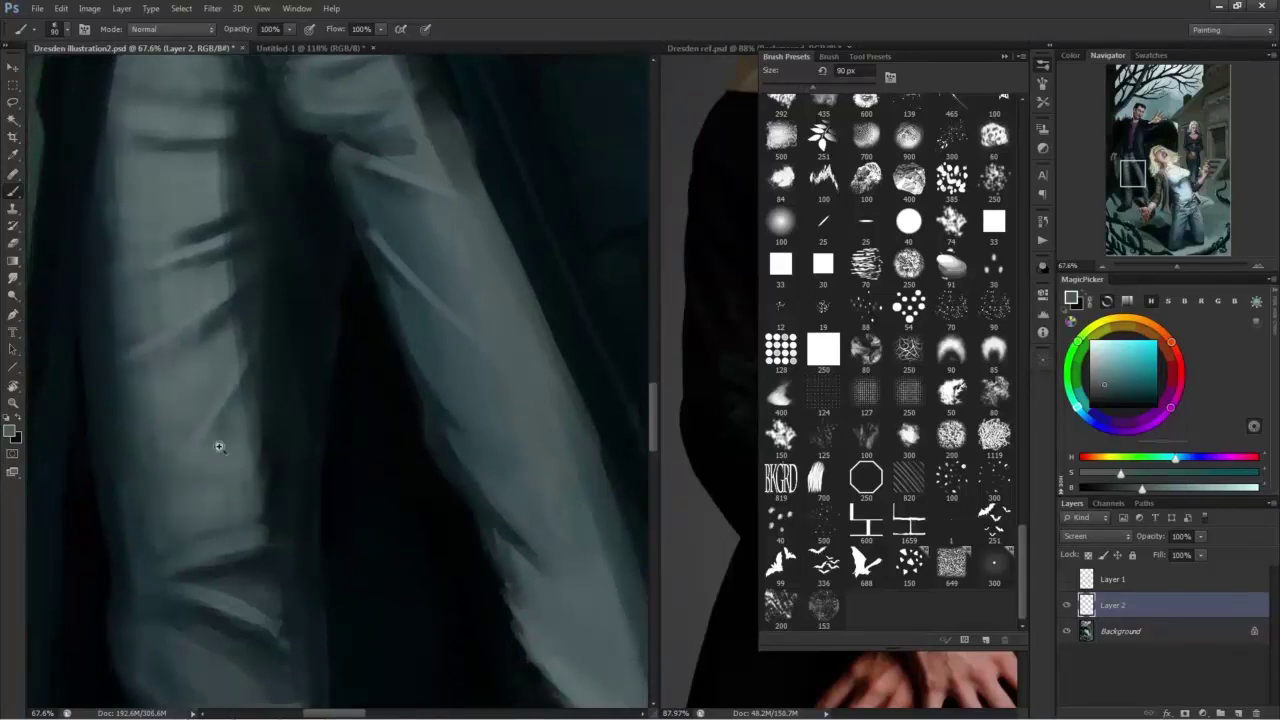
pyautogui.scroll(-3, 219, 447)
pyautogui.moveTo(331, 337); pyautogui.dragTo(213, 420)
pyautogui.keyDown('alt'); pyautogui.click(289, 341); pyautogui.keyUp('alt')
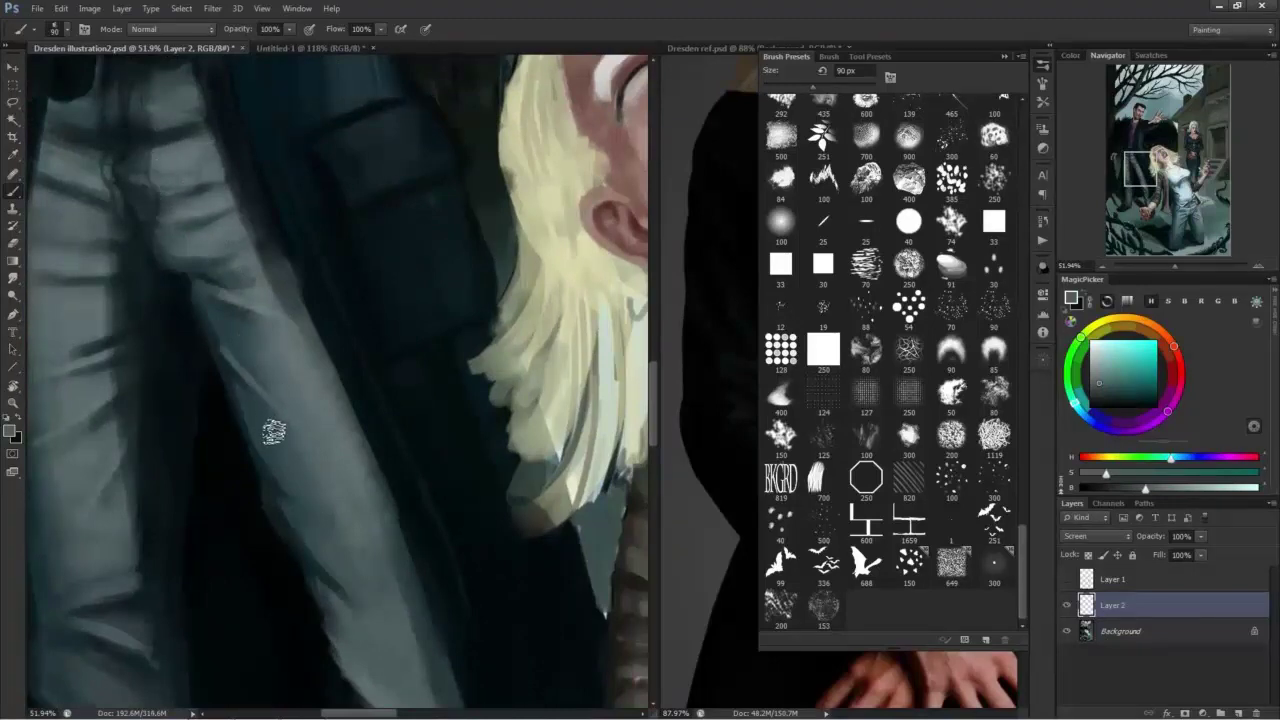
# Continue the fabric texture down the man's leg nearest the kneeling woman, from the thigh to the ankle.
pyautogui.moveTo(336, 590); pyautogui.dragTo(280, 403)
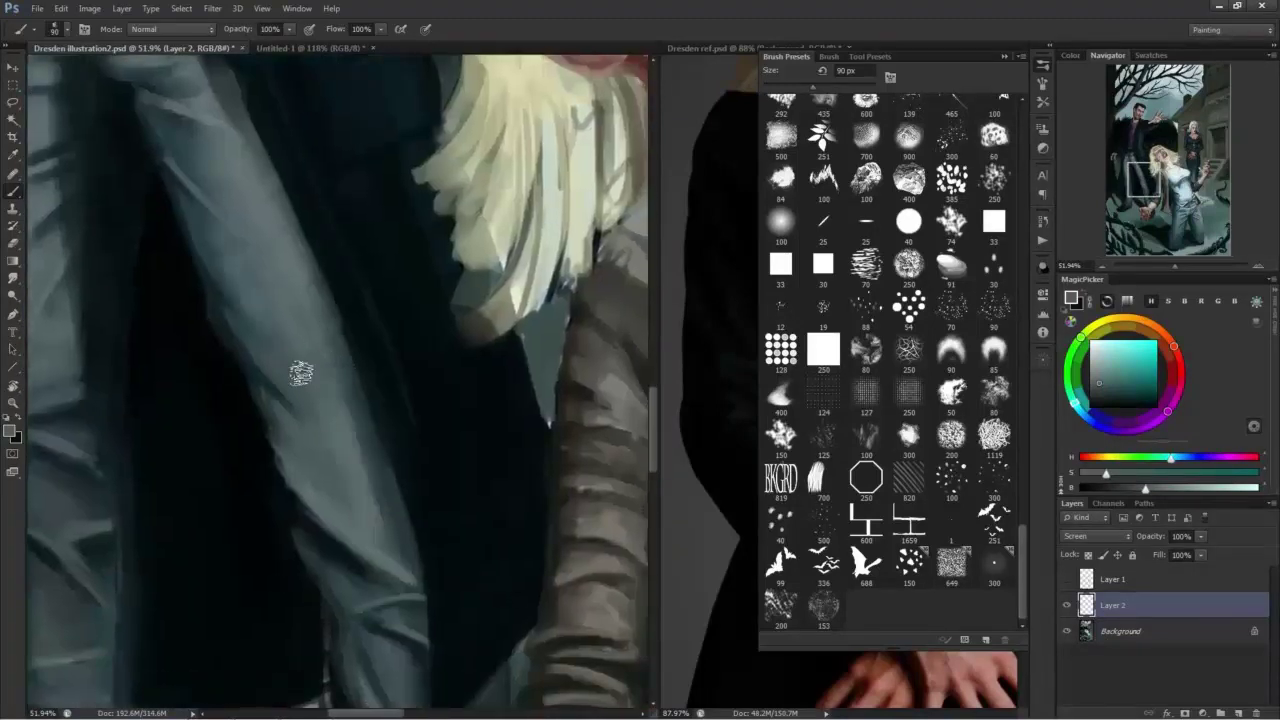
pyautogui.scroll(-3, 345, 354)
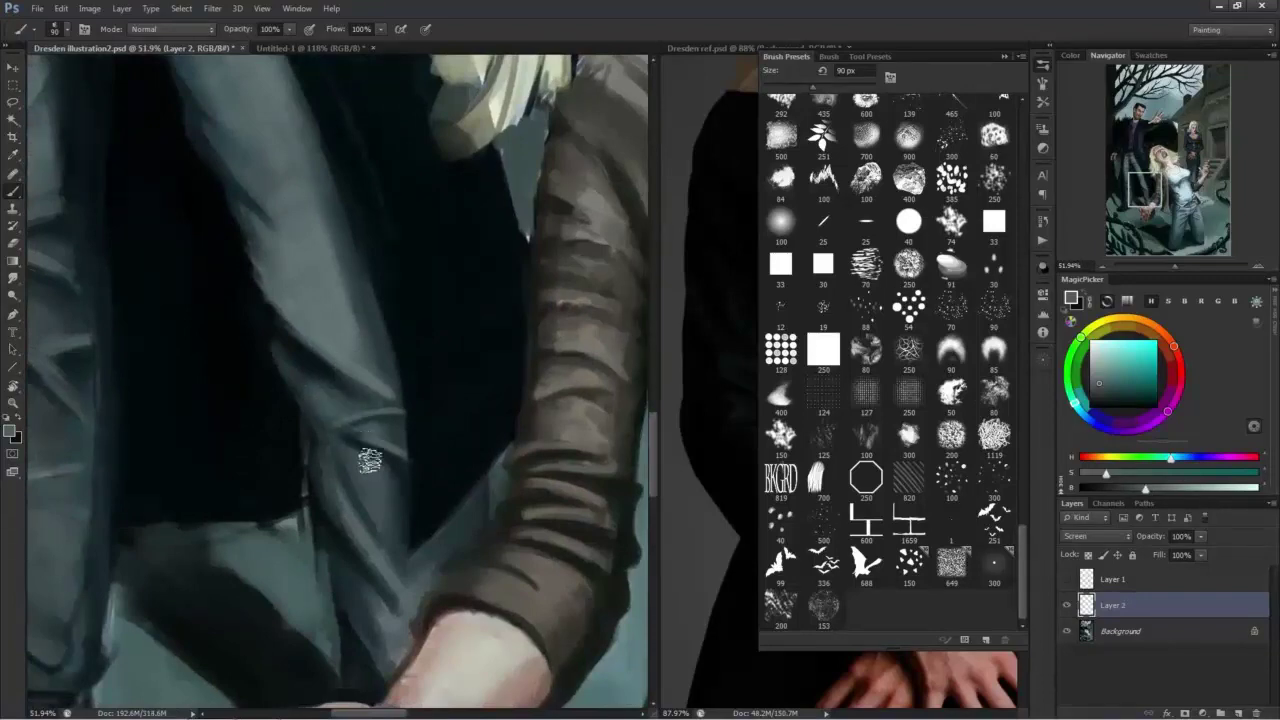
pyautogui.scroll(-3, 320, 408)
pyautogui.hscroll(1, 320, 408)
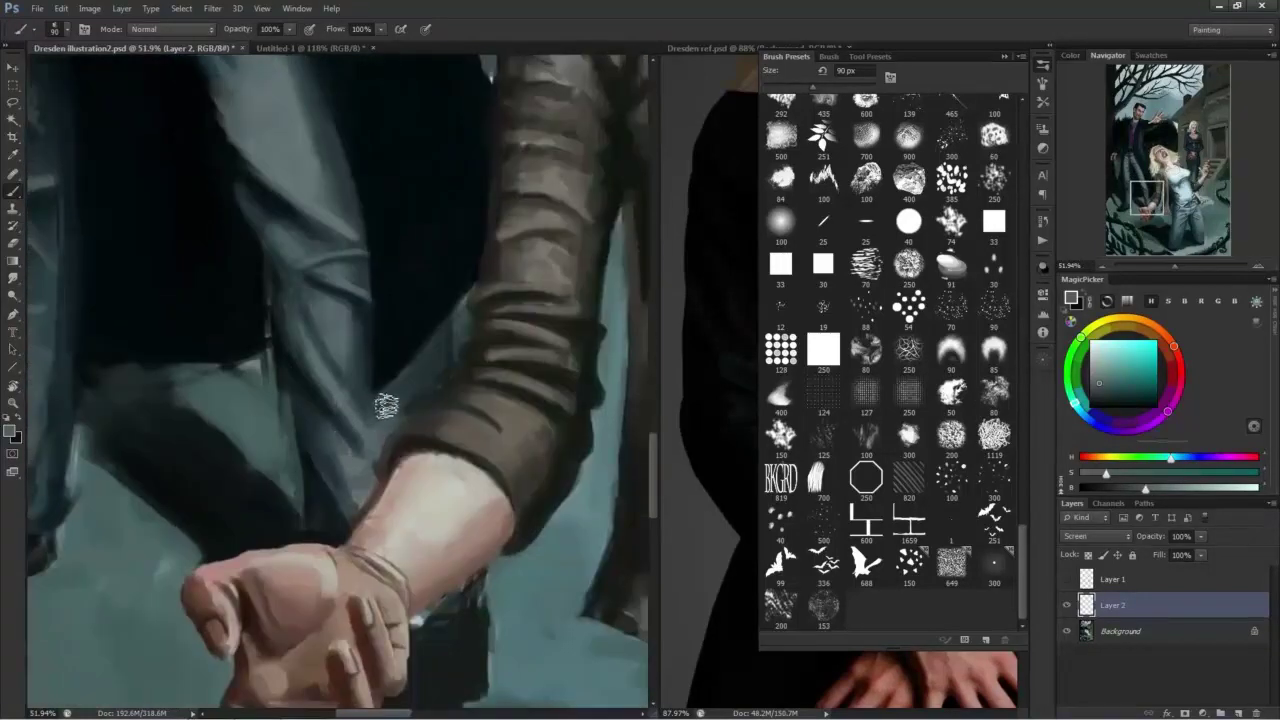
# Texture the shin and cuff of the man's other trouser leg above the brown shoe.
pyautogui.hscroll(-3, 277, 274)
pyautogui.moveTo(269, 455)
pyautogui.mouseDown()
pyautogui.moveTo(205, 468)
pyautogui.moveTo(306, 388)
pyautogui.moveTo(302, 327)
pyautogui.moveTo(242, 306)
pyautogui.moveTo(313, 280)
pyautogui.moveTo(212, 204)
pyautogui.moveTo(245, 154)
pyautogui.moveTo(196, 142)
pyautogui.mouseUp()
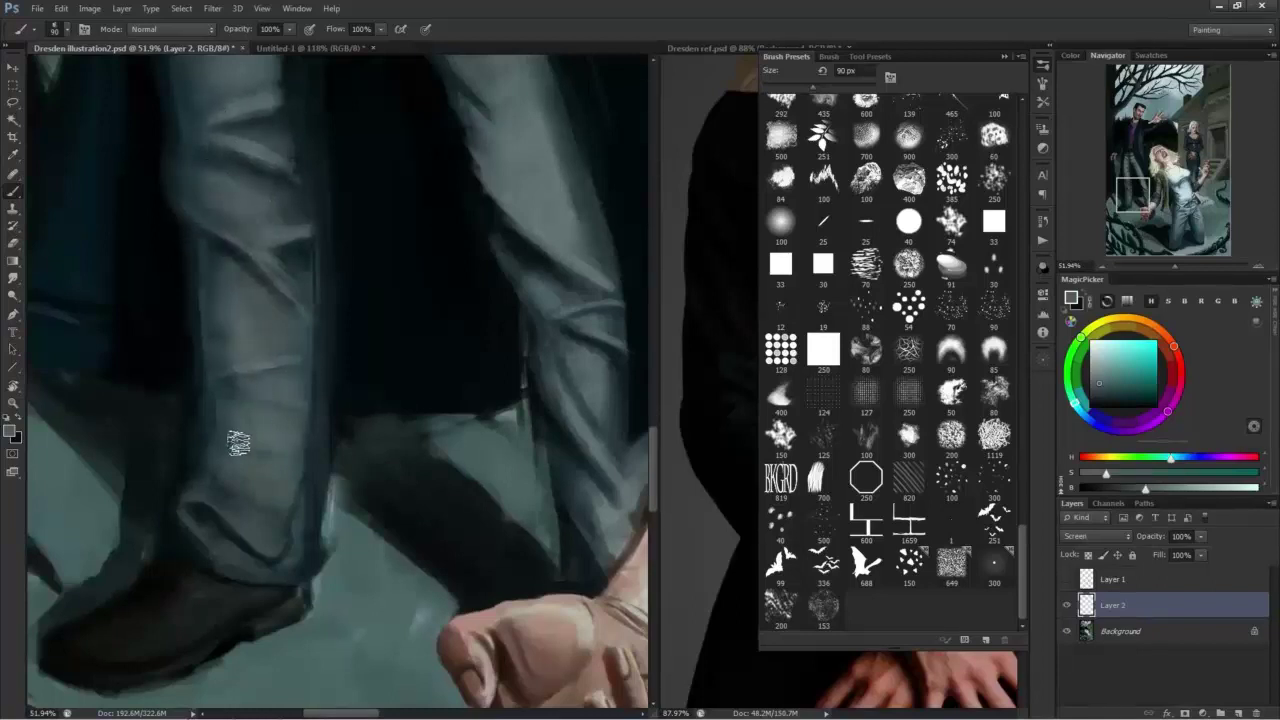
pyautogui.moveTo(221, 508)
pyautogui.mouseDown()
pyautogui.moveTo(194, 525)
pyautogui.moveTo(274, 572)
pyautogui.moveTo(244, 565)
pyautogui.mouseUp()
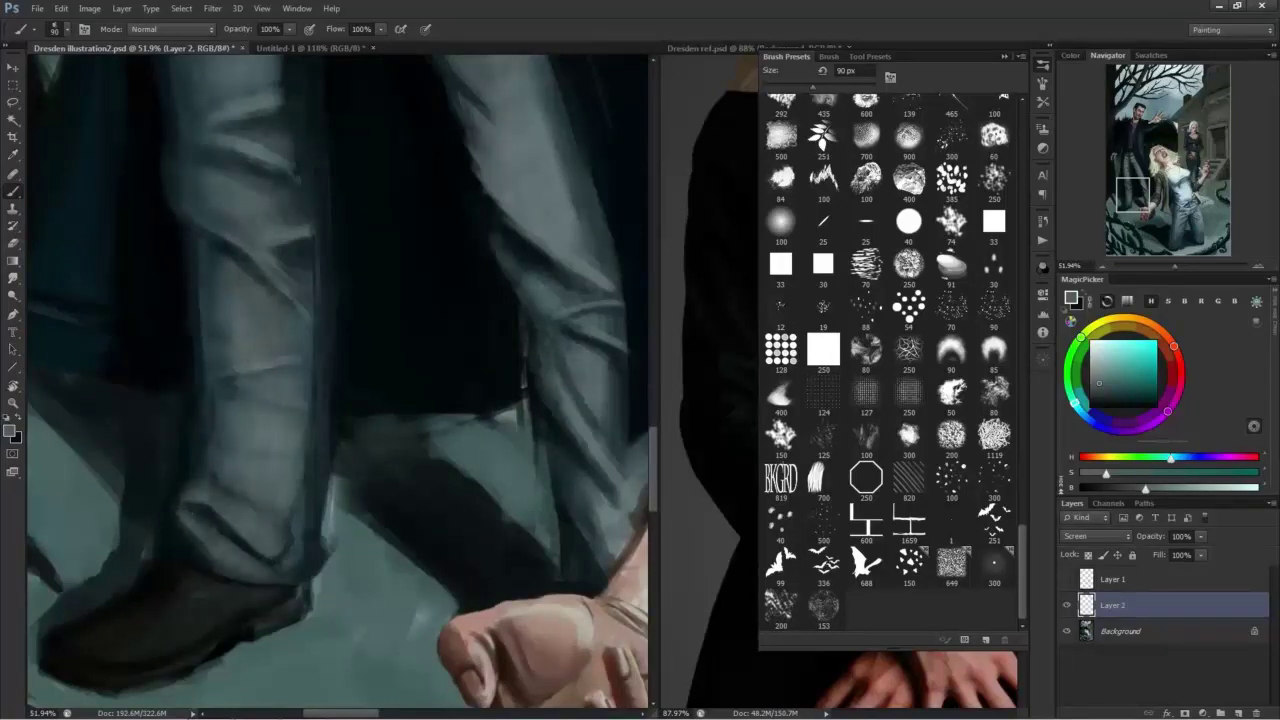
pyautogui.scroll(5, 600, 553)
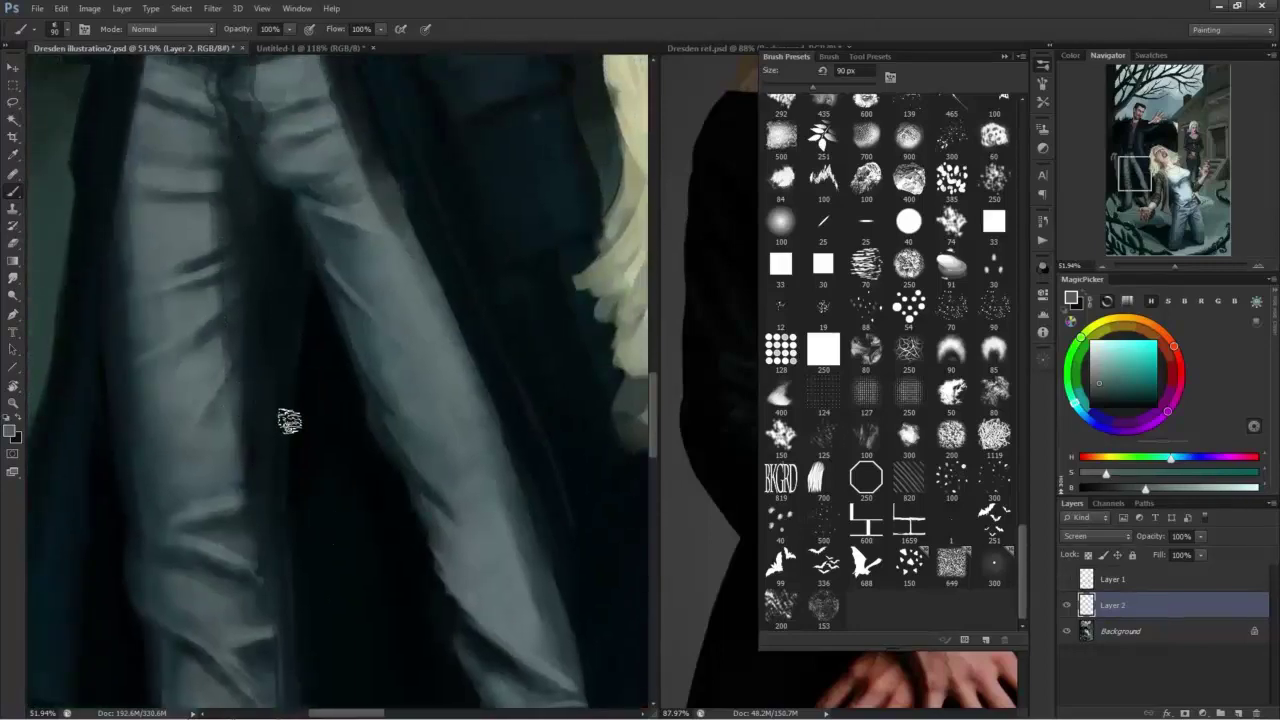
# Brush fabric texture over the hips and upper thigh of the kneeling woman's jeans with sampled light and dark blues.
pyautogui.moveTo(500, 585); pyautogui.dragTo(270, 450)
pyautogui.moveTo(520, 560); pyautogui.dragTo(320, 392)
pyautogui.moveTo(320, 394); pyautogui.dragTo(377, 396)
pyautogui.scroll(4, 377, 396)
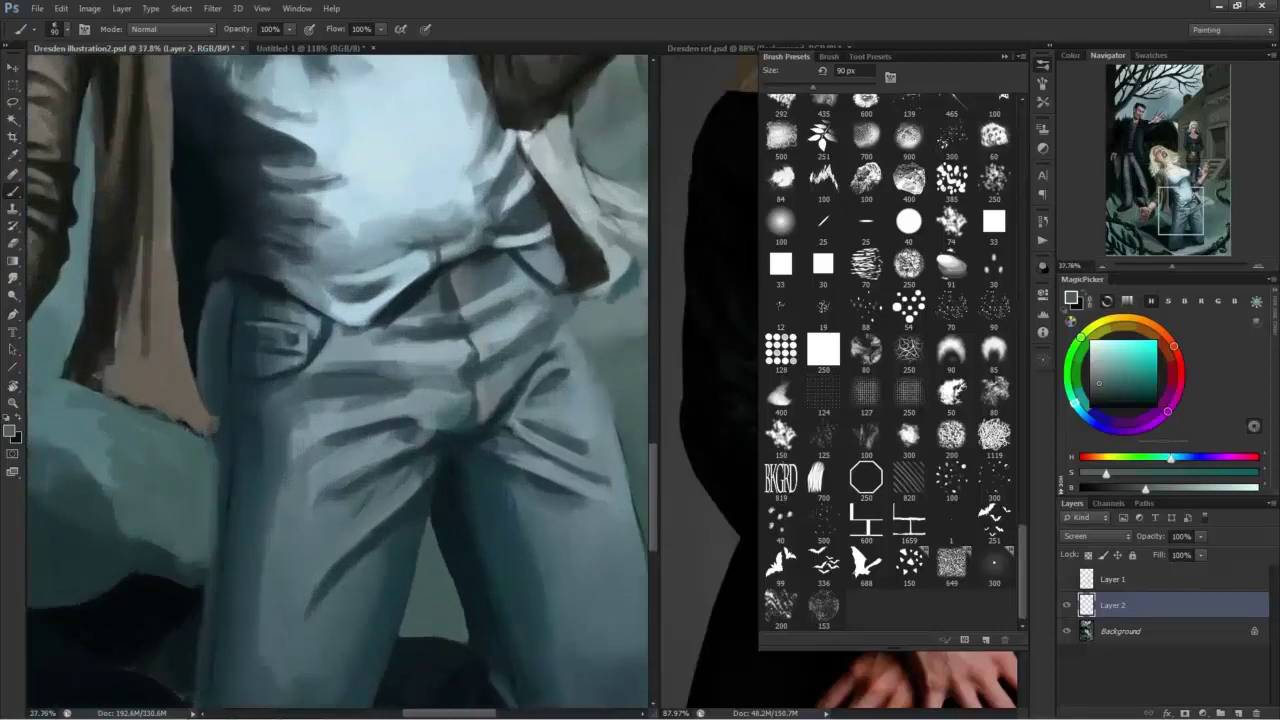
pyautogui.keyDown('alt'); pyautogui.click(453, 347); pyautogui.keyUp('alt')
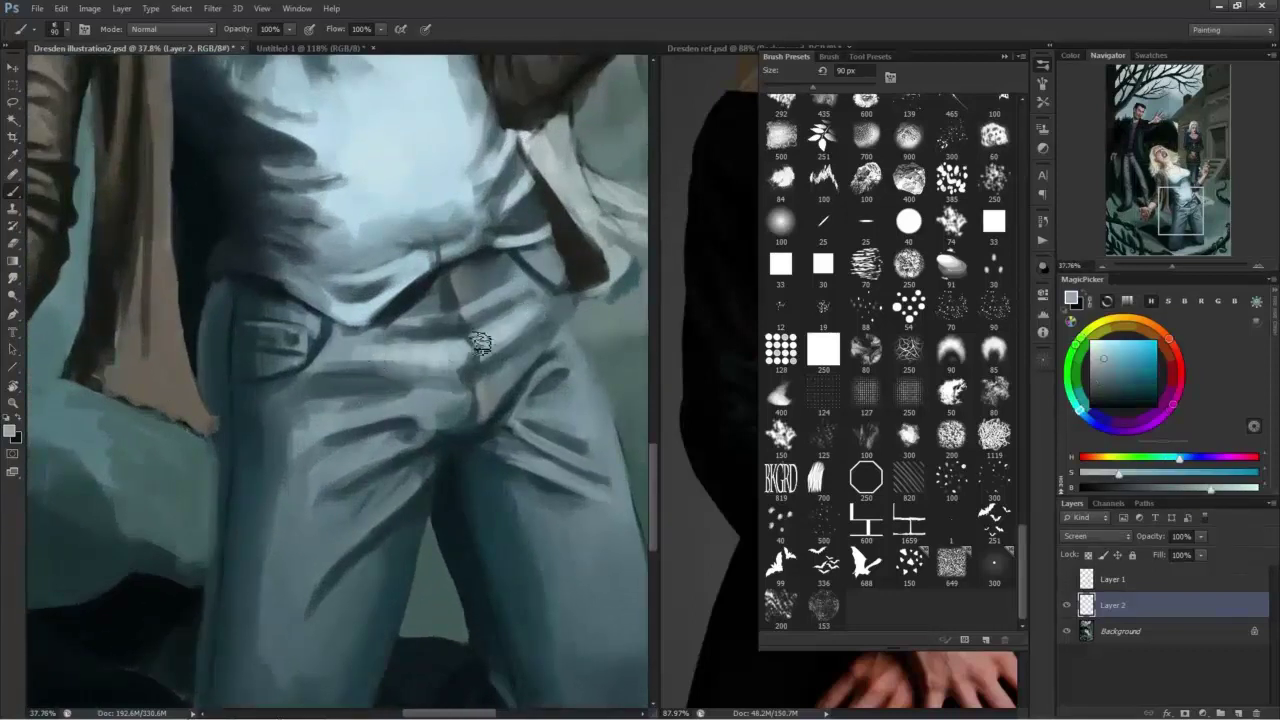
pyautogui.keyDown('alt'); pyautogui.click(426, 402); pyautogui.keyUp('alt')
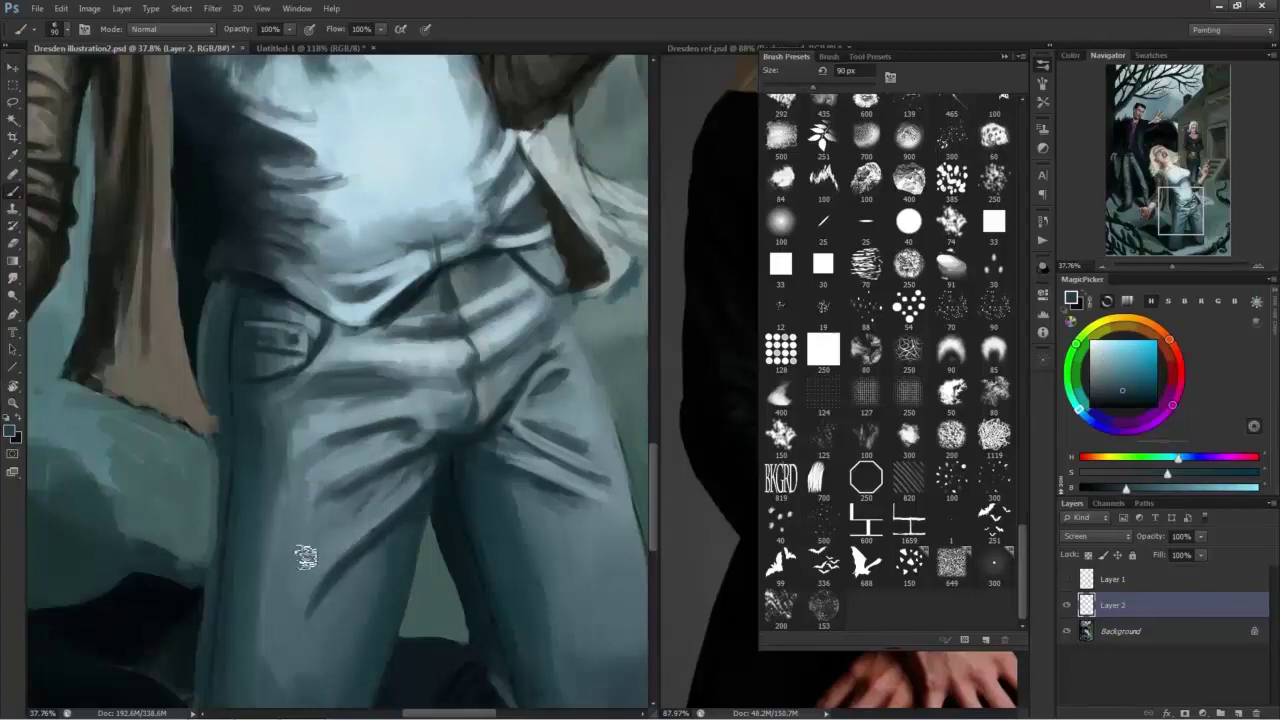
pyautogui.moveTo(298, 532); pyautogui.dragTo(316, 530)
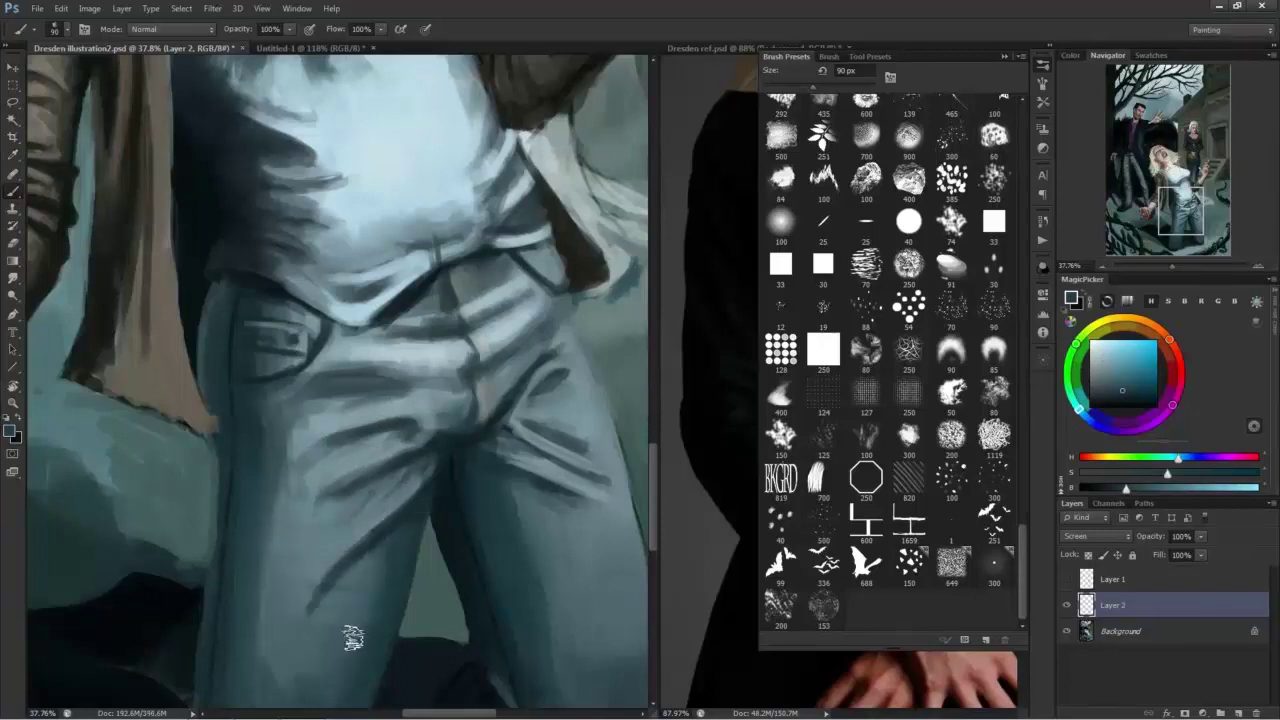
# Enlarge the textured brush to 125 px and texture both thighs of the kneeling woman's jeans.
pyautogui.press(']')
pyautogui.press(']')
pyautogui.moveTo(425, 438); pyautogui.dragTo(447, 283)
pyautogui.moveTo(282, 529); pyautogui.dragTo(322, 588)
pyautogui.moveTo(303, 510); pyautogui.dragTo(311, 570)
pyautogui.moveTo(486, 389); pyautogui.dragTo(331, 439)
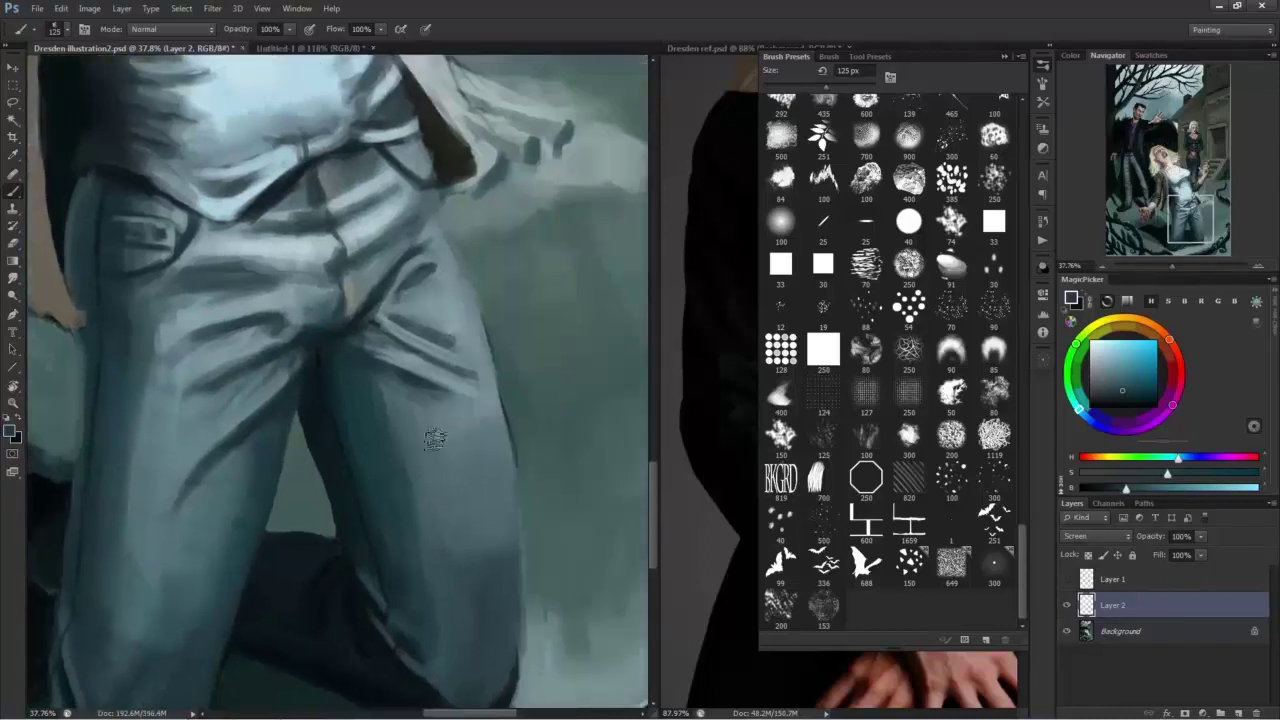
pyautogui.moveTo(470, 442)
pyautogui.mouseDown()
pyautogui.moveTo(451, 548)
pyautogui.moveTo(471, 612)
pyautogui.mouseUp()
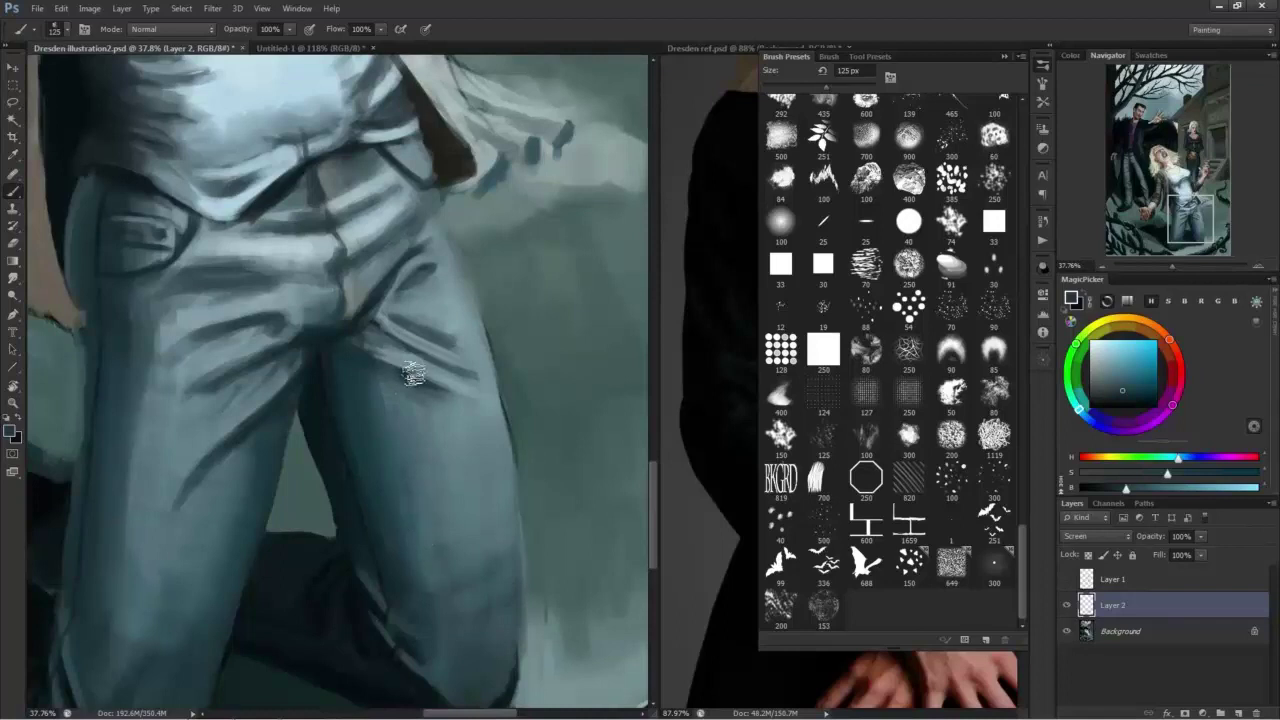
# Texture the lower legs and knees of the kneeling woman's jeans with the brush enlarged to 175 px.
pyautogui.scroll(3, 427, 292)
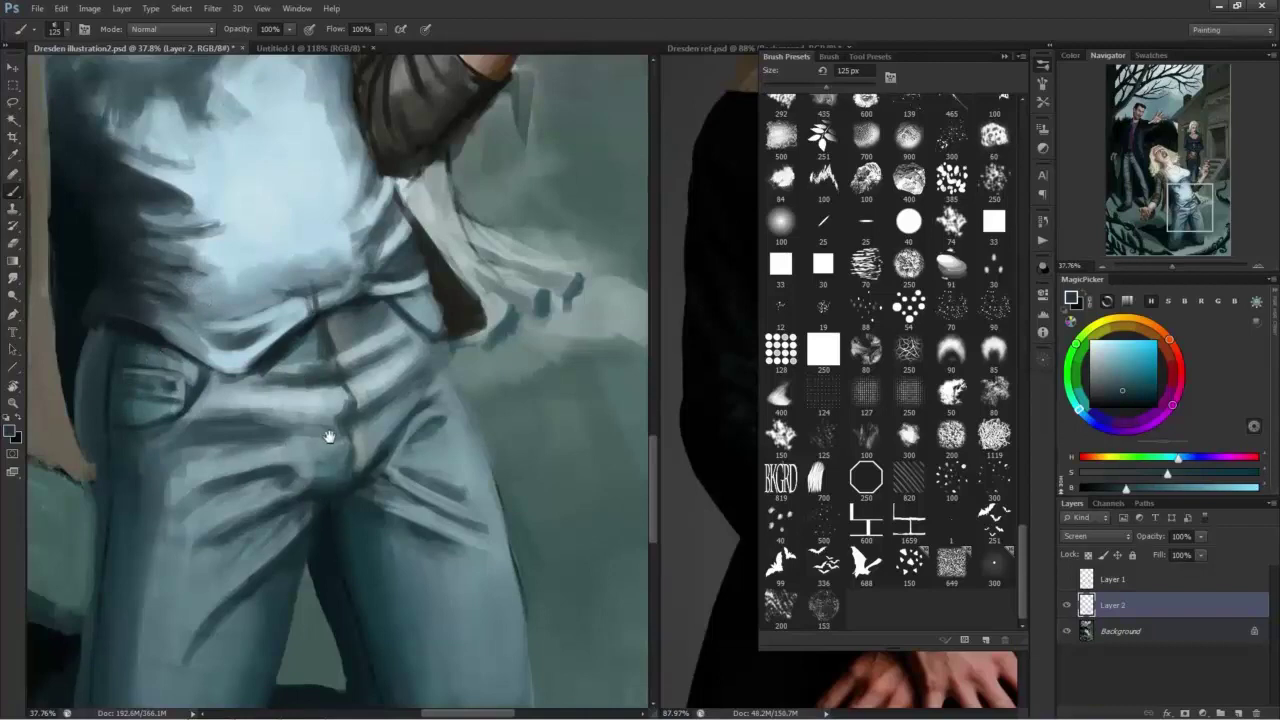
pyautogui.scroll(-2, 337, 429)
pyautogui.moveTo(278, 558); pyautogui.dragTo(298, 438)
pyautogui.moveTo(295, 498); pyautogui.dragTo(258, 578)
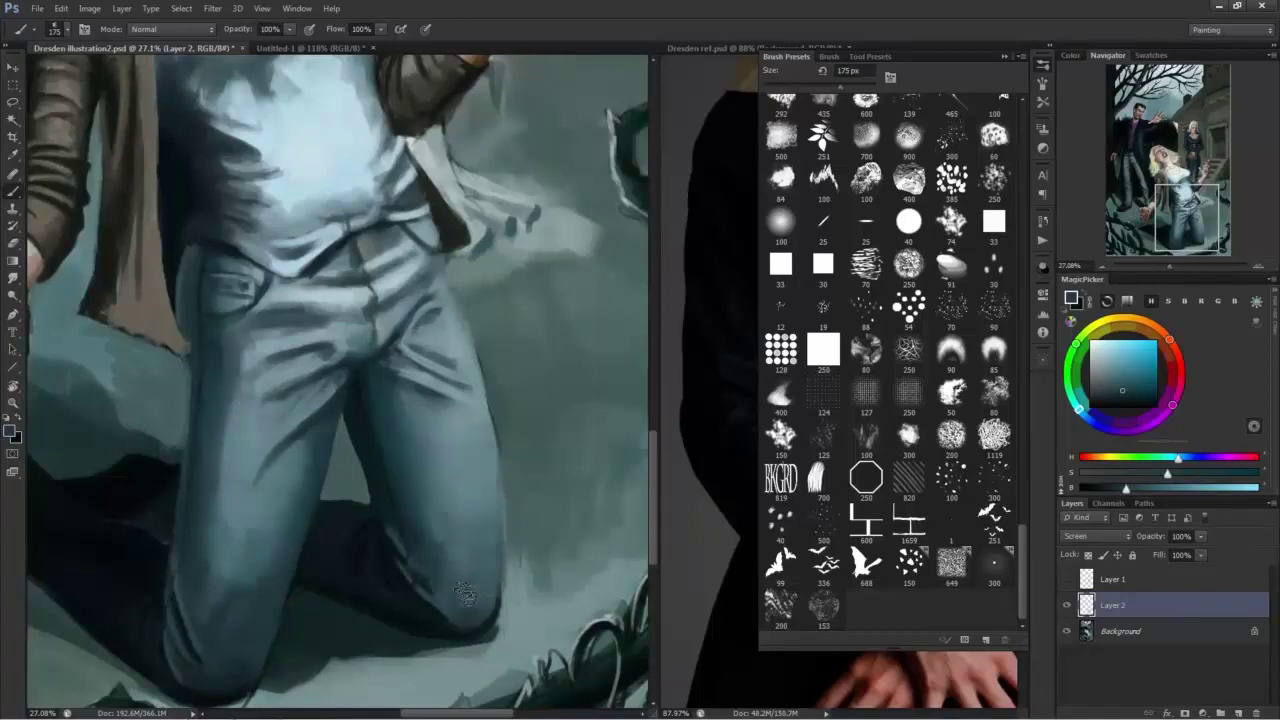
pyautogui.moveTo(256, 592); pyautogui.dragTo(223, 646)
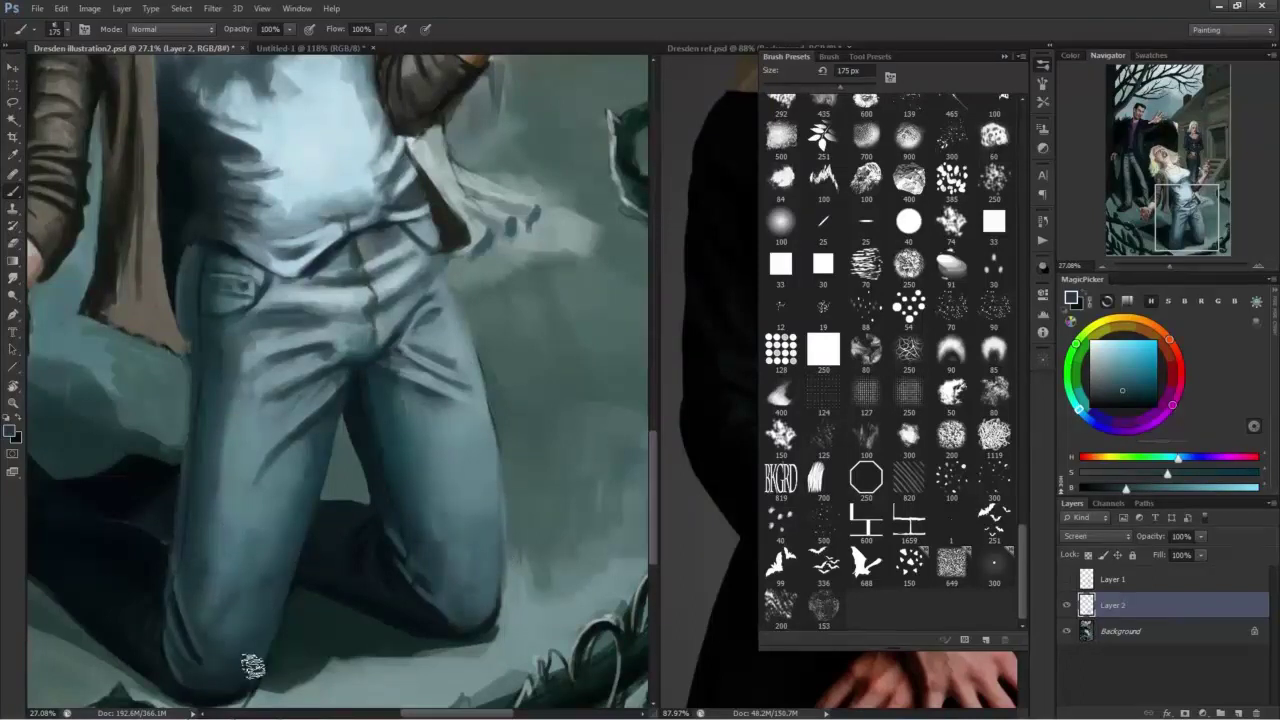
# Reduce the textured brush to 90 px and detail the waistband and fly of the kneeling woman's jeans.
pyautogui.moveTo(335, 228); pyautogui.dragTo(446, 207)
pyautogui.press('[')
pyautogui.press('[')
pyautogui.press('[')
pyautogui.press('[')
pyautogui.moveTo(478, 288); pyautogui.dragTo(556, 234)
pyautogui.moveTo(534, 268); pyautogui.dragTo(614, 186)
pyautogui.moveTo(435, 412); pyautogui.dragTo(398, 375)
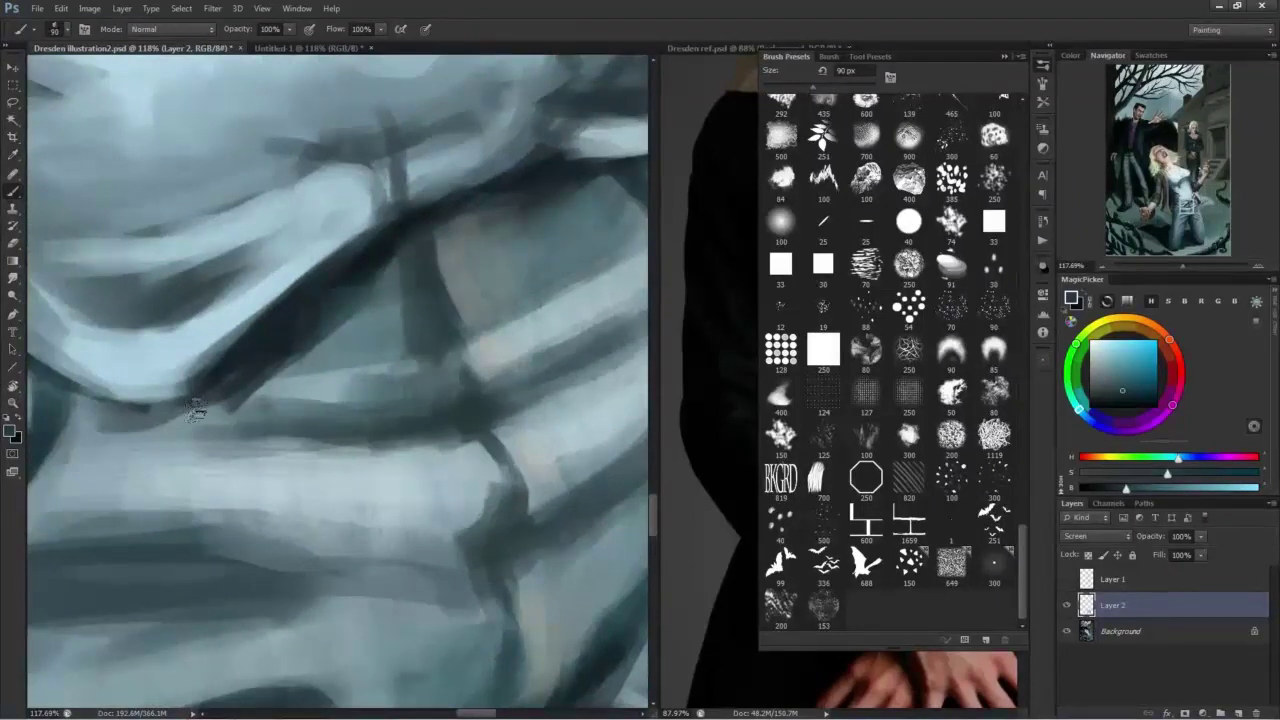
# Check the textured jeans at several magnifications and merge the Screen texture layer into the Background.
pyautogui.scroll(-4, 249, 489)
pyautogui.scroll(2, 277, 548)
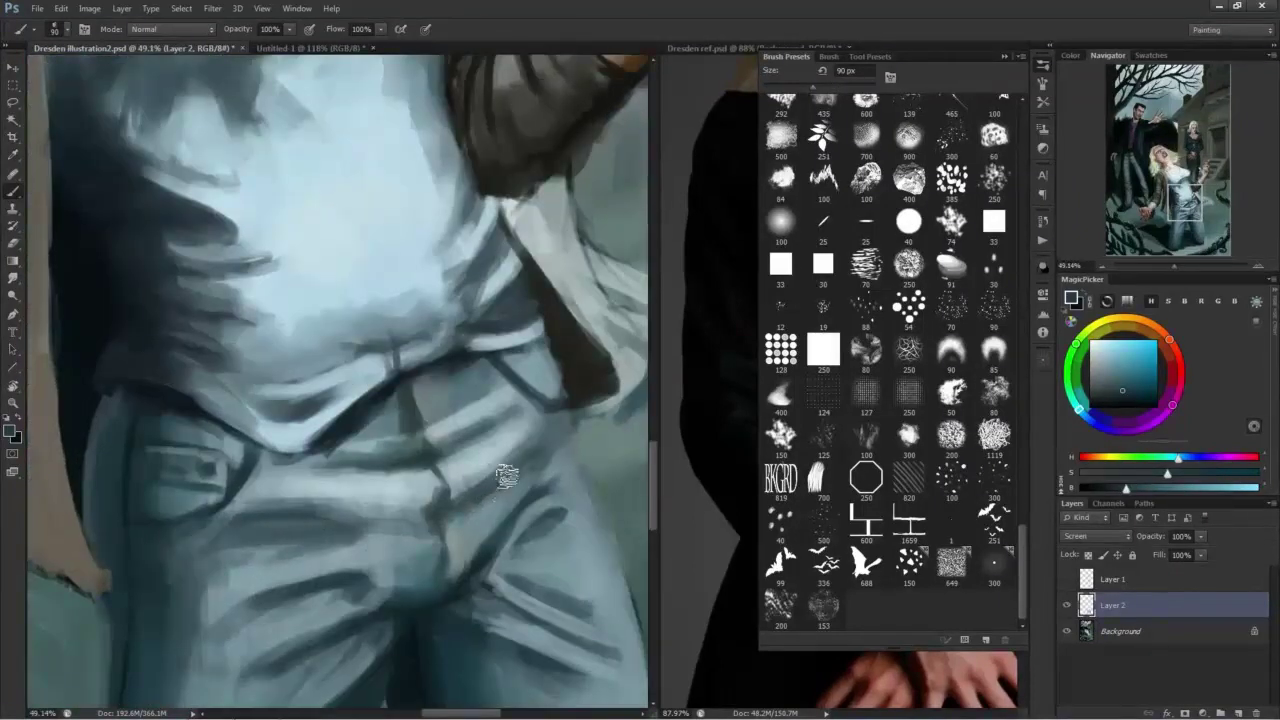
pyautogui.scroll(-4, 209, 623)
pyautogui.scroll(2, 330, 625)
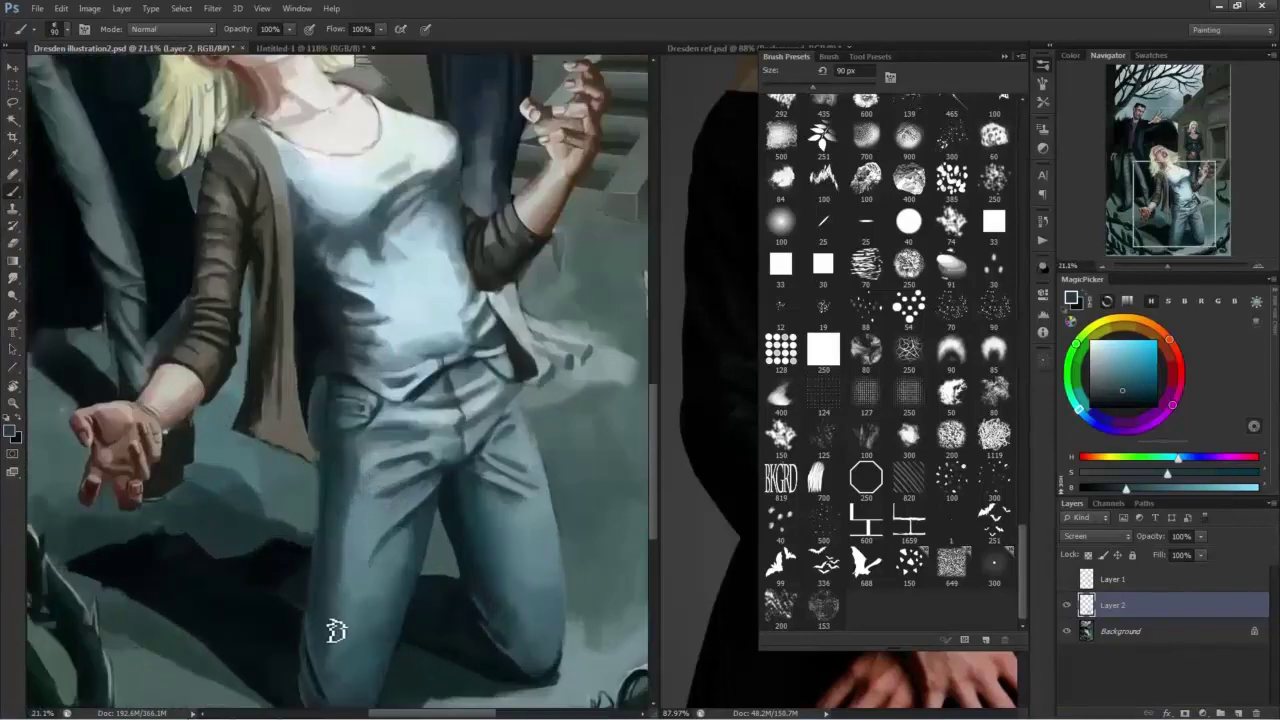
pyautogui.hotkey('ctrl', 'e')
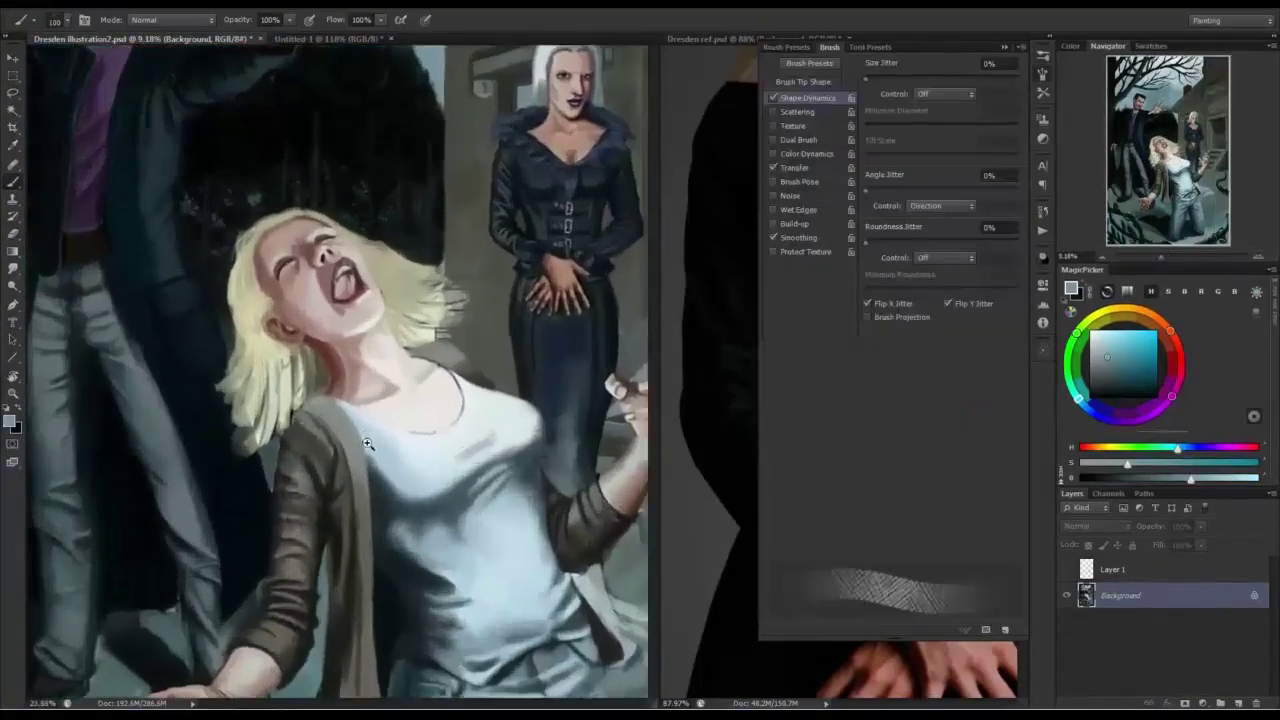
# Create a new layer in Screen mode above the Background for texturing the man's coat.
pyautogui.scroll(2, 209, 240)
pyautogui.moveTo(80, 200)
pyautogui.mouseDown()
pyautogui.moveTo(209, 240)
pyautogui.moveTo(263, 589)
pyautogui.mouseUp()
pyautogui.hotkey('ctrl', 'shift', 'n')
pyautogui.click(621, 250)
pyautogui.click(617, 264)
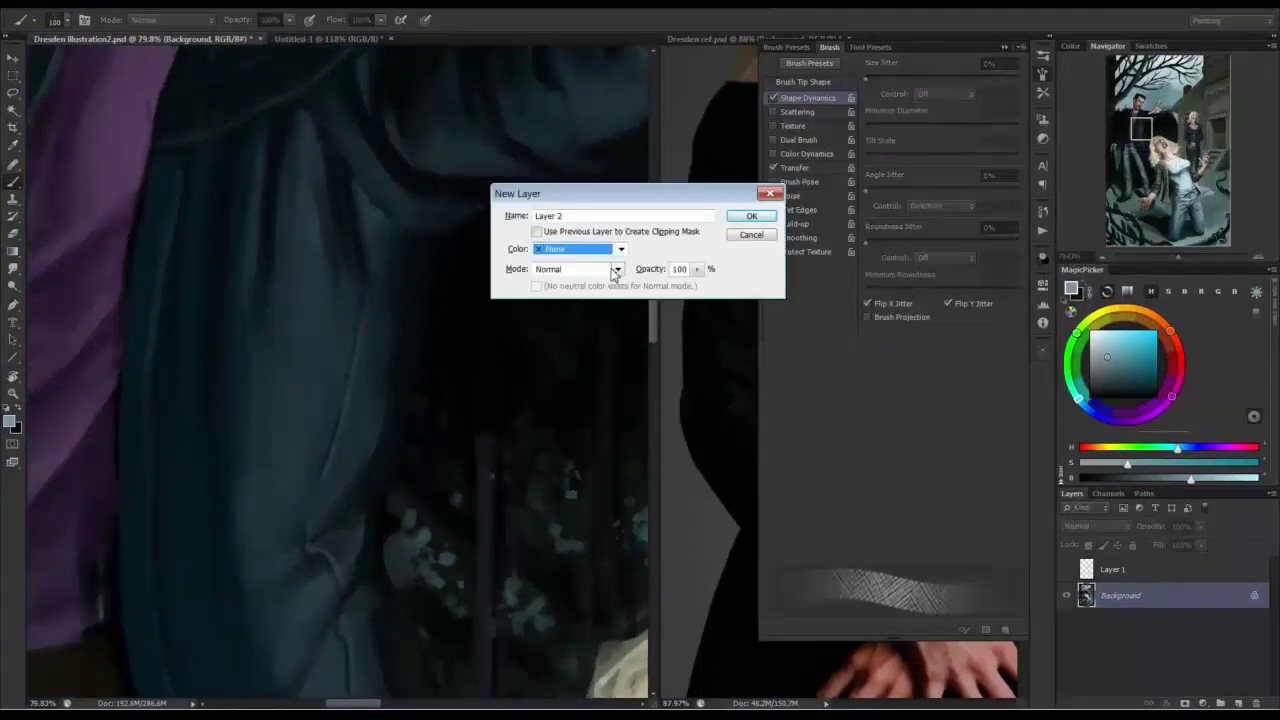
pyautogui.click(617, 270)
pyautogui.click(589, 418)
pyautogui.press('Return')
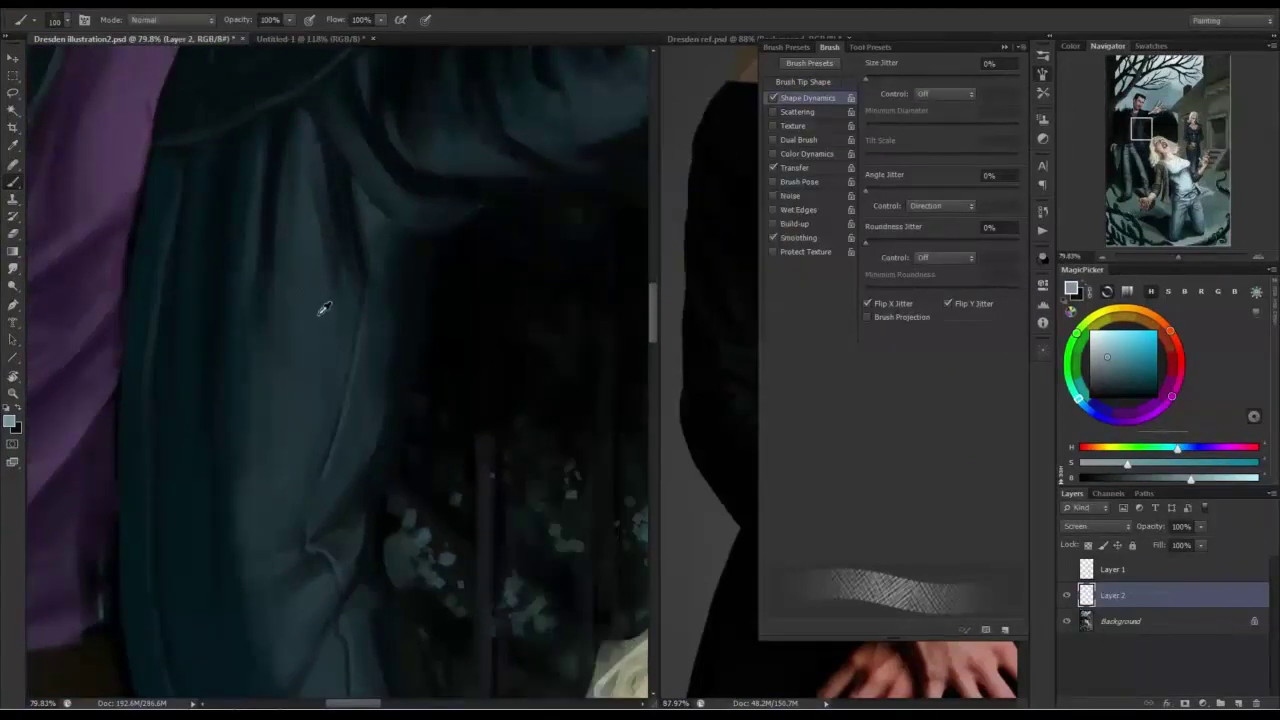
# Sample the coat's dark blue and texture its front folds with the textured brush reduced to 80 px.
pyautogui.keyDown('alt'); pyautogui.click(323, 308); pyautogui.keyUp('alt')
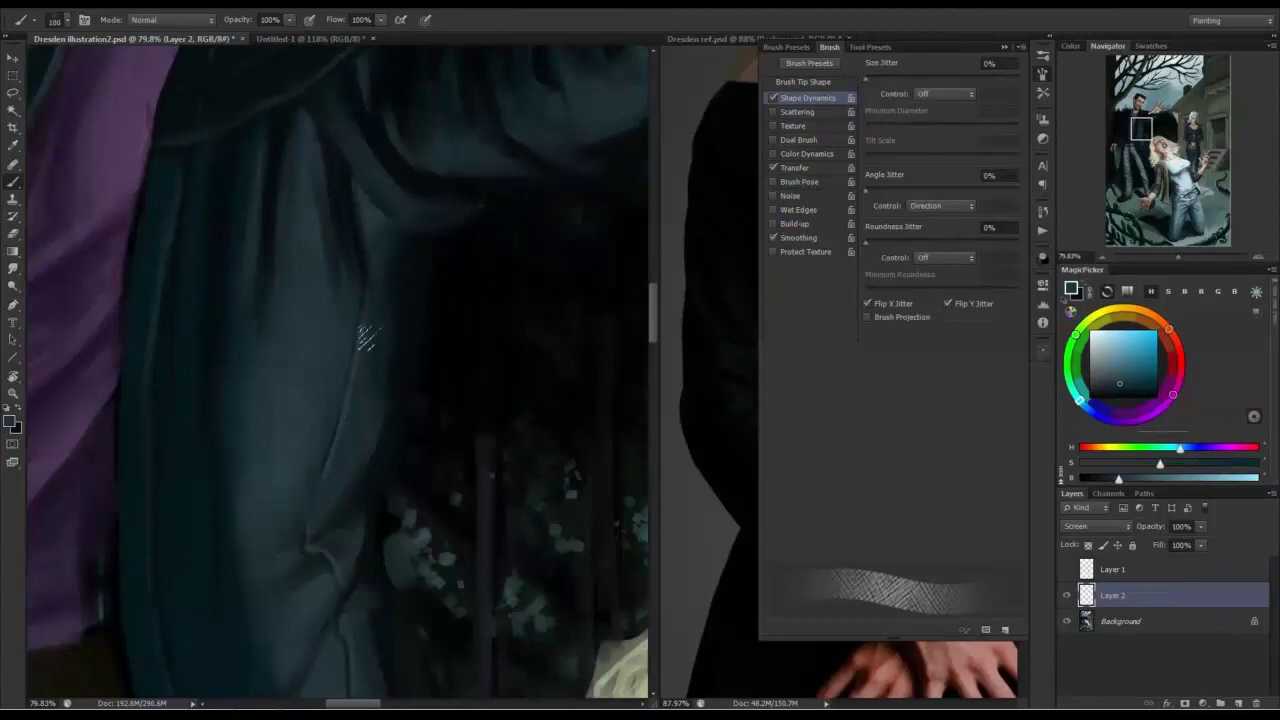
pyautogui.scroll(3, 289, 450)
pyautogui.scroll(3, 293, 357)
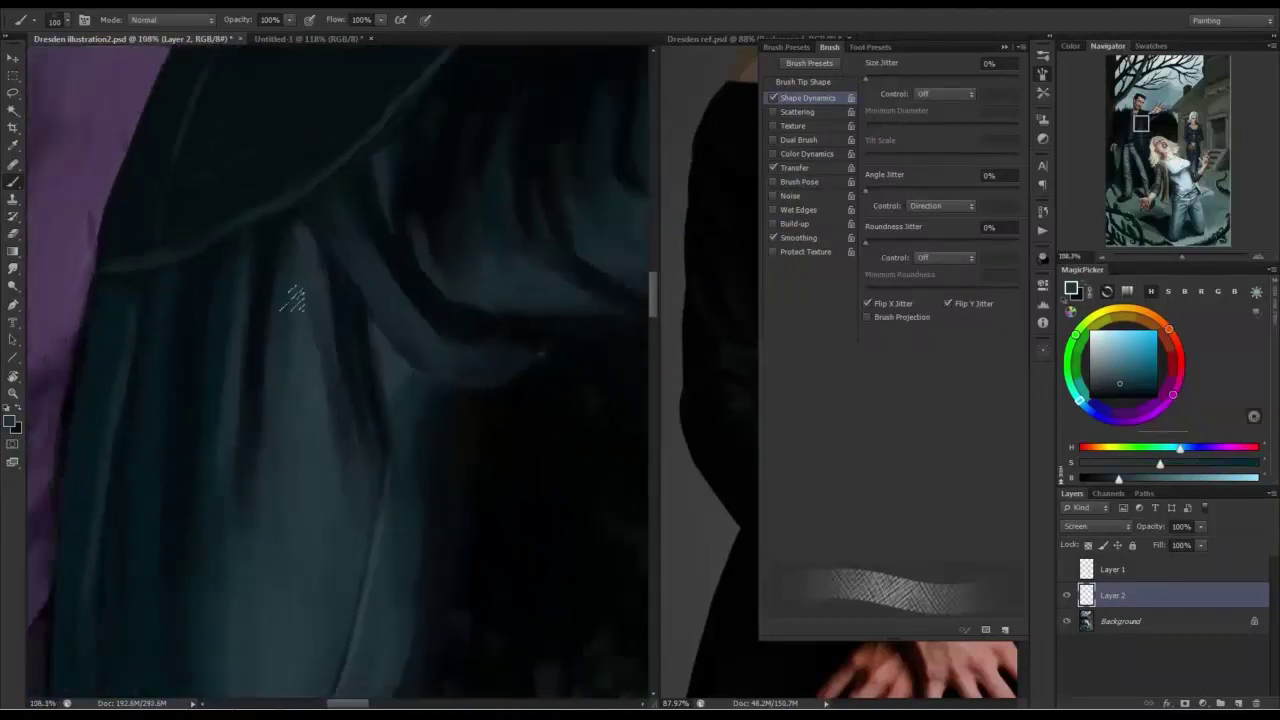
pyautogui.scroll(-3, 200, 495)
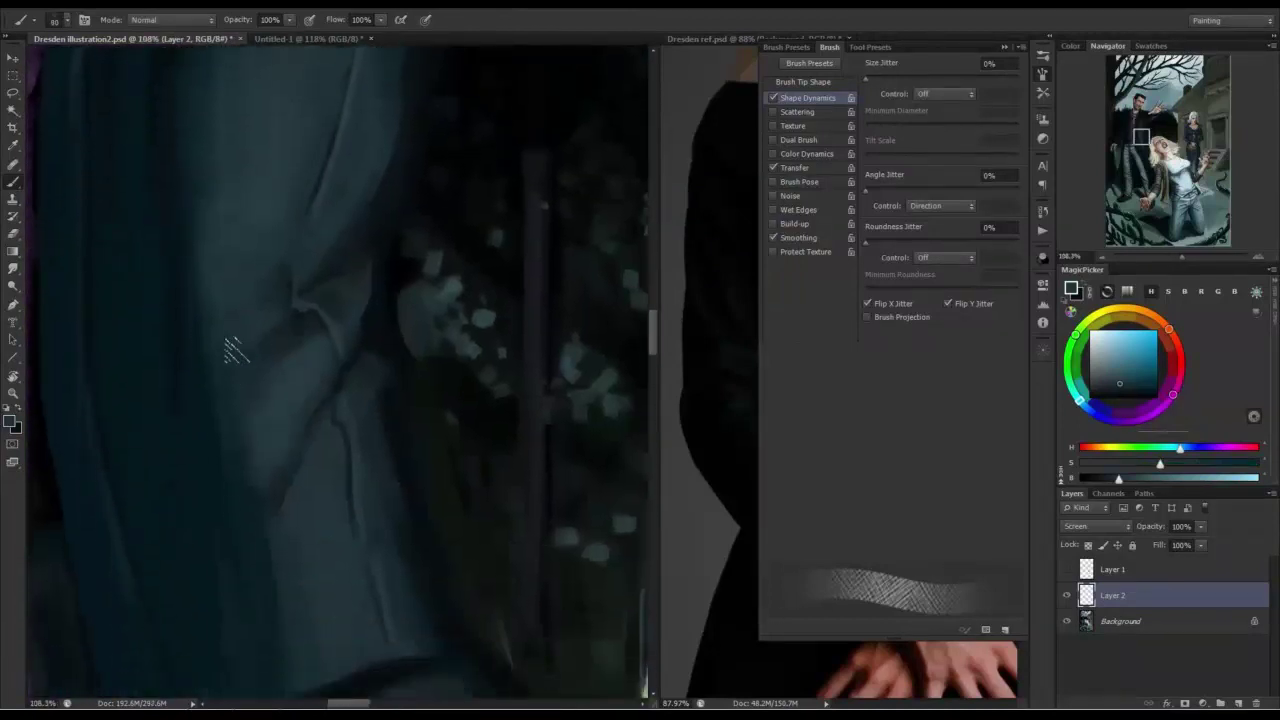
pyautogui.scroll(-4, 306, 480)
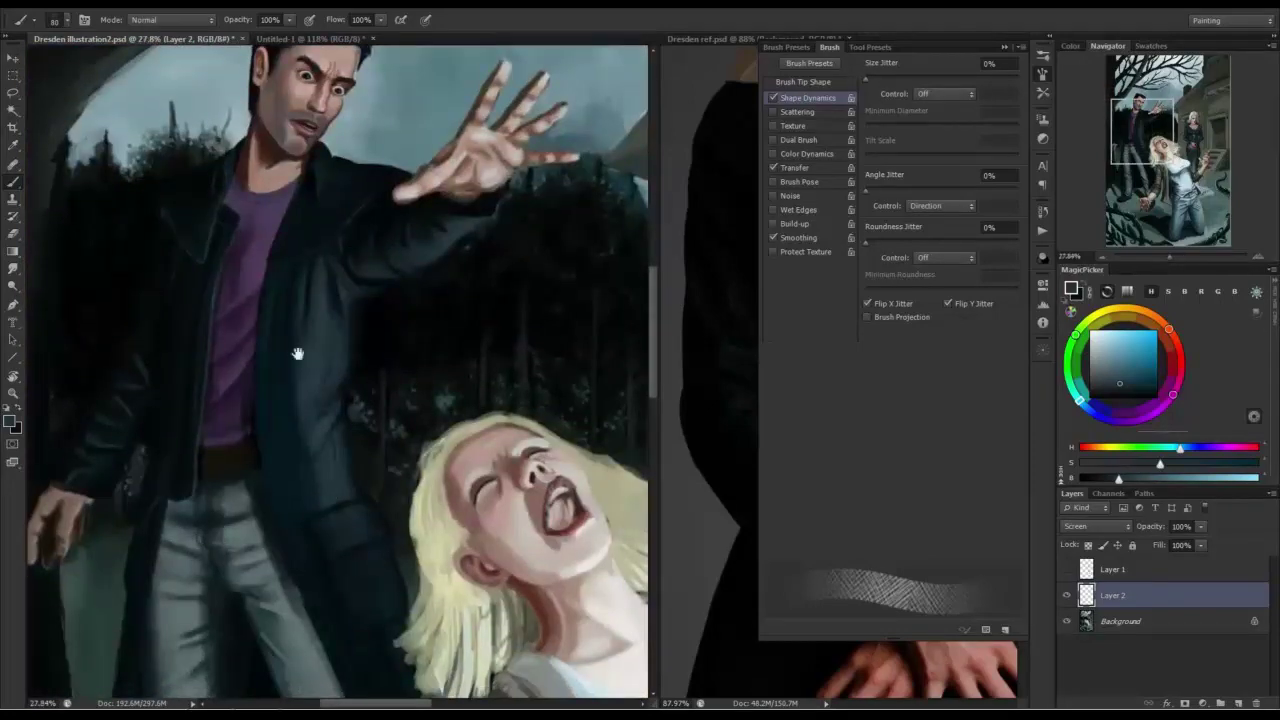
# Extend the fabric texture down the coat's front panel to the side pocket.
pyautogui.scroll(2, 300, 349)
pyautogui.moveTo(318, 190); pyautogui.dragTo(311, 411)
pyautogui.moveTo(370, 610); pyautogui.dragTo(310, 140)
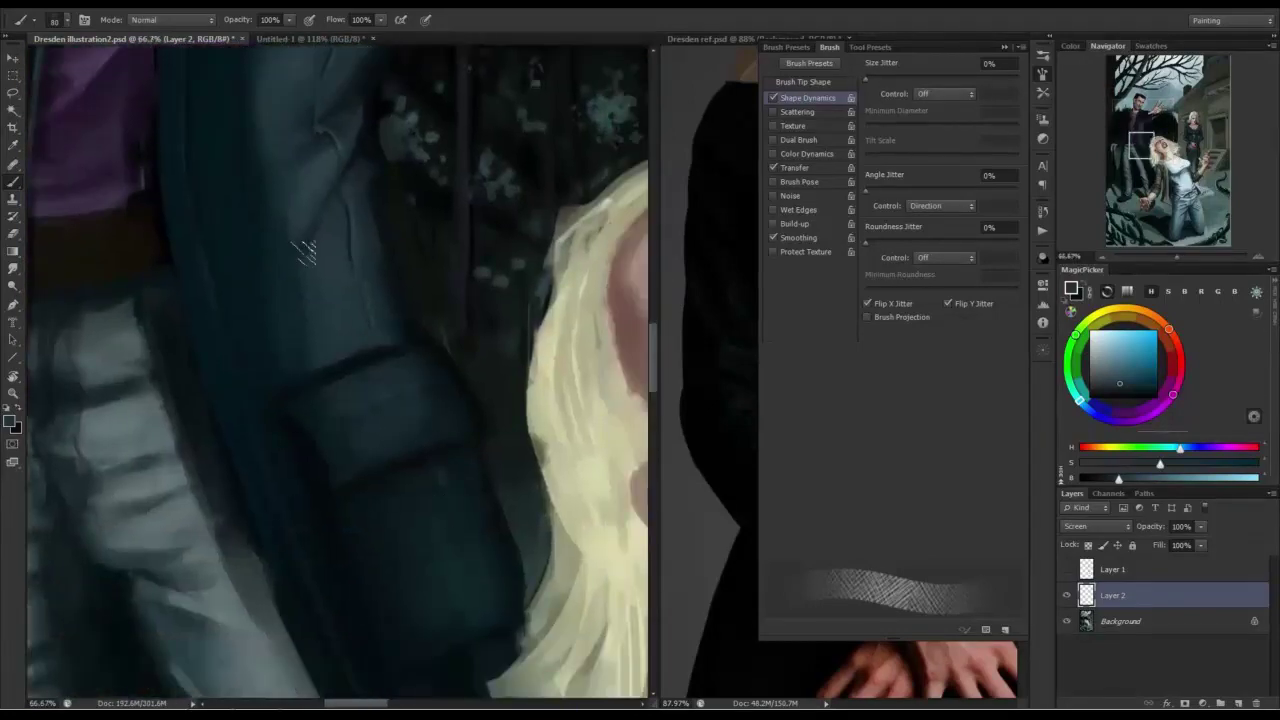
pyautogui.moveTo(305, 252); pyautogui.dragTo(541, 430)
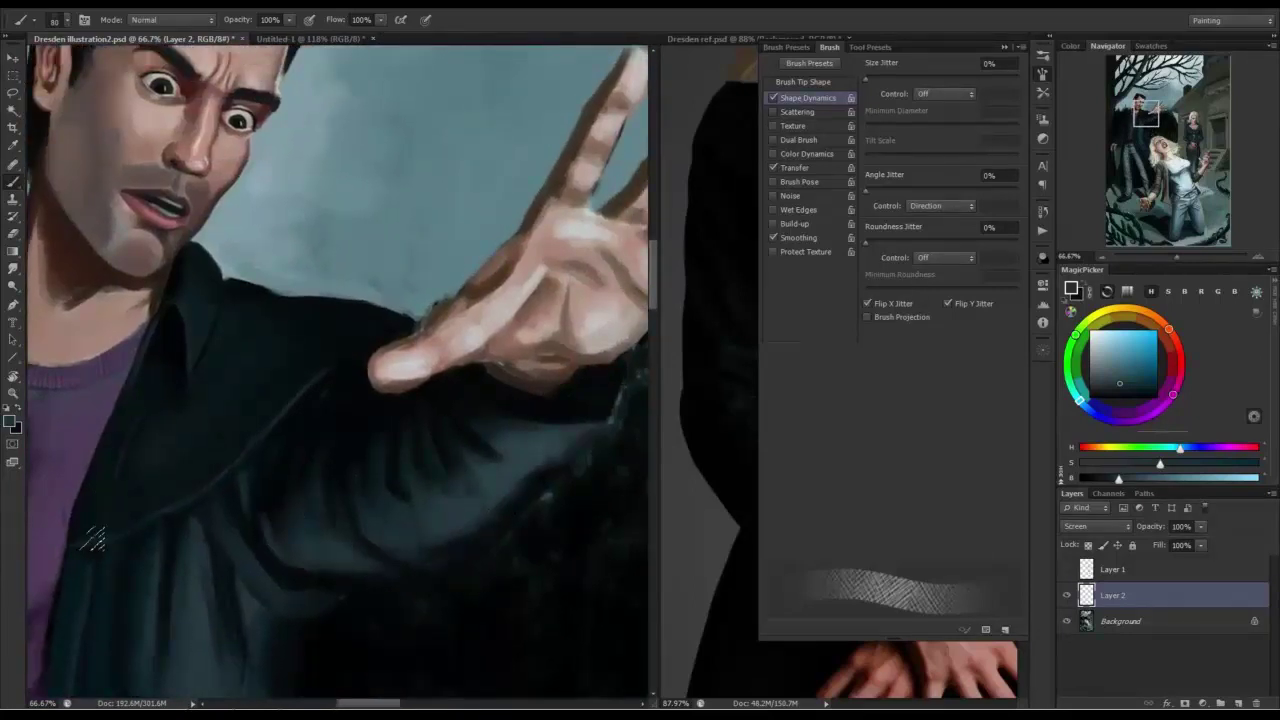
# Brush fabric texture onto the coat's collar, lapels and chest beside the purple shirt.
pyautogui.moveTo(93, 540); pyautogui.dragTo(232, 430)
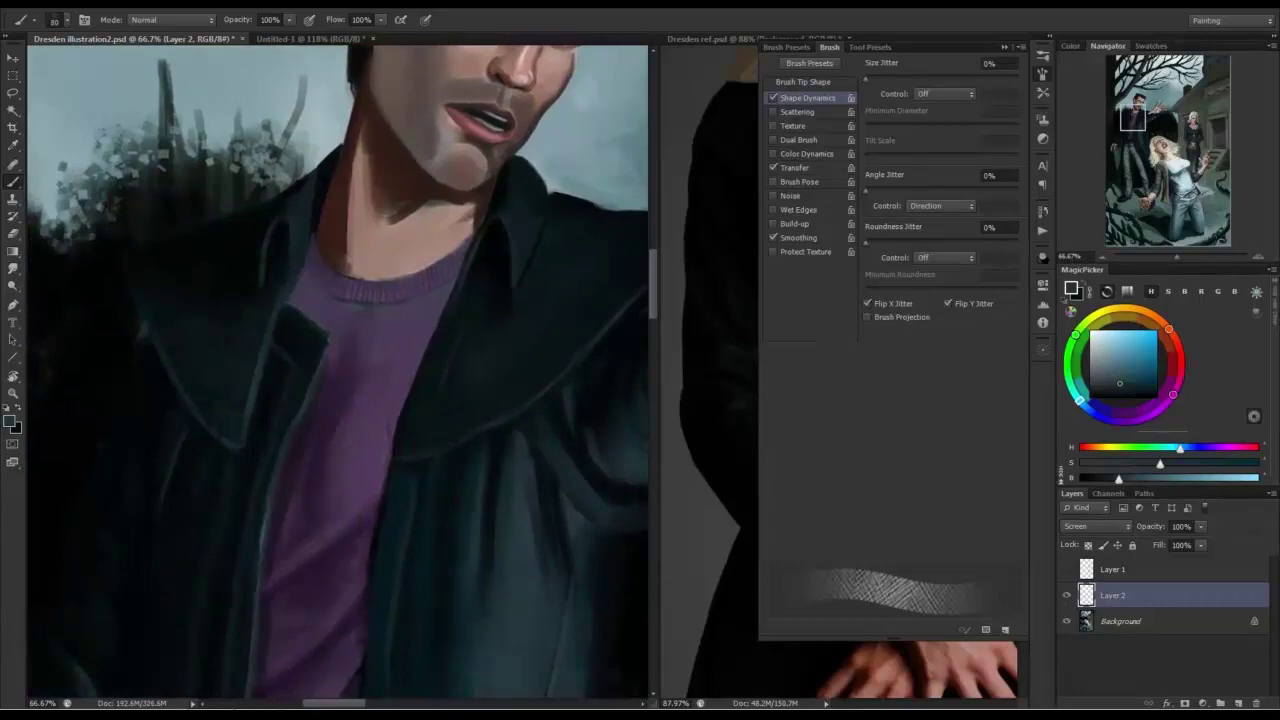
pyautogui.moveTo(206, 642); pyautogui.dragTo(249, 366)
pyautogui.moveTo(410, 280); pyautogui.dragTo(292, 372)
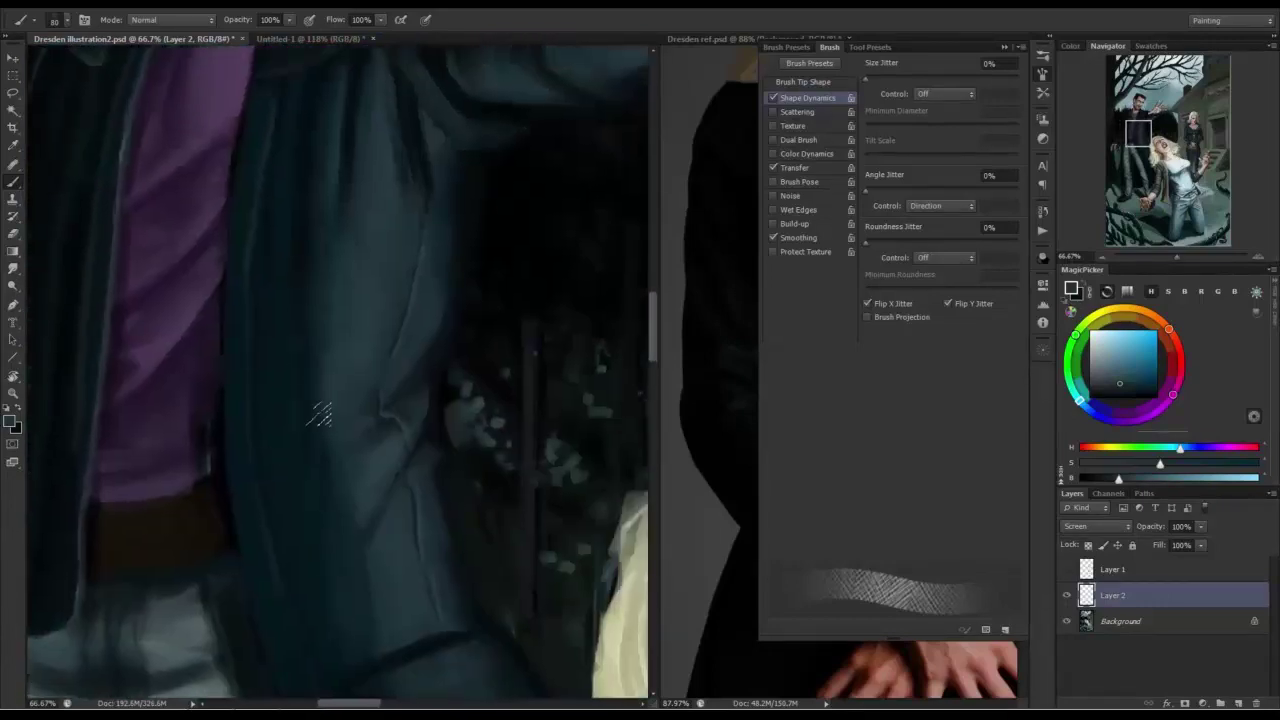
# Texture the creases along the coat's side and the open front edge at waist height.
pyautogui.moveTo(318, 413); pyautogui.dragTo(420, 460)
pyautogui.moveTo(560, 464); pyautogui.dragTo(414, 421)
pyautogui.moveTo(198, 579)
pyautogui.mouseDown()
pyautogui.moveTo(265, 404)
pyautogui.moveTo(254, 477)
pyautogui.moveTo(232, 305)
pyautogui.mouseUp()
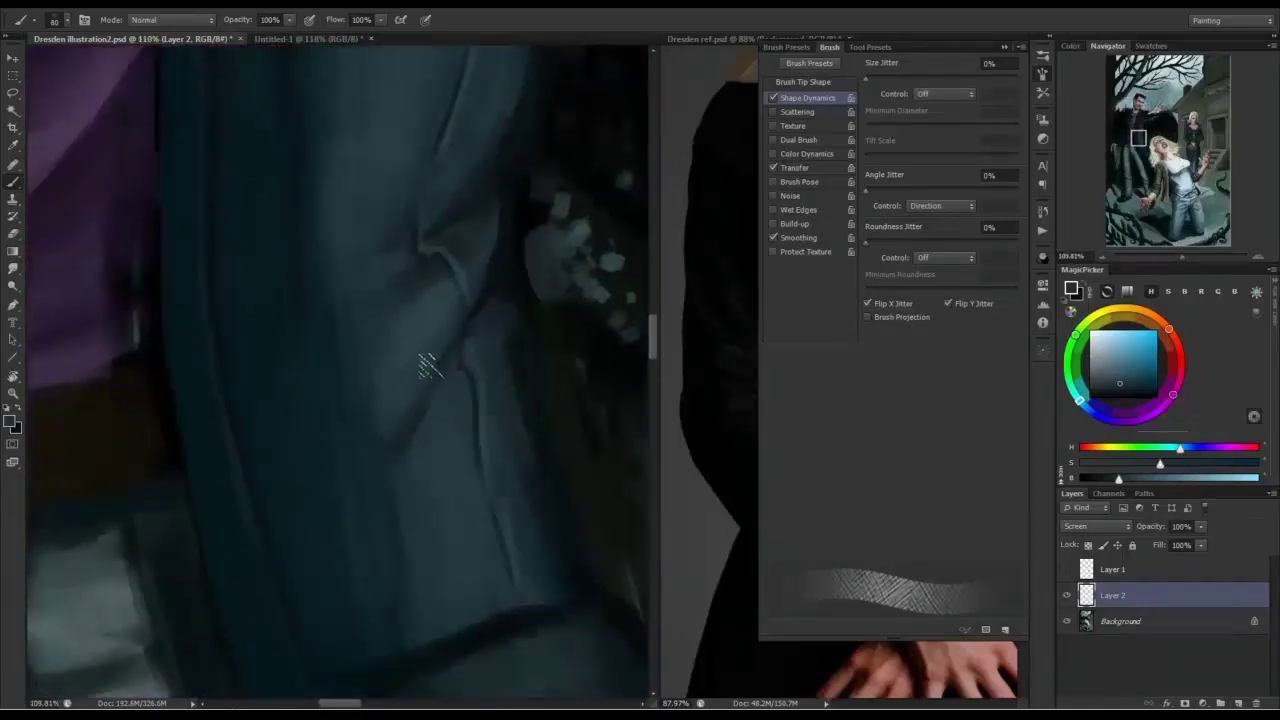
pyautogui.moveTo(388, 680); pyautogui.dragTo(342, 405)
pyautogui.moveTo(350, 640); pyautogui.dragTo(283, 369)
pyautogui.moveTo(318, 460); pyautogui.dragTo(349, 440)
pyautogui.moveTo(335, 245); pyautogui.dragTo(212, 327)
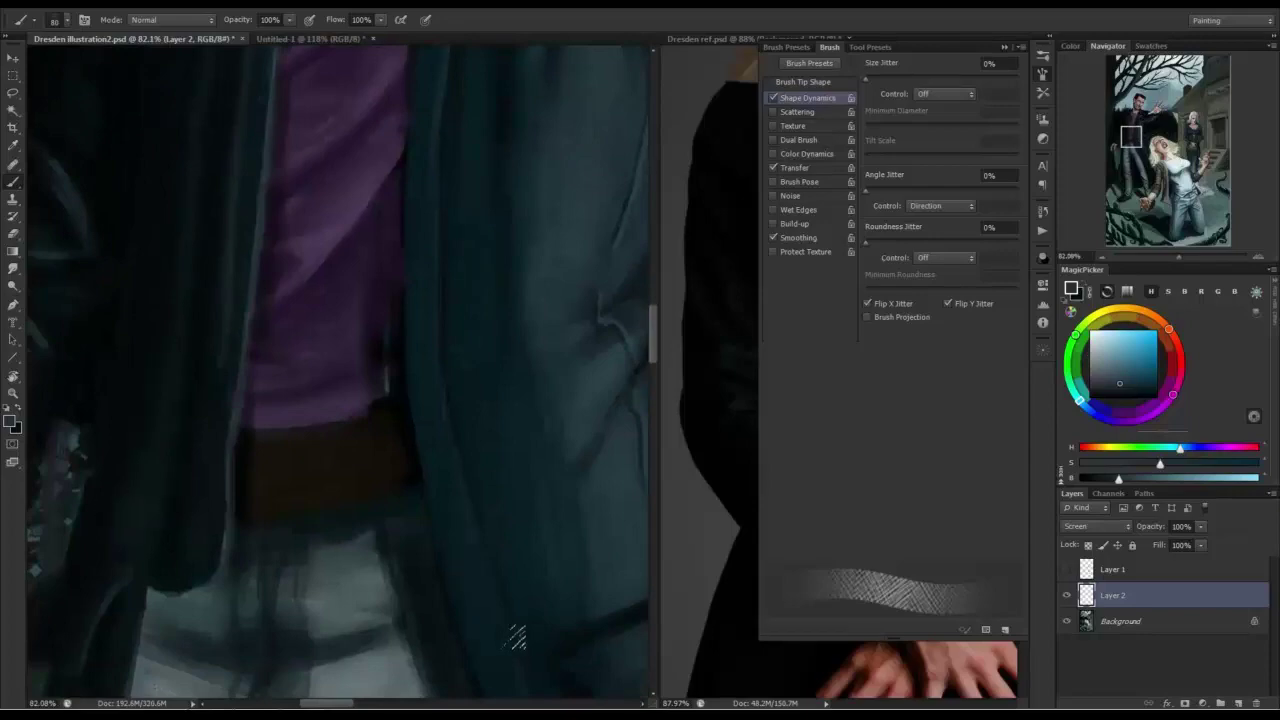
# Texture the coat's lower tails beside and behind the man's jeans.
pyautogui.moveTo(515, 637); pyautogui.dragTo(278, 265)
pyautogui.moveTo(324, 507); pyautogui.dragTo(304, 185)
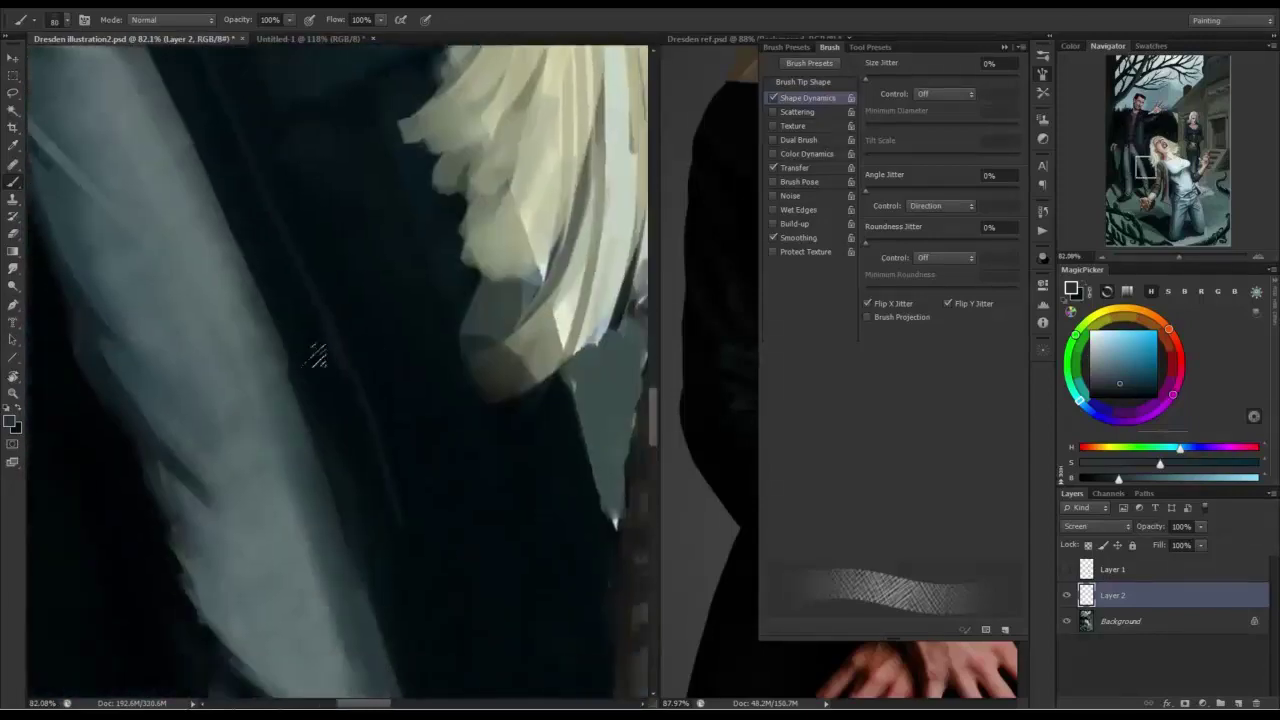
pyautogui.moveTo(417, 525); pyautogui.dragTo(327, 260)
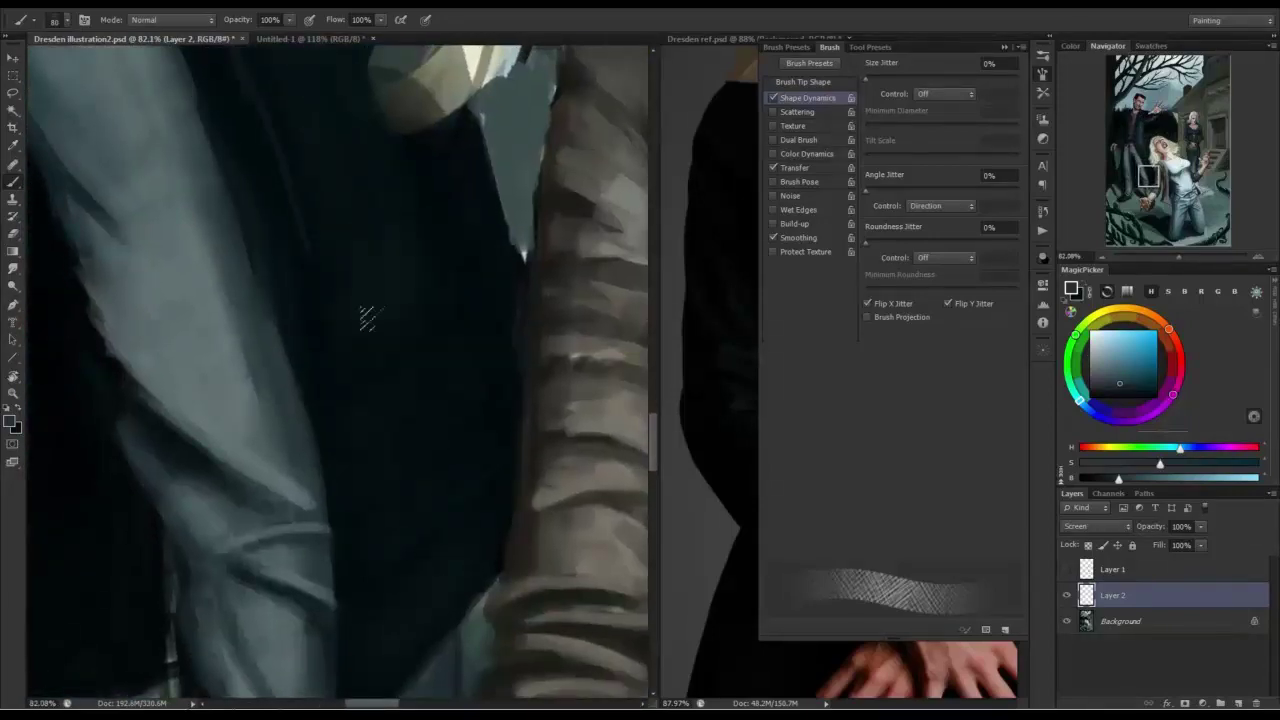
pyautogui.moveTo(428, 459); pyautogui.dragTo(240, 315)
pyautogui.moveTo(240, 315); pyautogui.dragTo(332, 304)
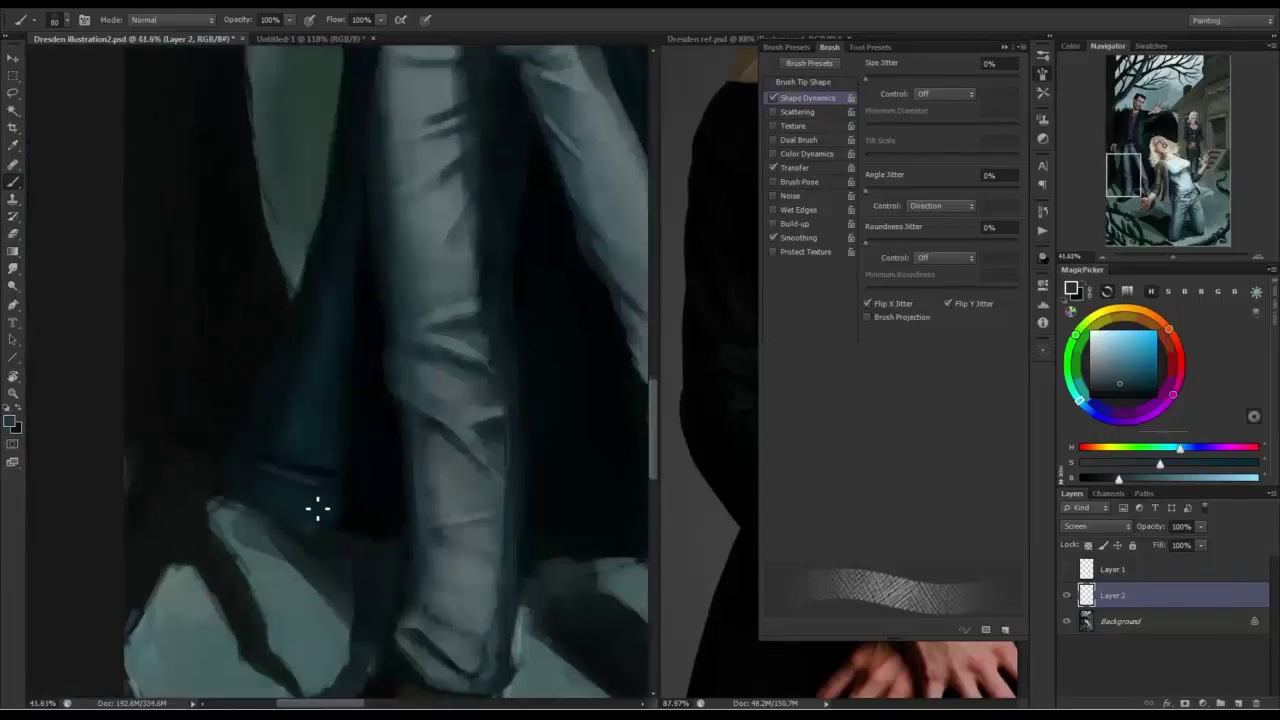
pyautogui.moveTo(349, 240); pyautogui.dragTo(333, 390)
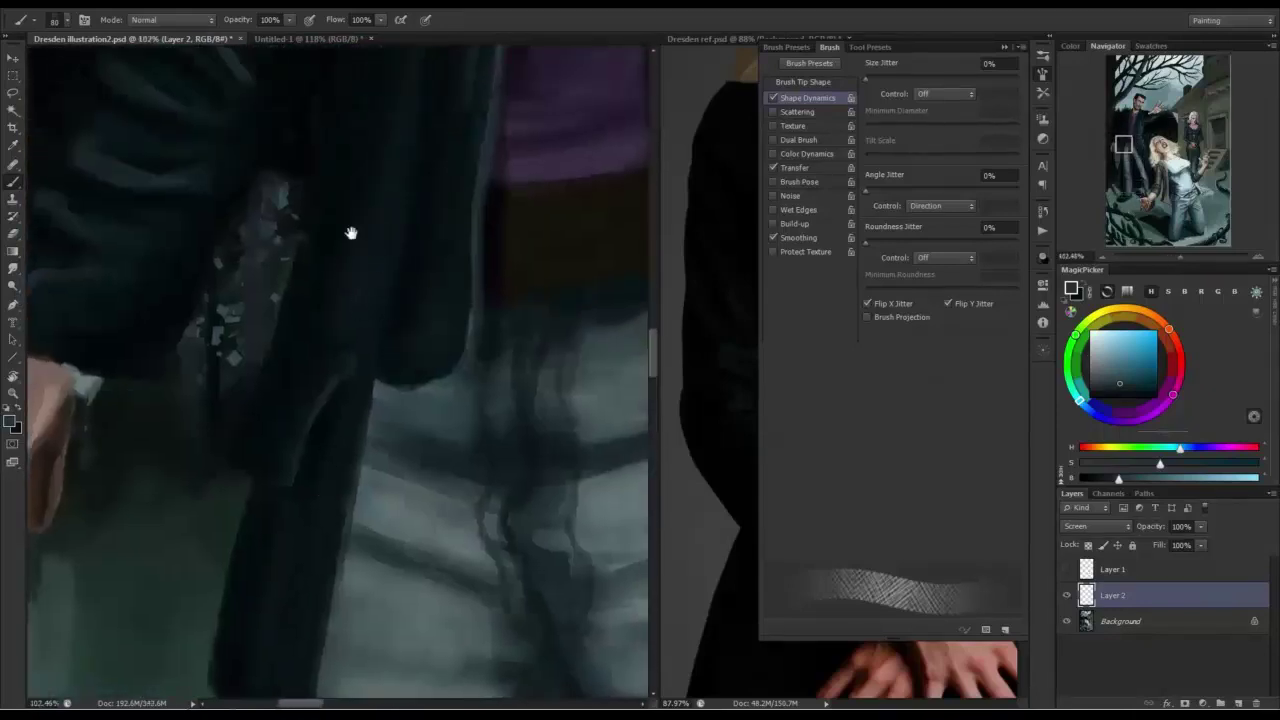
# Texture the man's lowered coat sleeve and the coat edge next to it.
pyautogui.moveTo(351, 233); pyautogui.dragTo(354, 358)
pyautogui.moveTo(230, 298); pyautogui.dragTo(480, 353)
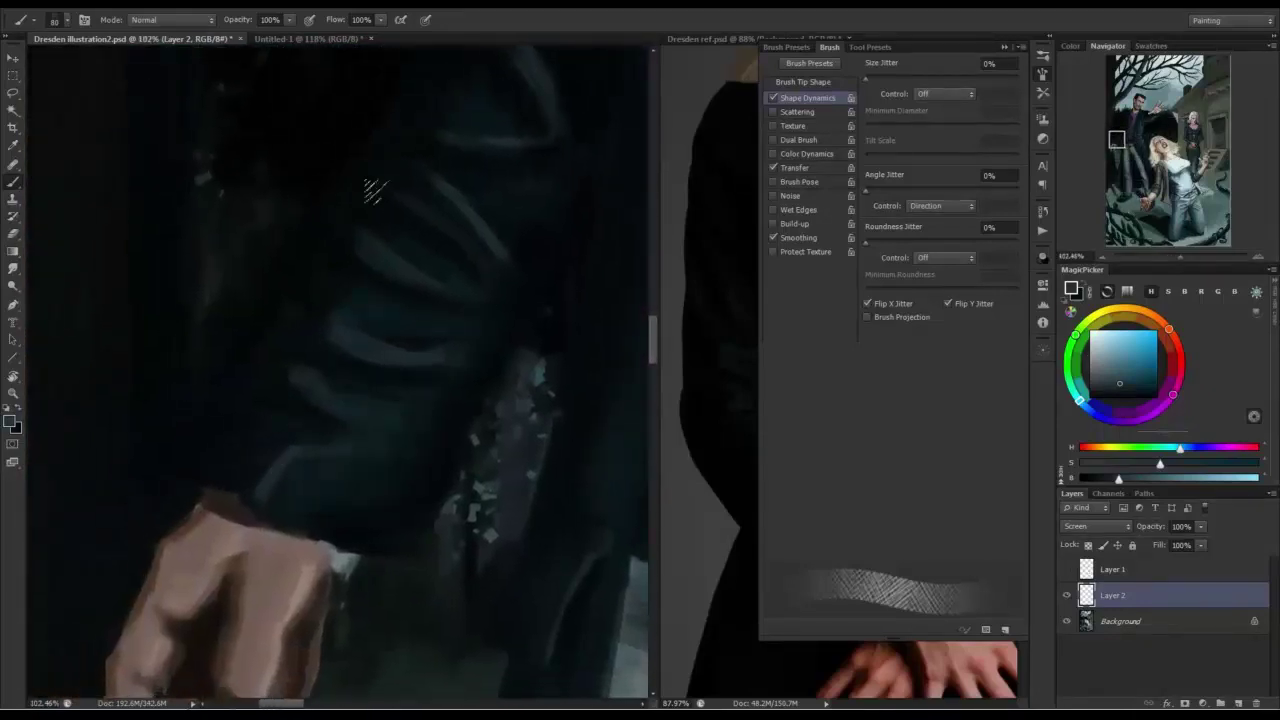
pyautogui.moveTo(374, 190)
pyautogui.mouseDown()
pyautogui.moveTo(260, 357)
pyautogui.moveTo(329, 506)
pyautogui.moveTo(297, 269)
pyautogui.moveTo(366, 452)
pyautogui.moveTo(340, 450)
pyautogui.mouseUp()
# Texture the folds under the raised sleeve and around the coat's pocket flap.
pyautogui.moveTo(532, 400); pyautogui.dragTo(392, 440)
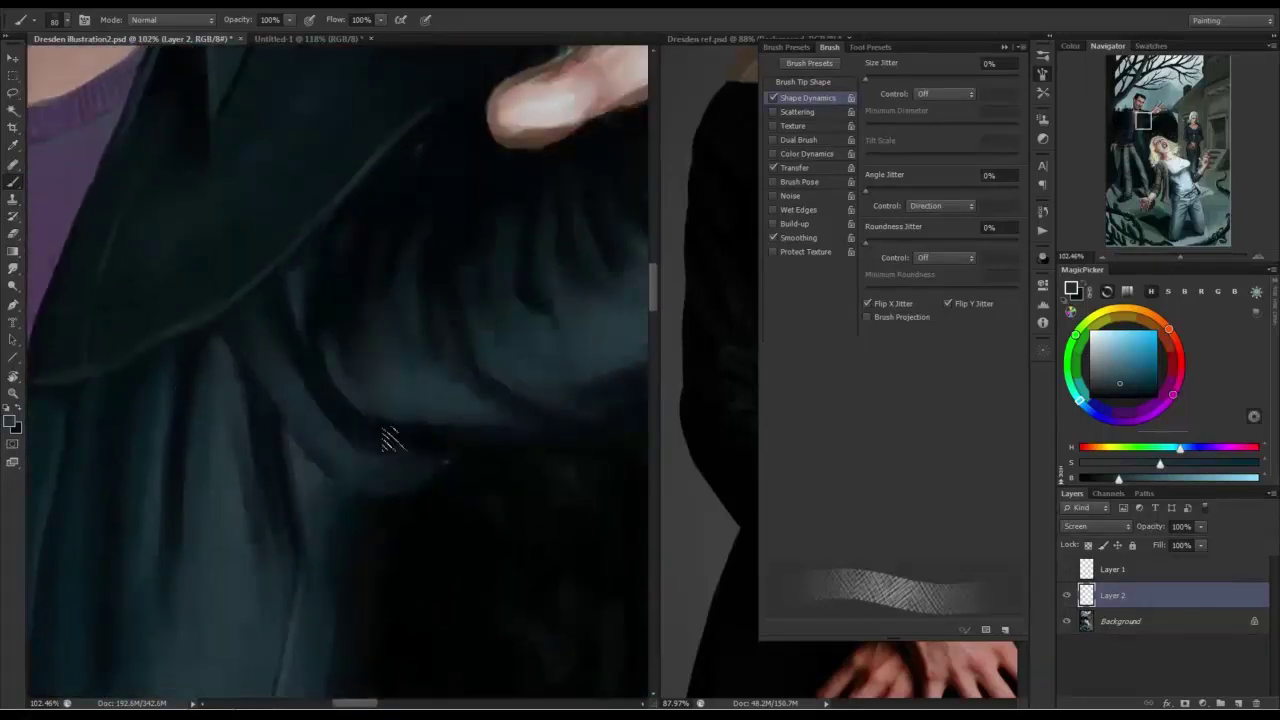
pyautogui.moveTo(375, 510); pyautogui.dragTo(313, 262)
pyautogui.moveTo(230, 585); pyautogui.dragTo(383, 412)
pyautogui.moveTo(152, 497); pyautogui.dragTo(326, 369)
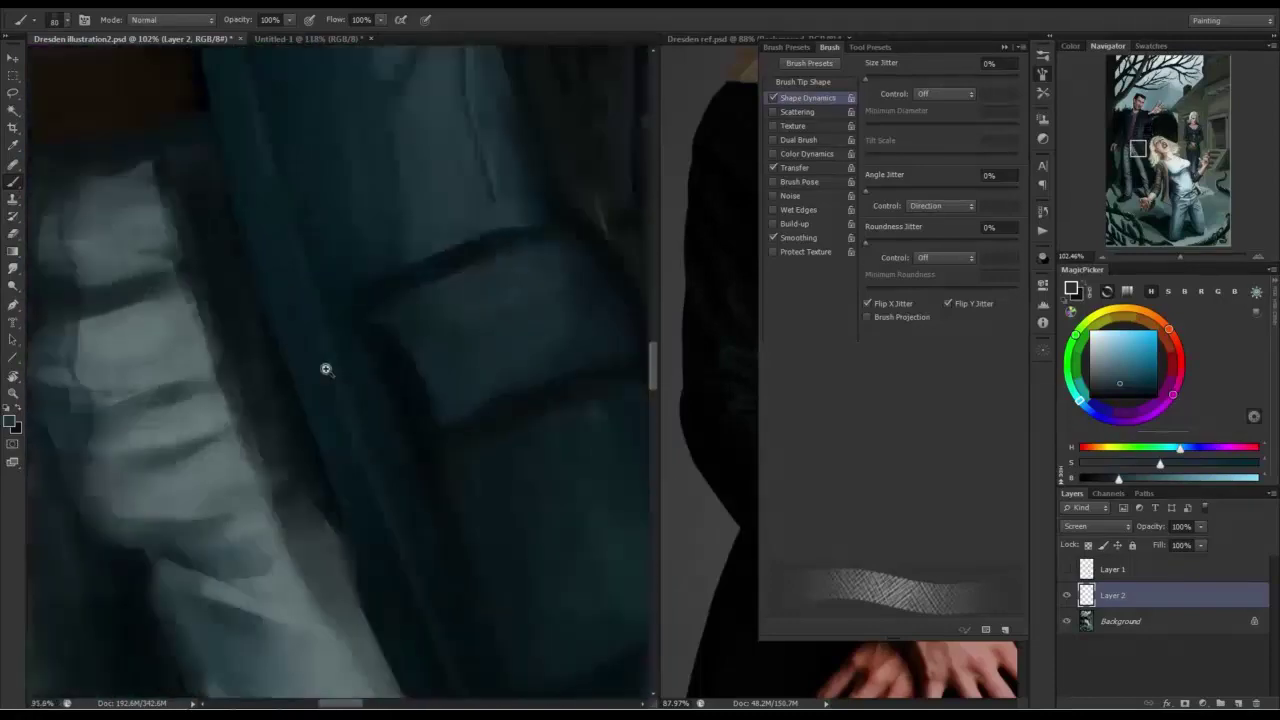
# Finish texturing the lower coat, check the figures at a lower magnification and save the illustration.
pyautogui.moveTo(385, 185); pyautogui.dragTo(269, 437)
pyautogui.moveTo(298, 620); pyautogui.dragTo(75, 385)
pyautogui.moveTo(270, 326); pyautogui.dragTo(327, 437)
pyautogui.click(33, 5)
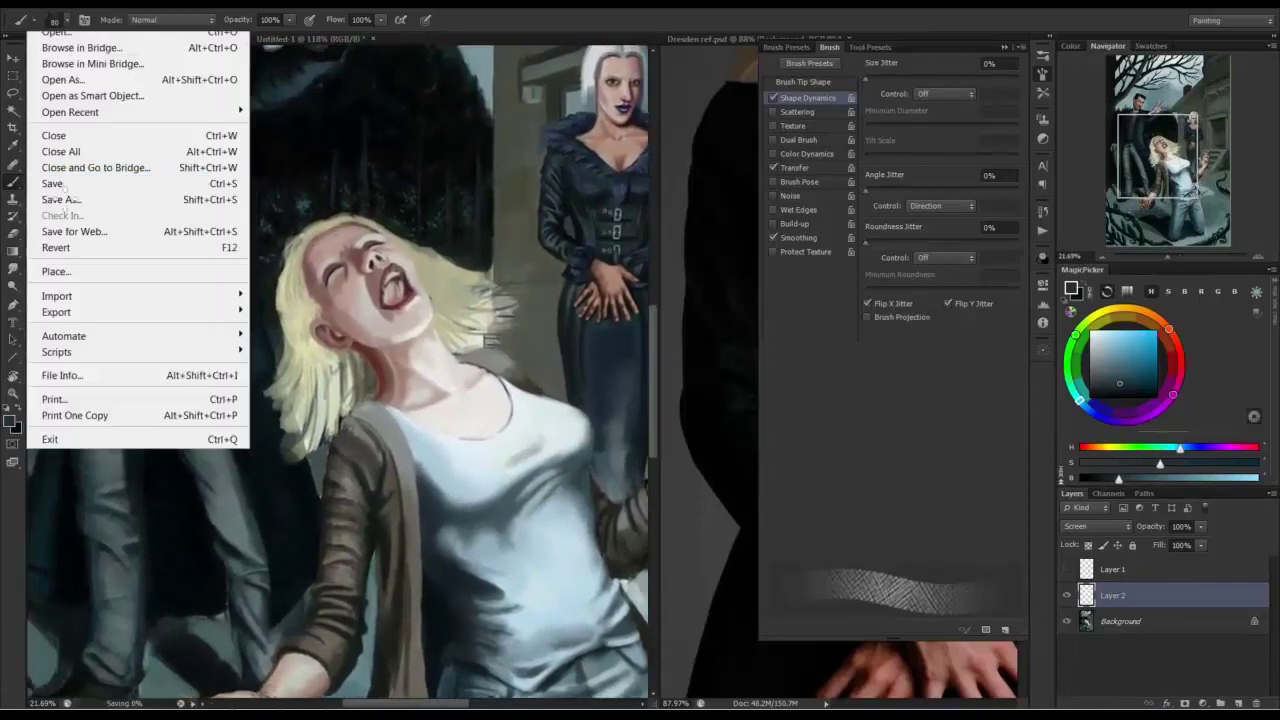
pyautogui.click(56, 184)
# Switch to the blank test document, choose the 400 px rough textured brush preset and try a stroke.
pyautogui.click(352, 39)
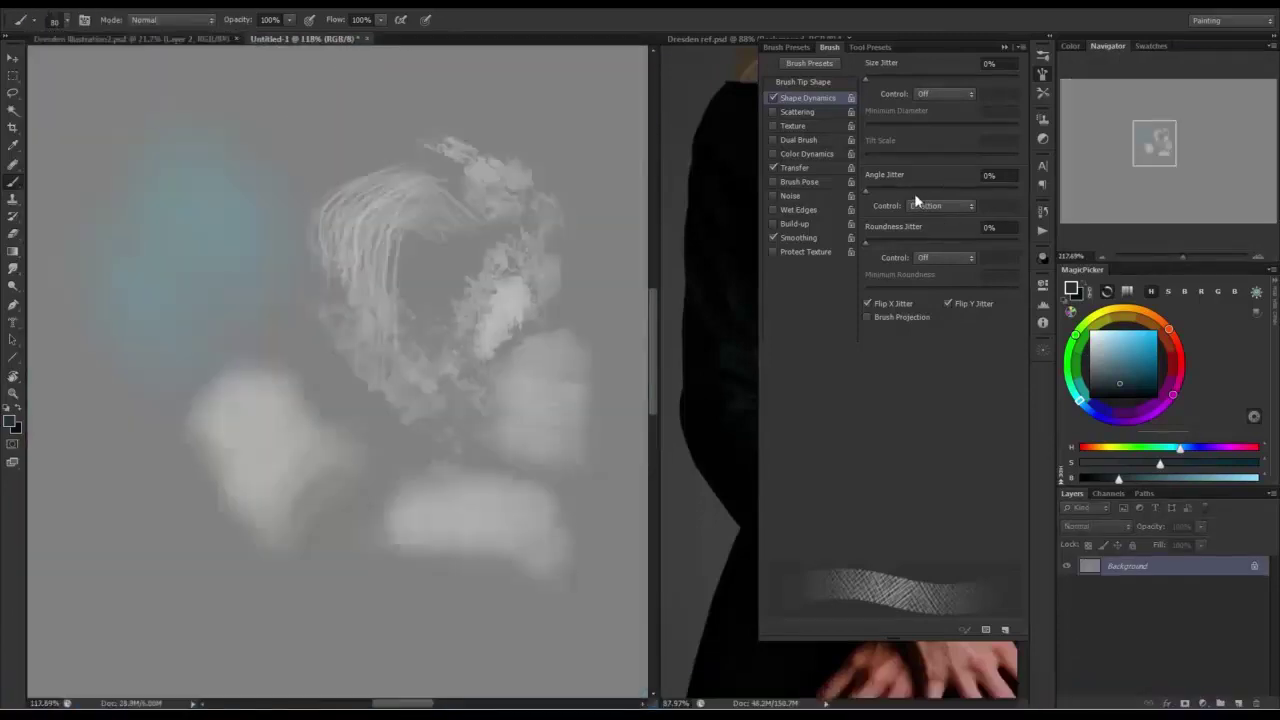
pyautogui.click(1042, 59)
pyautogui.click(918, 175)
pyautogui.moveTo(212, 205)
pyautogui.mouseDown()
pyautogui.moveTo(270, 450)
pyautogui.moveTo(165, 415)
pyautogui.mouseUp()
# Return to the illustration, merge the coat texture into the Background and add a Screen layer for the building.
pyautogui.click(110, 38)
pyautogui.scroll(3, 300, 390)
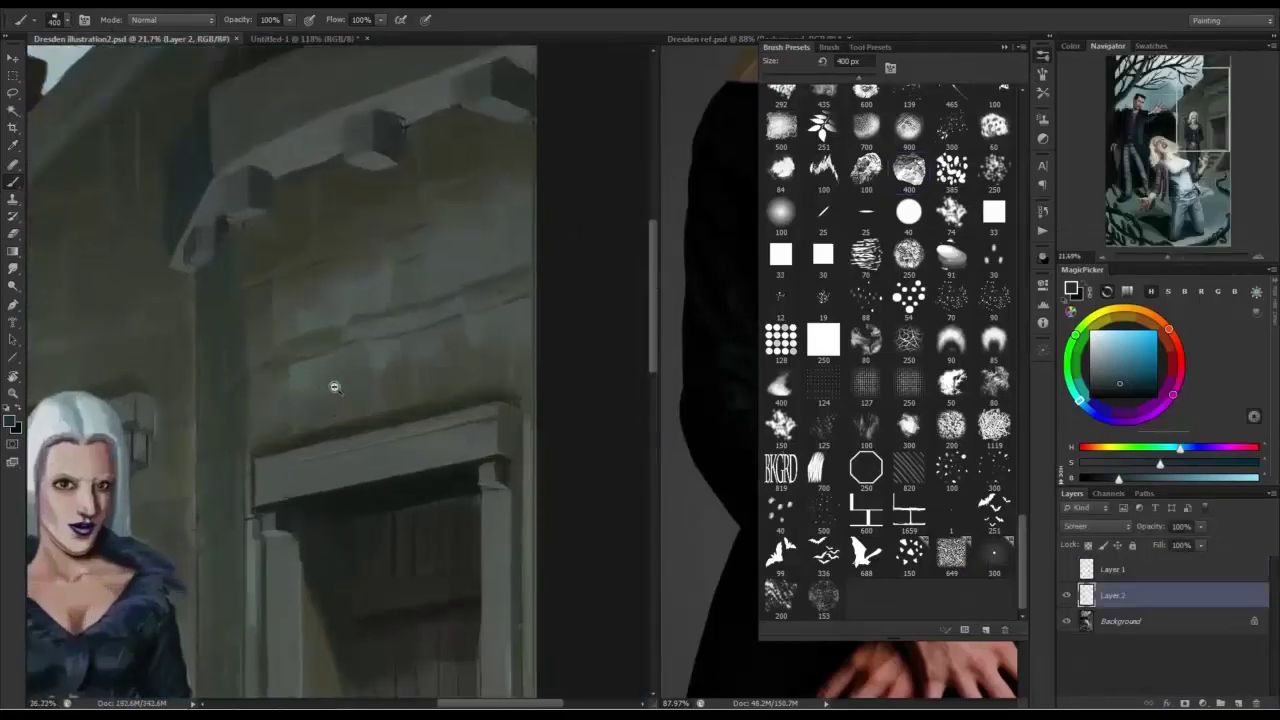
pyautogui.hotkey('ctrl', 'shift', 'n')
pyautogui.press('Return')
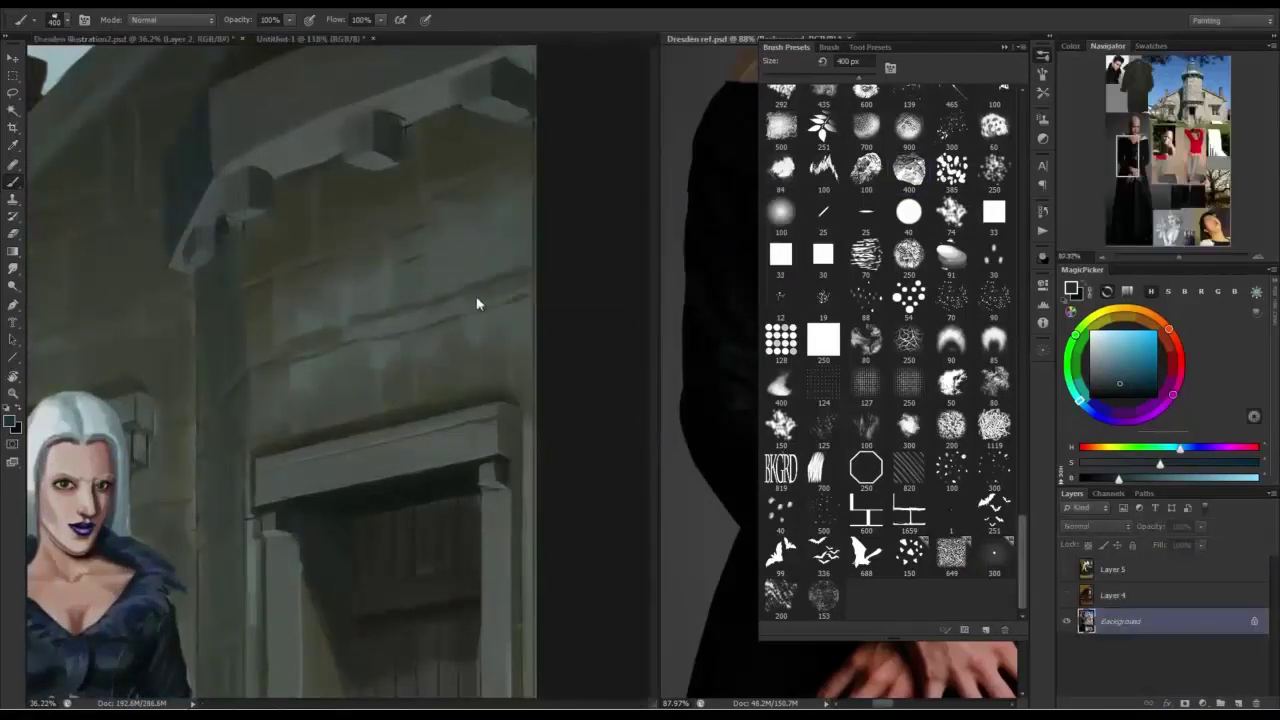
pyautogui.click(1097, 526)
pyautogui.click(1075, 232)
pyautogui.moveTo(303, 189); pyautogui.dragTo(295, 301)
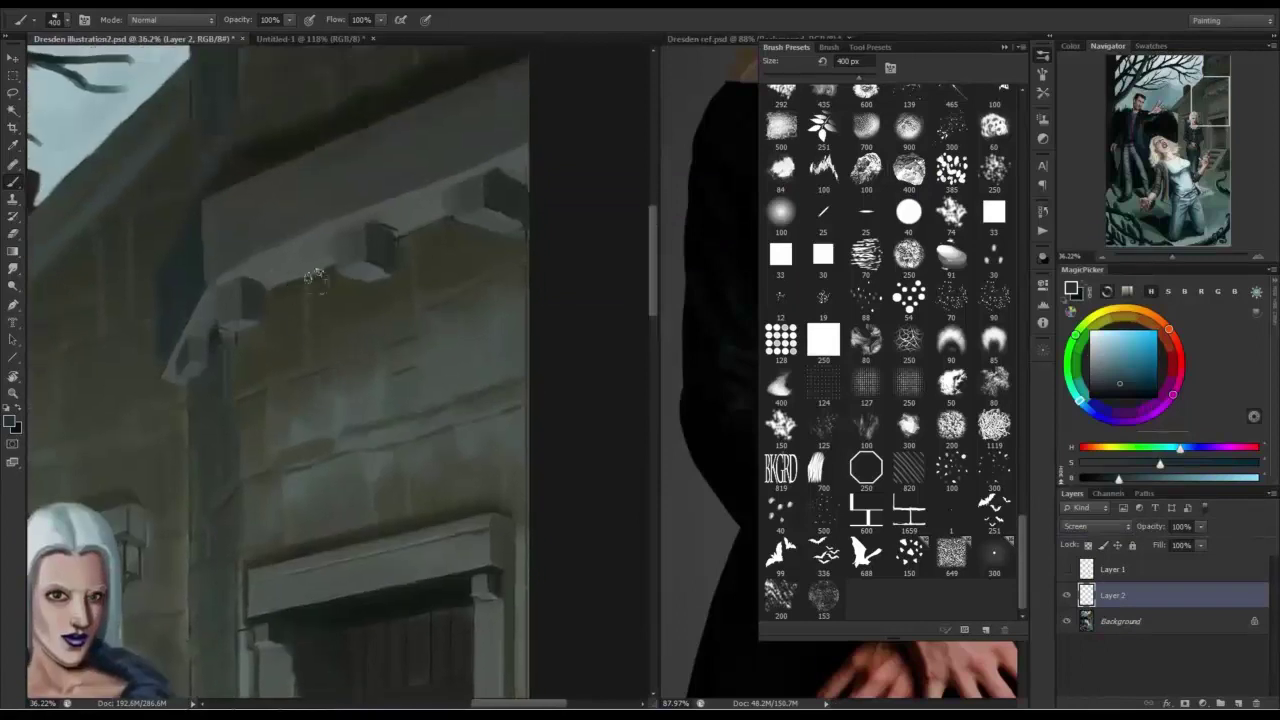
# Sample a grey-green stone tone and texture the wall above the doorway with the brush at 300 px.
pyautogui.keyDown('alt'); pyautogui.click(344, 335); pyautogui.keyUp('alt')
pyautogui.keyDown('alt'); pyautogui.click(220, 404); pyautogui.keyUp('alt')
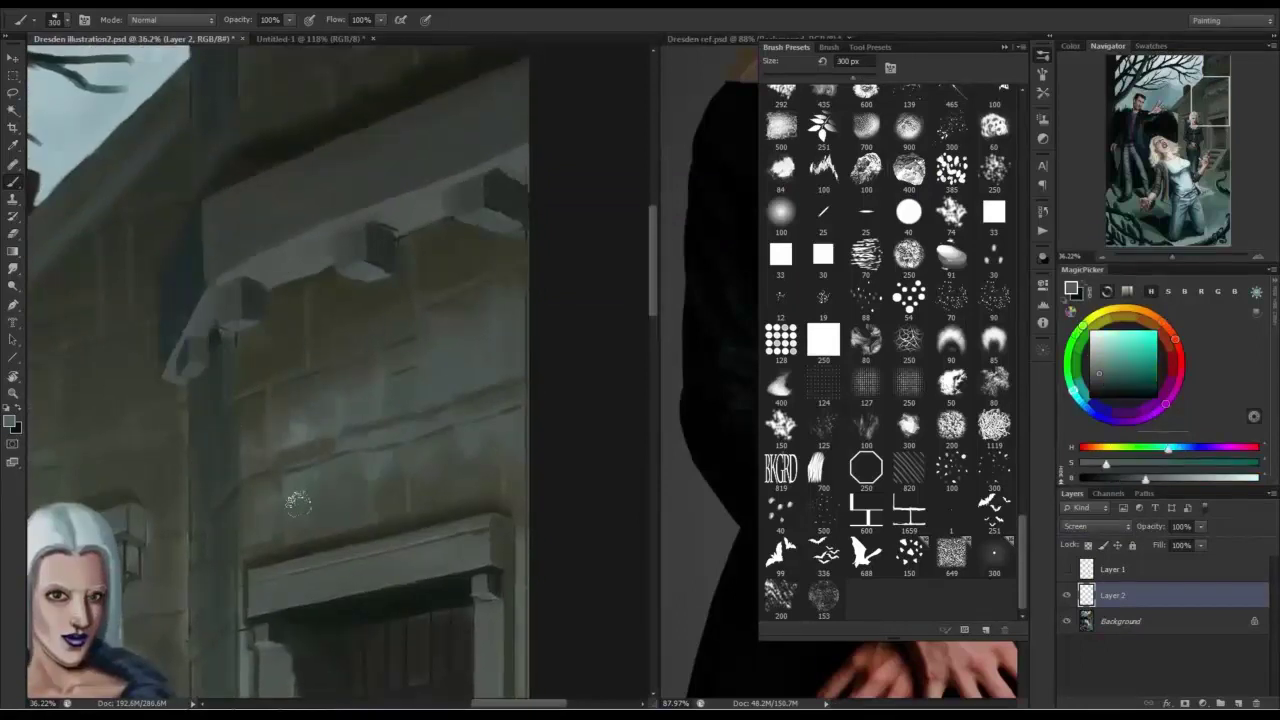
pyautogui.moveTo(297, 503)
pyautogui.mouseDown()
pyautogui.moveTo(385, 482)
pyautogui.moveTo(474, 428)
pyautogui.mouseUp()
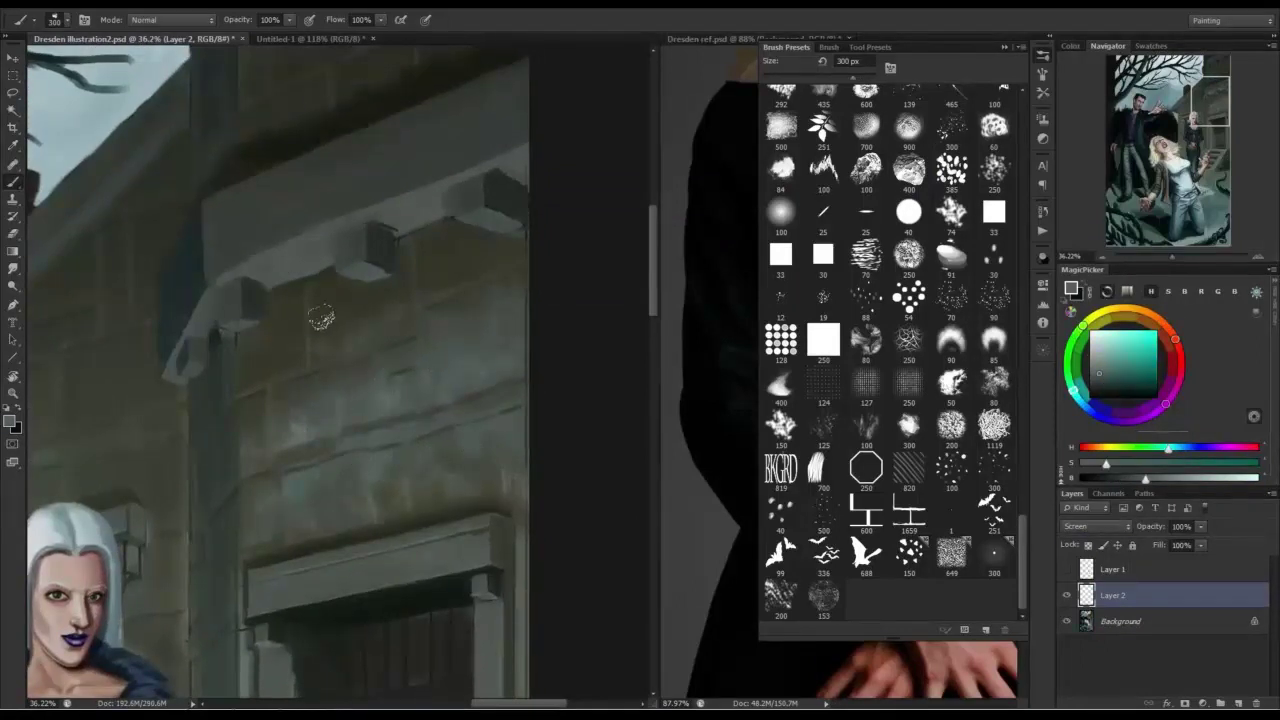
pyautogui.moveTo(457, 130); pyautogui.dragTo(442, 341)
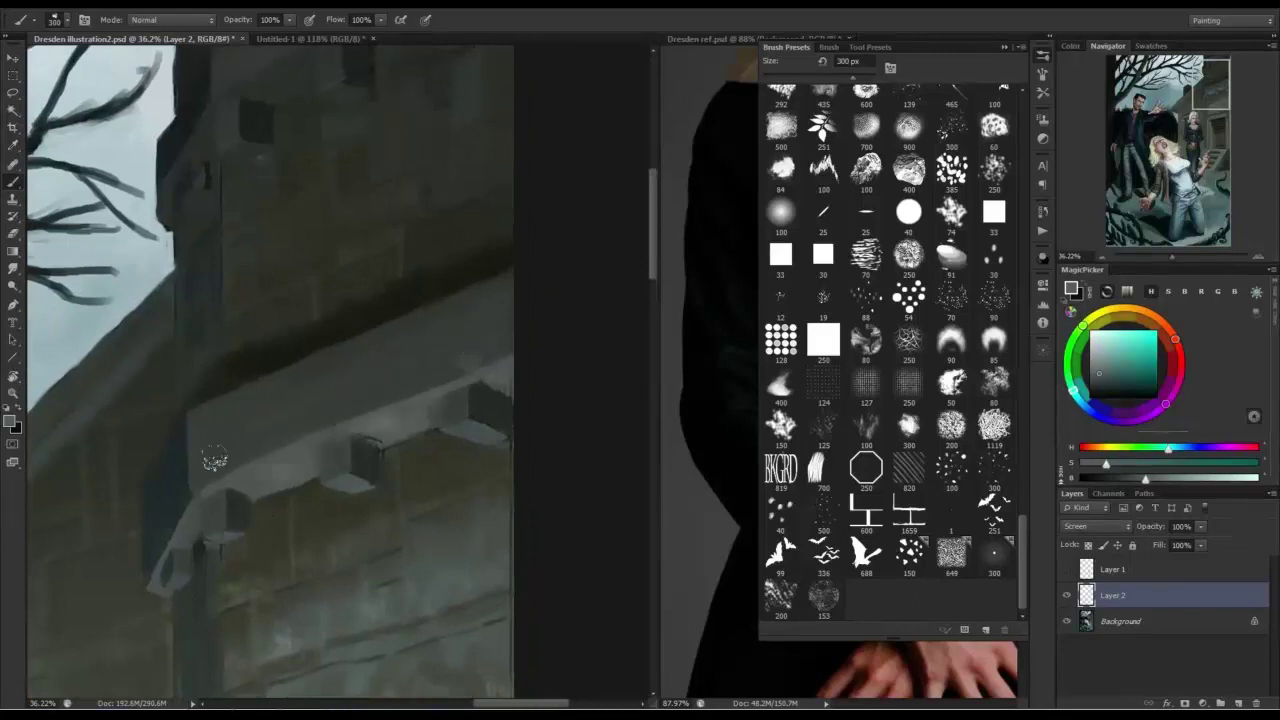
# Texture the upper storey, the stone ledge and the sloping gable with the 300 px brush, resampling wall colours.
pyautogui.scroll(3, 306, 209)
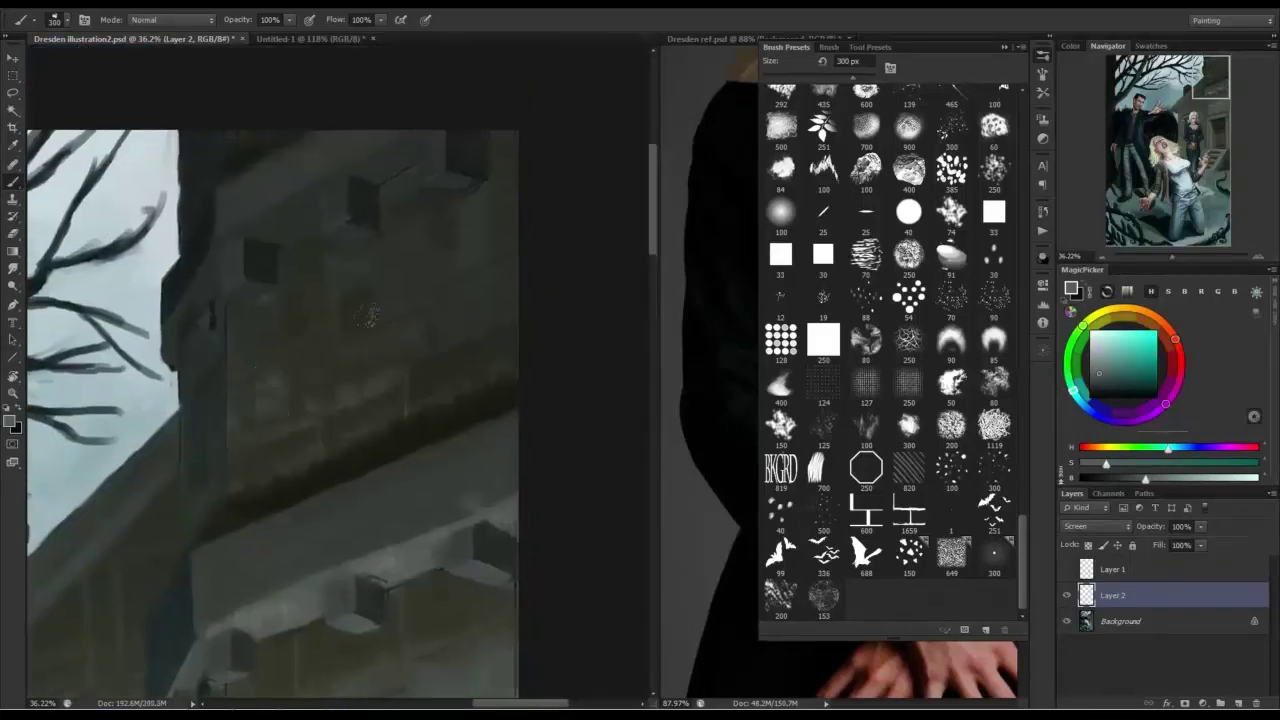
pyautogui.moveTo(211, 471); pyautogui.dragTo(328, 323)
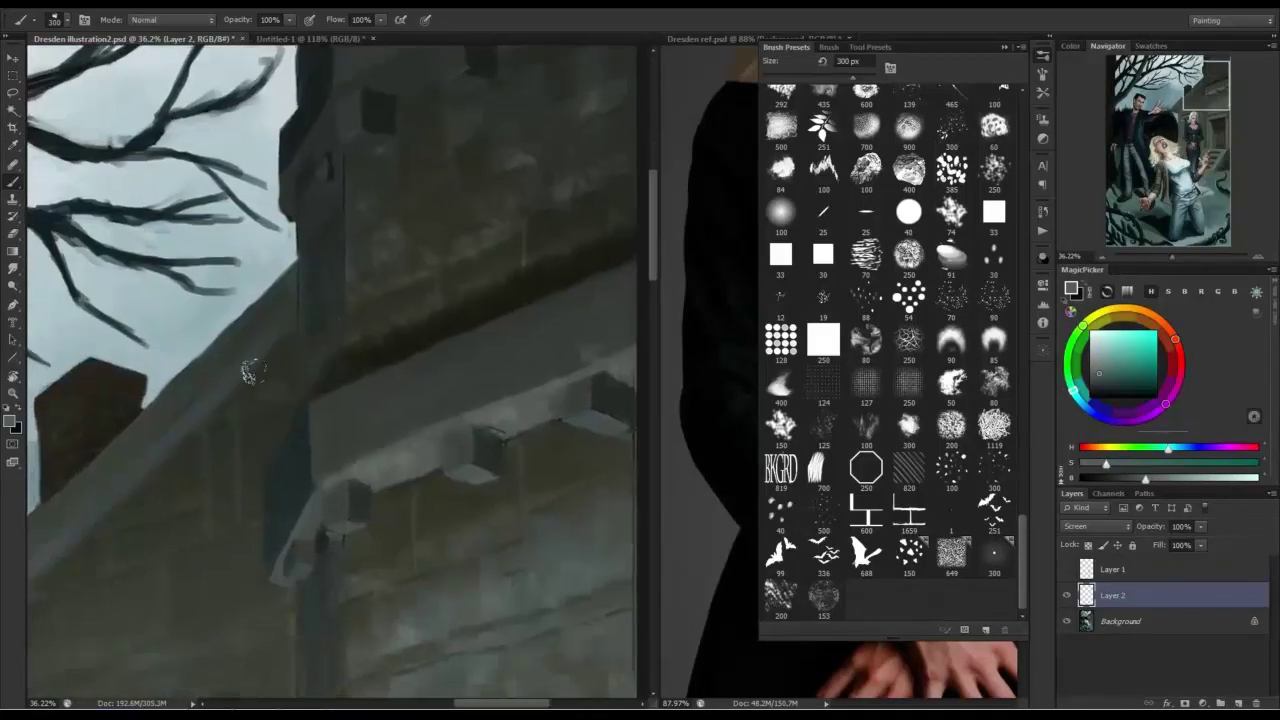
pyautogui.moveTo(184, 575); pyautogui.dragTo(257, 433)
pyautogui.keyDown('alt'); pyautogui.click(169, 375); pyautogui.keyUp('alt')
pyautogui.scroll(-2, 52, 512)
pyautogui.hscroll(-1, 52, 512)
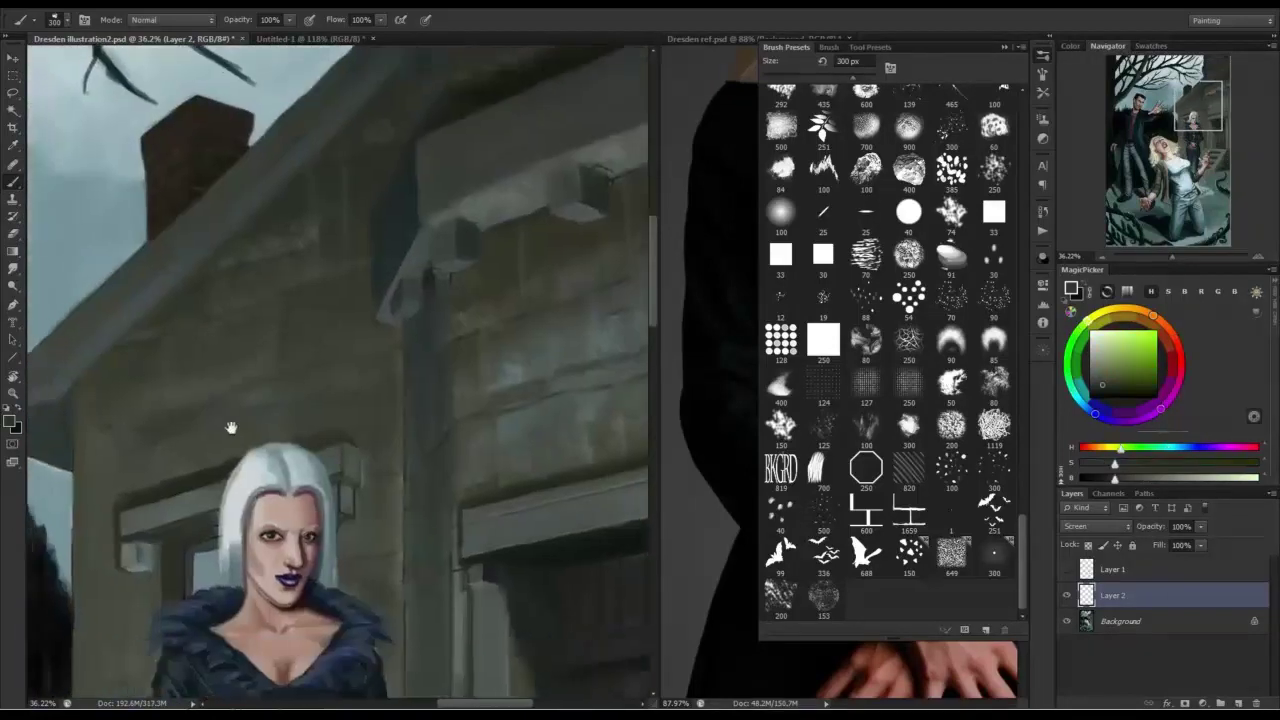
# Sample a dark green tone and texture the wall and corner pillar around the white-haired woman.
pyautogui.scroll(-4, 115, 440)
pyautogui.hscroll(-1, 115, 440)
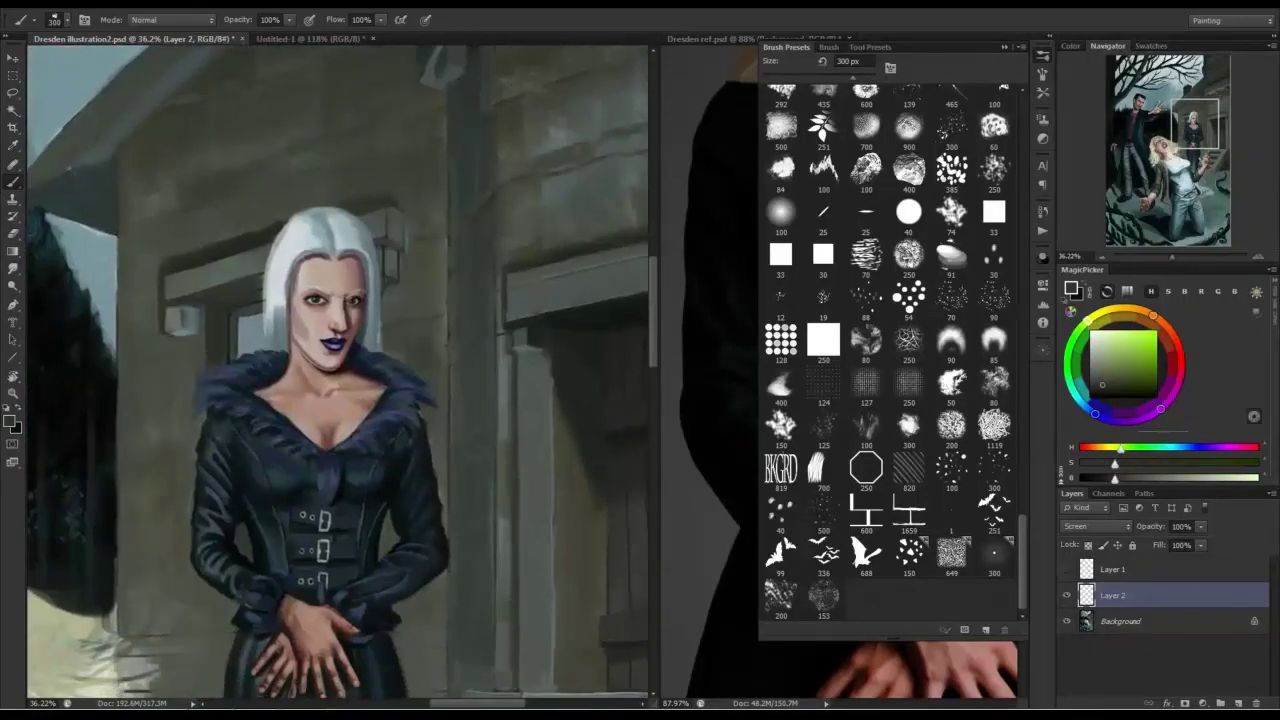
pyautogui.keyDown('alt'); pyautogui.click(447, 98); pyautogui.keyUp('alt')
pyautogui.moveTo(415, 319); pyautogui.dragTo(270, 629)
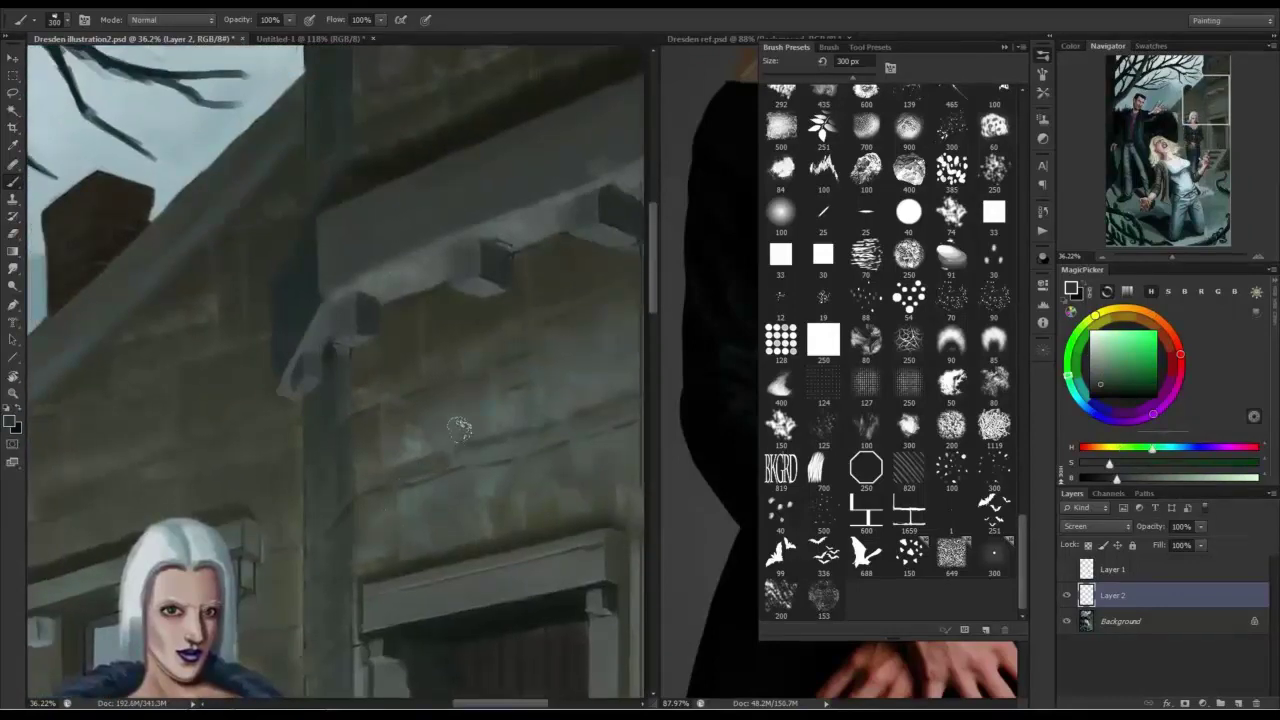
# Add another layer above the wall texture layer and set its blending mode to Multiply.
pyautogui.click(1238, 703)
pyautogui.click(1116, 526)
pyautogui.click(1095, 151)
# Sample dark olive wall tones and brush rough shadow texture onto the stonework beneath the ledge.
pyautogui.keyDown('alt'); pyautogui.click(483, 295); pyautogui.keyUp('alt')
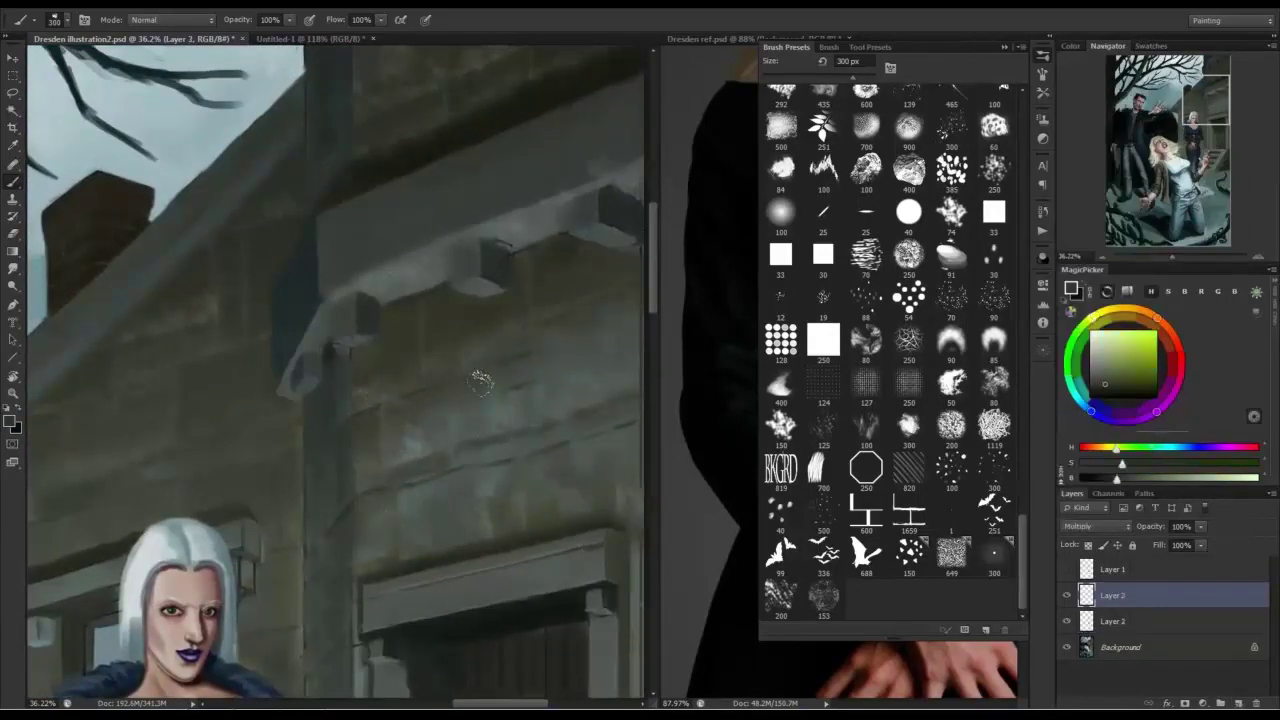
pyautogui.keyDown('alt'); pyautogui.click(497, 307); pyautogui.keyUp('alt')
pyautogui.moveTo(436, 302)
pyautogui.mouseDown()
pyautogui.moveTo(365, 344)
pyautogui.moveTo(436, 369)
pyautogui.mouseUp()
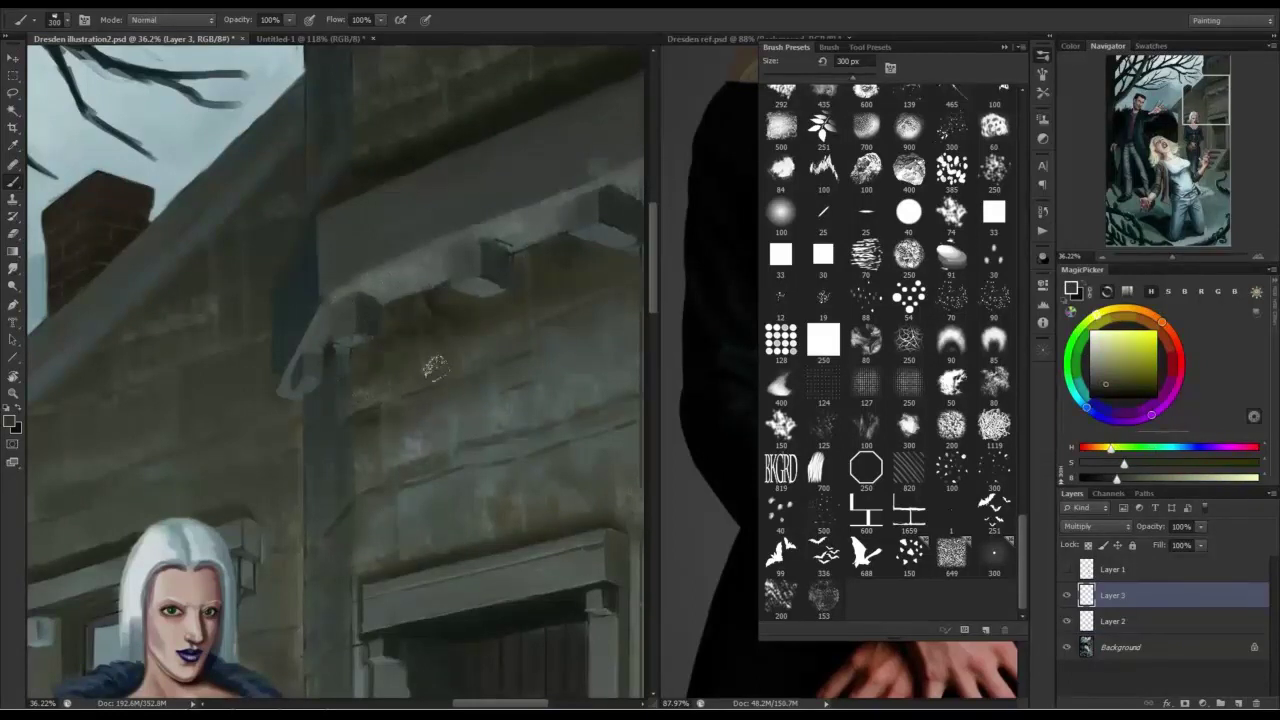
pyautogui.moveTo(457, 227); pyautogui.dragTo(380, 446)
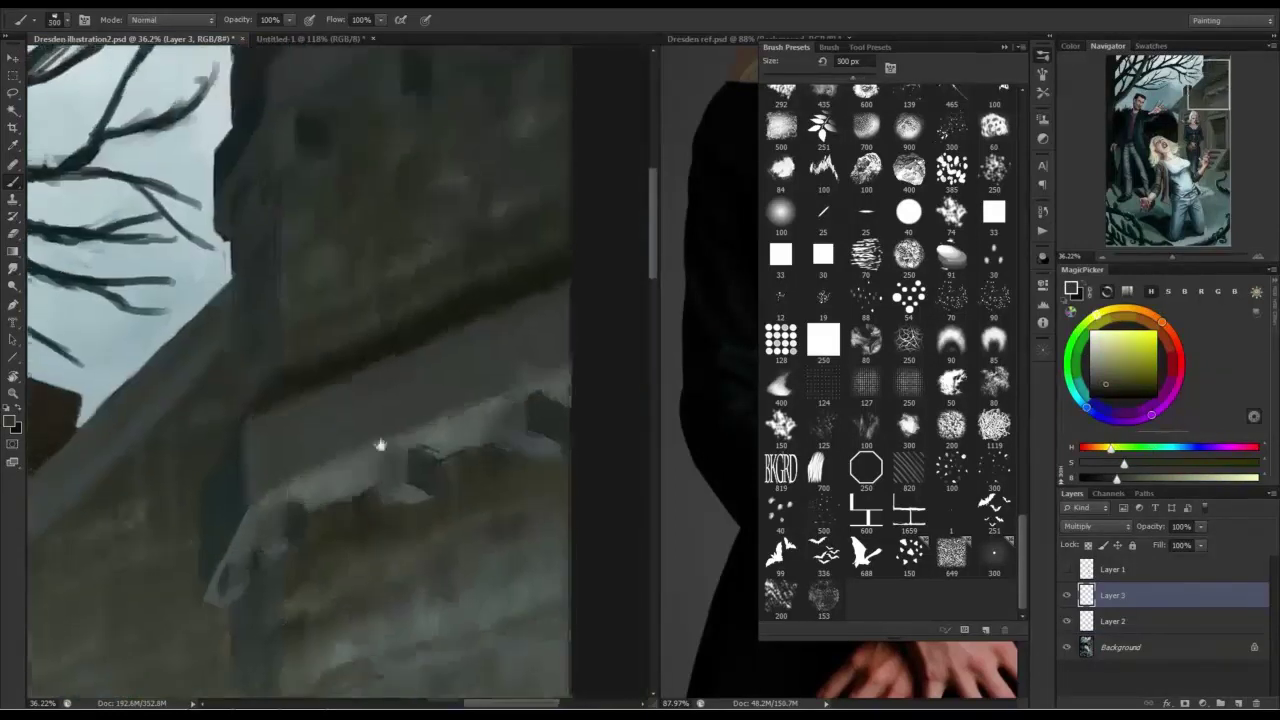
# Brush rough shadow texture onto the upper storey and corner pillar with the brush at about 250 px.
pyautogui.scroll(3, 220, 510)
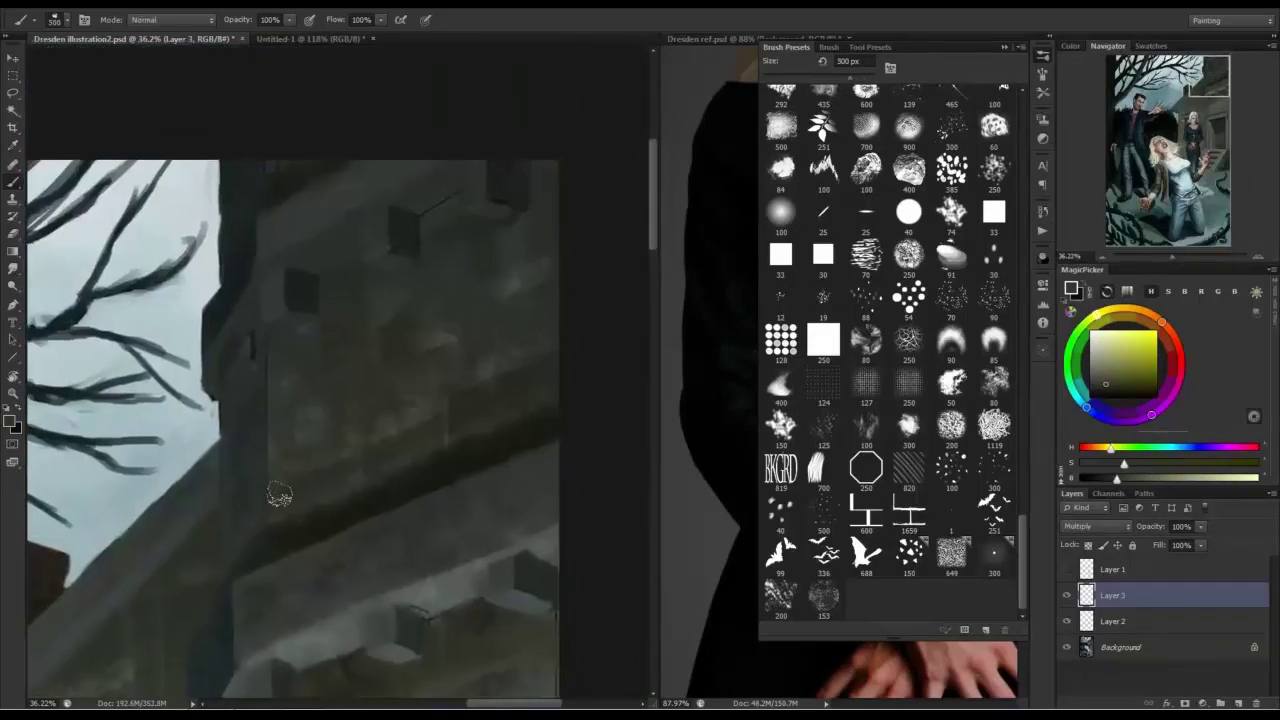
pyautogui.scroll(3, 231, 283)
pyautogui.press(']')
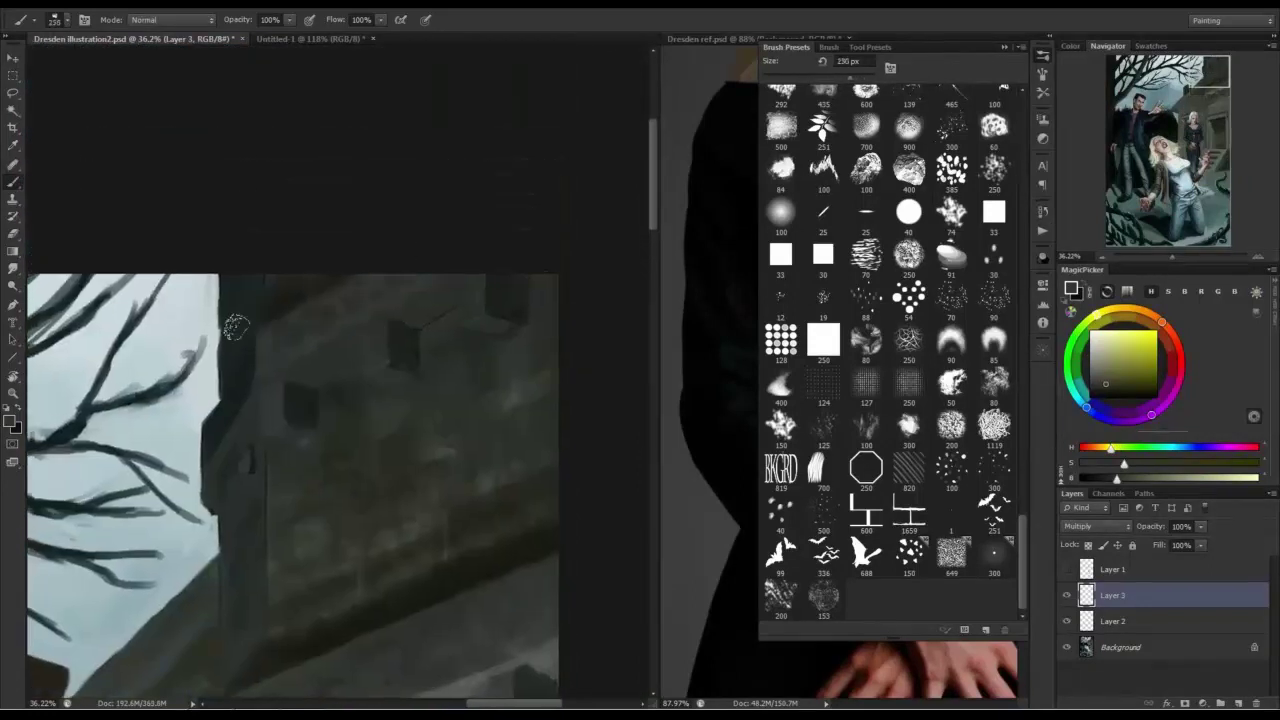
pyautogui.moveTo(264, 492); pyautogui.dragTo(520, 205)
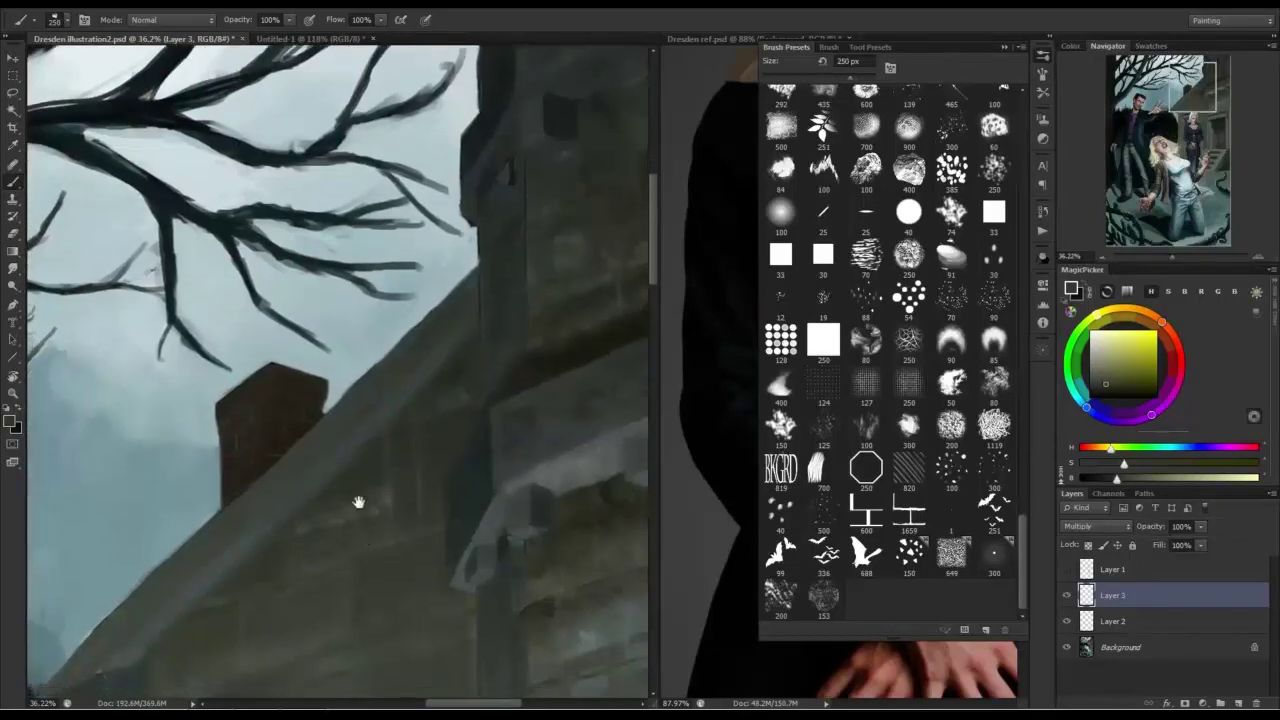
pyautogui.moveTo(357, 500); pyautogui.dragTo(355, 326)
# Enlarge the brush to 500 px, sample a wall tone and texture the stone wall around the white-haired woman.
pyautogui.press(']')
pyautogui.press(']')
pyautogui.press(']')
pyautogui.press(']')
pyautogui.press(']')
pyautogui.press(']')
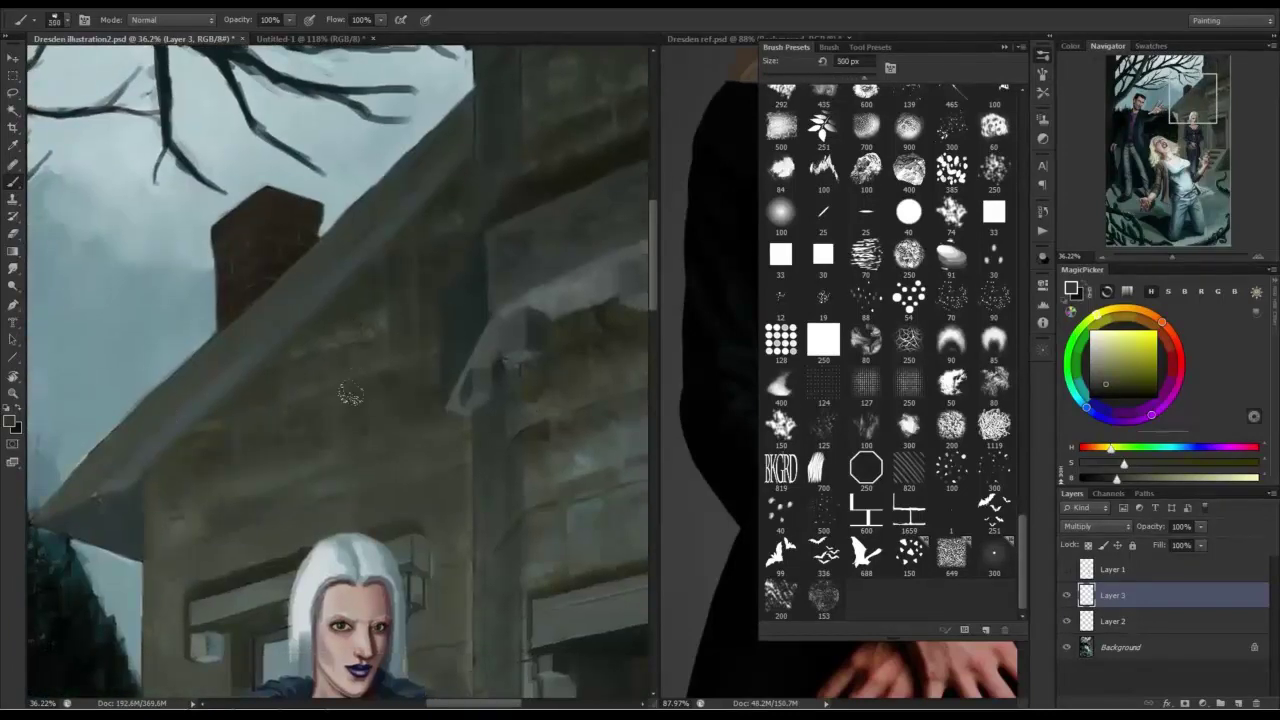
pyautogui.keyDown('alt'); pyautogui.click(329, 505); pyautogui.keyUp('alt')
pyautogui.moveTo(215, 573); pyautogui.dragTo(241, 385)
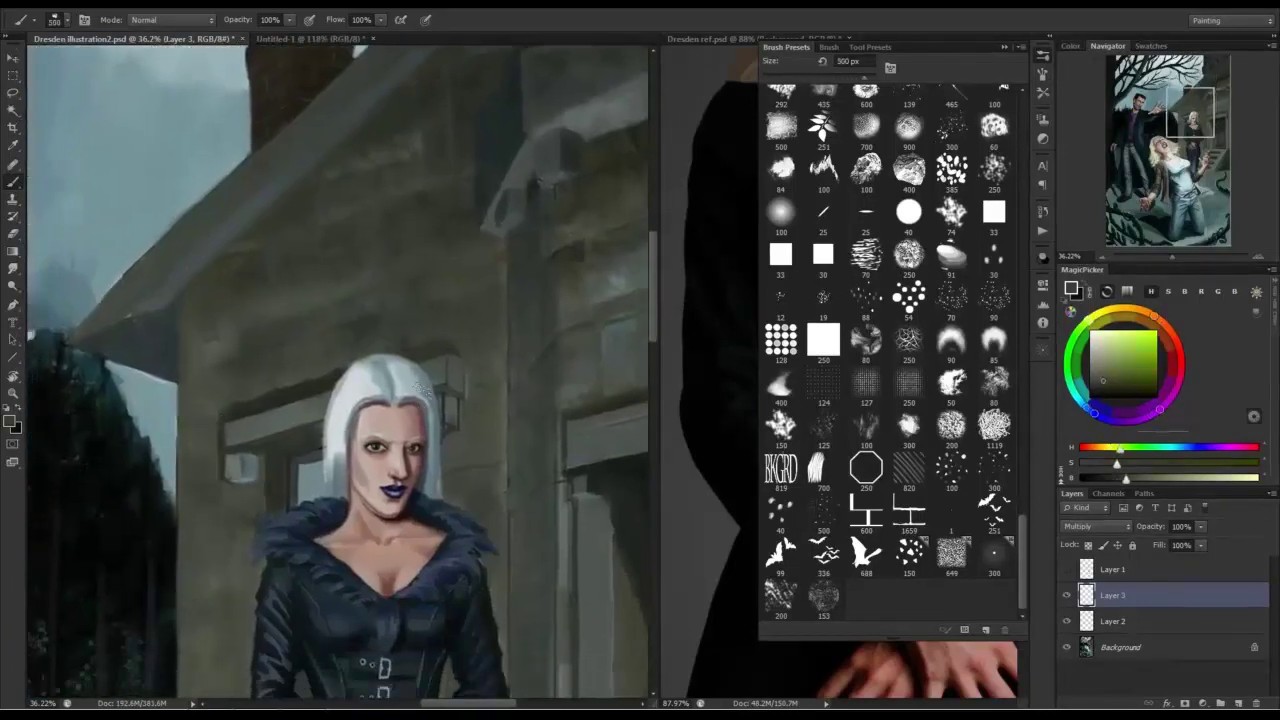
pyautogui.moveTo(163, 526); pyautogui.dragTo(200, 378)
pyautogui.moveTo(248, 425); pyautogui.dragTo(278, 618)
pyautogui.moveTo(500, 600); pyautogui.dragTo(288, 488)
pyautogui.moveTo(301, 535); pyautogui.dragTo(302, 570)
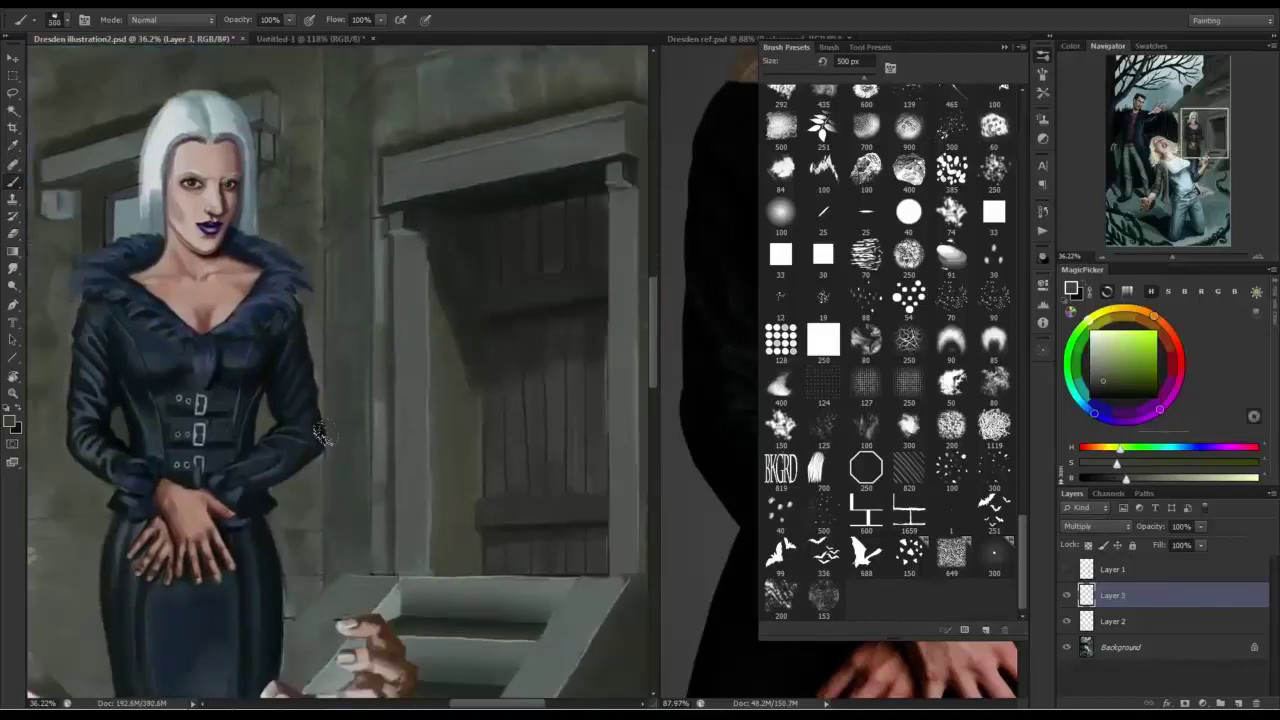
# Texture the doorway surround and the stone stairs, reducing the brush to 150 px for the steps.
pyautogui.moveTo(376, 424); pyautogui.dragTo(387, 502)
pyautogui.moveTo(492, 140); pyautogui.dragTo(558, 163)
pyautogui.scroll(-5, 494, 400)
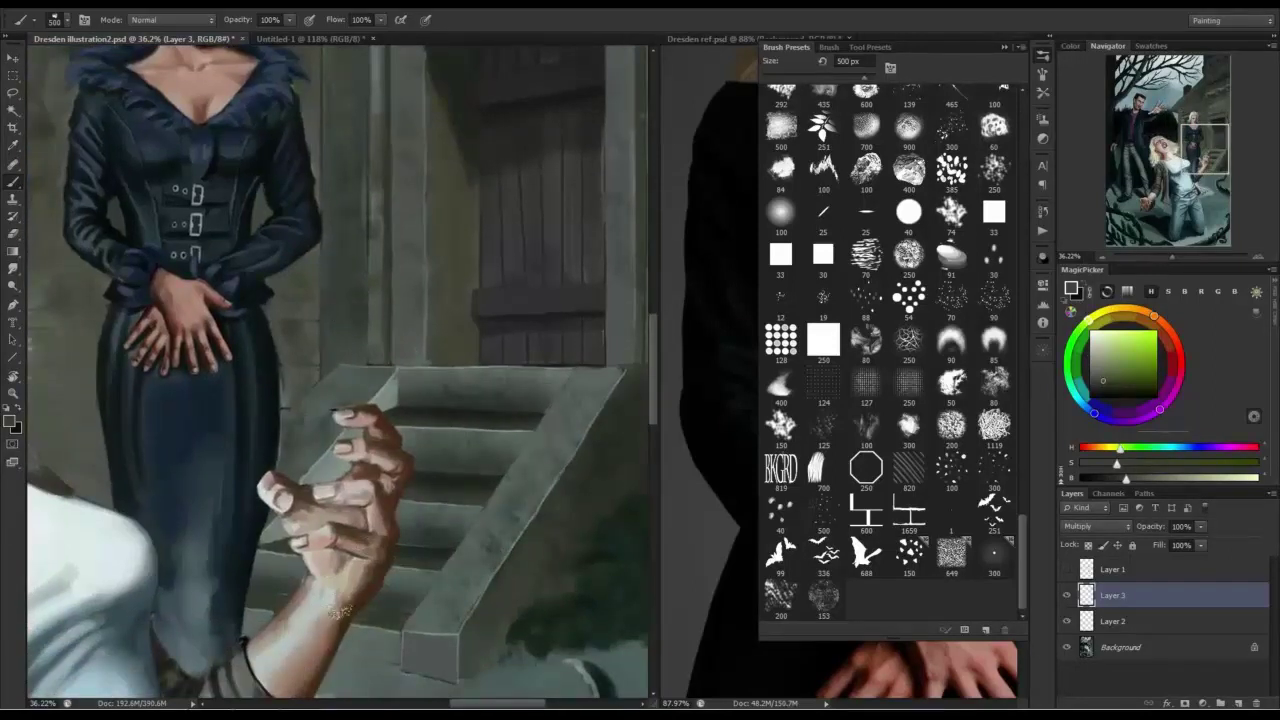
pyautogui.press('[')
pyautogui.press('[')
pyautogui.press('[')
pyautogui.press('[')
pyautogui.press('[')
pyautogui.press('[')
# Change the blending mode of Layer 3 to Darker Color.
pyautogui.click(1097, 526)
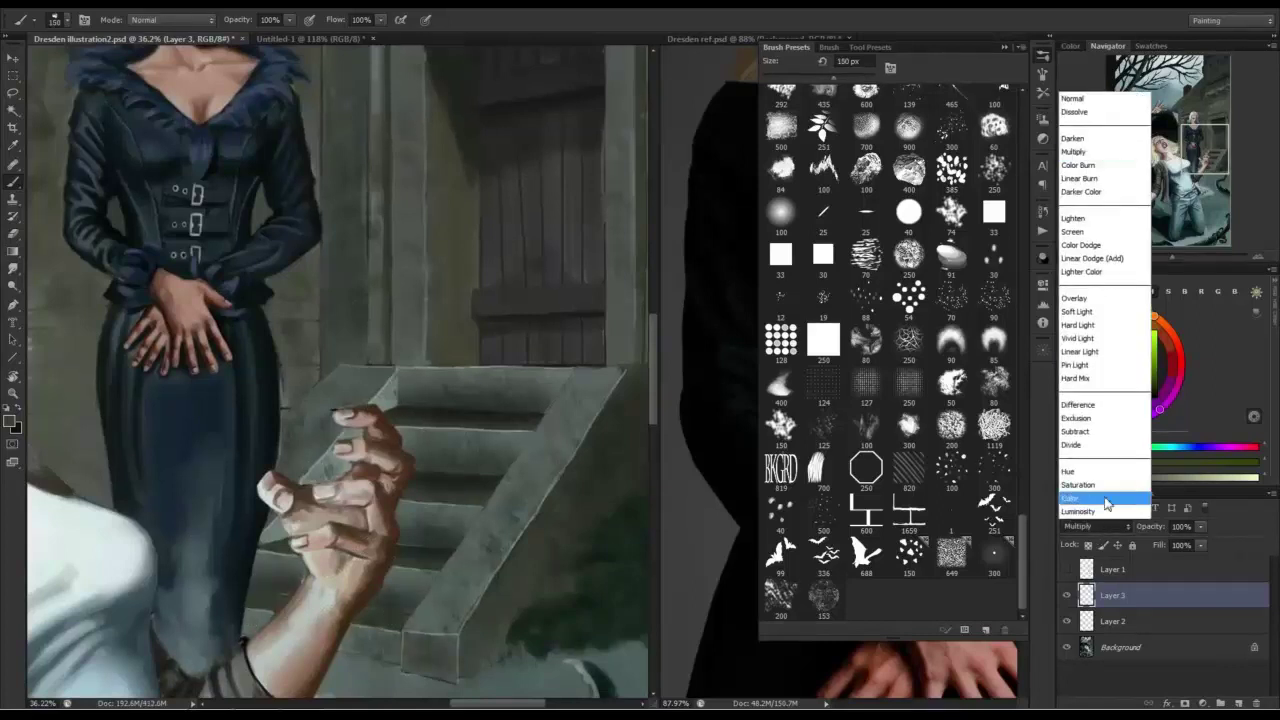
pyautogui.click(1090, 172)
pyautogui.press('Down')
pyautogui.press('Down')
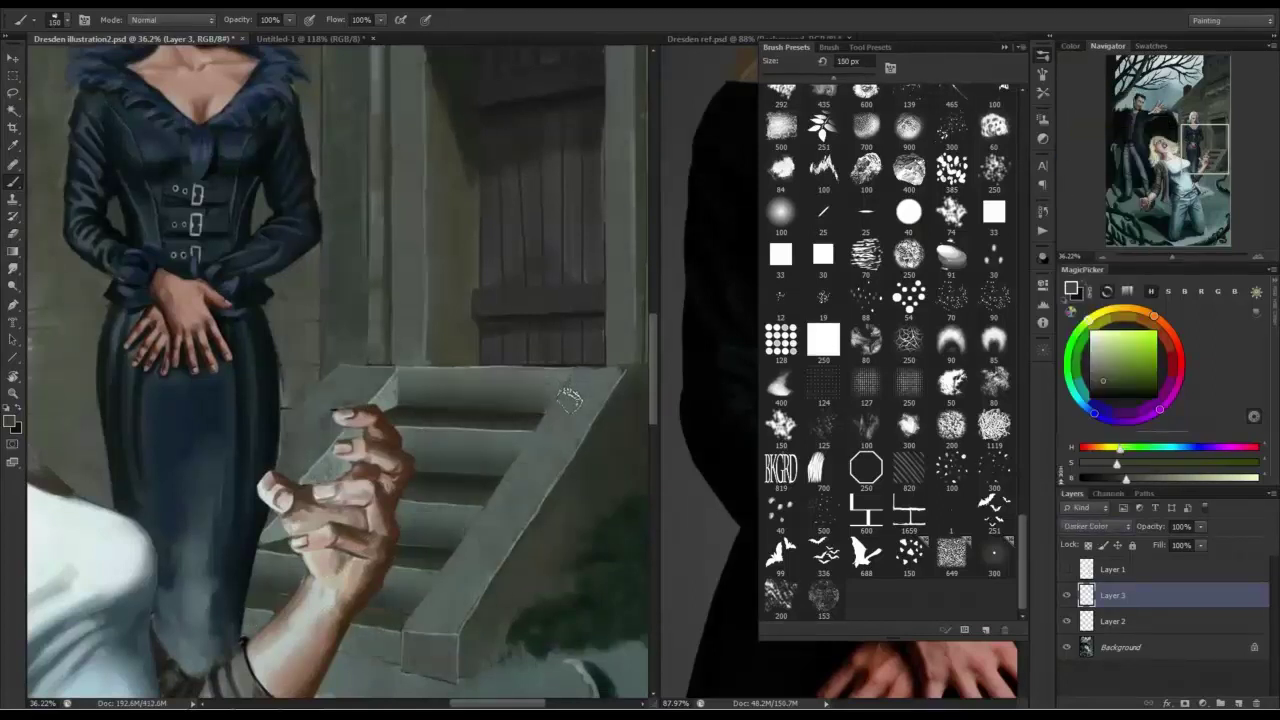
# Choose a dark yellow-brown and brush it over the gable, stone ledge and wall with the 400 px textured brush.
pyautogui.moveTo(185, 184); pyautogui.dragTo(340, 420)
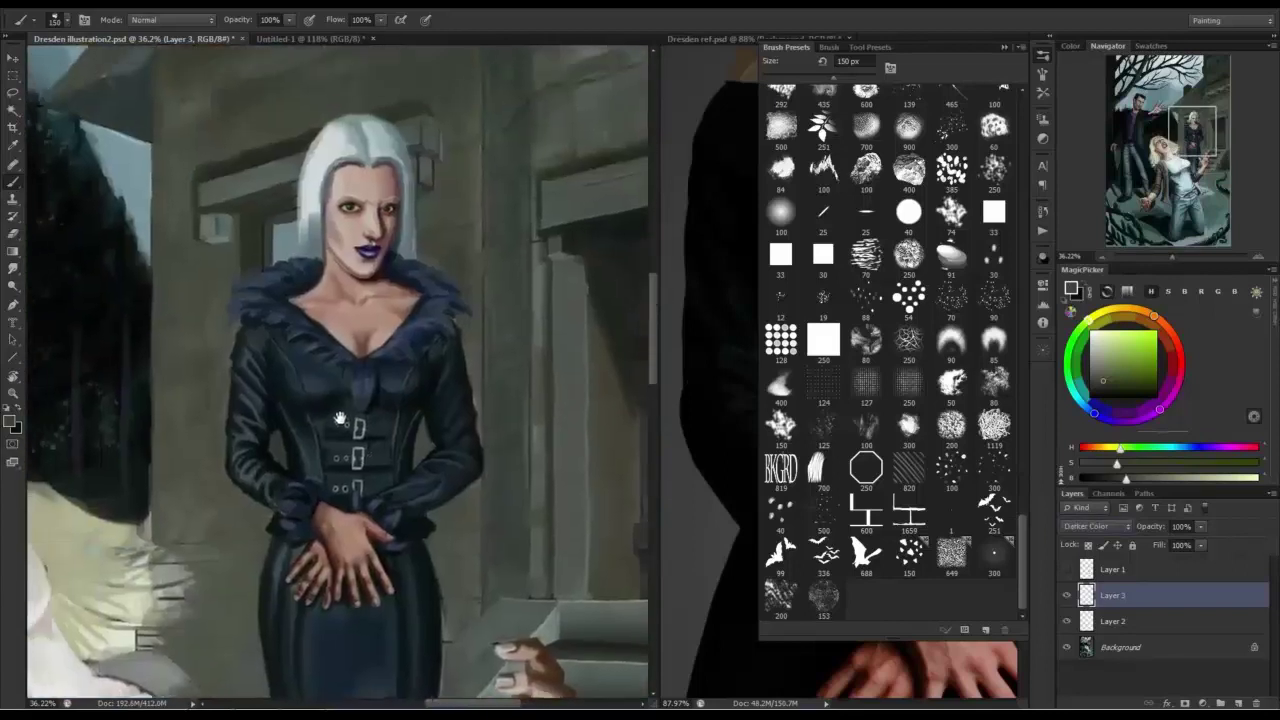
pyautogui.keyDown('alt'); pyautogui.click(567, 220); pyautogui.keyUp('alt')
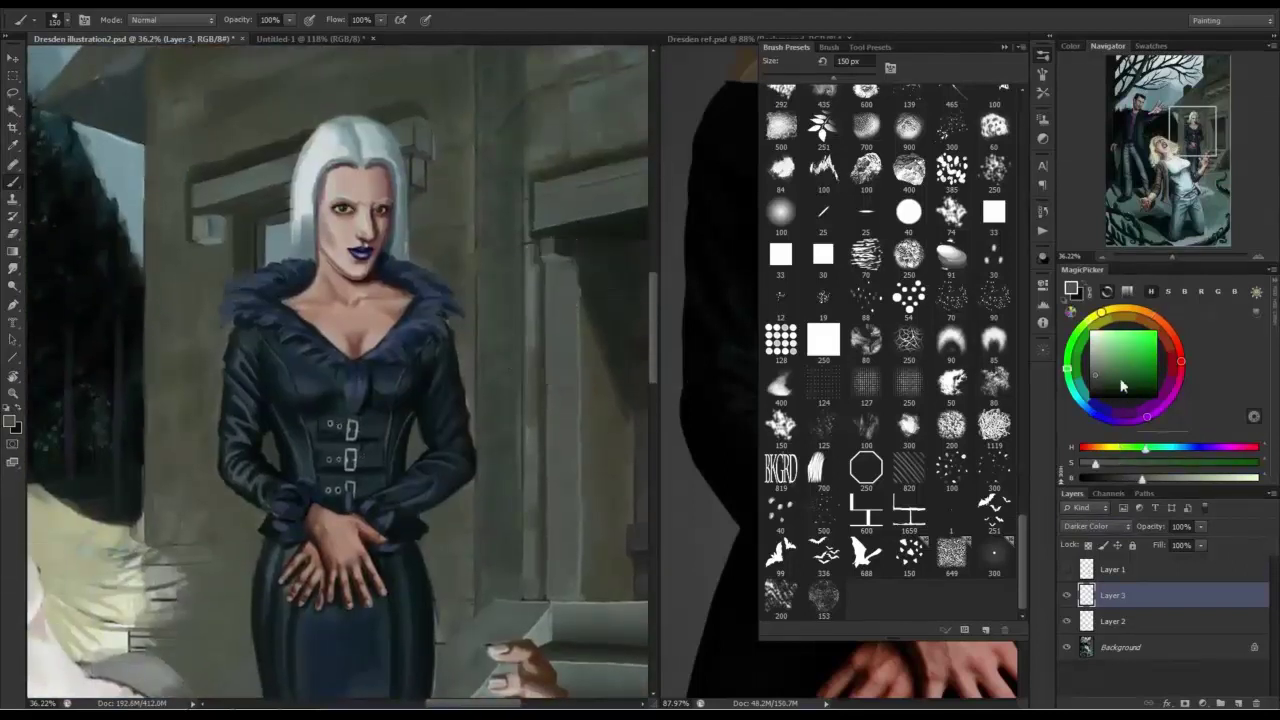
pyautogui.moveTo(1083, 335); pyautogui.dragTo(1124, 309)
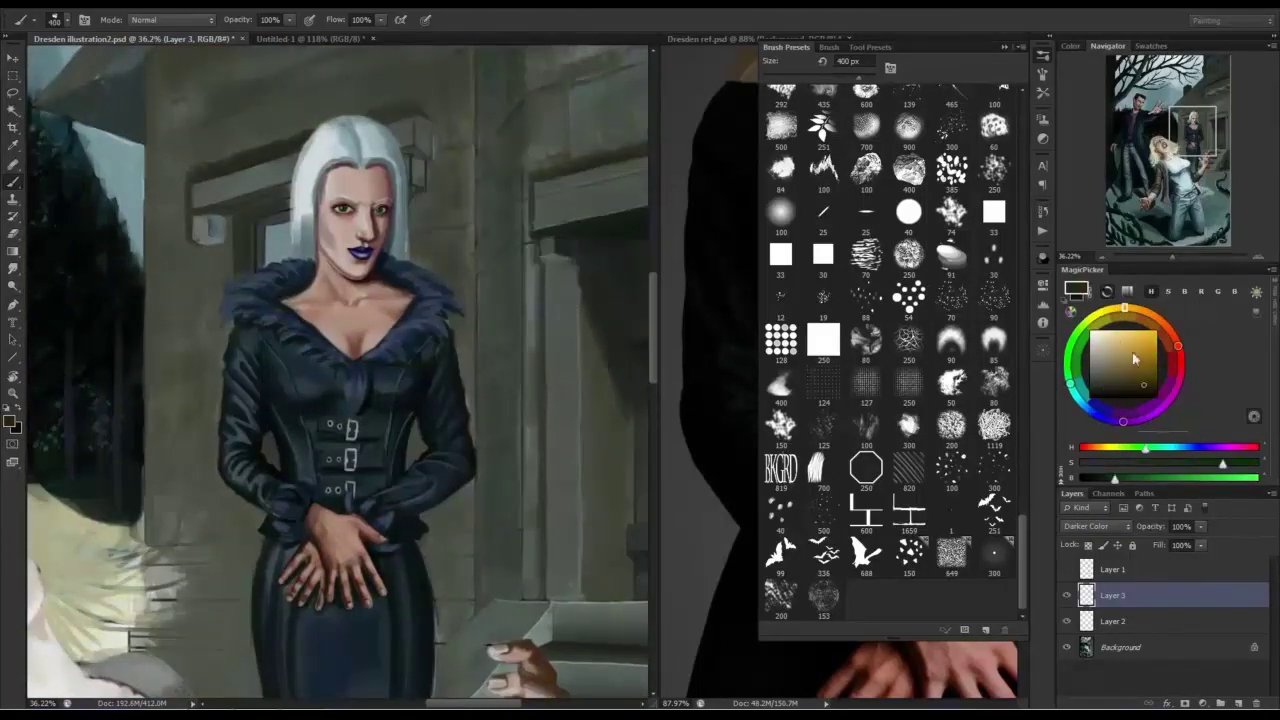
pyautogui.moveTo(1134, 357); pyautogui.dragTo(1144, 385)
pyautogui.moveTo(181, 265); pyautogui.dragTo(161, 465)
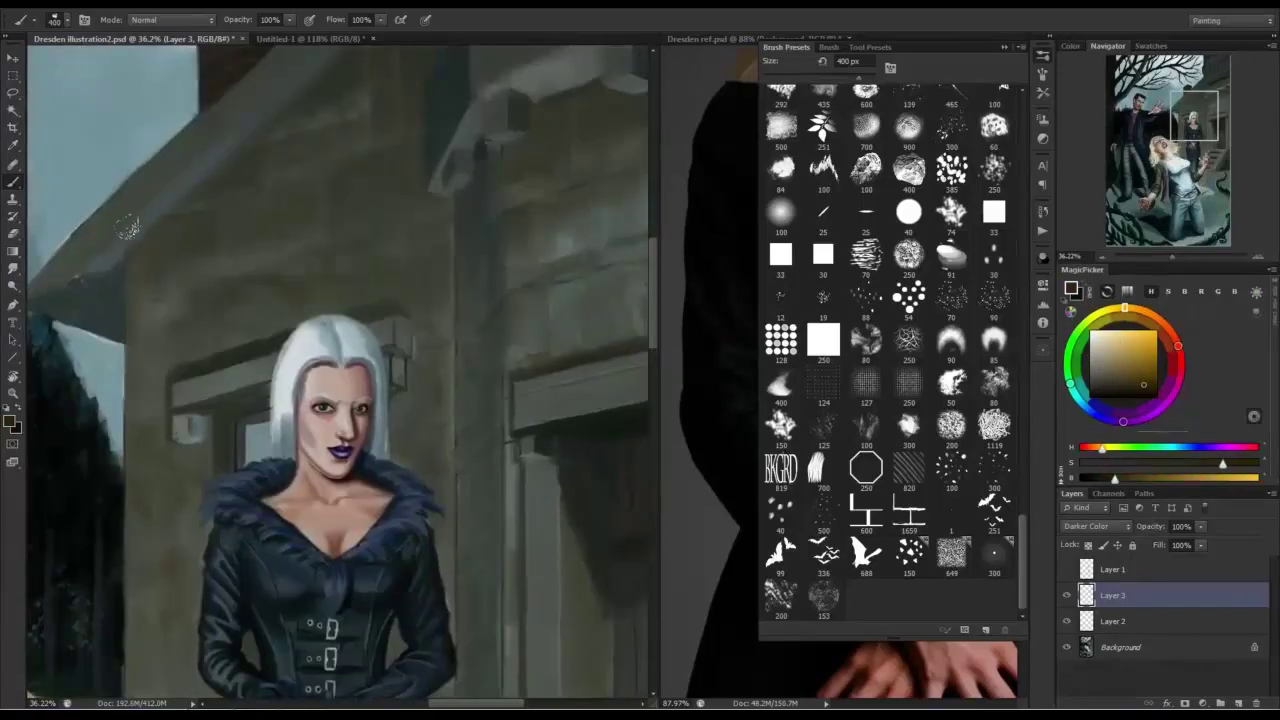
pyautogui.moveTo(190, 190); pyautogui.dragTo(107, 380)
pyautogui.moveTo(403, 307); pyautogui.dragTo(232, 355)
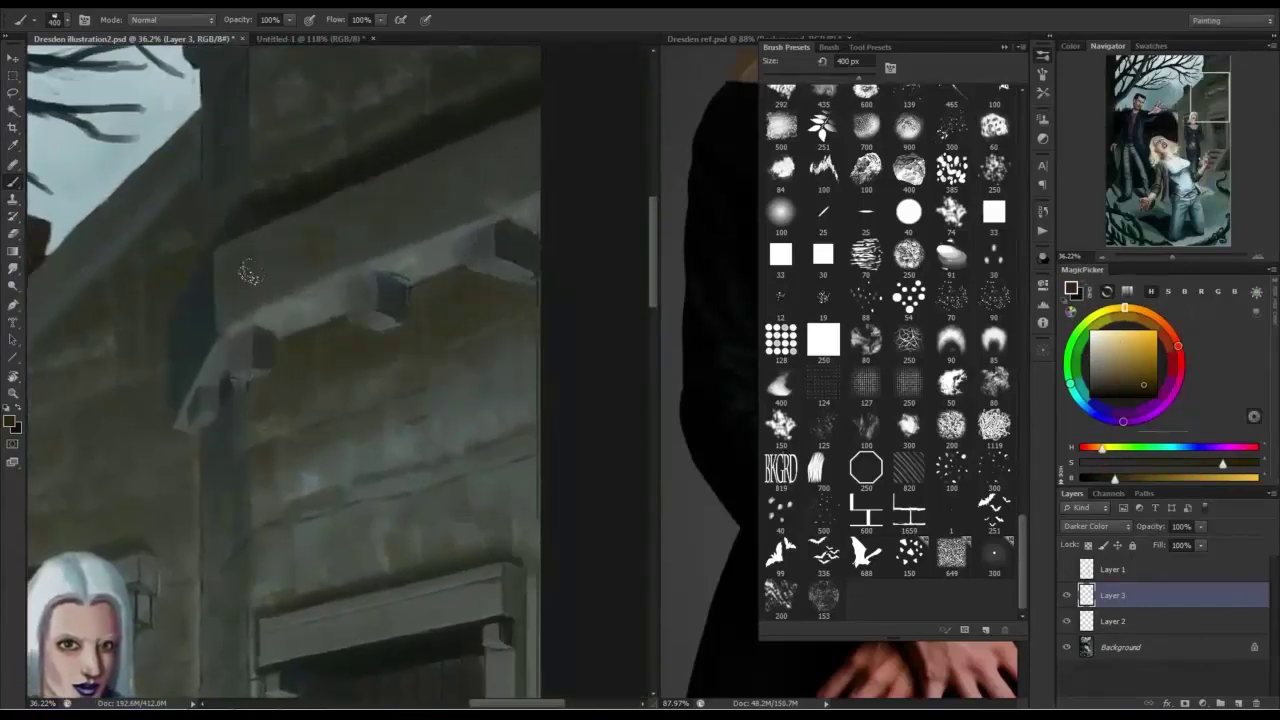
pyautogui.moveTo(250, 272); pyautogui.dragTo(258, 426)
pyautogui.moveTo(341, 168); pyautogui.dragTo(280, 306)
pyautogui.moveTo(315, 345); pyautogui.dragTo(446, 251)
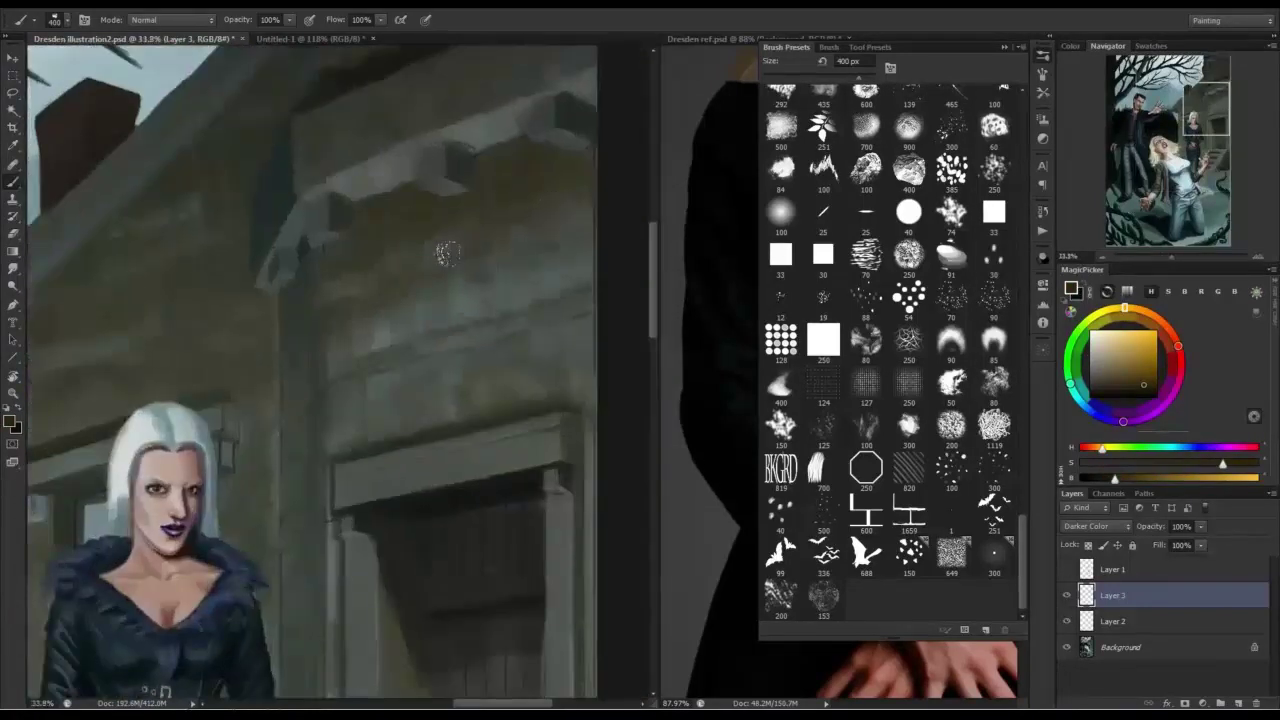
pyautogui.moveTo(466, 378)
pyautogui.mouseDown()
pyautogui.moveTo(315, 363)
pyautogui.moveTo(460, 304)
pyautogui.mouseUp()
# Lower the opacity of Layer 3 and set the opacity of Layer 2 to 44%.
pyautogui.click(1157, 527)
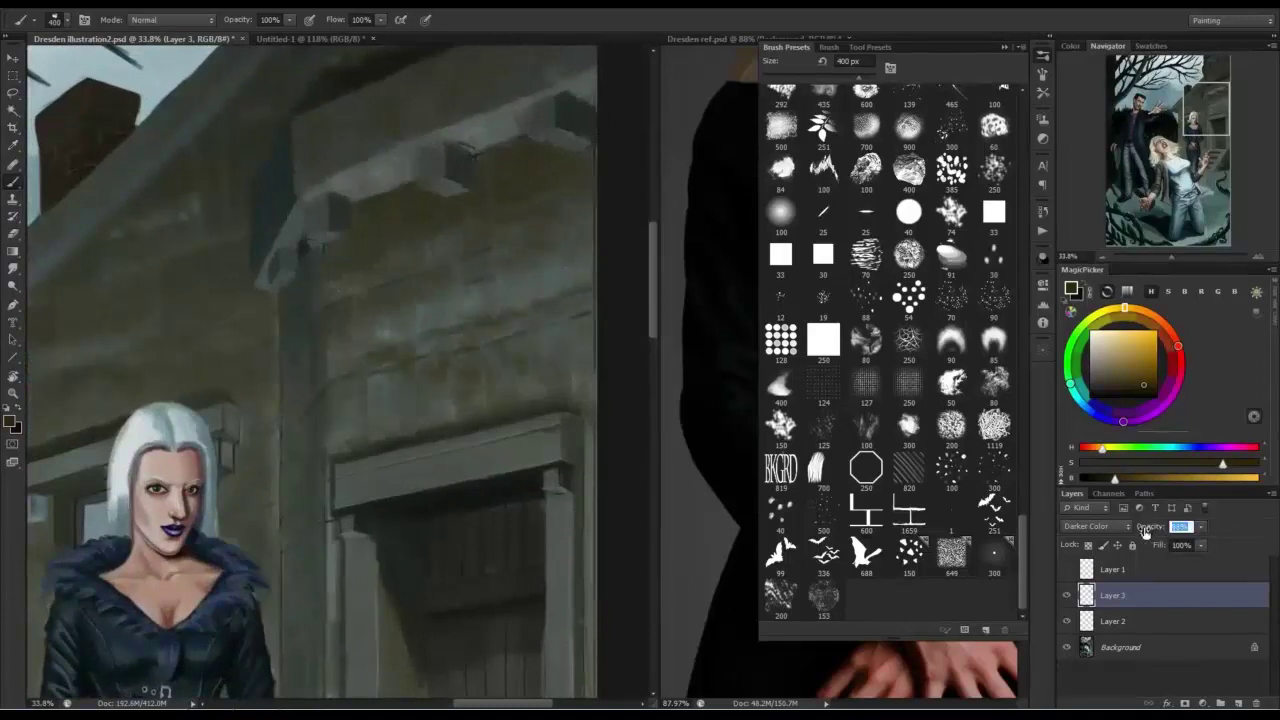
pyautogui.moveTo(1145, 531); pyautogui.dragTo(1149, 531)
pyautogui.hotkey('alt', '[')
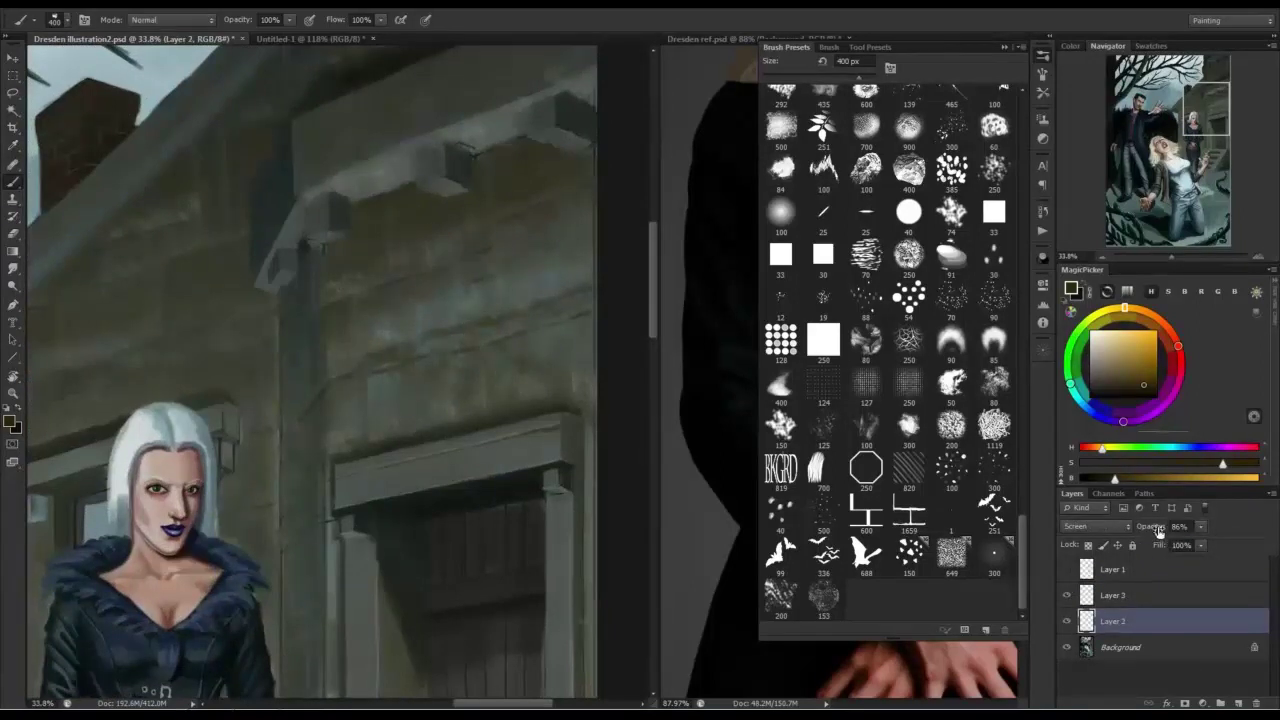
# Merge the visible texture layers into the background, keeping the hidden Layer 1 separate.
pyautogui.moveTo(470, 310); pyautogui.dragTo(354, 426)
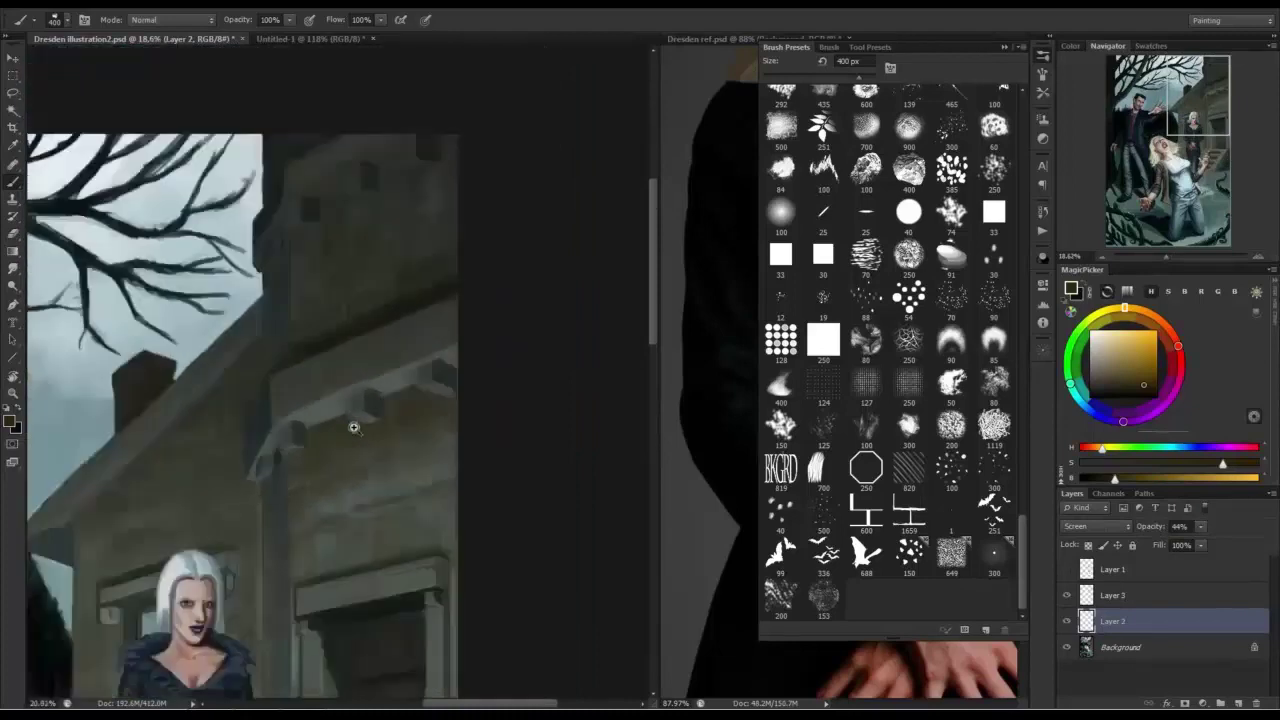
pyautogui.moveTo(357, 500); pyautogui.dragTo(367, 368)
pyautogui.scroll(5, 368, 369)
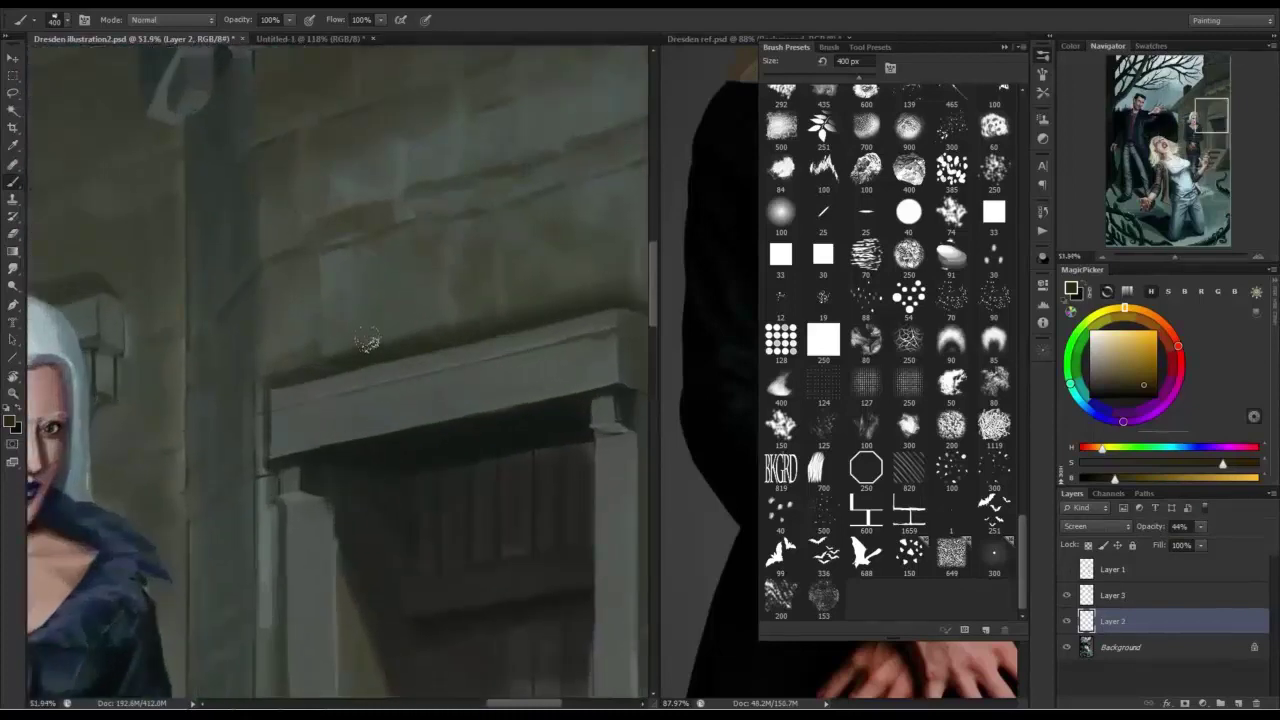
pyautogui.click(1272, 493)
pyautogui.click(1213, 384)
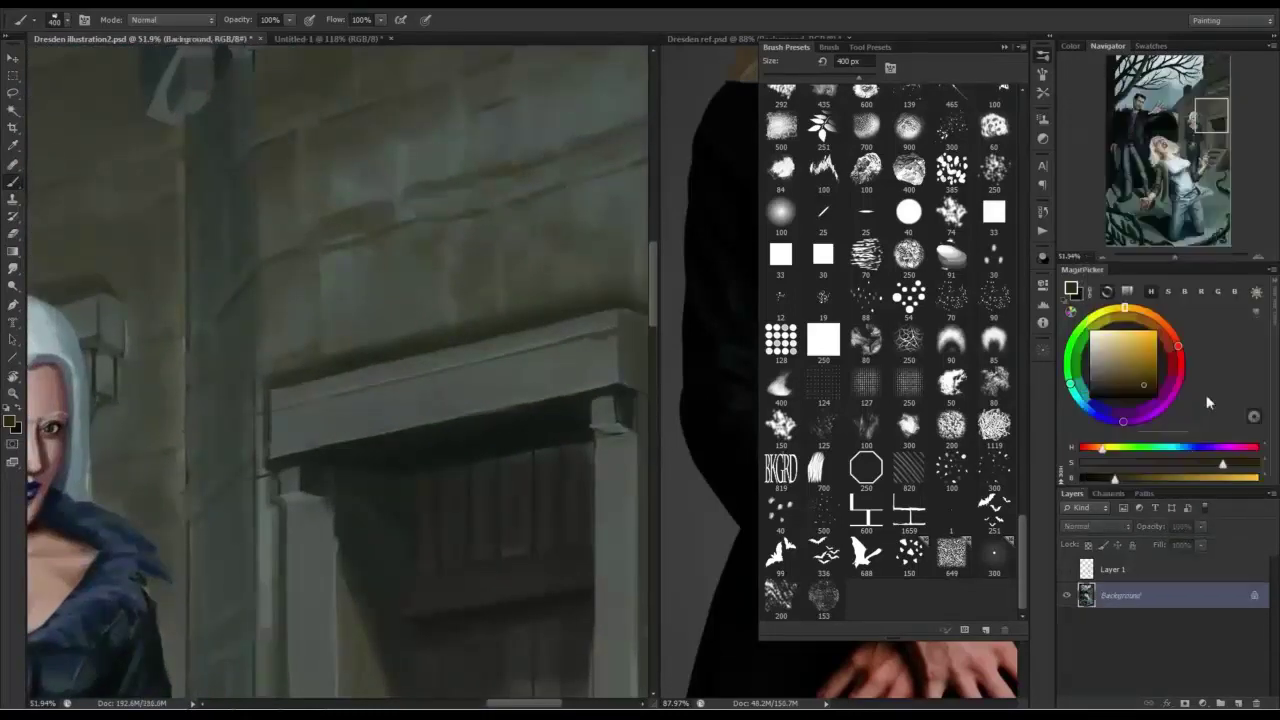
# Select the 33 px square brush and repaint the lower front of the blonde woman's cardigan with sampled browns.
pyautogui.scroll(-5, 365, 497)
pyautogui.scroll(-2, 365, 497)
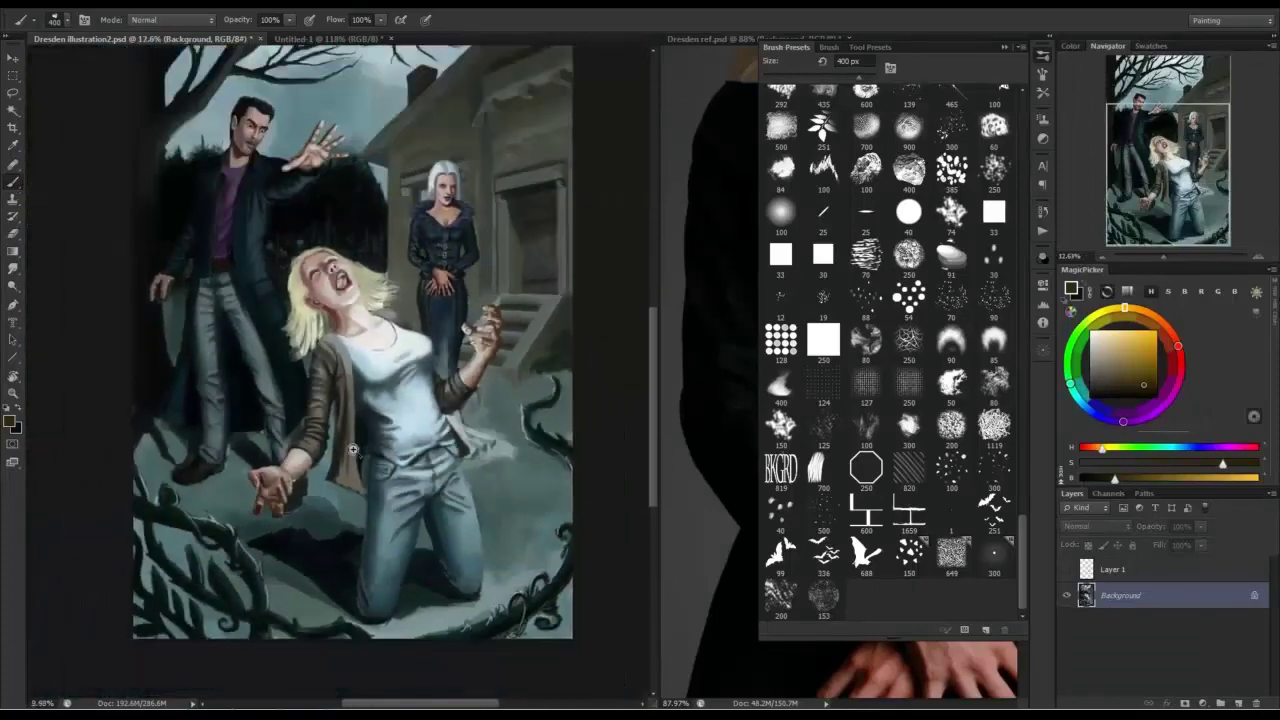
pyautogui.scroll(8, 370, 340)
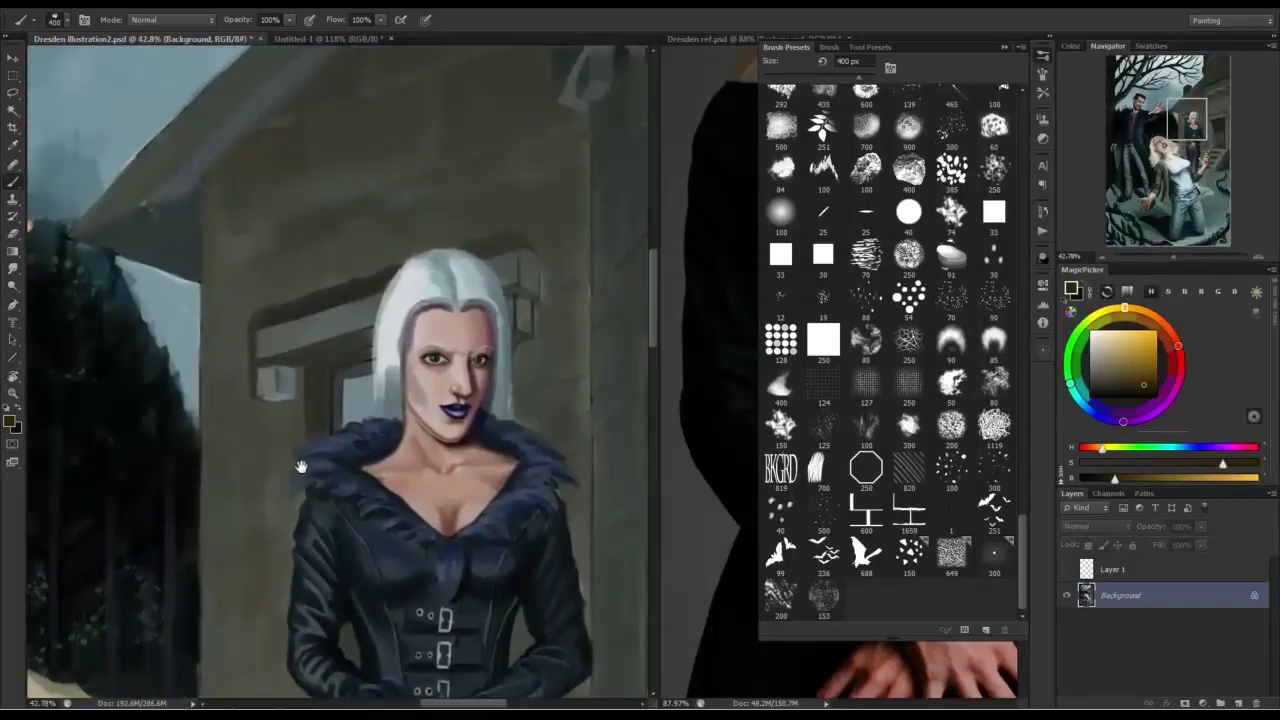
pyautogui.scroll(-5, 300, 420)
pyautogui.scroll(2, 315, 403)
pyautogui.moveTo(316, 403); pyautogui.dragTo(278, 407)
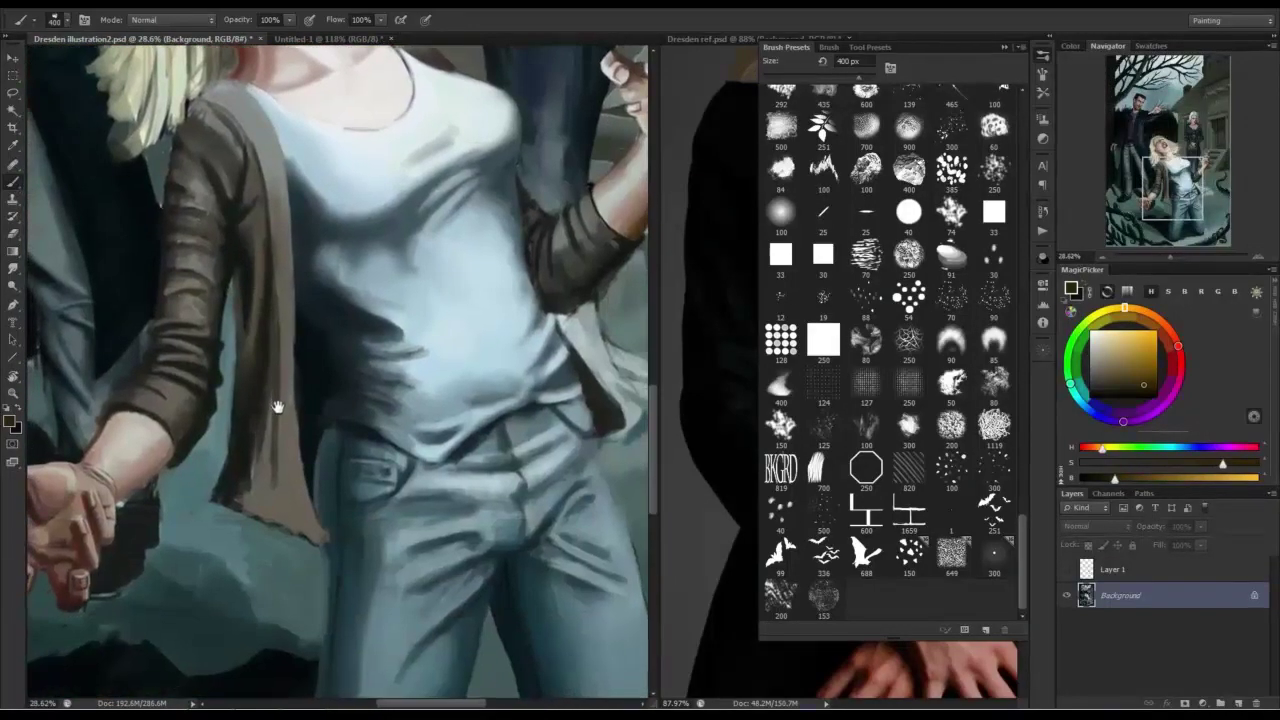
pyautogui.click(994, 213)
pyautogui.keyDown('alt'); pyautogui.click(268, 450); pyautogui.keyUp('alt')
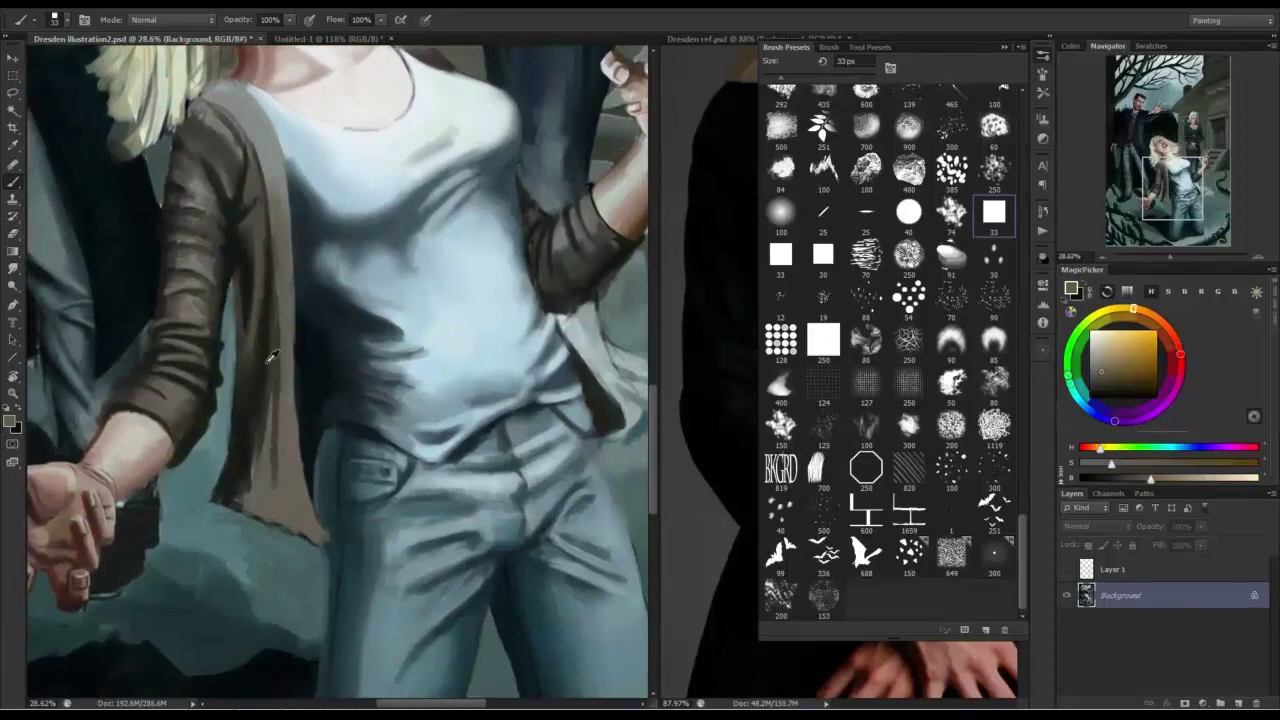
pyautogui.keyDown('alt'); pyautogui.click(280, 291); pyautogui.keyUp('alt')
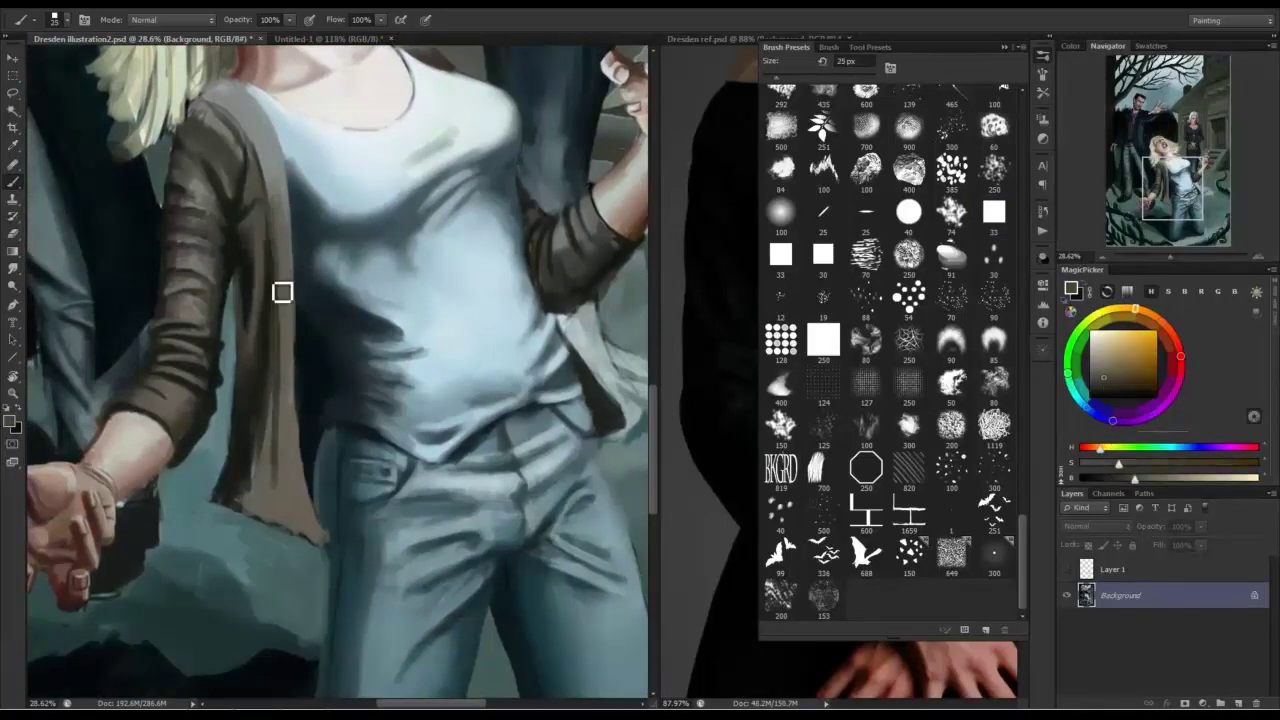
pyautogui.keyDown('alt'); pyautogui.click(244, 500); pyautogui.keyUp('alt')
pyautogui.moveTo(268, 448)
pyautogui.mouseDown()
pyautogui.moveTo(260, 501)
pyautogui.moveTo(273, 435)
pyautogui.moveTo(246, 508)
pyautogui.mouseUp()
pyautogui.keyDown('alt'); pyautogui.click(269, 474); pyautogui.keyUp('alt')
pyautogui.keyDown('alt'); pyautogui.click(248, 433); pyautogui.keyUp('alt')
pyautogui.moveTo(244, 436); pyautogui.dragTo(236, 490)
# Sample dark browns from the cardigan and darken the fold beside its upper sleeve.
pyautogui.press('[')
pyautogui.press('[')
pyautogui.keyDown('alt'); pyautogui.click(261, 317); pyautogui.keyUp('alt')
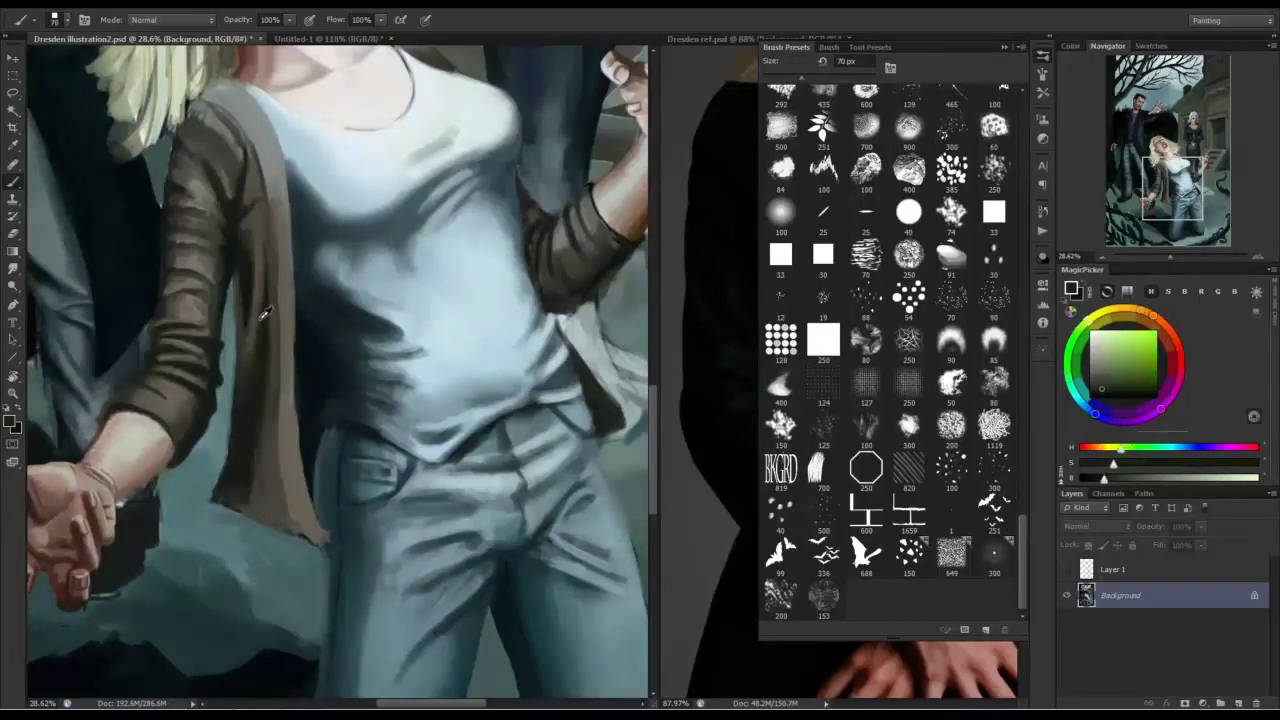
pyautogui.keyDown('alt'); pyautogui.click(249, 266); pyautogui.keyUp('alt')
pyautogui.moveTo(237, 189); pyautogui.dragTo(238, 227)
# Paint the cardigan's front edge and lapel with sampled grey-brown tones using the square brush at 70 px.
pyautogui.scroll(-3, 313, 402)
pyautogui.keyDown('alt'); pyautogui.click(291, 432); pyautogui.keyUp('alt')
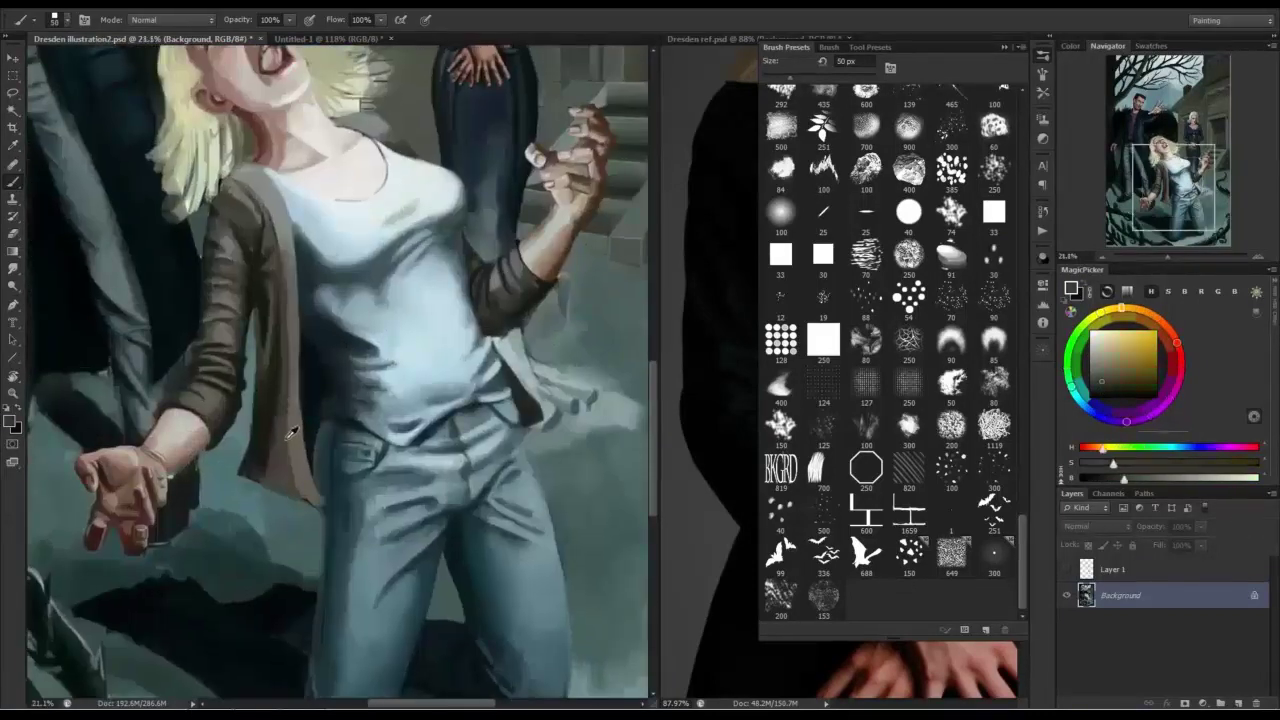
pyautogui.press(']')
pyautogui.press(']')
pyautogui.keyDown('alt'); pyautogui.click(294, 433); pyautogui.keyUp('alt')
pyautogui.moveTo(294, 402)
pyautogui.mouseDown()
pyautogui.moveTo(306, 486)
pyautogui.moveTo(294, 298)
pyautogui.mouseUp()
pyautogui.keyDown('alt'); pyautogui.click(292, 326); pyautogui.keyUp('alt')
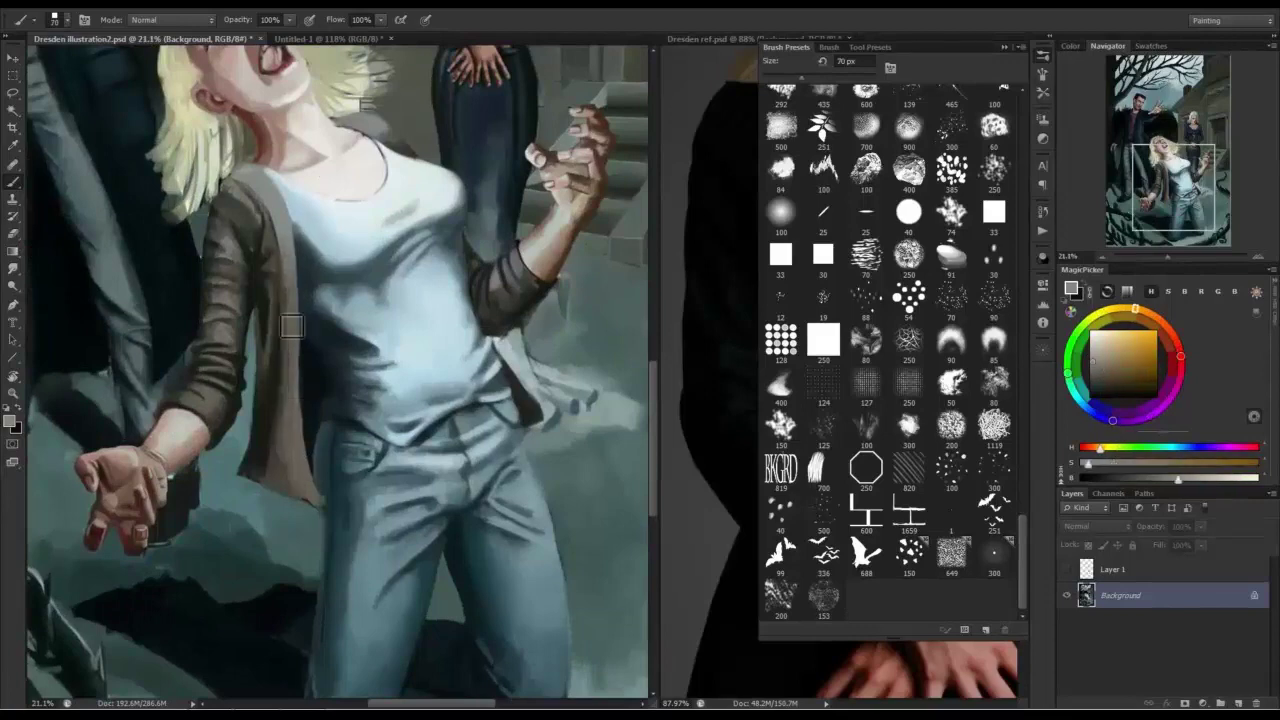
pyautogui.keyDown('alt'); pyautogui.click(277, 234); pyautogui.keyUp('alt')
pyautogui.moveTo(277, 240); pyautogui.dragTo(275, 218)
pyautogui.press('[')
pyautogui.press('[')
pyautogui.press('[')
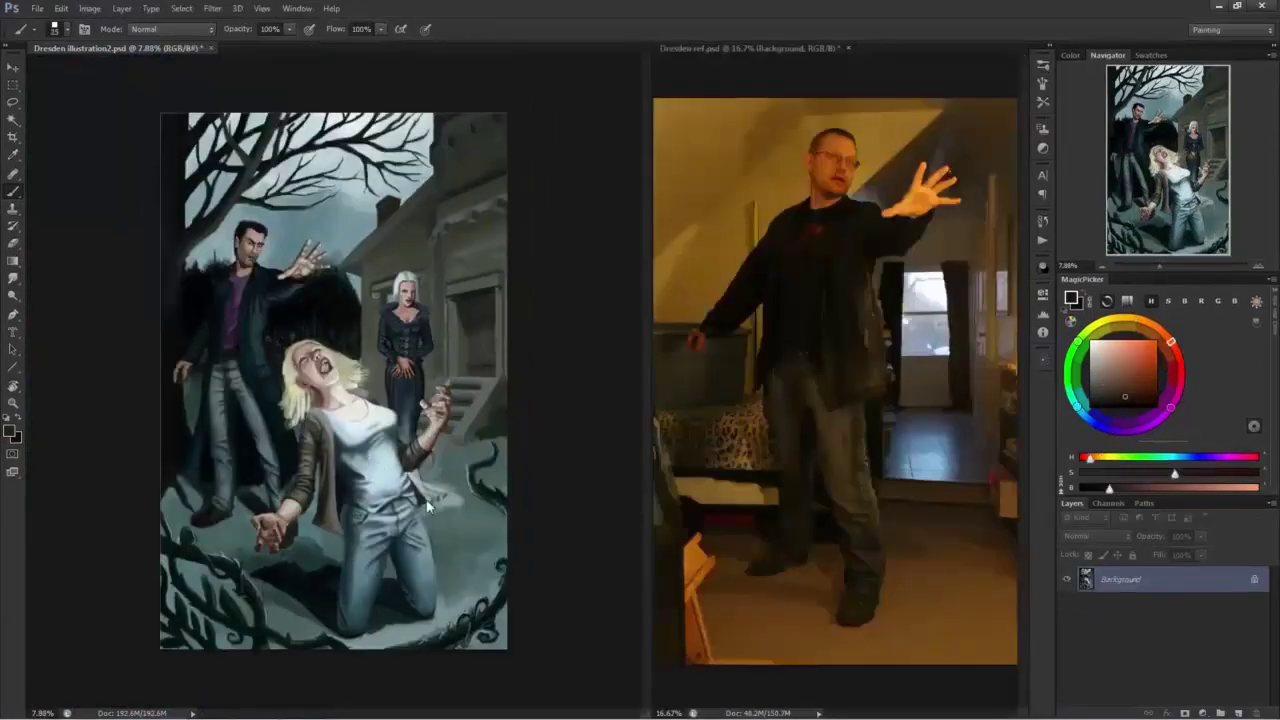
# Paste the cracked-earth photo, move it over the ground area and flare its near edge outward in perspective.
pyautogui.hotkey('ctrl', 'v')
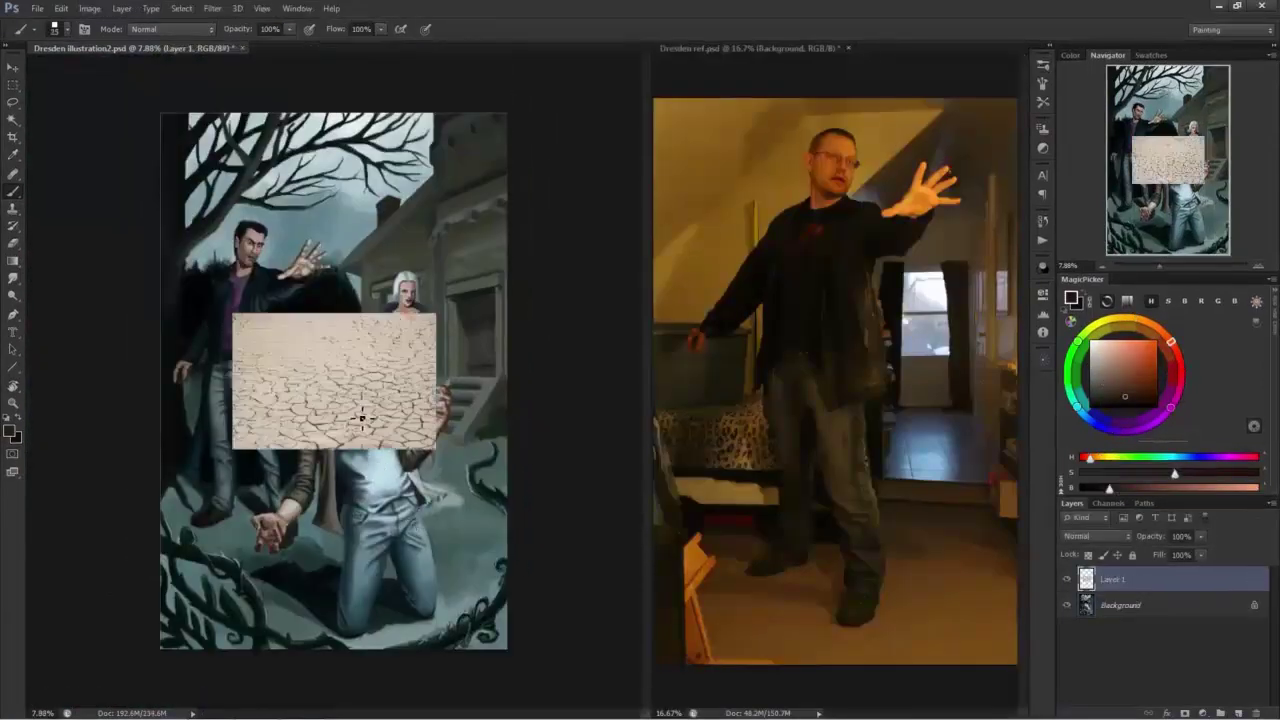
pyautogui.hotkey('ctrl', 't')
pyautogui.moveTo(340, 396); pyautogui.dragTo(344, 486)
pyautogui.rightClick(388, 495)
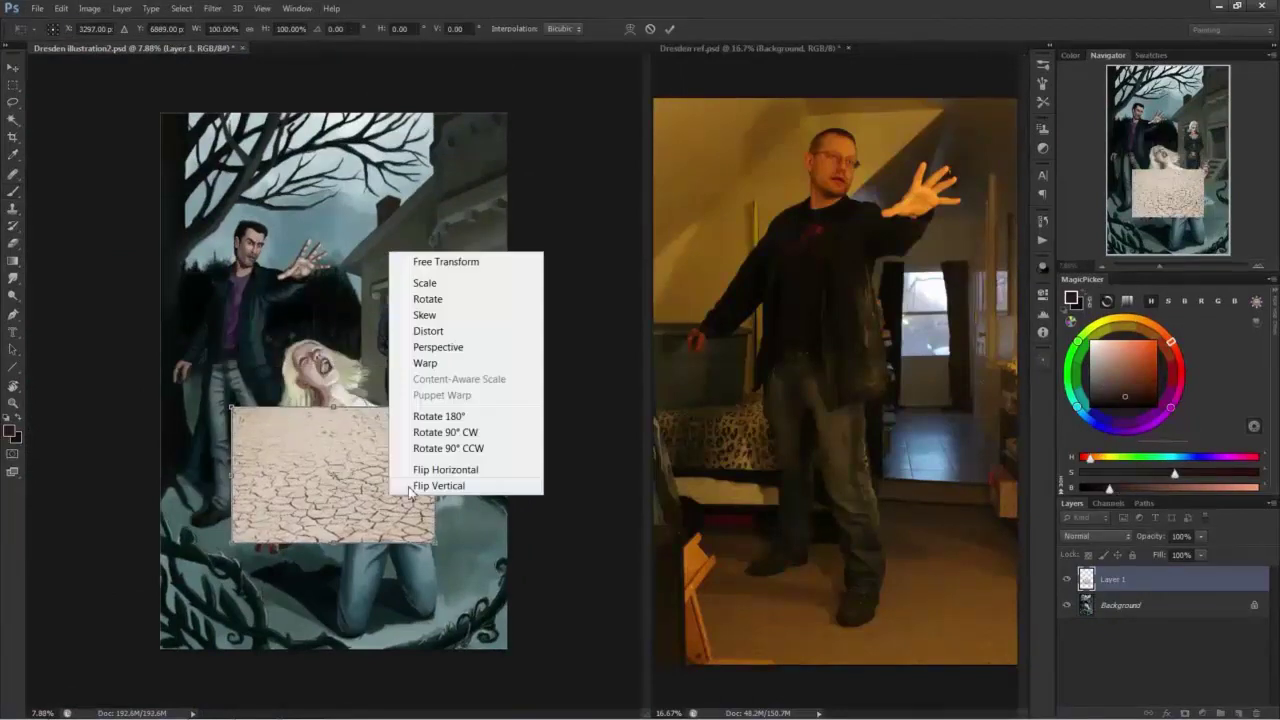
pyautogui.click(437, 349)
pyautogui.moveTo(435, 545); pyautogui.dragTo(652, 513)
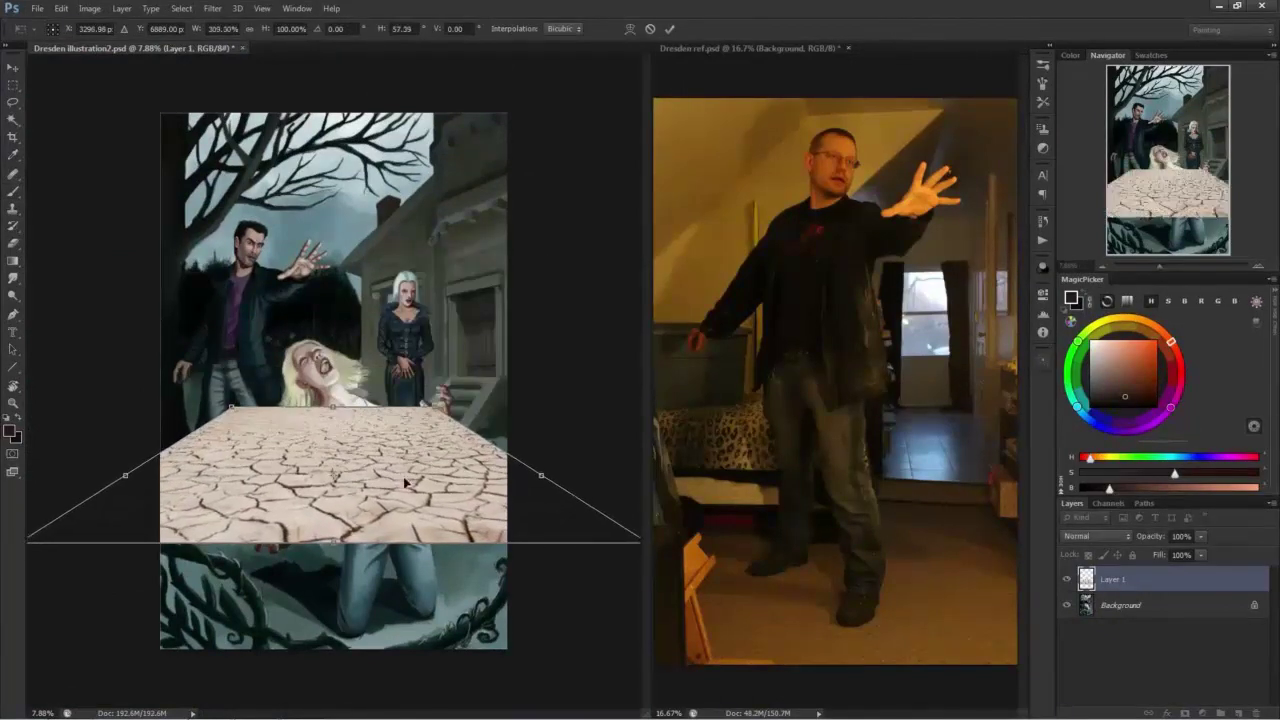
# Stretch the cracked-earth texture down to the canvas's lower edge and widen its far edge to the canvas width in perspective.
pyautogui.rightClick(356, 524)
pyautogui.click(387, 291)
pyautogui.moveTo(334, 555); pyautogui.dragTo(341, 656)
pyautogui.rightClick(423, 433)
pyautogui.click(474, 533)
pyautogui.moveTo(438, 419); pyautogui.dragTo(508, 425)
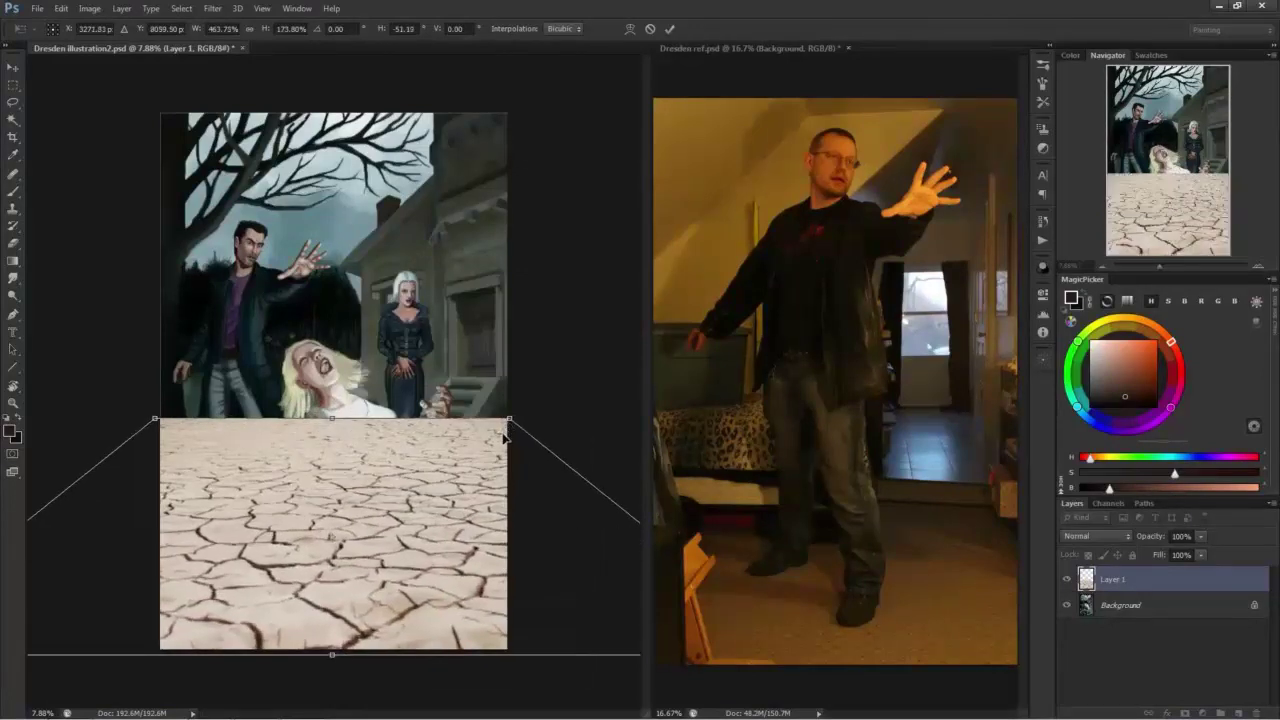
# Widen the texture's near corners further, lower its far edge slightly and apply the transform.
pyautogui.moveTo(364, 469); pyautogui.dragTo(323, 493)
pyautogui.moveTo(84, 525); pyautogui.dragTo(33, 526)
pyautogui.rightClick(331, 424)
pyautogui.click(362, 436)
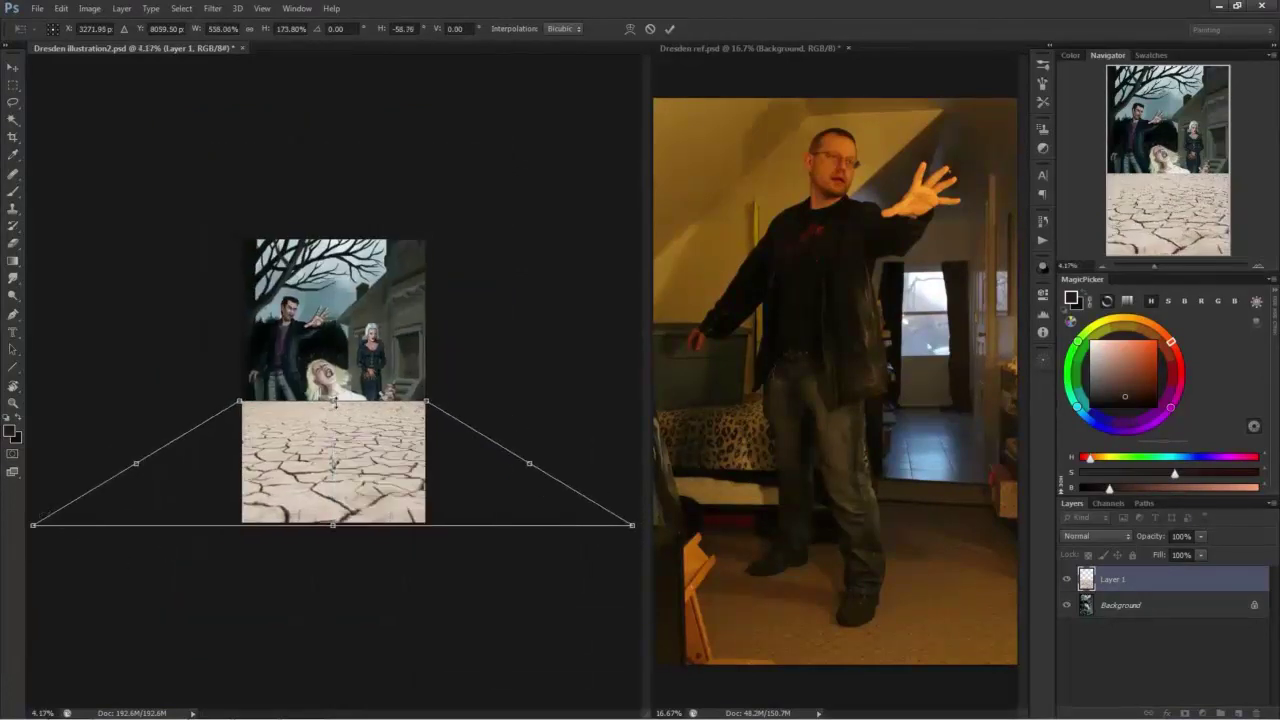
pyautogui.moveTo(333, 401); pyautogui.dragTo(333, 410)
pyautogui.scroll(5, 358, 470)
pyautogui.press('Return')
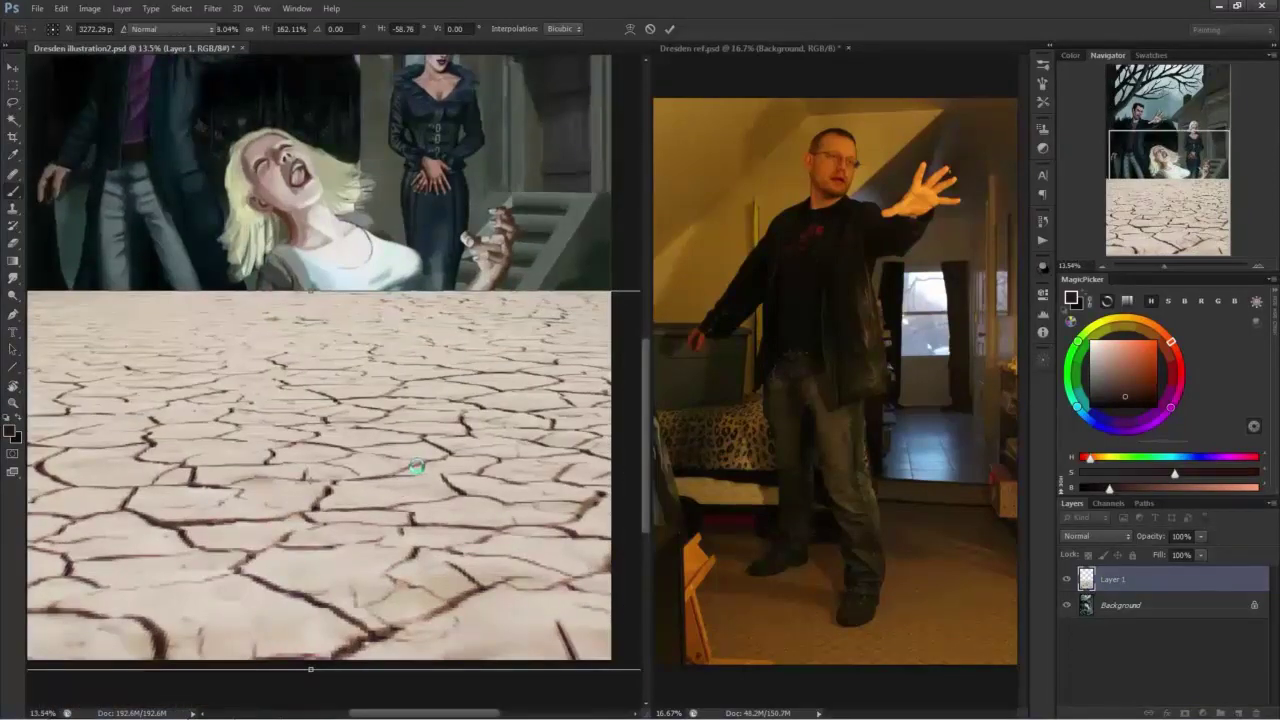
# Set the cracked-earth layer's blending mode to Multiply and its opacity to 69%.
pyautogui.click(1097, 536)
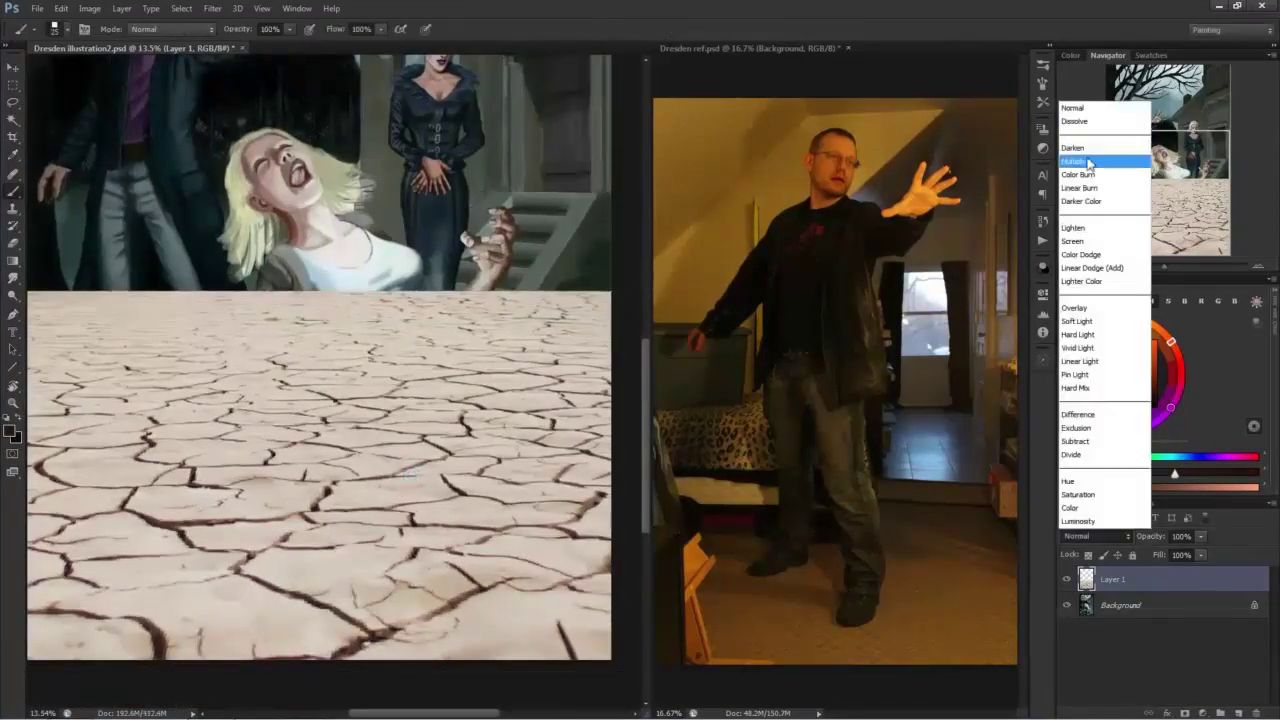
pyautogui.click(1090, 163)
pyautogui.moveTo(1170, 537); pyautogui.dragTo(1144, 537)
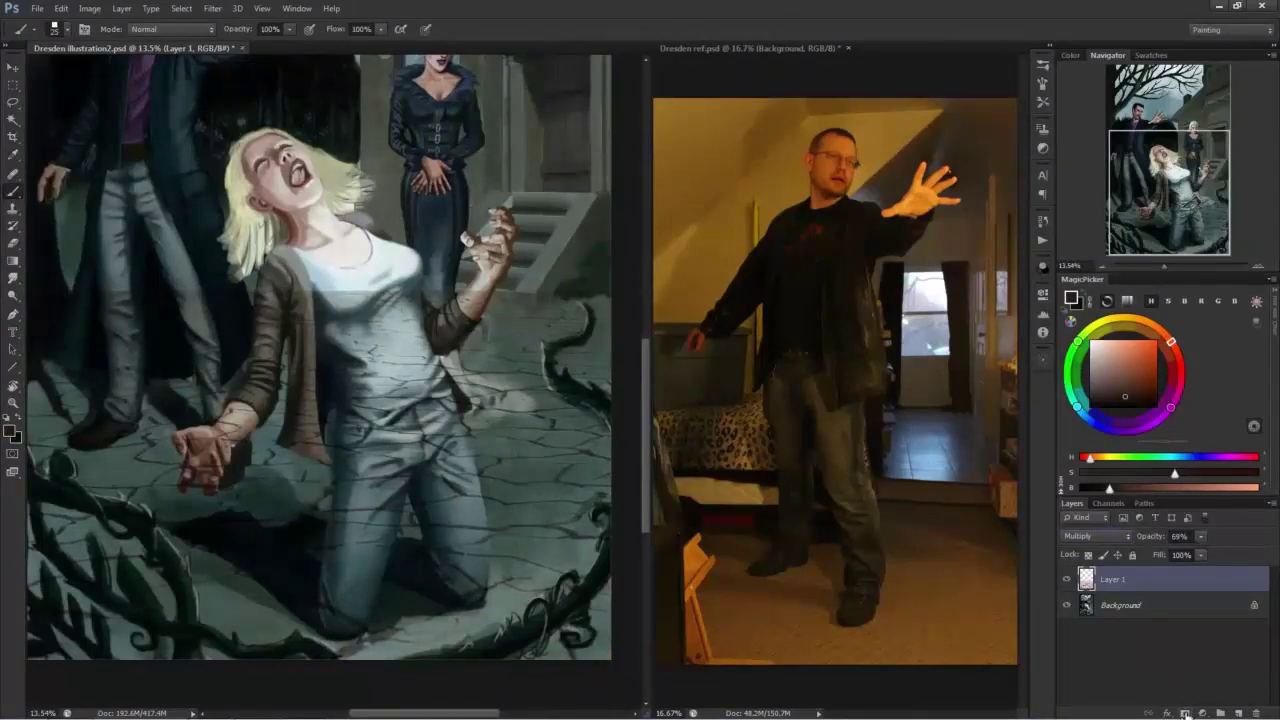
# Add a layer mask to Layer 1 and paint black with a 200 px brush to hide the ground cracks over the woman's shirt.
pyautogui.click(1185, 713)
pyautogui.press(']')
pyautogui.press(']')
pyautogui.press(']')
pyautogui.press(']')
pyautogui.press(']')
pyautogui.press(']')
pyautogui.press(']')
pyautogui.press(']')
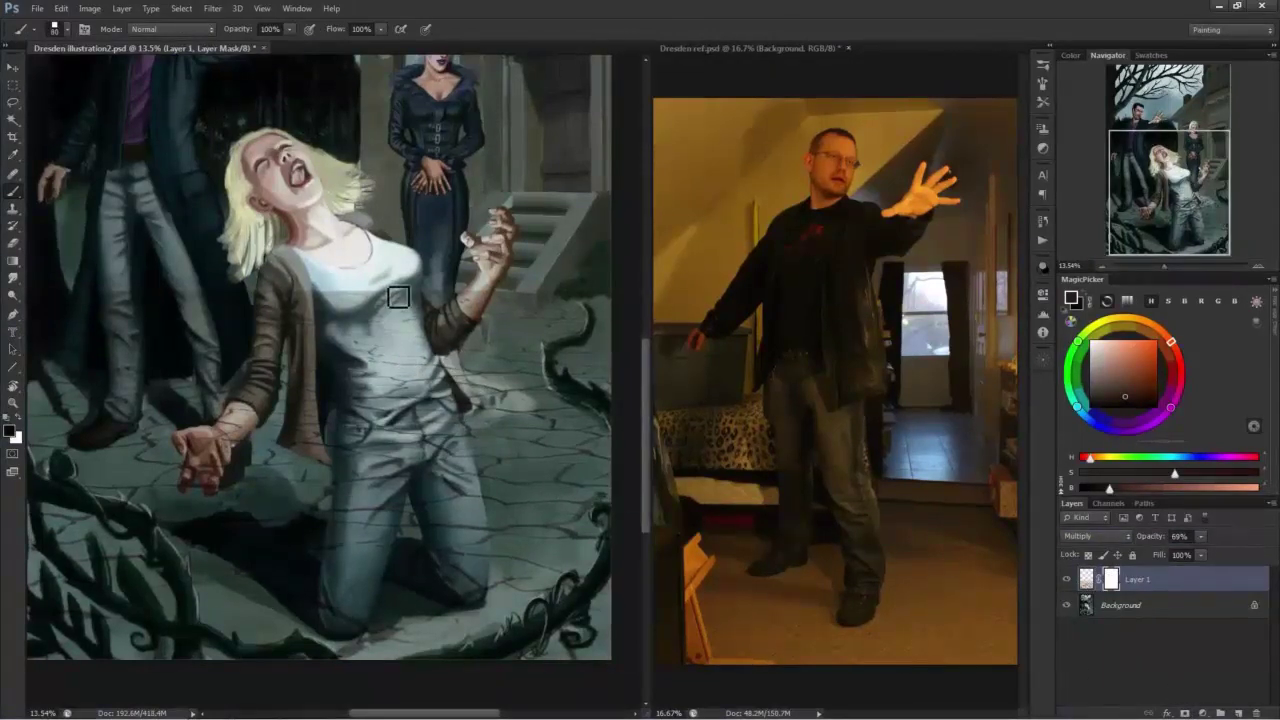
pyautogui.press(']')
pyautogui.press(']')
pyautogui.press(']')
pyautogui.press(']')
pyautogui.press(']')
pyautogui.press(']')
pyautogui.moveTo(313, 308)
pyautogui.mouseDown()
pyautogui.moveTo(345, 280)
pyautogui.moveTo(348, 332)
pyautogui.moveTo(381, 297)
pyautogui.moveTo(400, 337)
pyautogui.moveTo(416, 323)
pyautogui.mouseUp()
pyautogui.scroll(-3, 357, 586)
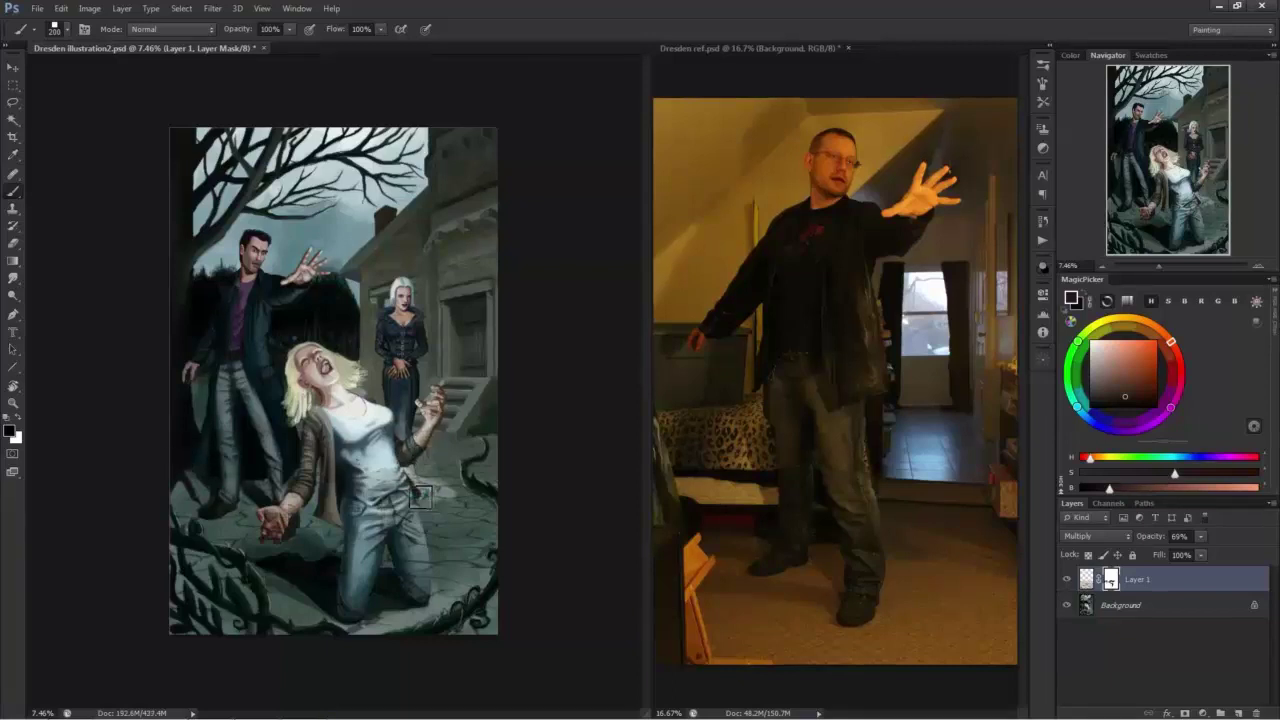
# Mask the crack texture off the kneeling woman's jeans and the sides of her shirt.
pyautogui.moveTo(414, 518)
pyautogui.mouseDown()
pyautogui.moveTo(416, 562)
pyautogui.moveTo(409, 548)
pyautogui.mouseUp()
pyautogui.click(1042, 88)
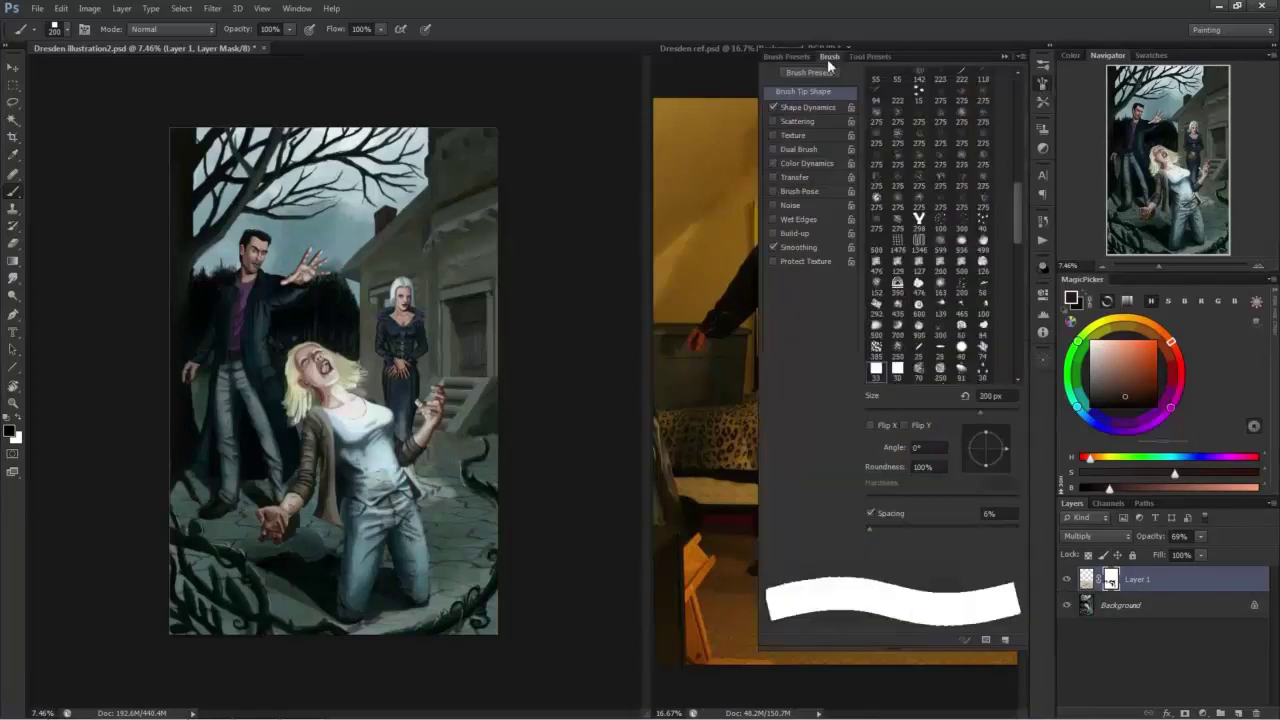
pyautogui.click(829, 64)
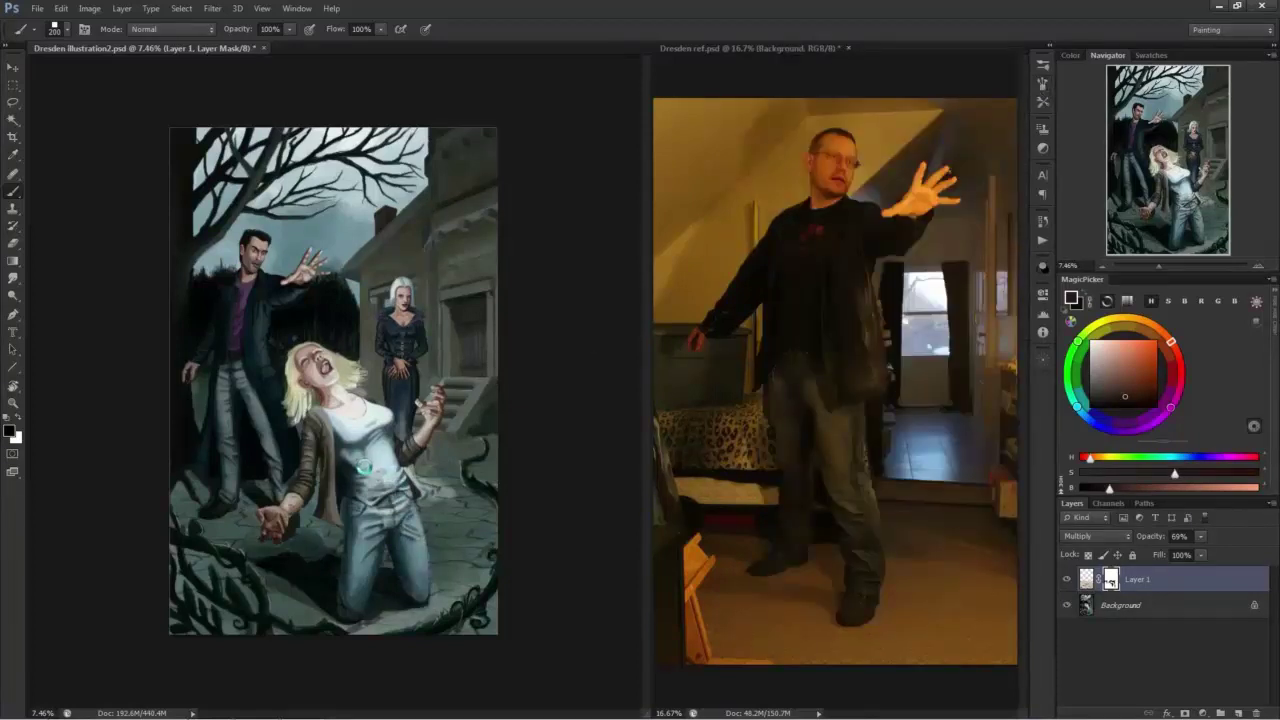
pyautogui.moveTo(366, 468)
pyautogui.mouseDown()
pyautogui.moveTo(382, 520)
pyautogui.moveTo(415, 488)
pyautogui.mouseUp()
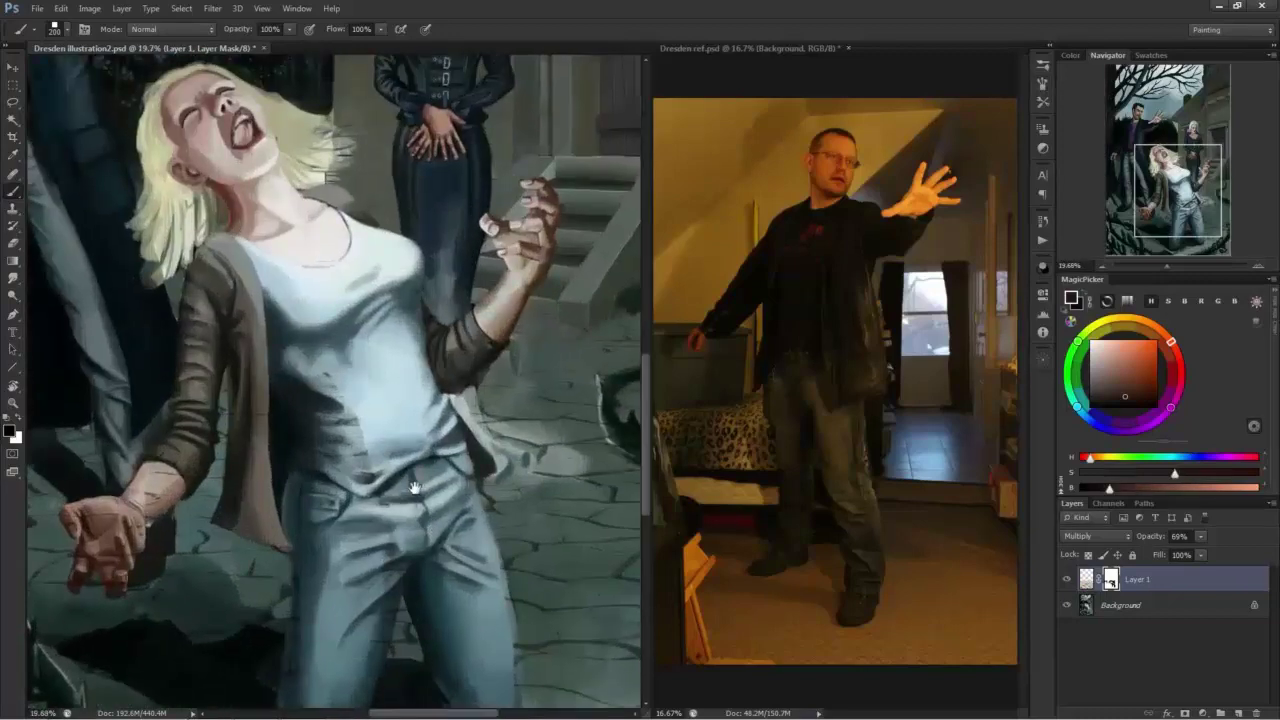
pyautogui.press('[')
pyautogui.moveTo(474, 402); pyautogui.dragTo(532, 452)
pyautogui.moveTo(324, 402); pyautogui.dragTo(364, 490)
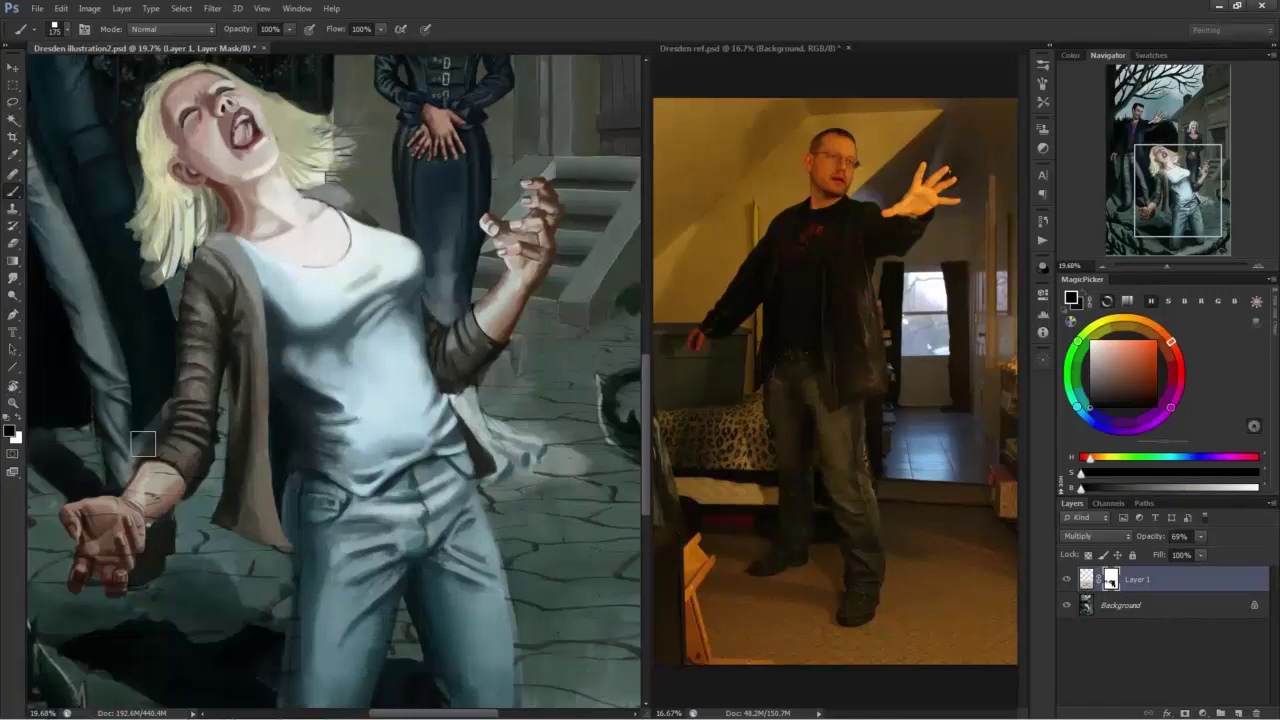
# Mask the crack texture off the woman's lowered forearm and hand and the standing man's shoe.
pyautogui.moveTo(143, 443)
pyautogui.mouseDown()
pyautogui.moveTo(160, 505)
pyautogui.moveTo(80, 580)
pyautogui.moveTo(86, 528)
pyautogui.moveTo(144, 526)
pyautogui.mouseUp()
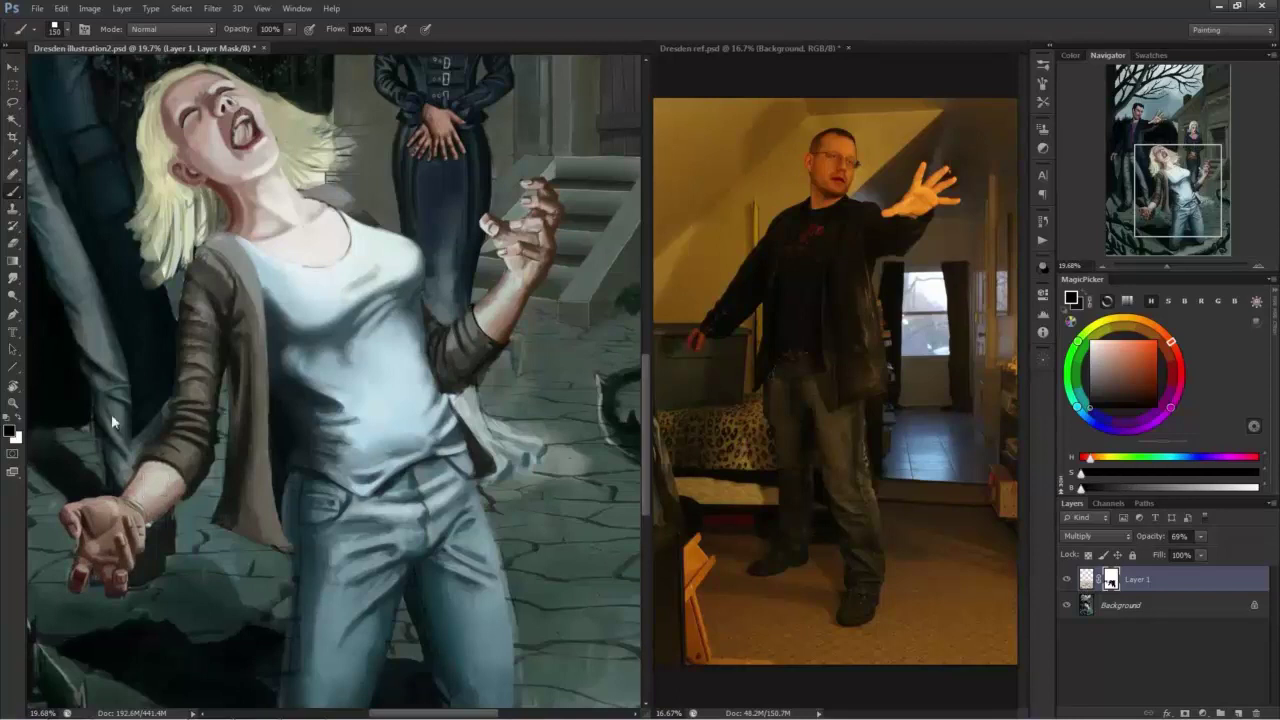
pyautogui.moveTo(116, 425); pyautogui.dragTo(352, 462)
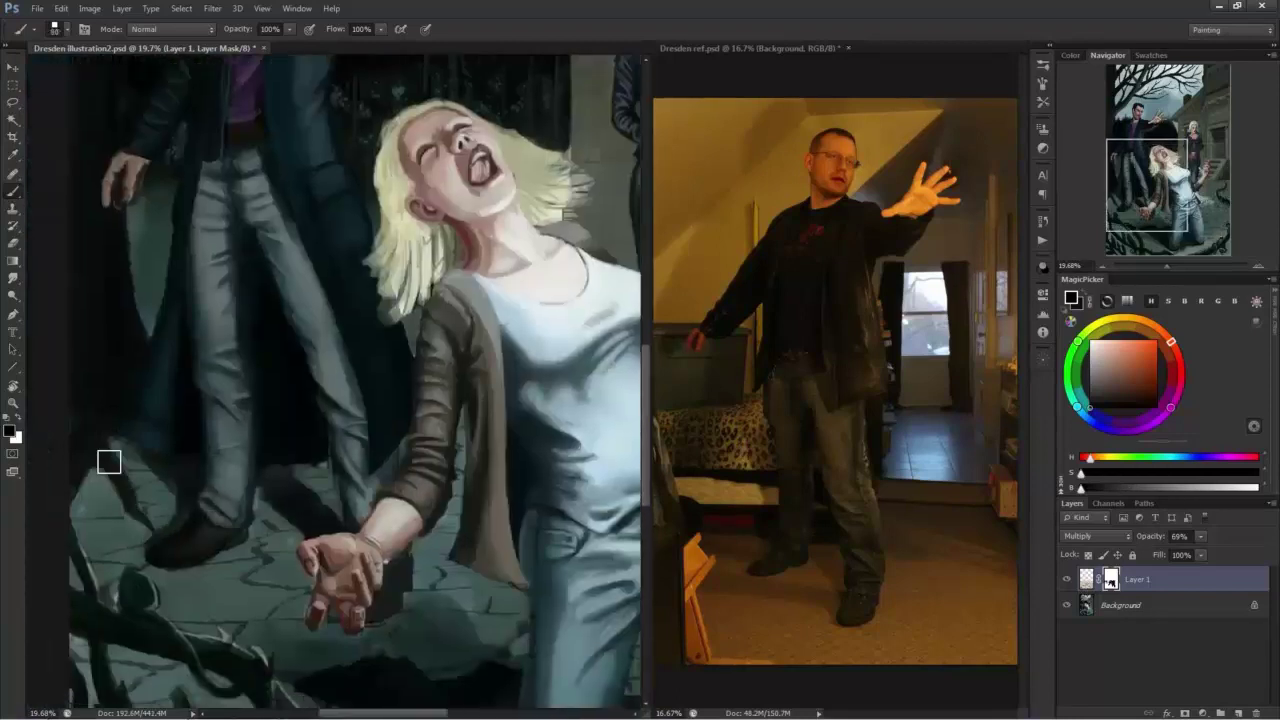
pyautogui.moveTo(109, 462)
pyautogui.mouseDown()
pyautogui.moveTo(120, 500)
pyautogui.moveTo(125, 490)
pyautogui.moveTo(175, 562)
pyautogui.moveTo(181, 520)
pyautogui.mouseUp()
pyautogui.moveTo(227, 629); pyautogui.dragTo(187, 369)
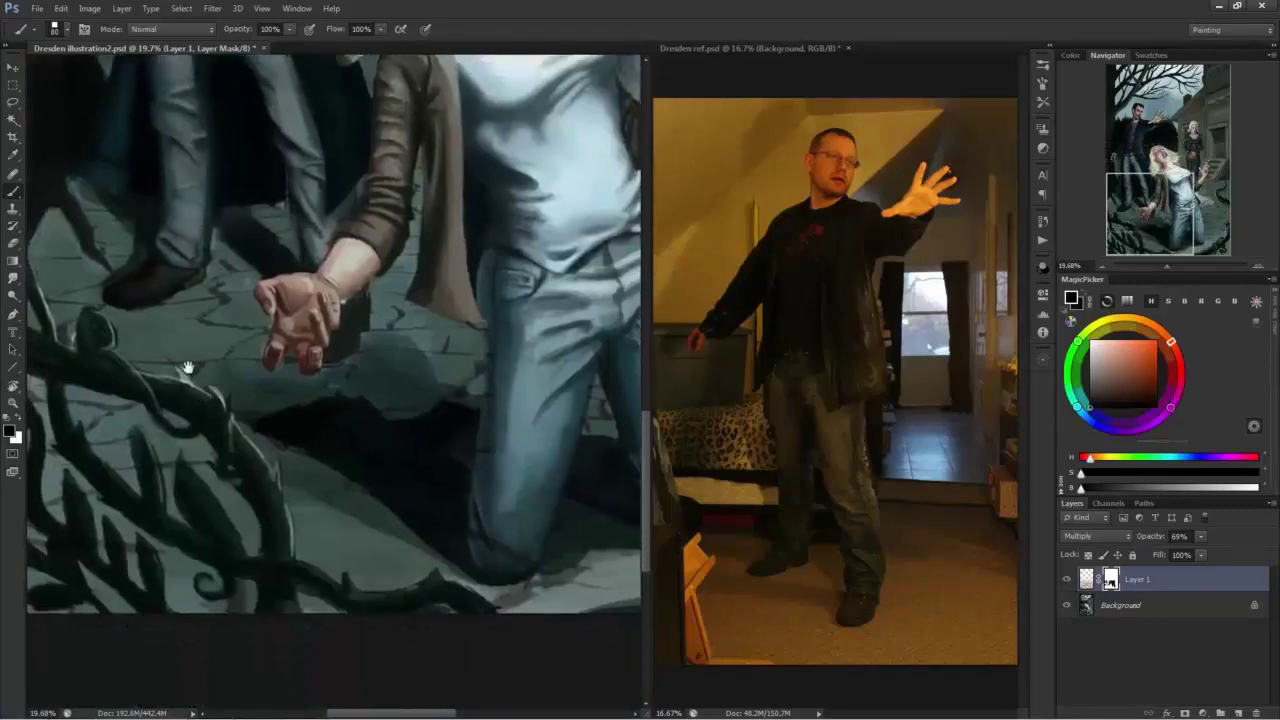
# Enlarge the brush and mask the crack texture off the woman's thigh and knee beside the ground shadow.
pyautogui.press(']')
pyautogui.press(']')
pyautogui.press(']')
pyautogui.press(']')
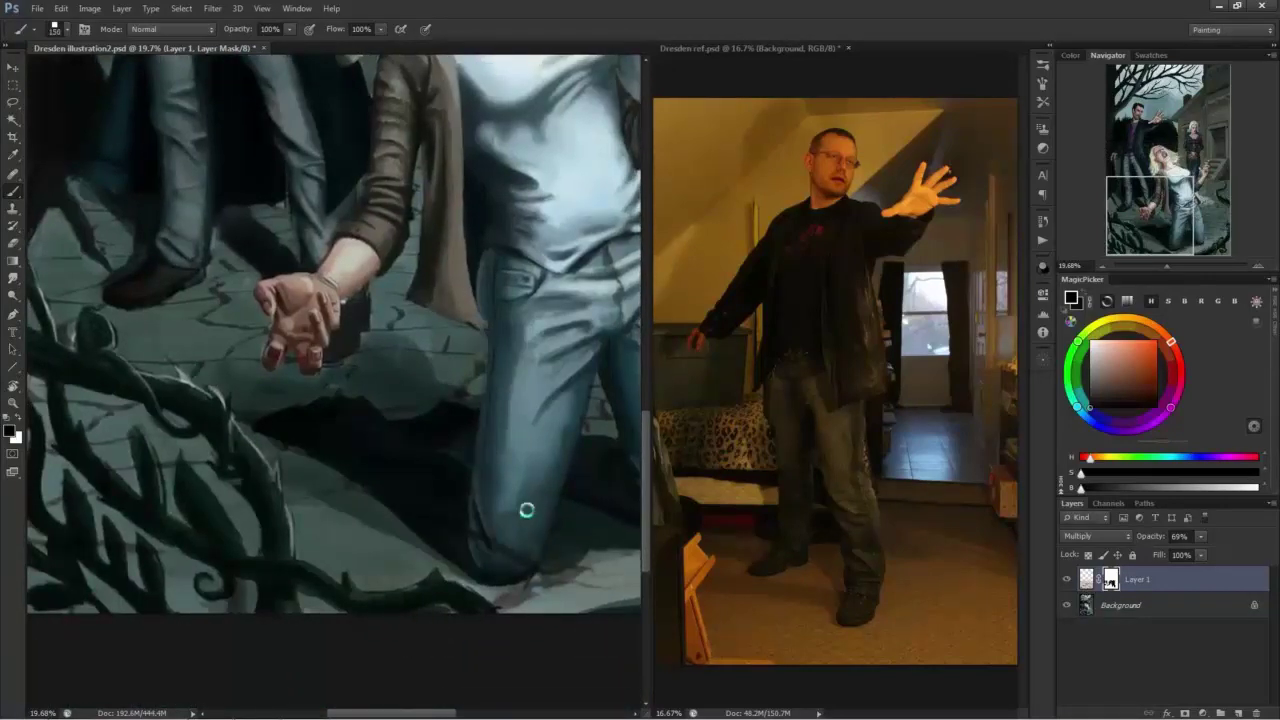
pyautogui.moveTo(527, 510); pyautogui.dragTo(573, 455)
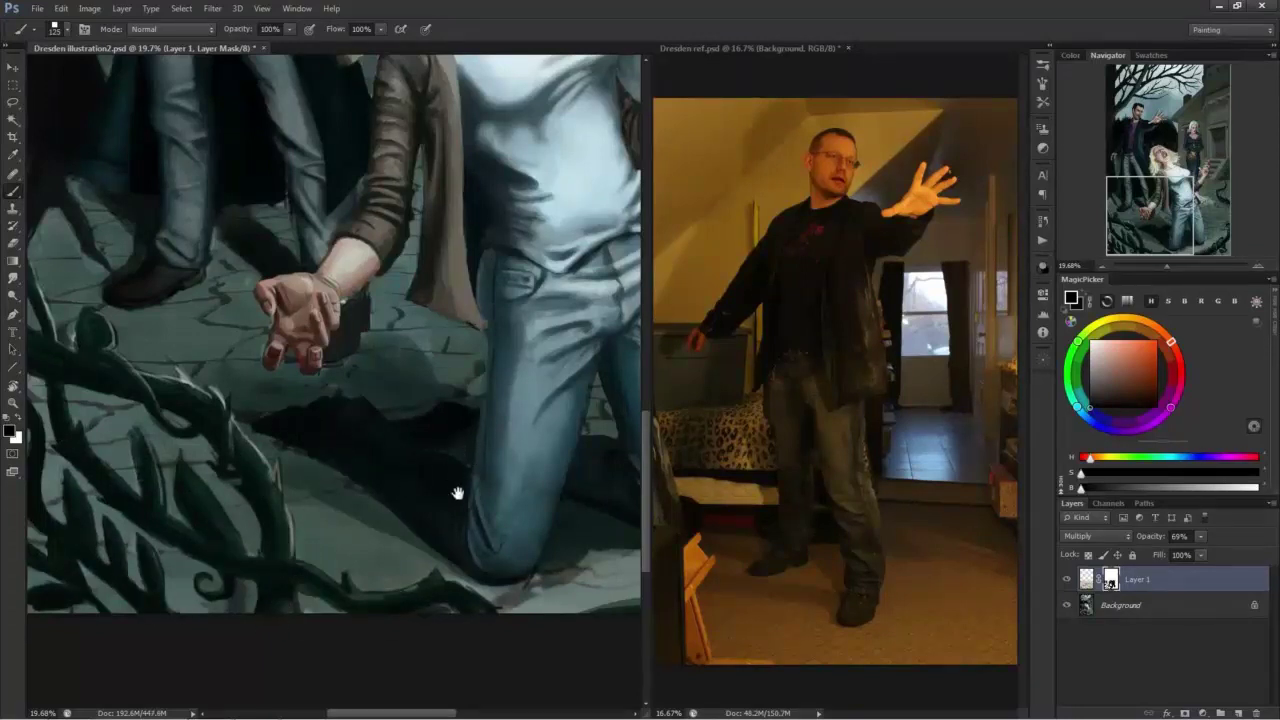
# Mask the remaining crack texture off the thorny vine and the loose cloth at the woman's hip.
pyautogui.moveTo(457, 491); pyautogui.dragTo(314, 471)
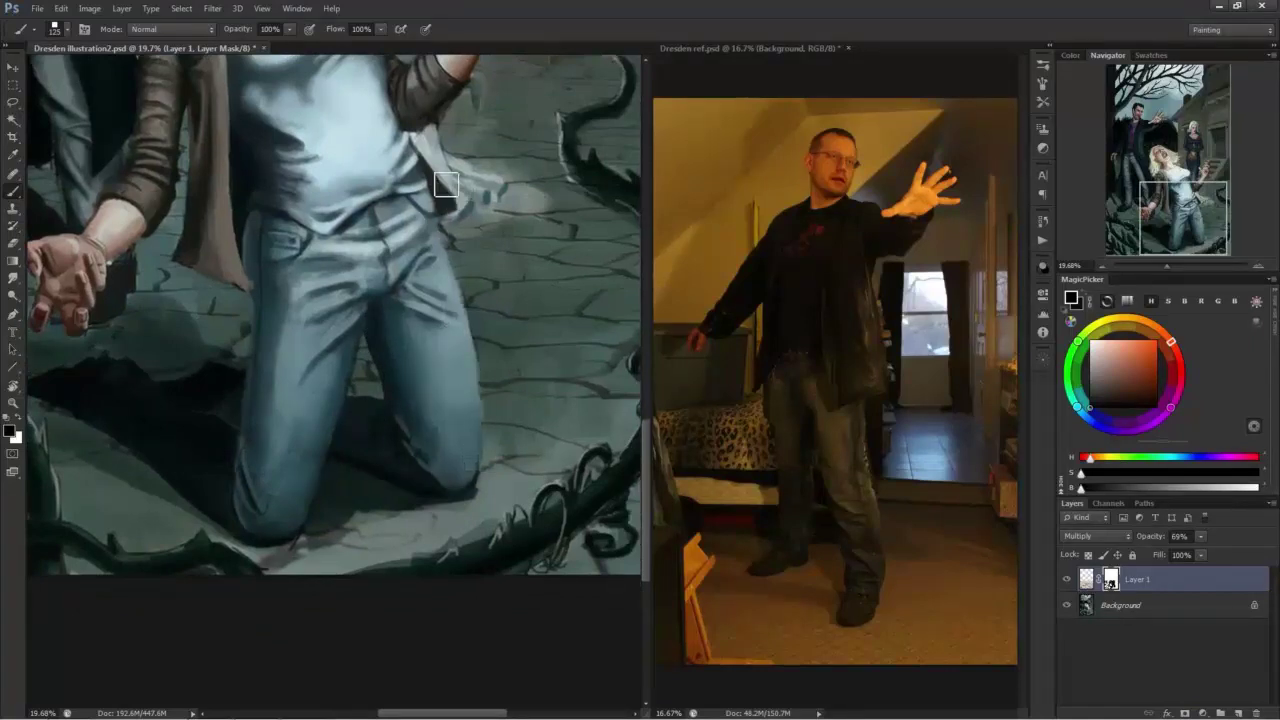
pyautogui.moveTo(626, 488); pyautogui.dragTo(502, 545)
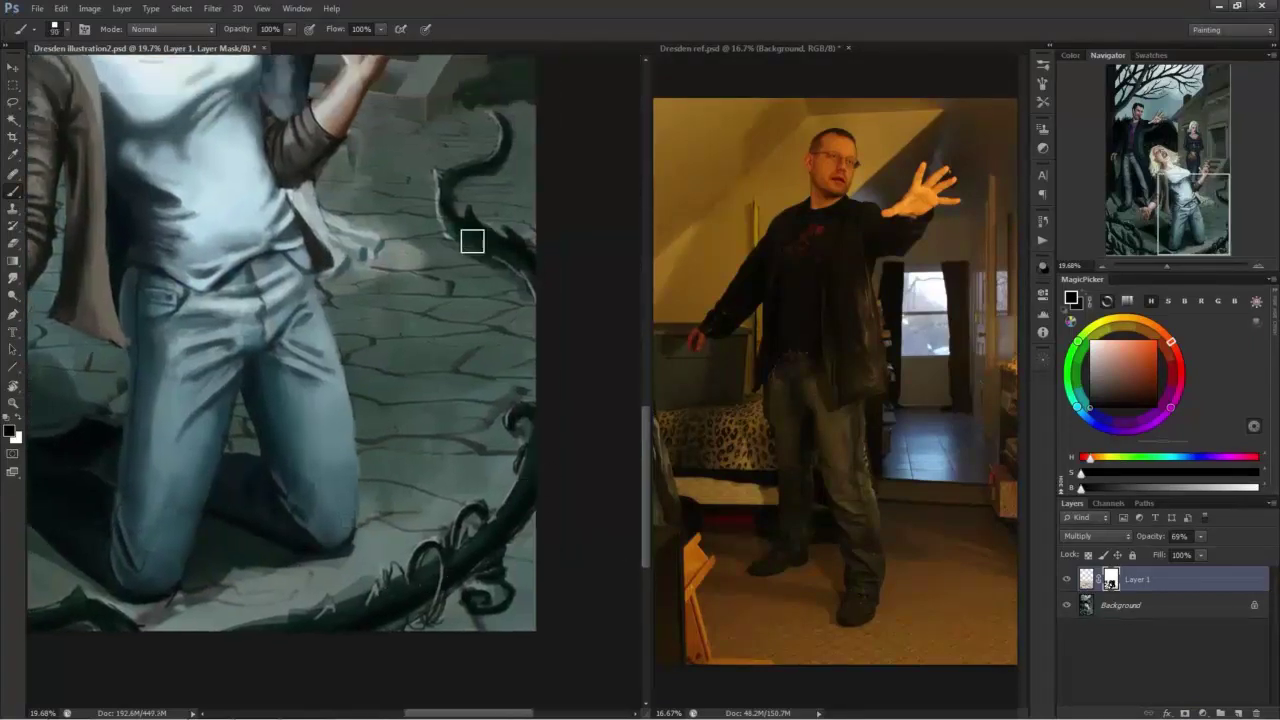
pyautogui.scroll(3, 354, 307)
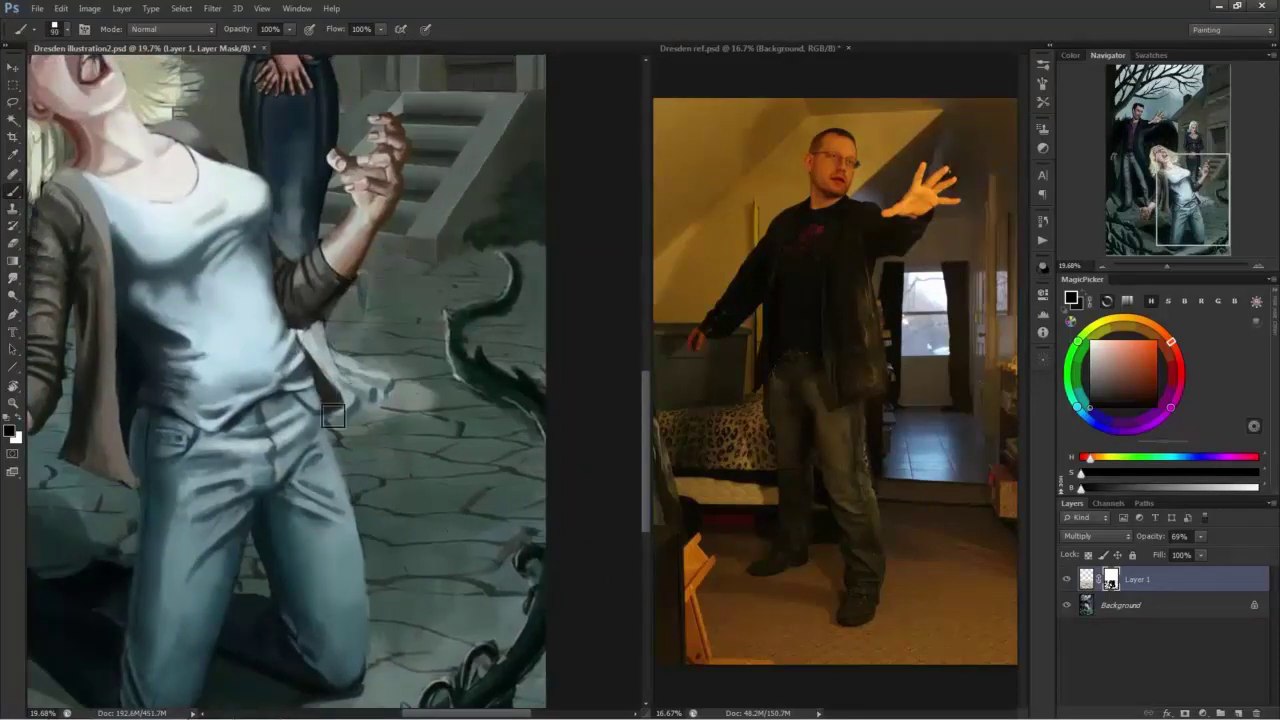
pyautogui.moveTo(298, 294); pyautogui.dragTo(455, 323)
pyautogui.moveTo(242, 321); pyautogui.dragTo(352, 256)
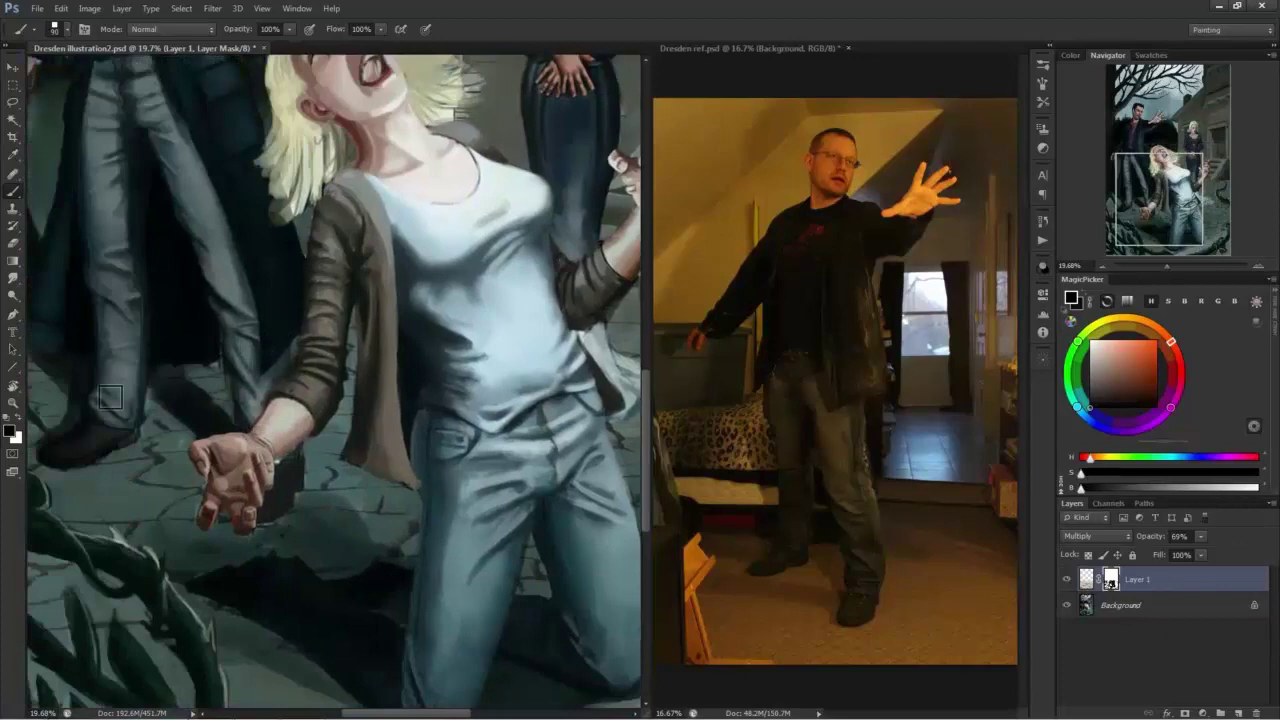
pyautogui.moveTo(465, 476); pyautogui.dragTo(427, 544)
# Compare the painting with and without the crack texture of Layer 1.
pyautogui.click(1066, 579)
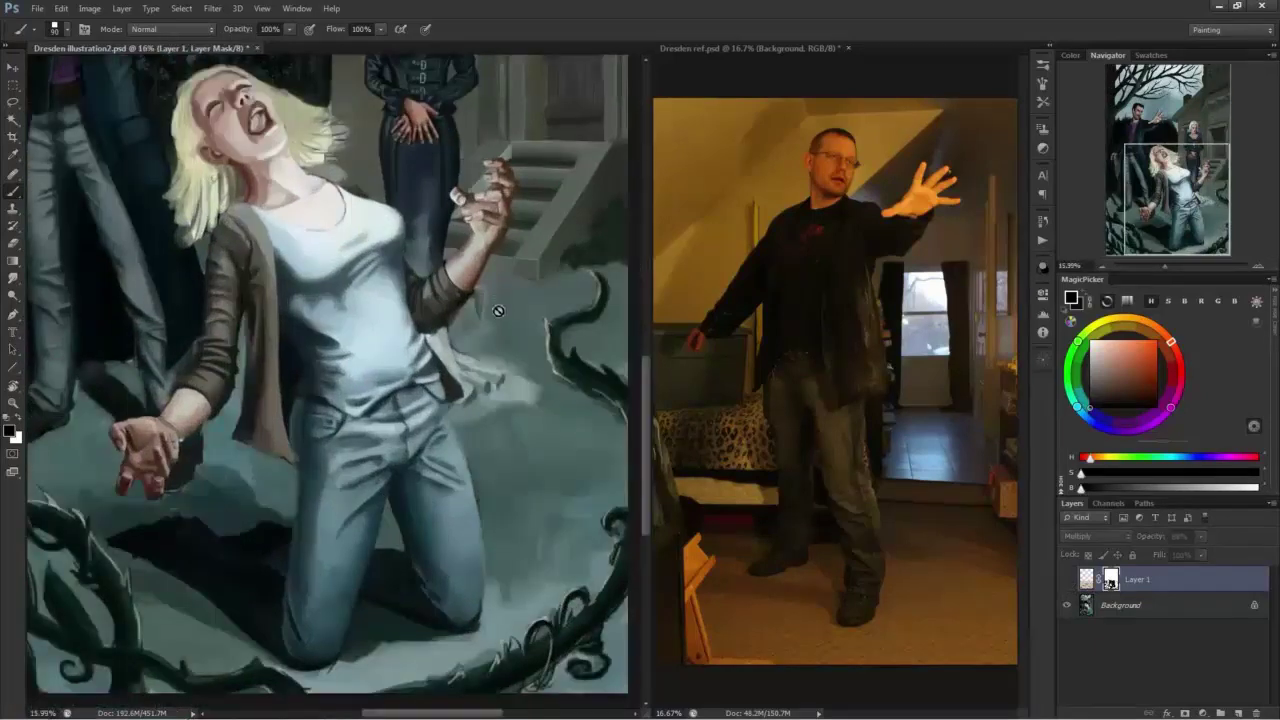
pyautogui.click(1094, 612)
pyautogui.keyDown('alt'); pyautogui.click(490, 300); pyautogui.keyUp('alt')
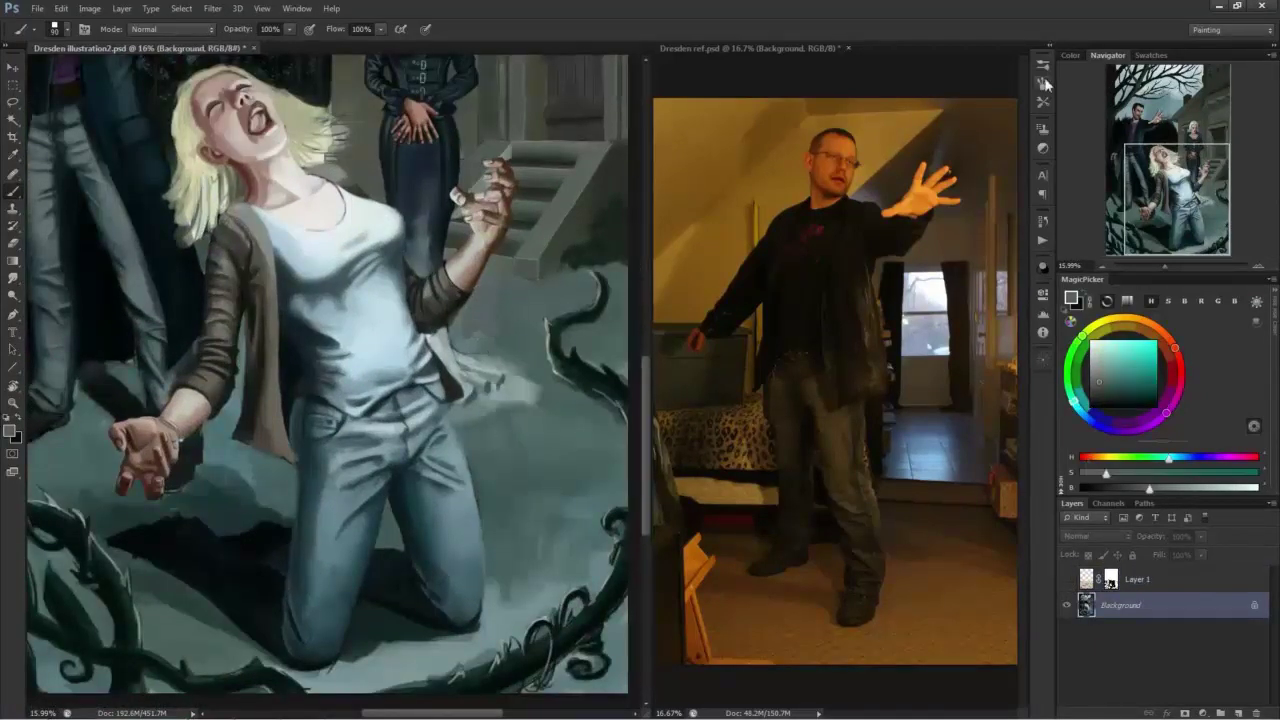
pyautogui.click(1043, 85)
pyautogui.click(829, 57)
pyautogui.click(1066, 579)
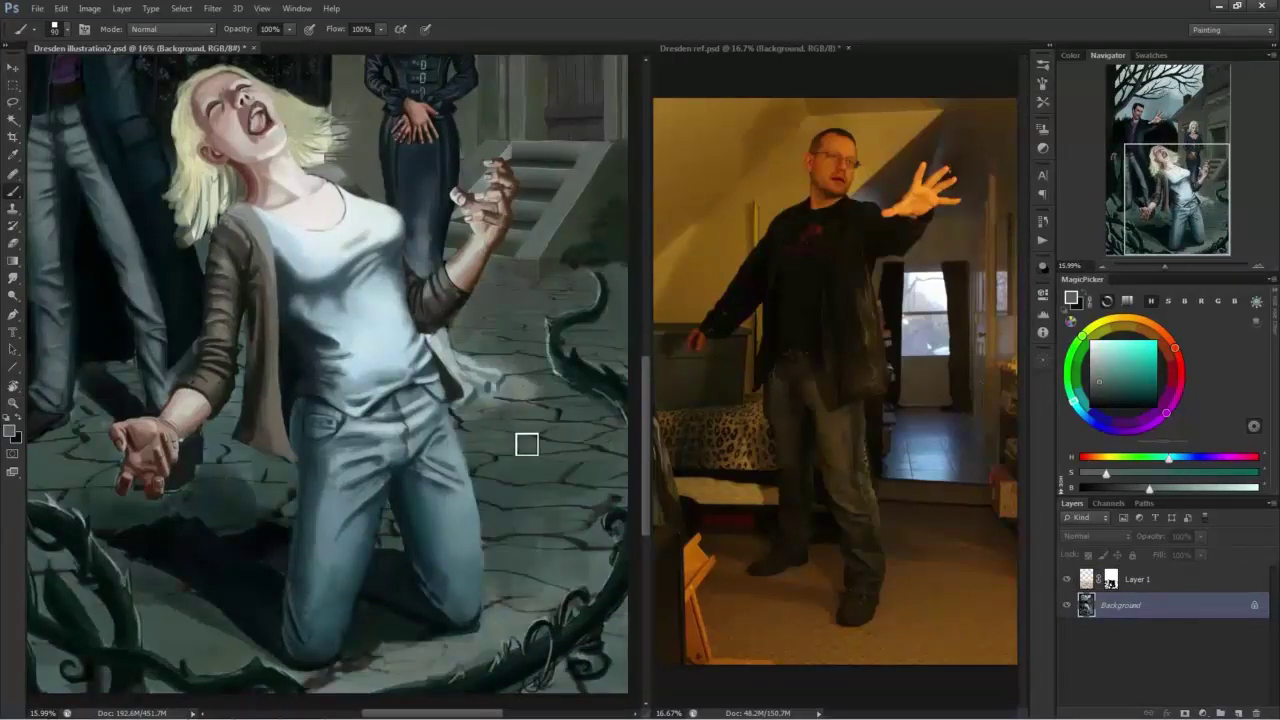
pyautogui.click(1066, 579)
pyautogui.click(1066, 579)
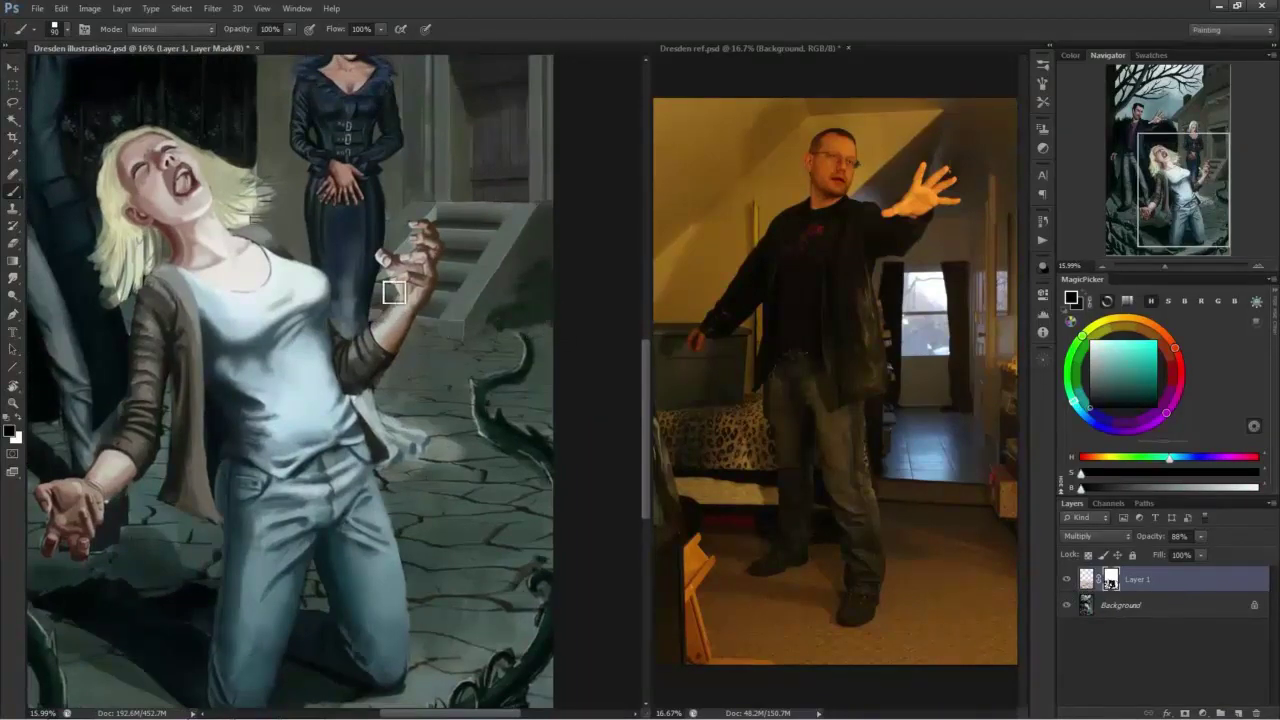
# Set Layer 1's opacity to 88% and merge it into the Background.
pyautogui.moveTo(100, 425); pyautogui.dragTo(315, 415)
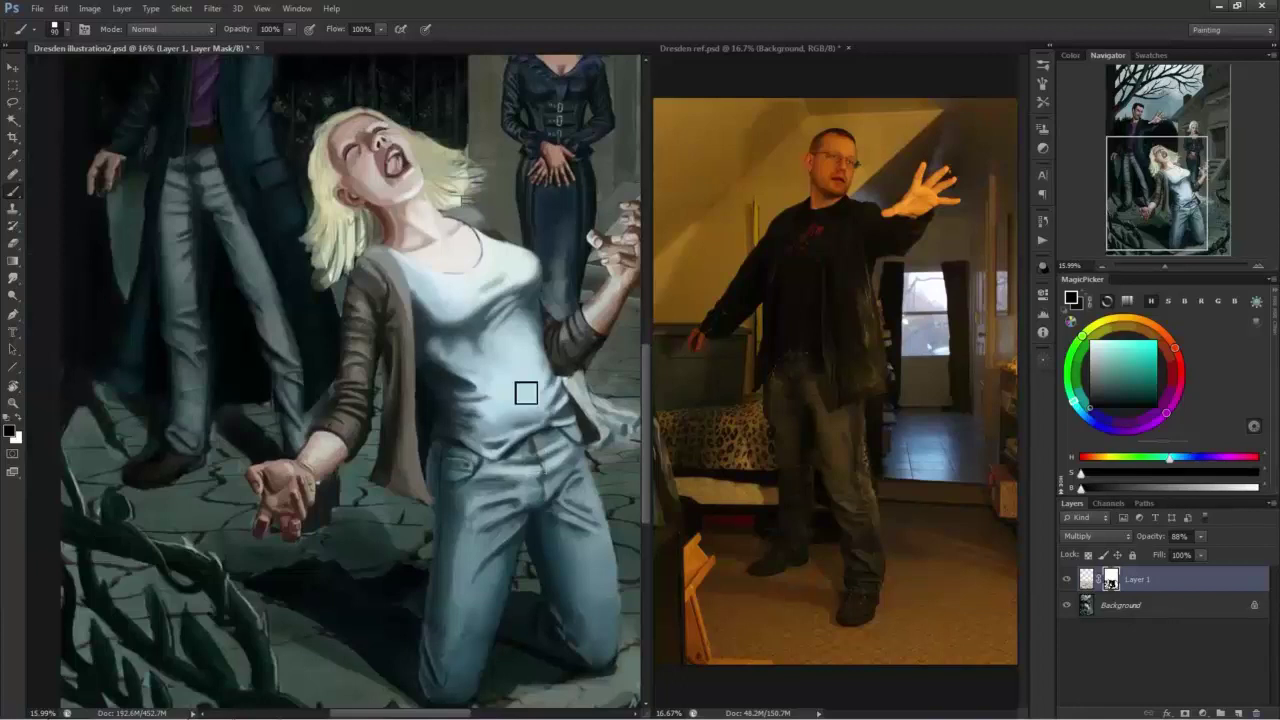
pyautogui.hotkey('ctrl', 'e')
# Sample light tones and use a smaller brush to paint pale, flowing folds on the loose cloth at the woman's hip.
pyautogui.moveTo(478, 449); pyautogui.dragTo(228, 332)
pyautogui.keyDown('alt'); pyautogui.click(356, 467); pyautogui.keyUp('alt')
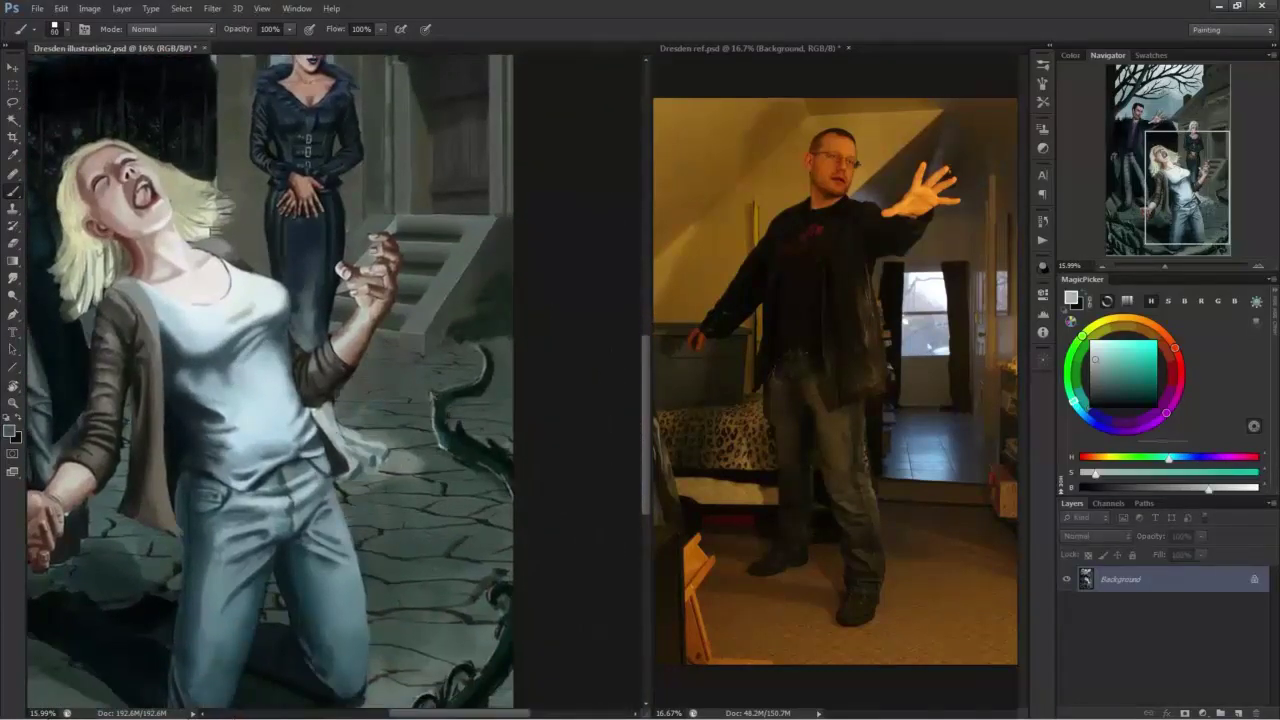
pyautogui.moveTo(330, 440)
pyautogui.mouseDown()
pyautogui.moveTo(496, 461)
pyautogui.moveTo(488, 482)
pyautogui.mouseUp()
pyautogui.press('[')
pyautogui.press('[')
pyautogui.press('[')
pyautogui.press('[')
pyautogui.press('[')
pyautogui.press('[')
pyautogui.keyDown('alt'); pyautogui.click(397, 446); pyautogui.keyUp('alt')
pyautogui.moveTo(380, 468); pyautogui.dragTo(452, 505)
pyautogui.moveTo(331, 434); pyautogui.dragTo(384, 518)
pyautogui.moveTo(337, 462); pyautogui.dragTo(358, 498)
# Sample a darker blue-green and dab shadow strokes along the loose cloth's ragged hem.
pyautogui.keyDown('alt'); pyautogui.click(390, 494); pyautogui.keyUp('alt')
pyautogui.moveTo(436, 515)
pyautogui.mouseDown()
pyautogui.moveTo(482, 503)
pyautogui.moveTo(488, 462)
pyautogui.mouseUp()
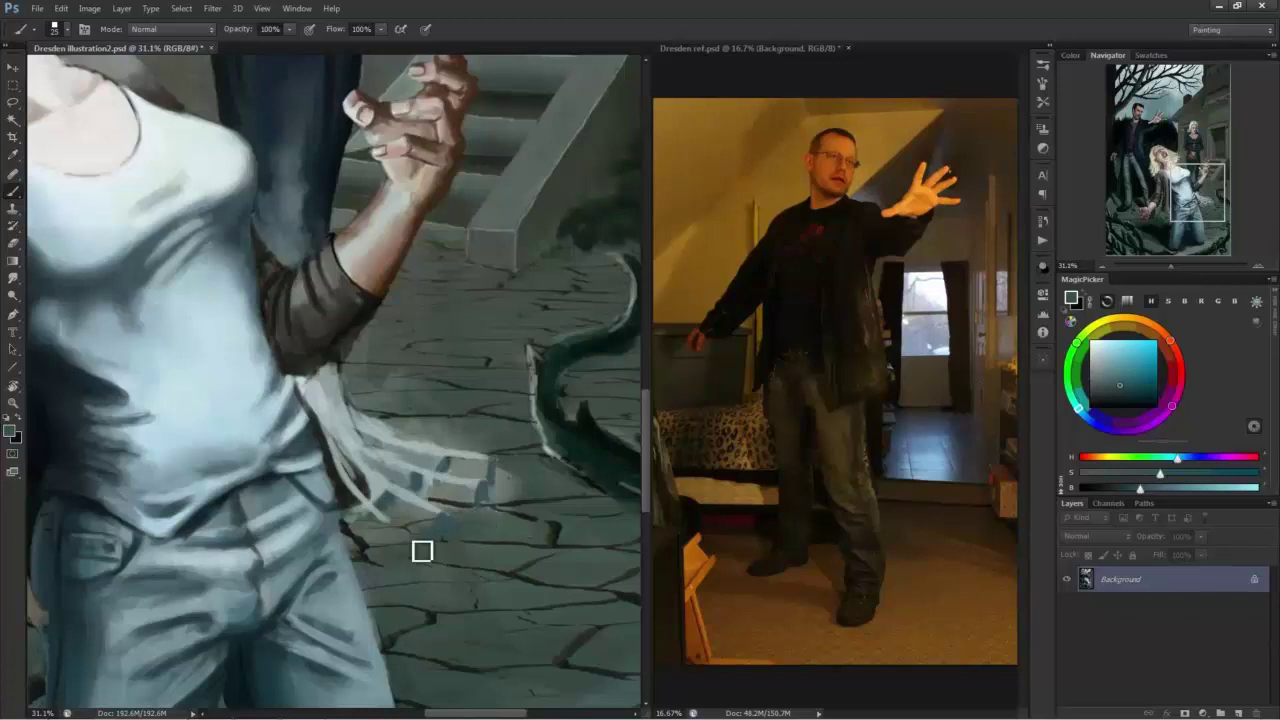
pyautogui.moveTo(442, 522); pyautogui.dragTo(388, 527)
# Sample pale blue-grey tones and blend the upper folds of the loose cloth where it meets the woman's waist.
pyautogui.keyDown('alt'); pyautogui.click(309, 394); pyautogui.keyUp('alt')
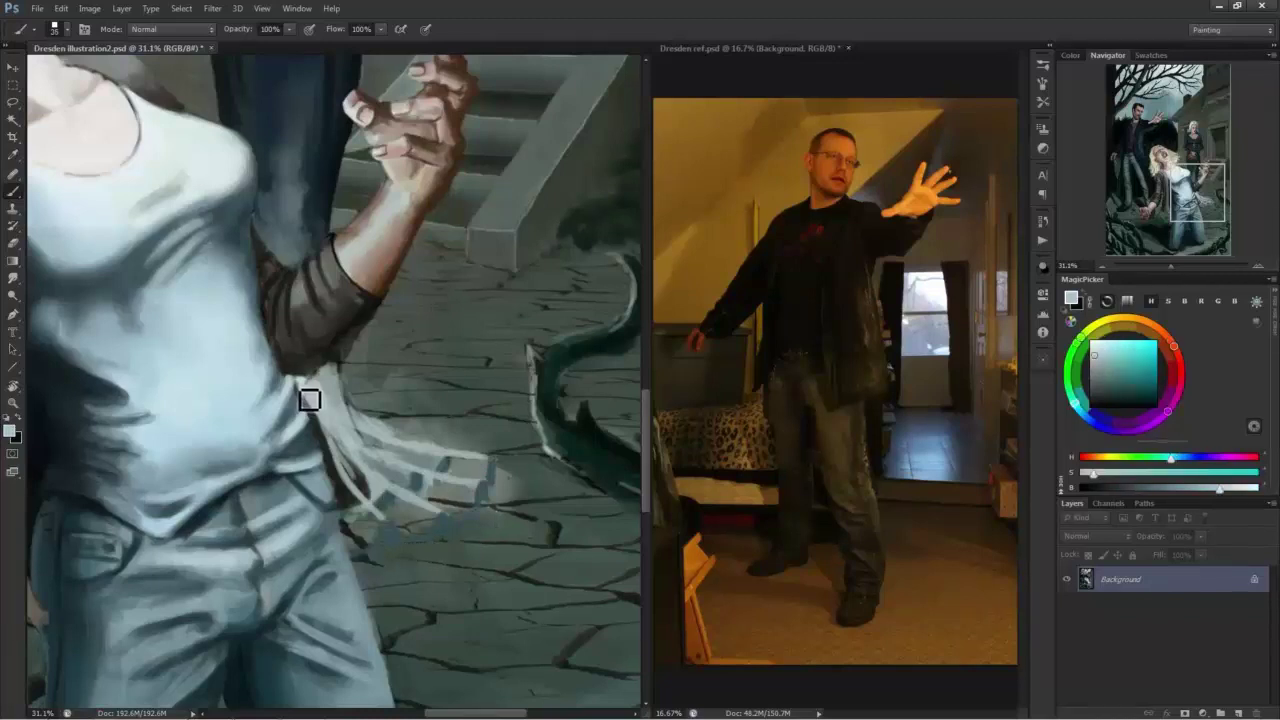
pyautogui.moveTo(312, 427)
pyautogui.mouseDown()
pyautogui.moveTo(308, 400)
pyautogui.moveTo(326, 426)
pyautogui.mouseUp()
pyautogui.keyDown('alt'); pyautogui.click(308, 401); pyautogui.keyUp('alt')
pyautogui.keyDown('alt'); pyautogui.click(321, 430); pyautogui.keyUp('alt')
pyautogui.keyDown('alt'); pyautogui.click(315, 435); pyautogui.keyUp('alt')
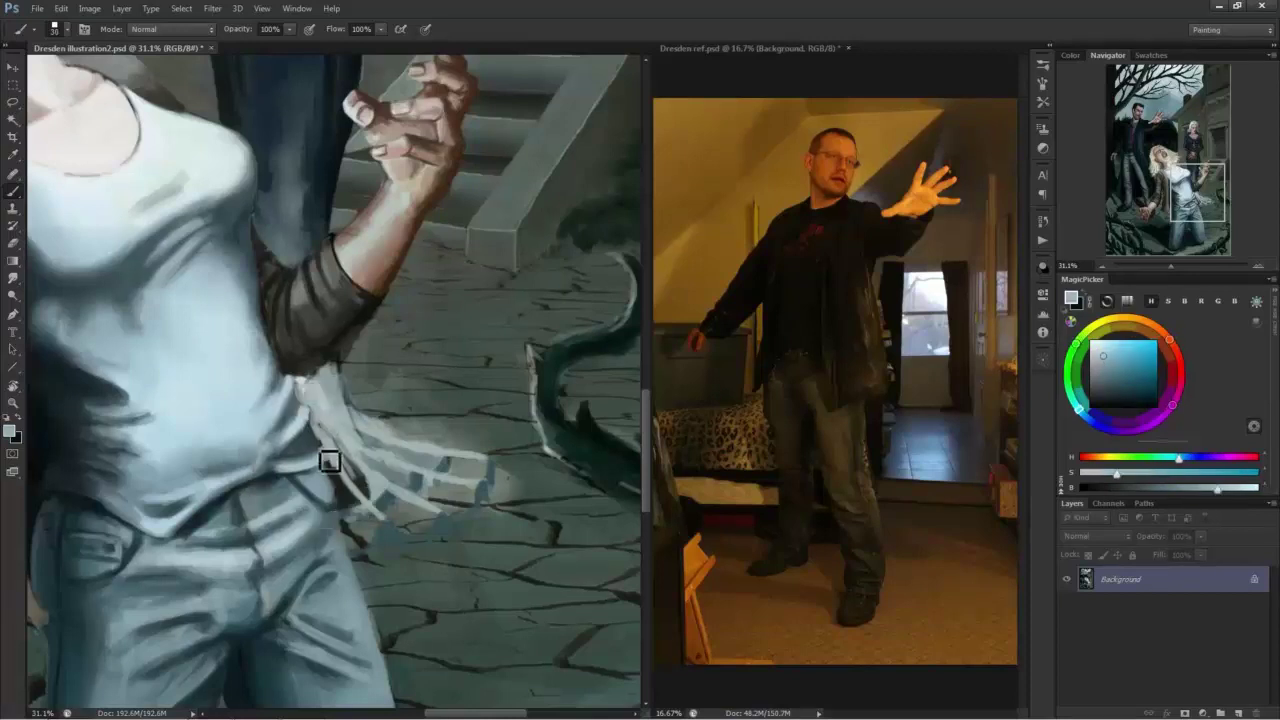
pyautogui.keyDown('alt'); pyautogui.click(350, 451); pyautogui.keyUp('alt')
pyautogui.press(']')
pyautogui.moveTo(412, 494); pyautogui.dragTo(464, 515)
# Shade the lower folds and edge of the loose cloth using tones sampled from the cloth and the ground.
pyautogui.keyDown('alt'); pyautogui.click(477, 483); pyautogui.keyUp('alt')
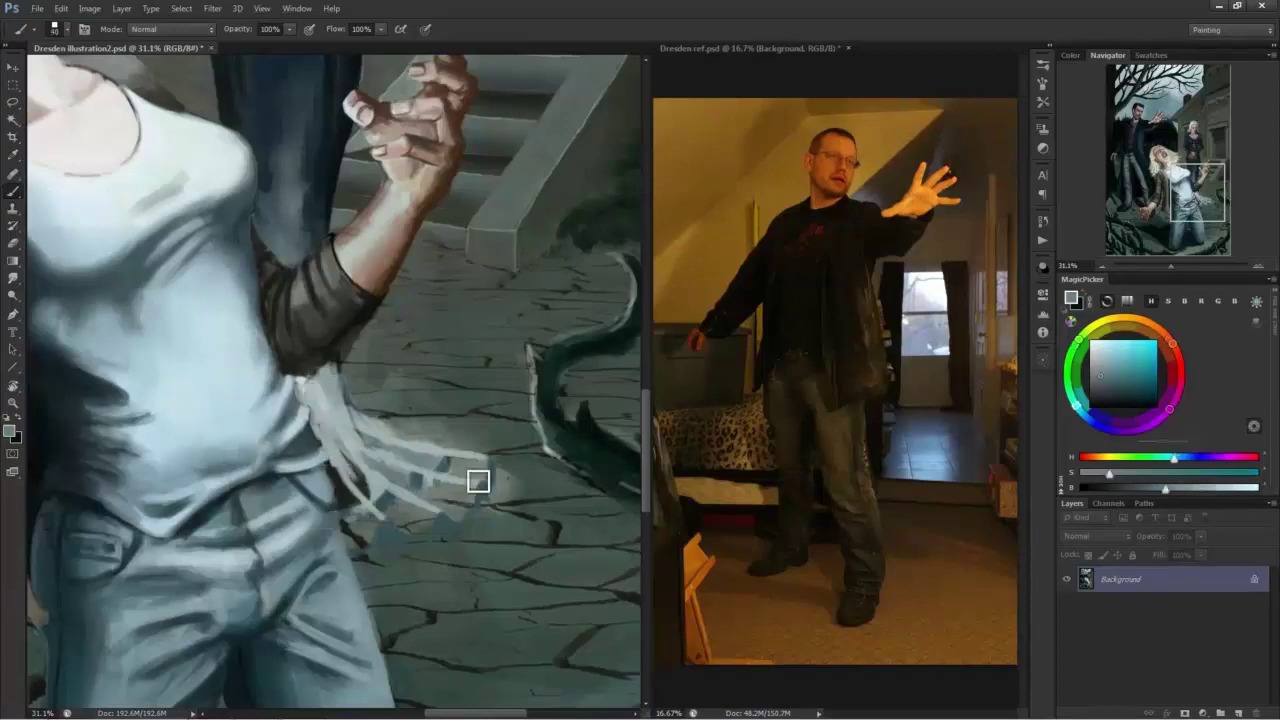
pyautogui.moveTo(380, 522)
pyautogui.mouseDown()
pyautogui.moveTo(428, 532)
pyautogui.moveTo(352, 477)
pyautogui.moveTo(357, 537)
pyautogui.moveTo(348, 523)
pyautogui.mouseUp()
pyautogui.keyDown('alt'); pyautogui.click(348, 540); pyautogui.keyUp('alt')
pyautogui.press('[')
pyautogui.keyDown('alt'); pyautogui.click(339, 474); pyautogui.keyUp('alt')
pyautogui.moveTo(338, 476)
pyautogui.mouseDown()
pyautogui.moveTo(363, 510)
pyautogui.moveTo(433, 521)
pyautogui.moveTo(429, 484)
pyautogui.moveTo(474, 499)
pyautogui.moveTo(359, 435)
pyautogui.moveTo(499, 466)
pyautogui.moveTo(471, 513)
pyautogui.moveTo(403, 487)
pyautogui.moveTo(457, 501)
pyautogui.moveTo(408, 514)
pyautogui.moveTo(338, 490)
pyautogui.moveTo(371, 543)
pyautogui.moveTo(359, 523)
pyautogui.moveTo(333, 531)
pyautogui.moveTo(375, 576)
pyautogui.moveTo(397, 531)
pyautogui.mouseUp()
# Refine the loose cloth's hem and the shirt edge at the hip with a smaller brush and locally sampled colours.
pyautogui.keyDown('alt'); pyautogui.click(498, 467); pyautogui.keyUp('alt')
pyautogui.keyDown('alt'); pyautogui.click(440, 502); pyautogui.keyUp('alt')
pyautogui.keyDown('alt'); pyautogui.click(368, 510); pyautogui.keyUp('alt')
pyautogui.keyDown('alt'); pyautogui.click(271, 496); pyautogui.keyUp('alt')
pyautogui.press('[')
pyautogui.press('[')
pyautogui.keyDown('alt'); pyautogui.click(385, 534); pyautogui.keyUp('alt')
pyautogui.keyDown('alt'); pyautogui.click(412, 525); pyautogui.keyUp('alt')
pyautogui.moveTo(303, 469); pyautogui.dragTo(360, 478)
pyautogui.keyDown('alt'); pyautogui.click(267, 475); pyautogui.keyUp('alt')
# Repaint the ground between and around the fingers of the woman's lowered hand with sampled stone tones.
pyautogui.keyDown('alt'); pyautogui.click(188, 624); pyautogui.keyUp('alt')
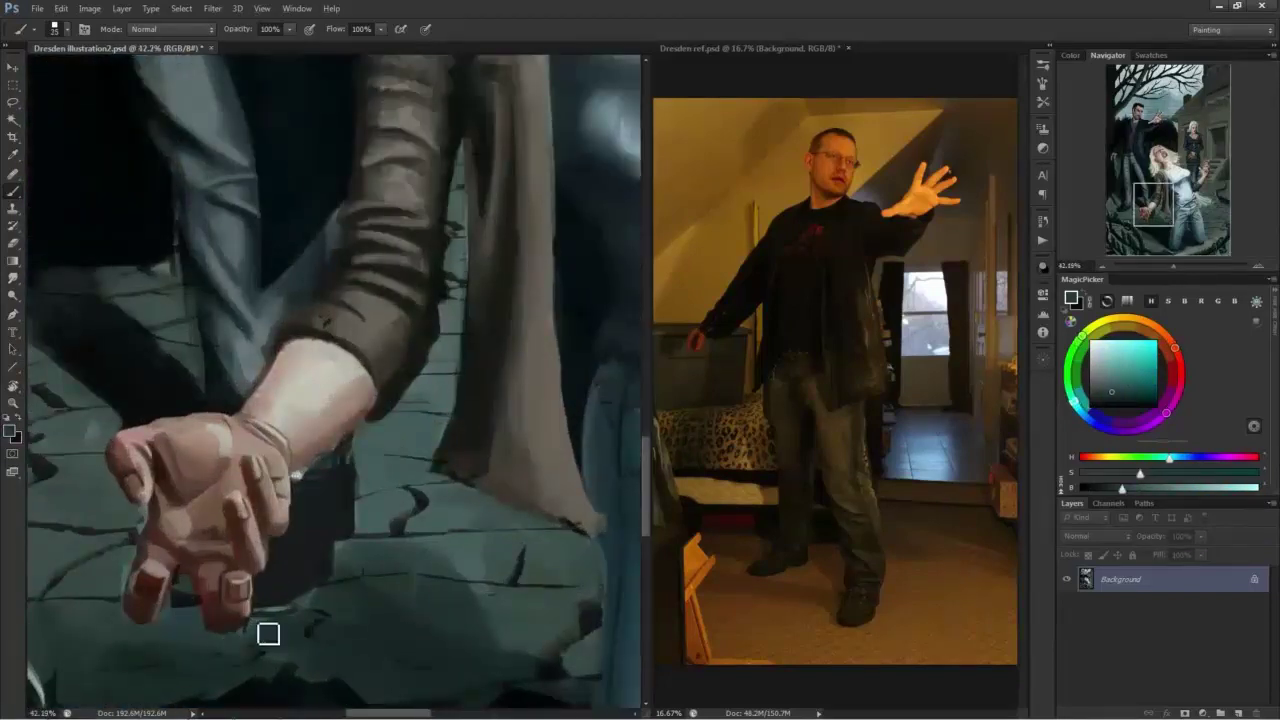
pyautogui.keyDown('alt'); pyautogui.click(170, 615); pyautogui.keyUp('alt')
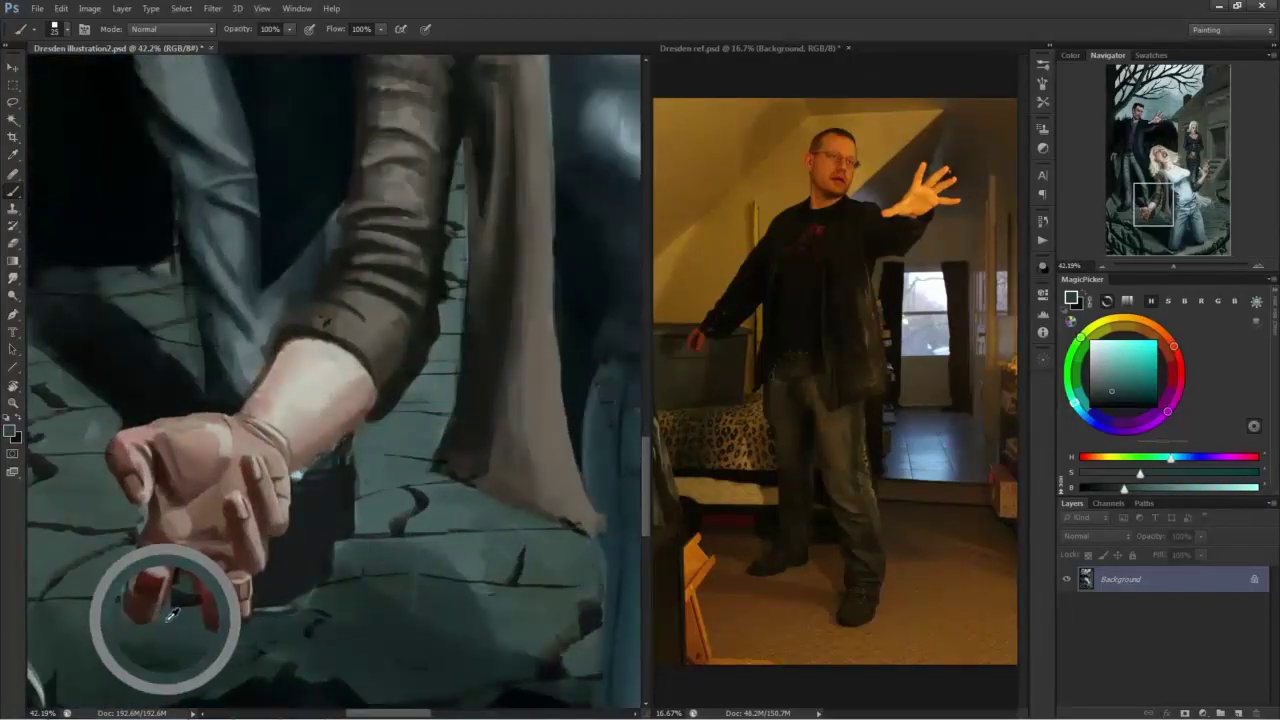
pyautogui.moveTo(195, 600); pyautogui.dragTo(175, 619)
pyautogui.keyDown('alt'); pyautogui.click(131, 555); pyautogui.keyUp('alt')
pyautogui.moveTo(132, 578); pyautogui.dragTo(133, 569)
pyautogui.keyDown('alt'); pyautogui.click(139, 530); pyautogui.keyUp('alt')
pyautogui.keyDown('alt'); pyautogui.click(137, 517); pyautogui.keyUp('alt')
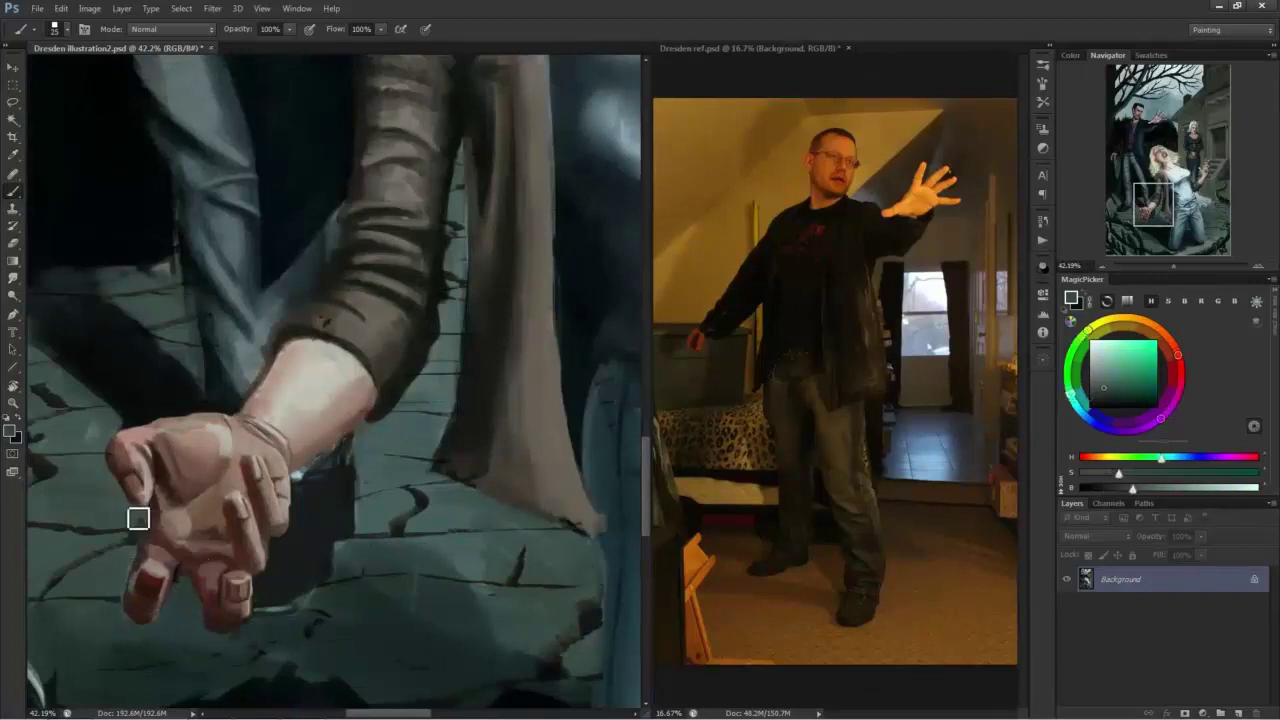
pyautogui.keyDown('alt'); pyautogui.click(197, 587); pyautogui.keyUp('alt')
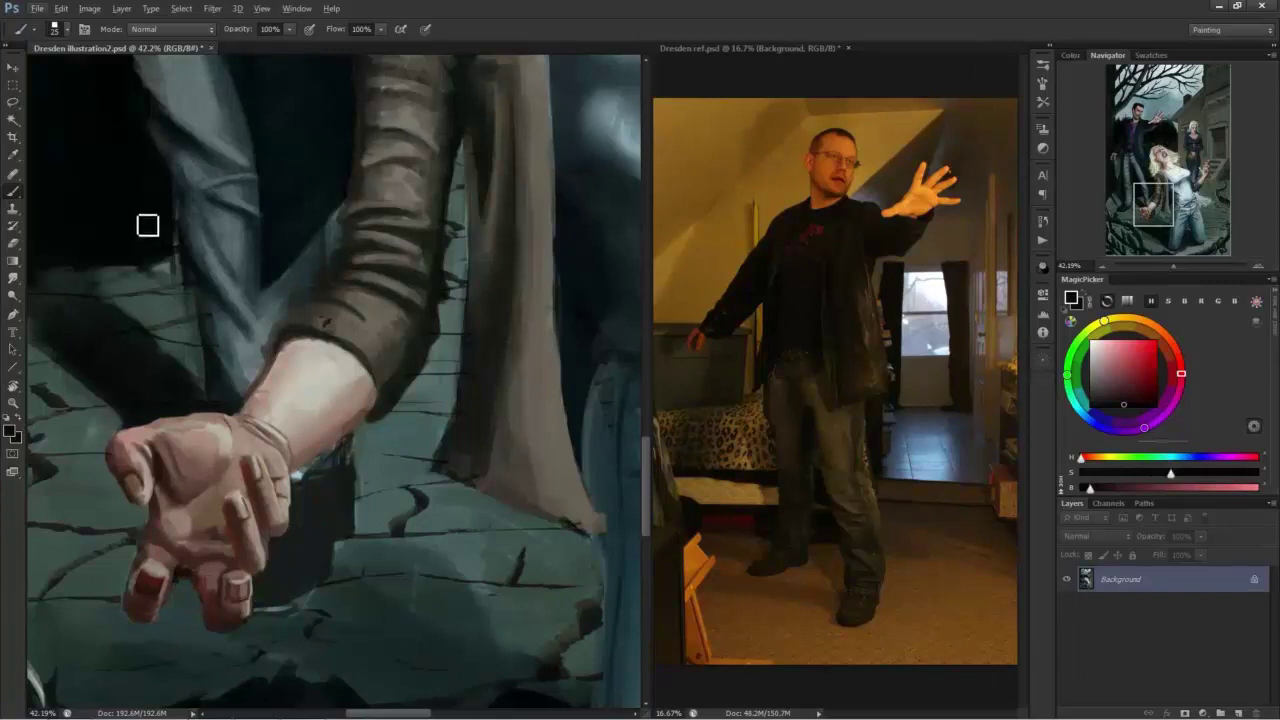
# Clean up the edges of the dark shape behind the woman's hand with a smaller brush and sampled dark and stone tones.
pyautogui.keyDown('alt'); pyautogui.click(146, 225); pyautogui.keyUp('alt')
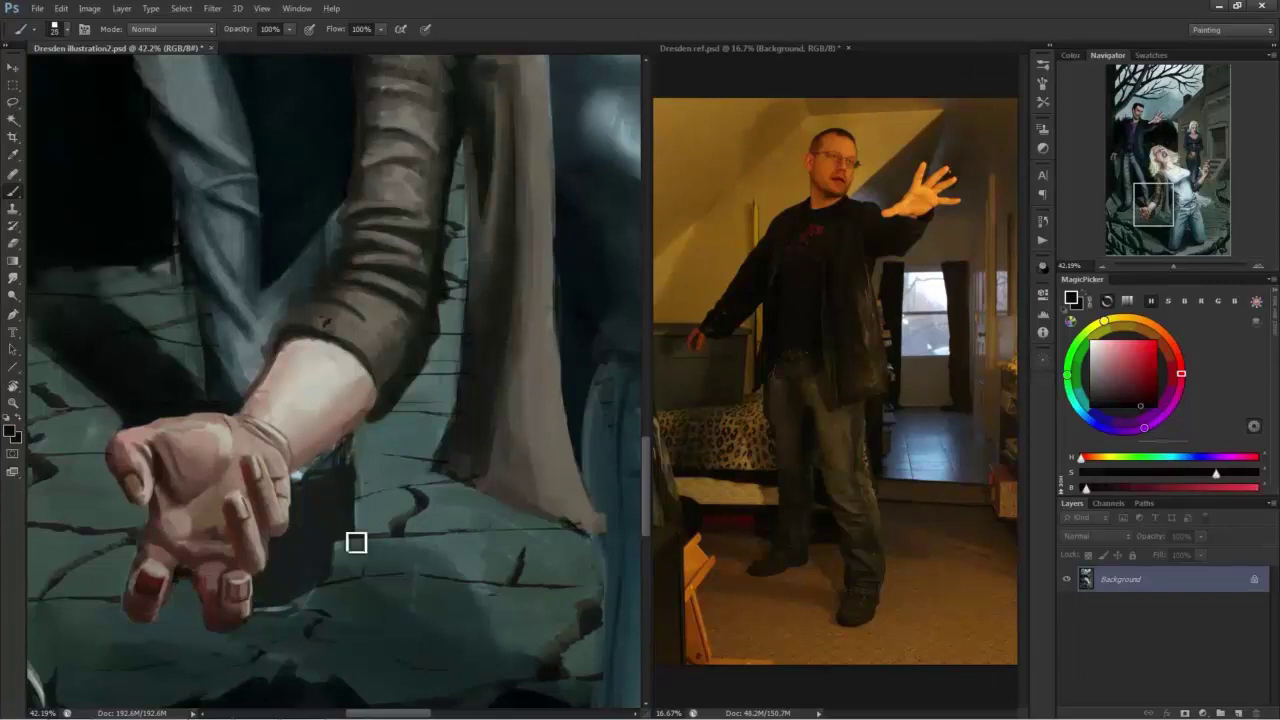
pyautogui.keyDown('alt'); pyautogui.click(288, 617); pyautogui.keyUp('alt')
pyautogui.keyDown('alt'); pyautogui.click(350, 557); pyautogui.keyUp('alt')
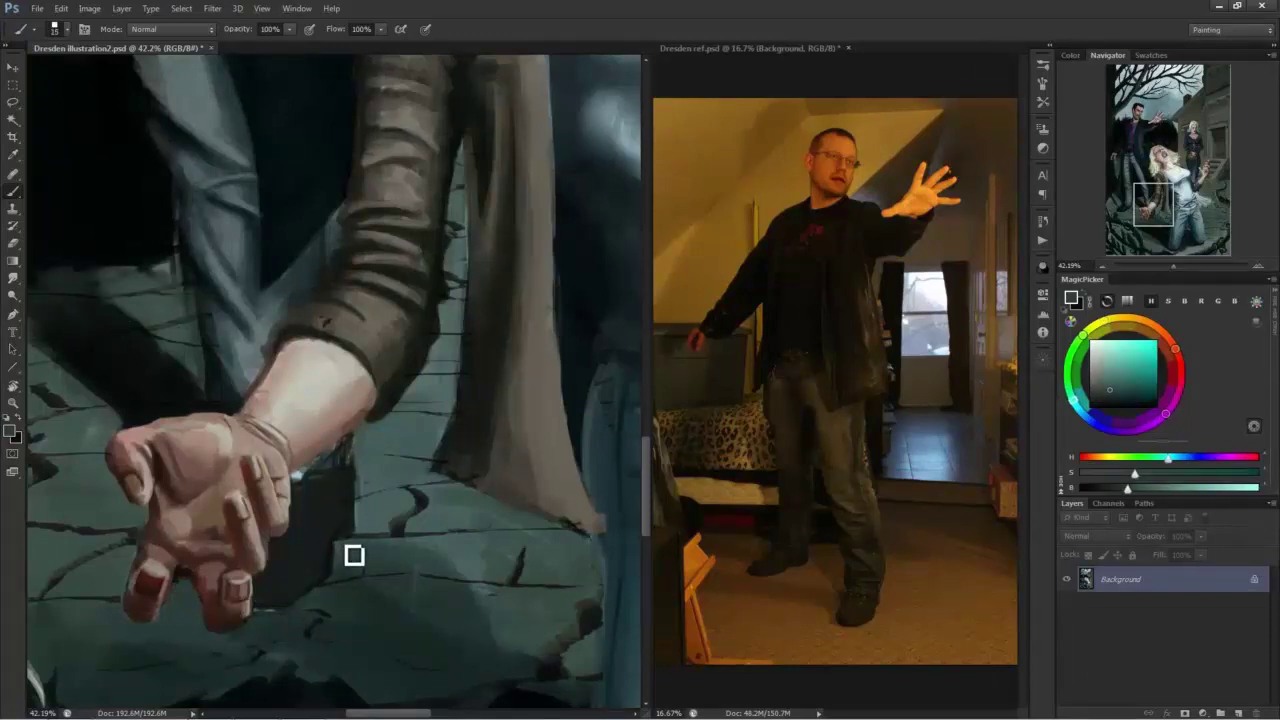
pyautogui.keyDown('alt'); pyautogui.click(269, 363); pyautogui.keyUp('alt')
pyautogui.press('[')
pyautogui.press('[')
pyautogui.moveTo(333, 559)
pyautogui.mouseDown()
pyautogui.moveTo(317, 594)
pyautogui.moveTo(290, 608)
pyautogui.mouseUp()
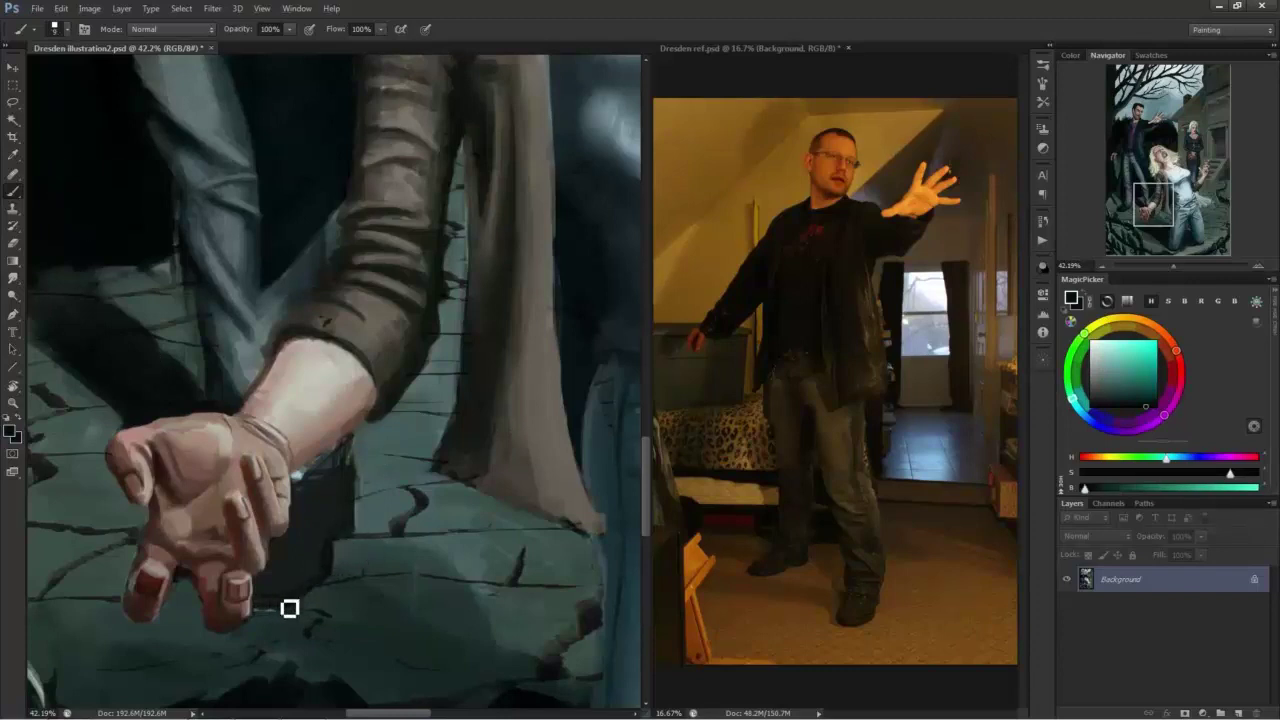
pyautogui.keyDown('alt'); pyautogui.click(366, 533); pyautogui.keyUp('alt')
pyautogui.keyDown('alt'); pyautogui.click(349, 531); pyautogui.keyUp('alt')
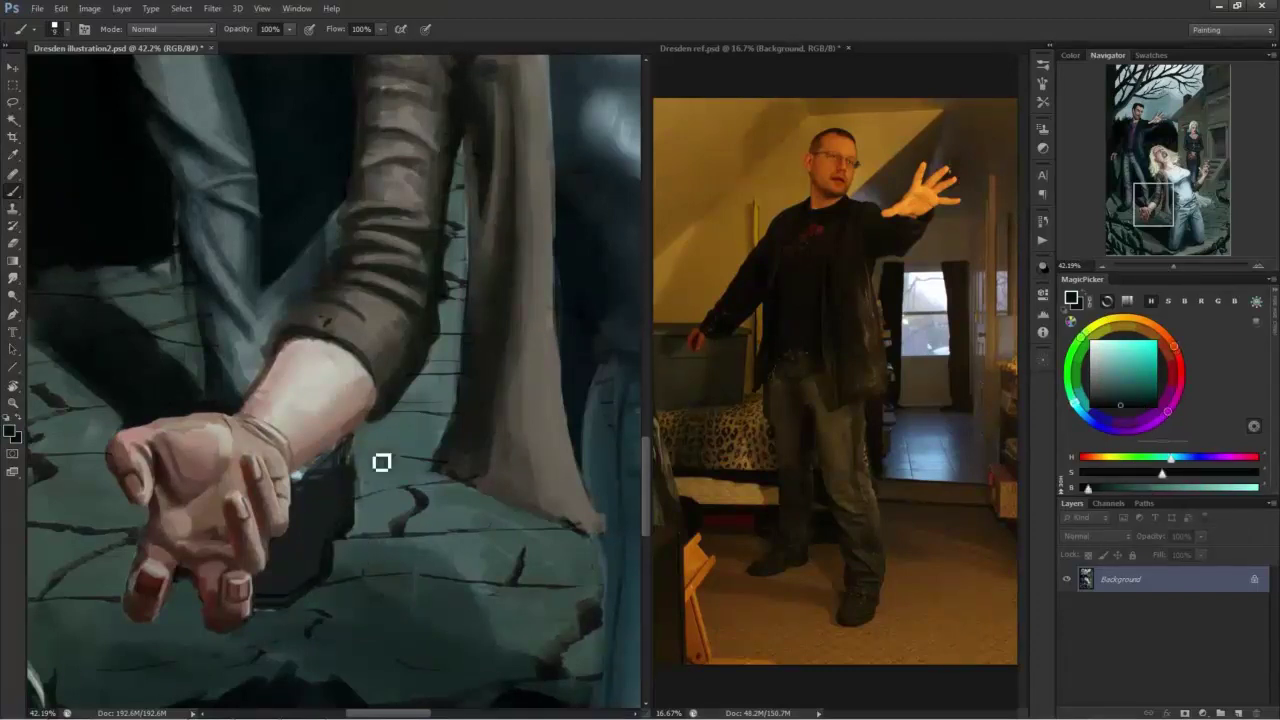
# Clean up the underside of the man's front shoe and the stone beside it with sampled dark and ground tones.
pyautogui.moveTo(146, 515); pyautogui.dragTo(414, 538)
pyautogui.keyDown('alt'); pyautogui.click(209, 496); pyautogui.keyUp('alt')
pyautogui.press(']')
pyautogui.press(']')
pyautogui.press(']')
pyautogui.press(']')
pyautogui.press(']')
pyautogui.keyDown('alt'); pyautogui.click(155, 522); pyautogui.keyUp('alt')
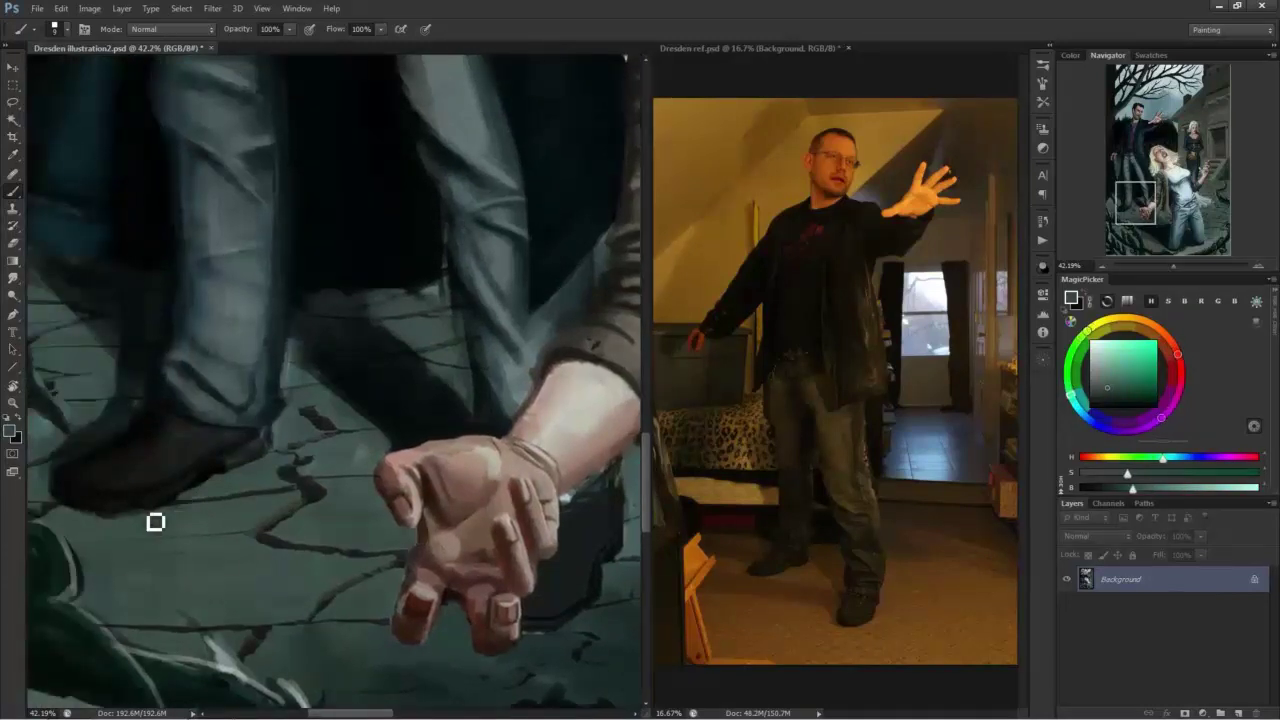
pyautogui.keyDown('alt'); pyautogui.click(170, 469); pyautogui.keyUp('alt')
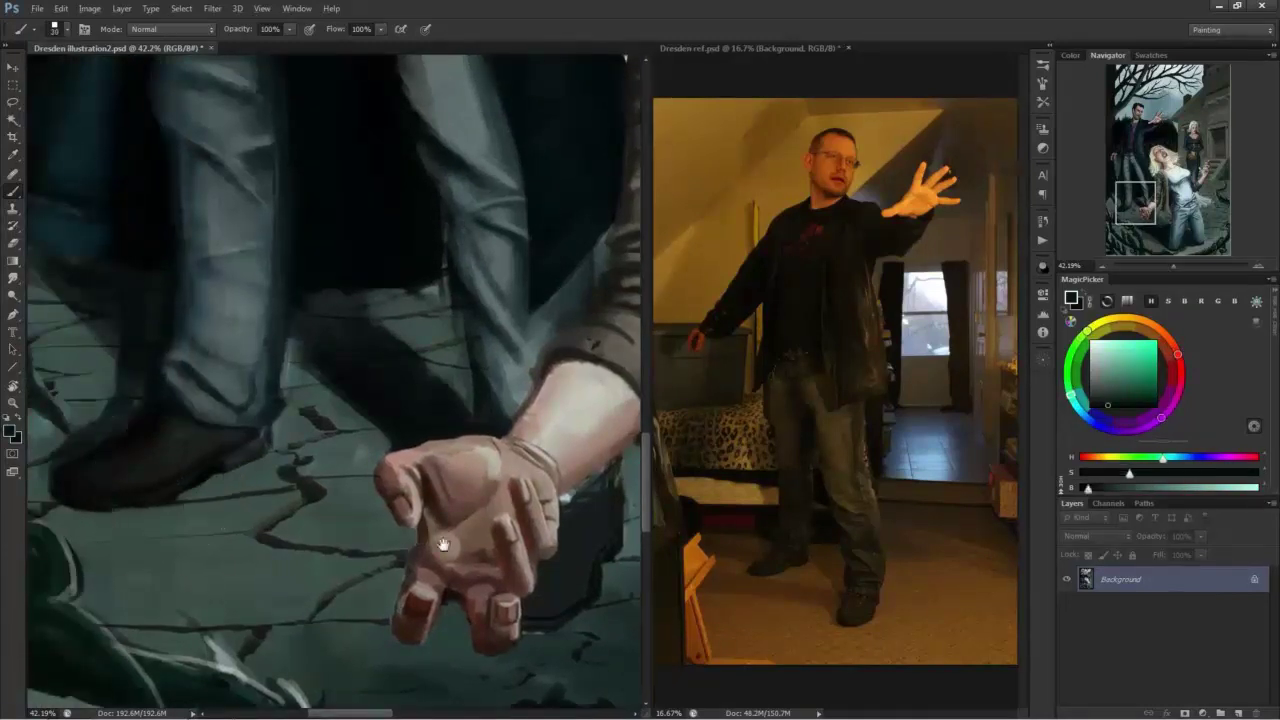
# Reshape the man's rear shoe behind the woman's hand with a larger brush and locally sampled dark tones.
pyautogui.moveTo(443, 544); pyautogui.dragTo(393, 554)
pyautogui.keyDown('alt'); pyautogui.click(504, 589); pyautogui.keyUp('alt')
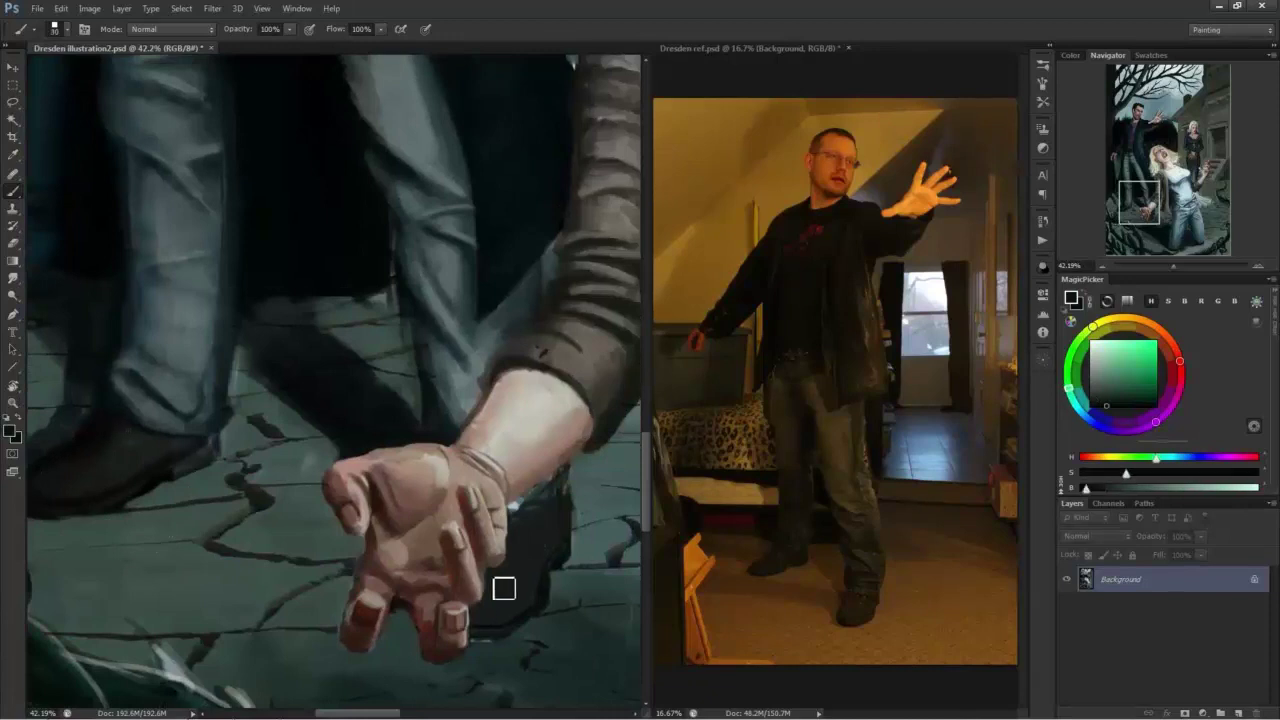
pyautogui.press(']')
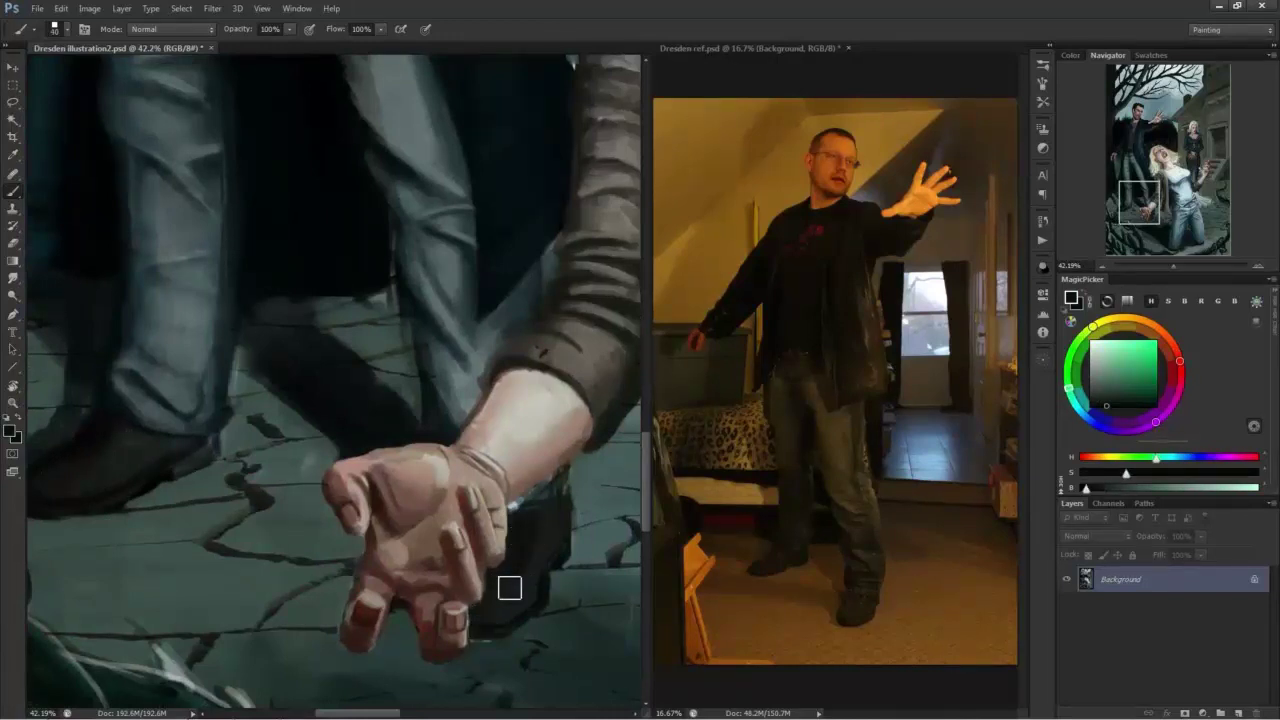
pyautogui.keyDown('alt'); pyautogui.click(326, 344); pyautogui.keyUp('alt')
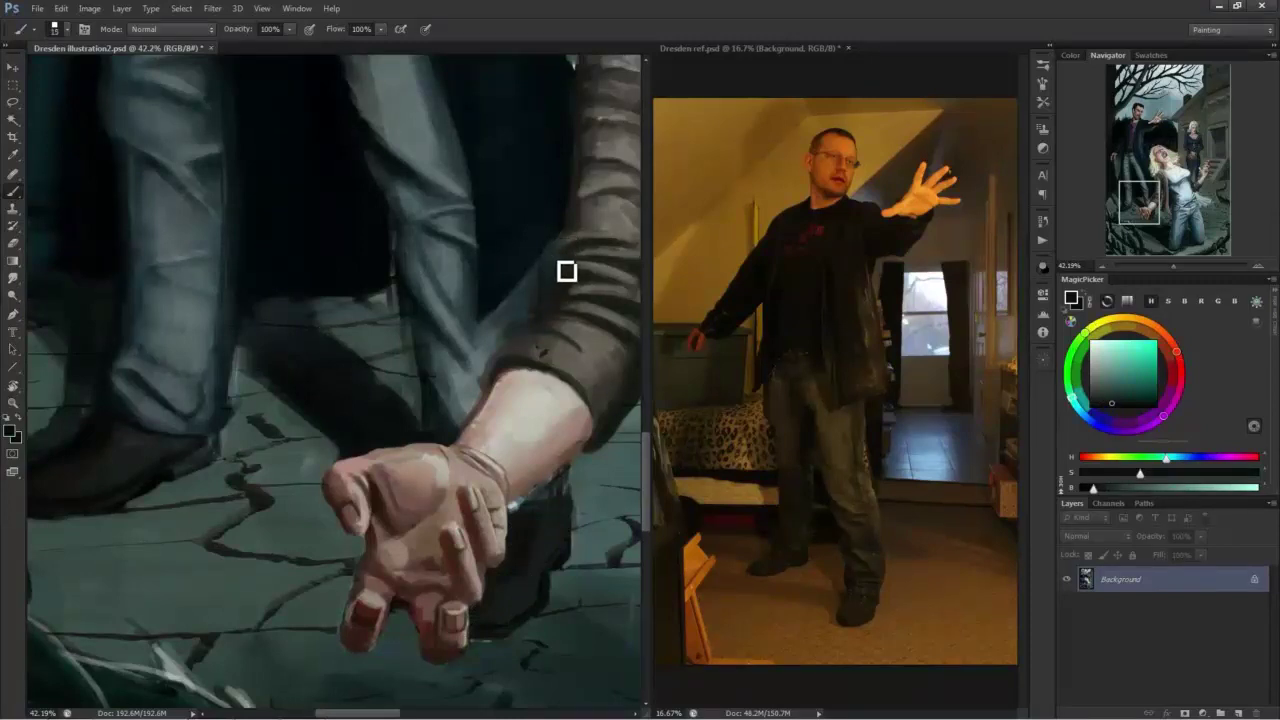
# Refine the edge of the woman's sleeve cuff at the wrist with sampled brown and skin tones.
pyautogui.keyDown('alt'); pyautogui.click(537, 337); pyautogui.keyUp('alt')
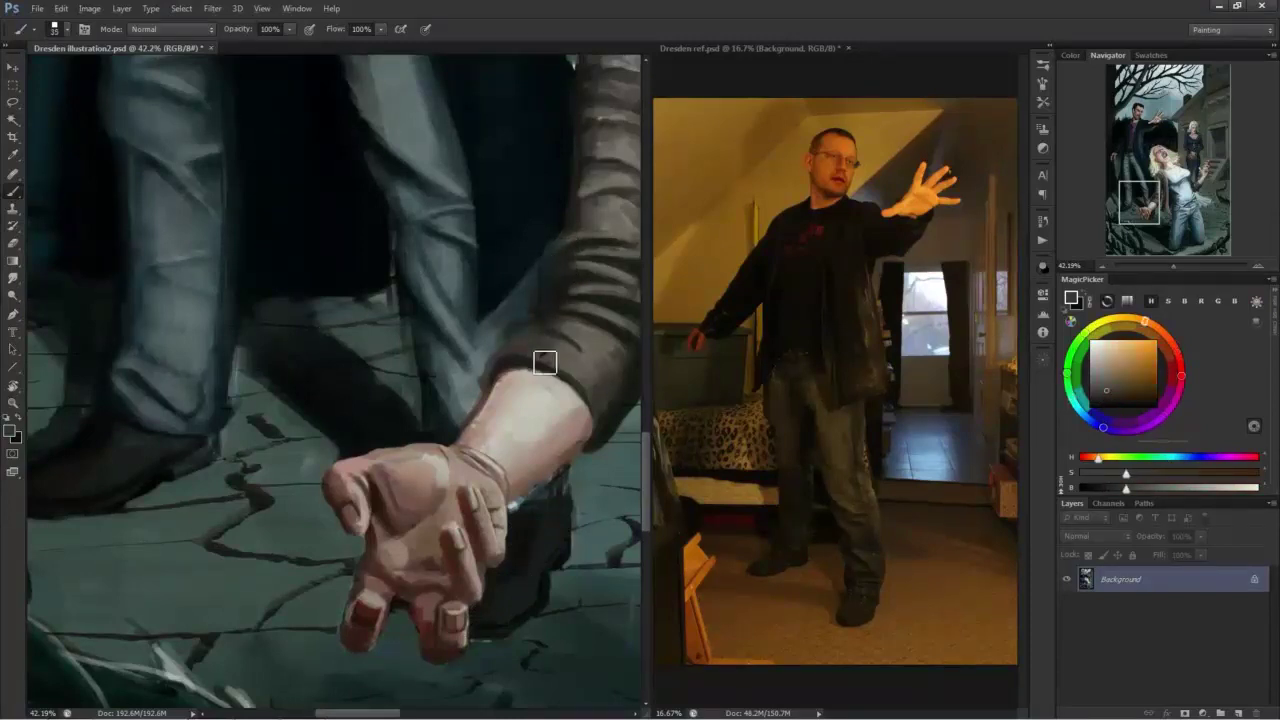
pyautogui.keyDown('alt'); pyautogui.click(540, 358); pyautogui.keyUp('alt')
pyautogui.keyDown('alt'); pyautogui.click(526, 366); pyautogui.keyUp('alt')
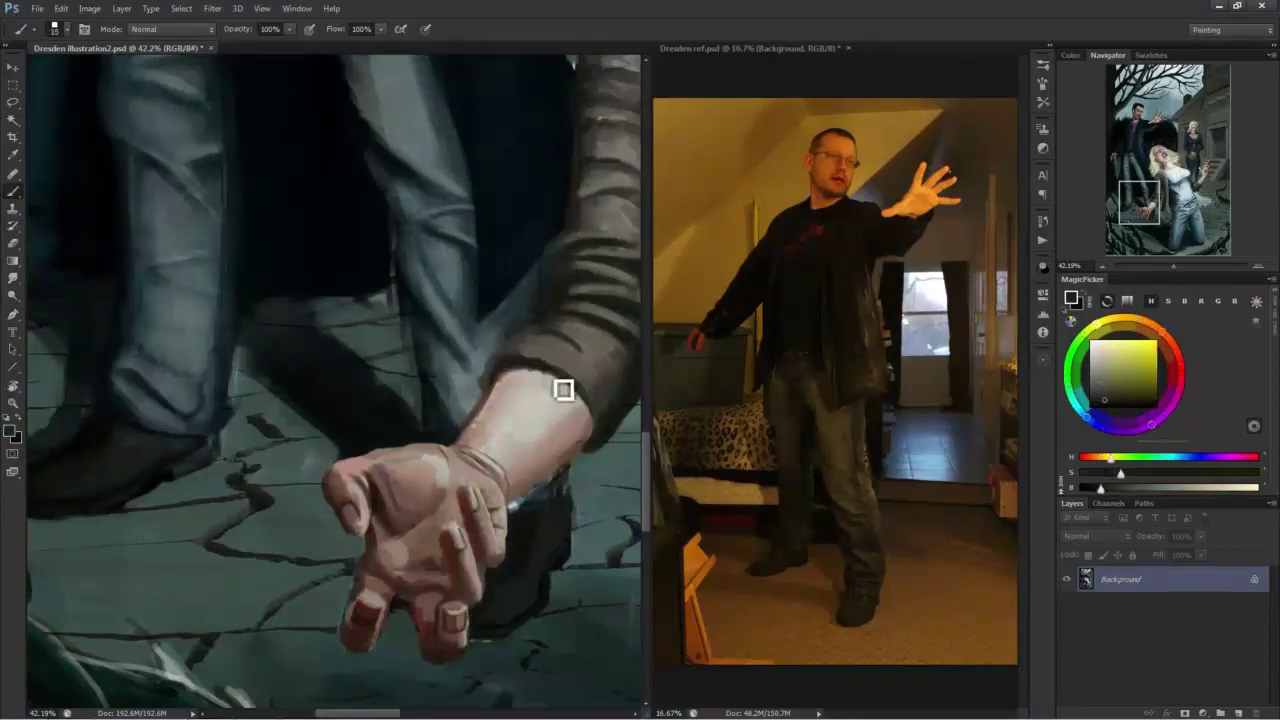
pyautogui.keyDown('alt'); pyautogui.click(523, 380); pyautogui.keyUp('alt')
# Paint over the stray marks between the woman's wrist and the man's rear shoe with sampled dark and nearby tones.
pyautogui.keyDown('alt'); pyautogui.click(118, 446); pyautogui.keyUp('alt')
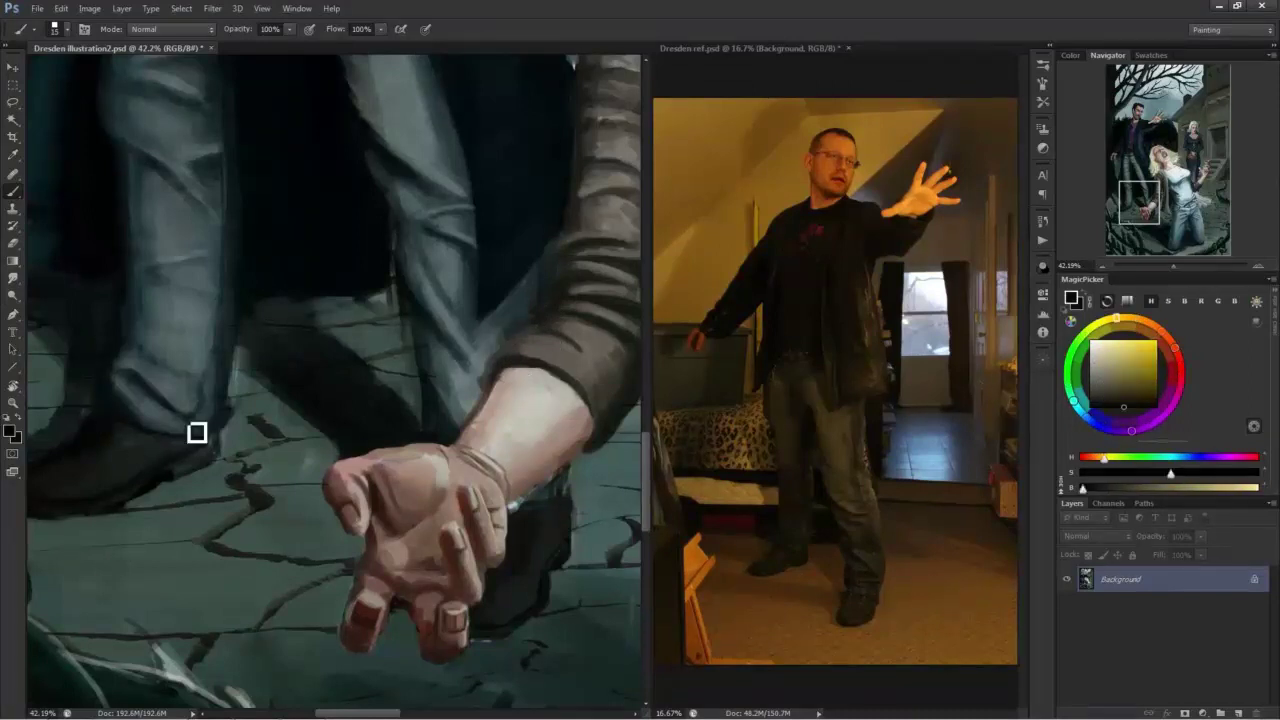
pyautogui.press(']')
pyautogui.moveTo(527, 508)
pyautogui.mouseDown()
pyautogui.moveTo(515, 623)
pyautogui.moveTo(574, 509)
pyautogui.moveTo(547, 512)
pyautogui.moveTo(571, 480)
pyautogui.moveTo(556, 495)
pyautogui.mouseUp()
pyautogui.keyDown('alt'); pyautogui.click(545, 490); pyautogui.keyUp('alt')
pyautogui.keyDown('alt'); pyautogui.click(538, 382); pyautogui.keyUp('alt')
pyautogui.press('[')
pyautogui.keyDown('alt'); pyautogui.click(523, 506); pyautogui.keyUp('alt')
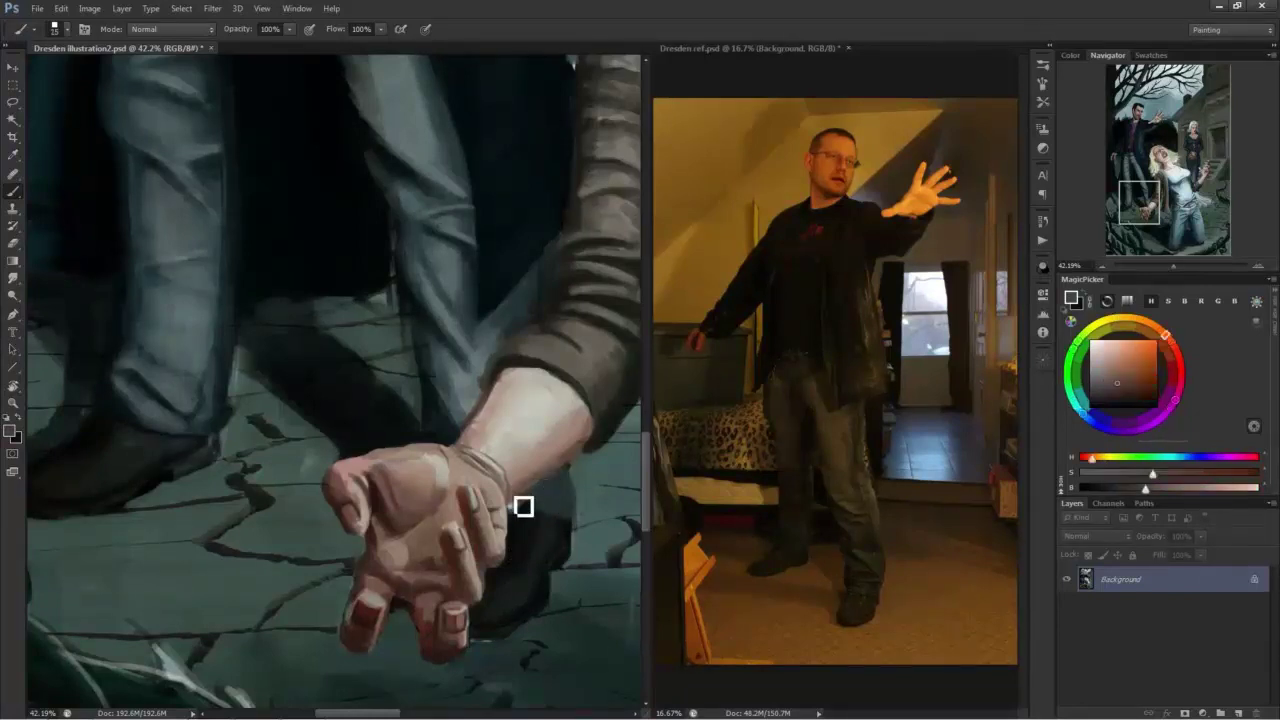
# Paint the man's trouser hem above the rear shoe, beneath the woman's wrist, with blue-grey tones sampled from the jeans.
pyautogui.keyDown('alt'); pyautogui.click(478, 372); pyautogui.keyUp('alt')
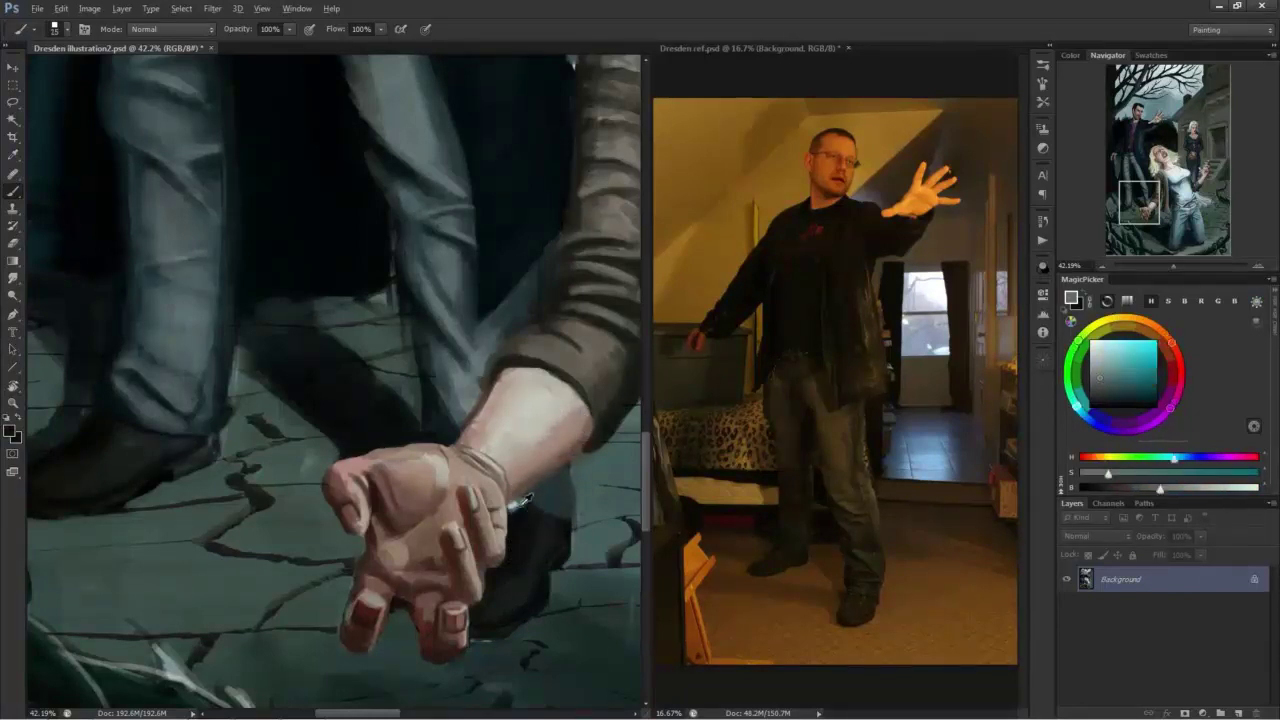
pyautogui.keyDown('alt'); pyautogui.click(476, 395); pyautogui.keyUp('alt')
pyautogui.moveTo(474, 398); pyautogui.dragTo(471, 403)
pyautogui.keyDown('alt'); pyautogui.click(552, 495); pyautogui.keyUp('alt')
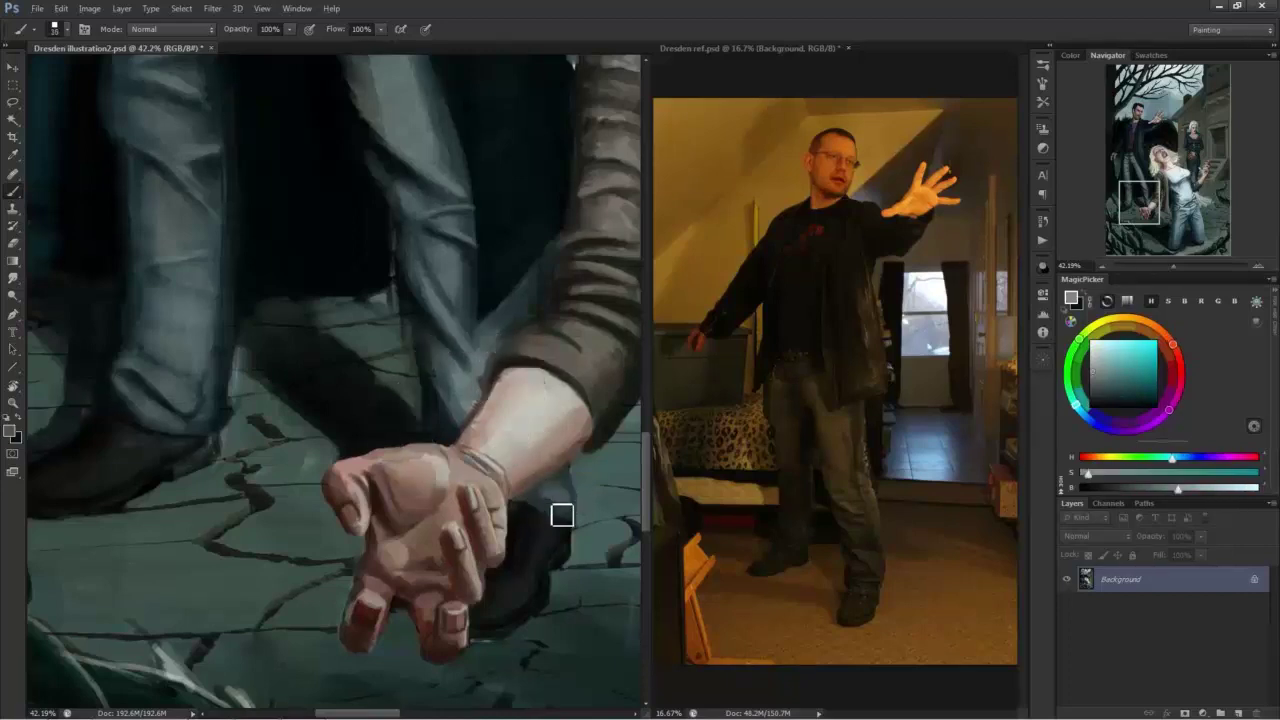
pyautogui.moveTo(563, 514)
pyautogui.mouseDown()
pyautogui.moveTo(551, 494)
pyautogui.moveTo(573, 520)
pyautogui.mouseUp()
pyautogui.keyDown('alt'); pyautogui.click(574, 494); pyautogui.keyUp('alt')
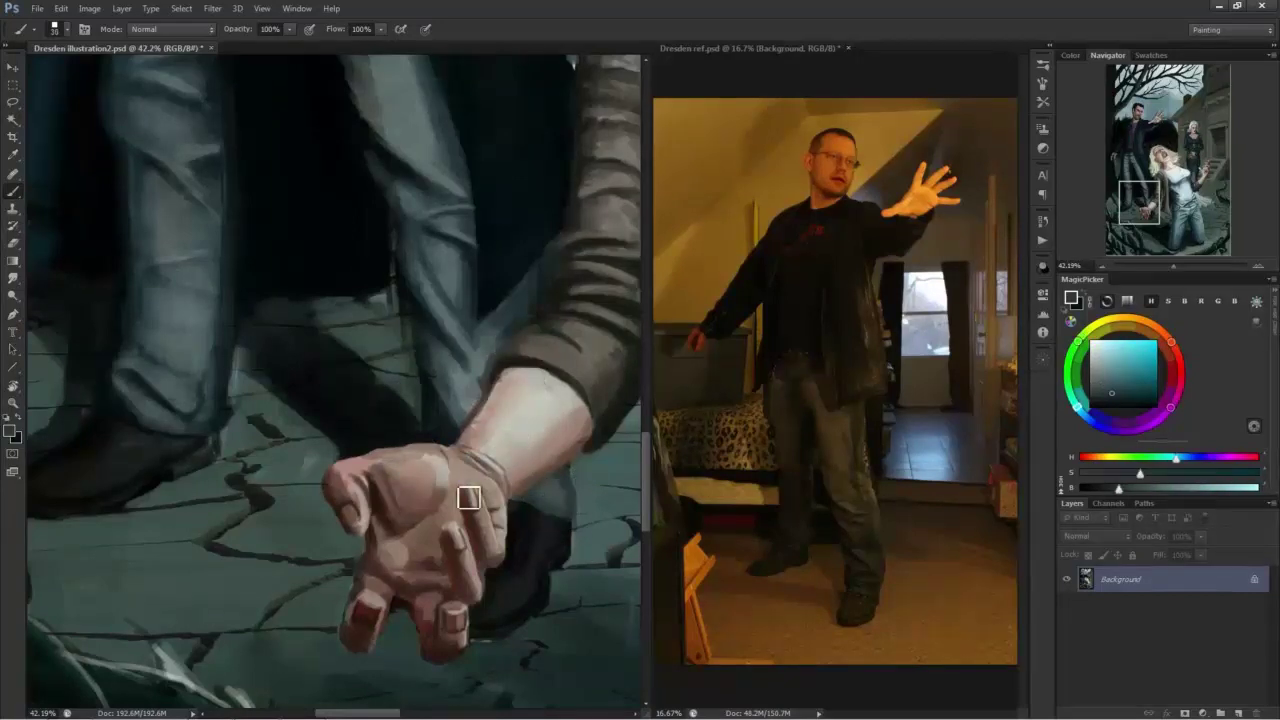
# Tidy the edges of the man's trouser legs against the dark coat with sampled near-black tones.
pyautogui.scroll(1, 469, 497)
pyautogui.keyDown('alt'); pyautogui.click(305, 118); pyautogui.keyUp('alt')
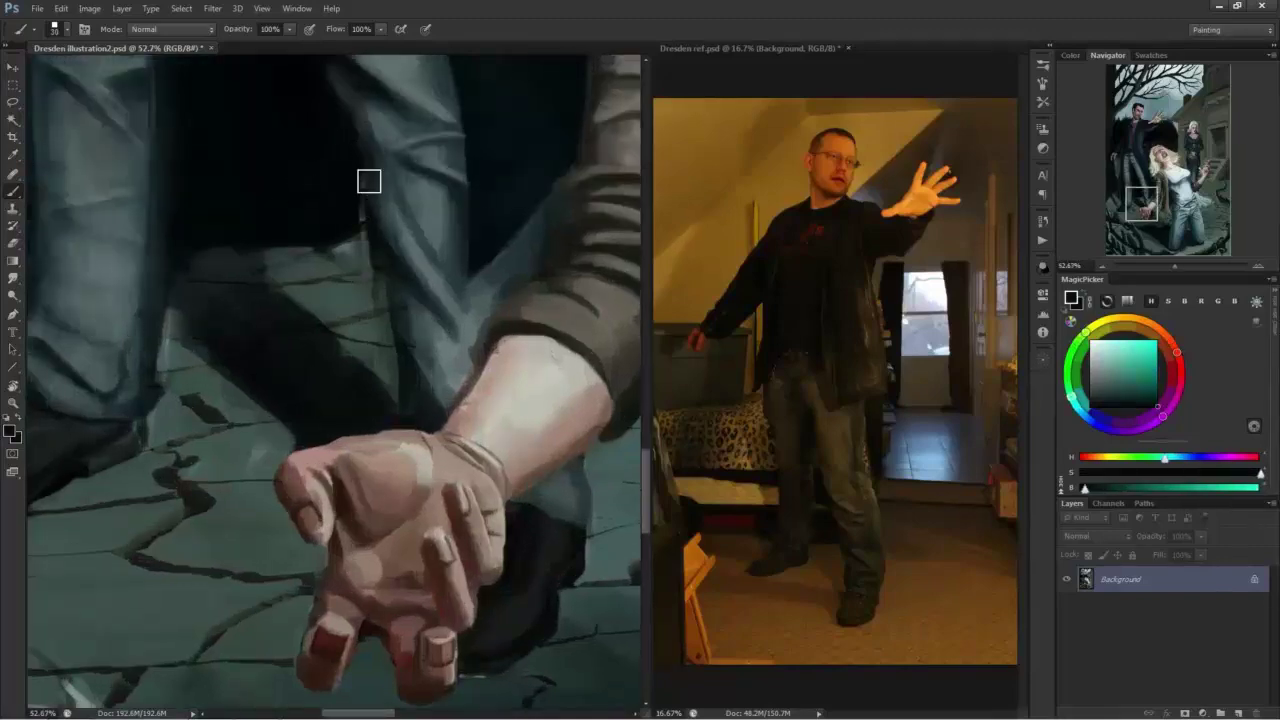
pyautogui.scroll(-1, 290, 358)
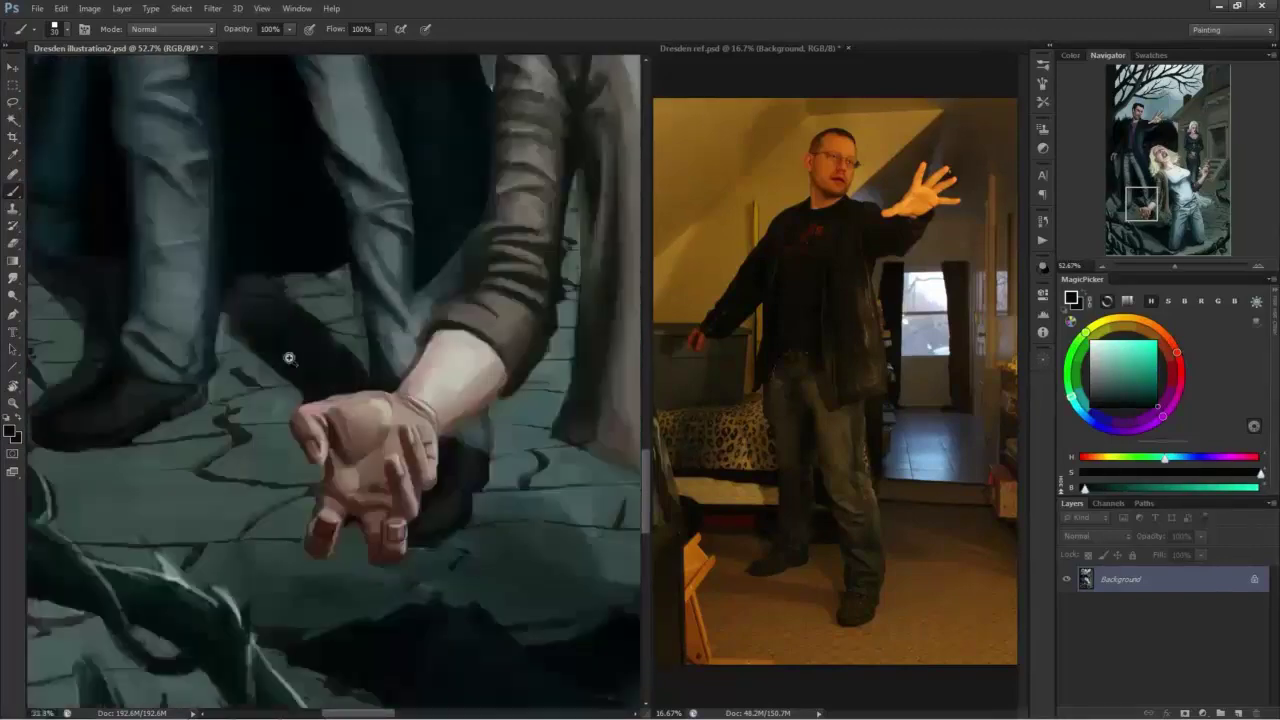
pyautogui.moveTo(299, 362); pyautogui.dragTo(203, 520)
pyautogui.keyDown('alt'); pyautogui.click(202, 514); pyautogui.keyUp('alt')
pyautogui.keyDown('alt'); pyautogui.click(299, 417); pyautogui.keyUp('alt')
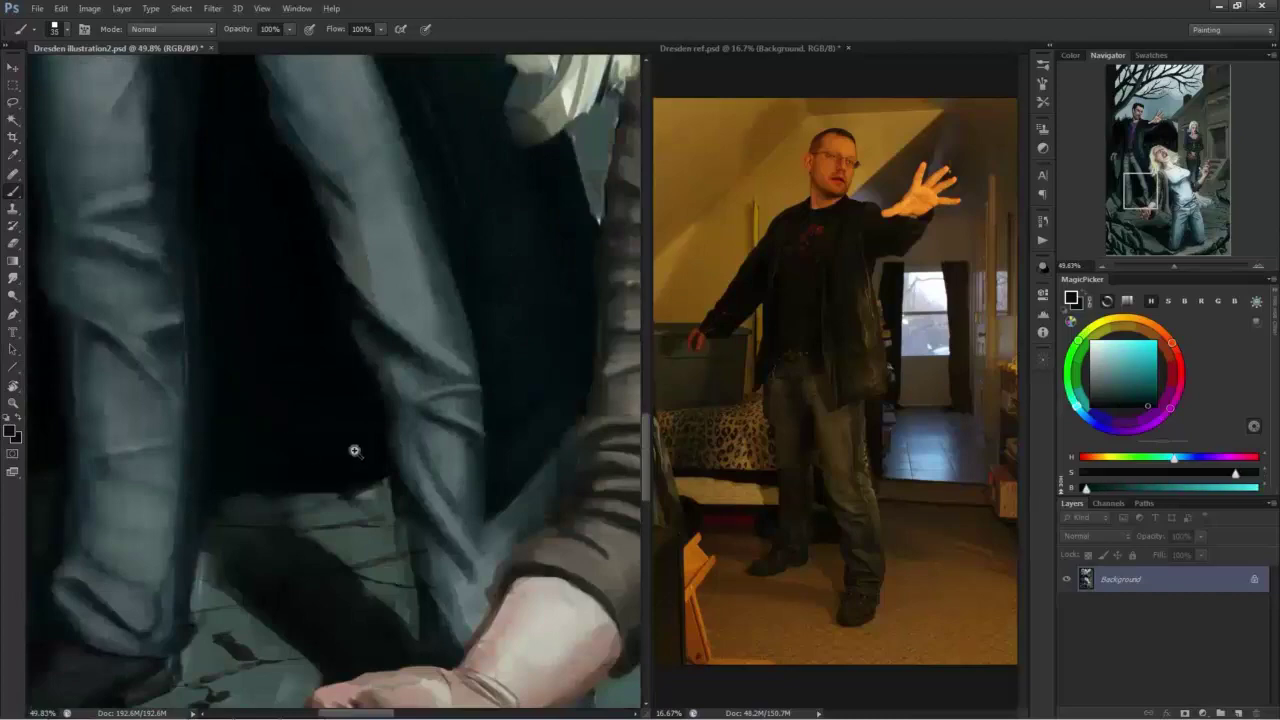
pyautogui.moveTo(354, 451)
pyautogui.mouseDown()
pyautogui.moveTo(332, 420)
pyautogui.moveTo(264, 444)
pyautogui.mouseUp()
# Create a new layer and paint a broad turquoise glow over the loose cloth and surrounding ground.
pyautogui.hotkey('ctrl', 'shift', 'n')
pyautogui.press('Return')
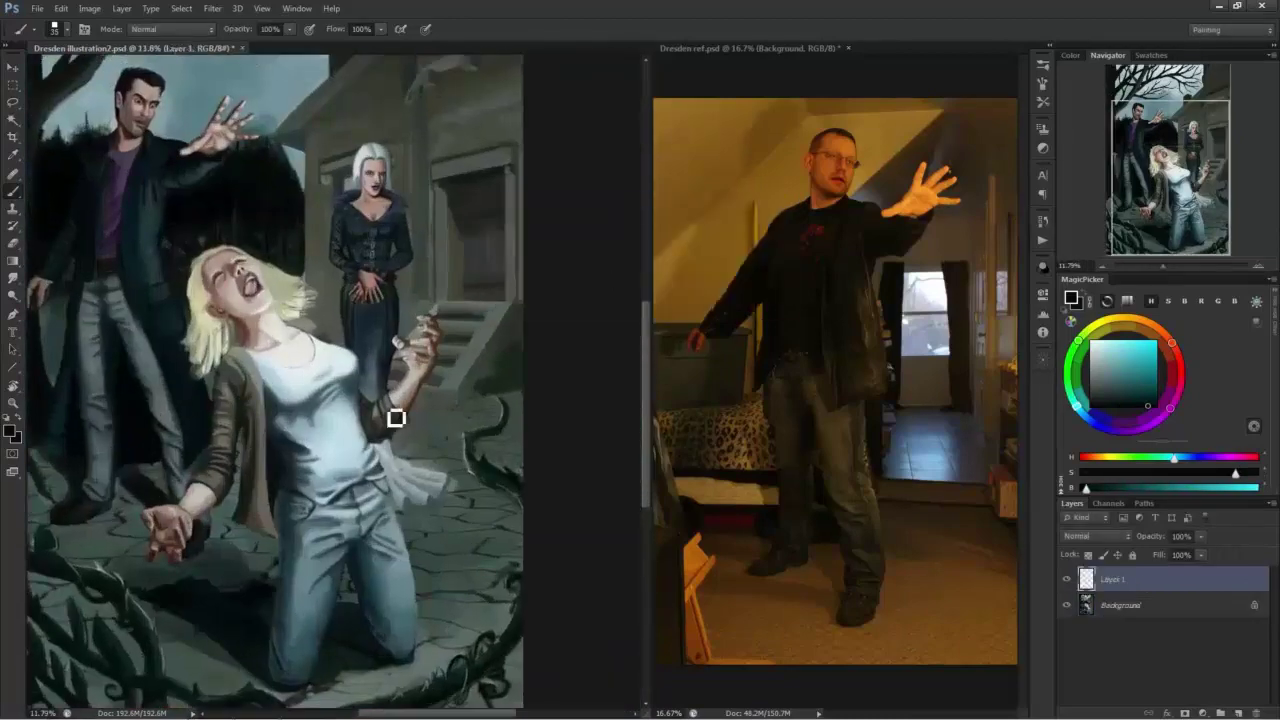
pyautogui.click(1141, 365)
pyautogui.moveTo(391, 397)
pyautogui.mouseDown()
pyautogui.moveTo(401, 480)
pyautogui.moveTo(445, 481)
pyautogui.moveTo(447, 498)
pyautogui.moveTo(405, 505)
pyautogui.moveTo(395, 463)
pyautogui.moveTo(446, 486)
pyautogui.moveTo(415, 469)
pyautogui.moveTo(442, 418)
pyautogui.moveTo(410, 463)
pyautogui.moveTo(448, 480)
pyautogui.moveTo(409, 457)
pyautogui.moveTo(451, 472)
pyautogui.moveTo(462, 437)
pyautogui.moveTo(455, 504)
pyautogui.moveTo(477, 497)
pyautogui.moveTo(435, 456)
pyautogui.mouseUp()
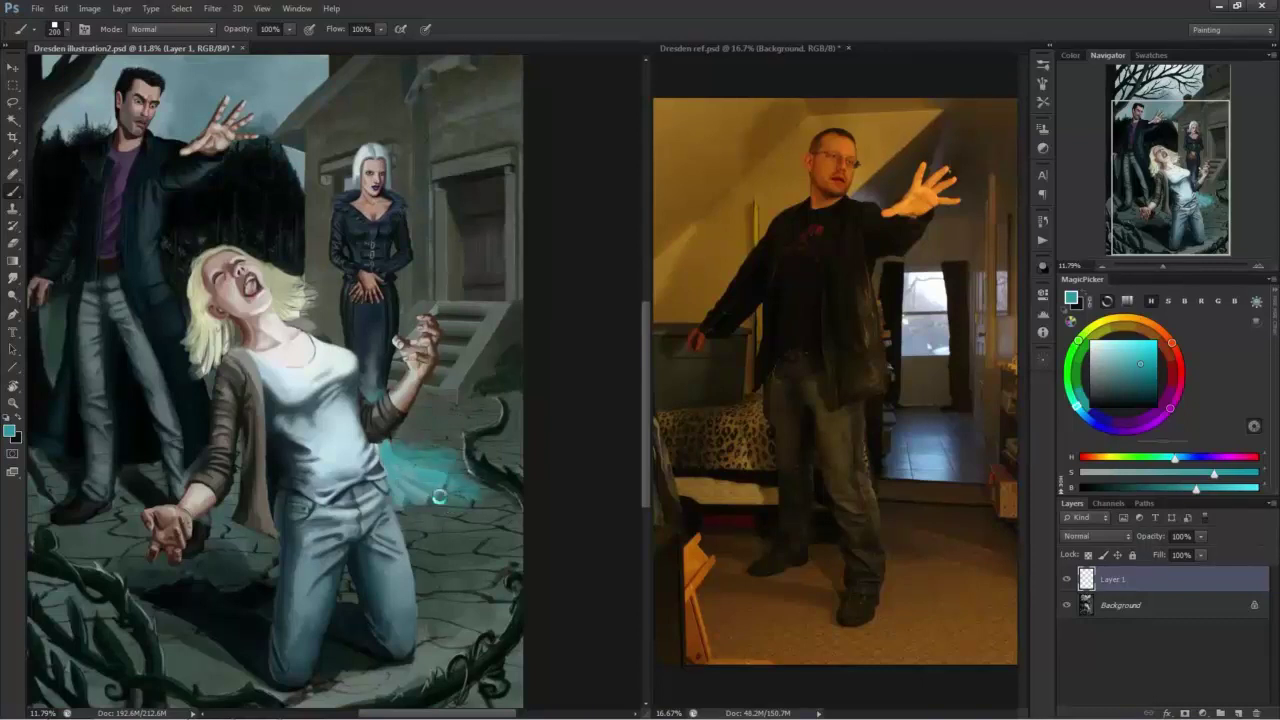
pyautogui.moveTo(448, 528)
pyautogui.mouseDown()
pyautogui.moveTo(416, 521)
pyautogui.moveTo(424, 543)
pyautogui.moveTo(410, 515)
pyautogui.moveTo(417, 540)
pyautogui.moveTo(408, 518)
pyautogui.moveTo(469, 505)
pyautogui.moveTo(477, 488)
pyautogui.moveTo(440, 451)
pyautogui.mouseUp()
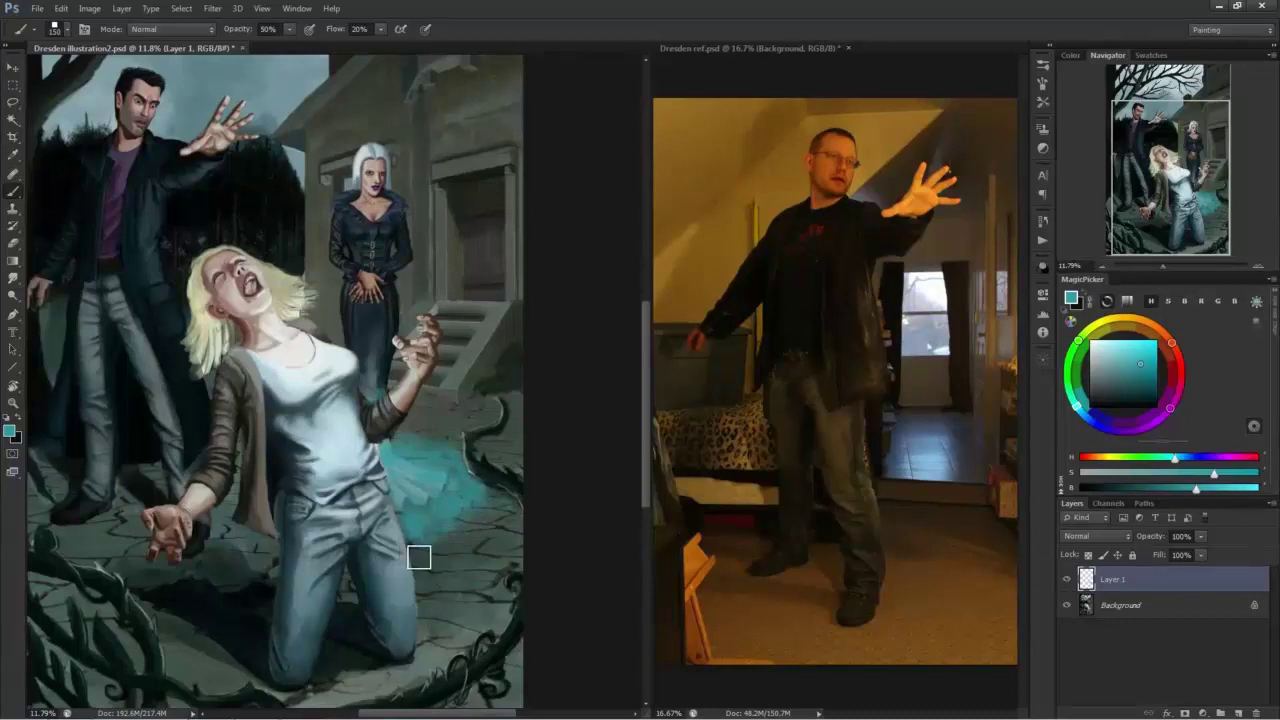
# Build up the glow around the cloth and beside the jeans with a smaller brush at 50% opacity and 20% flow.
pyautogui.press('[')
pyautogui.press('[')
pyautogui.press('[')
pyautogui.press('[')
pyautogui.moveTo(417, 540); pyautogui.dragTo(419, 517)
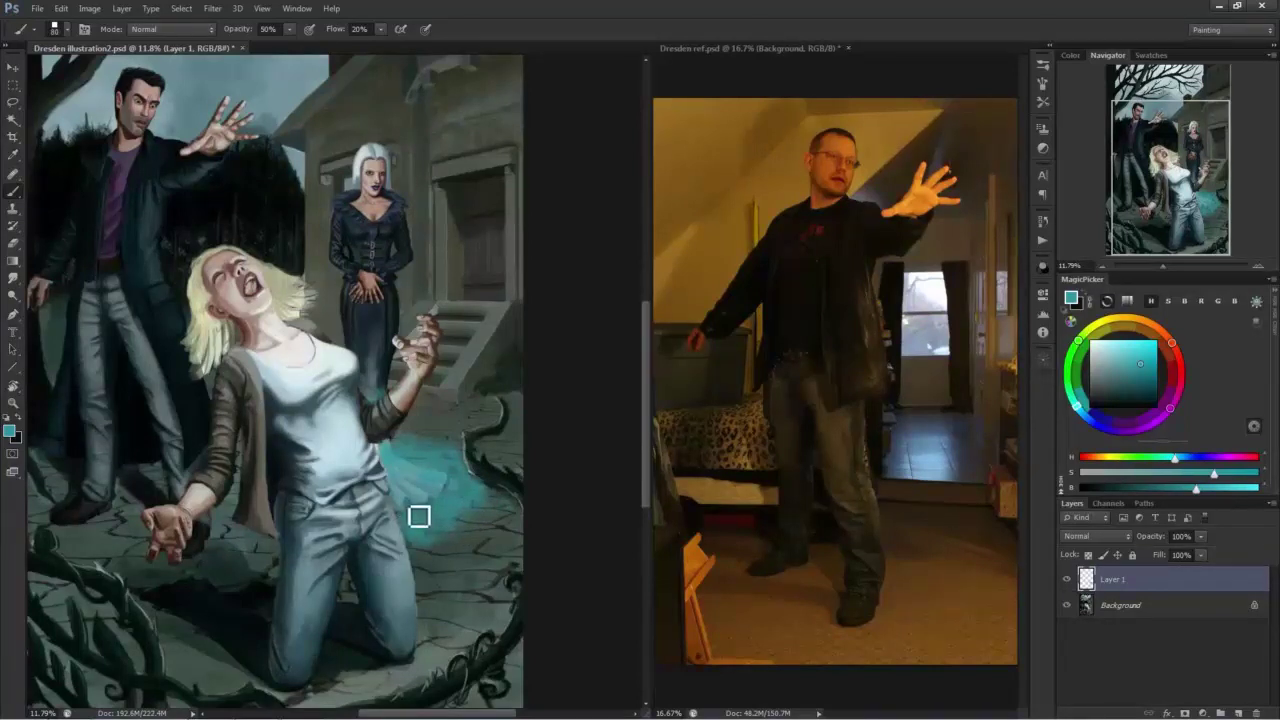
pyautogui.moveTo(414, 467); pyautogui.dragTo(452, 480)
# Erase the glow over the cloth's folds and repaint the folds with sampled pale blue and darker tones.
pyautogui.press('e')
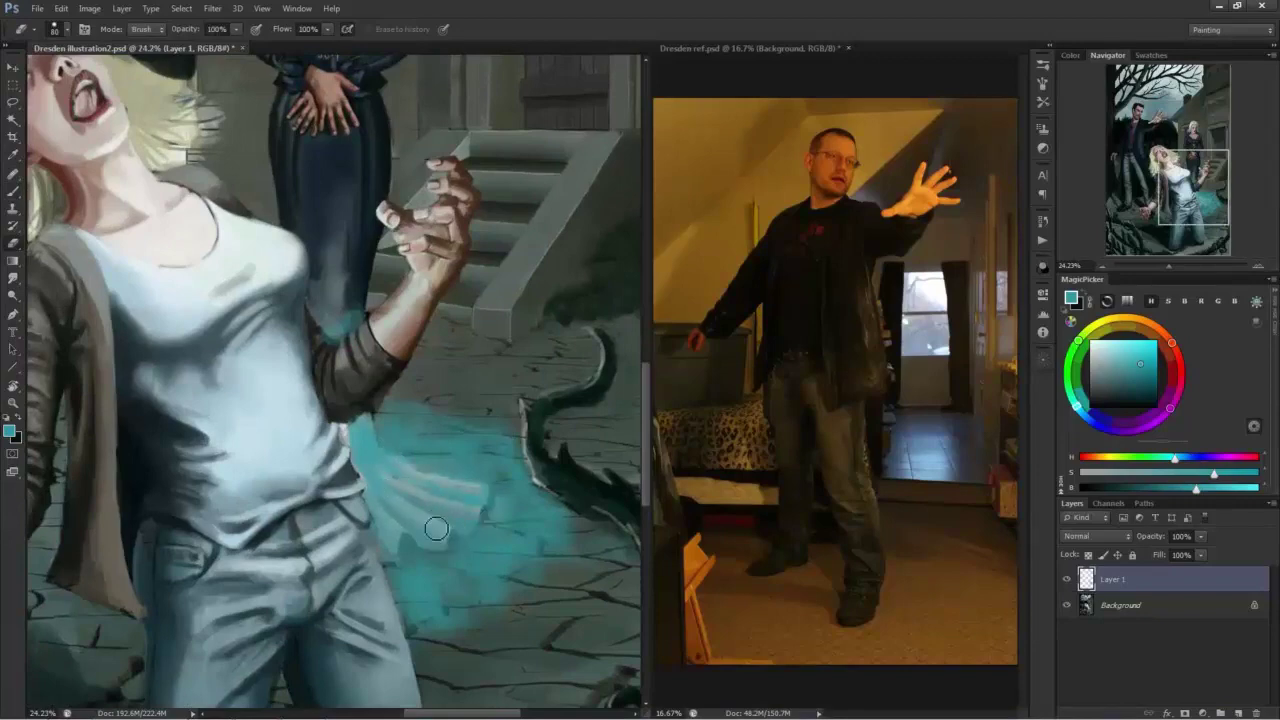
pyautogui.moveTo(450, 539); pyautogui.dragTo(450, 574)
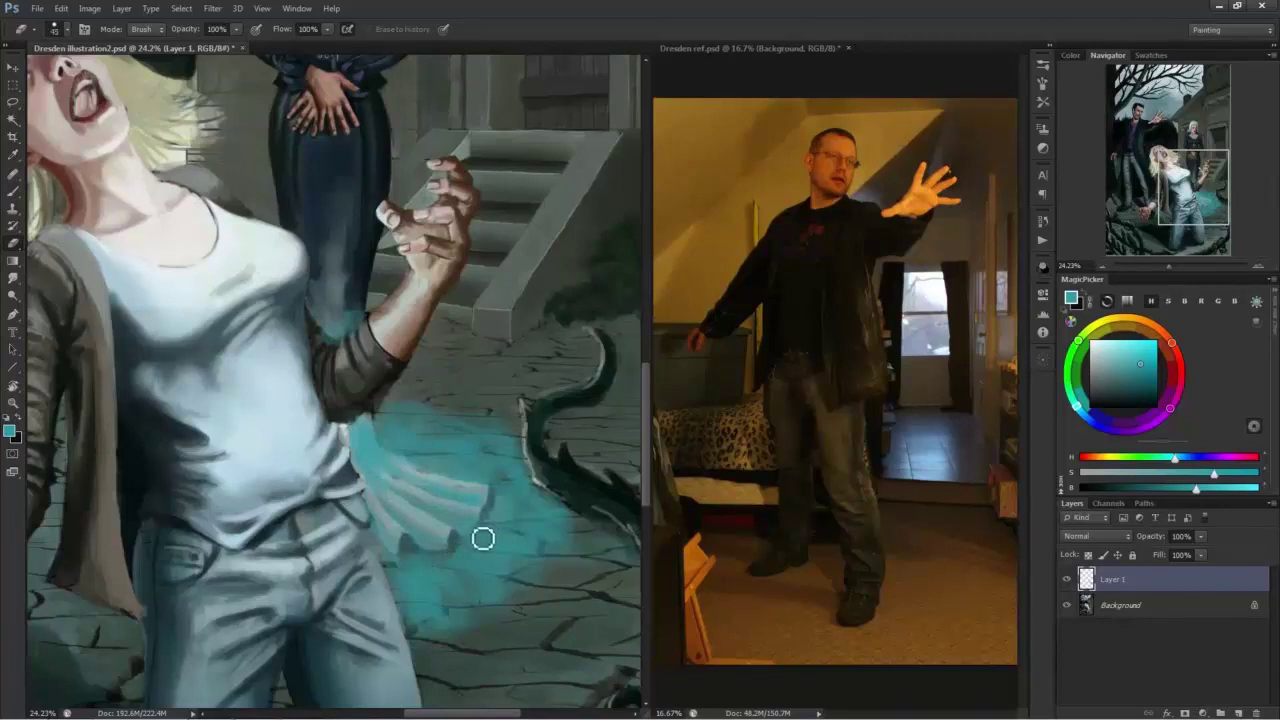
pyautogui.press('b')
pyautogui.keyDown('alt'); pyautogui.click(465, 474); pyautogui.keyUp('alt')
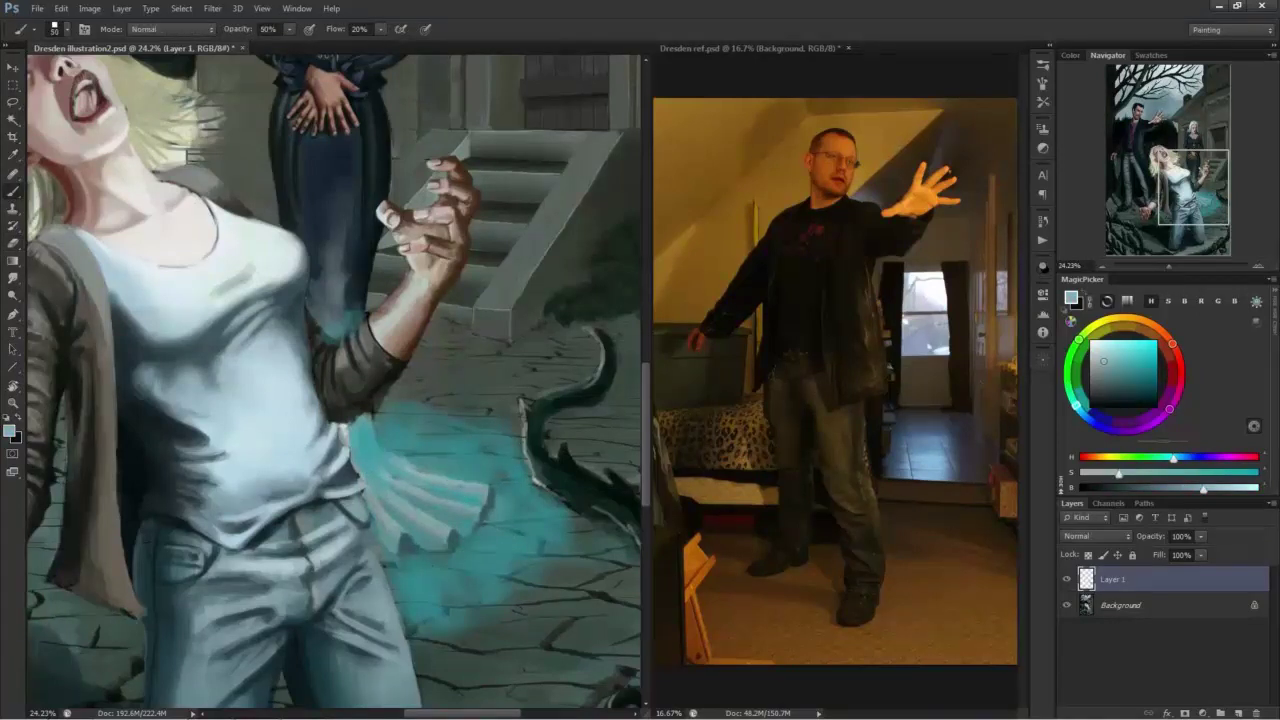
pyautogui.keyDown('alt'); pyautogui.click(474, 491); pyautogui.keyUp('alt')
pyautogui.keyDown('alt'); pyautogui.click(427, 462); pyautogui.keyUp('alt')
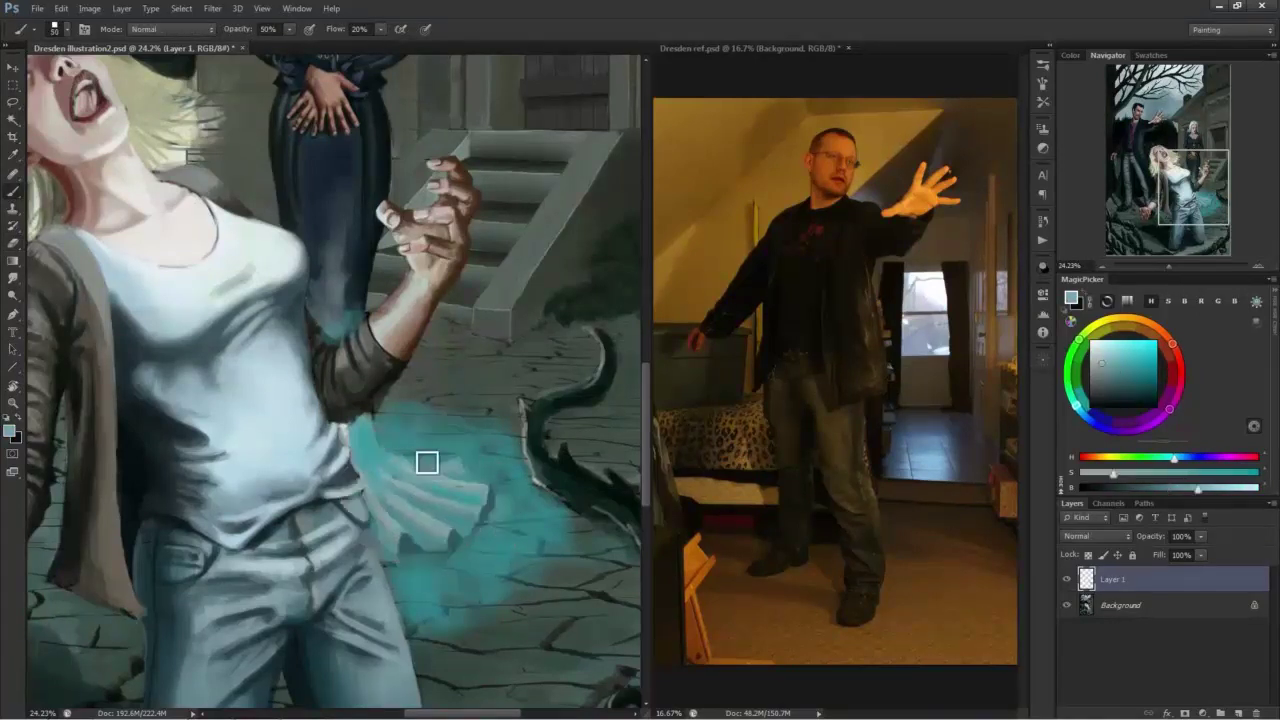
pyautogui.keyDown('alt'); pyautogui.click(430, 465); pyautogui.keyUp('alt')
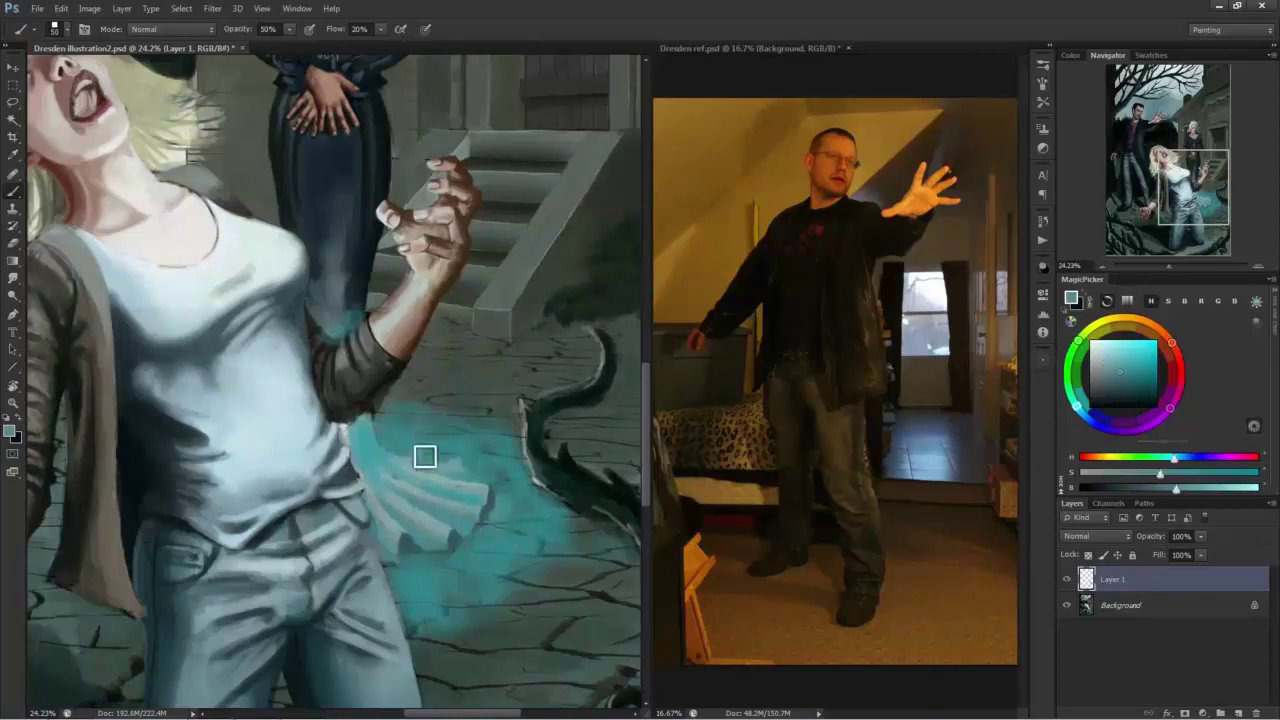
pyautogui.press('d')
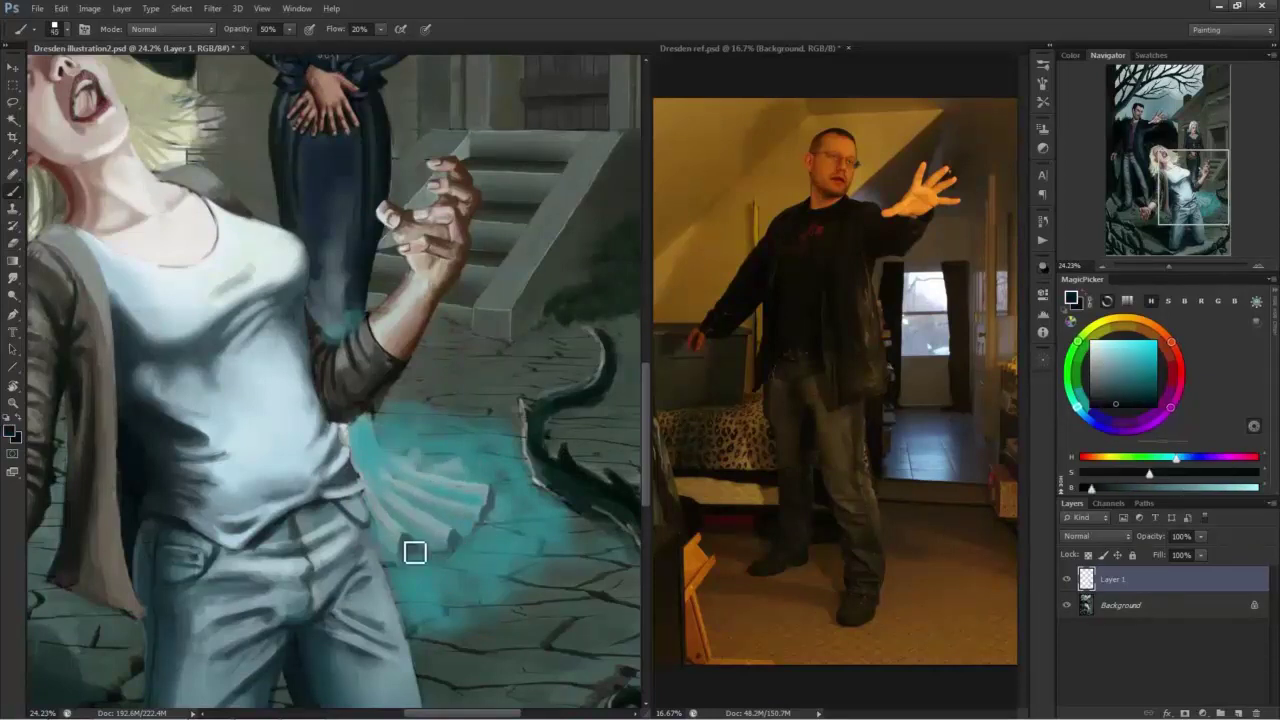
# Cast the turquoise glow onto the lower skirt of the woman in the background using a colour sampled from the glow.
pyautogui.keyDown('alt'); pyautogui.click(354, 335); pyautogui.keyUp('alt')
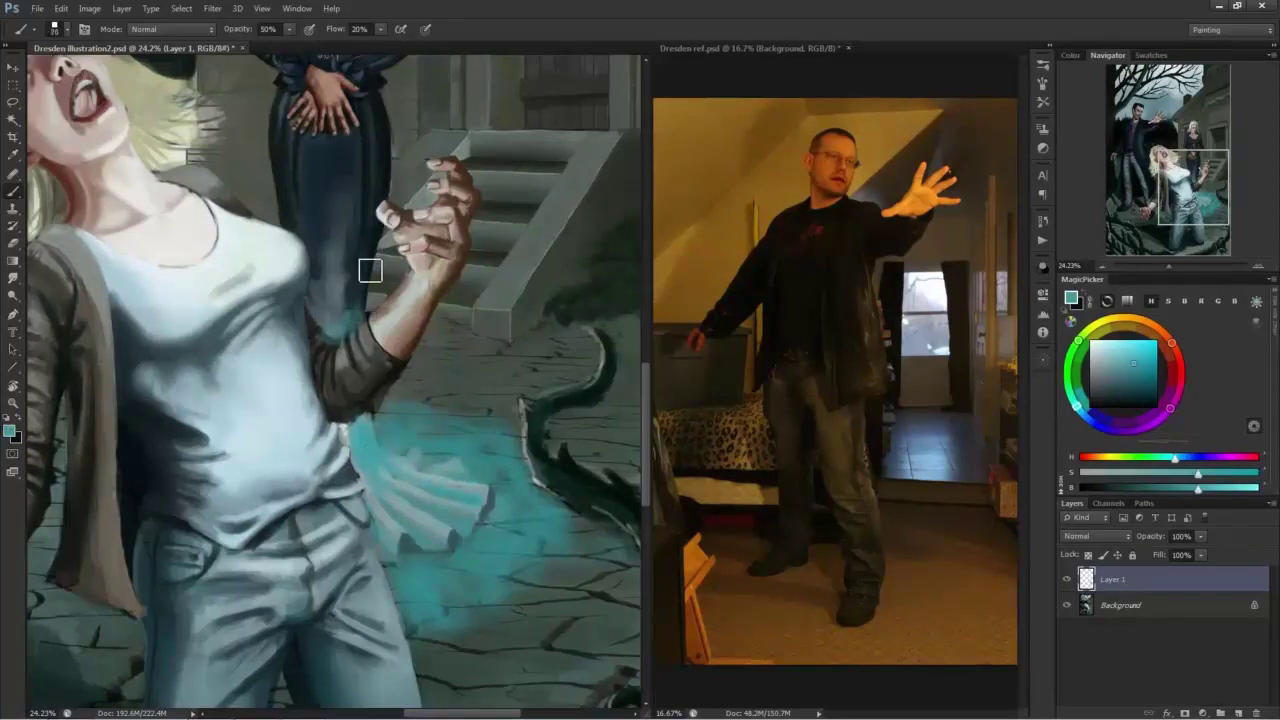
pyautogui.moveTo(354, 275)
pyautogui.mouseDown()
pyautogui.moveTo(329, 329)
pyautogui.moveTo(343, 303)
pyautogui.mouseUp()
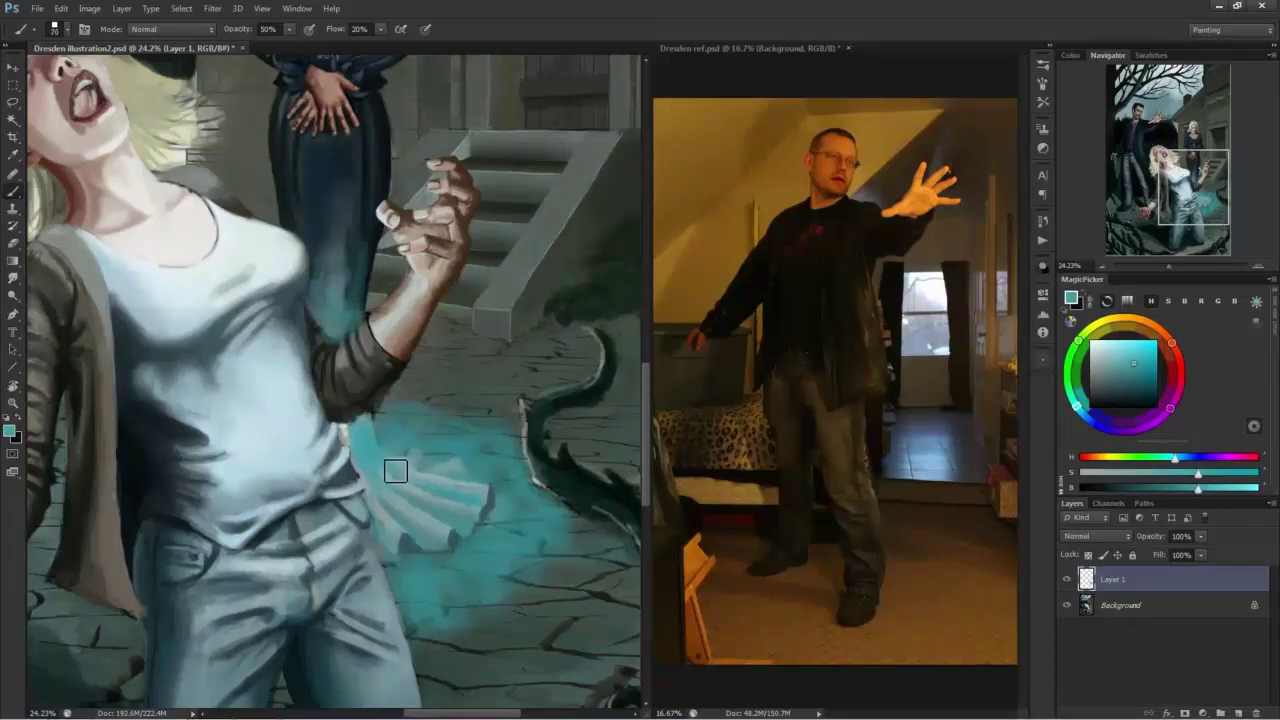
# Brighten the ridges of the cloth's folds with near-white strokes using a smaller brush.
pyautogui.keyDown('alt'); pyautogui.click(395, 470); pyautogui.keyUp('alt')
pyautogui.press('[')
pyautogui.press('[')
pyautogui.press('[')
pyautogui.press('[')
pyautogui.press('[')
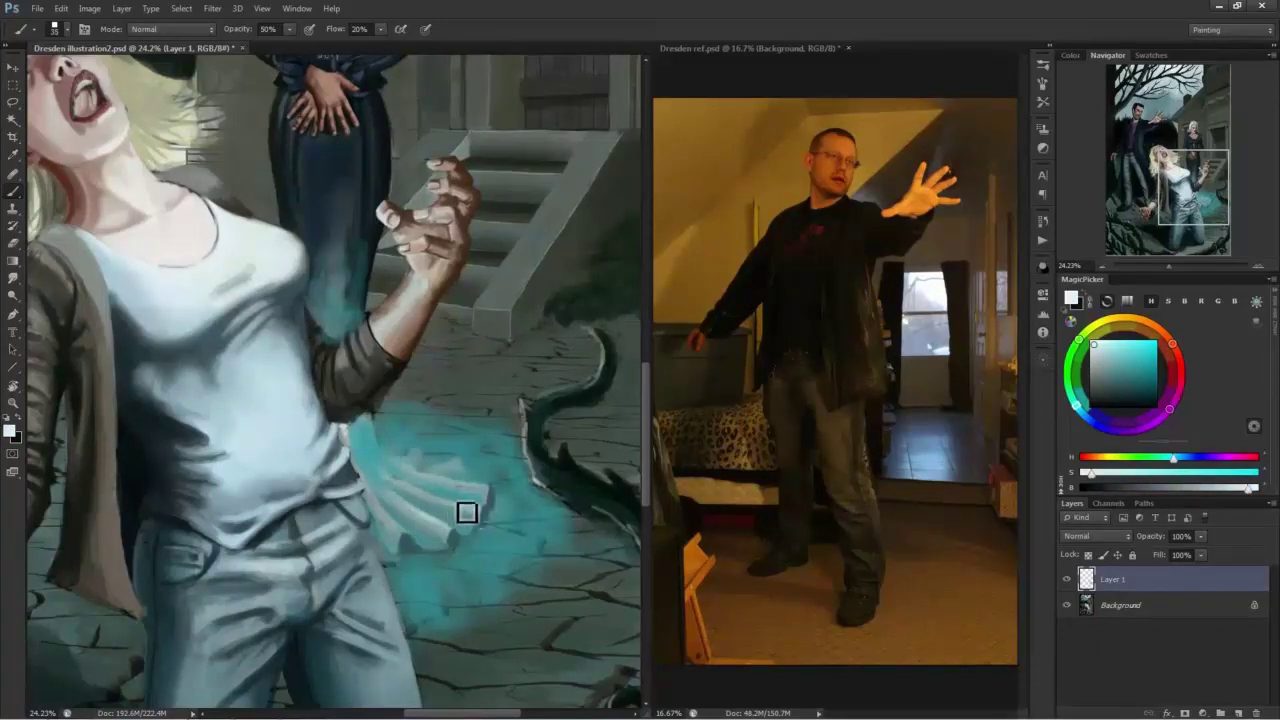
pyautogui.moveTo(456, 464); pyautogui.dragTo(436, 478)
pyautogui.moveTo(411, 542); pyautogui.dragTo(387, 518)
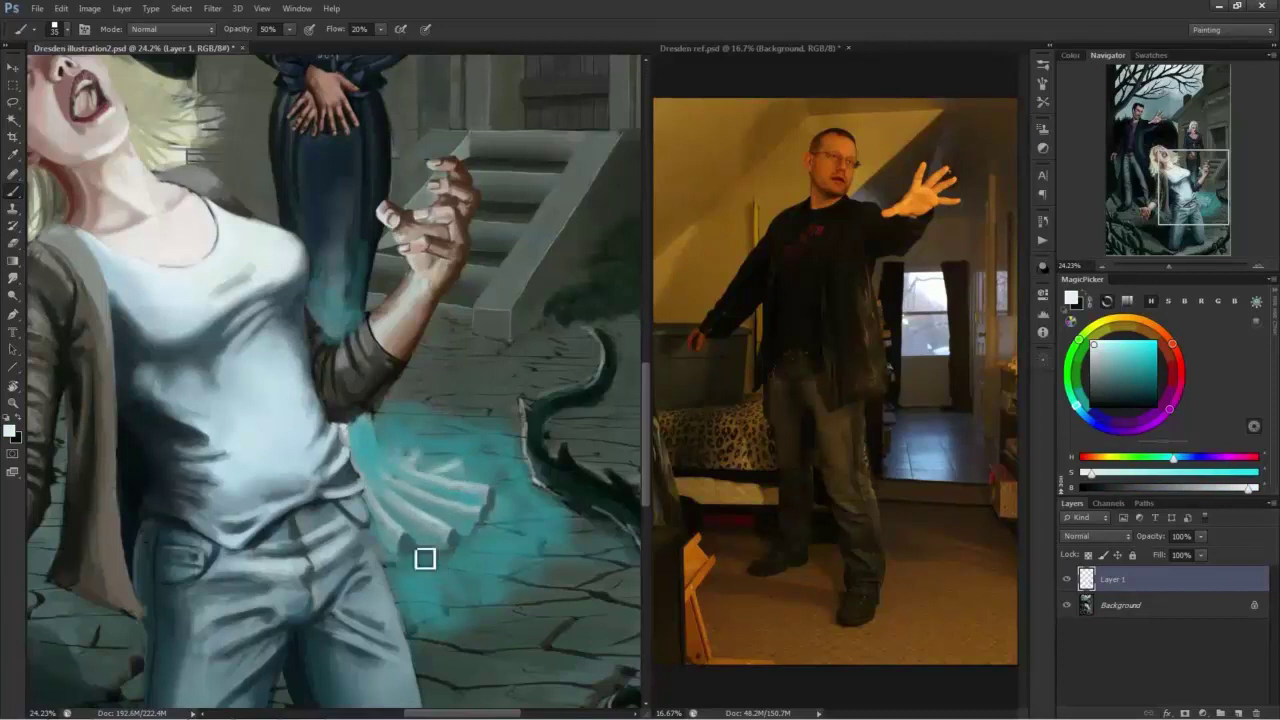
# Darken the hollow ends of the cloth's folds and clean their edges with sampled dark and turquoise tones.
pyautogui.keyDown('alt'); pyautogui.click(436, 403); pyautogui.keyUp('alt')
pyautogui.keyDown('alt'); pyautogui.click(421, 560); pyautogui.keyUp('alt')
pyautogui.keyDown('alt'); pyautogui.click(421, 560); pyautogui.keyUp('alt')
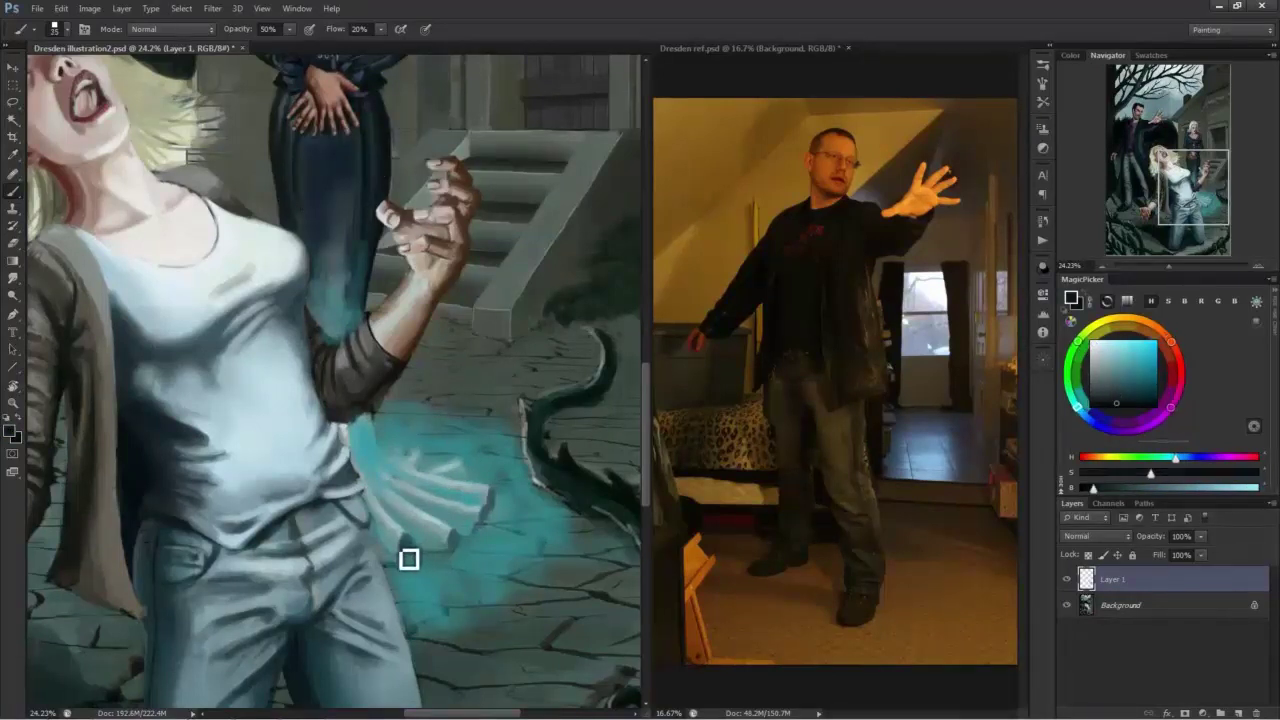
pyautogui.keyDown('alt'); pyautogui.click(504, 498); pyautogui.keyUp('alt')
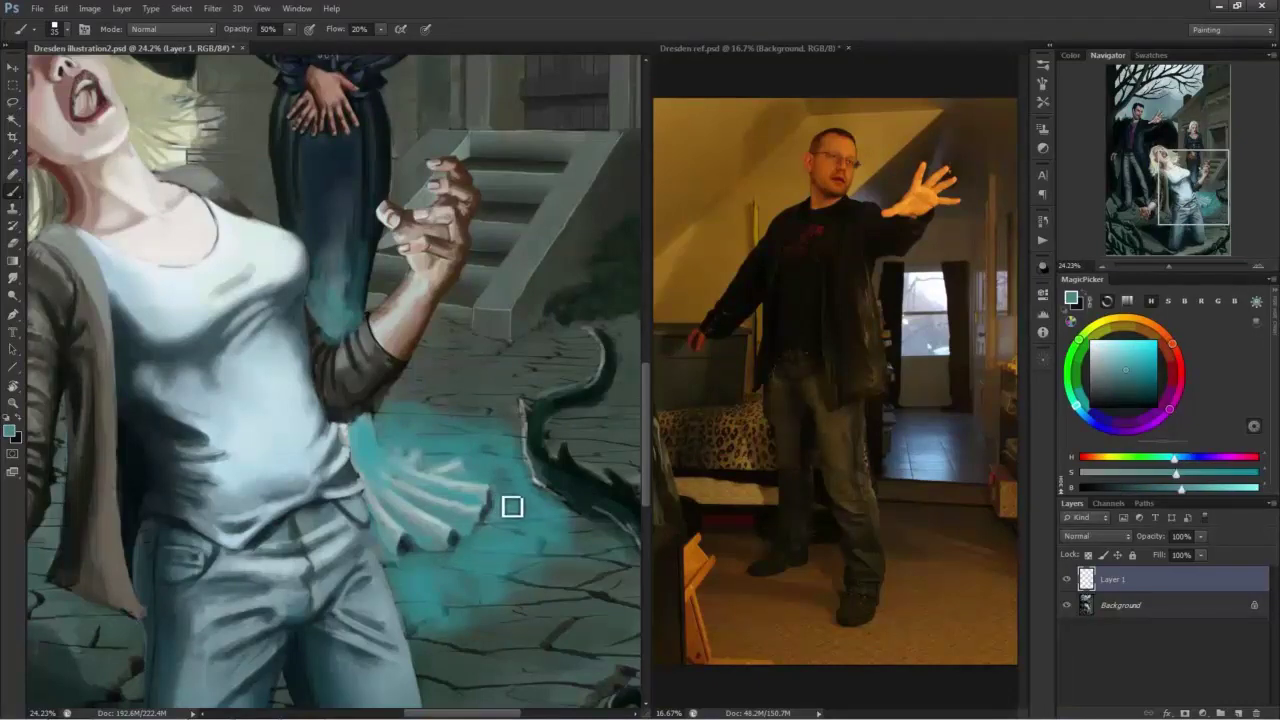
pyautogui.keyDown('alt'); pyautogui.click(490, 505); pyautogui.keyUp('alt')
# Blend the turquoise glow on the ground beneath the cloth's folds with a larger brush and sampled glow colours.
pyautogui.moveTo(447, 488); pyautogui.dragTo(449, 563)
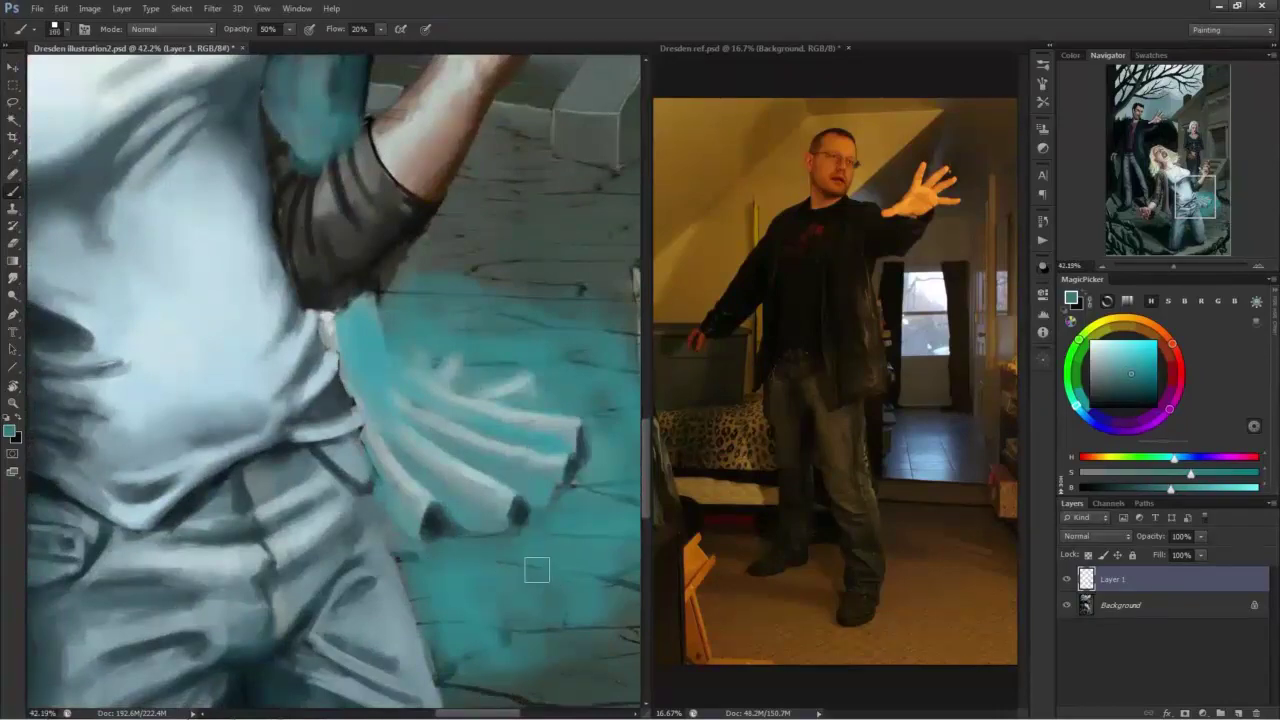
pyautogui.keyDown('alt'); pyautogui.click(487, 517); pyautogui.keyUp('alt')
pyautogui.moveTo(479, 567); pyautogui.dragTo(440, 537)
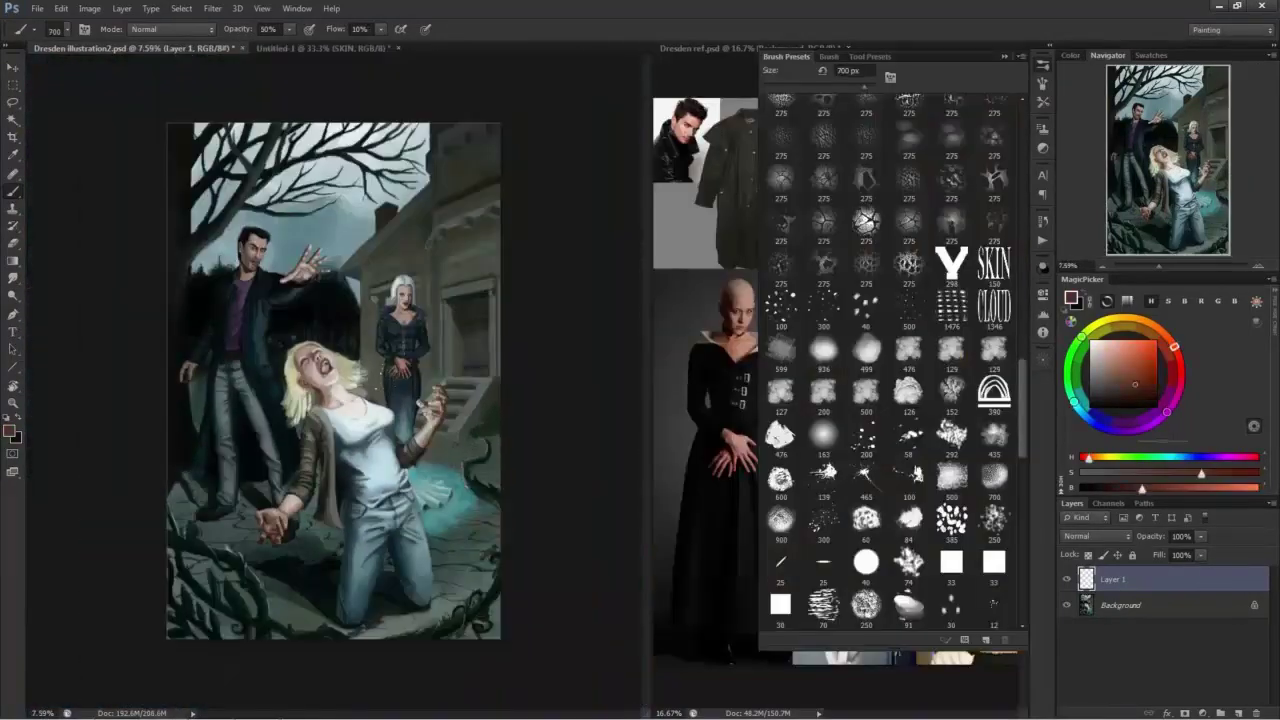
# Rough in a light beam above the kneeling woman with the 33 px square brush and sampled glow colour, raising opacity and flow to 100%.
pyautogui.click(951, 562)
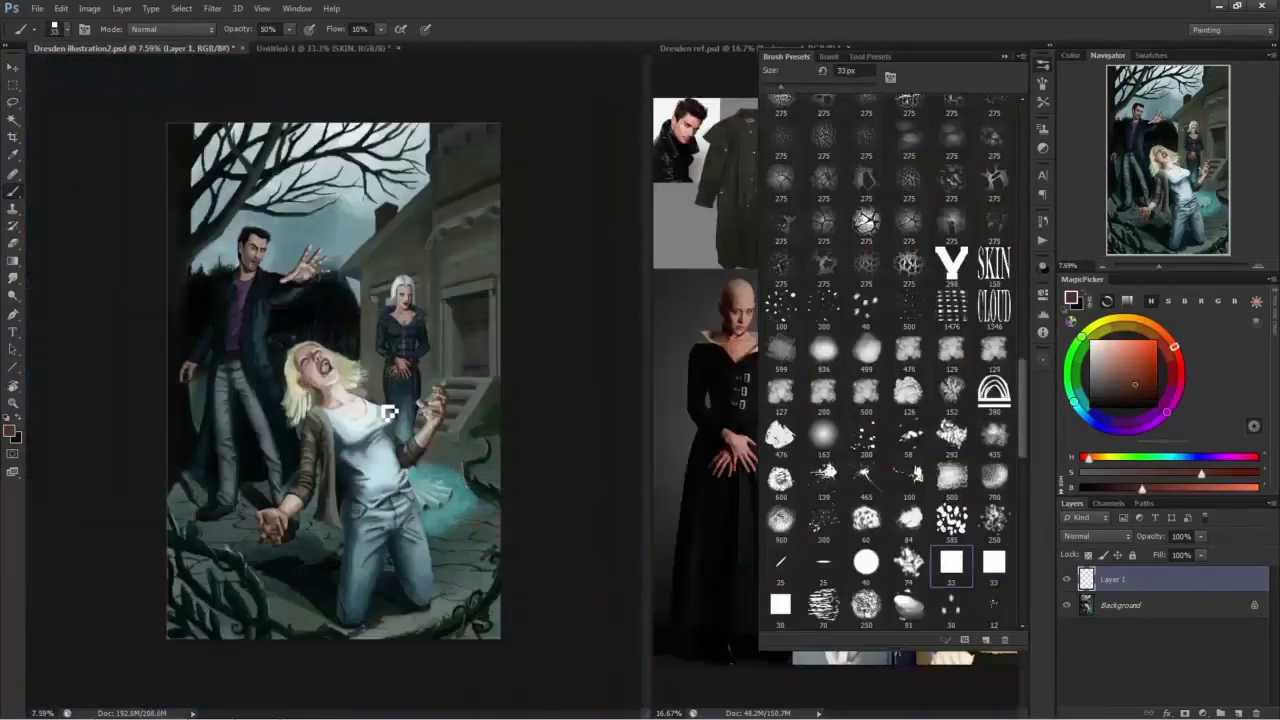
pyautogui.keyDown('alt'); pyautogui.click(435, 485); pyautogui.keyUp('alt')
pyautogui.press(']')
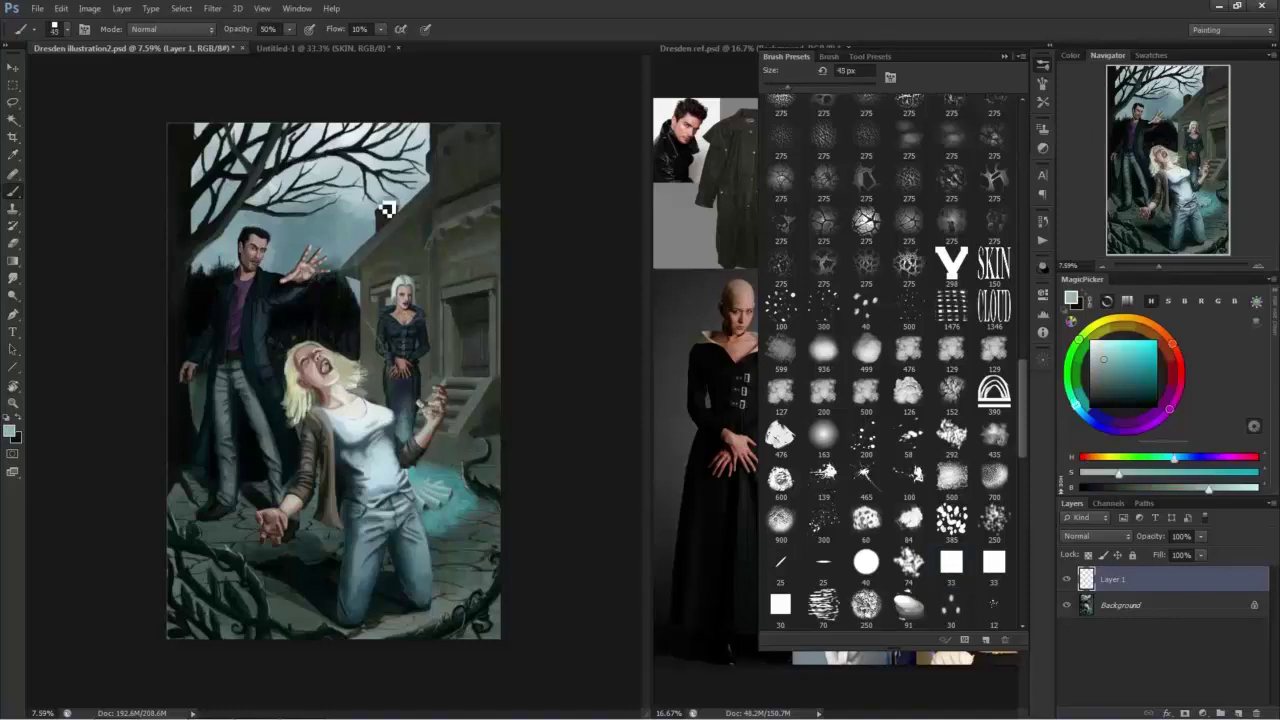
pyautogui.moveTo(365, 251)
pyautogui.mouseDown()
pyautogui.moveTo(354, 289)
pyautogui.moveTo(357, 237)
pyautogui.moveTo(381, 335)
pyautogui.moveTo(380, 412)
pyautogui.moveTo(354, 262)
pyautogui.moveTo(374, 357)
pyautogui.moveTo(356, 241)
pyautogui.moveTo(376, 172)
pyautogui.mouseUp()
pyautogui.press(']')
pyautogui.press(']')
pyautogui.press(']')
pyautogui.press(']')
pyautogui.press('0')
pyautogui.hotkey('shift', '0')
# Paint a curving beam of pale light from the kneeling woman's chest up to the branches, using sampled sky and turquoise colours.
pyautogui.keyDown('alt'); pyautogui.click(413, 170); pyautogui.keyUp('alt')
pyautogui.press(']')
pyautogui.press(']')
pyautogui.press(']')
pyautogui.press(']')
pyautogui.press(']')
pyautogui.keyDown('alt'); pyautogui.click(426, 468); pyautogui.keyUp('alt')
pyautogui.press('[')
pyautogui.press('[')
pyautogui.moveTo(388, 384)
pyautogui.mouseDown()
pyautogui.moveTo(368, 297)
pyautogui.moveTo(360, 212)
pyautogui.mouseUp()
pyautogui.moveTo(360, 212); pyautogui.dragTo(368, 361)
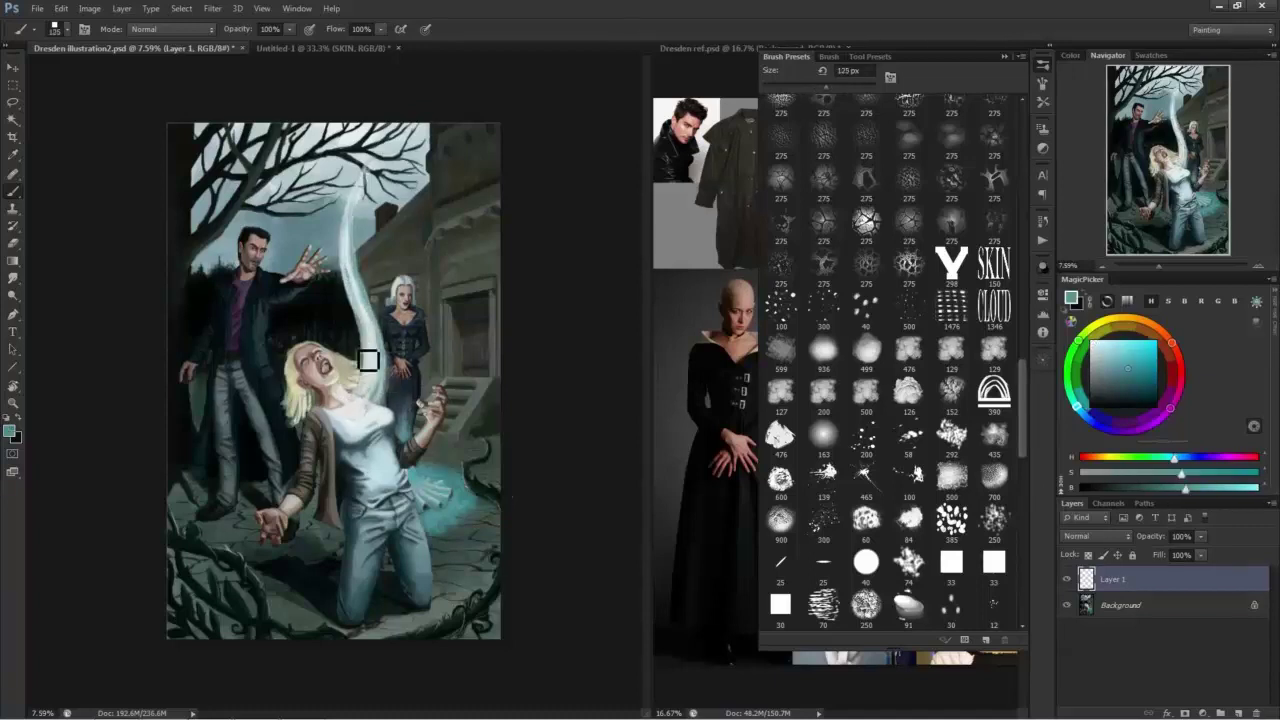
# Fill the beam's length with solid turquoise using the square brush at 150 px.
pyautogui.press(']')
pyautogui.press(']')
pyautogui.press(']')
pyautogui.press(']')
pyautogui.press(']')
pyautogui.press(']')
pyautogui.moveTo(366, 300); pyautogui.dragTo(371, 392)
pyautogui.moveTo(372, 320); pyautogui.dragTo(360, 180)
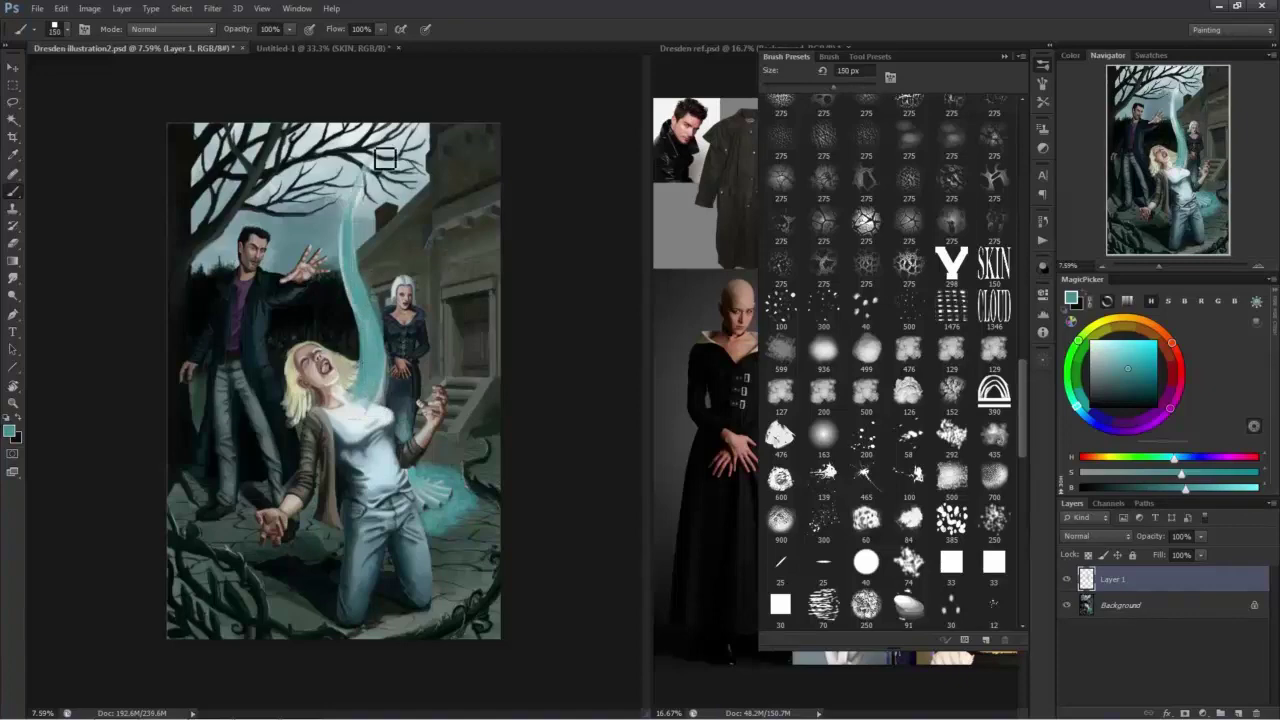
# Extend the beam's turquoise base over the kneeling woman's chest and add short wisps along its left edge.
pyautogui.moveTo(352, 410); pyautogui.dragTo(376, 338)
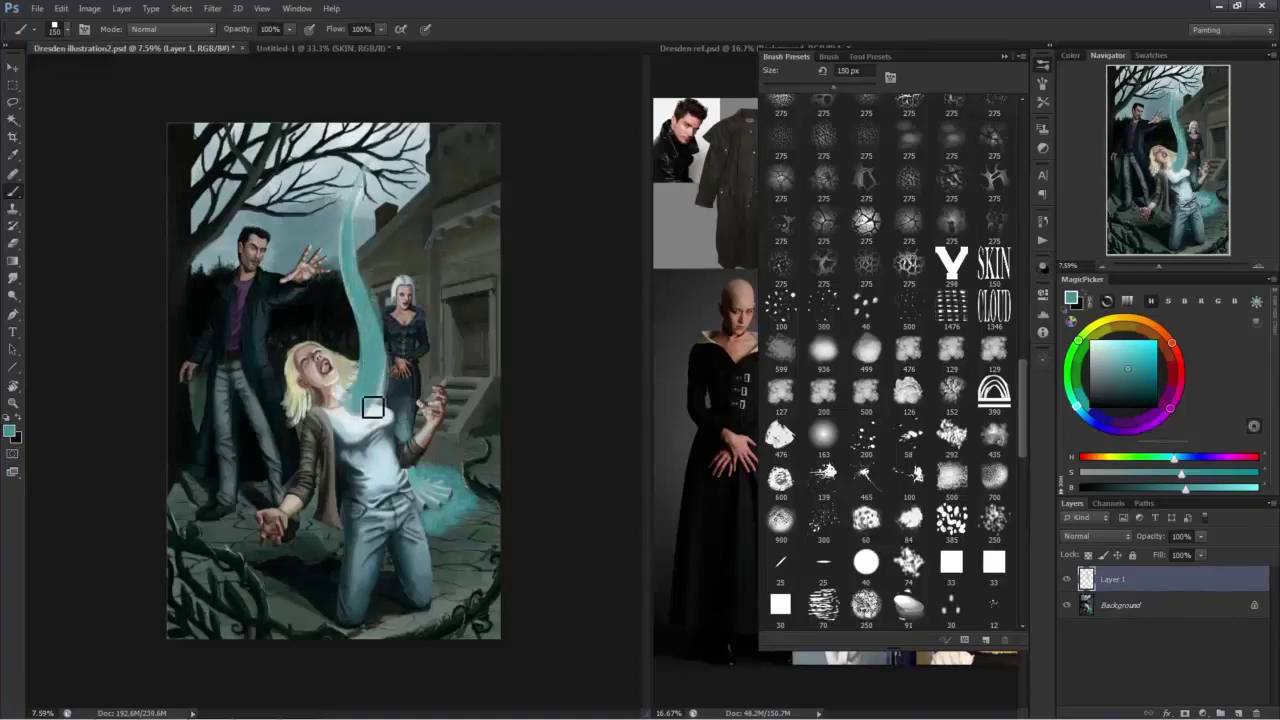
pyautogui.scroll(2, 367, 283)
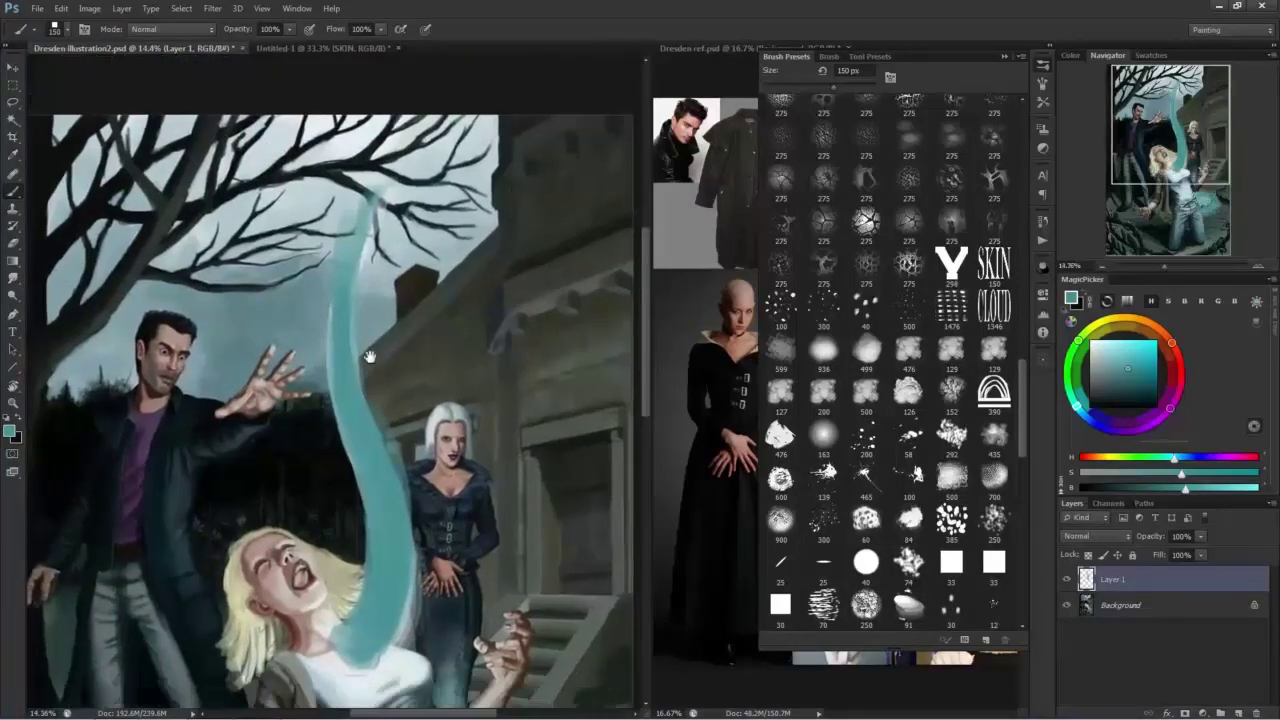
pyautogui.moveTo(327, 346)
pyautogui.mouseDown()
pyautogui.moveTo(369, 509)
pyautogui.moveTo(340, 608)
pyautogui.mouseUp()
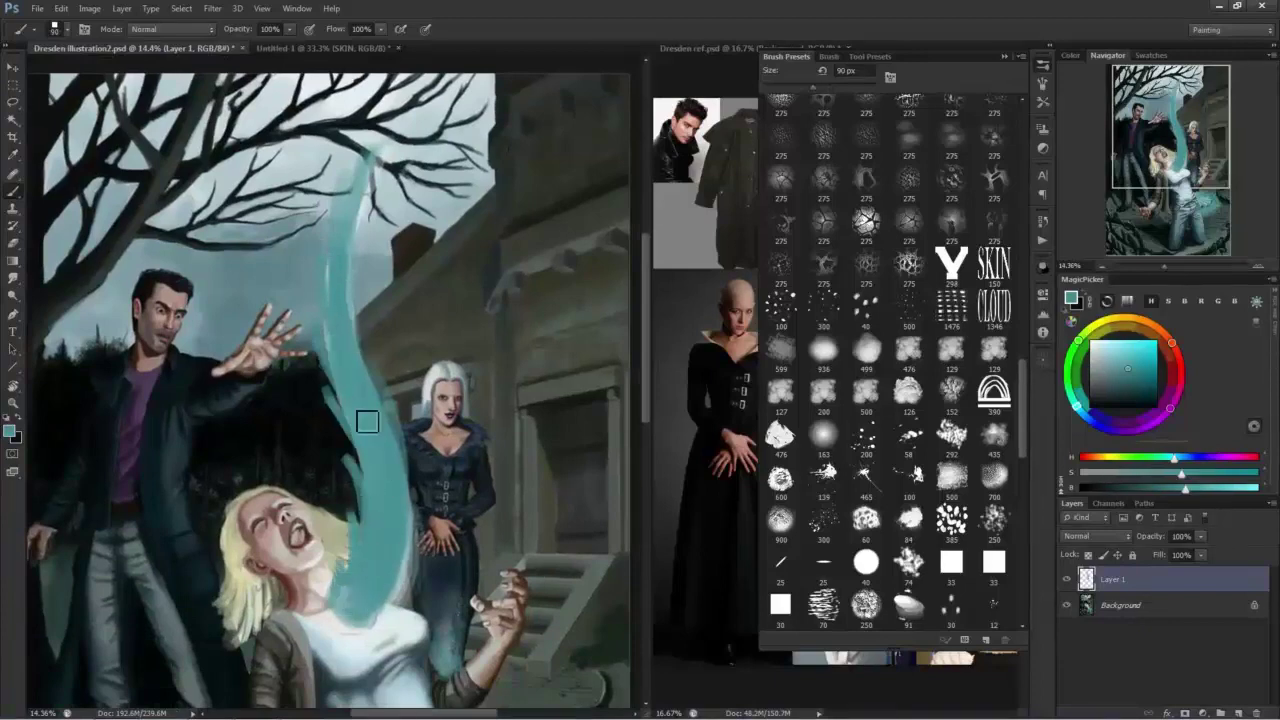
# Brush near-white light along the length of the turquoise beam.
pyautogui.keyDown('alt'); pyautogui.click(345, 358); pyautogui.keyUp('alt')
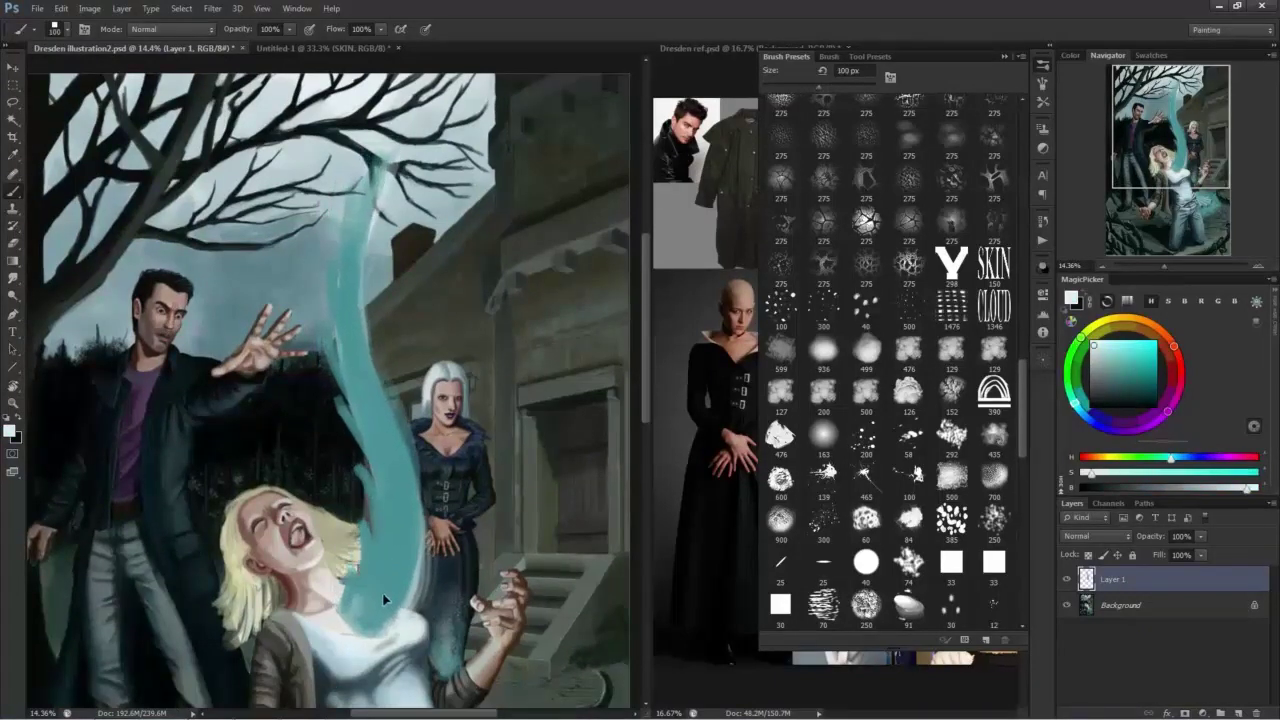
pyautogui.moveTo(391, 616)
pyautogui.mouseDown()
pyautogui.moveTo(390, 453)
pyautogui.moveTo(362, 296)
pyautogui.mouseUp()
pyautogui.moveTo(364, 340)
pyautogui.mouseDown()
pyautogui.moveTo(374, 205)
pyautogui.moveTo(405, 572)
pyautogui.mouseUp()
# Draw thin near-white veins curving across and along the beam with the brush at 40 px.
pyautogui.press('[')
pyautogui.press('[')
pyautogui.press('[')
pyautogui.press('[')
pyautogui.press('[')
pyautogui.press('[')
pyautogui.press('[')
pyautogui.press('[')
pyautogui.press('[')
pyautogui.press('[')
pyautogui.press('[')
pyautogui.press('[')
pyautogui.moveTo(395, 529)
pyautogui.mouseDown()
pyautogui.moveTo(384, 458)
pyautogui.moveTo(411, 475)
pyautogui.moveTo(350, 366)
pyautogui.moveTo(398, 388)
pyautogui.moveTo(364, 332)
pyautogui.mouseUp()
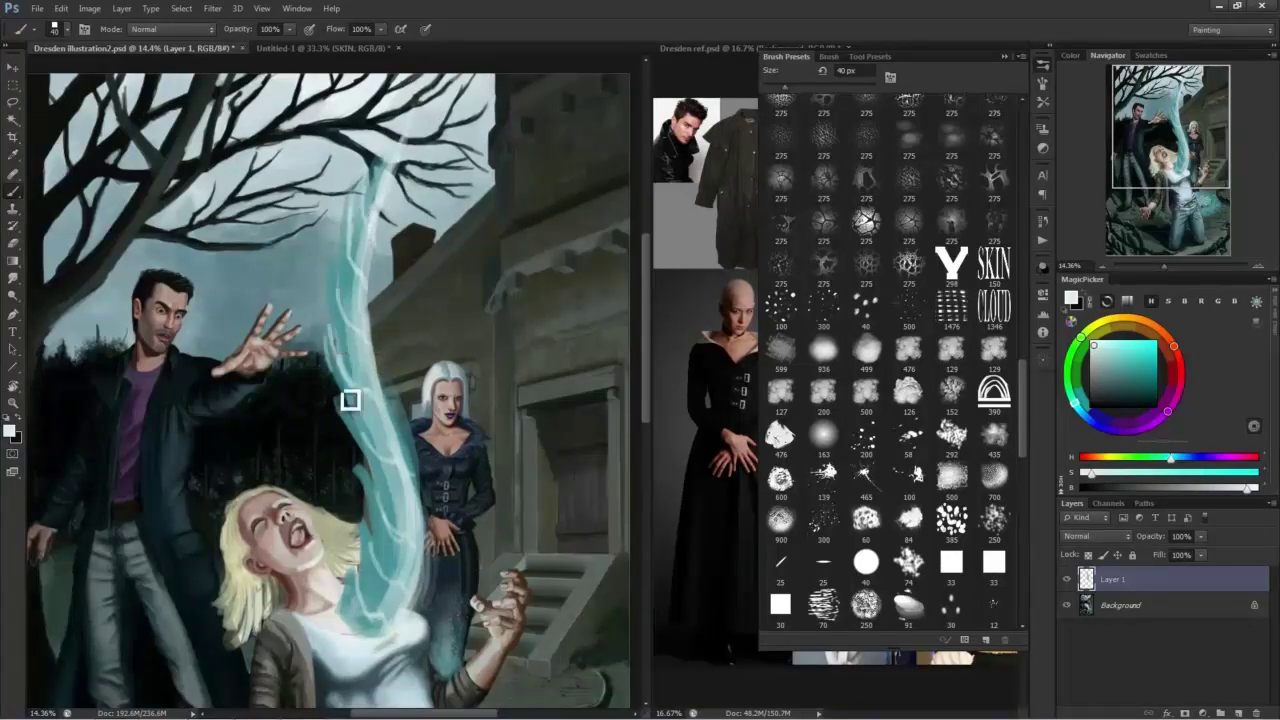
# Soften the beam's body between the veins with a sampled light turquoise and an 80 px brush.
pyautogui.keyDown('alt'); pyautogui.click(386, 421); pyautogui.keyUp('alt')
pyautogui.press(']')
pyautogui.press(']')
pyautogui.press(']')
pyautogui.press(']')
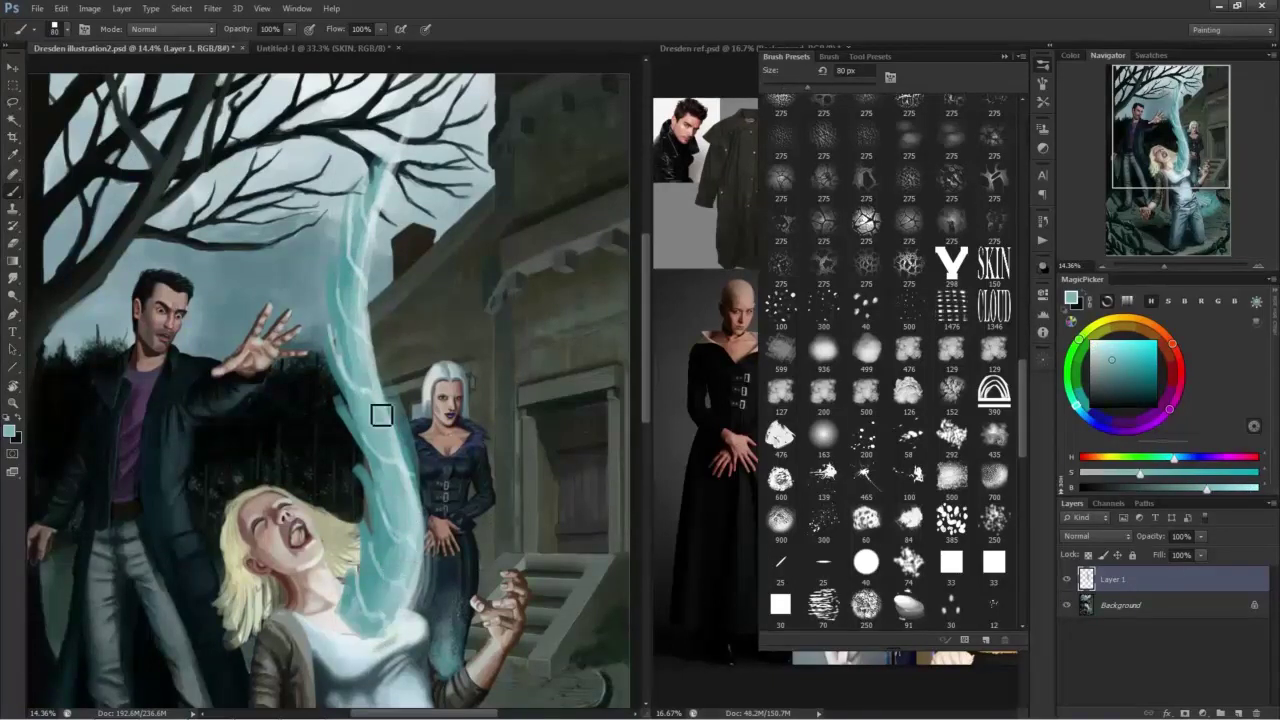
# Choose the 41 px textured brush preset and test it with a diagonal stroke on the Background layer of Untitled-1.
pyautogui.scroll(-3, 1020, 420)
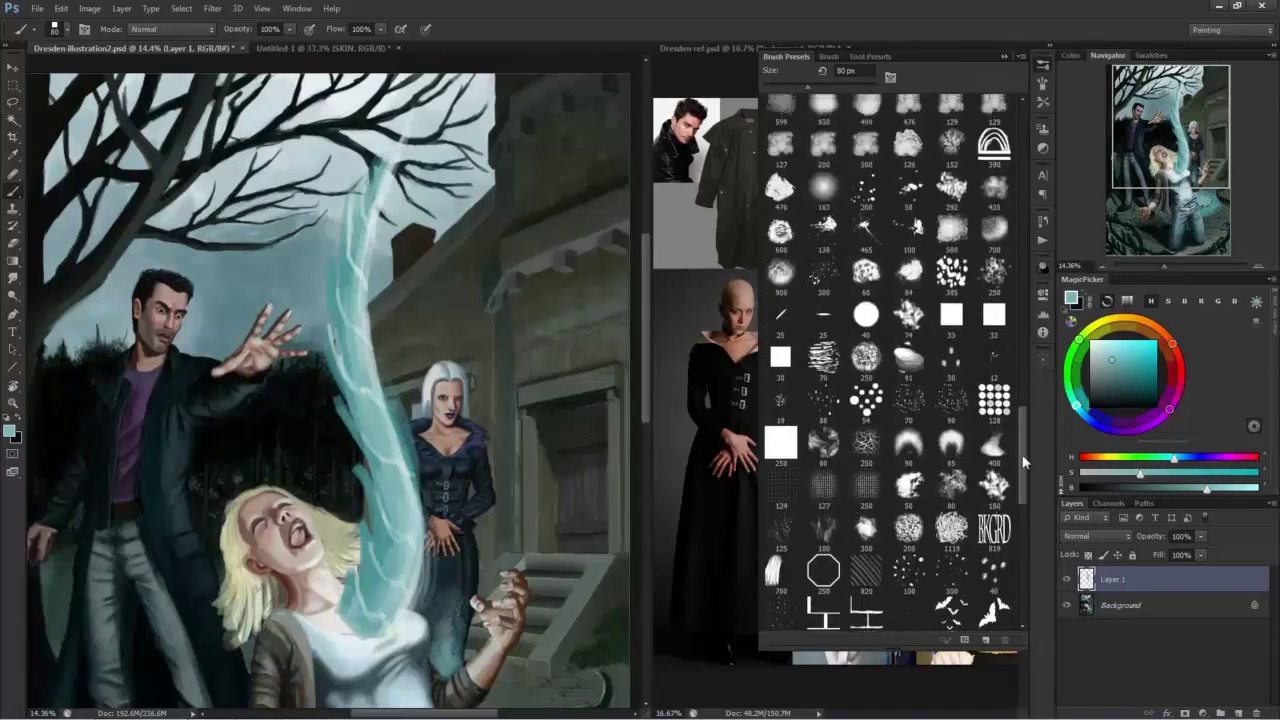
pyautogui.moveTo(1024, 425)
pyautogui.mouseDown()
pyautogui.moveTo(1003, 232)
pyautogui.moveTo(1008, 131)
pyautogui.moveTo(1015, 248)
pyautogui.mouseUp()
pyautogui.click(785, 181)
pyautogui.click(784, 180)
pyautogui.hotkey('ctrl', 'Tab')
pyautogui.click(1086, 596)
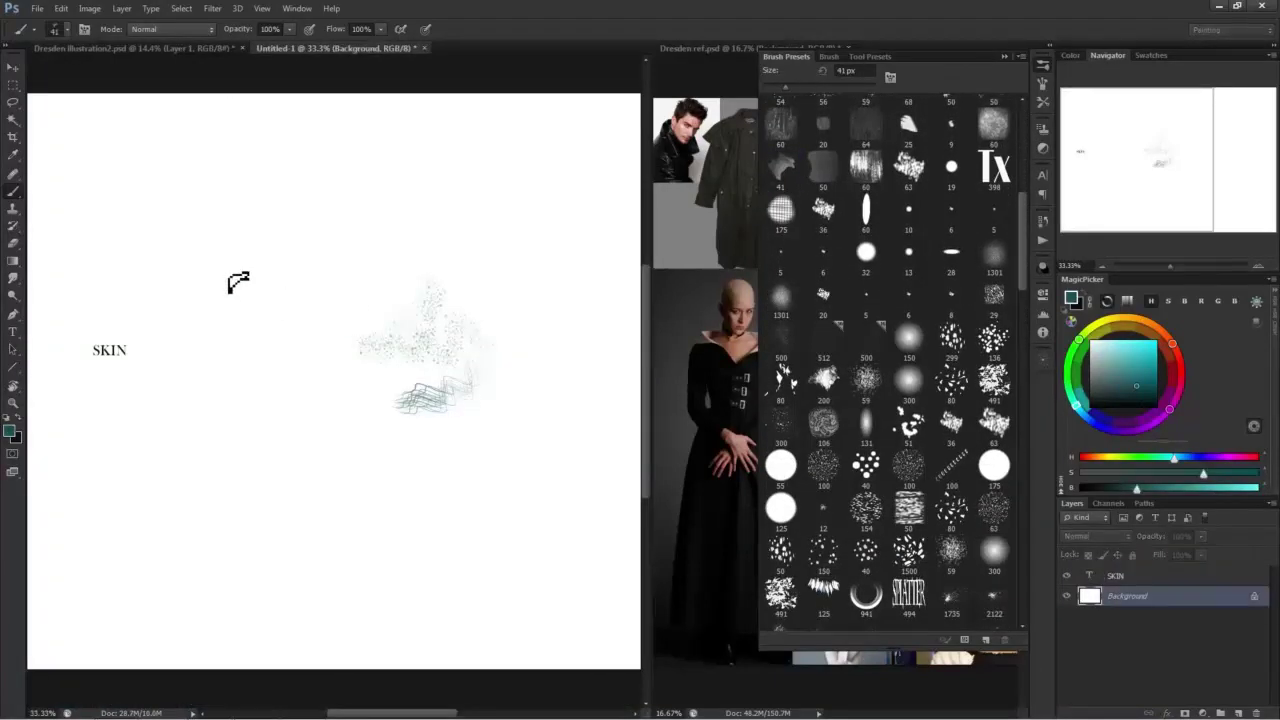
pyautogui.moveTo(229, 272); pyautogui.dragTo(408, 510)
# Try more diagonal strokes with the textured brush and set its size to 46 px and spacing to 43%.
pyautogui.press('F5')
pyautogui.moveTo(248, 222); pyautogui.dragTo(425, 512)
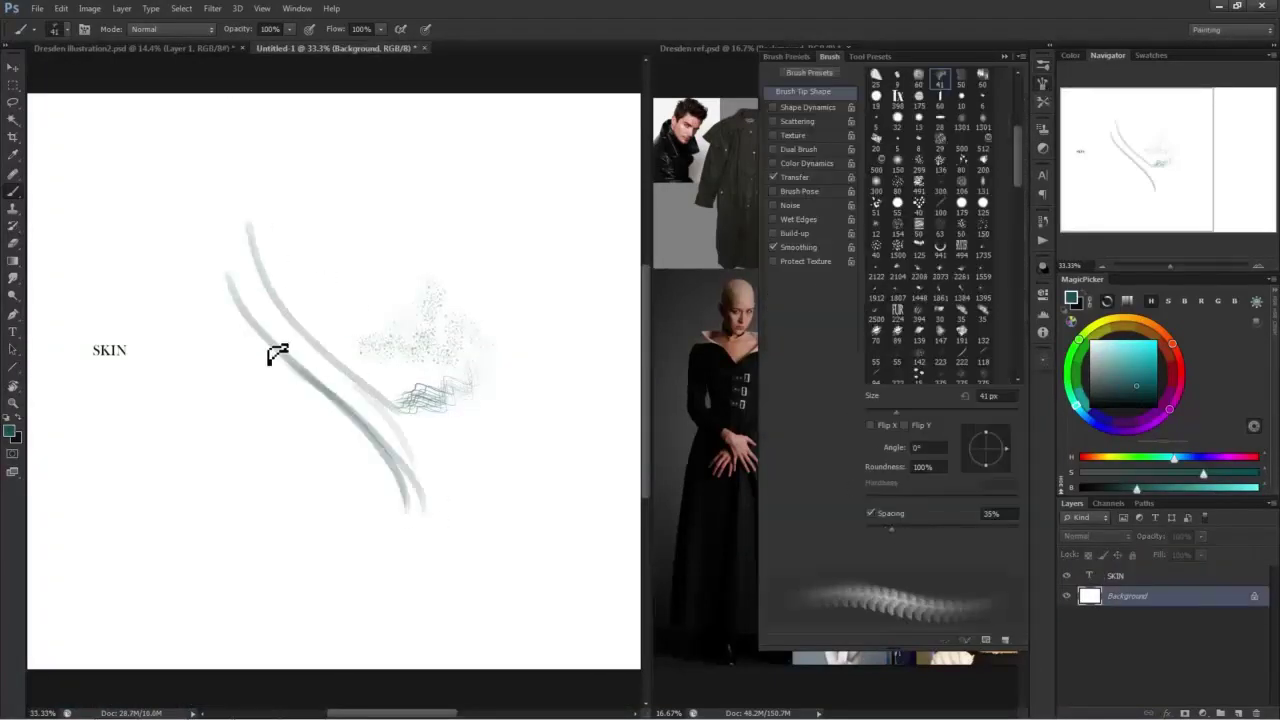
pyautogui.moveTo(295, 345); pyautogui.dragTo(415, 490)
pyautogui.moveTo(897, 412); pyautogui.dragTo(901, 413)
pyautogui.moveTo(892, 529); pyautogui.dragTo(898, 530)
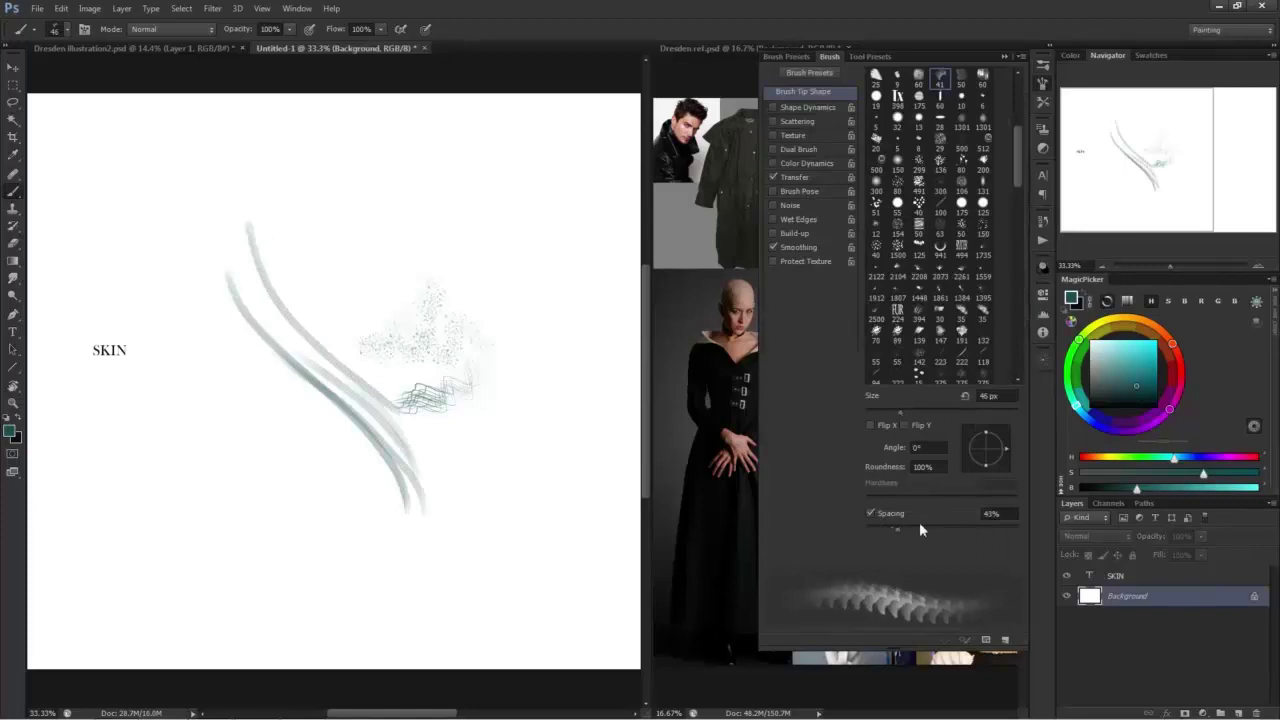
# Return to the Dresden illustration and texture the lower beam with a sampled pale turquoise, enlarging the brush to 300 px.
pyautogui.click(166, 49)
pyautogui.moveTo(390, 551); pyautogui.dragTo(446, 555)
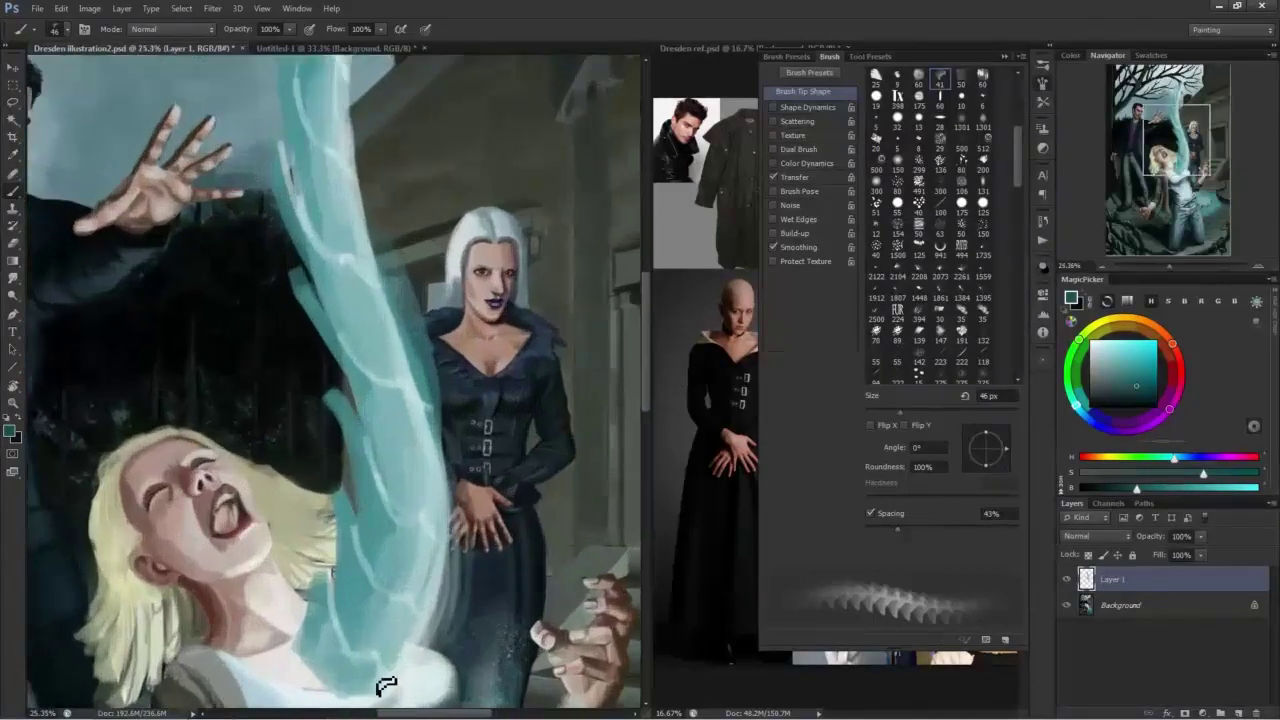
pyautogui.keyDown('alt'); pyautogui.click(338, 620); pyautogui.keyUp('alt')
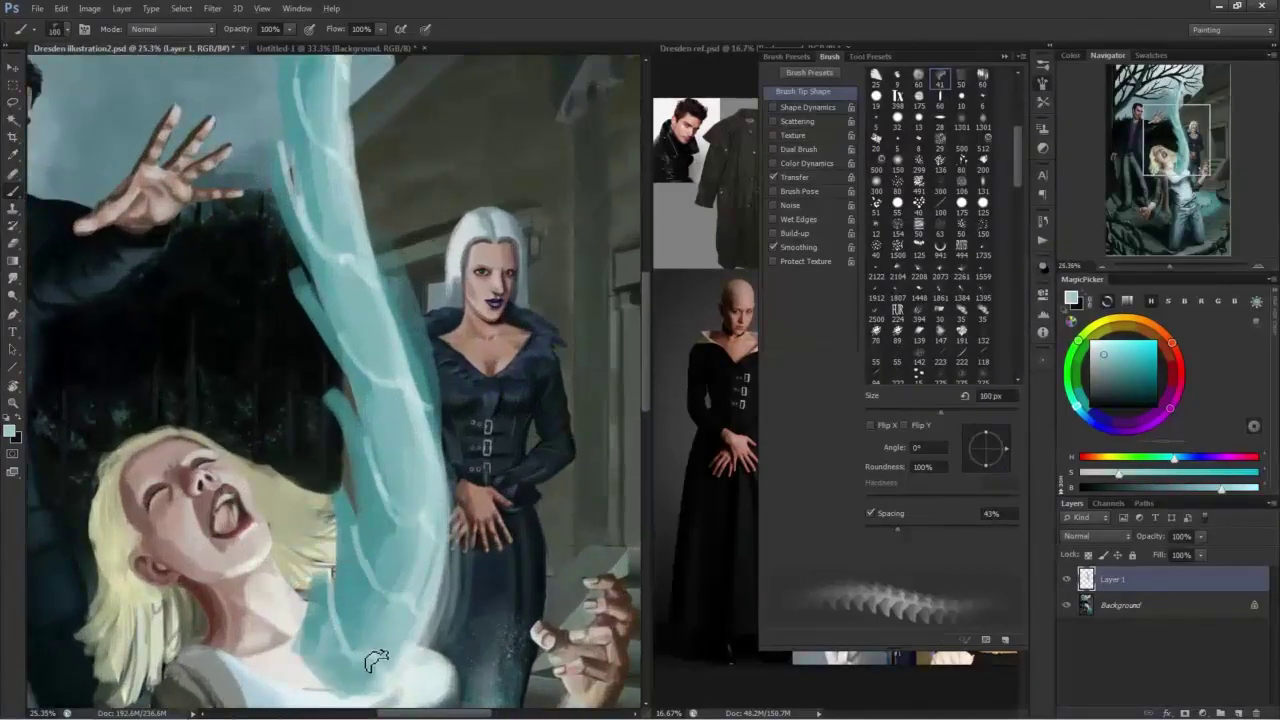
pyautogui.moveTo(376, 465); pyautogui.dragTo(377, 526)
pyautogui.press(']')
pyautogui.press(']')
pyautogui.press(']')
pyautogui.press(']')
pyautogui.press(']')
pyautogui.press(']')
pyautogui.moveTo(379, 440); pyautogui.dragTo(366, 612)
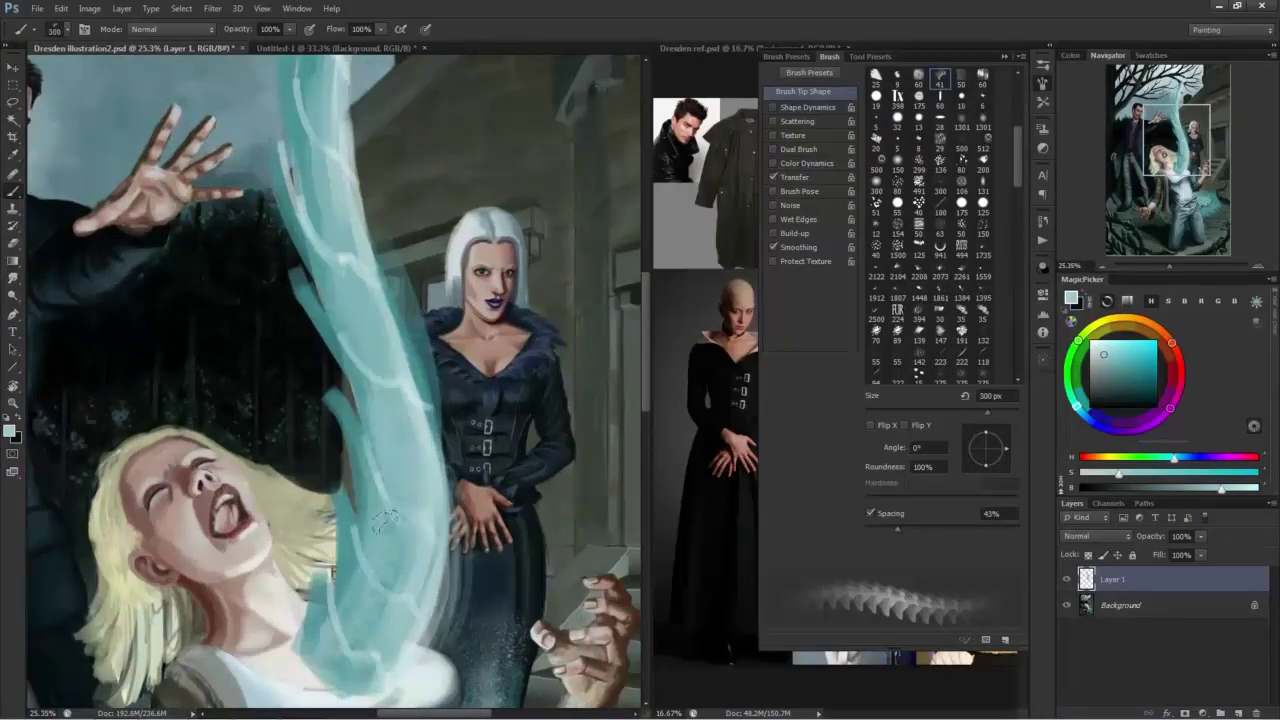
# Carry the pale turquoise texture over the beam's middle and upper sections with the textured brush at 200 px.
pyautogui.moveTo(322, 195); pyautogui.dragTo(352, 410)
pyautogui.press('[')
pyautogui.press('[')
pyautogui.moveTo(420, 648); pyautogui.dragTo(395, 423)
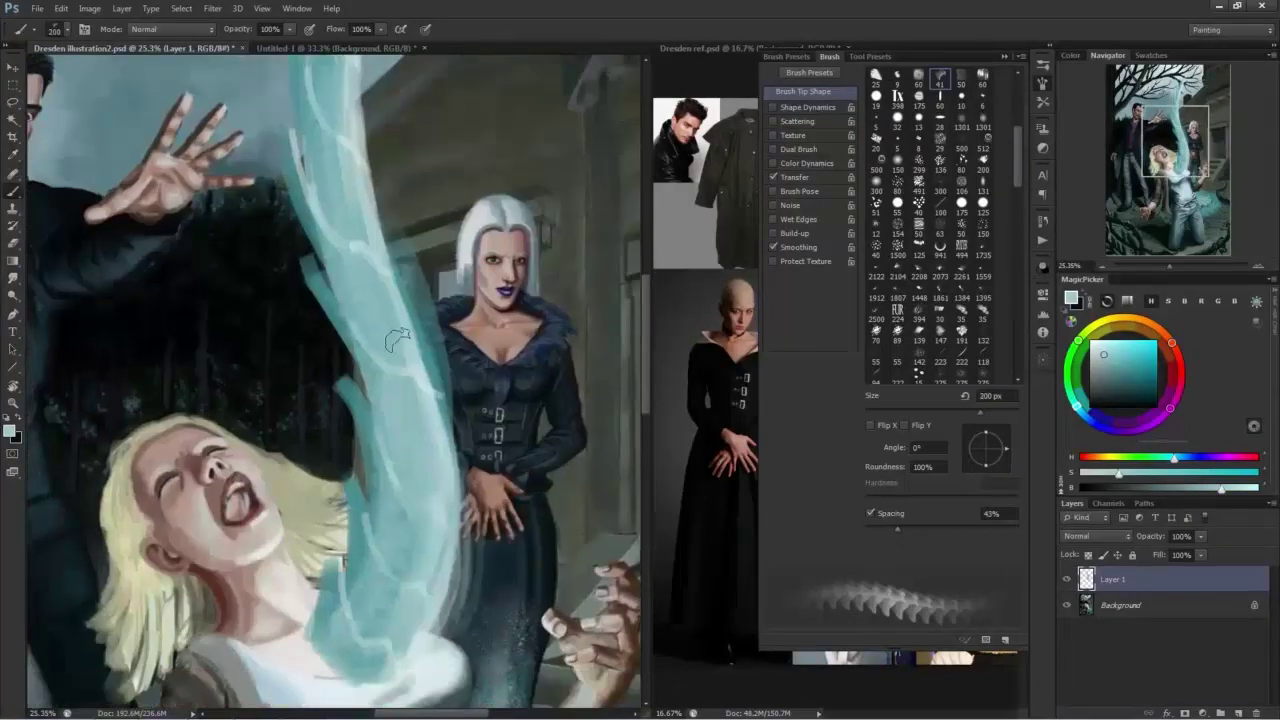
pyautogui.moveTo(350, 108); pyautogui.dragTo(370, 311)
pyautogui.moveTo(354, 160); pyautogui.dragTo(346, 310)
pyautogui.moveTo(374, 196); pyautogui.dragTo(344, 352)
pyautogui.moveTo(320, 566); pyautogui.dragTo(320, 92)
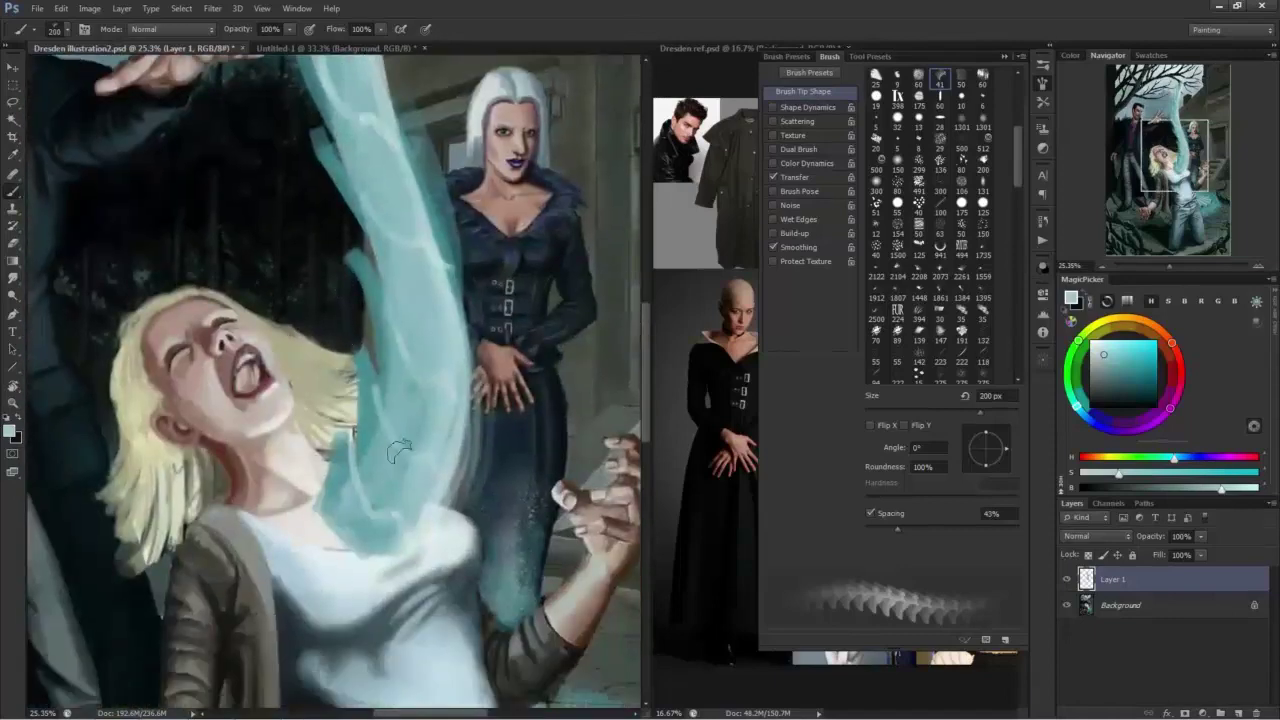
# Erase translucent patches between the veins in the beam's lower section with a soft round eraser at 150 px.
pyautogui.press('e')
pyautogui.press(']')
pyautogui.press(']')
pyautogui.press(']')
pyautogui.press(']')
pyautogui.press(']')
pyautogui.press(']')
pyautogui.press(']')
pyautogui.rightClick(385, 469)
pyautogui.click(420, 531)
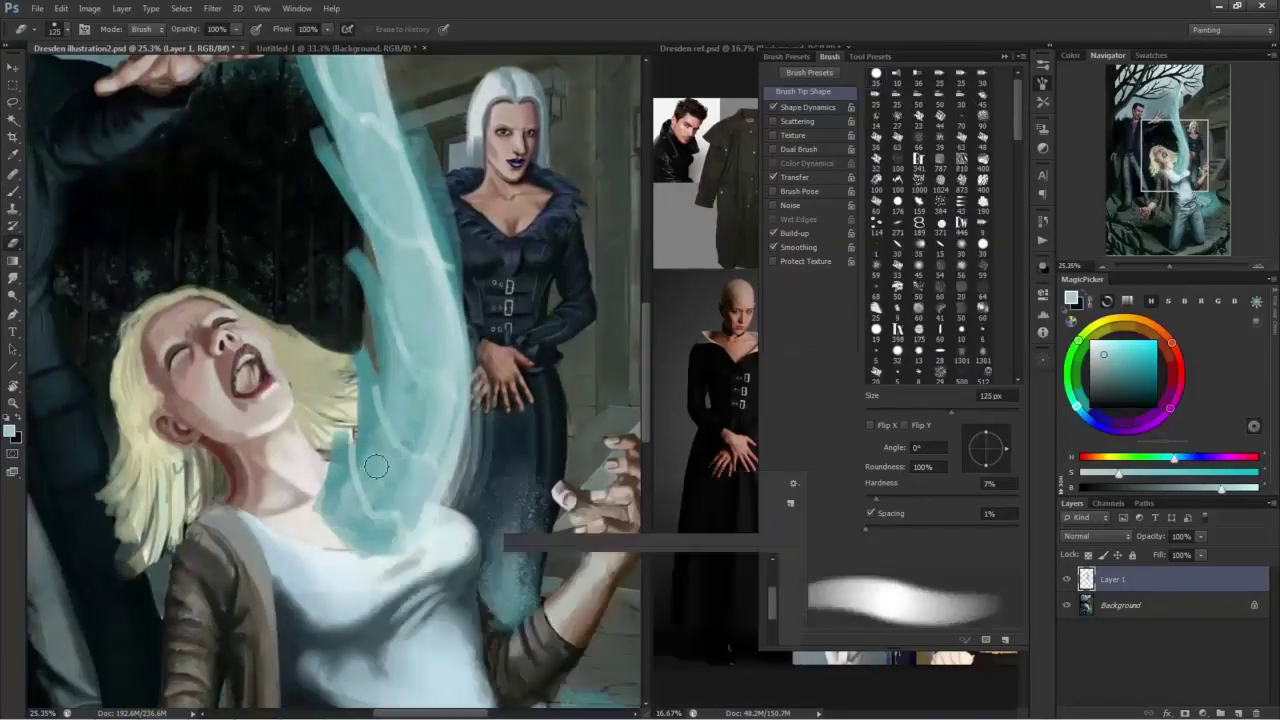
pyautogui.moveTo(375, 466)
pyautogui.mouseDown()
pyautogui.moveTo(394, 495)
pyautogui.moveTo(389, 468)
pyautogui.moveTo(401, 479)
pyautogui.moveTo(410, 458)
pyautogui.moveTo(383, 443)
pyautogui.moveTo(431, 490)
pyautogui.moveTo(384, 495)
pyautogui.moveTo(367, 450)
pyautogui.moveTo(345, 478)
pyautogui.moveTo(348, 514)
pyautogui.mouseUp()
pyautogui.moveTo(394, 394)
pyautogui.mouseDown()
pyautogui.moveTo(423, 443)
pyautogui.moveTo(448, 417)
pyautogui.mouseUp()
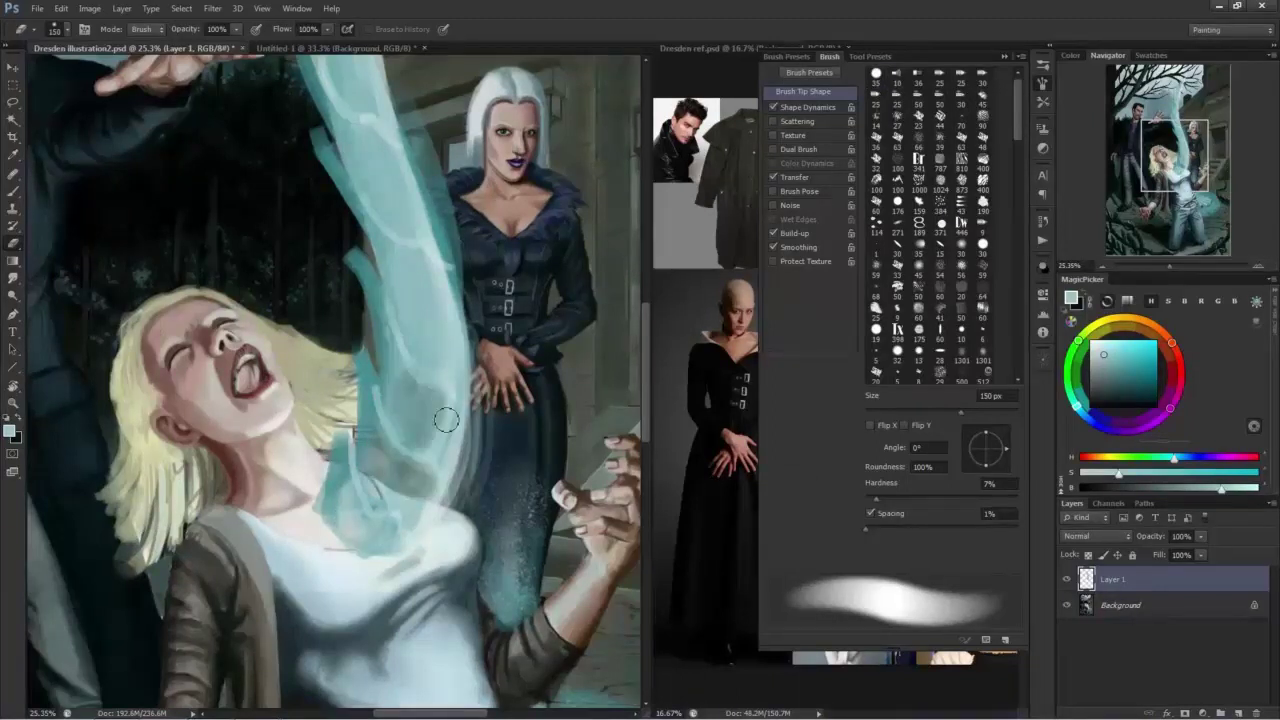
pyautogui.moveTo(414, 323); pyautogui.dragTo(449, 346)
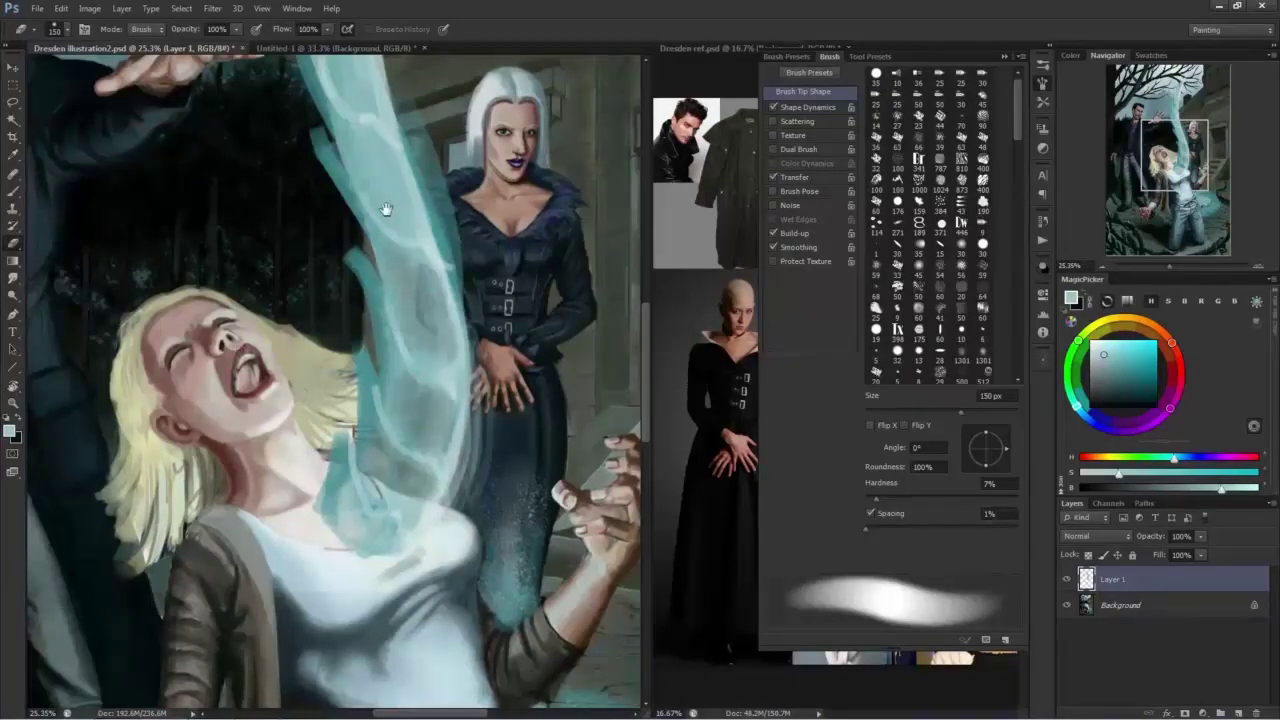
# Erase translucent patches between the veins in the beam's middle and upper sections.
pyautogui.moveTo(386, 209); pyautogui.dragTo(403, 367)
pyautogui.moveTo(398, 309); pyautogui.dragTo(403, 365)
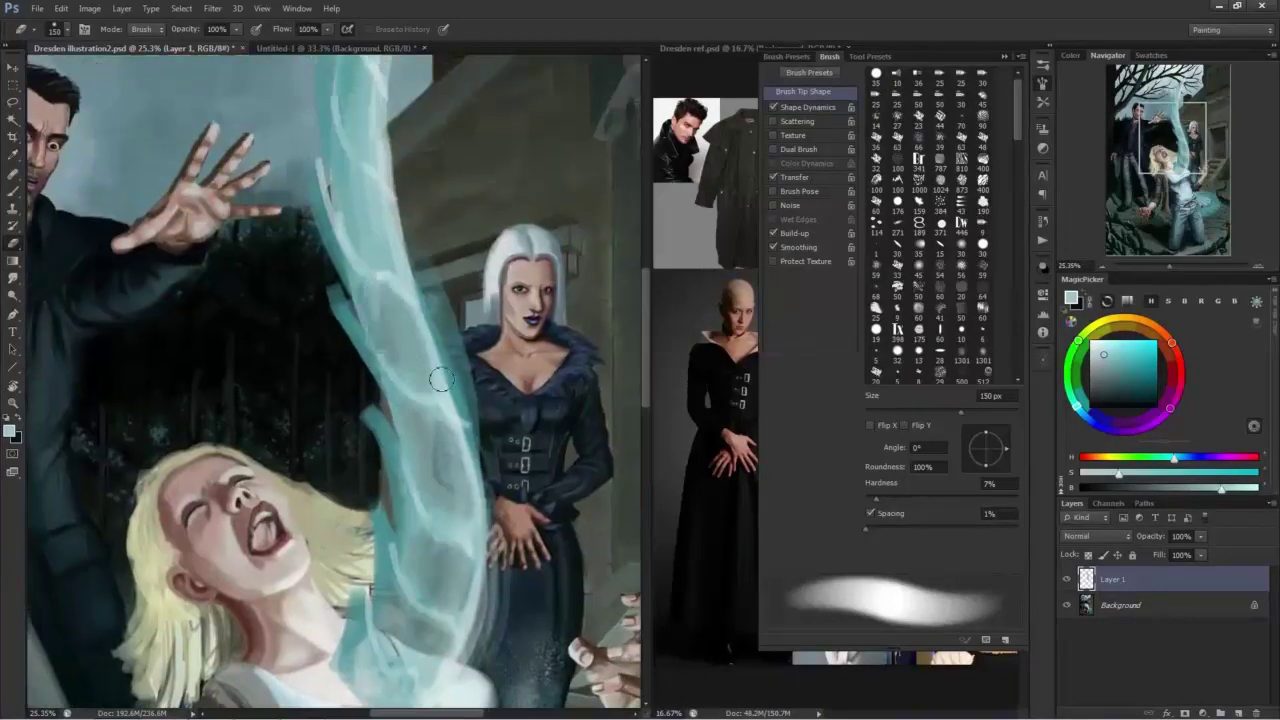
pyautogui.scroll(3, 415, 364)
pyautogui.moveTo(464, 452); pyautogui.dragTo(464, 486)
pyautogui.moveTo(411, 433)
pyautogui.mouseDown()
pyautogui.moveTo(390, 352)
pyautogui.moveTo(374, 388)
pyautogui.mouseUp()
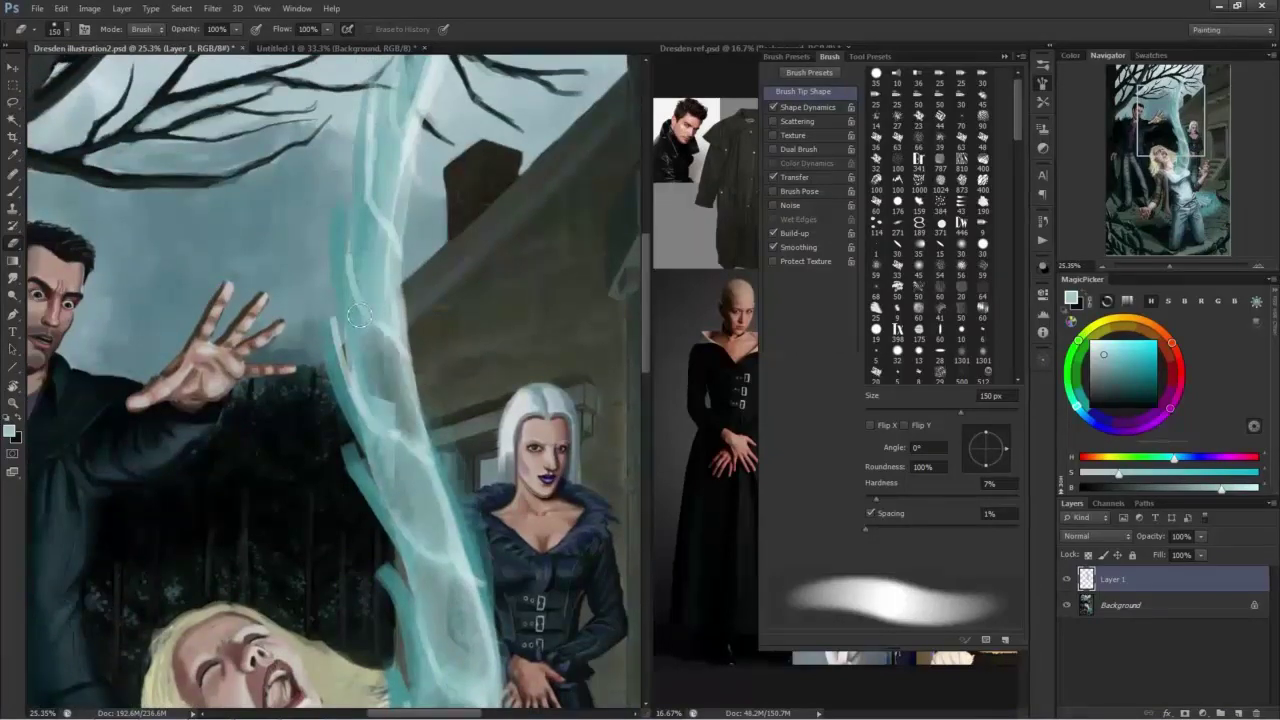
pyautogui.moveTo(377, 256); pyautogui.dragTo(382, 295)
pyautogui.moveTo(386, 172); pyautogui.dragTo(357, 321)
pyautogui.moveTo(402, 215); pyautogui.dragTo(388, 272)
pyautogui.scroll(-5, 360, 362)
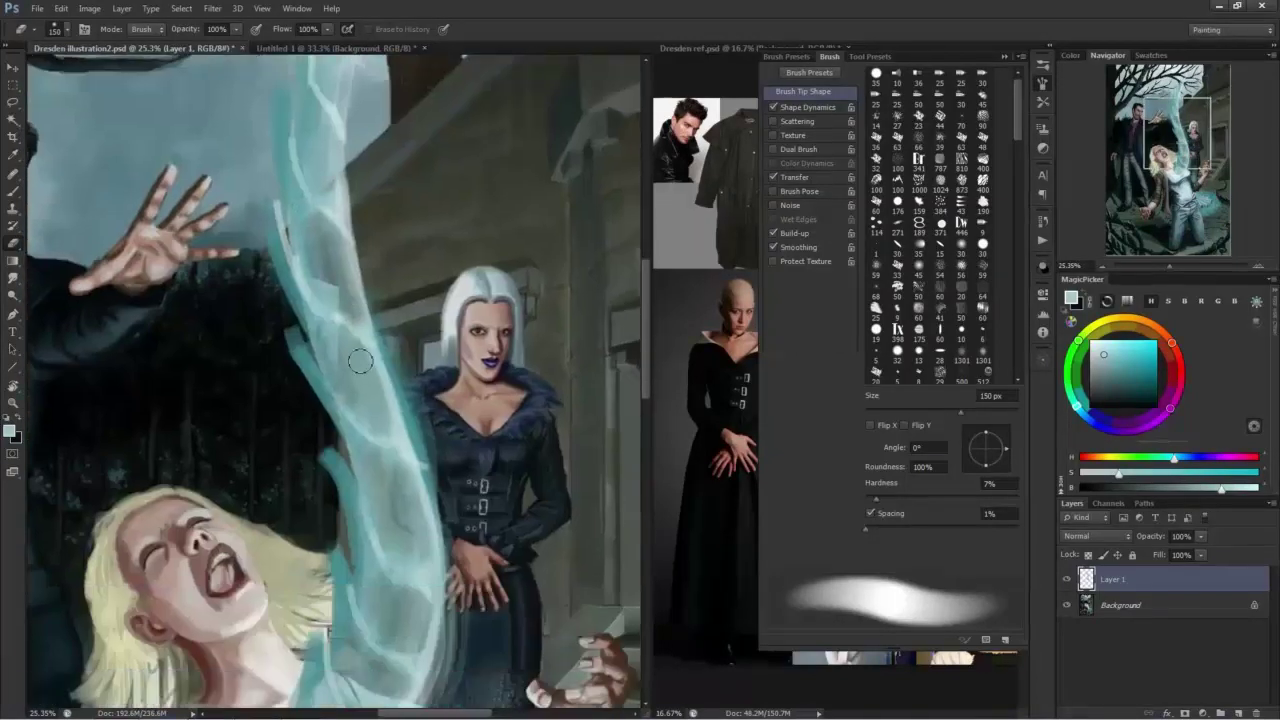
# Thin the beam's interior further beside the woman in the background with the eraser at 200 px.
pyautogui.press(']')
pyautogui.press(']')
pyautogui.press(']')
pyautogui.press(']')
pyautogui.press(']')
pyautogui.press(']')
pyautogui.moveTo(386, 477)
pyautogui.mouseDown()
pyautogui.moveTo(404, 530)
pyautogui.moveTo(420, 400)
pyautogui.mouseUp()
pyautogui.moveTo(396, 335); pyautogui.dragTo(414, 402)
pyautogui.moveTo(369, 217); pyautogui.dragTo(380, 396)
pyautogui.moveTo(382, 374); pyautogui.dragTo(394, 438)
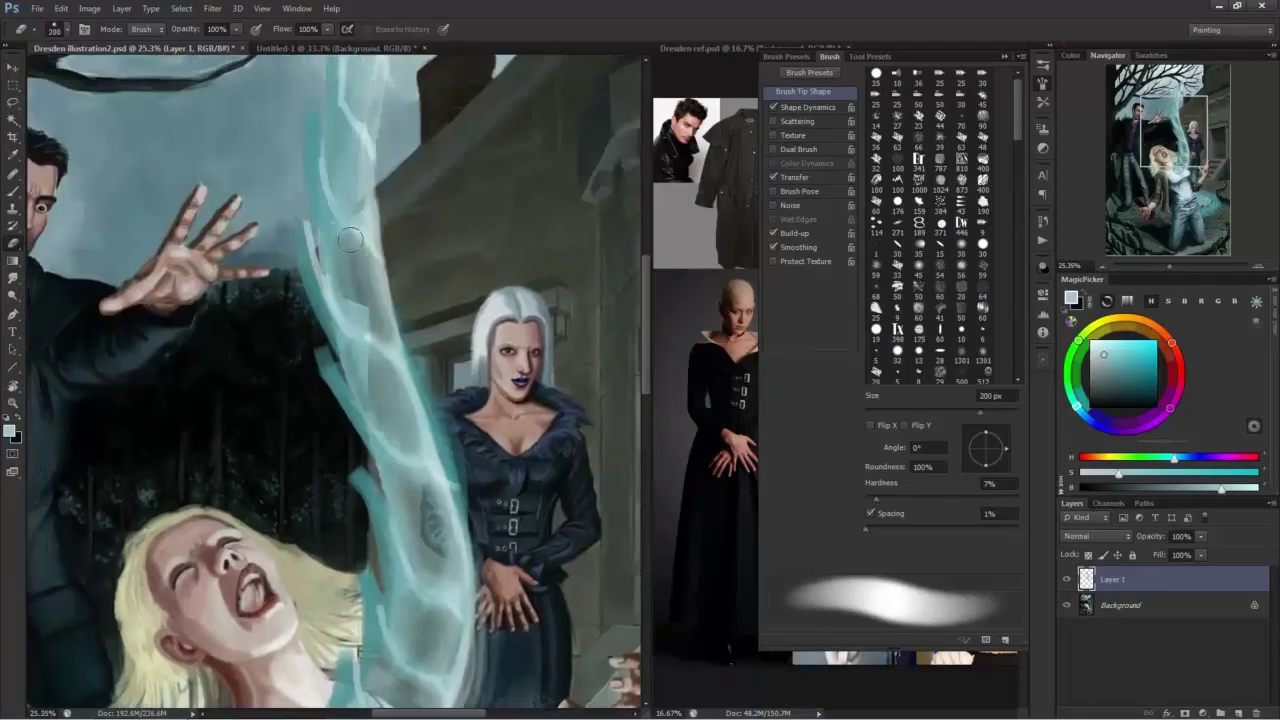
# Add pure white textured highlights along the beam up to the branches with the 300 px textured brush.
pyautogui.scroll(2, 339, 321)
pyautogui.scroll(2, 348, 349)
pyautogui.scroll(-6, 357, 300)
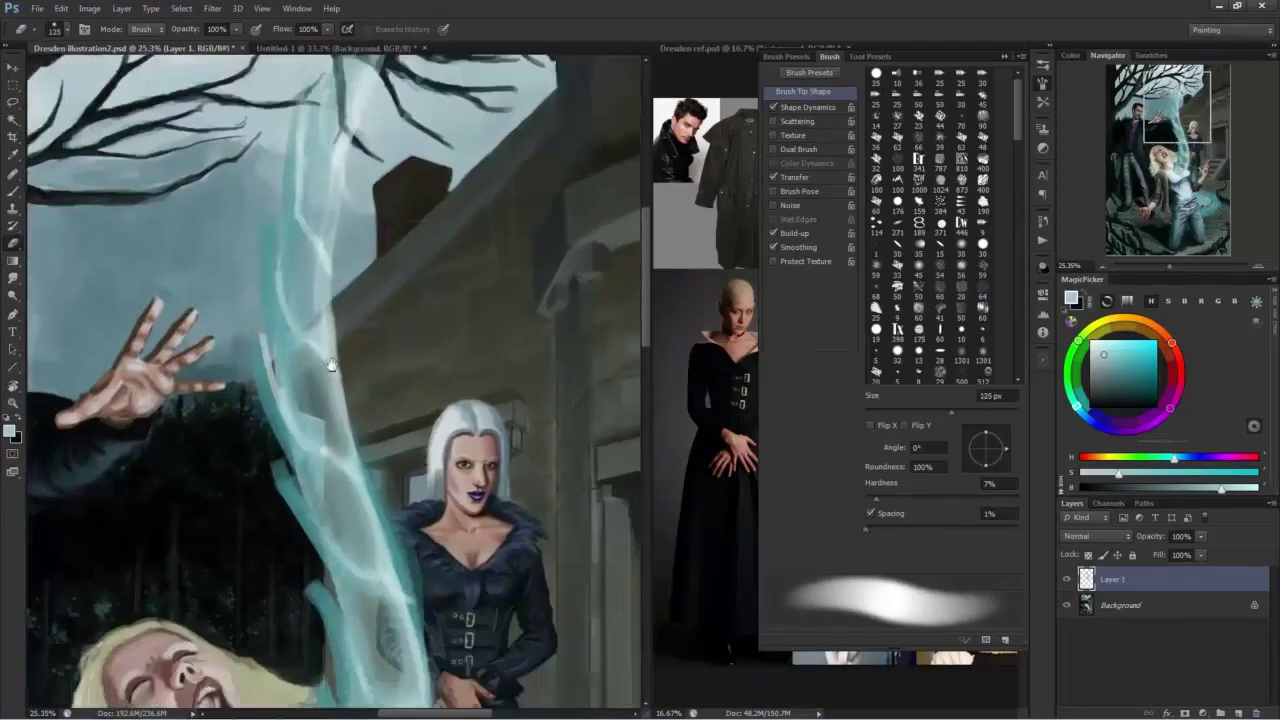
pyautogui.press('b')
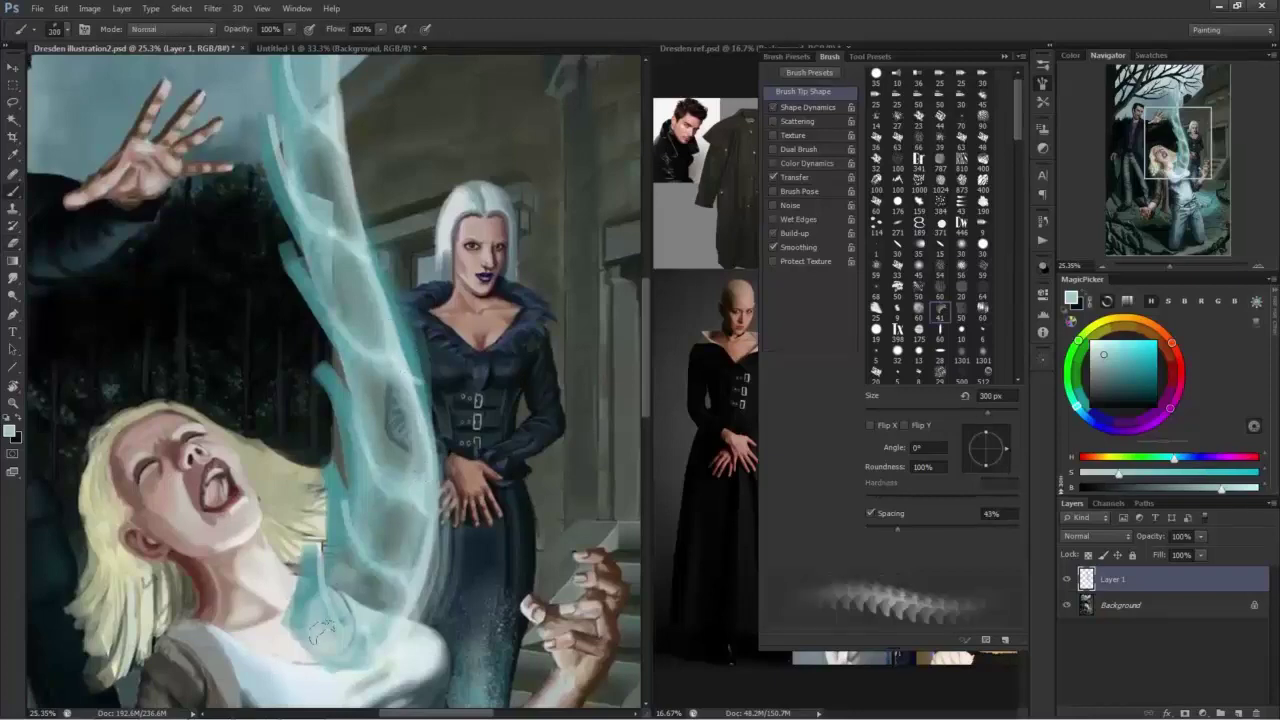
pyautogui.moveTo(344, 300); pyautogui.dragTo(347, 430)
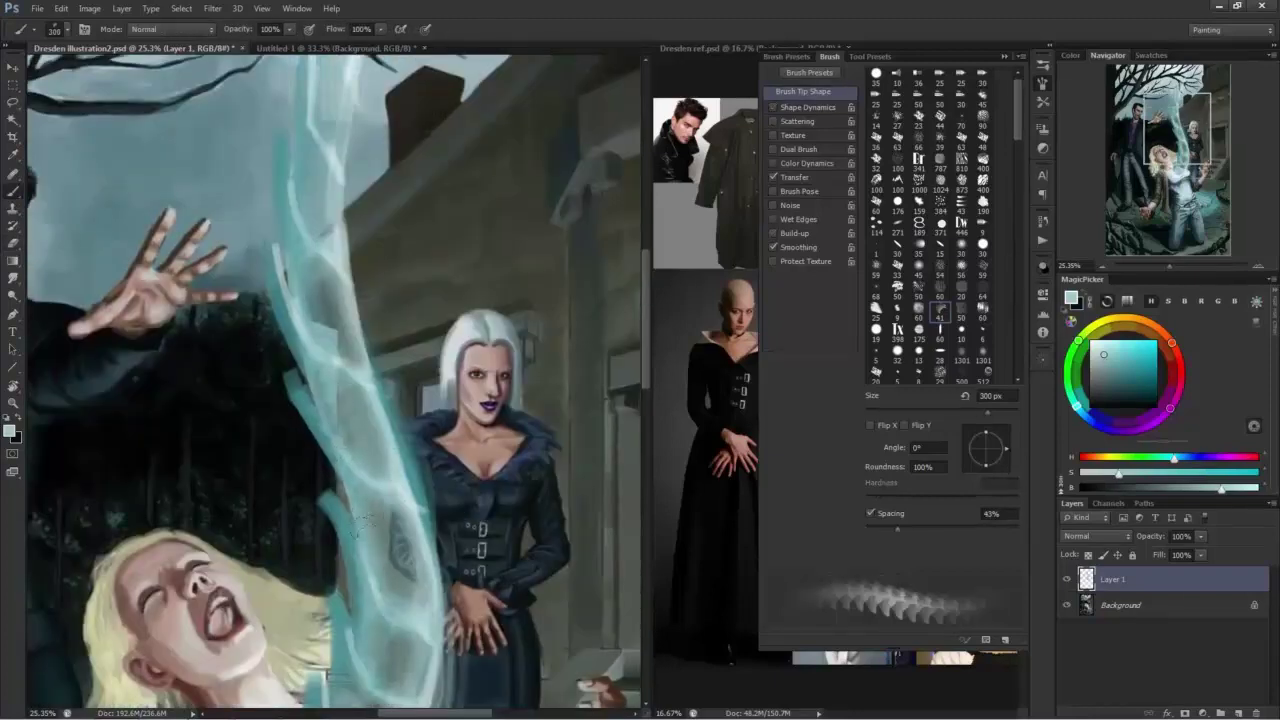
pyautogui.moveTo(307, 252); pyautogui.dragTo(306, 307)
pyautogui.click(1090, 341)
pyautogui.moveTo(334, 510)
pyautogui.mouseDown()
pyautogui.moveTo(337, 395)
pyautogui.moveTo(310, 340)
pyautogui.moveTo(380, 530)
pyautogui.mouseUp()
pyautogui.moveTo(370, 350); pyautogui.dragTo(360, 530)
pyautogui.moveTo(320, 227)
pyautogui.mouseDown()
pyautogui.moveTo(334, 433)
pyautogui.moveTo(312, 180)
pyautogui.mouseUp()
pyautogui.moveTo(305, 170)
pyautogui.mouseDown()
pyautogui.moveTo(304, 398)
pyautogui.moveTo(348, 205)
pyautogui.mouseUp()
pyautogui.moveTo(322, 385); pyautogui.dragTo(301, 468)
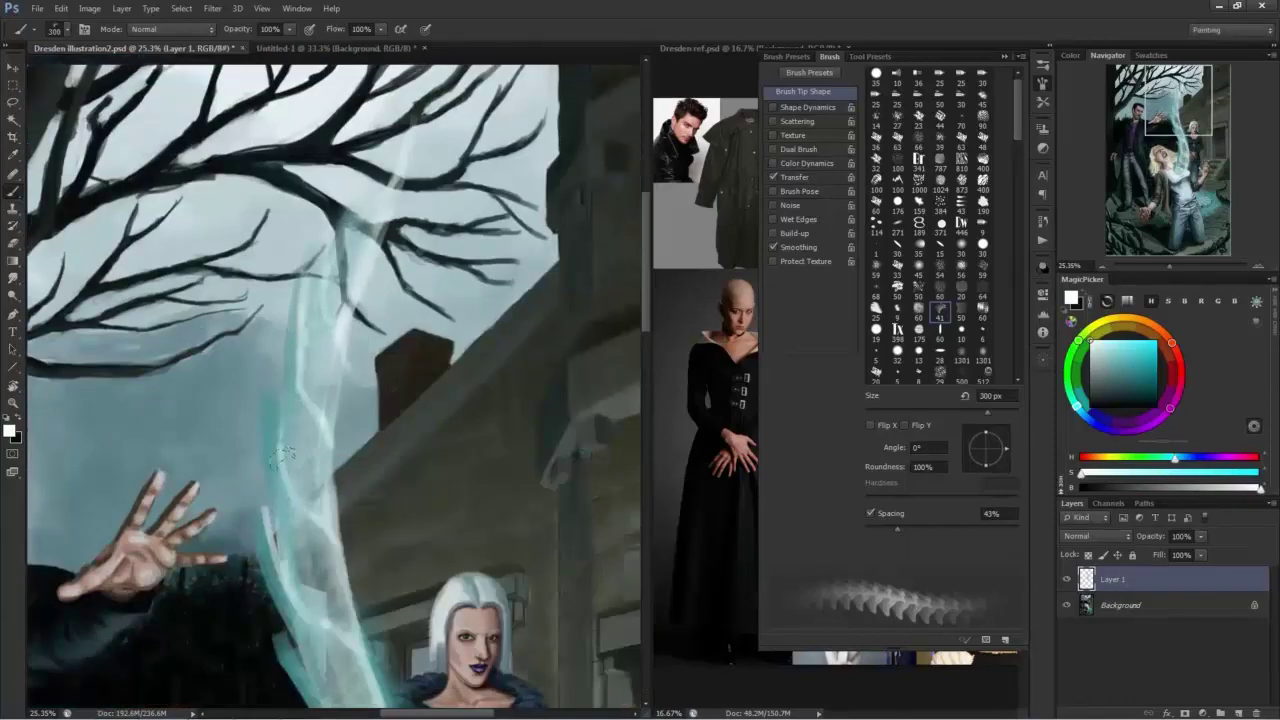
# Clean up the wisps along the beam's left edge with a small eraser of 50 to 70 px.
pyautogui.press('e')
pyautogui.scroll(-6, 300, 420)
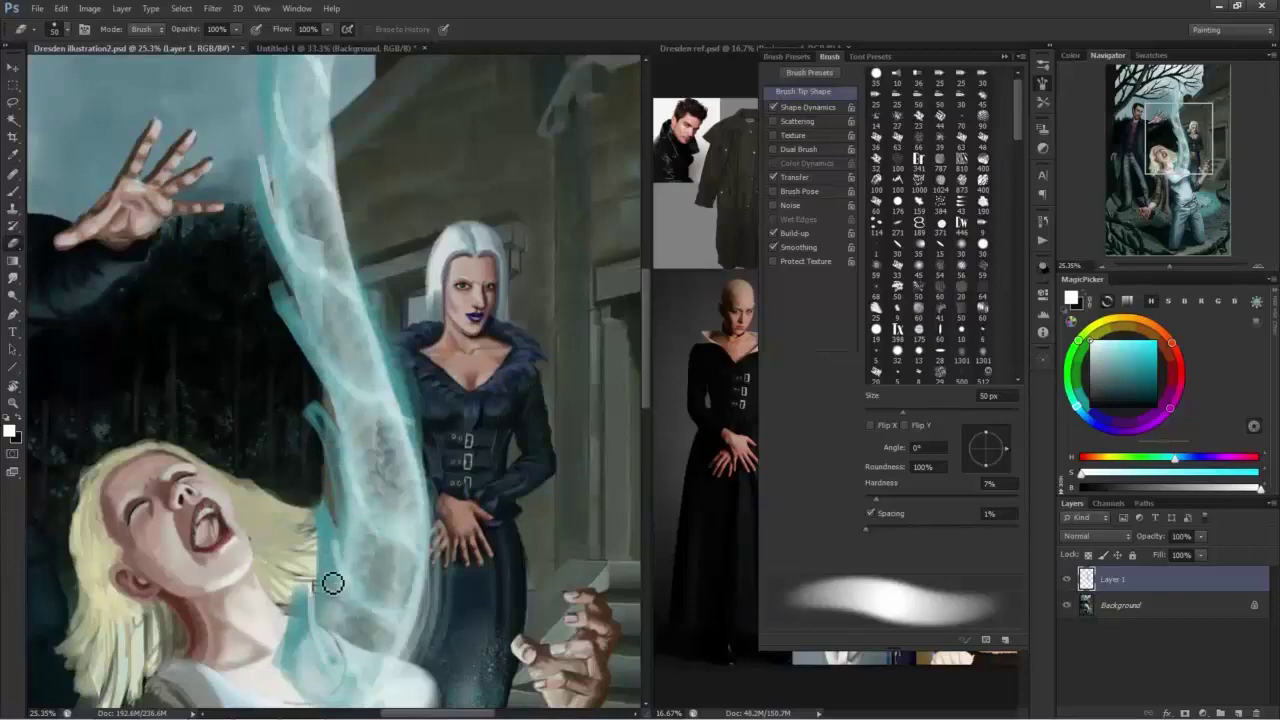
pyautogui.scroll(3, 300, 350)
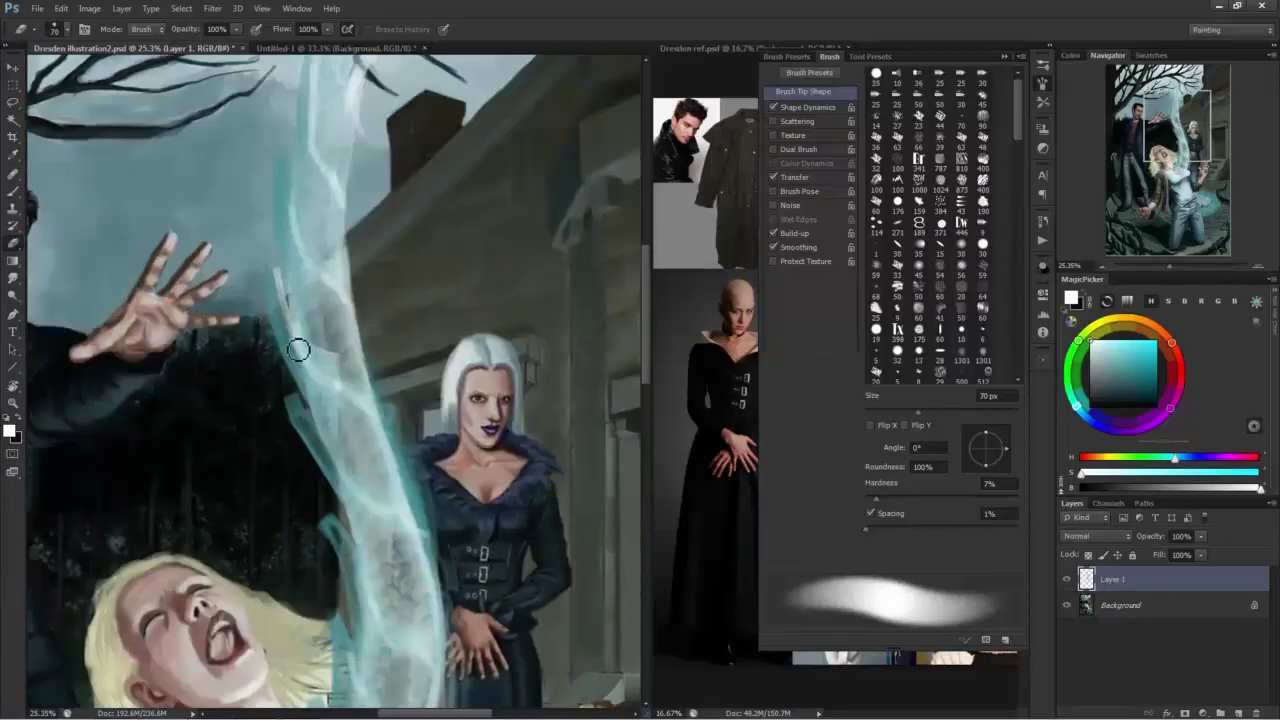
pyautogui.scroll(2, 330, 220)
pyautogui.scroll(-5, 310, 480)
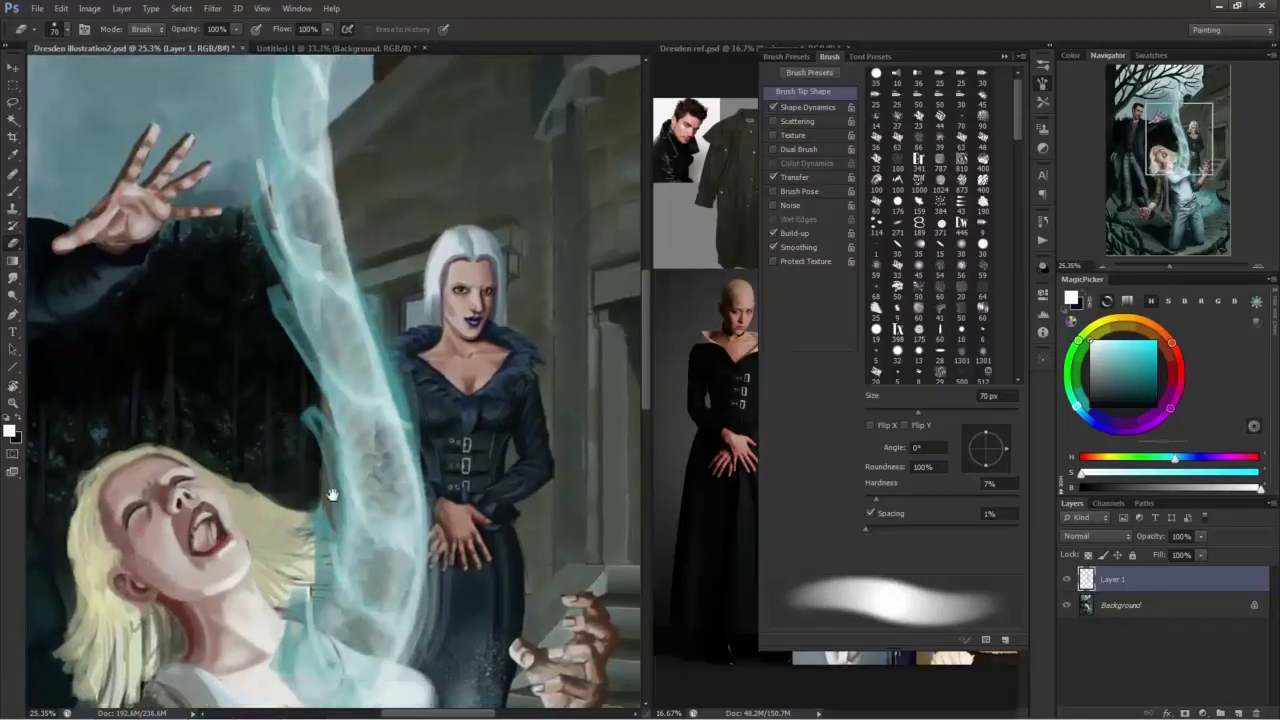
# Trace pale strokes along the wisps at the beam's base with the hard square brush at 20 px, using a light colour sampled there.
pyautogui.press('b')
pyautogui.rightClick(364, 416)
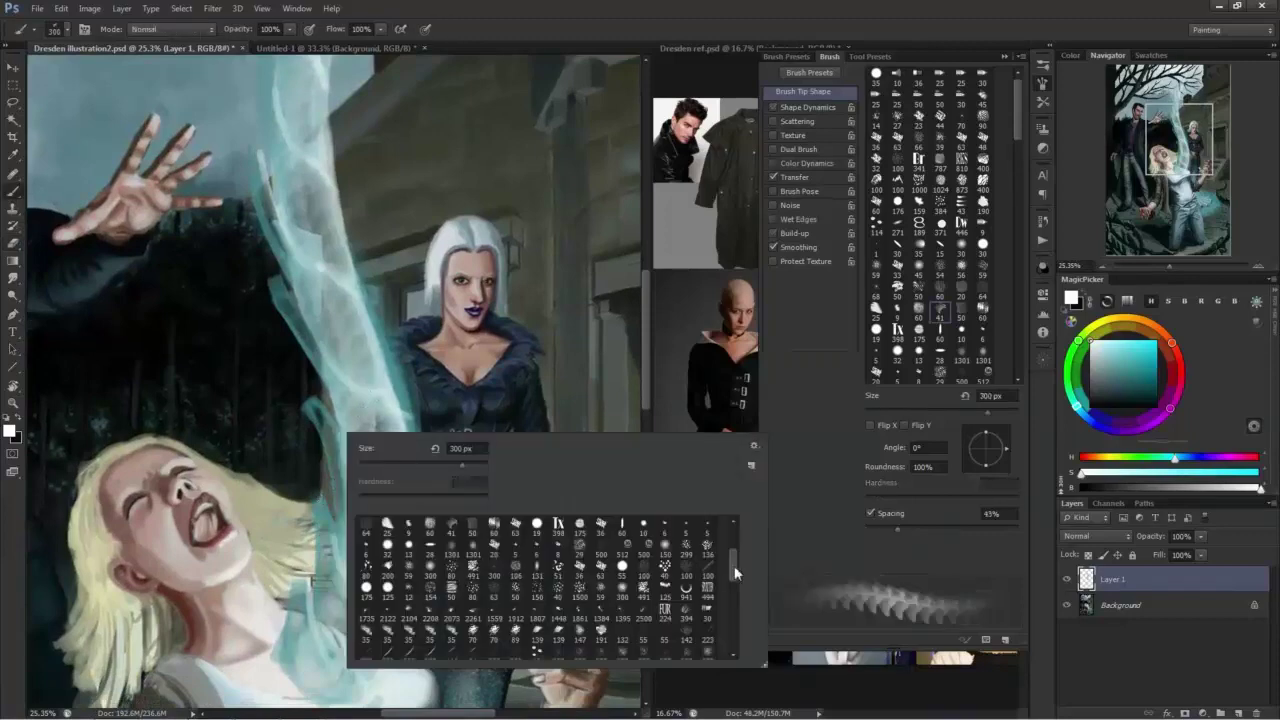
pyautogui.moveTo(735, 573); pyautogui.dragTo(735, 599)
pyautogui.click(409, 625)
pyautogui.moveTo(371, 465); pyautogui.dragTo(362, 465)
pyautogui.keyDown('alt'); pyautogui.click(302, 594); pyautogui.keyUp('alt')
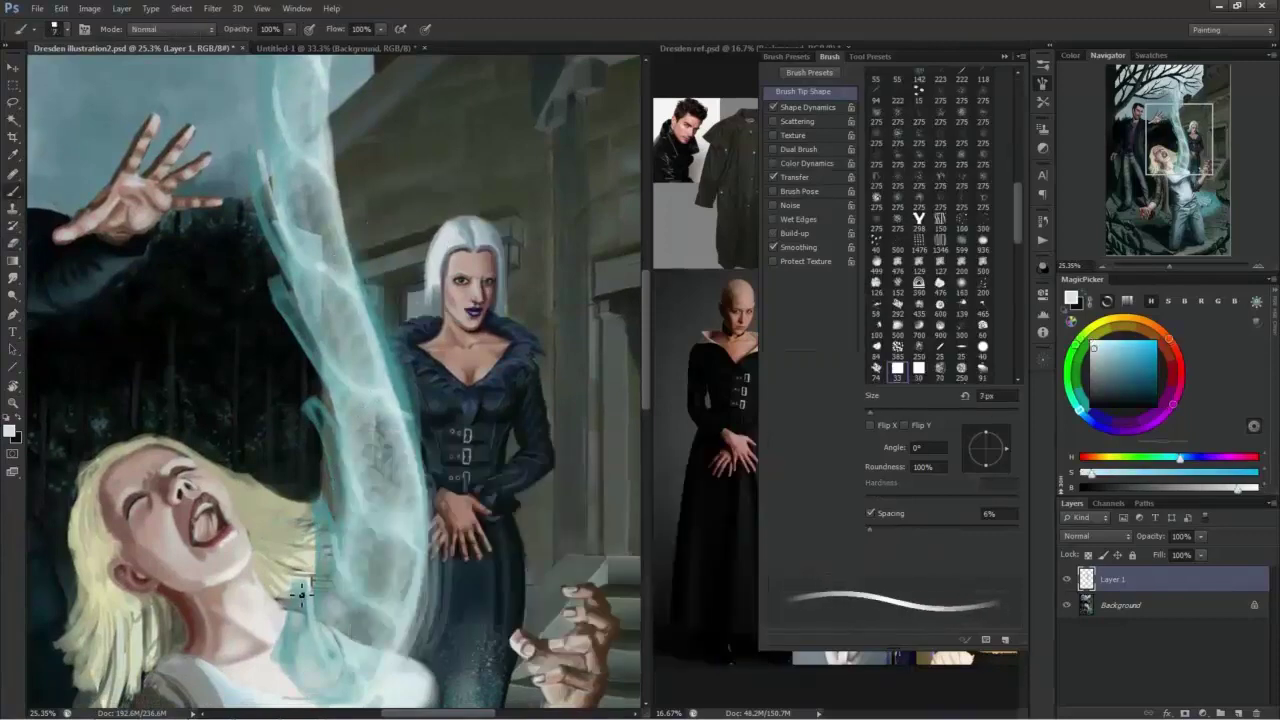
pyautogui.press(']')
pyautogui.press(']')
pyautogui.press(']')
pyautogui.press(']')
pyautogui.scroll(-3, 312, 590)
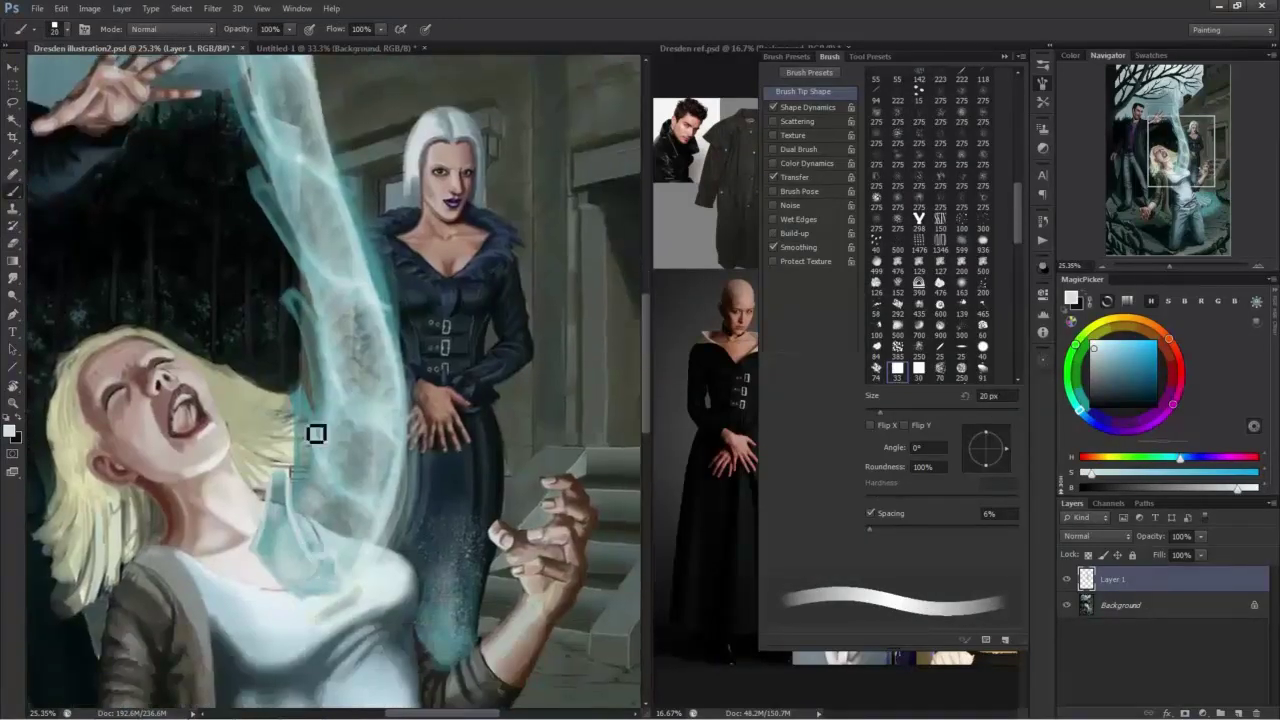
pyautogui.scroll(3, 314, 391)
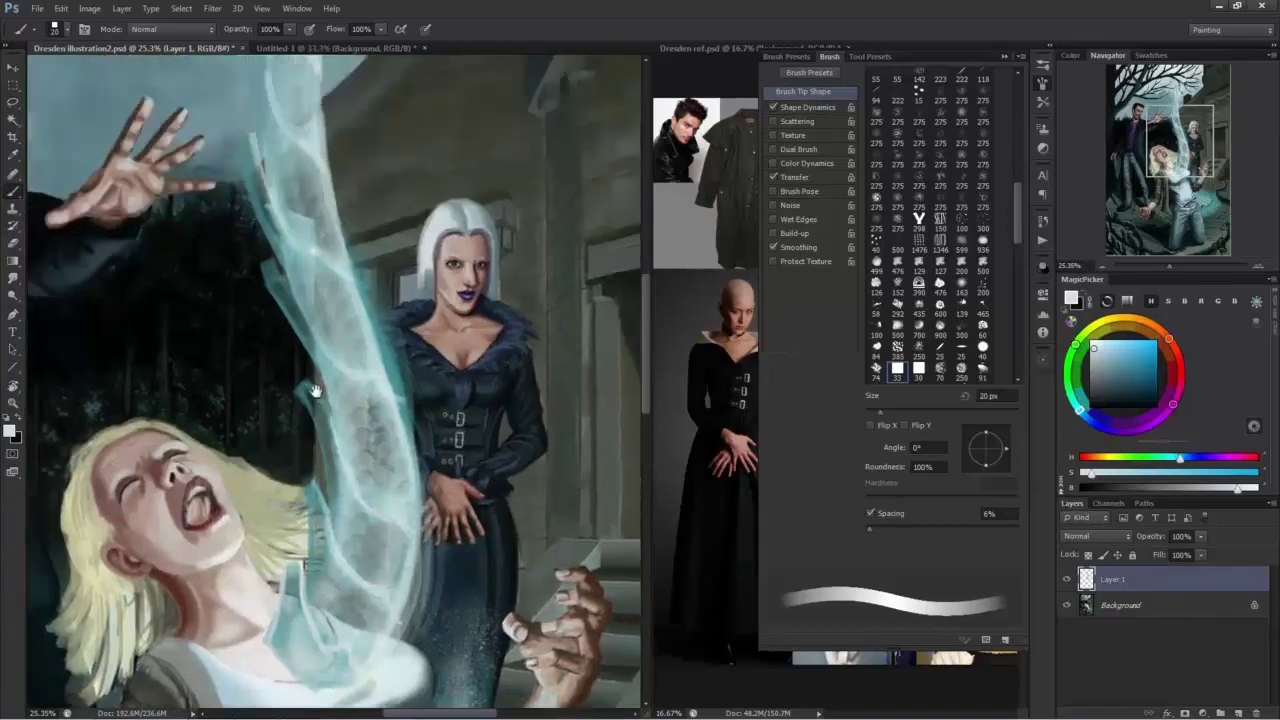
pyautogui.scroll(7, 314, 391)
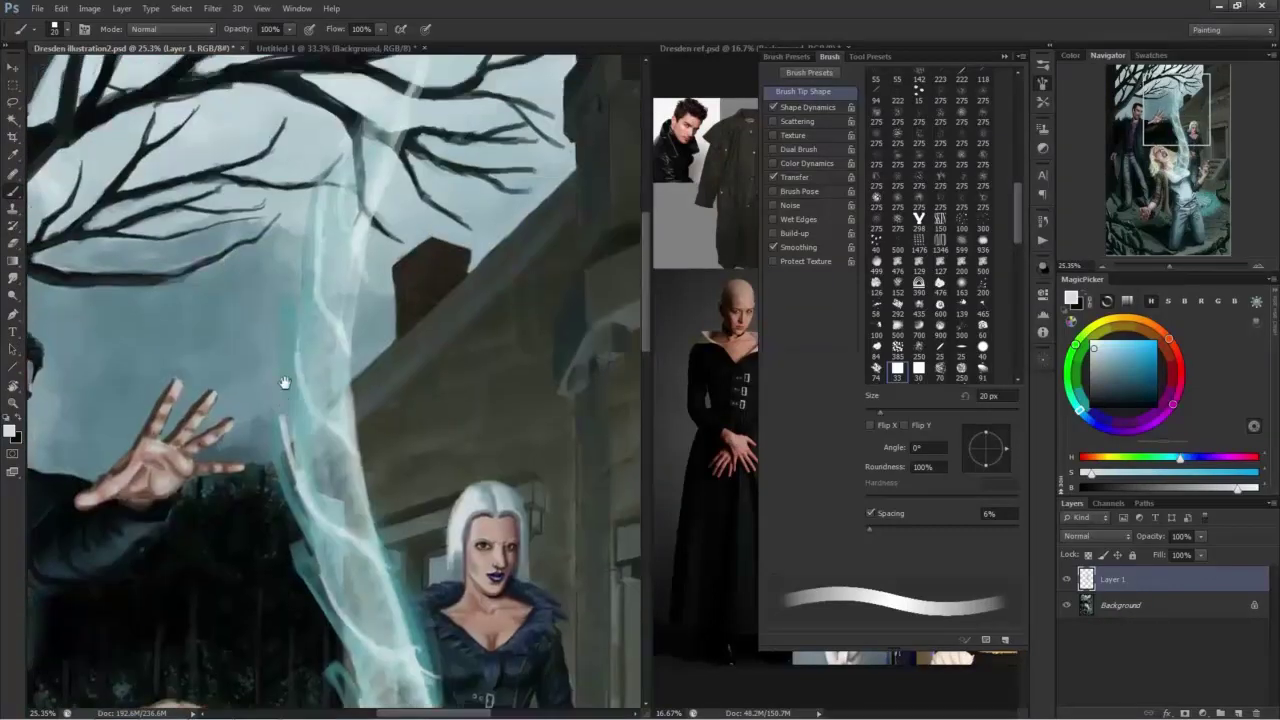
pyautogui.scroll(4, 366, 277)
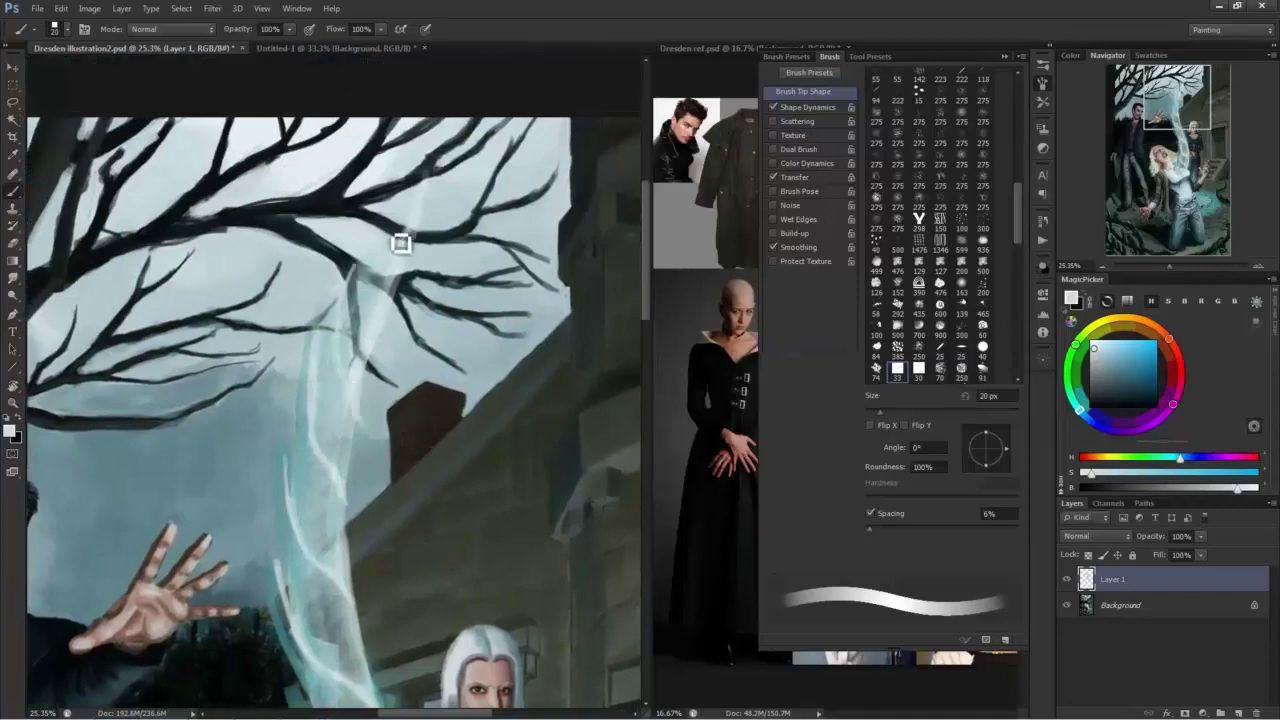
pyautogui.moveTo(318, 490); pyautogui.dragTo(345, 90)
# Outline the beam's edges up to the branches in bright turquoise on a new layer with the square brush at 60 px.
pyautogui.keyDown('alt'); pyautogui.click(460, 243); pyautogui.keyUp('alt')
pyautogui.click(1155, 344)
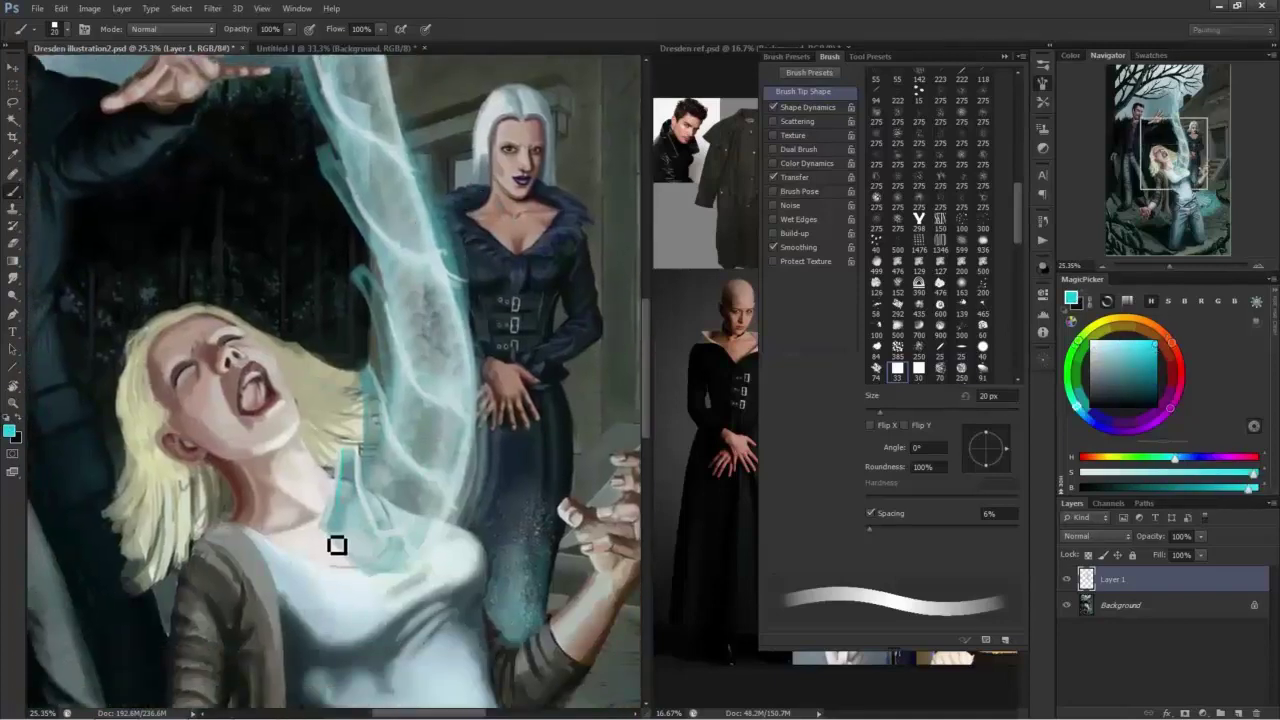
pyautogui.press(']')
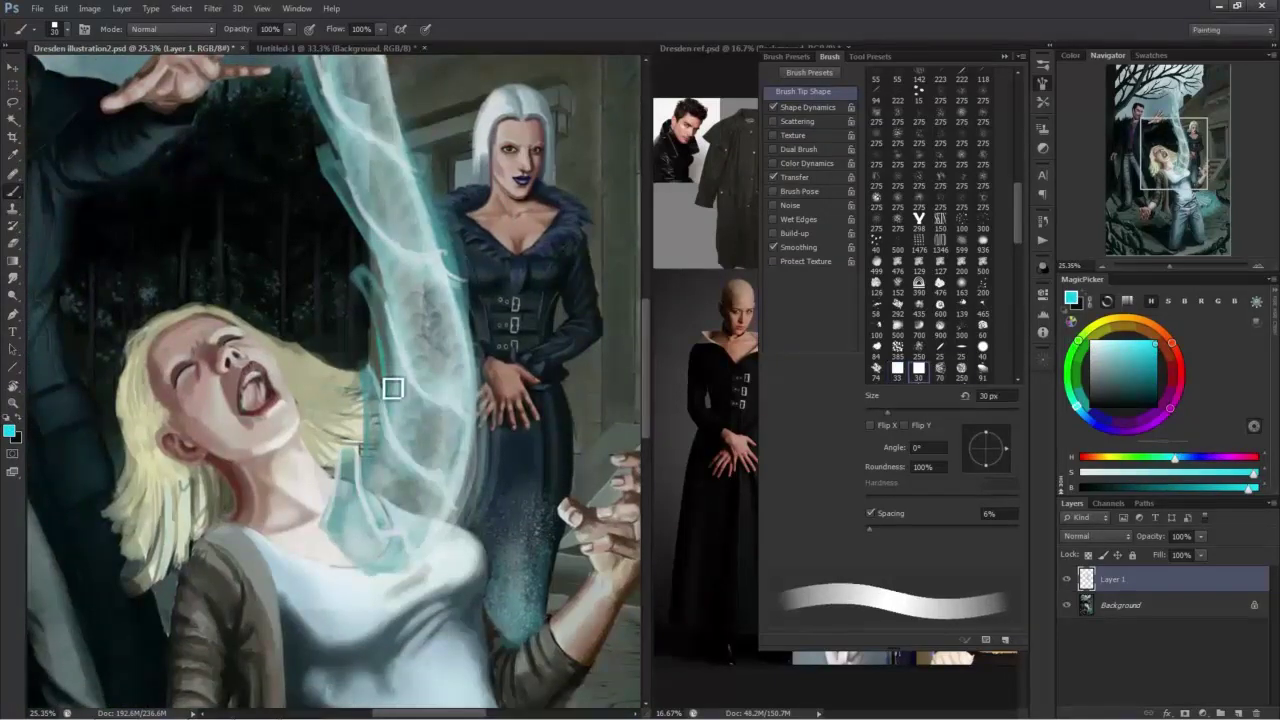
pyautogui.moveTo(399, 405); pyautogui.dragTo(369, 433)
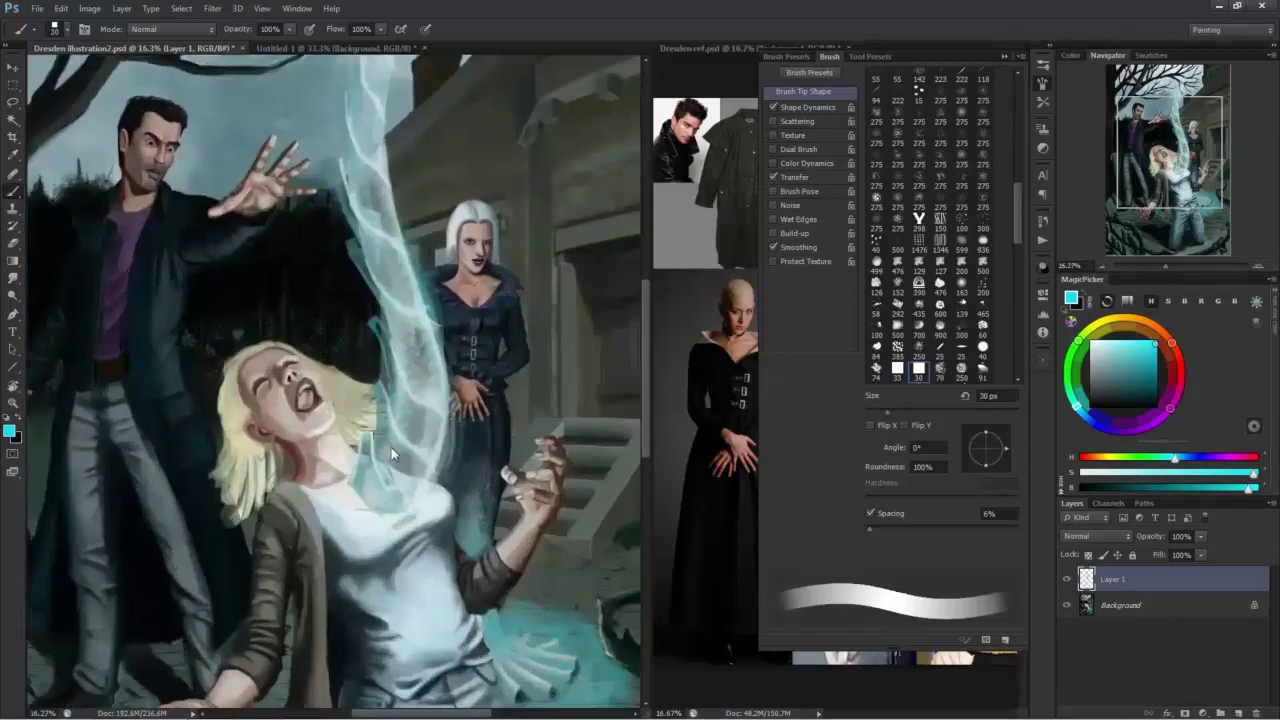
pyautogui.hotkey('ctrl', 'shift', 'n')
pyautogui.press('Return')
pyautogui.press(']')
pyautogui.press(']')
pyautogui.press(']')
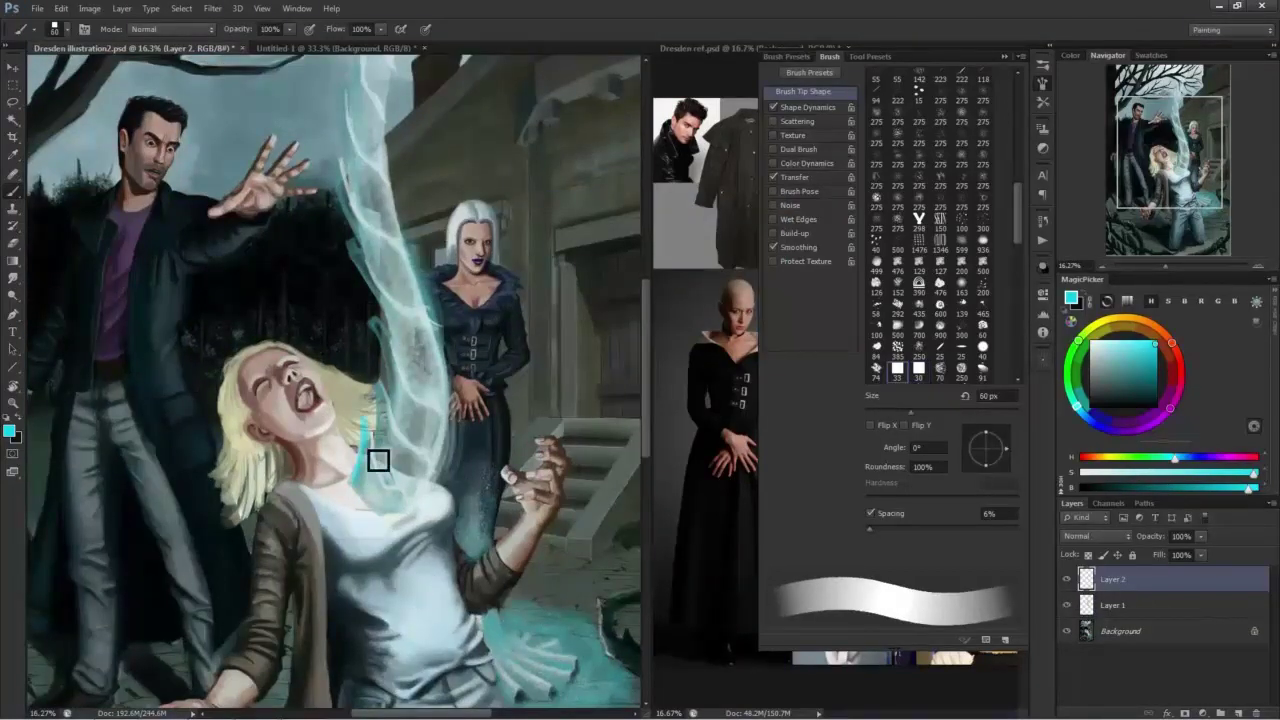
pyautogui.scroll(3, 337, 223)
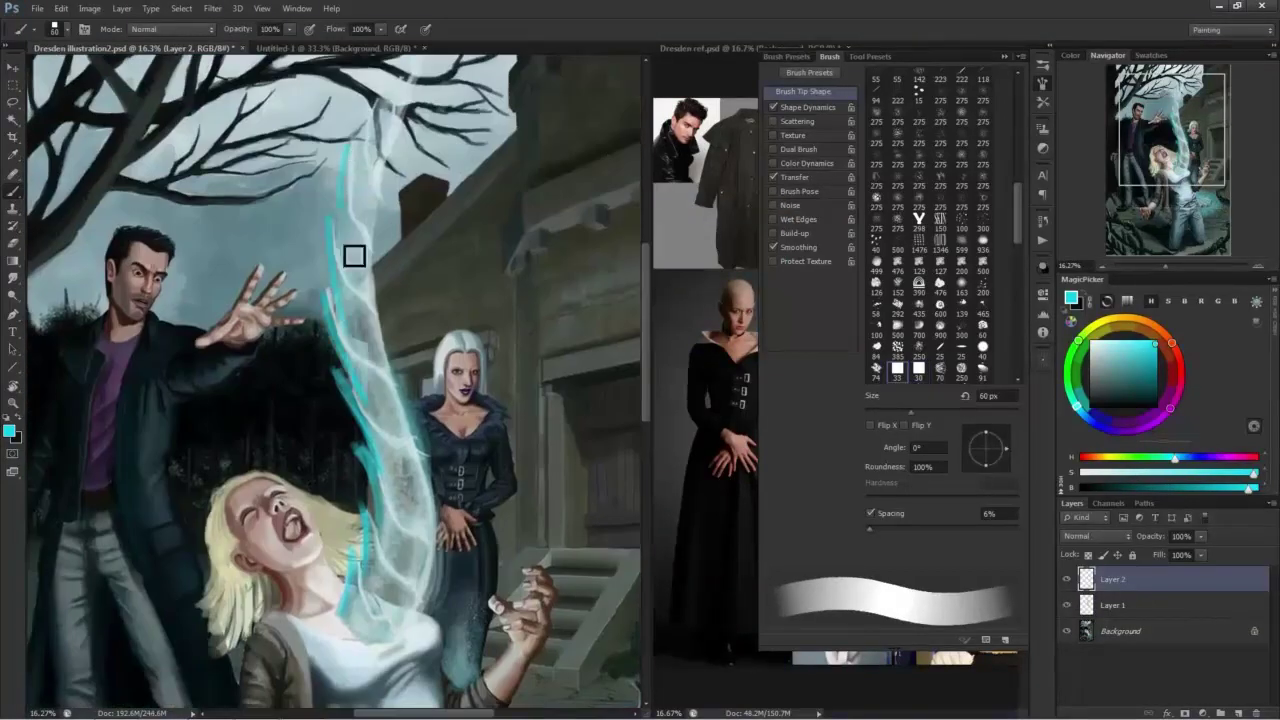
pyautogui.scroll(2, 354, 256)
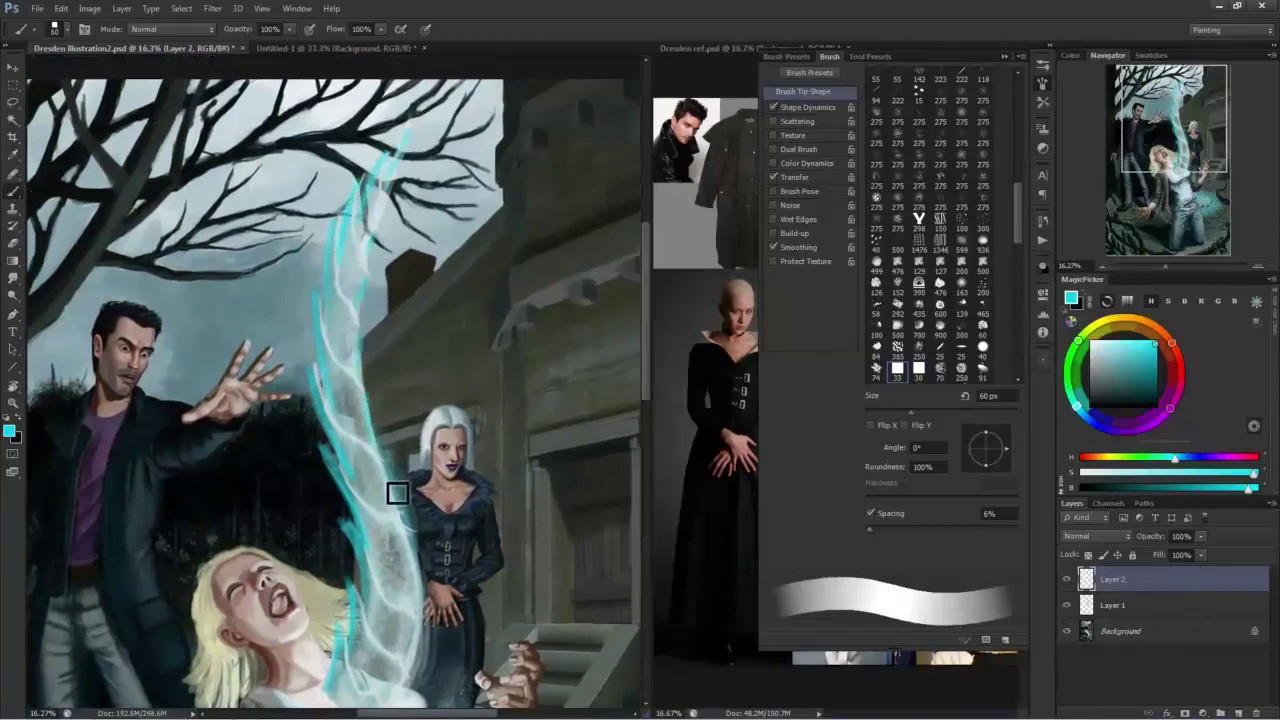
# Compare blend modes for the turquoise outline layer and set it to Pin Light.
pyautogui.scroll(-5, 397, 493)
pyautogui.click(1095, 536)
pyautogui.click(1101, 229)
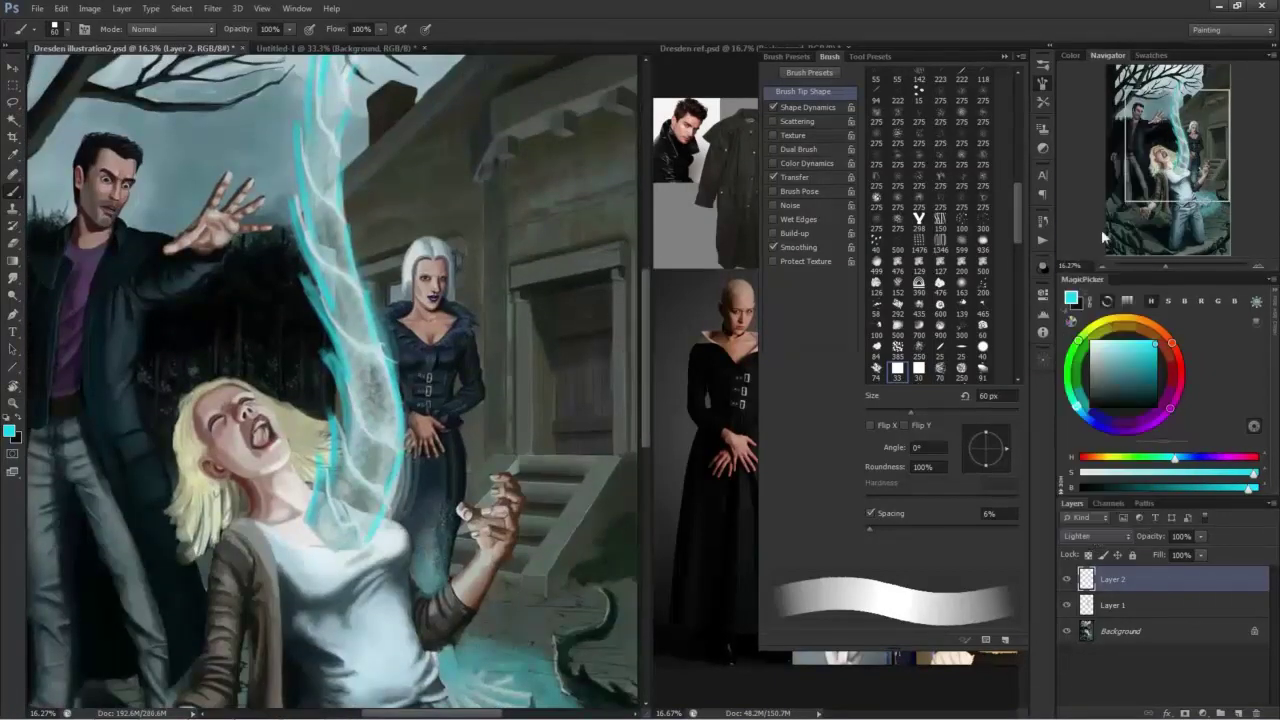
pyautogui.press('Down')
pyautogui.press('Down')
pyautogui.press('Down')
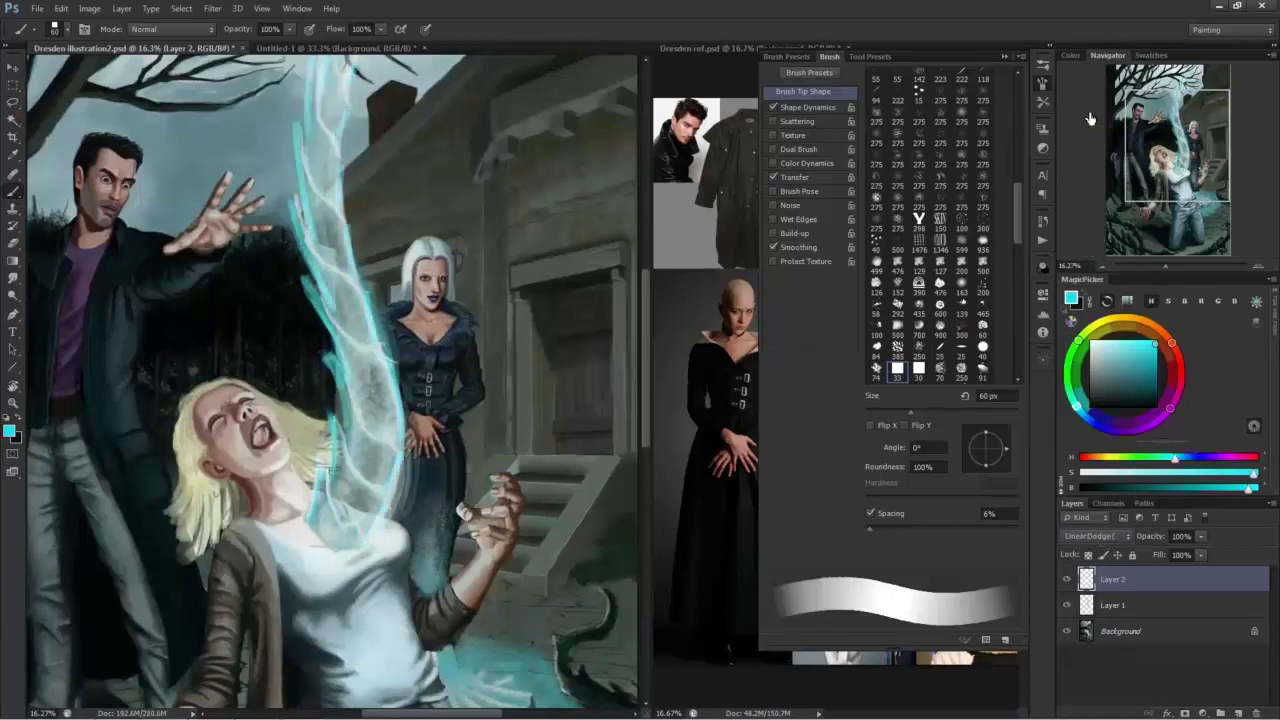
pyautogui.press('Down')
pyautogui.press('Down')
pyautogui.press('Down')
pyautogui.press('Down')
pyautogui.press('Down')
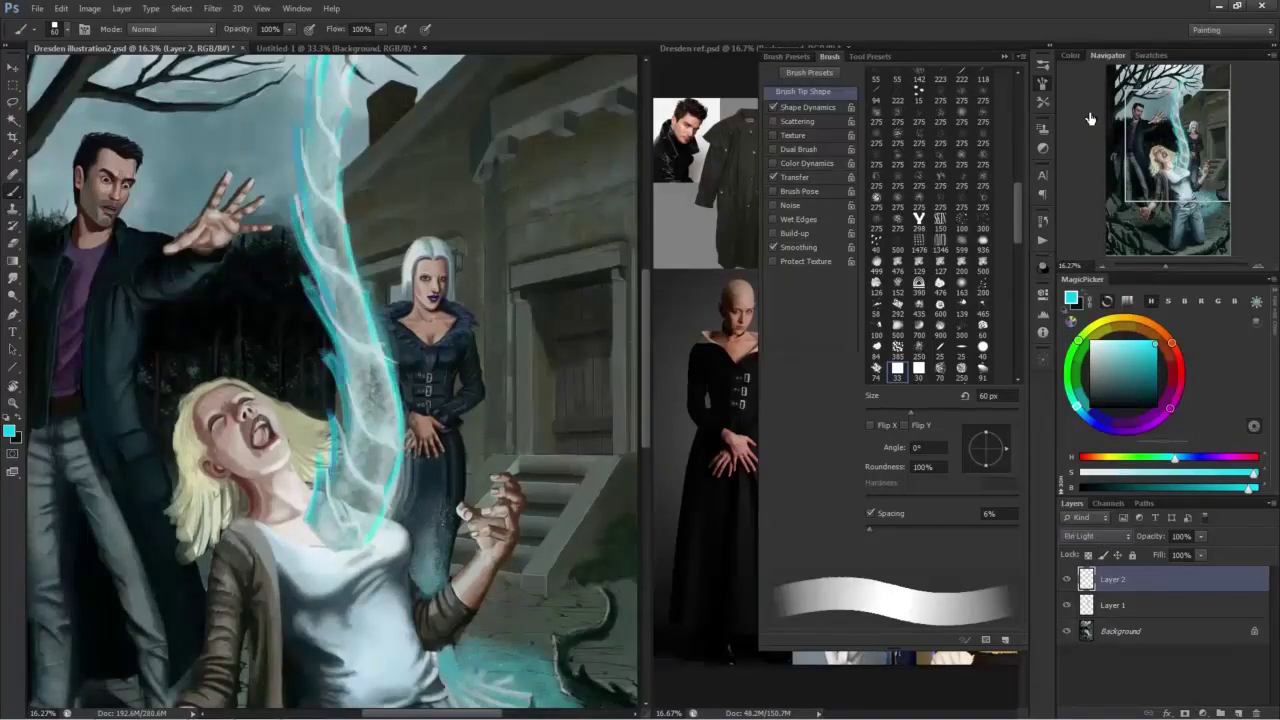
pyautogui.press('Down')
pyautogui.press('Down')
pyautogui.press('Down')
pyautogui.press('Down')
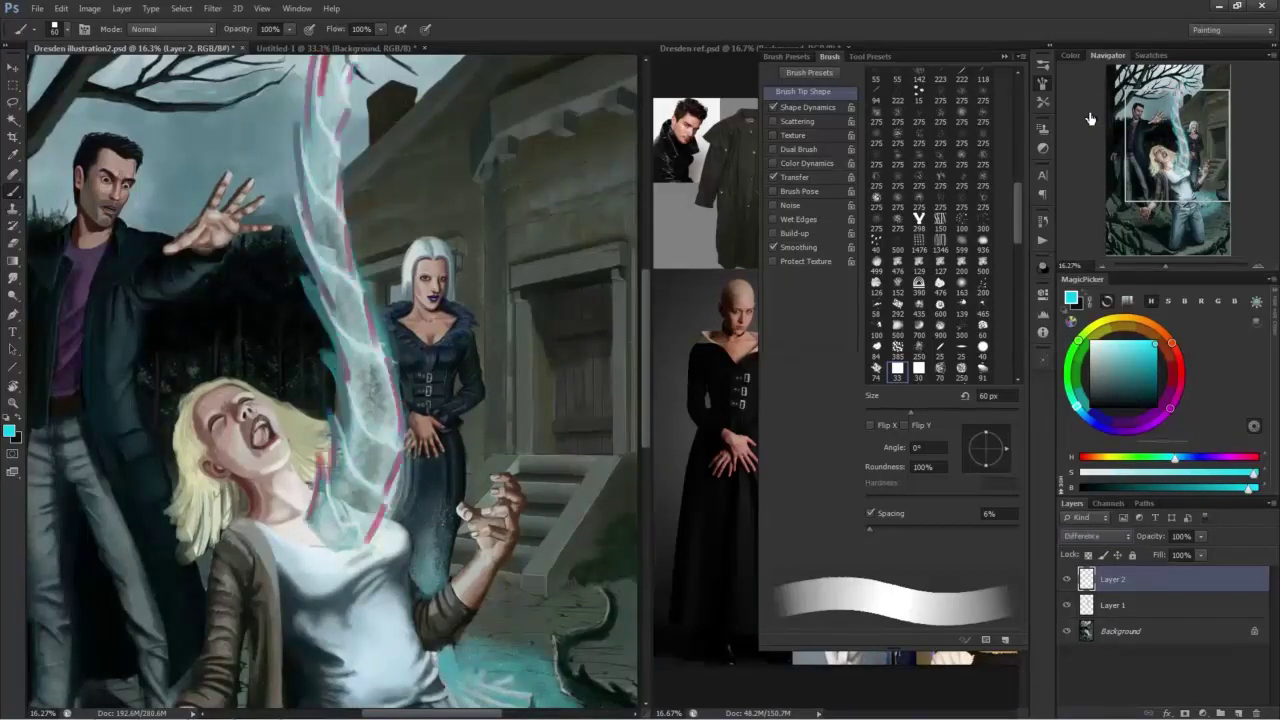
pyautogui.press('Up')
pyautogui.press('Up')
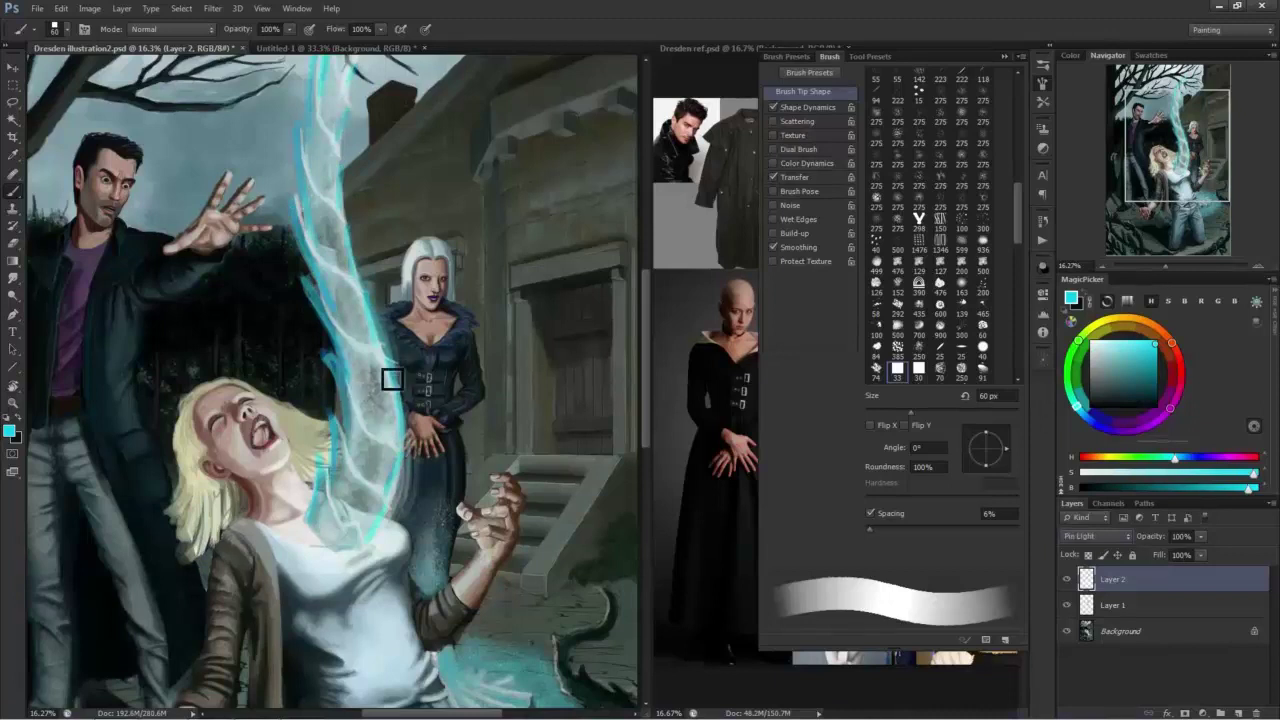
# Soften the turquoise outlines along the beam with a soft eraser at 100 px.
pyautogui.press('e')
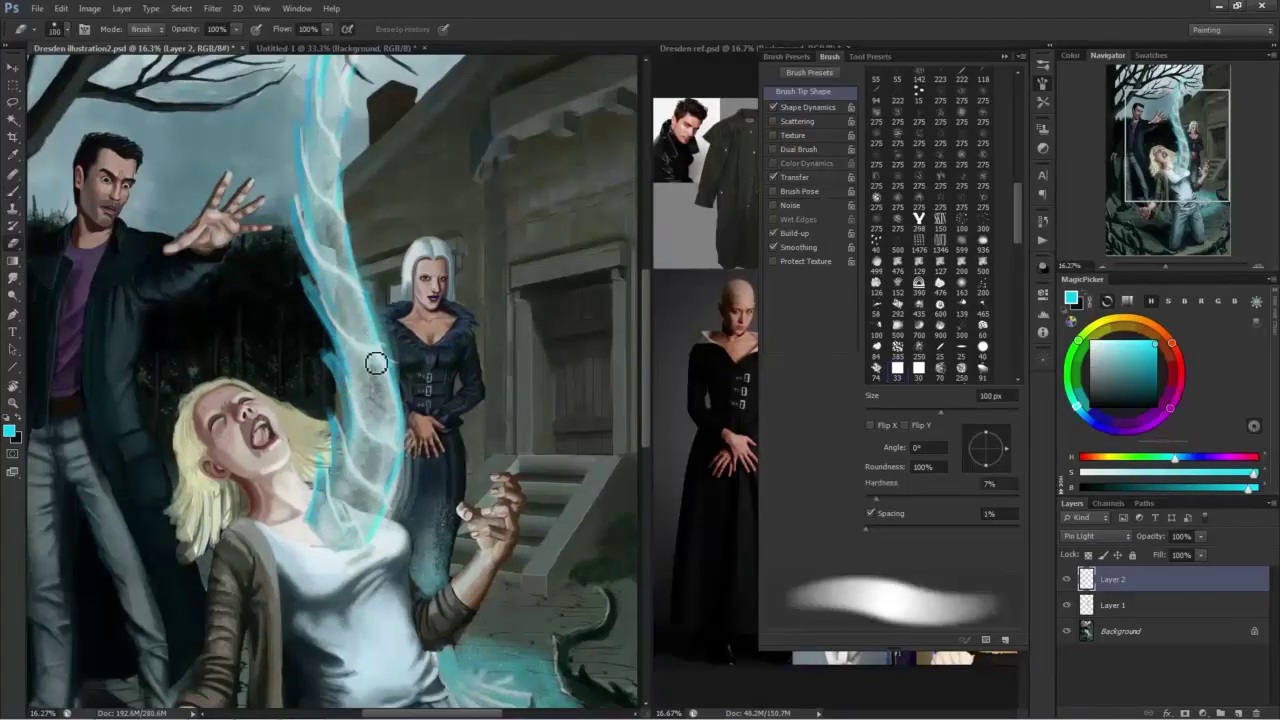
pyautogui.scroll(3, 376, 363)
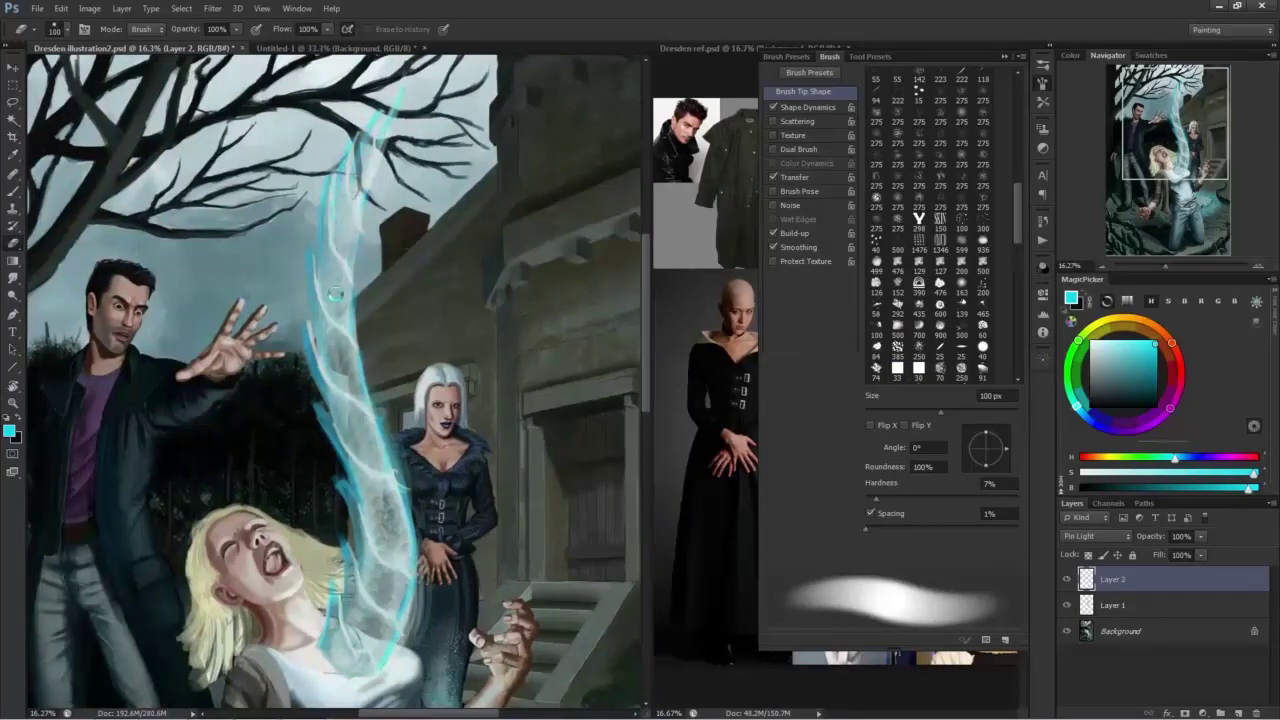
pyautogui.scroll(-2, 333, 407)
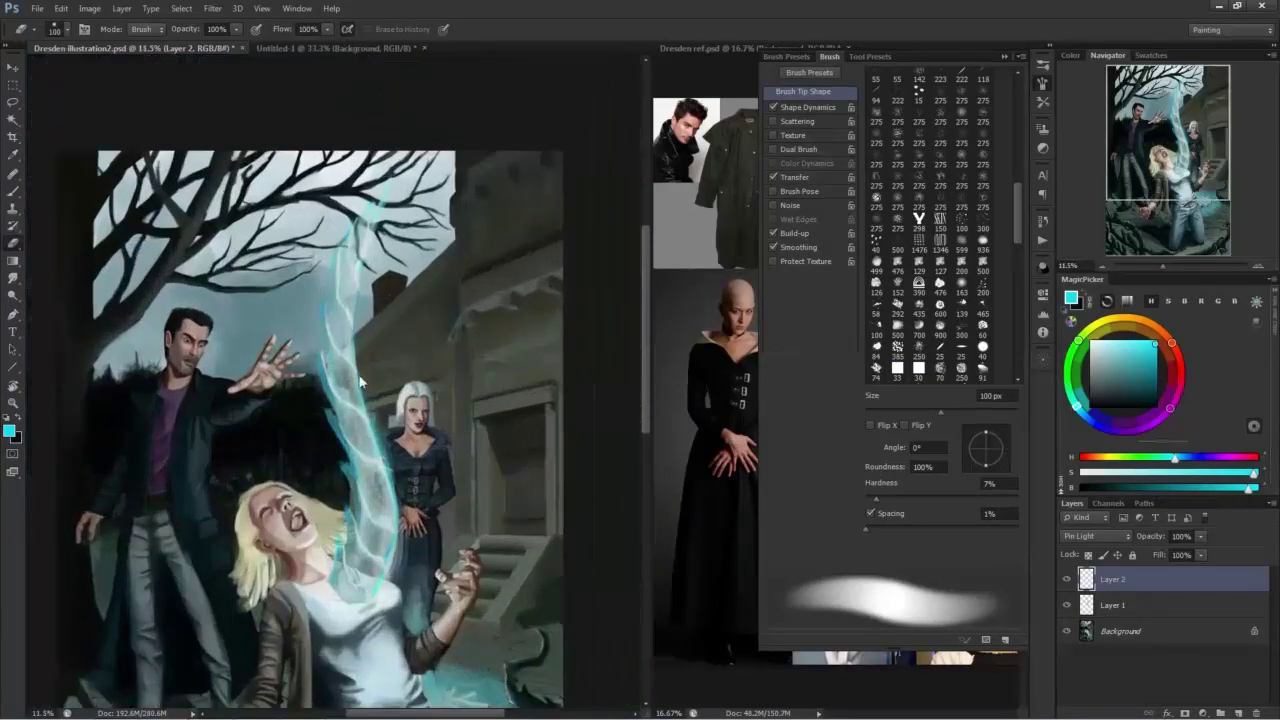
# Paint white highlights on the wisps at the beam's lower left edge with the square brush at 35 px.
pyautogui.press('b')
pyautogui.press('d')
pyautogui.press('x')
pyautogui.press('[')
pyautogui.press('[')
pyautogui.press('[')
pyautogui.press('[')
pyautogui.press('[')
pyautogui.press('[')
pyautogui.scroll(2, 367, 459)
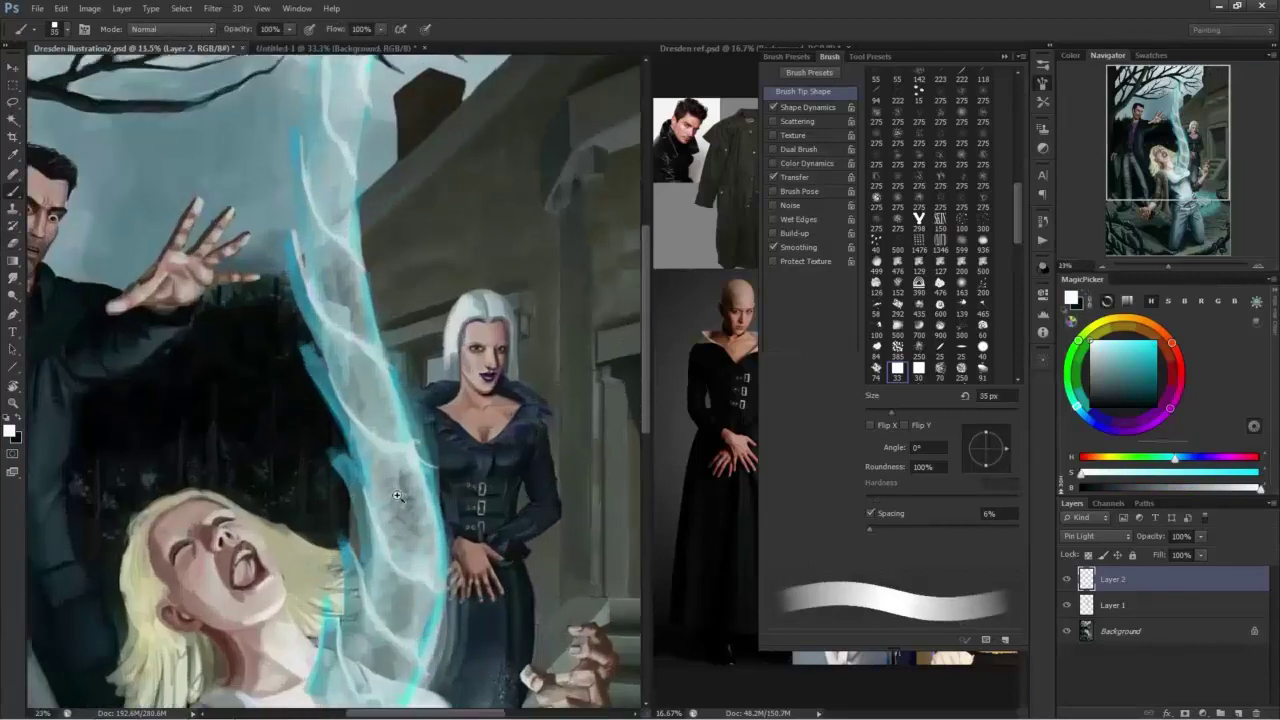
pyautogui.moveTo(357, 564); pyautogui.dragTo(338, 533)
pyautogui.moveTo(340, 616); pyautogui.dragTo(330, 598)
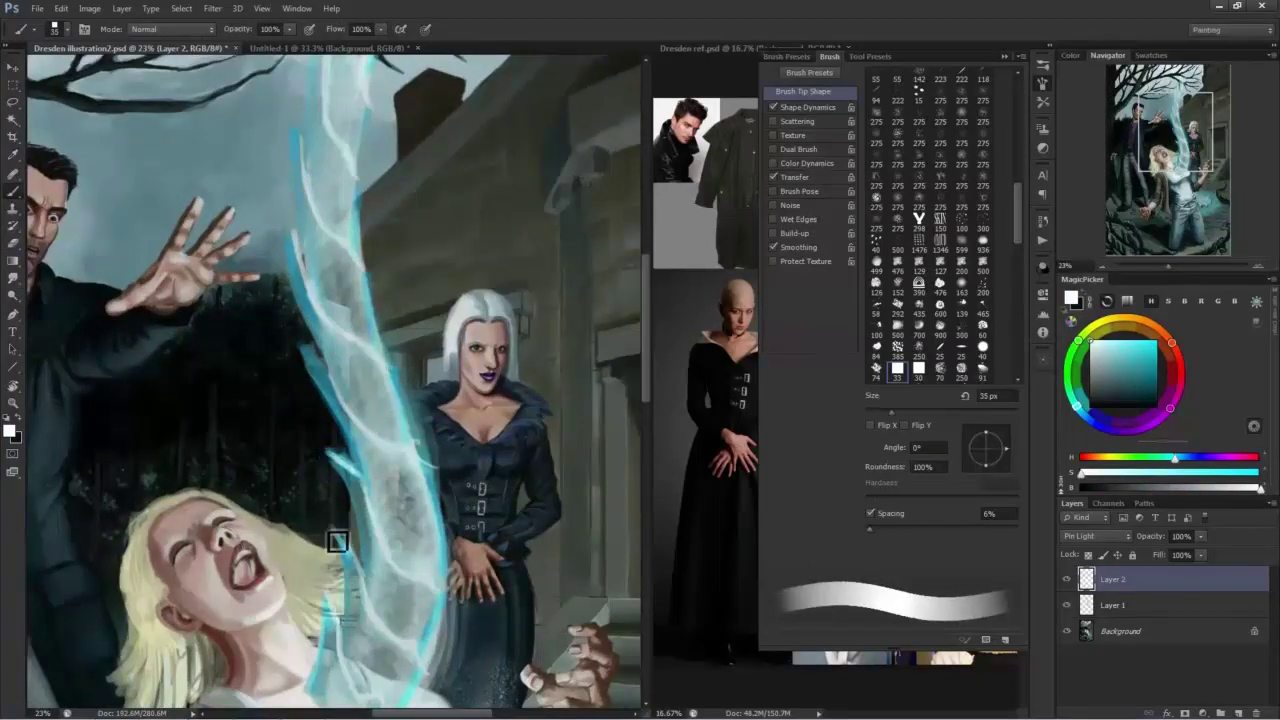
# Continue the 35 px white highlights along the beam's middle and upper edges up to its tip among the branches.
pyautogui.moveTo(330, 379); pyautogui.dragTo(305, 352)
pyautogui.moveTo(299, 277); pyautogui.dragTo(286, 233)
pyautogui.moveTo(292, 162)
pyautogui.mouseDown()
pyautogui.moveTo(295, 304)
pyautogui.moveTo(299, 266)
pyautogui.mouseUp()
pyautogui.moveTo(335, 191); pyautogui.dragTo(358, 287)
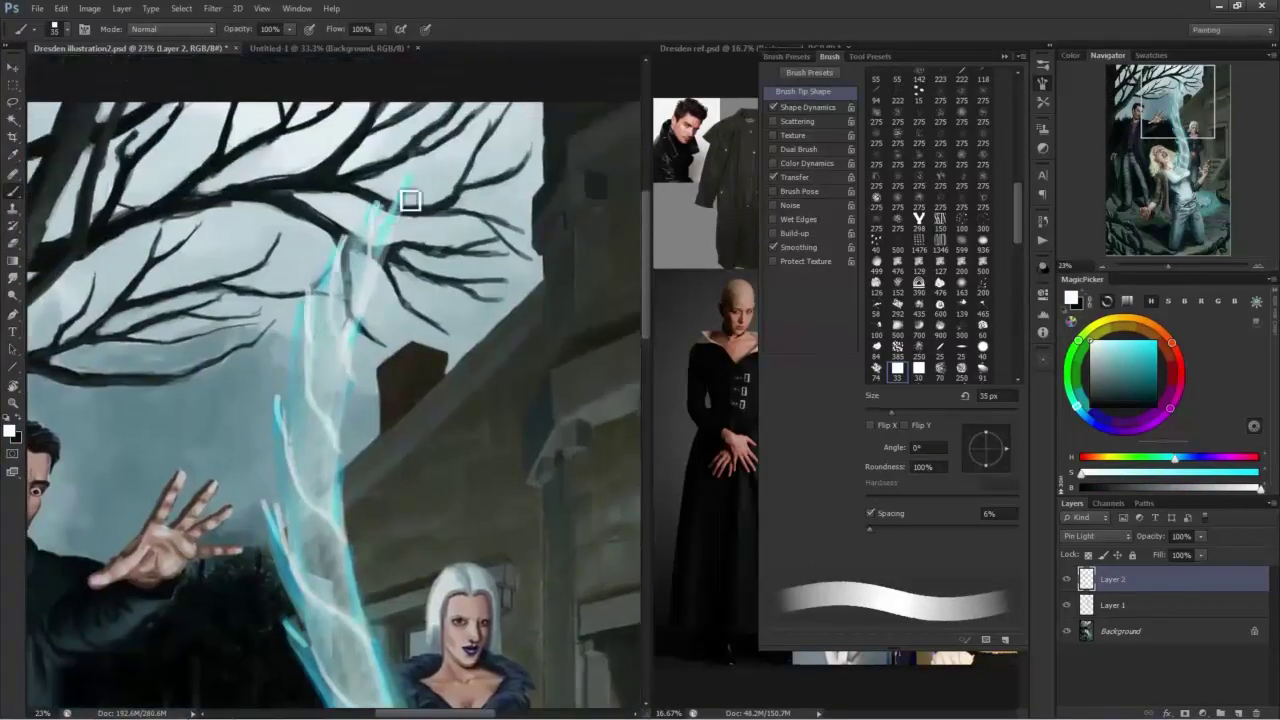
pyautogui.scroll(-4, 409, 200)
pyautogui.scroll(4, 490, 449)
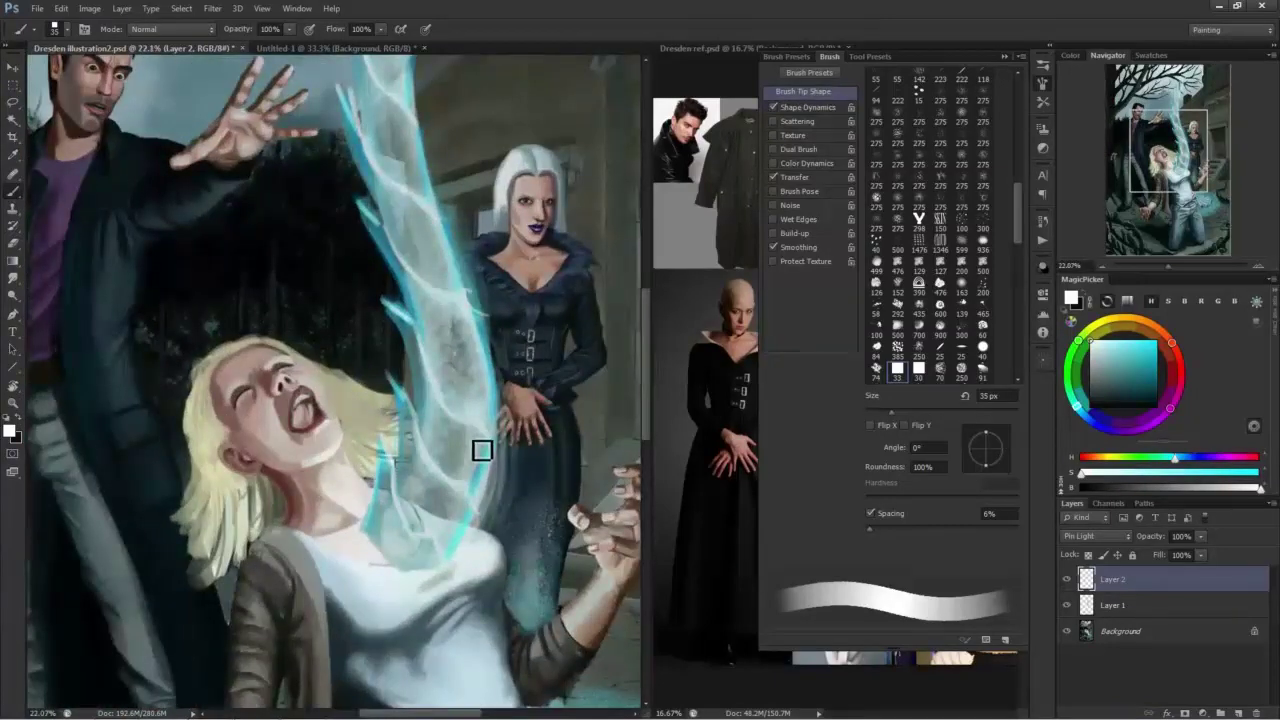
# Merge the outline layer into the beam layer and thin the beam's interior with the soft eraser at 200 to 250 px.
pyautogui.press('e')
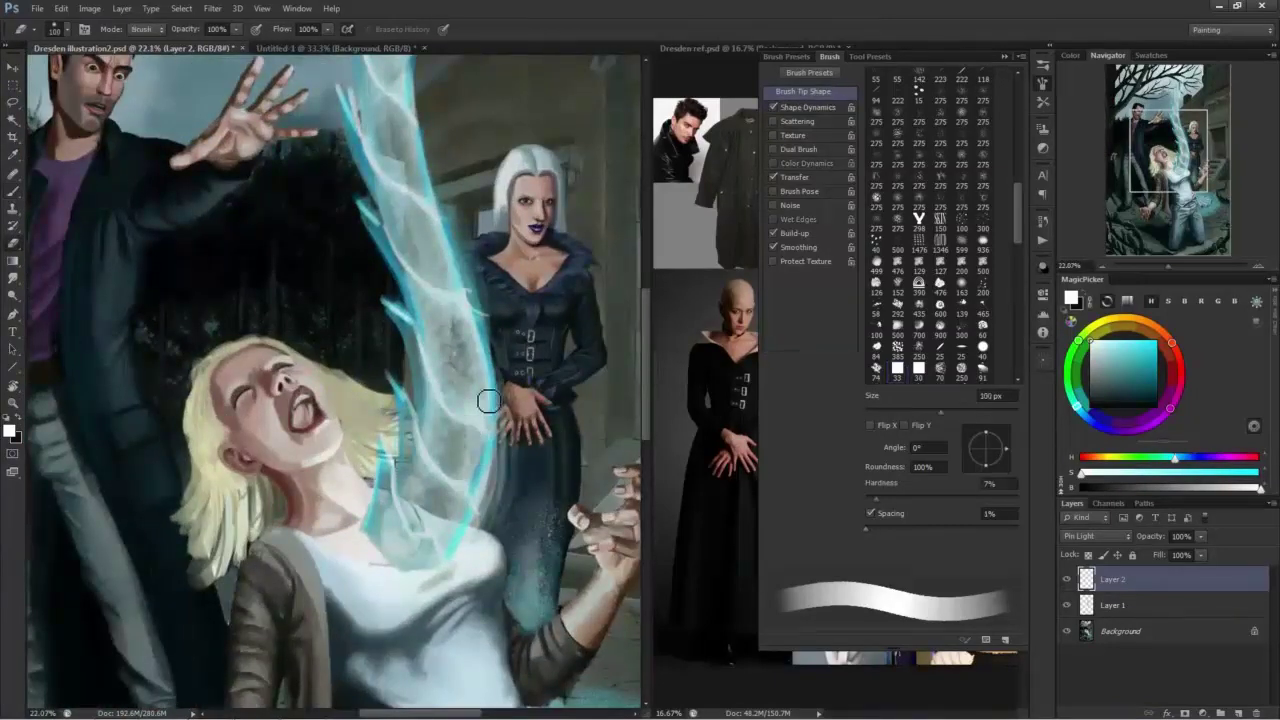
pyautogui.hotkey('ctrl', 'e')
pyautogui.moveTo(457, 388)
pyautogui.mouseDown()
pyautogui.moveTo(445, 312)
pyautogui.moveTo(400, 545)
pyautogui.mouseUp()
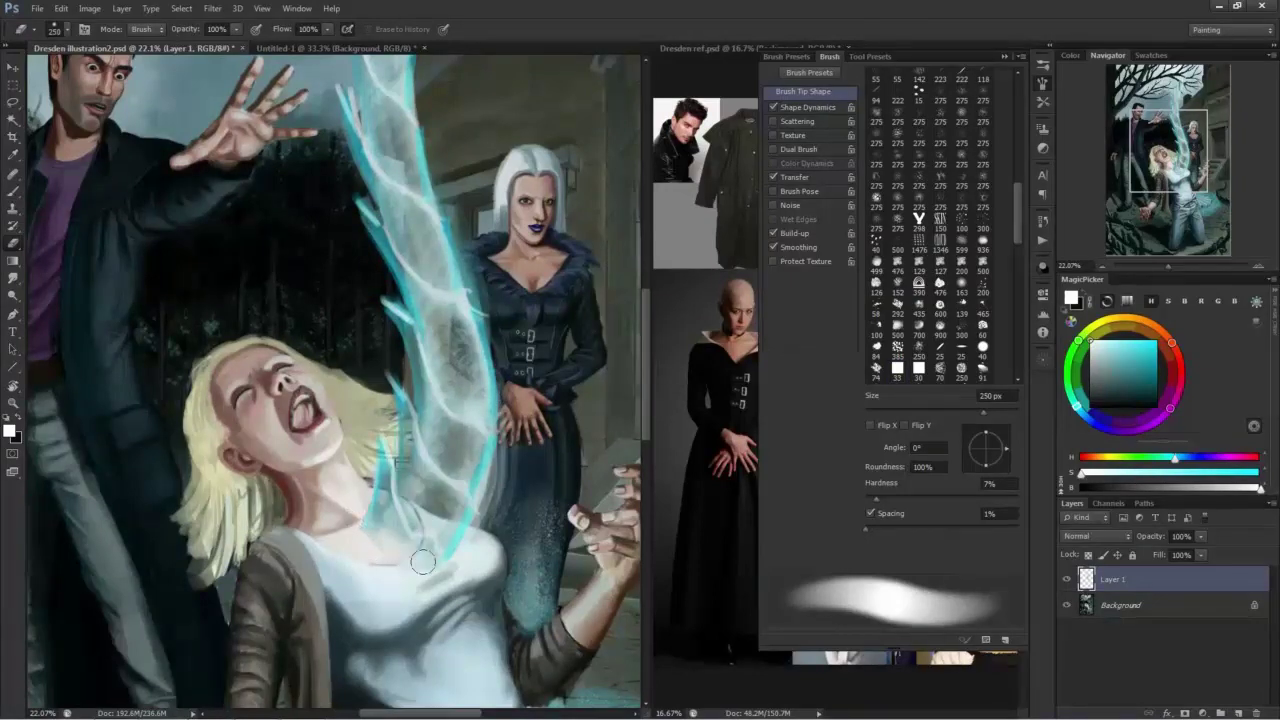
pyautogui.moveTo(366, 133); pyautogui.dragTo(370, 358)
pyautogui.moveTo(367, 281); pyautogui.dragTo(347, 411)
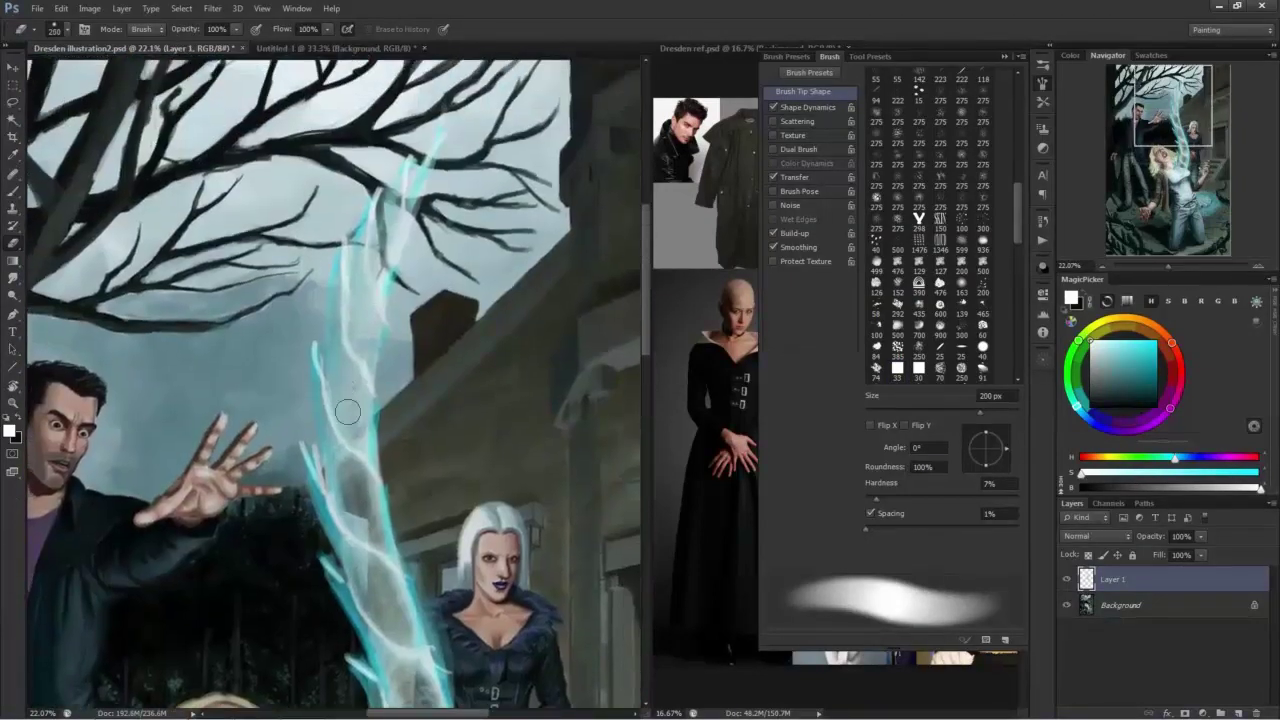
pyautogui.moveTo(388, 466); pyautogui.dragTo(290, 466)
pyautogui.moveTo(370, 530); pyautogui.dragTo(350, 300)
pyautogui.moveTo(340, 340)
pyautogui.mouseDown()
pyautogui.moveTo(375, 340)
pyautogui.moveTo(360, 330)
pyautogui.moveTo(352, 342)
pyautogui.mouseUp()
# Brighten the beam by merging a Screen-mode copy into its layer, and thin the interior again with the 200 px eraser.
pyautogui.hotkey('ctrl', 'j')
pyautogui.click(1096, 536)
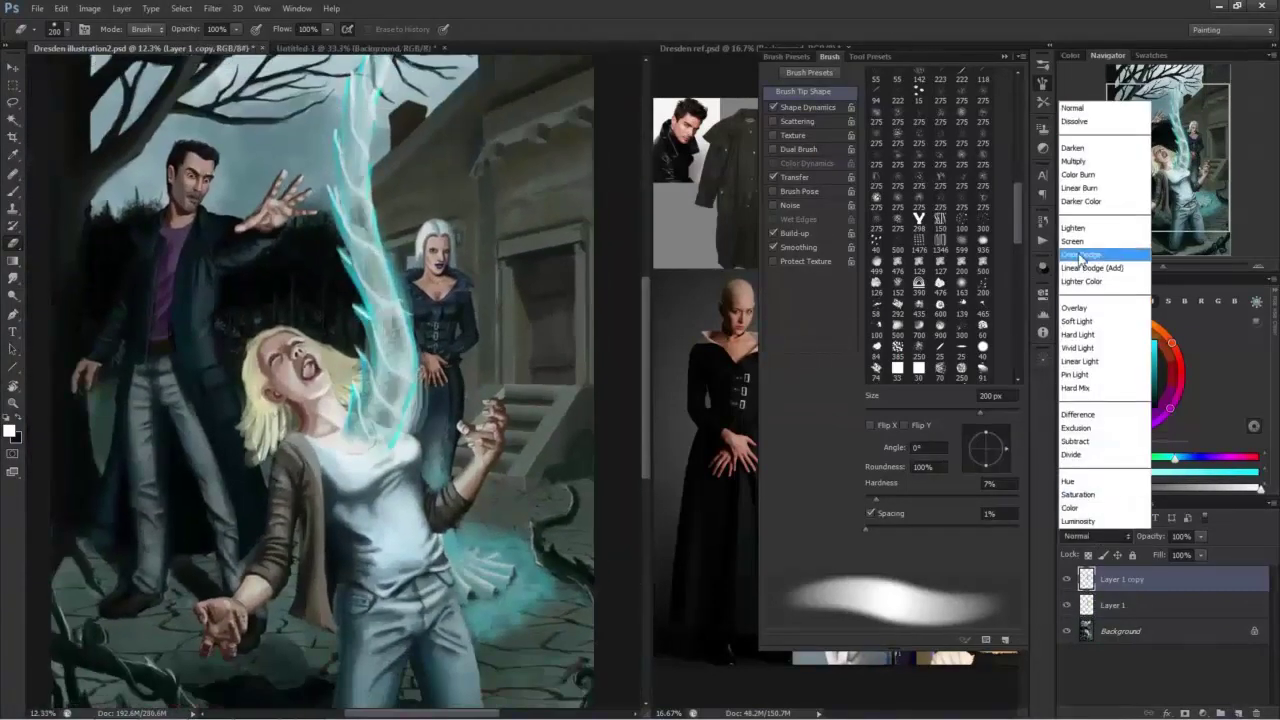
pyautogui.click(1092, 245)
pyautogui.hotkey('ctrl', 'e')
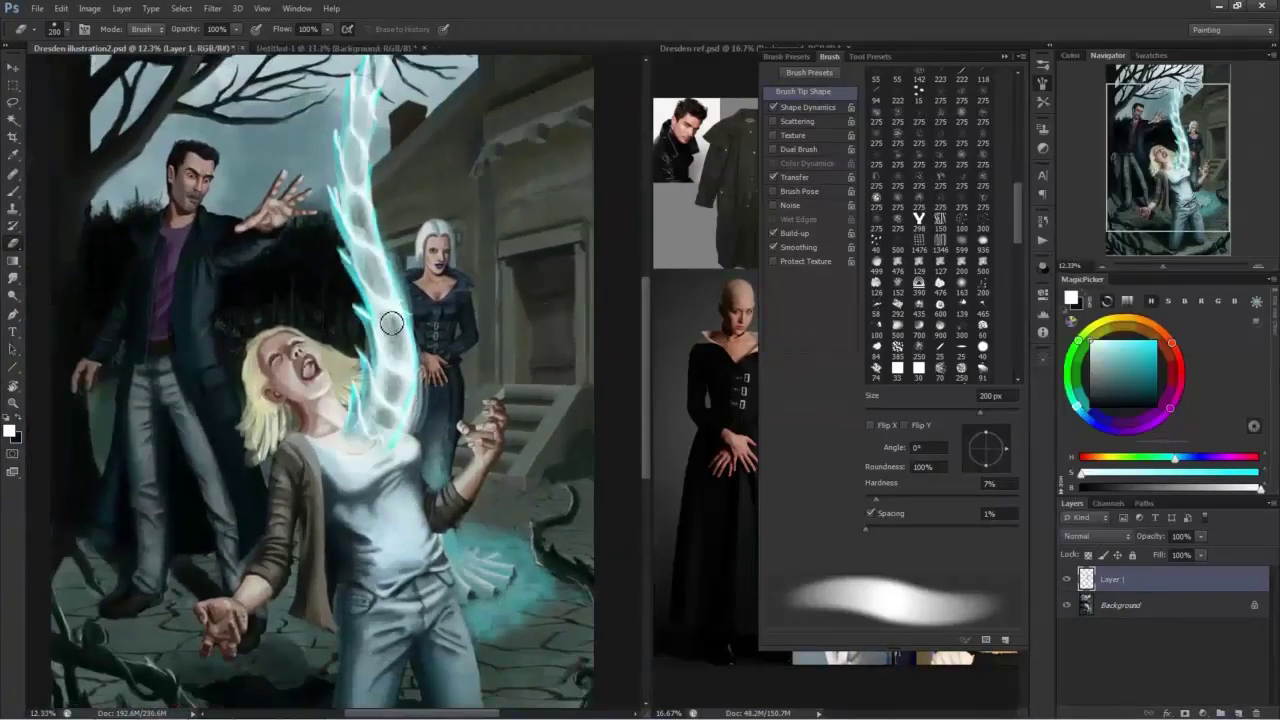
pyautogui.moveTo(391, 322); pyautogui.dragTo(403, 395)
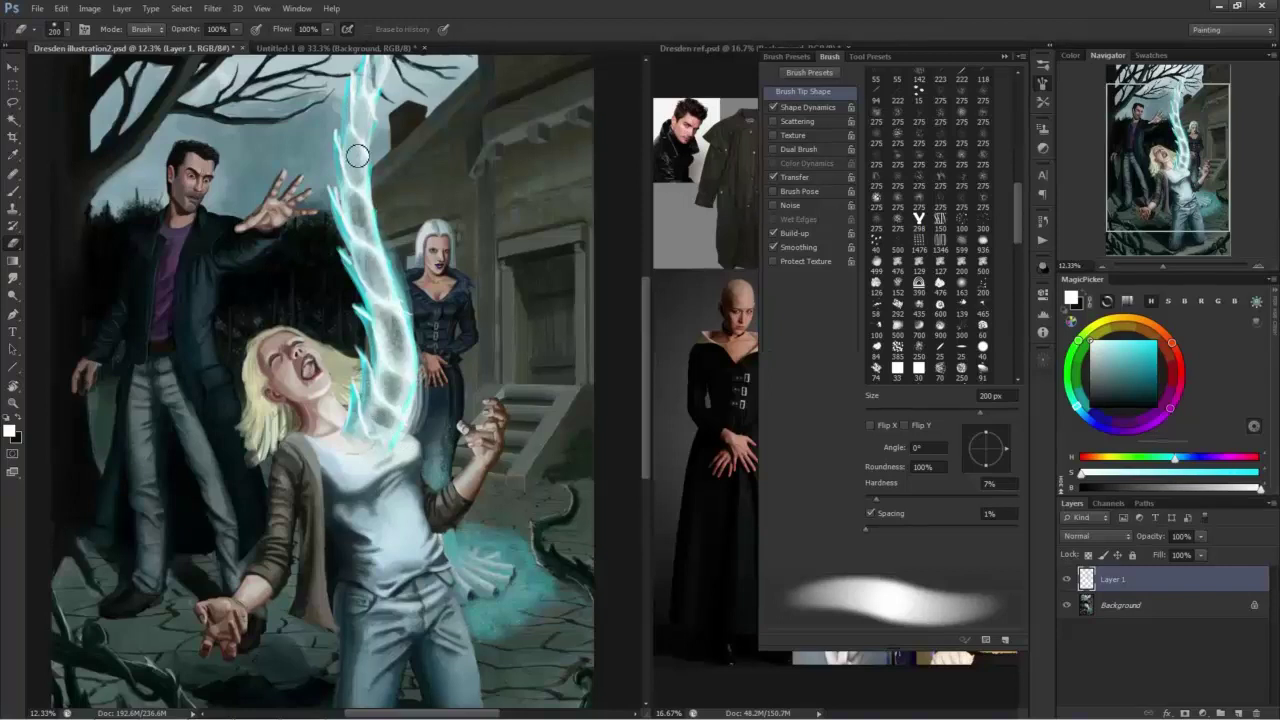
# Switch to the Untitled-1 scratch canvas and test the 90 px speckle brush there in turquoise.
pyautogui.press('b')
pyautogui.click(1042, 66)
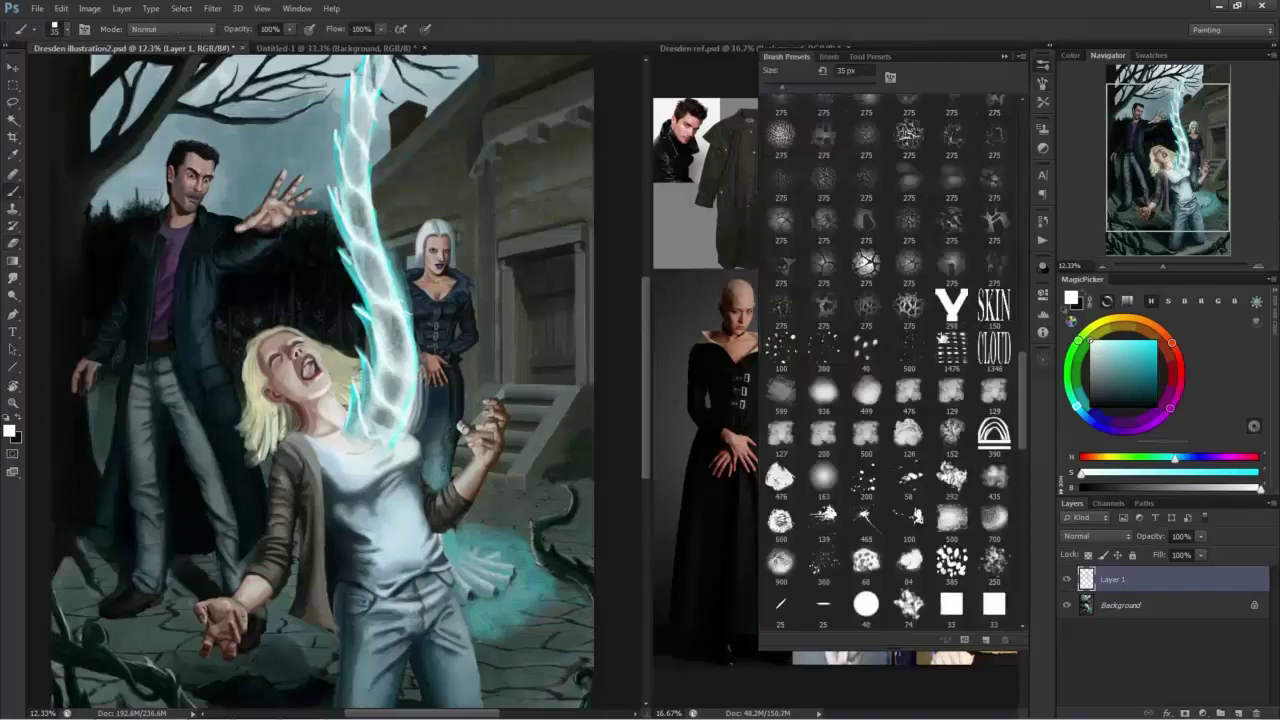
pyautogui.moveTo(1024, 376); pyautogui.dragTo(1027, 459)
pyautogui.click(951, 236)
pyautogui.click(318, 50)
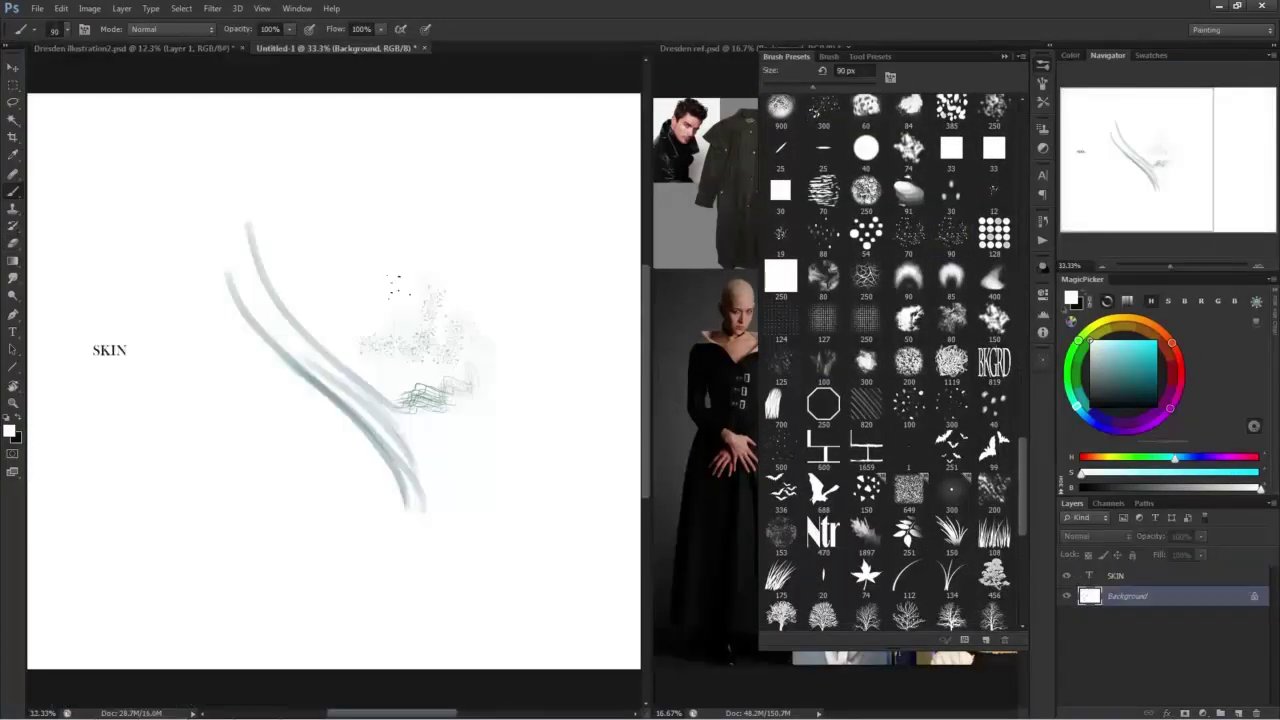
pyautogui.click(1155, 353)
pyautogui.moveTo(424, 215); pyautogui.dragTo(345, 246)
# Try the 100 px and 300 px scattered-dot brushes on the scratch canvas, keeping the 300 px one selected.
pyautogui.moveTo(1022, 452)
pyautogui.mouseDown()
pyautogui.moveTo(1022, 480)
pyautogui.moveTo(1021, 438)
pyautogui.mouseUp()
pyautogui.click(909, 482)
pyautogui.moveTo(372, 297); pyautogui.dragTo(535, 290)
pyautogui.click(951, 482)
pyautogui.moveTo(560, 352); pyautogui.dragTo(470, 405)
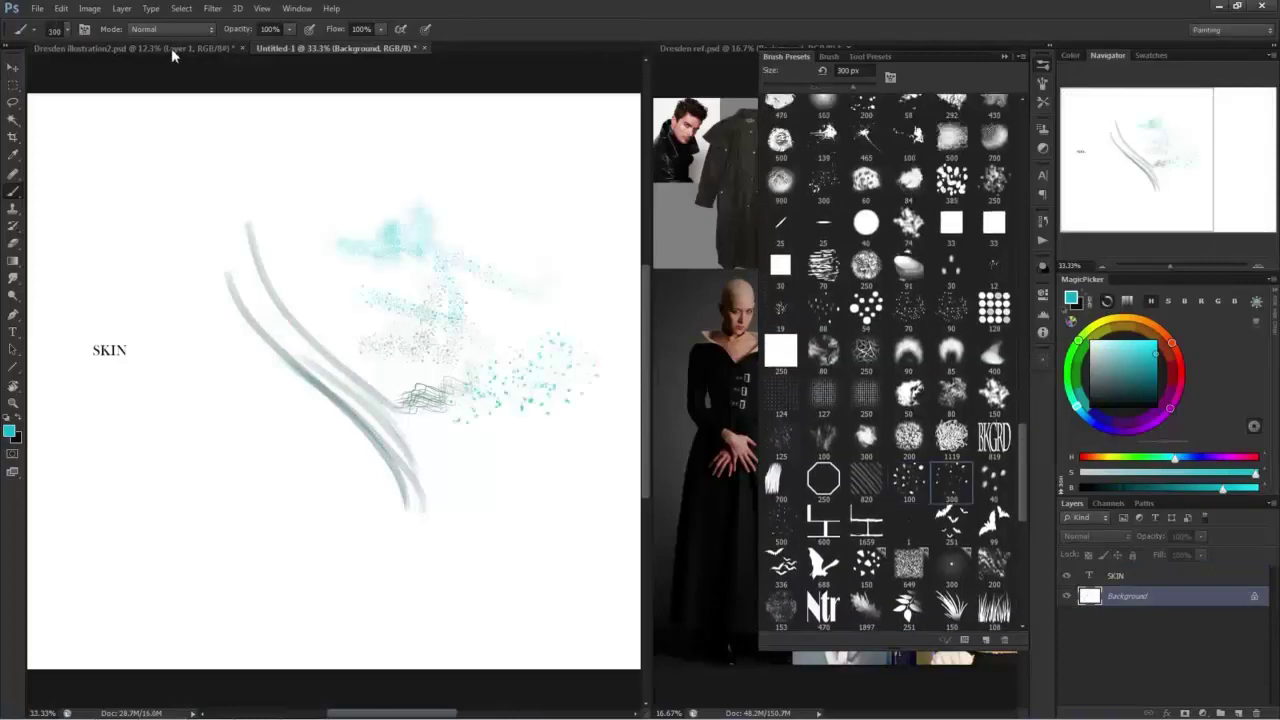
# Return to Dresden illustration2.psd and, on a new layer, scatter light turquoise and white particles around the beam with the 800 px dot brush.
pyautogui.click(172, 50)
pyautogui.hotkey('ctrl', 'shift', 'n')
pyautogui.press('Return')
pyautogui.scroll(-3, 363, 305)
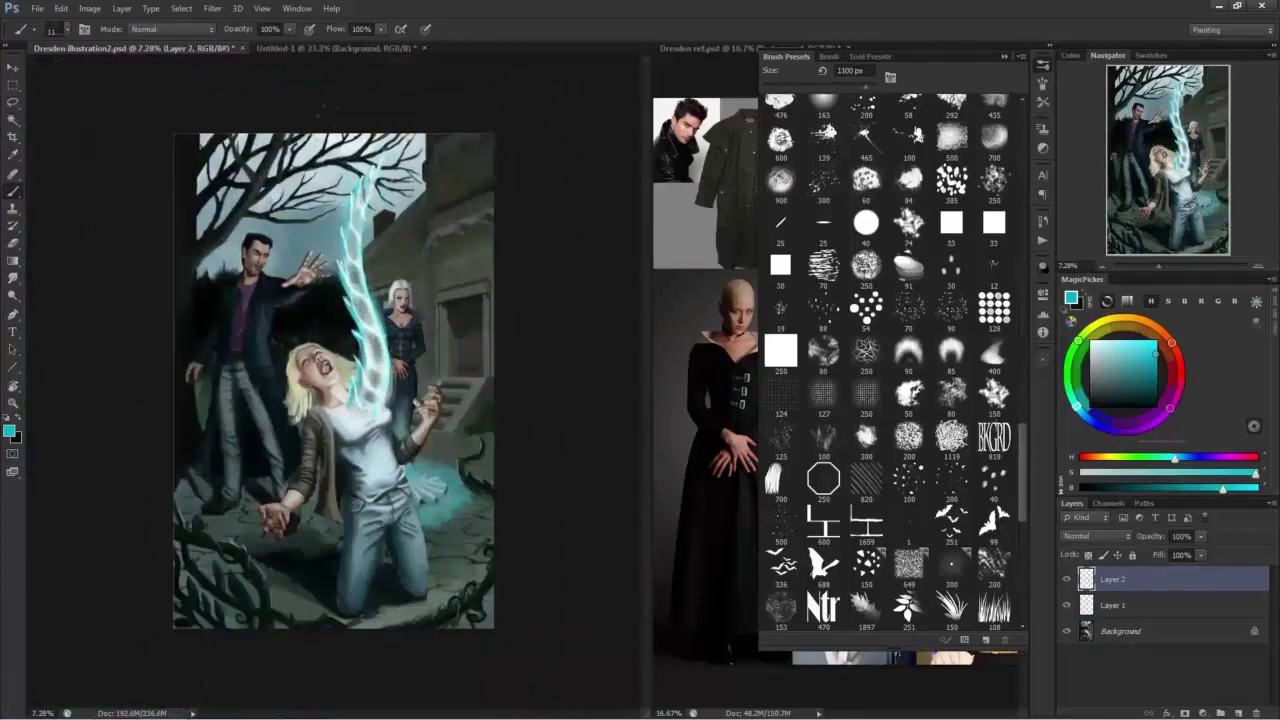
pyautogui.click(1124, 347)
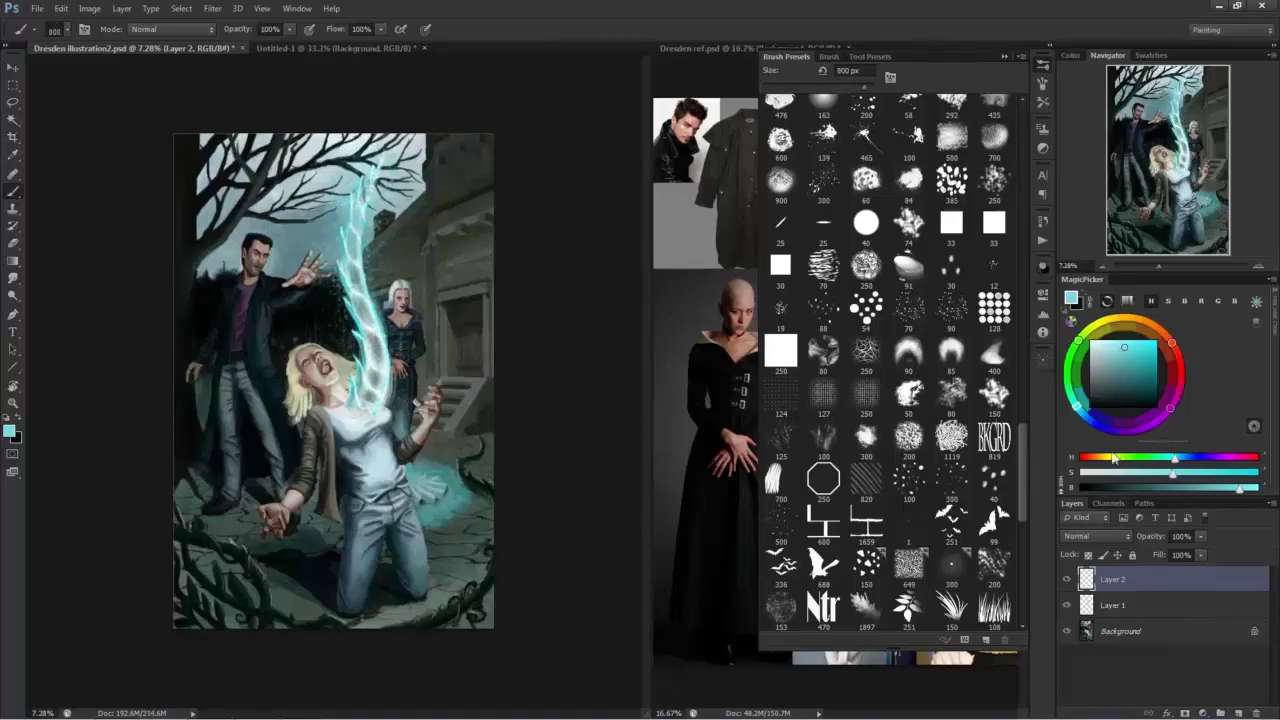
pyautogui.click(1091, 342)
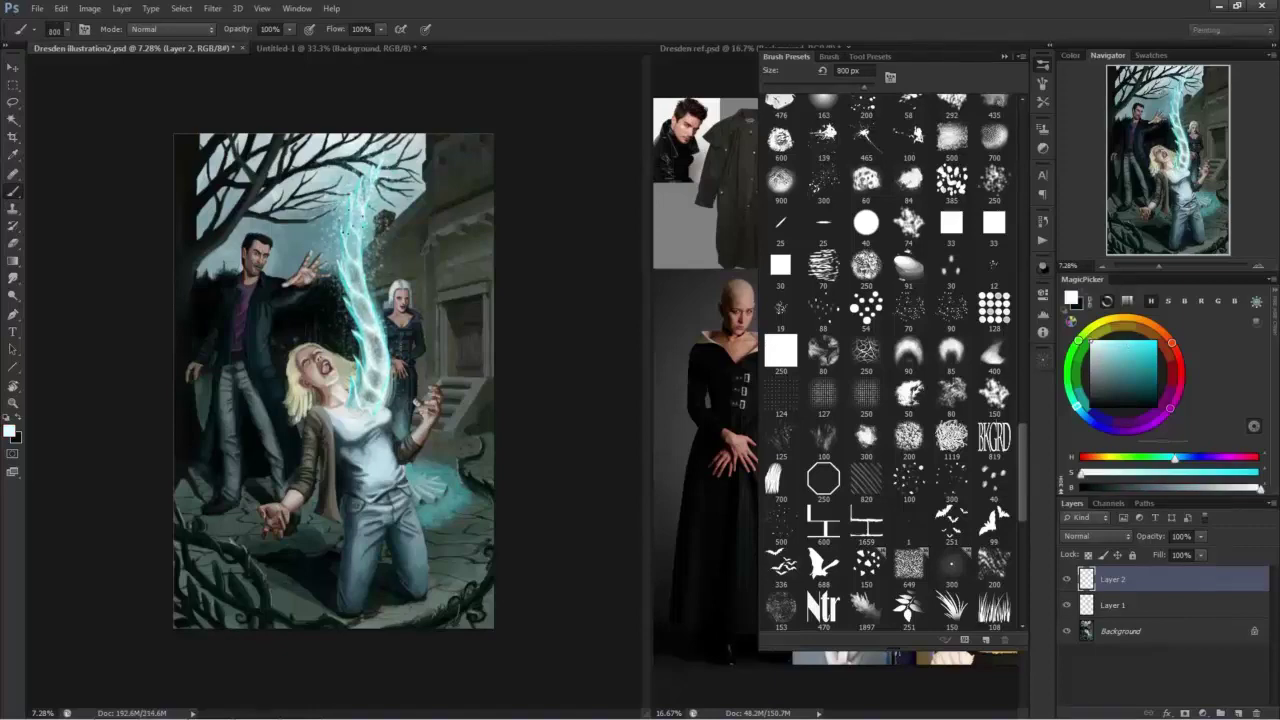
pyautogui.moveTo(357, 318); pyautogui.dragTo(455, 318)
pyautogui.moveTo(387, 380); pyautogui.dragTo(335, 380)
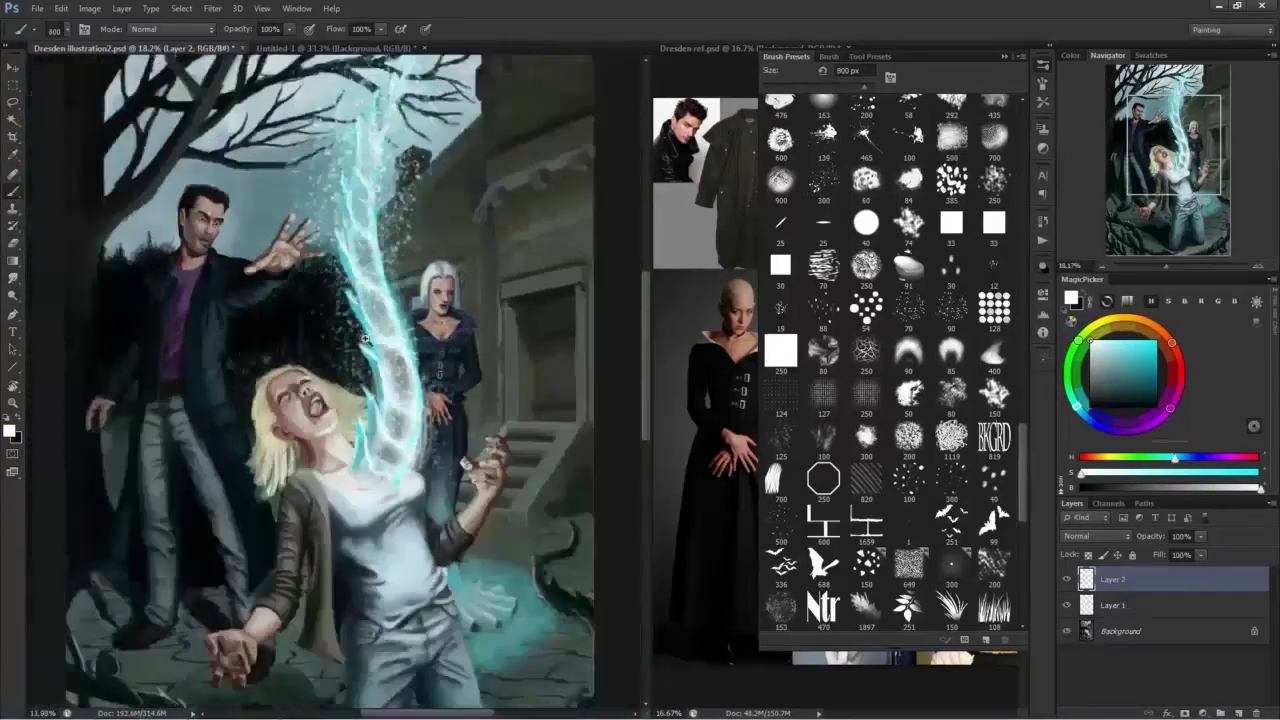
pyautogui.moveTo(362, 200); pyautogui.dragTo(357, 327)
pyautogui.scroll(1, 356, 327)
# Switch to the Untitled-1 scratch canvas and test several textured and speckled brushes there in bright cyan.
pyautogui.hotkey('ctrl', 'Tab')
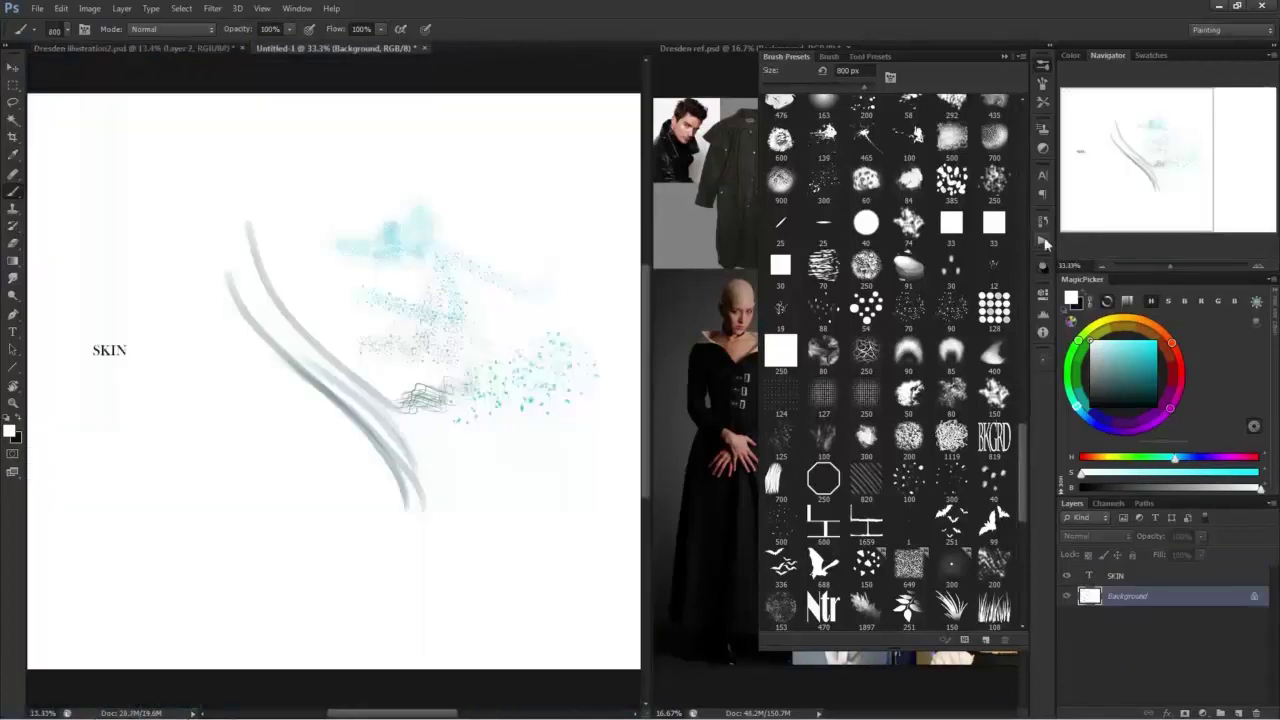
pyautogui.moveTo(495, 160); pyautogui.dragTo(410, 250)
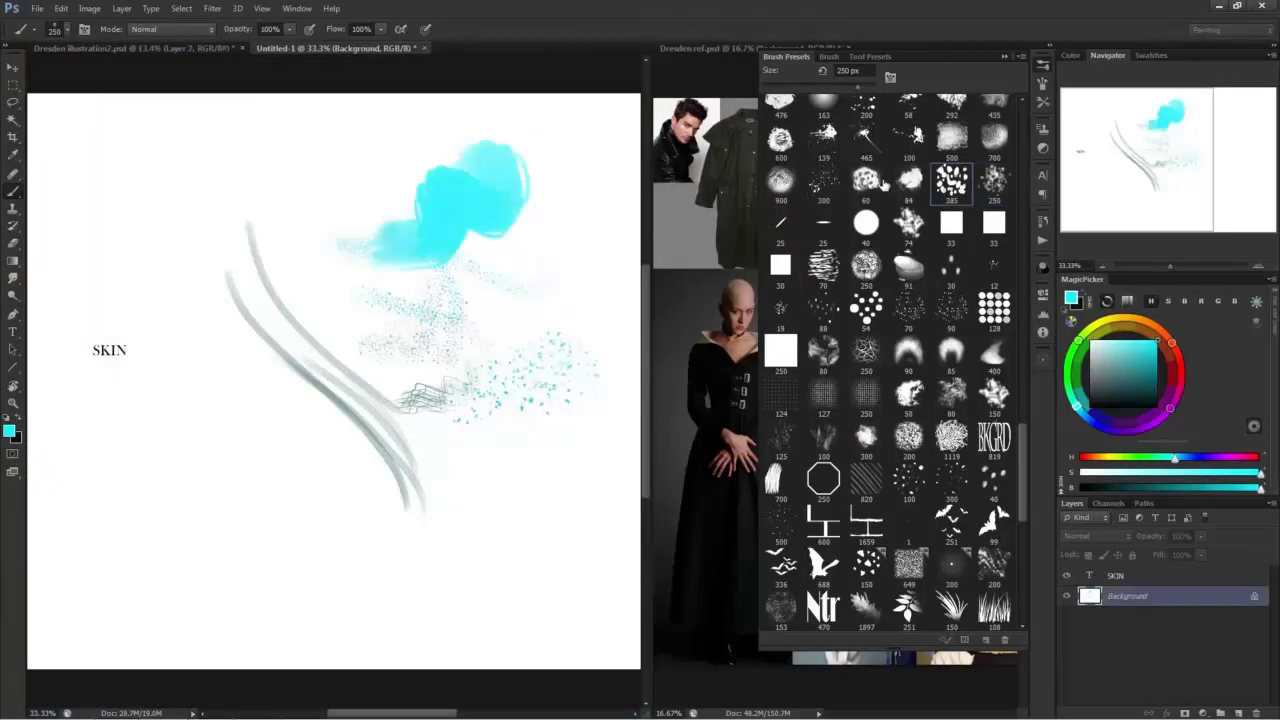
pyautogui.moveTo(540, 200); pyautogui.dragTo(600, 275)
pyautogui.moveTo(1024, 434); pyautogui.dragTo(1024, 388)
pyautogui.click(951, 428)
pyautogui.click(824, 428)
pyautogui.moveTo(448, 456); pyautogui.dragTo(525, 587)
pyautogui.click(908, 345)
pyautogui.click(868, 345)
pyautogui.moveTo(460, 404)
pyautogui.mouseDown()
pyautogui.moveTo(383, 438)
pyautogui.moveTo(205, 455)
pyautogui.mouseUp()
# Test the 132 px, 55 px and 1395 px splatter brushes on the scratch canvas.
pyautogui.moveTo(1023, 388); pyautogui.dragTo(1025, 298)
pyautogui.click(782, 410)
pyautogui.click(909, 410)
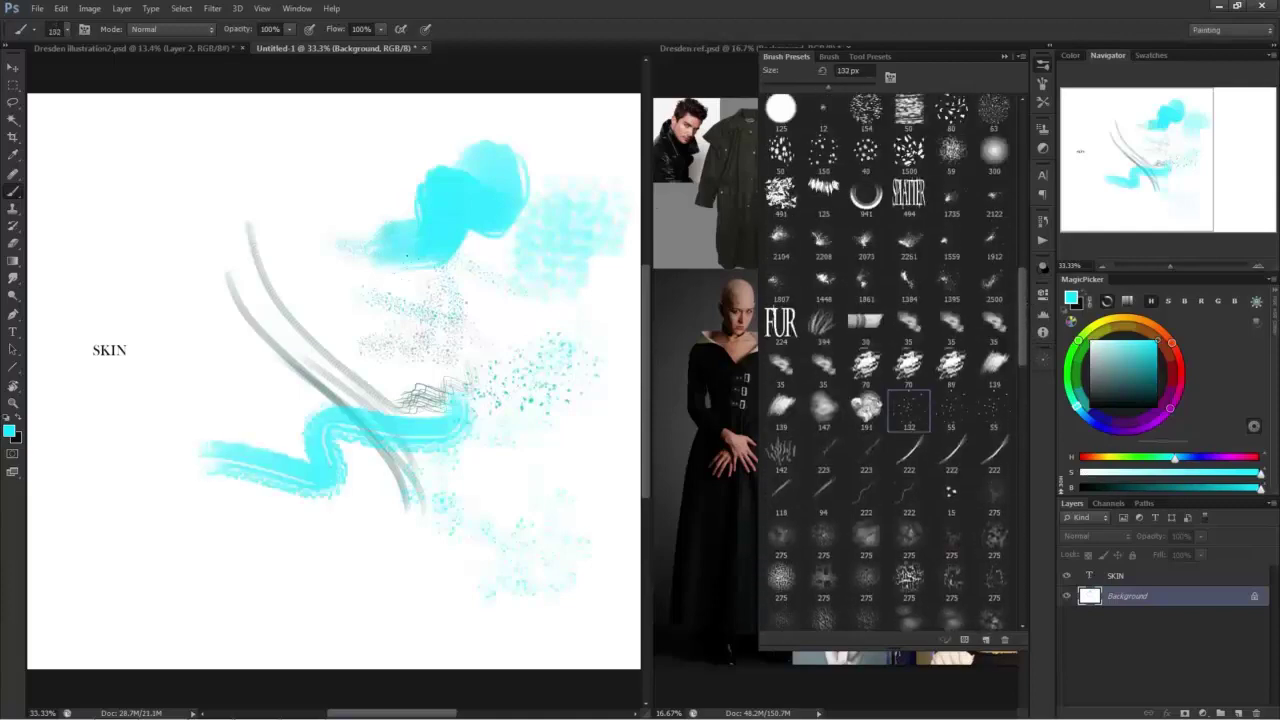
pyautogui.moveTo(340, 238); pyautogui.dragTo(205, 246)
pyautogui.click(963, 406)
pyautogui.click(951, 283)
# Try the 51 px brush and the 300 px speckle brush with cyan strokes on the scratch canvas.
pyautogui.scroll(-10, 1028, 396)
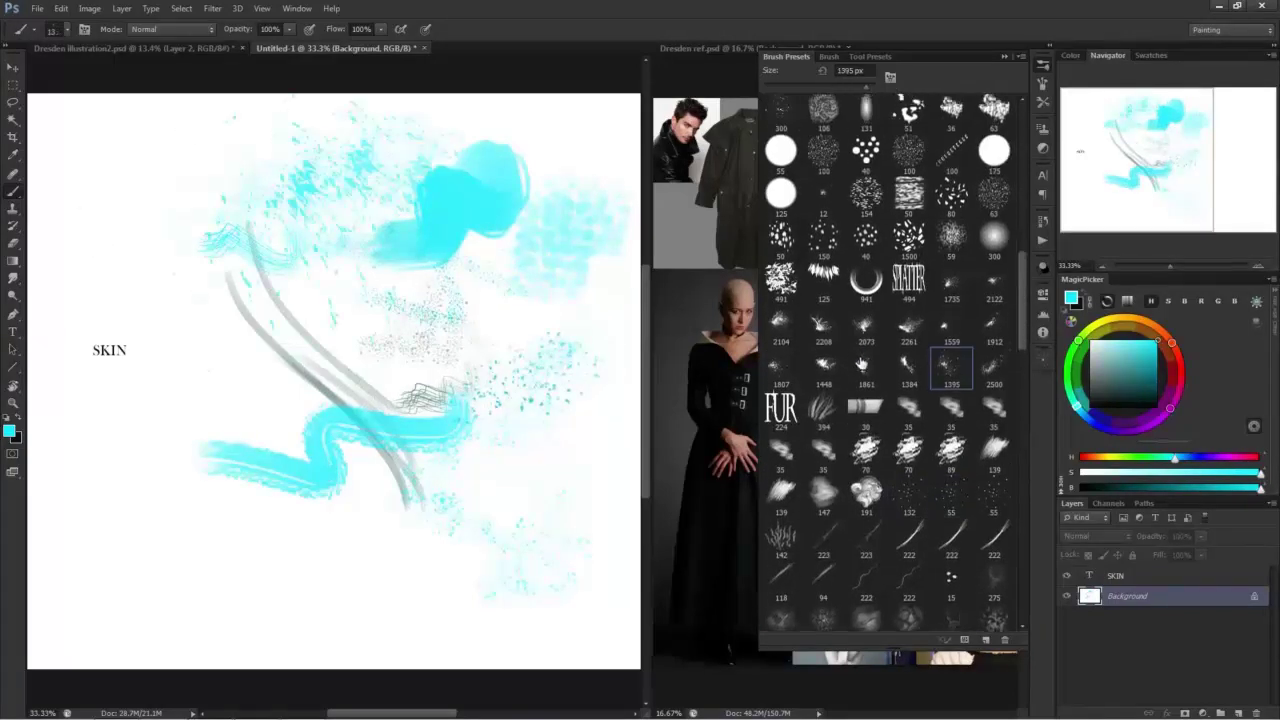
pyautogui.moveTo(1034, 442); pyautogui.dragTo(1030, 277)
pyautogui.click(906, 313)
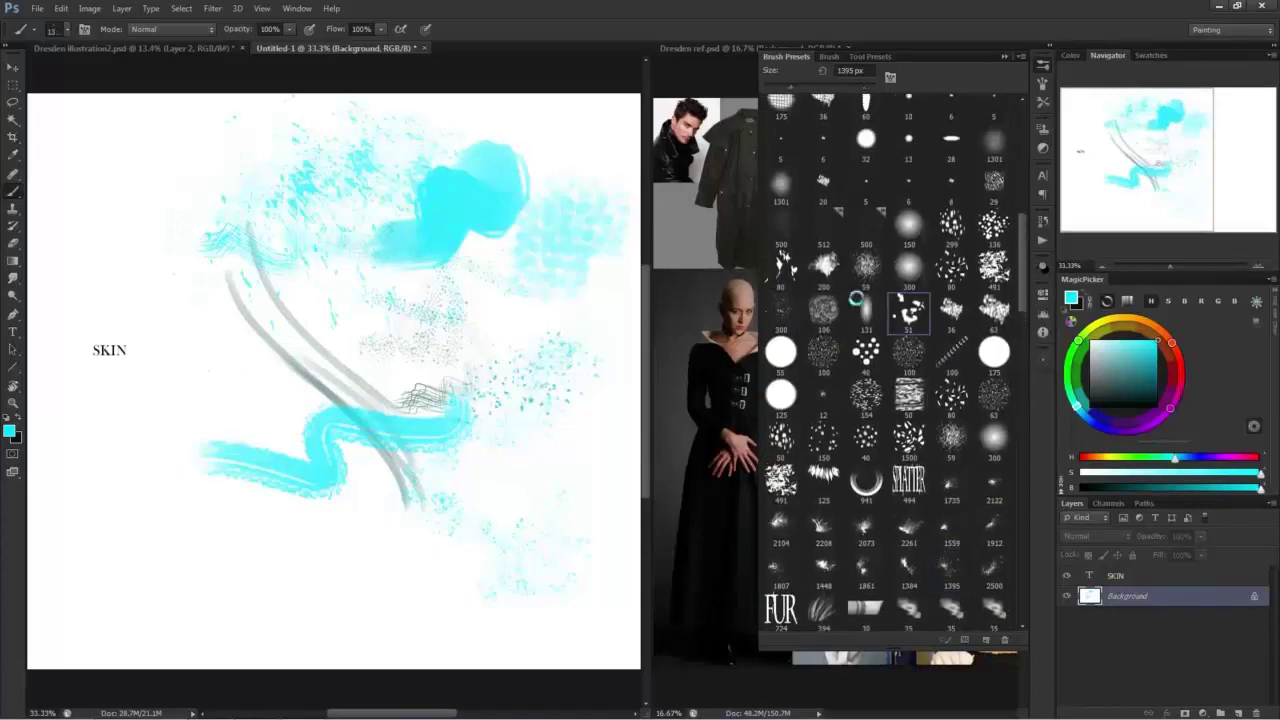
pyautogui.moveTo(515, 275); pyautogui.dragTo(448, 354)
pyautogui.click(788, 314)
pyautogui.moveTo(480, 482); pyautogui.dragTo(374, 507)
# Test the small 5 px brush and the large 1301 px texture brush on the scratch canvas.
pyautogui.scroll(5, 1022, 243)
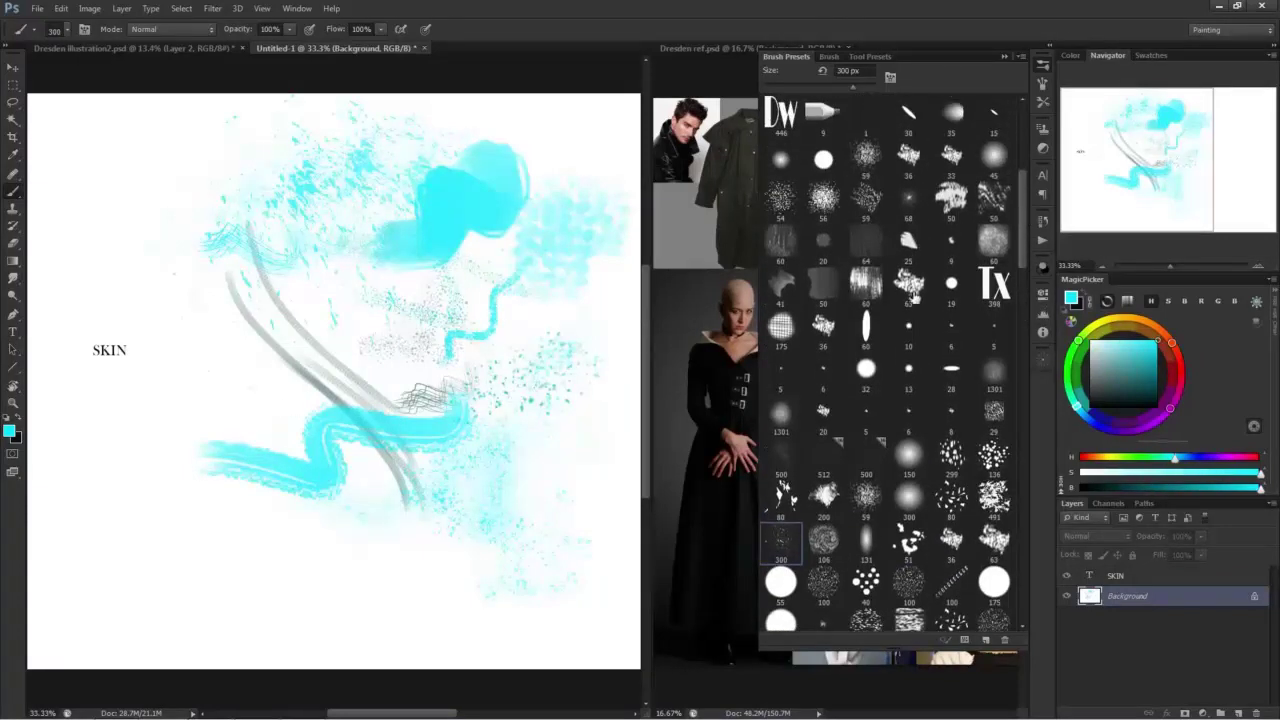
pyautogui.click(909, 325)
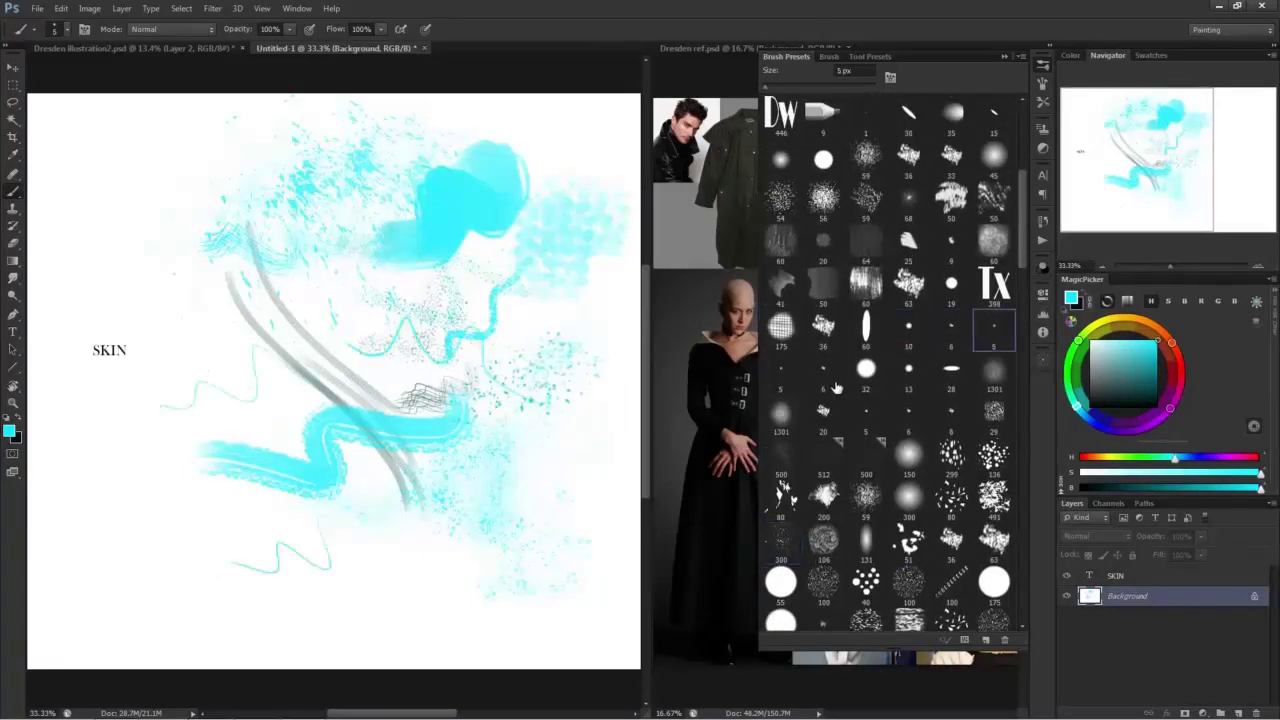
pyautogui.click(993, 372)
pyautogui.click(390, 560)
# Compare the 384 px dot brush with the 66, 271, 189 and 371 px brushes on the scratch canvas.
pyautogui.scroll(5, 1024, 189)
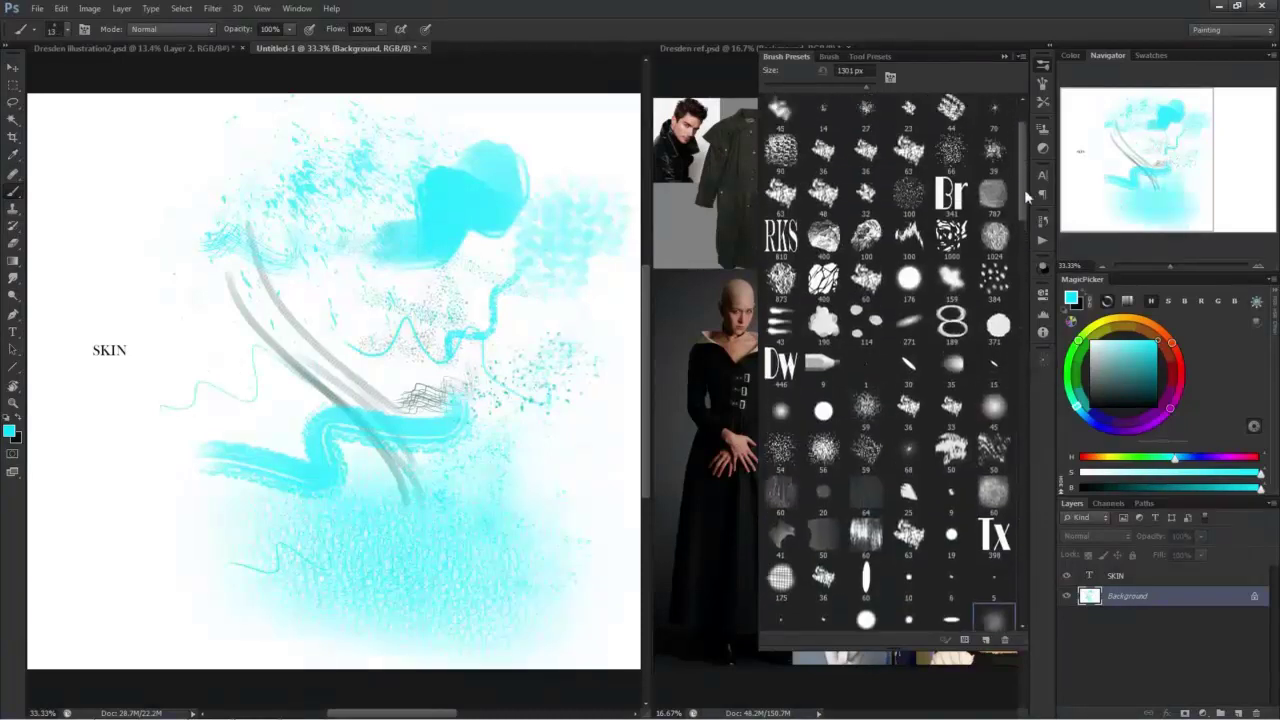
pyautogui.click(996, 284)
pyautogui.moveTo(380, 265); pyautogui.dragTo(104, 291)
pyautogui.click(958, 154)
pyautogui.moveTo(474, 271); pyautogui.dragTo(317, 345)
pyautogui.click(892, 328)
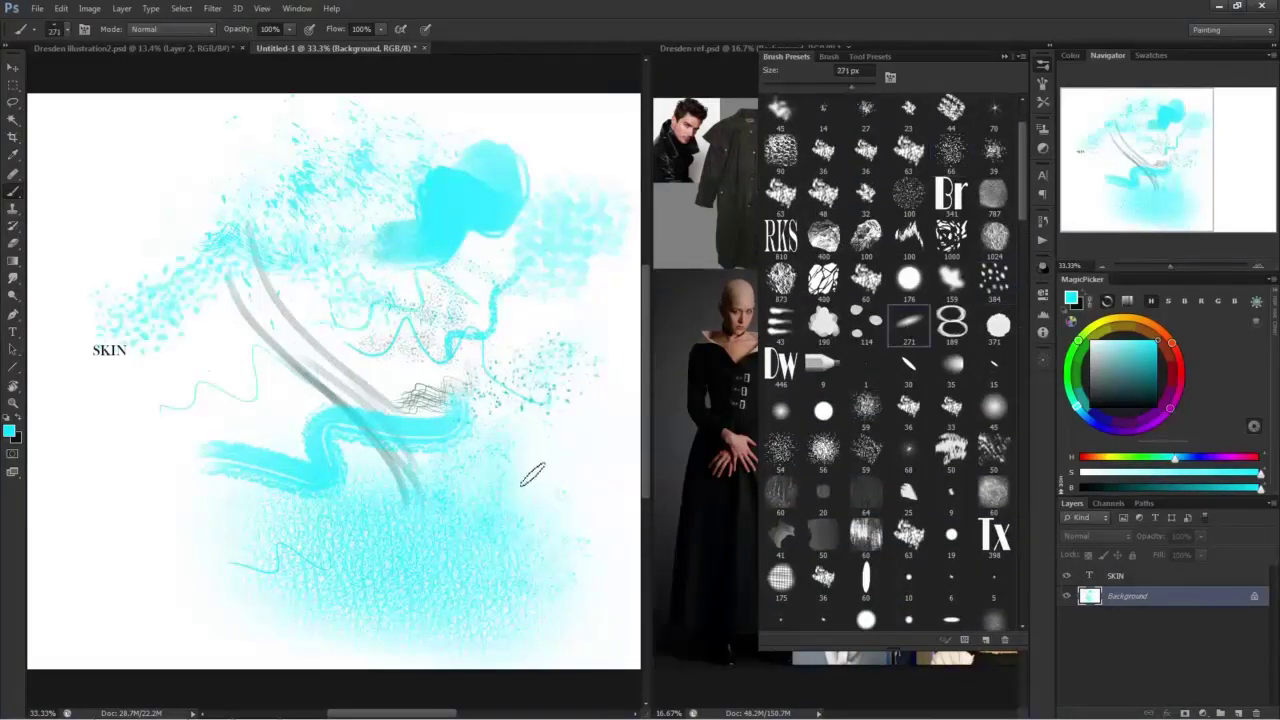
pyautogui.click(951, 325)
pyautogui.moveTo(1024, 205); pyautogui.dragTo(1026, 162)
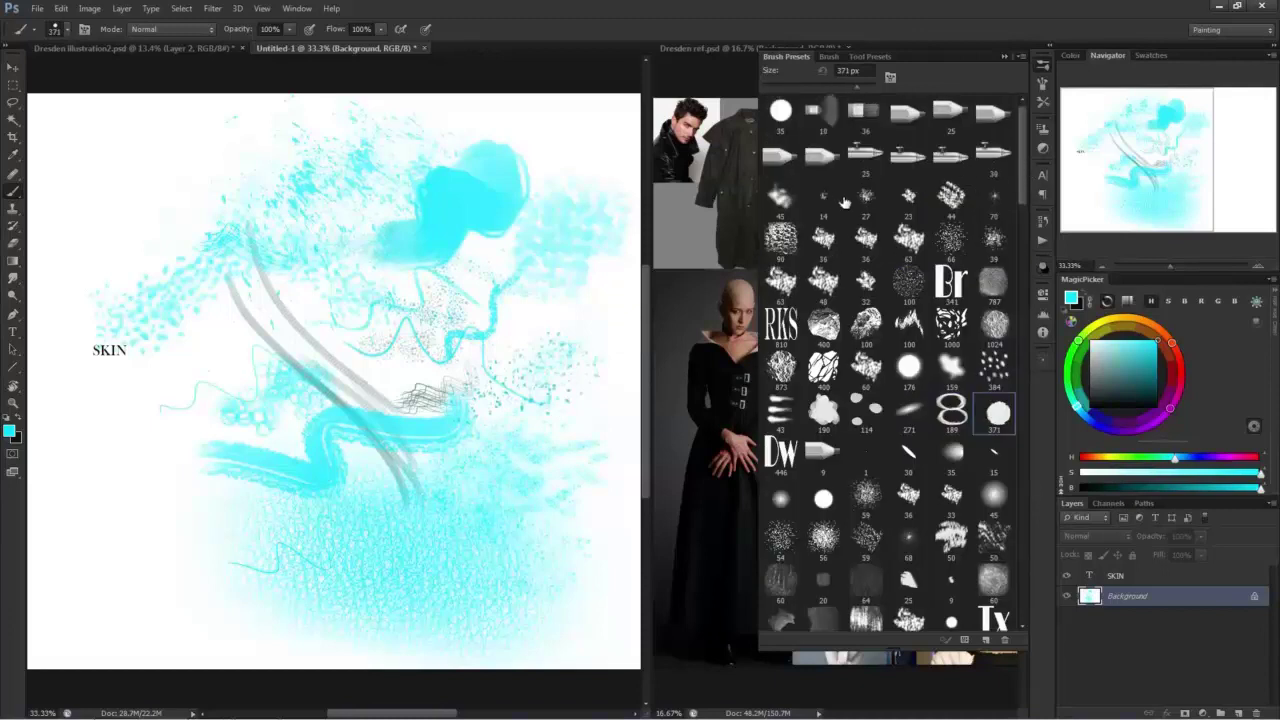
# Select the 70 px sparkle brush, test it on the scratch canvas and adjust its tip spacing.
pyautogui.click(994, 200)
pyautogui.moveTo(202, 188); pyautogui.dragTo(117, 232)
pyautogui.click(1042, 84)
pyautogui.moveTo(868, 529); pyautogui.dragTo(1062, 537)
# Set the sparkle brush to 100% angle jitter, 716% scatter on both axes, count 5 and 28% count jitter.
pyautogui.click(785, 121)
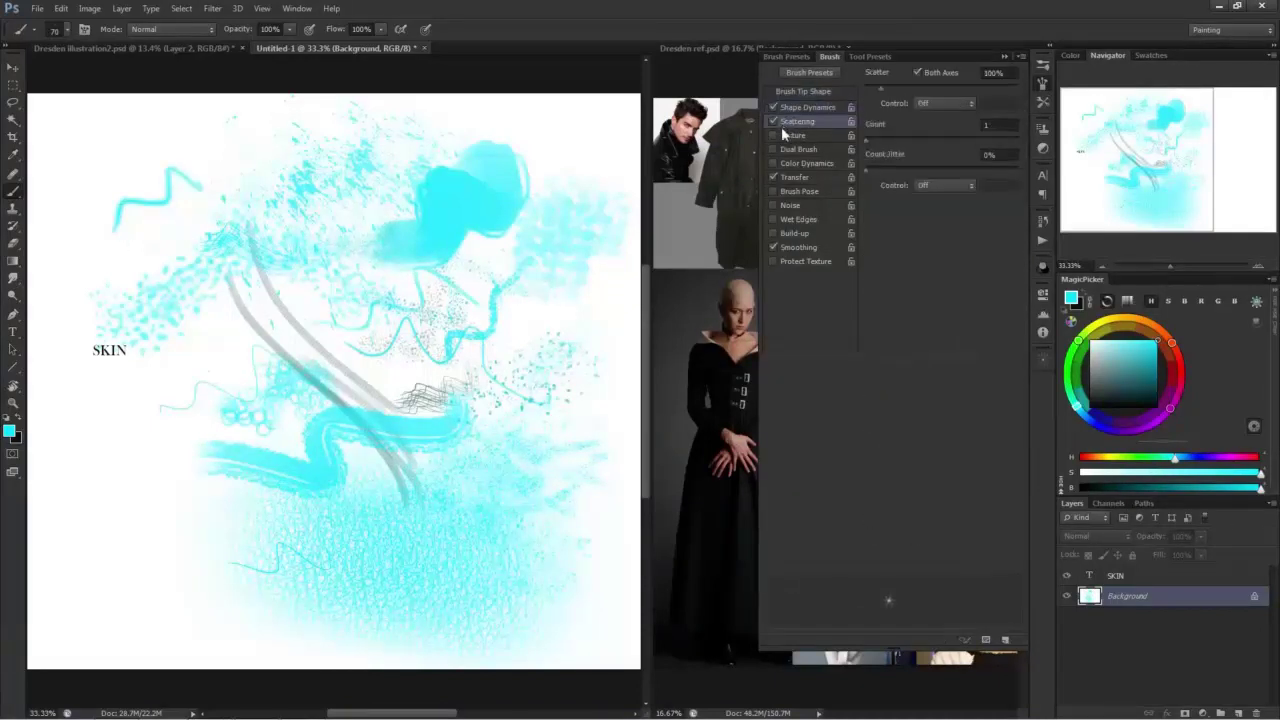
pyautogui.click(805, 107)
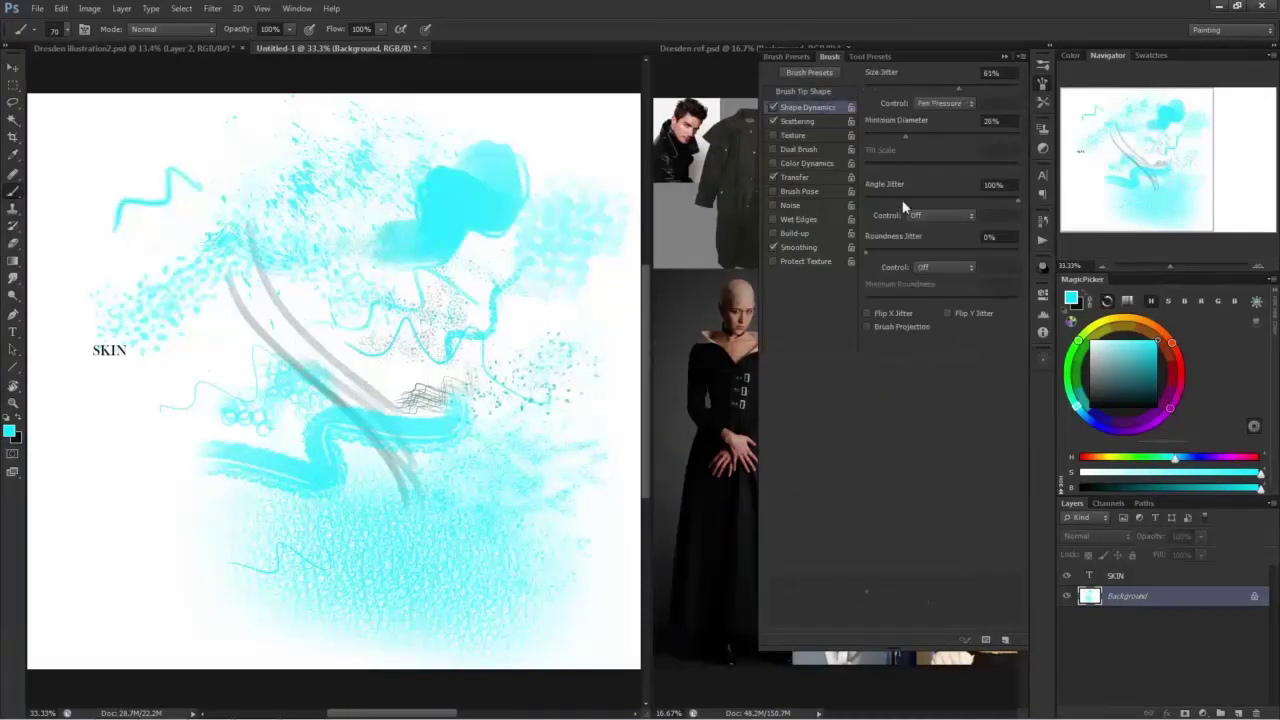
pyautogui.click(800, 121)
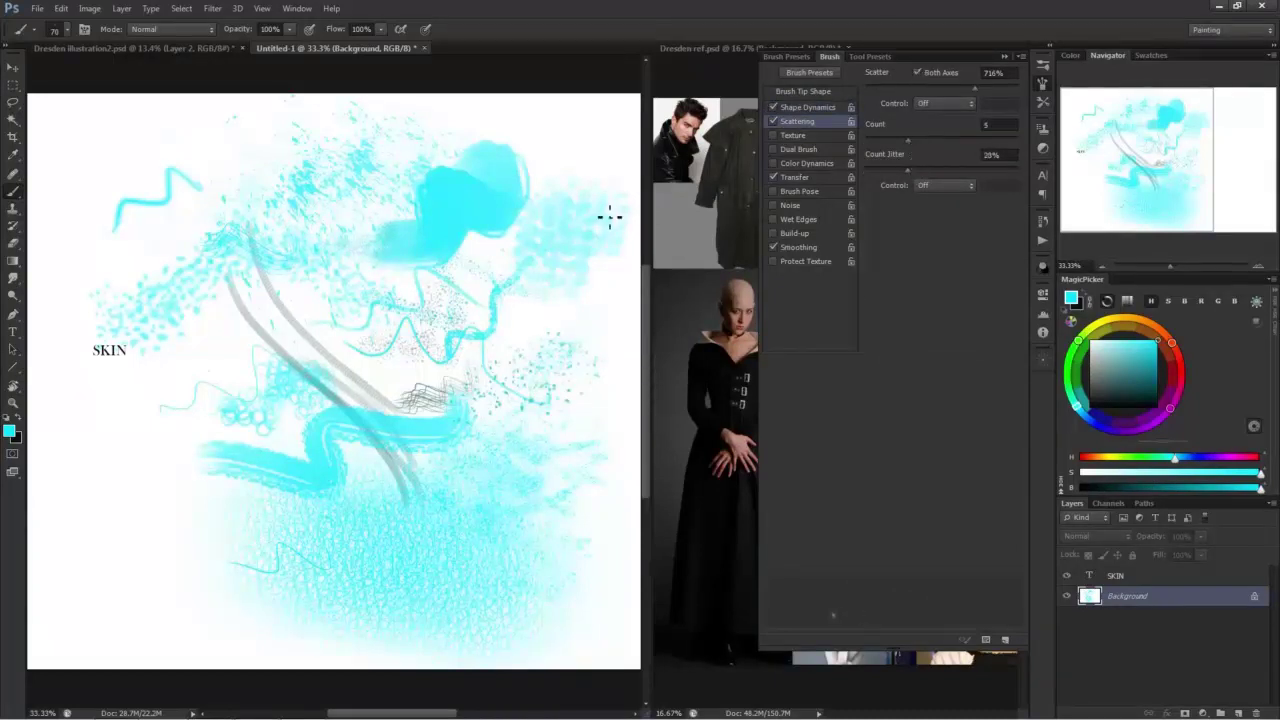
# Go back to Dresden illustration2.psd and set the painting colour to pure white.
pyautogui.click(1149, 384)
pyautogui.click(143, 49)
pyautogui.click(1120, 348)
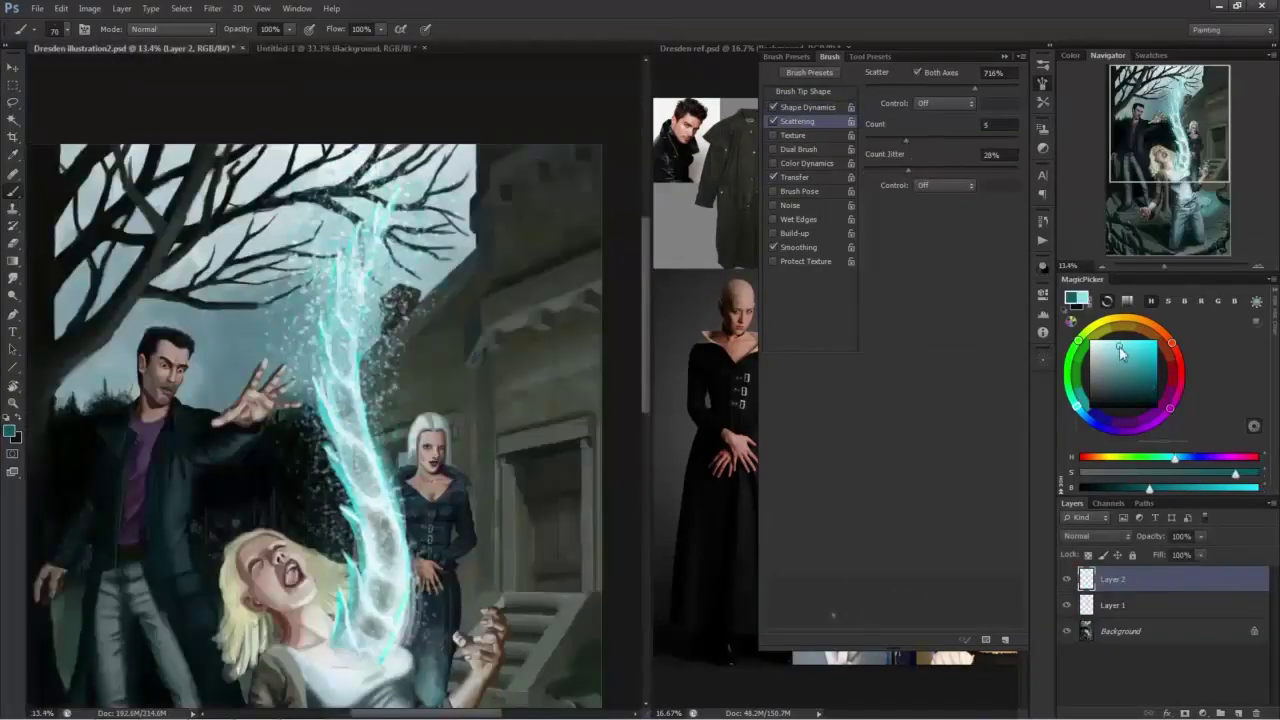
pyautogui.click(1084, 415)
pyautogui.moveTo(1110, 368); pyautogui.dragTo(1148, 346)
pyautogui.click(1090, 341)
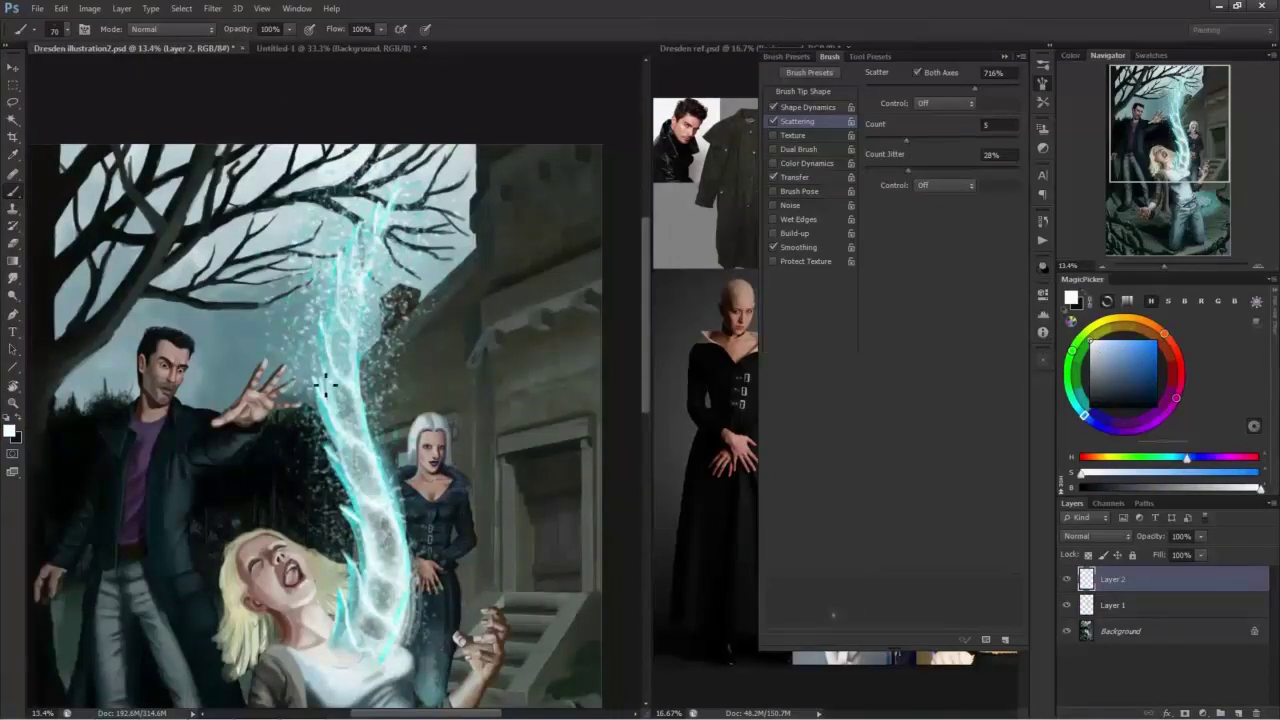
# Enlarge the sparkle brush to 250 px, set scatter to 1000% and count to 8, and scatter white sparkles around the beam.
pyautogui.press(']')
pyautogui.press(']')
pyautogui.press(']')
pyautogui.press(']')
pyautogui.press(']')
pyautogui.press(']')
pyautogui.press(']')
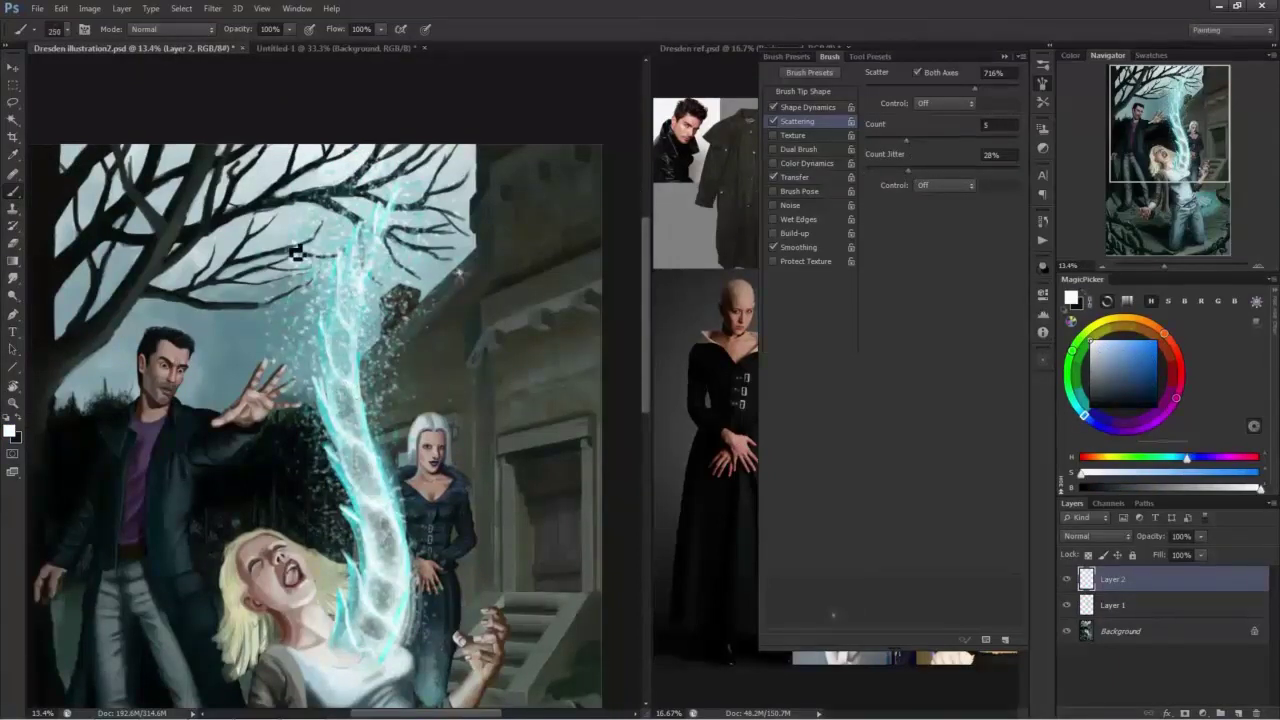
pyautogui.click(935, 140)
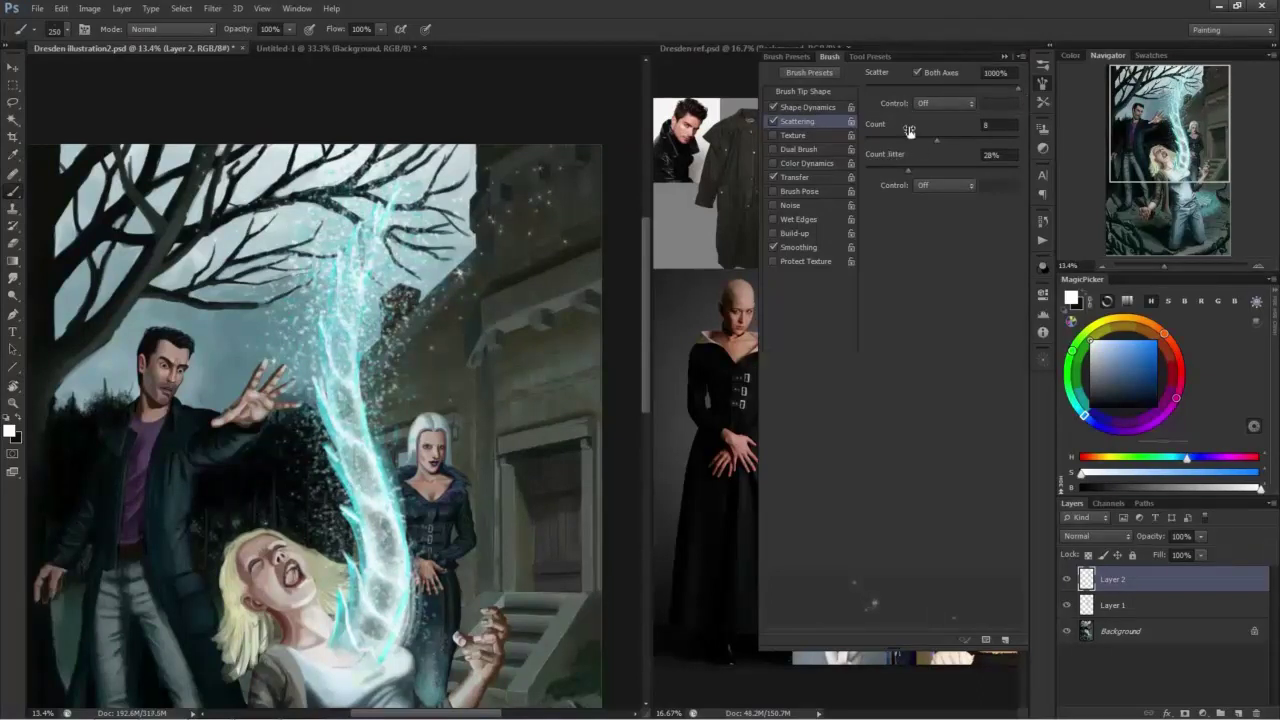
pyautogui.click(803, 91)
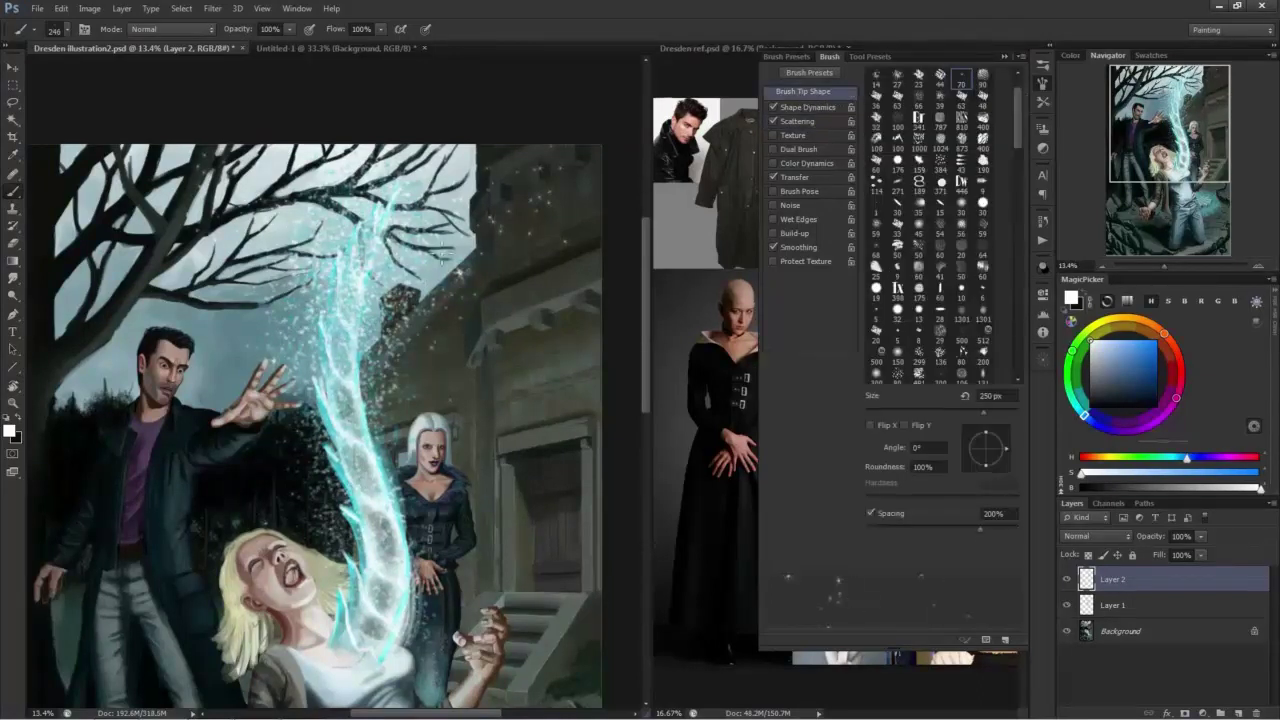
pyautogui.moveTo(188, 531); pyautogui.dragTo(241, 432)
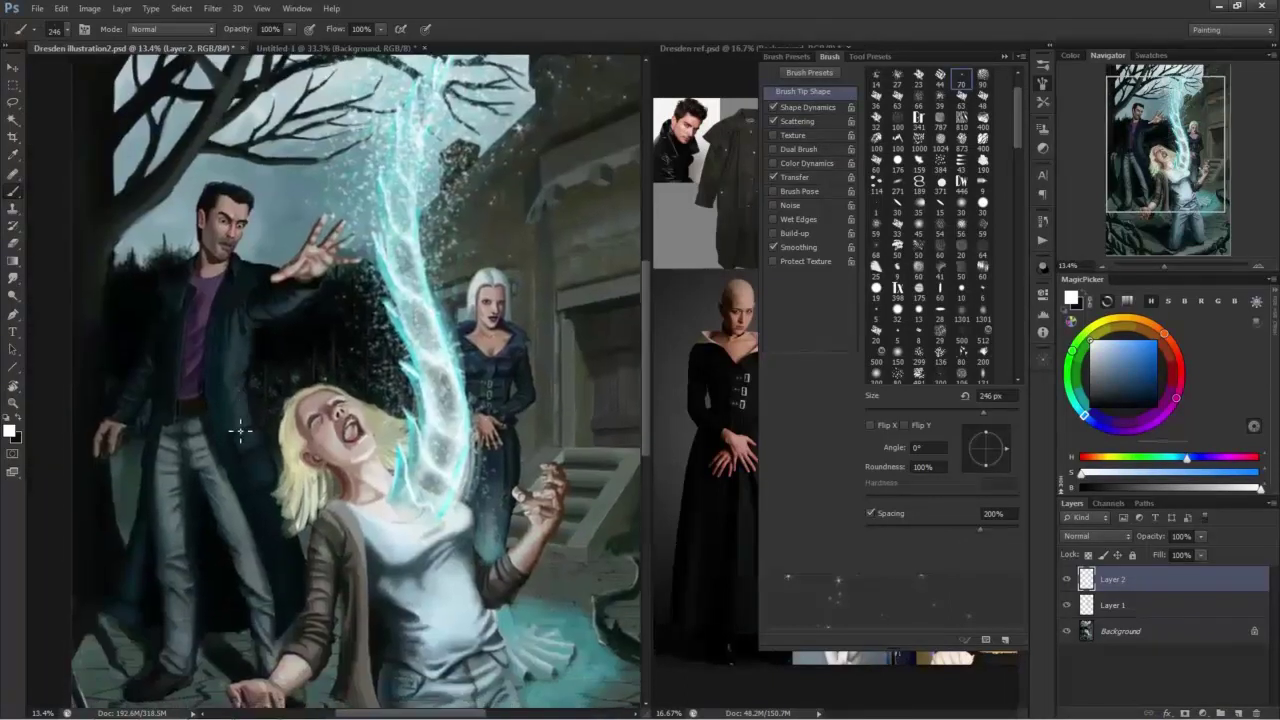
# Clean up the edges of the beam on Layer 1 with the soft eraser at 80 px.
pyautogui.hotkey('alt', '[')
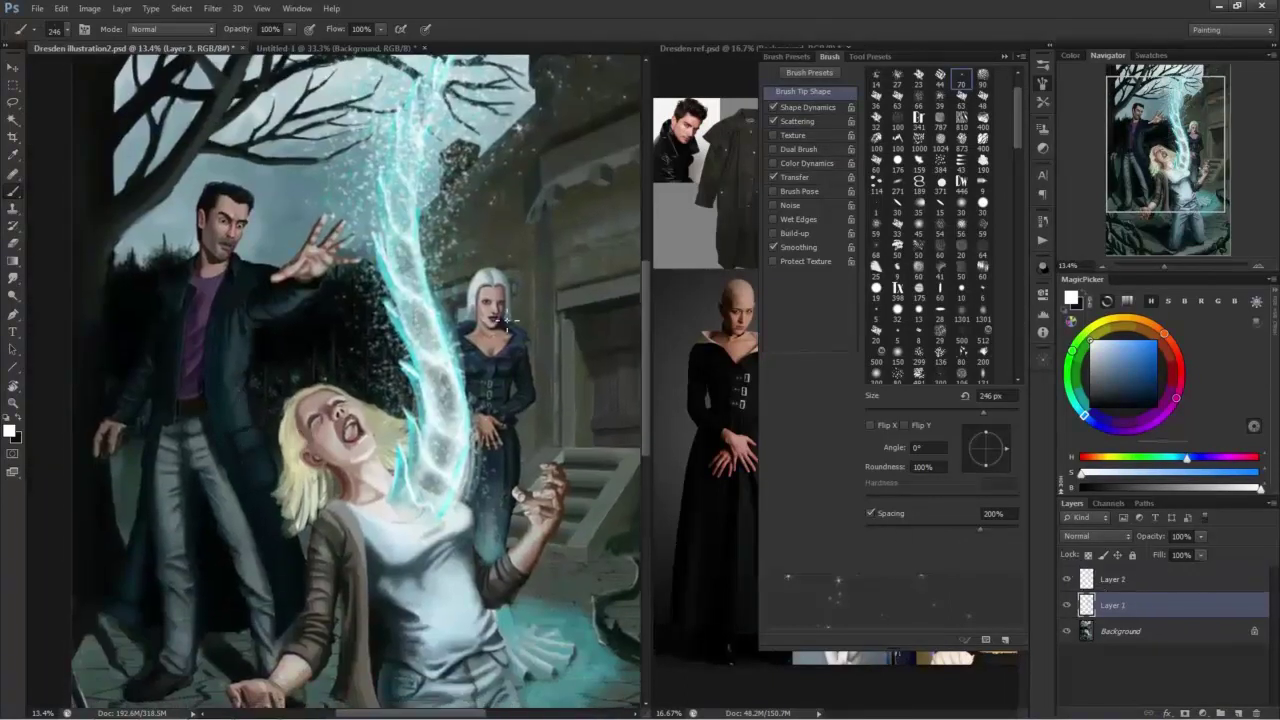
pyautogui.press('e')
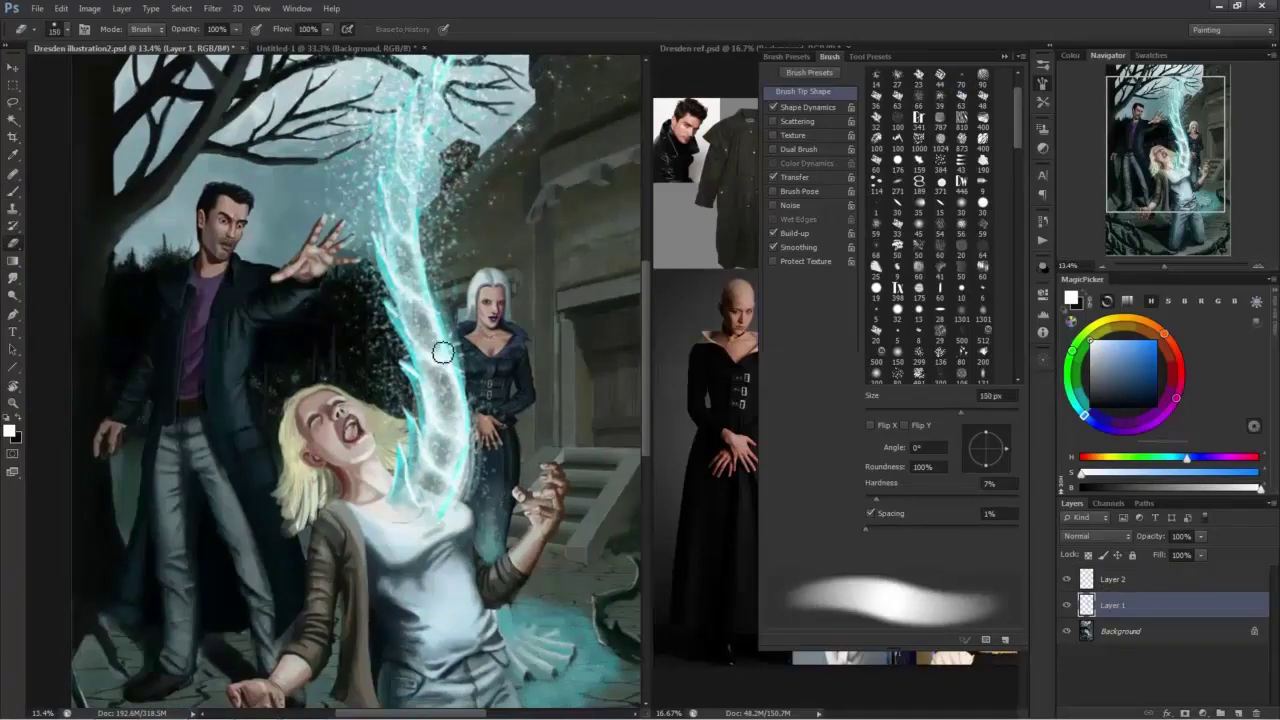
pyautogui.press('[')
pyautogui.scroll(3, 468, 390)
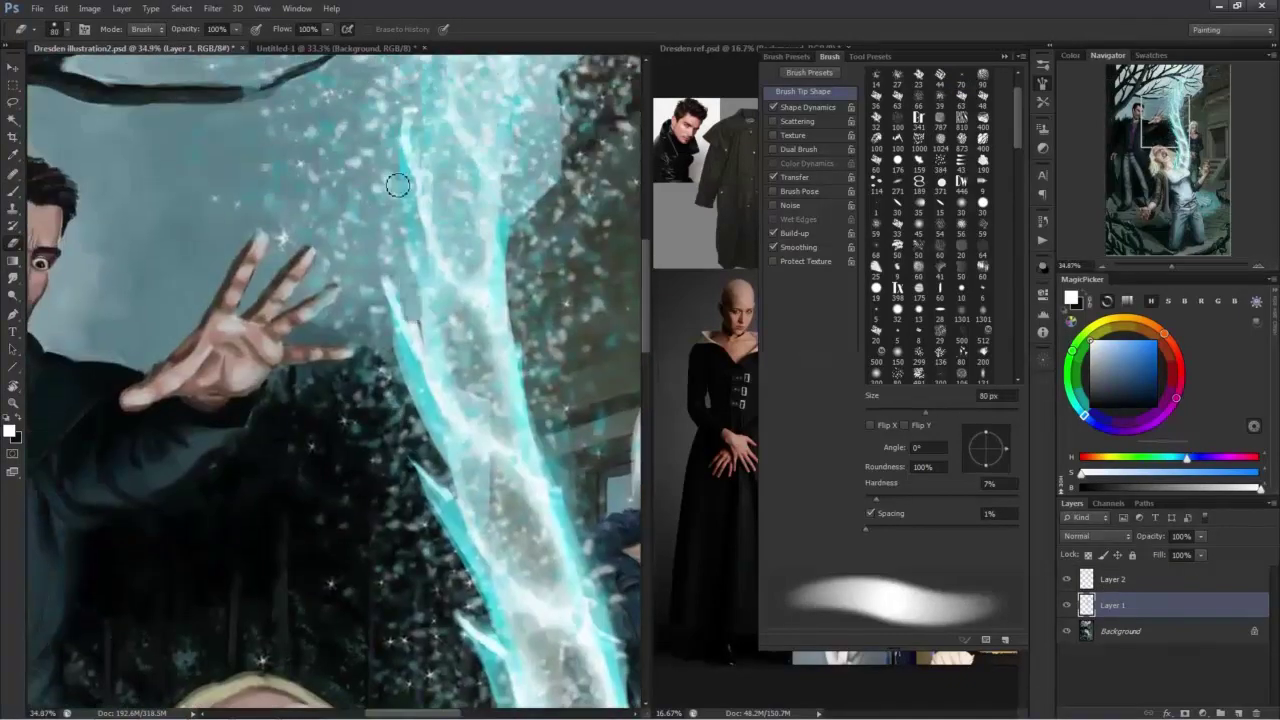
pyautogui.moveTo(398, 185); pyautogui.dragTo(387, 375)
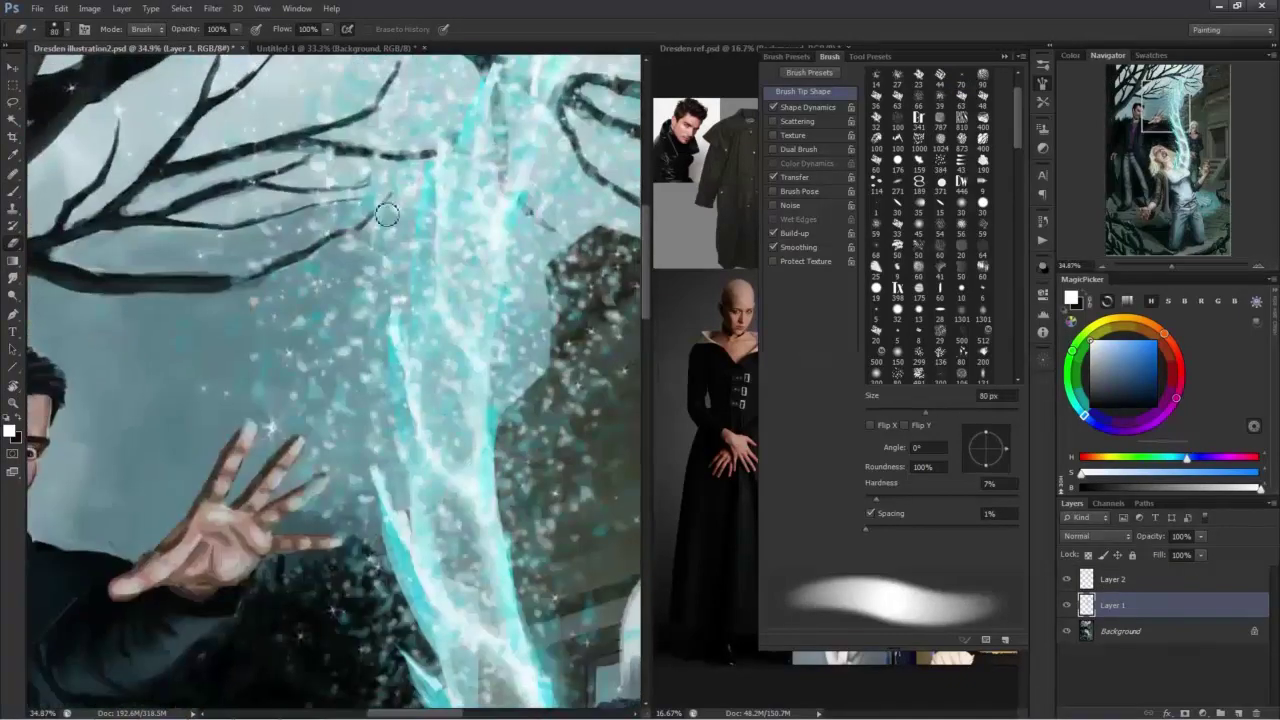
pyautogui.moveTo(443, 452); pyautogui.dragTo(375, 454)
pyautogui.moveTo(440, 600); pyautogui.dragTo(508, 600)
pyautogui.moveTo(440, 598); pyautogui.dragTo(387, 399)
pyautogui.scroll(-4, 422, 421)
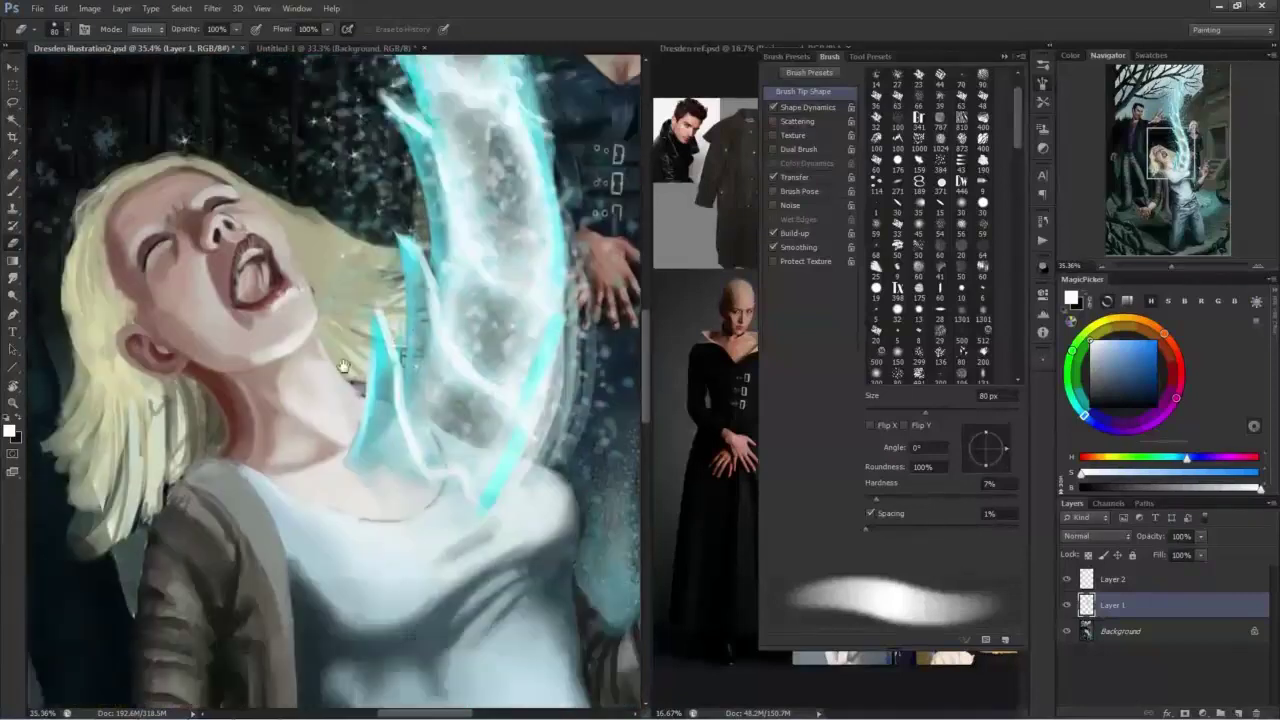
pyautogui.scroll(-4, 583, 425)
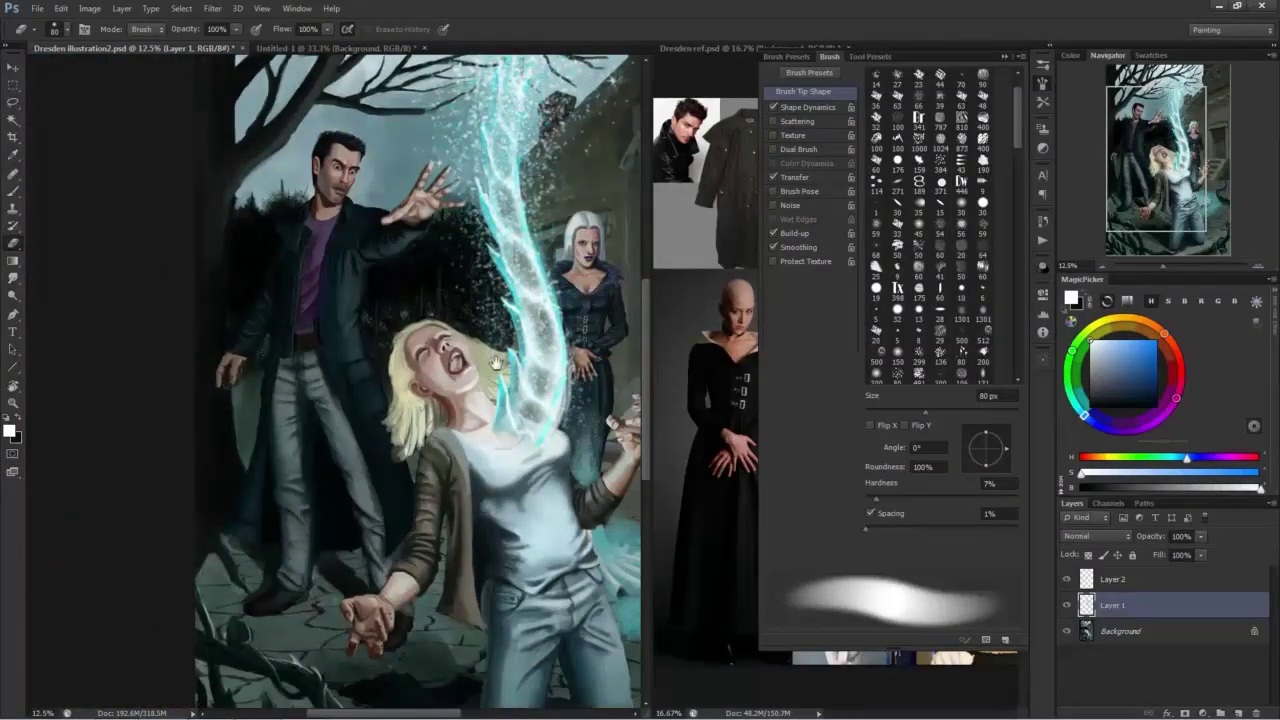
# On a new top layer, paint a tall vertical pale turquoise stroke beside the white-haired woman with the flat elliptical brush at 250 px.
pyautogui.moveTo(496, 362); pyautogui.dragTo(409, 420)
pyautogui.hotkey('ctrl', 'shift', 'alt', 'n')
pyautogui.press('b')
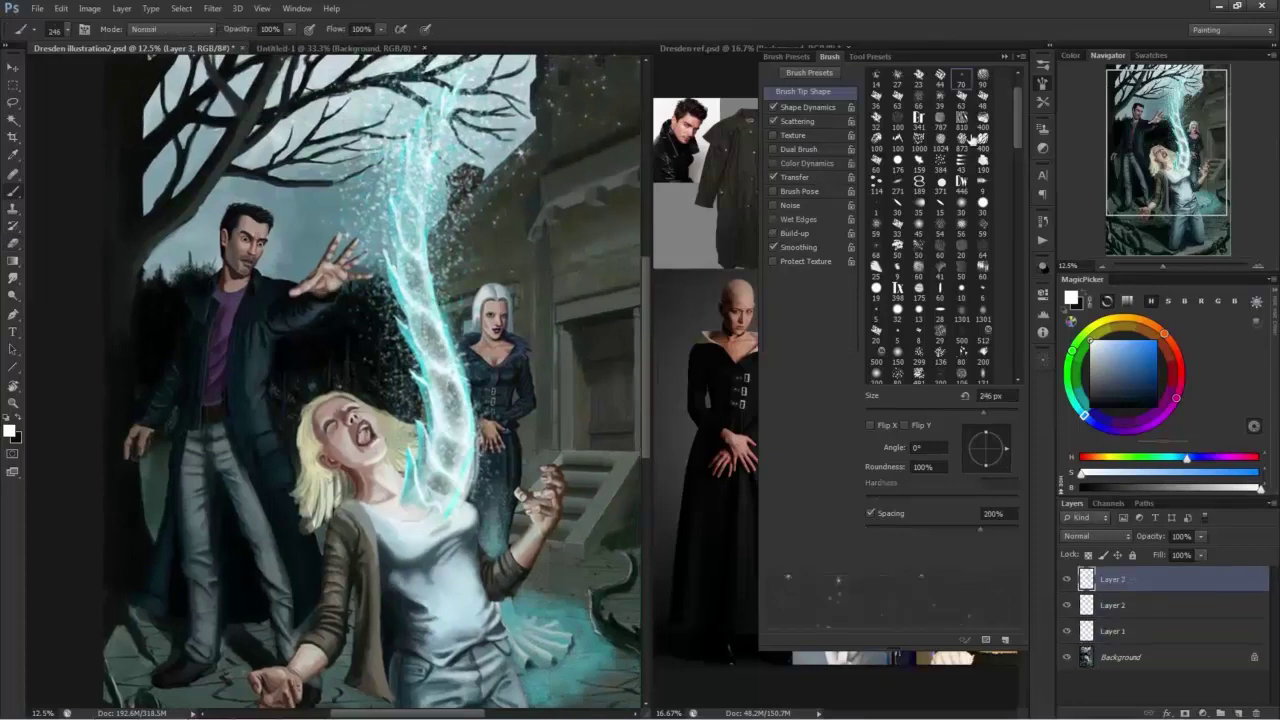
pyautogui.click(787, 57)
pyautogui.moveTo(1021, 187); pyautogui.dragTo(1027, 255)
pyautogui.click(951, 319)
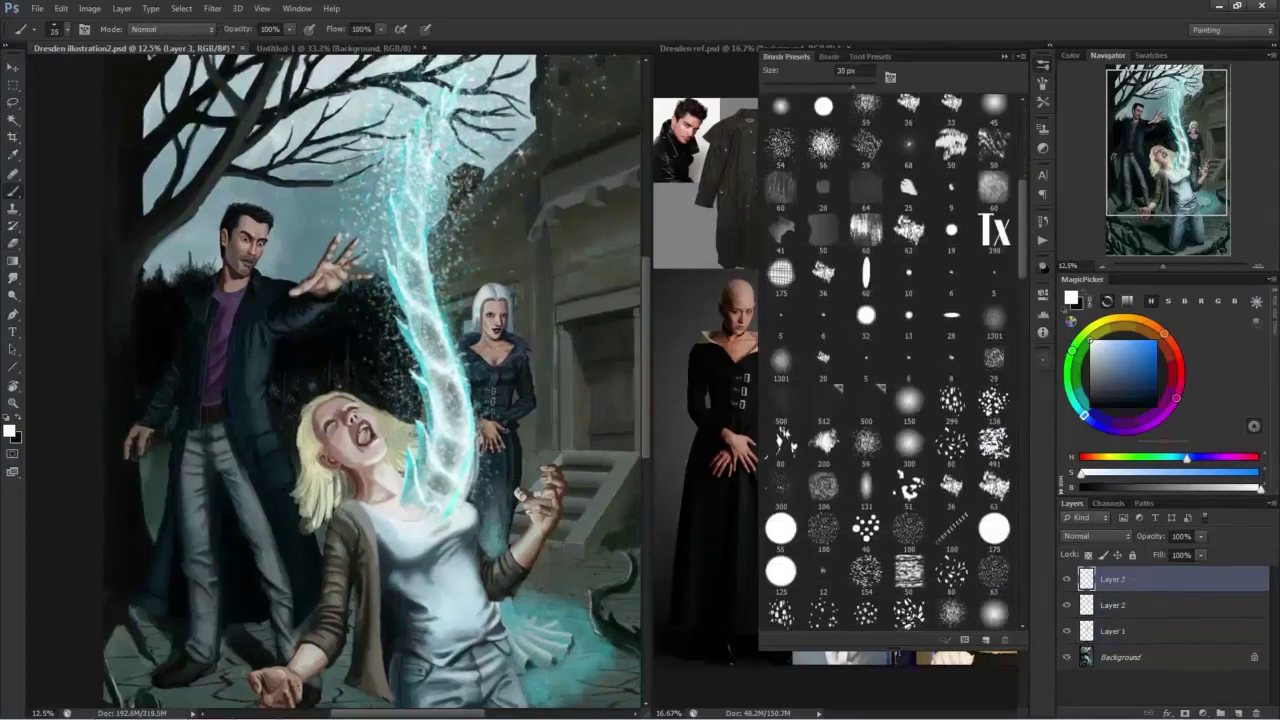
pyautogui.click(1074, 400)
pyautogui.click(1110, 346)
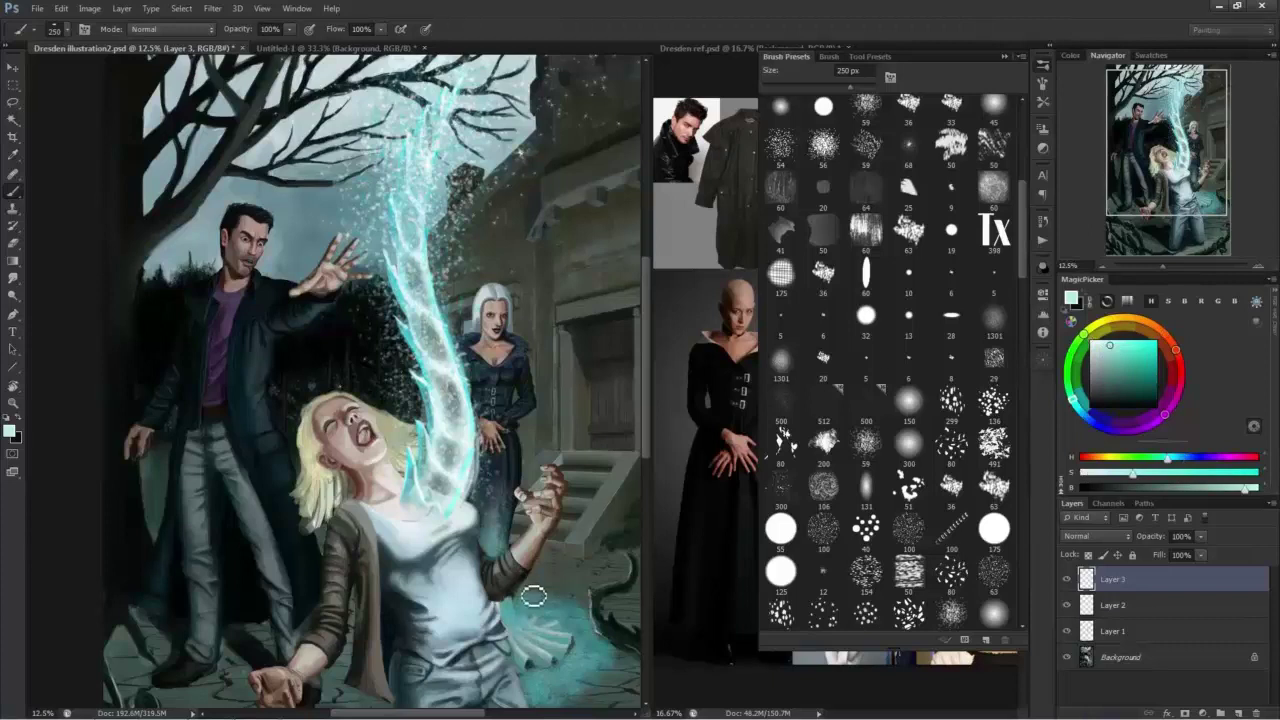
pyautogui.moveTo(534, 594); pyautogui.dragTo(533, 148)
# Warp the pale turquoise stroke on Layer 3 into a curved ribbon that sweeps across the glowing beam.
pyautogui.hotkey('ctrl', 't')
pyautogui.rightClick(533, 433)
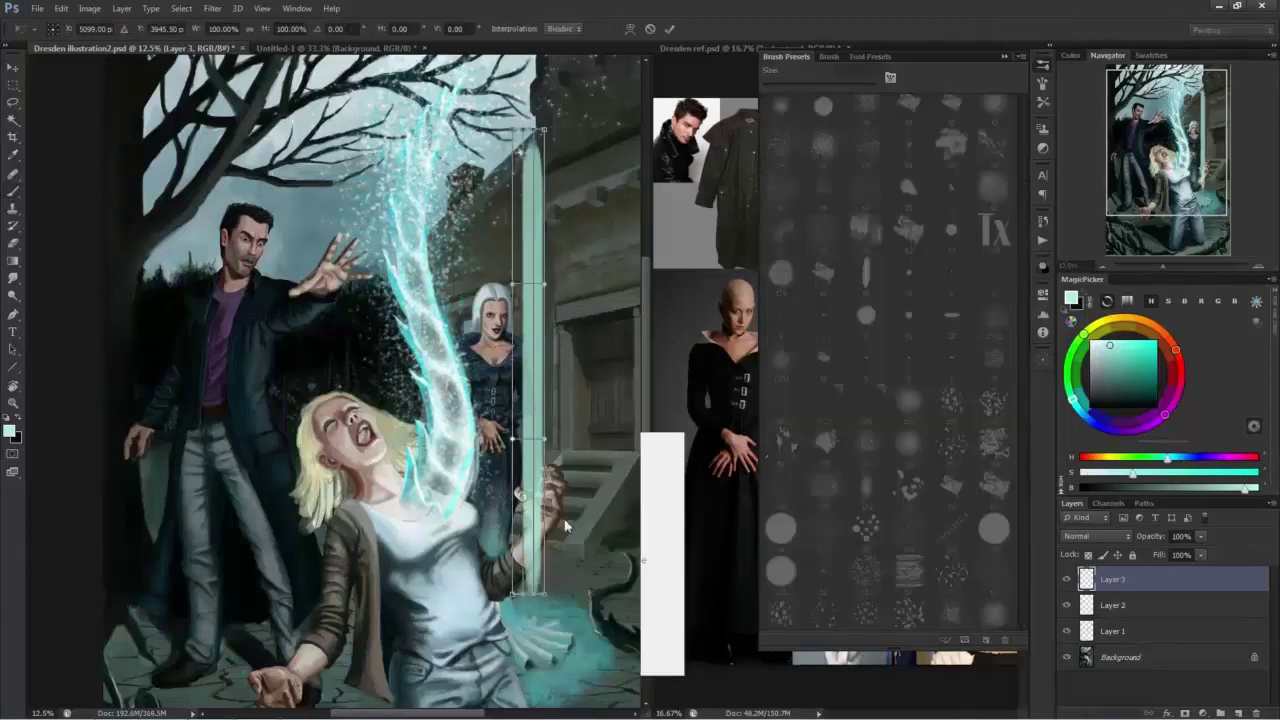
pyautogui.click(562, 536)
pyautogui.moveTo(512, 438); pyautogui.dragTo(434, 395)
pyautogui.moveTo(506, 272)
pyautogui.mouseDown()
pyautogui.moveTo(477, 108)
pyautogui.moveTo(509, 64)
pyautogui.mouseUp()
pyautogui.moveTo(538, 478); pyautogui.dragTo(502, 476)
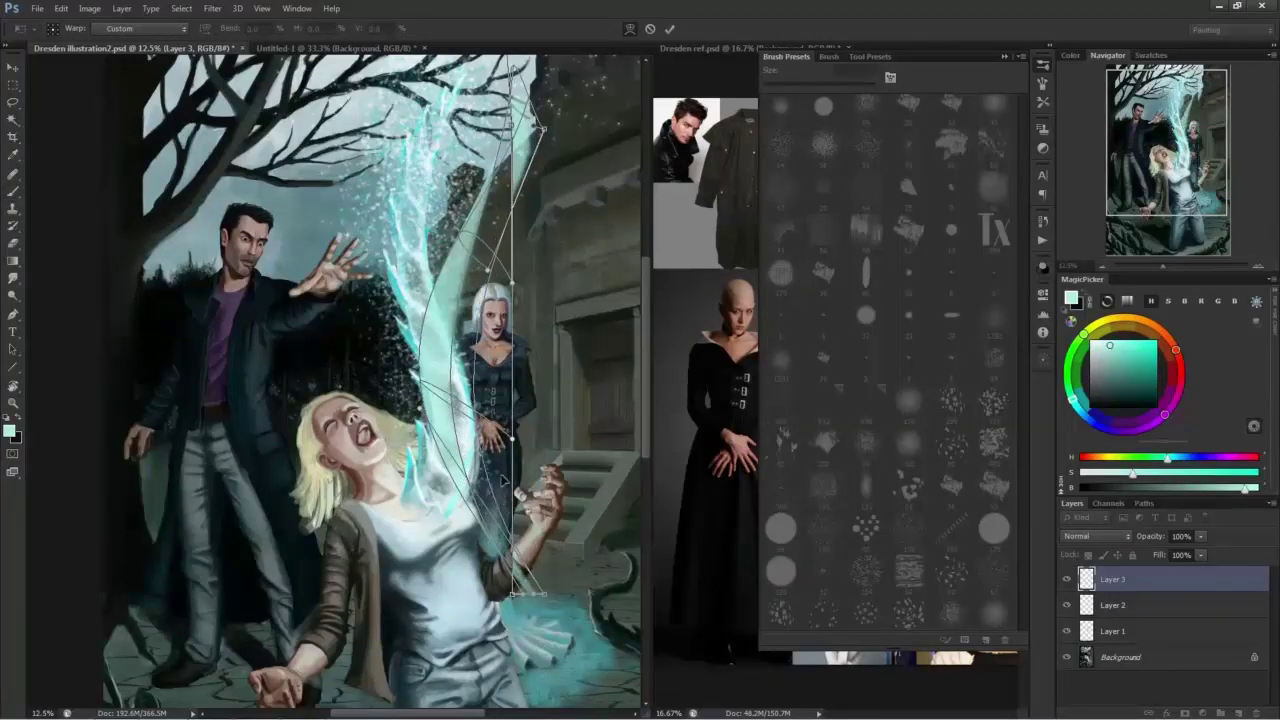
pyautogui.moveTo(522, 578)
pyautogui.mouseDown()
pyautogui.moveTo(506, 540)
pyautogui.moveTo(519, 531)
pyautogui.mouseUp()
pyautogui.moveTo(474, 382); pyautogui.dragTo(456, 378)
pyautogui.moveTo(543, 129)
pyautogui.mouseDown()
pyautogui.moveTo(452, 108)
pyautogui.moveTo(446, 122)
pyautogui.moveTo(475, 103)
pyautogui.mouseUp()
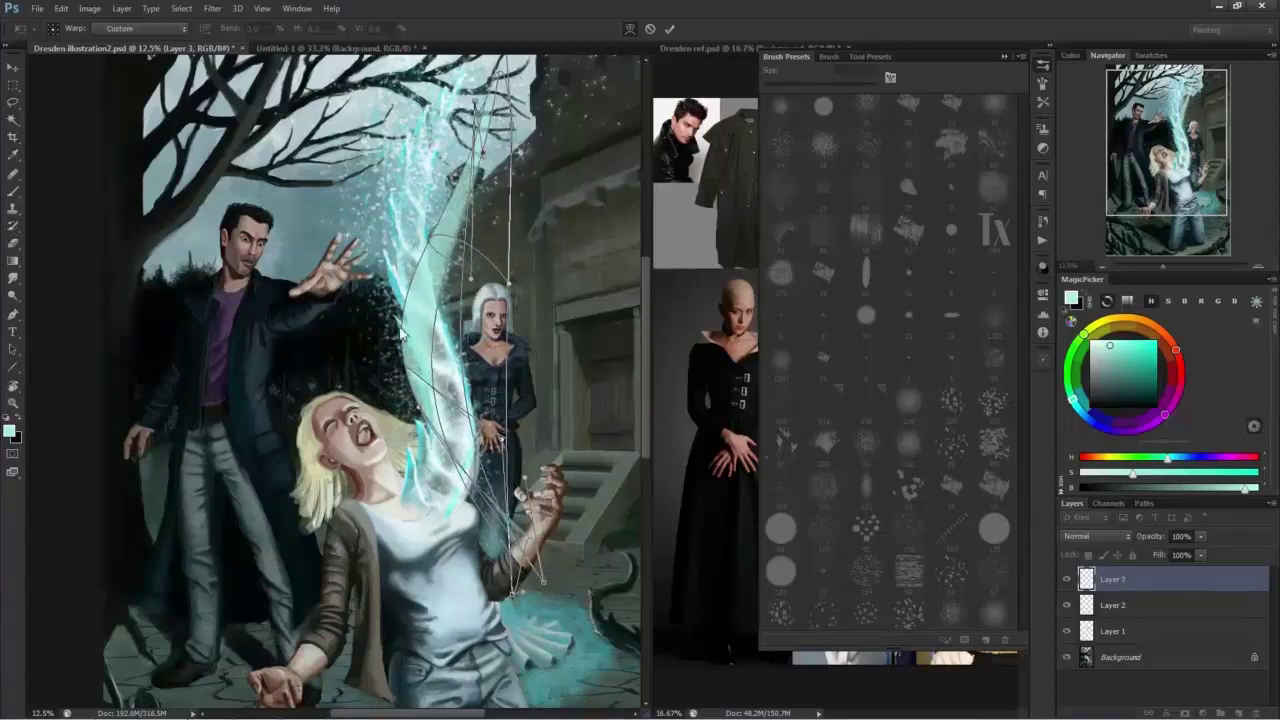
pyautogui.press('Return')
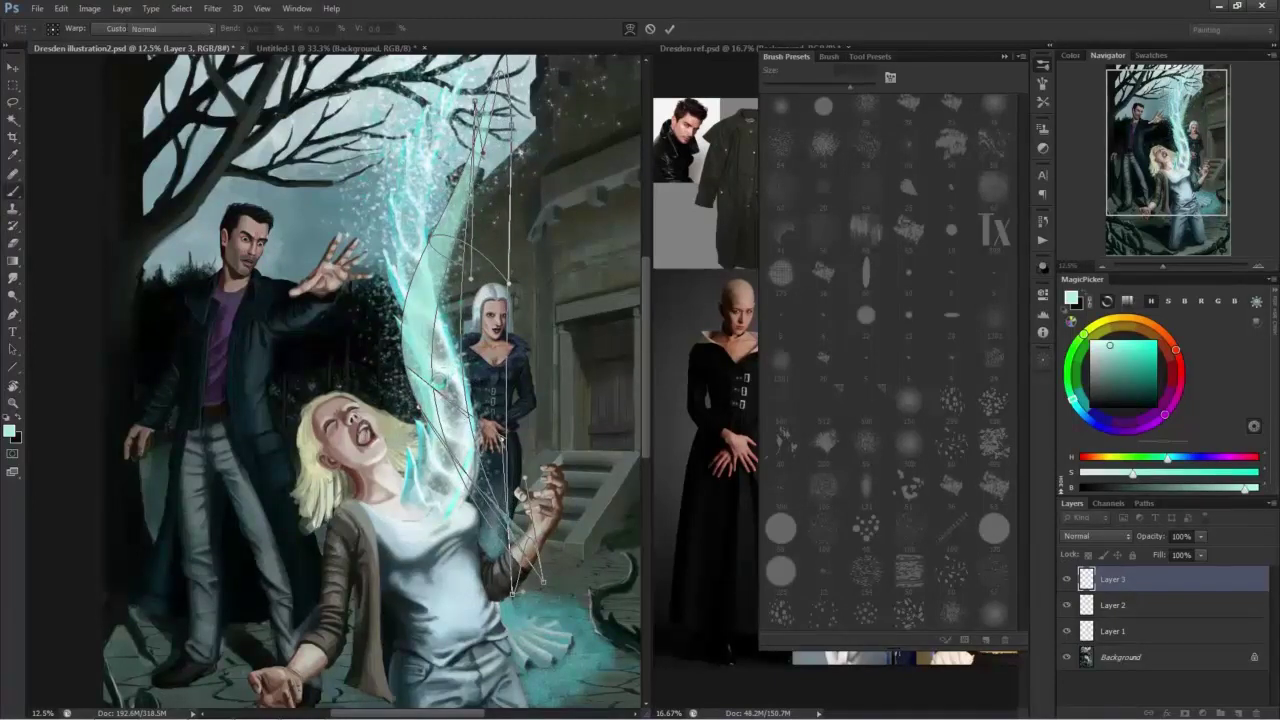
pyautogui.press('Return')
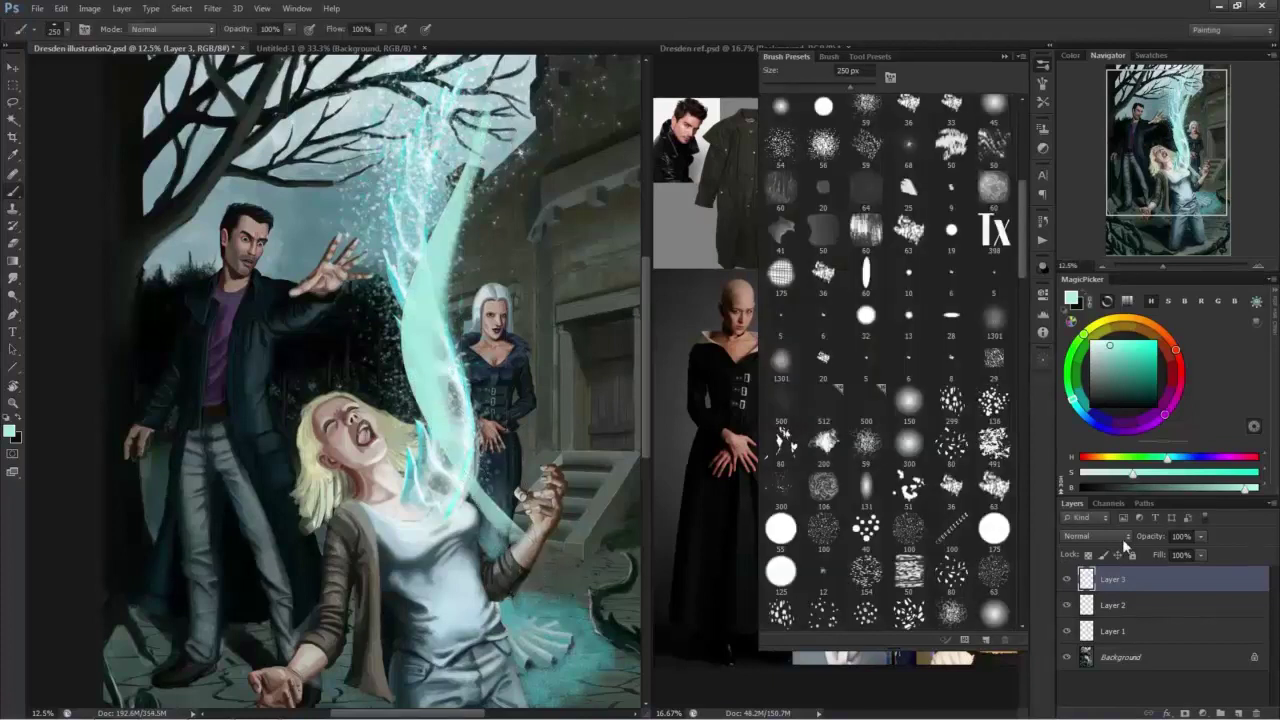
# Compare several blend modes on Layer 3, including Linear Dodge and Hard Mix, and settle on Soft Light.
pyautogui.click(1132, 540)
pyautogui.click(1100, 324)
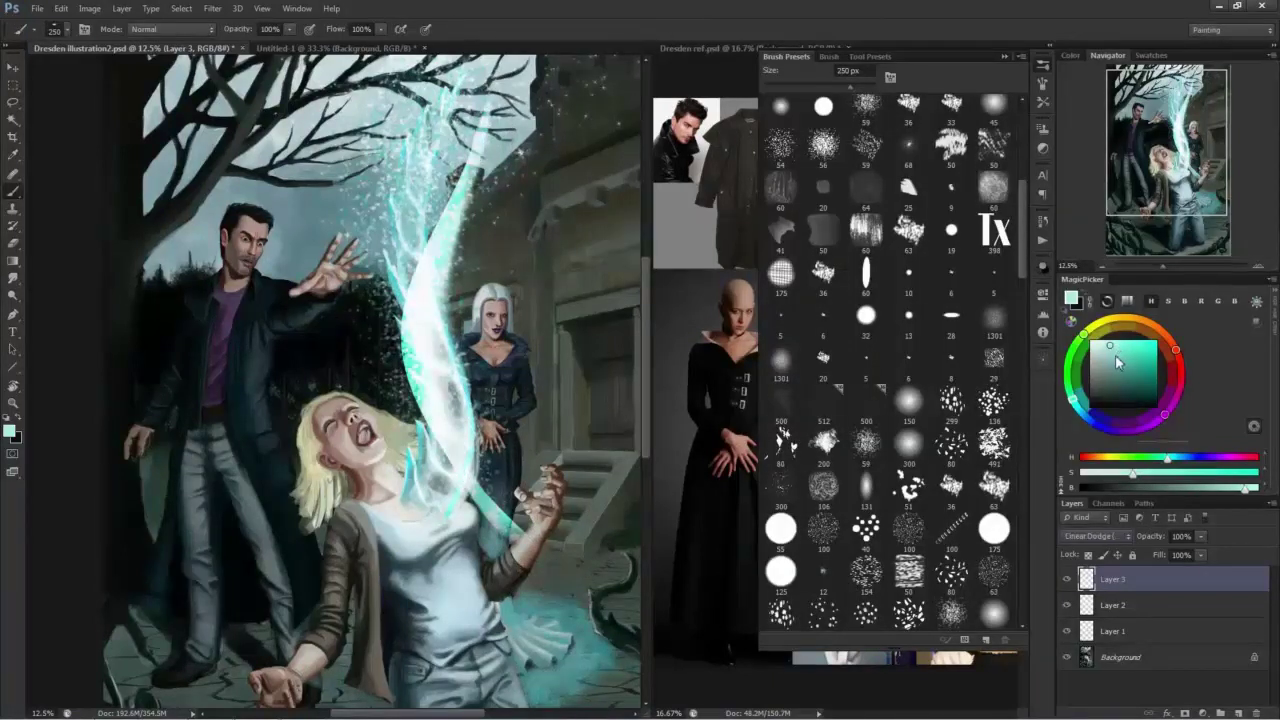
pyautogui.press('Down')
pyautogui.press('Down')
pyautogui.press('Down')
pyautogui.press('Down')
pyautogui.press('Down')
pyautogui.press('Down')
pyautogui.press('Down')
pyautogui.press('Down')
pyautogui.press('Down')
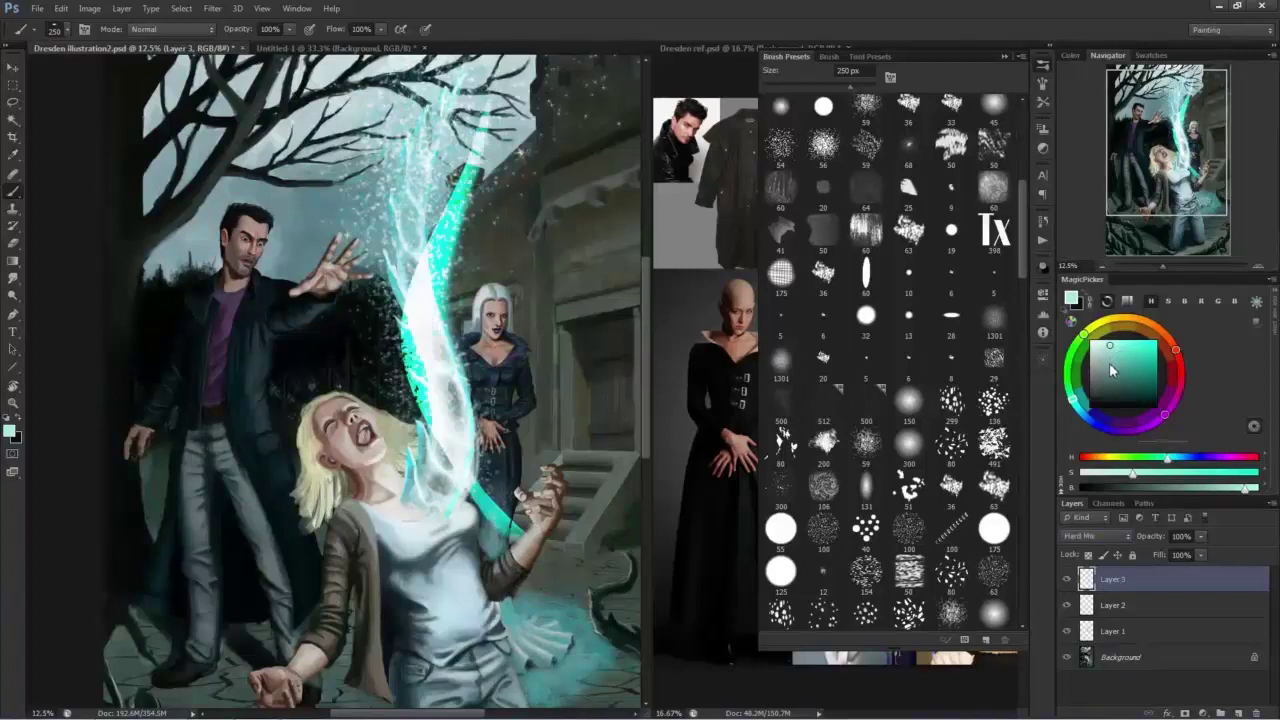
pyautogui.press('Up')
pyautogui.press('Up')
pyautogui.press('Up')
pyautogui.press('Up')
pyautogui.press('Up')
pyautogui.press('Up')
pyautogui.press('Up')
pyautogui.press('Up')
pyautogui.press('Up')
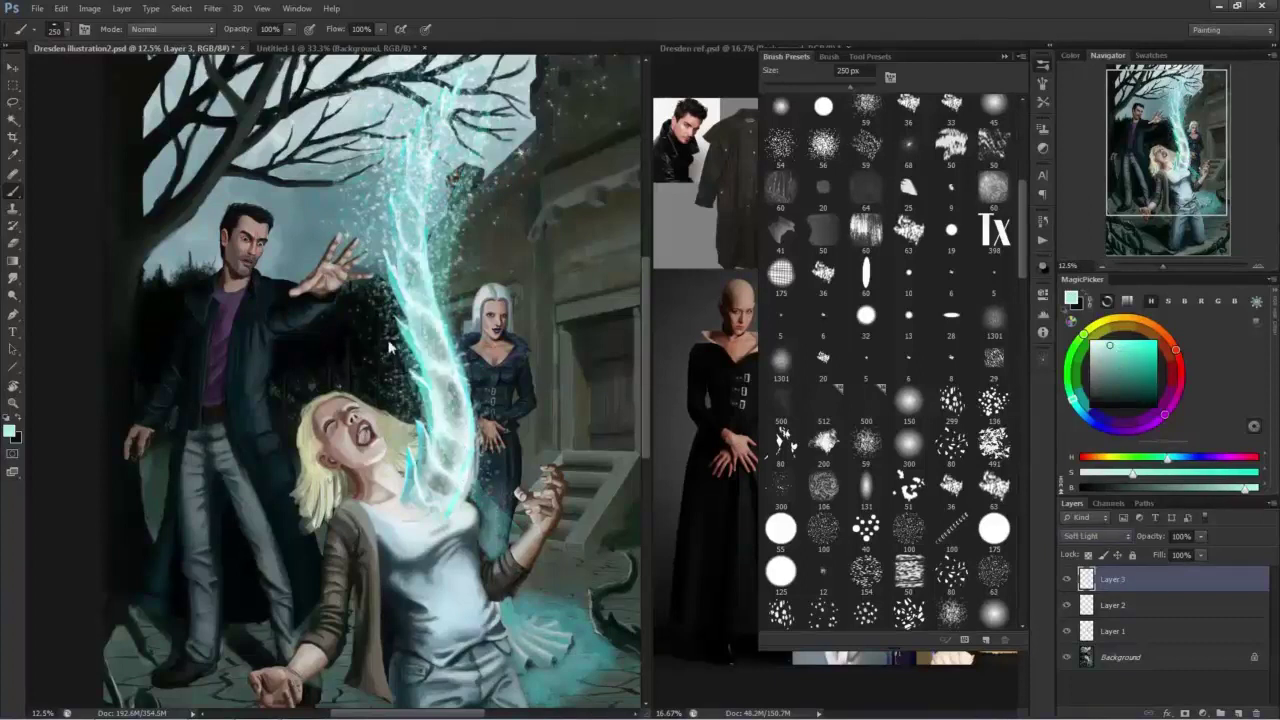
# Flip the Layer 3 ribbon horizontally, rotate it slightly counter-clockwise and position it along the beam.
pyautogui.hotkey('ctrl', 't')
pyautogui.rightClick(408, 392)
pyautogui.click(440, 608)
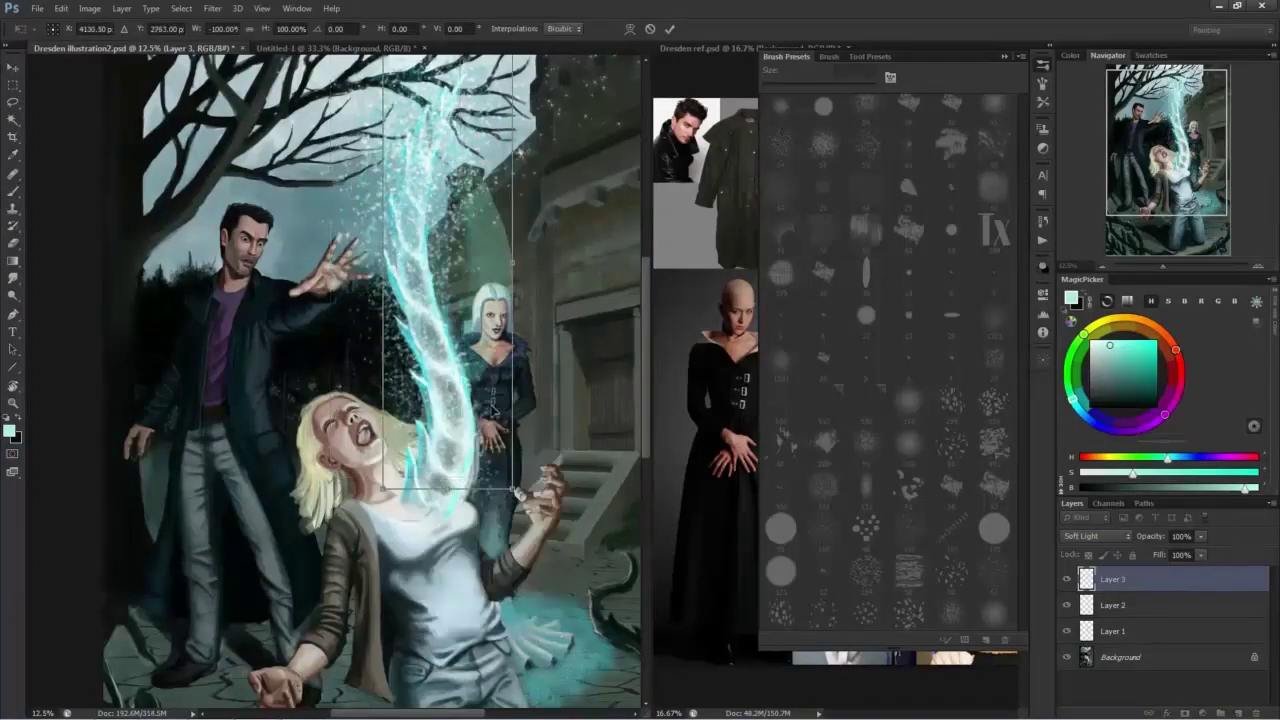
pyautogui.moveTo(491, 408)
pyautogui.mouseDown()
pyautogui.moveTo(546, 432)
pyautogui.moveTo(611, 420)
pyautogui.mouseUp()
pyautogui.moveTo(545, 396); pyautogui.dragTo(434, 391)
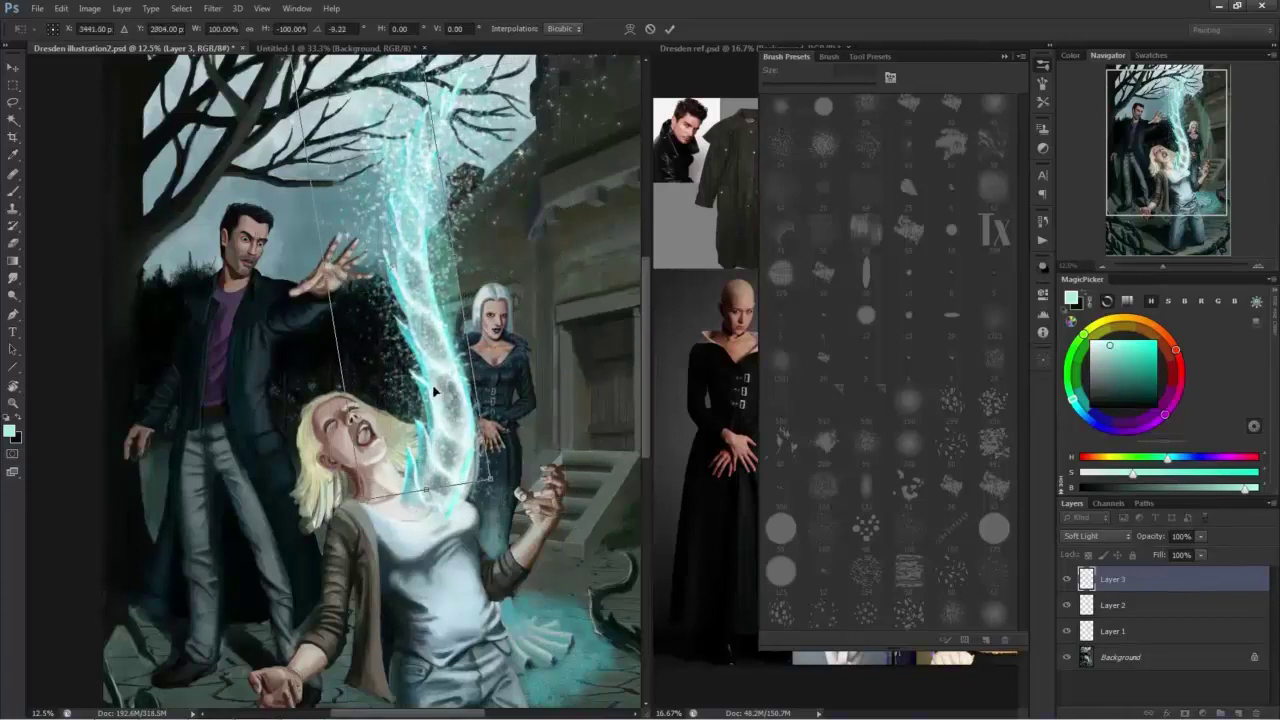
pyautogui.press('Return')
# On a new top layer, paint a tall vertical white stroke beside the white-haired woman with the flat elliptical brush at 800 px.
pyautogui.hotkey('ctrl', 'shift', 'n')
pyautogui.press('Return')
pyautogui.press('d')
pyautogui.press('x')
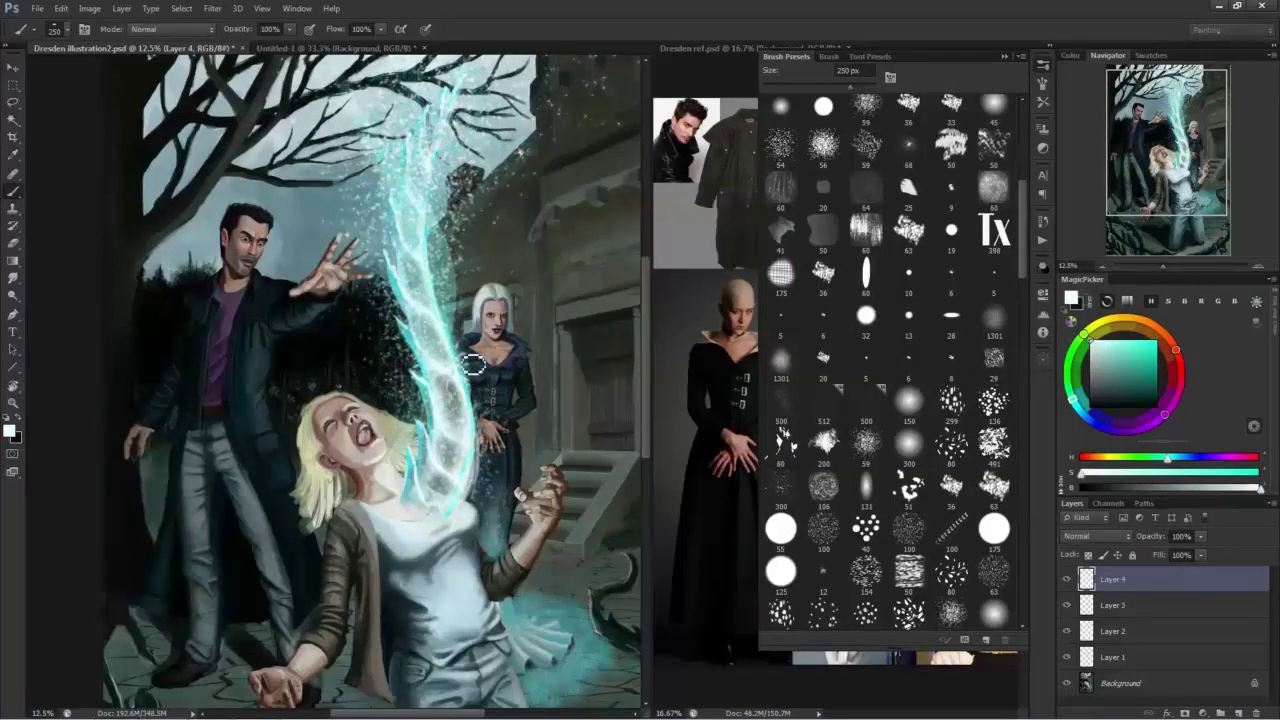
pyautogui.moveTo(537, 563); pyautogui.dragTo(537, 132)
pyautogui.press(']')
pyautogui.press(']')
pyautogui.press(']')
pyautogui.press(']')
pyautogui.press(']')
pyautogui.press(']')
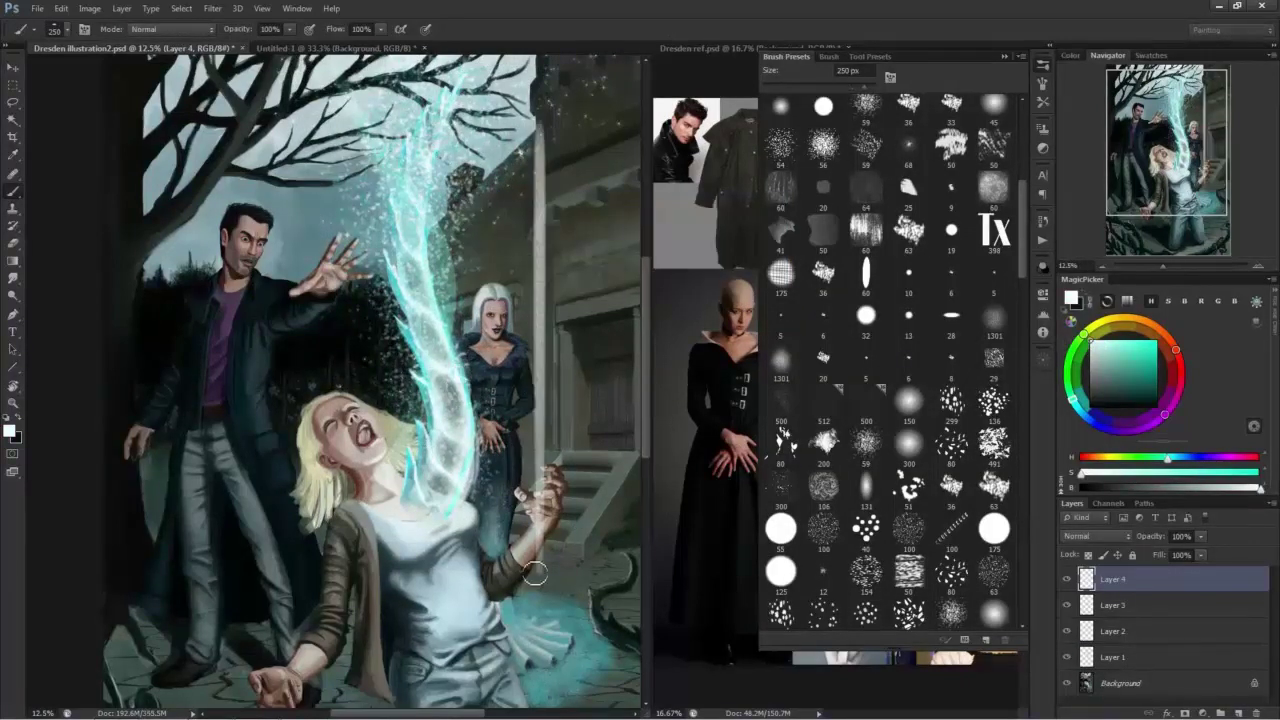
pyautogui.moveTo(536, 558); pyautogui.dragTo(534, 160)
pyautogui.hotkey('ctrl', 'alt', 'z')
pyautogui.hotkey('ctrl', 'alt', 'z')
pyautogui.moveTo(549, 588); pyautogui.dragTo(551, 128)
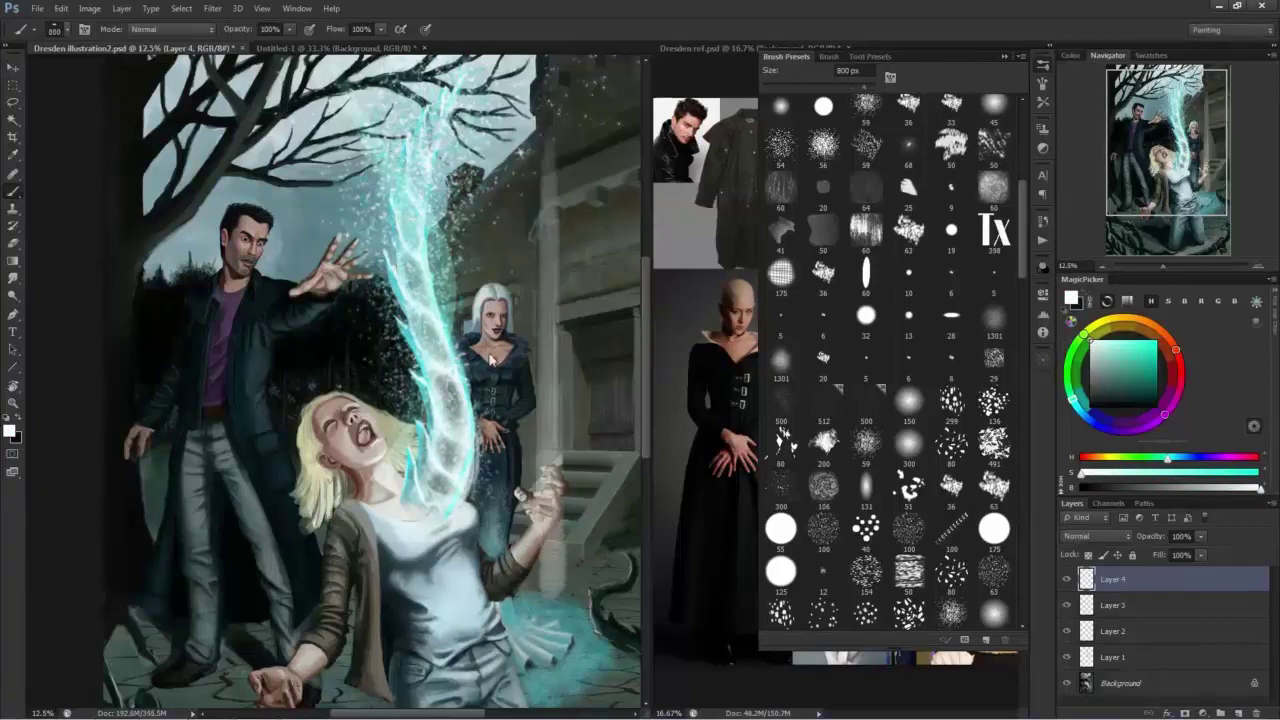
# Warp the tall white stroke on Layer 4 so its middle bows outward toward the building.
pyautogui.hotkey('ctrl', 't')
pyautogui.rightClick(549, 429)
pyautogui.click(583, 541)
pyautogui.moveTo(553, 438); pyautogui.dragTo(628, 432)
pyautogui.moveTo(548, 127); pyautogui.dragTo(638, 121)
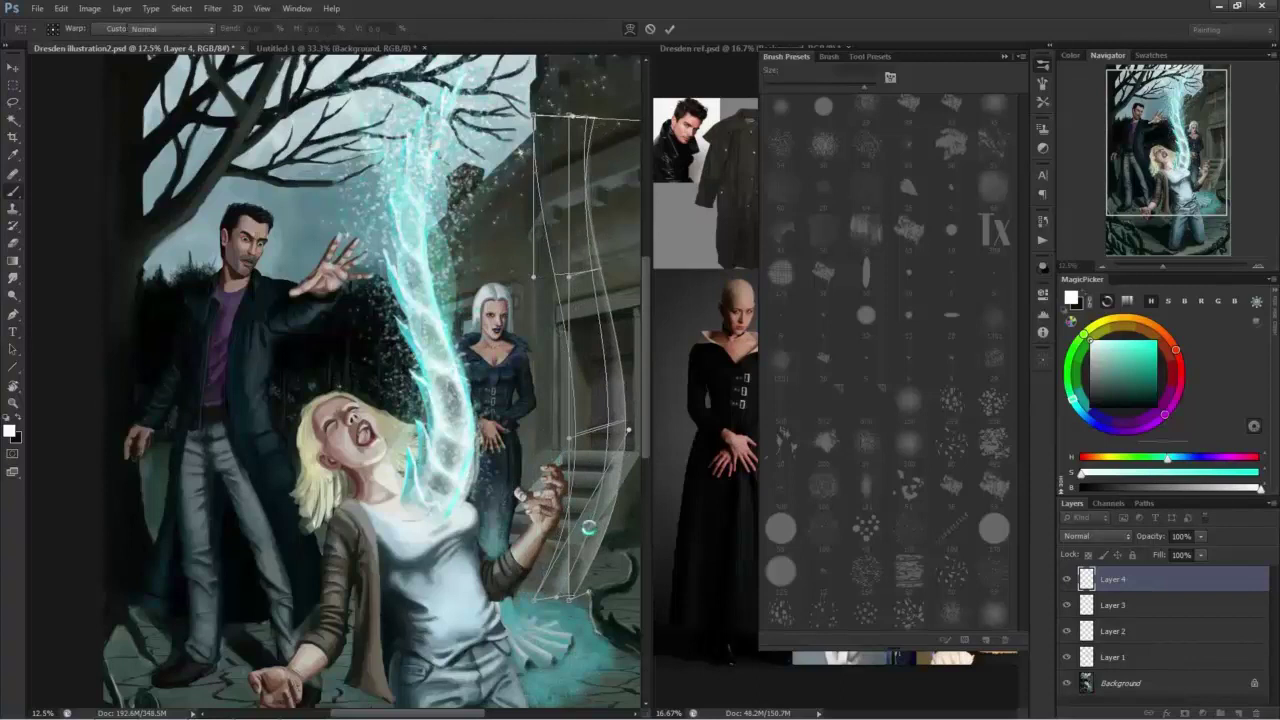
pyautogui.press('Return')
# Move the white ribbon onto the beam, rotate it about 15° counter-clockwise and warp it to follow the beam's curve.
pyautogui.moveTo(606, 540); pyautogui.dragTo(453, 412)
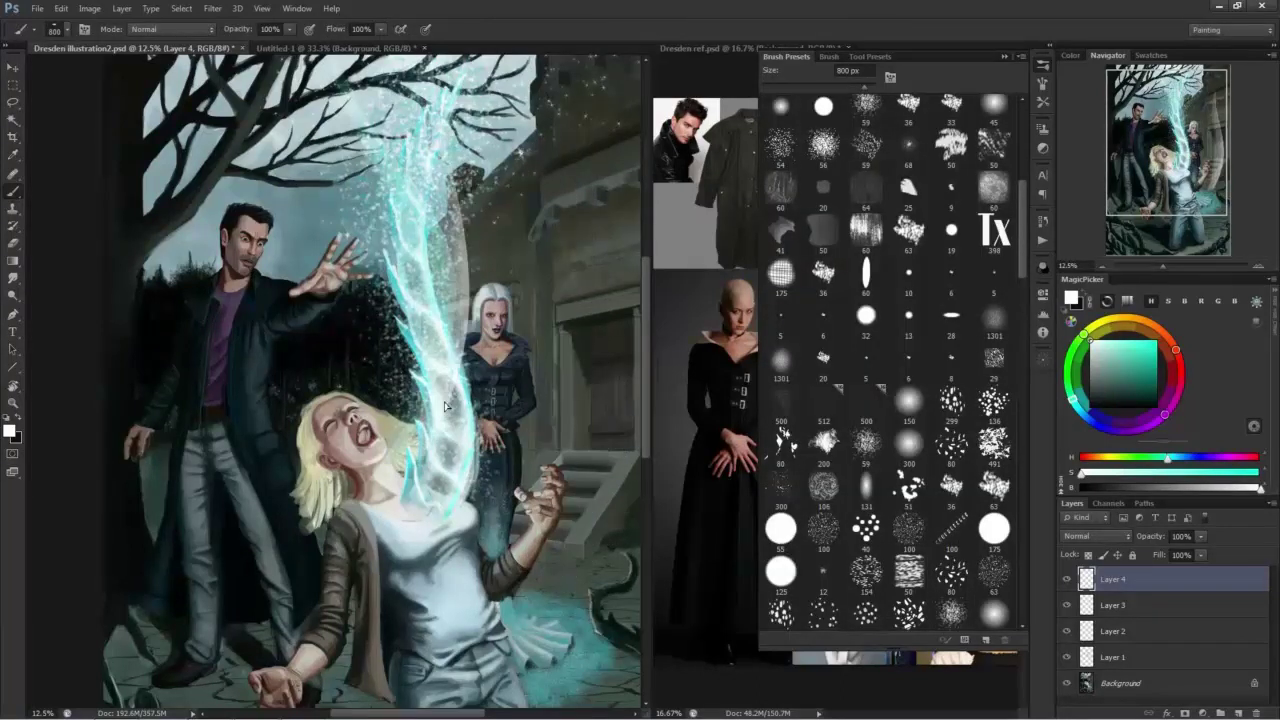
pyautogui.hotkey('ctrl', 't')
pyautogui.moveTo(298, 258); pyautogui.dragTo(400, 385)
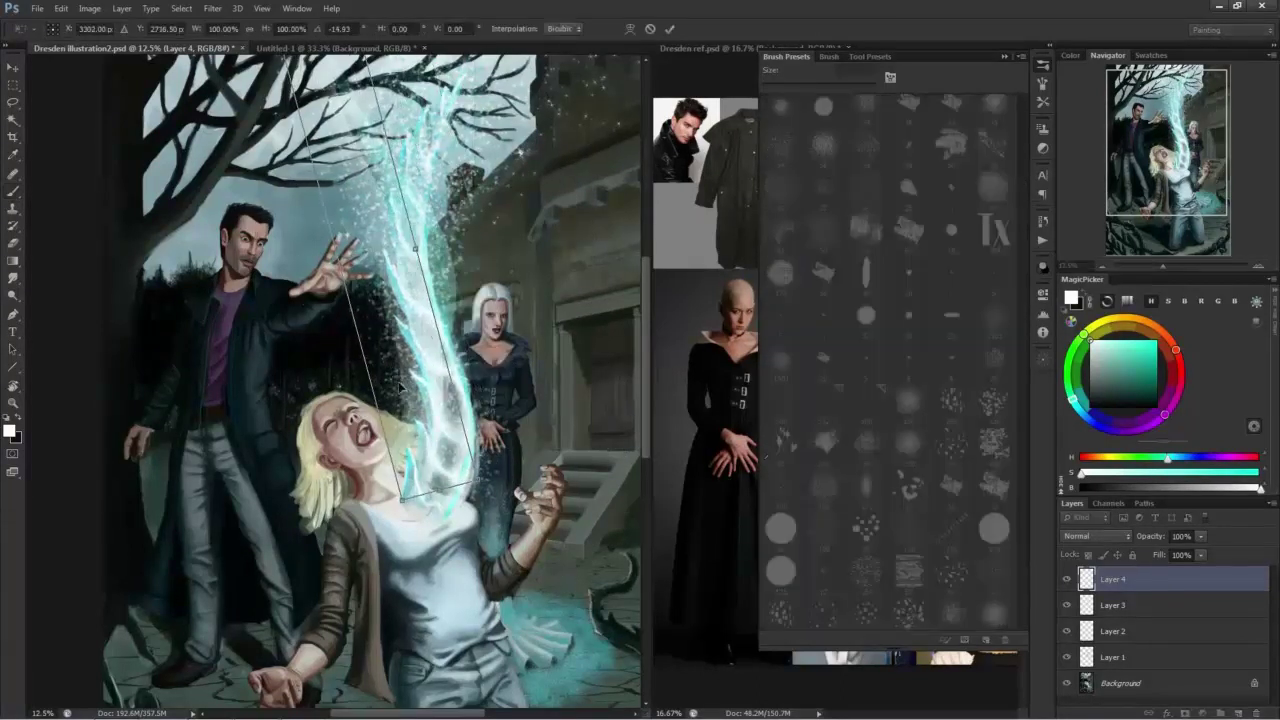
pyautogui.rightClick(434, 359)
pyautogui.click(475, 593)
pyautogui.moveTo(460, 540); pyautogui.dragTo(530, 509)
pyautogui.moveTo(369, 401)
pyautogui.mouseDown()
pyautogui.moveTo(480, 282)
pyautogui.moveTo(405, 366)
pyautogui.moveTo(373, 286)
pyautogui.moveTo(388, 262)
pyautogui.moveTo(399, 434)
pyautogui.moveTo(400, 422)
pyautogui.mouseUp()
pyautogui.press('Return')
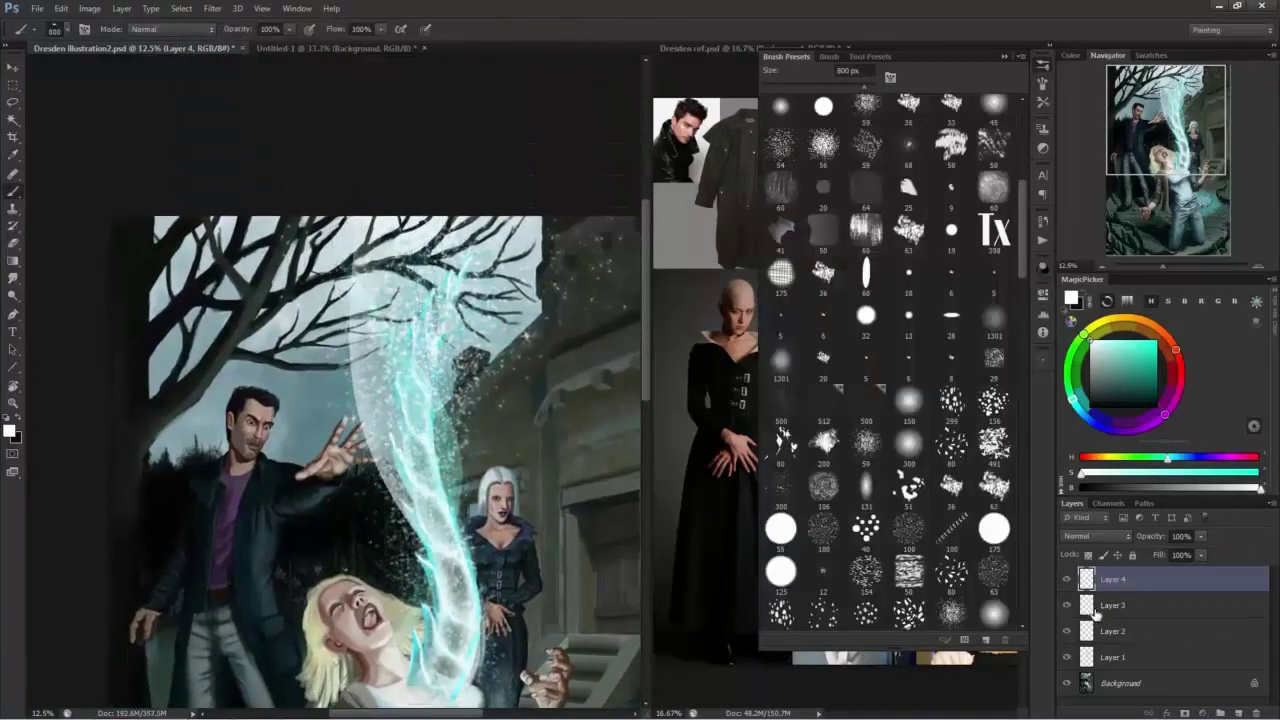
# Set the blend mode of Layer 4 to Soft Light.
pyautogui.click(1096, 536)
pyautogui.click(1118, 192)
pyautogui.click(1097, 536)
pyautogui.click(1090, 321)
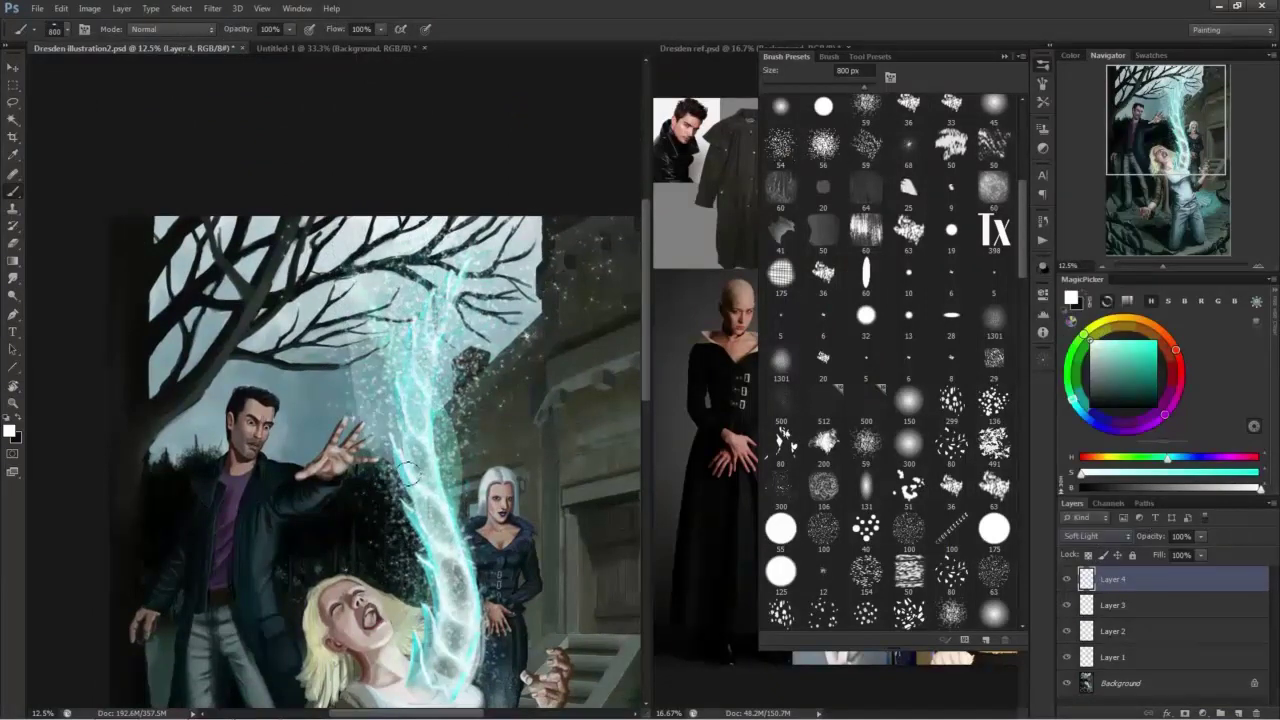
# Duplicate the Layer 4 ribbon, flip the copy horizontally, rotate it about 15° counter-clockwise and place it lower along the beam.
pyautogui.hotkey('ctrl', 'j')
pyautogui.hotkey('ctrl', 't')
pyautogui.rightClick(406, 402)
pyautogui.click(448, 622)
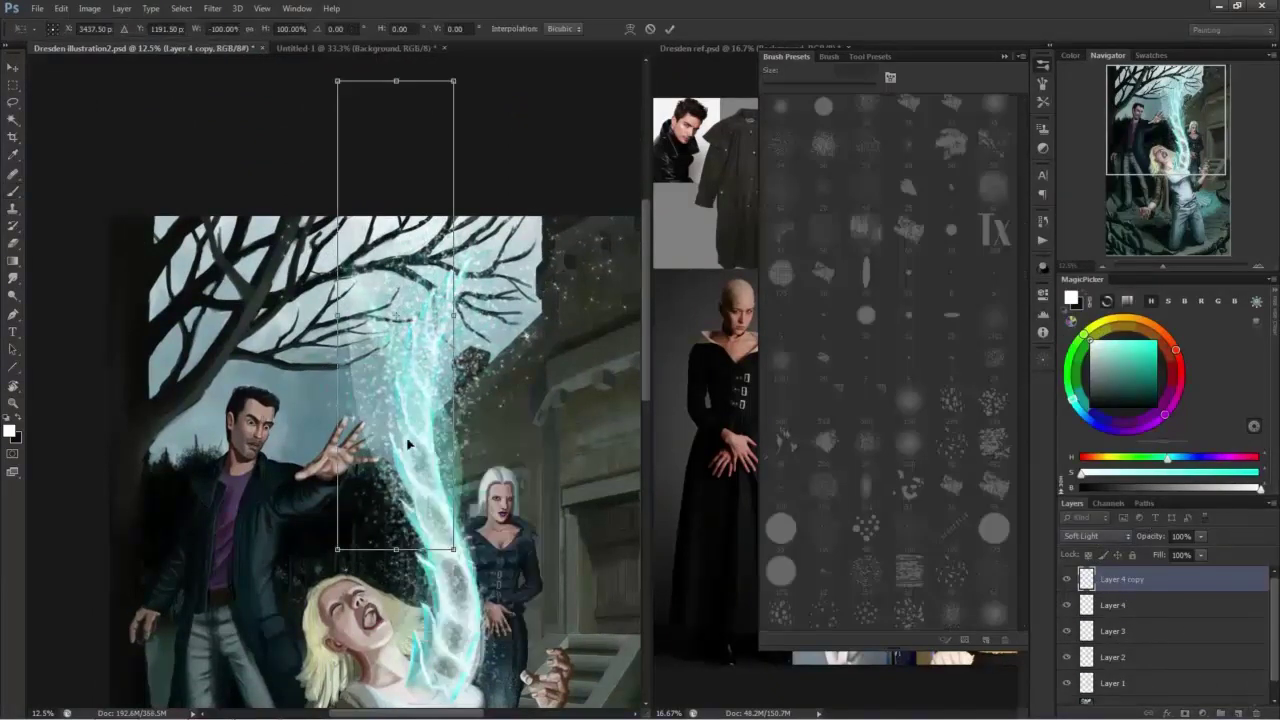
pyautogui.moveTo(411, 431); pyautogui.dragTo(463, 562)
pyautogui.moveTo(548, 600); pyautogui.dragTo(584, 570)
pyautogui.moveTo(429, 551); pyautogui.dragTo(447, 556)
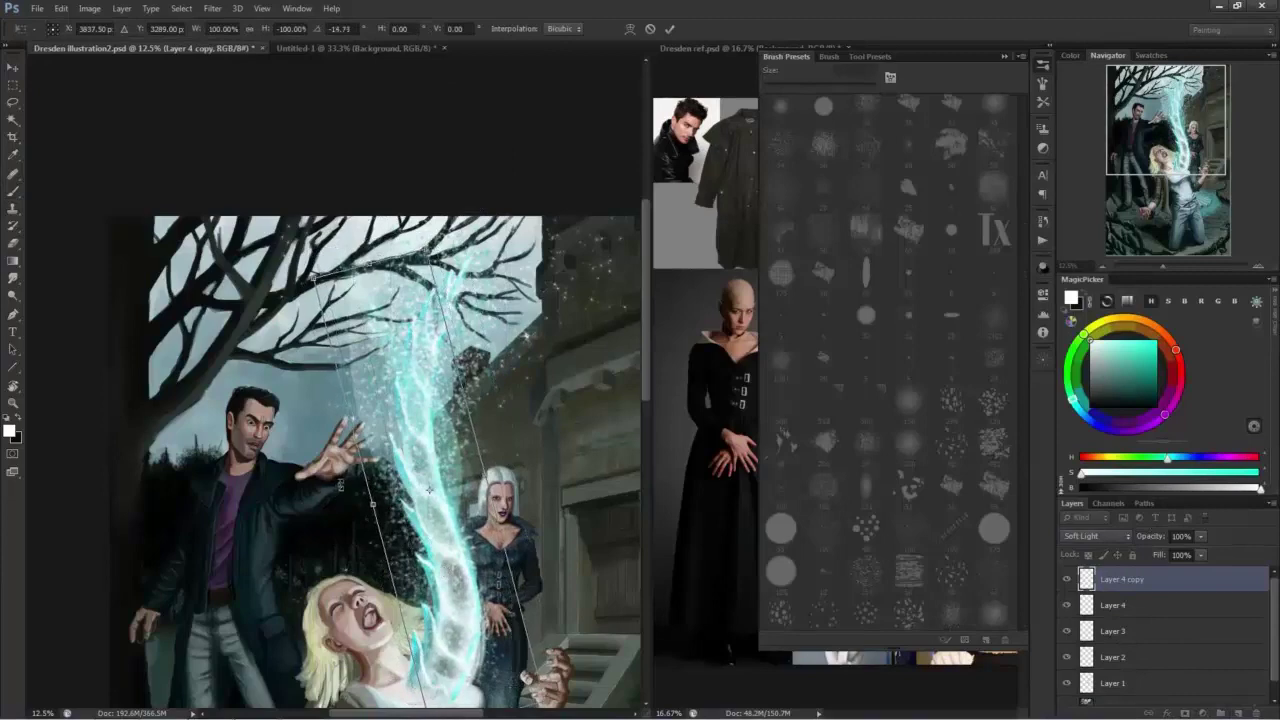
pyautogui.press('Return')
pyautogui.press('Return')
# Duplicate the ribbon copy again, flip it vertically and move it up over the upper part of the beam.
pyautogui.hotkey('ctrl', 'j')
pyautogui.hotkey('ctrl', 't')
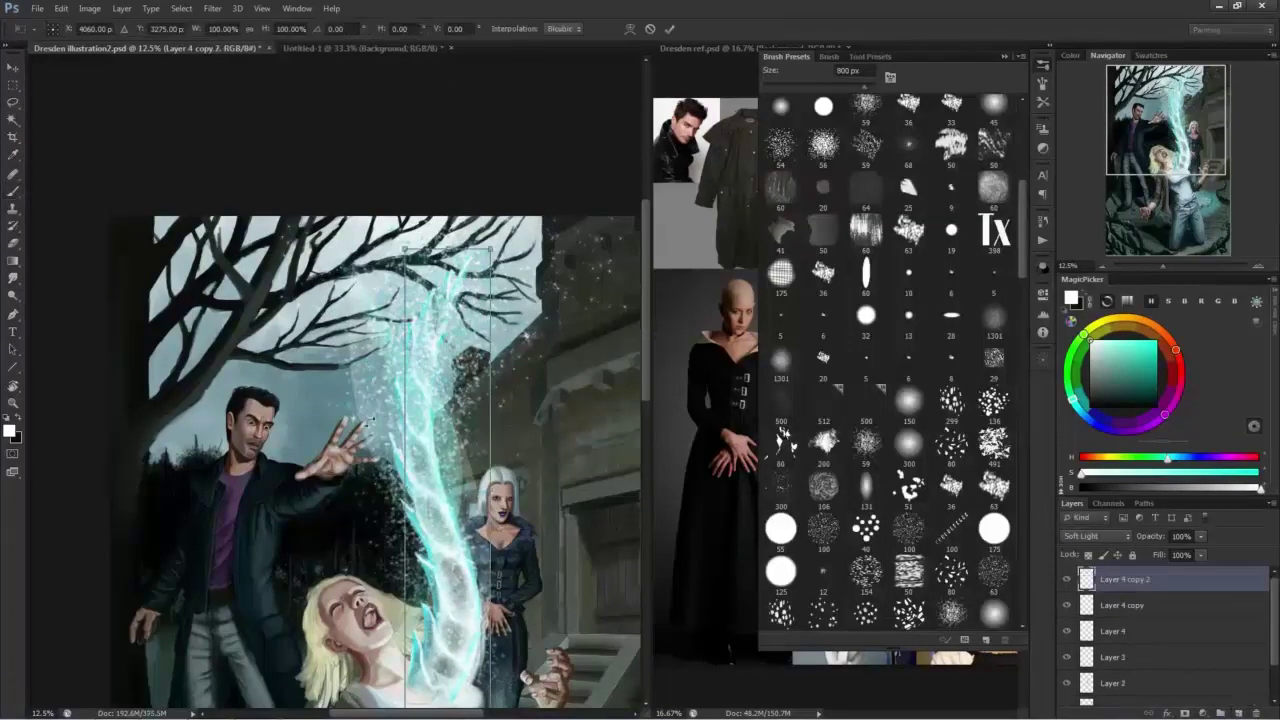
pyautogui.rightClick(436, 242)
pyautogui.click(485, 475)
pyautogui.moveTo(455, 520)
pyautogui.mouseDown()
pyautogui.moveTo(456, 395)
pyautogui.moveTo(492, 329)
pyautogui.mouseUp()
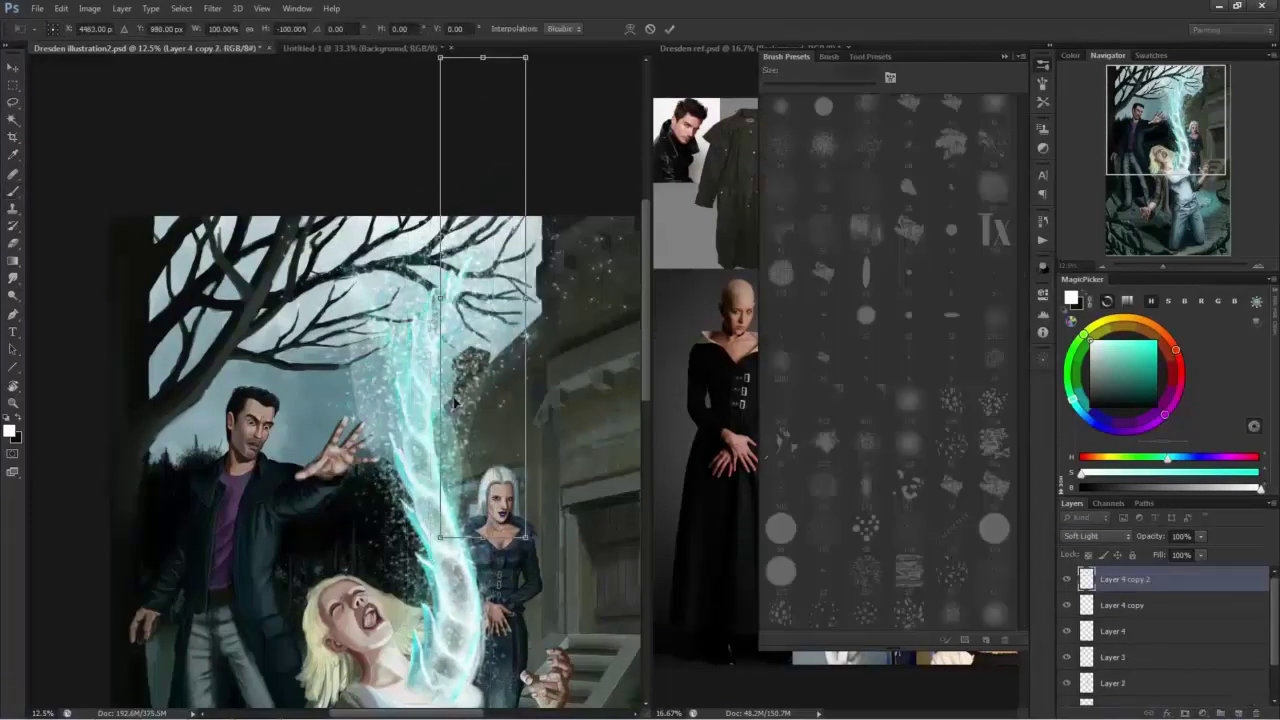
pyautogui.press('Return')
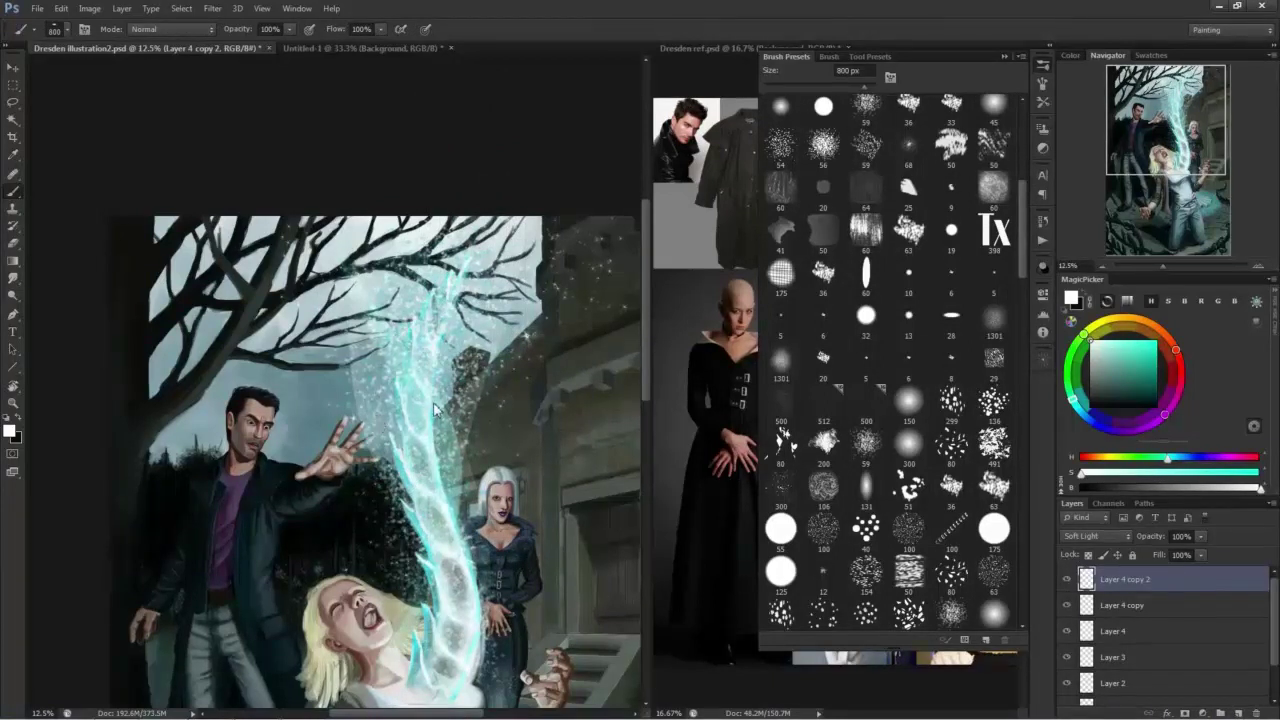
# Fade the ribbon on Layer 4 beside the beam with the eraser at 600 px.
pyautogui.press('e')
pyautogui.keyDown('ctrl'); pyautogui.click(364, 399); pyautogui.keyUp('ctrl')
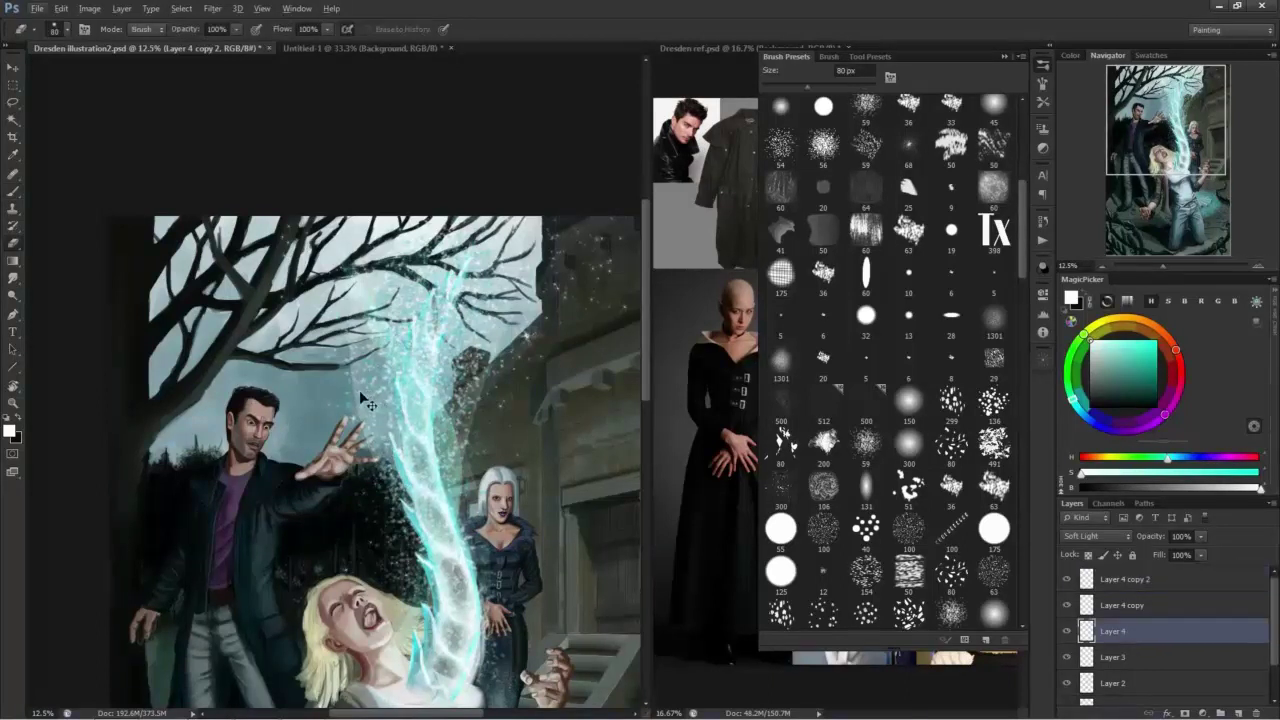
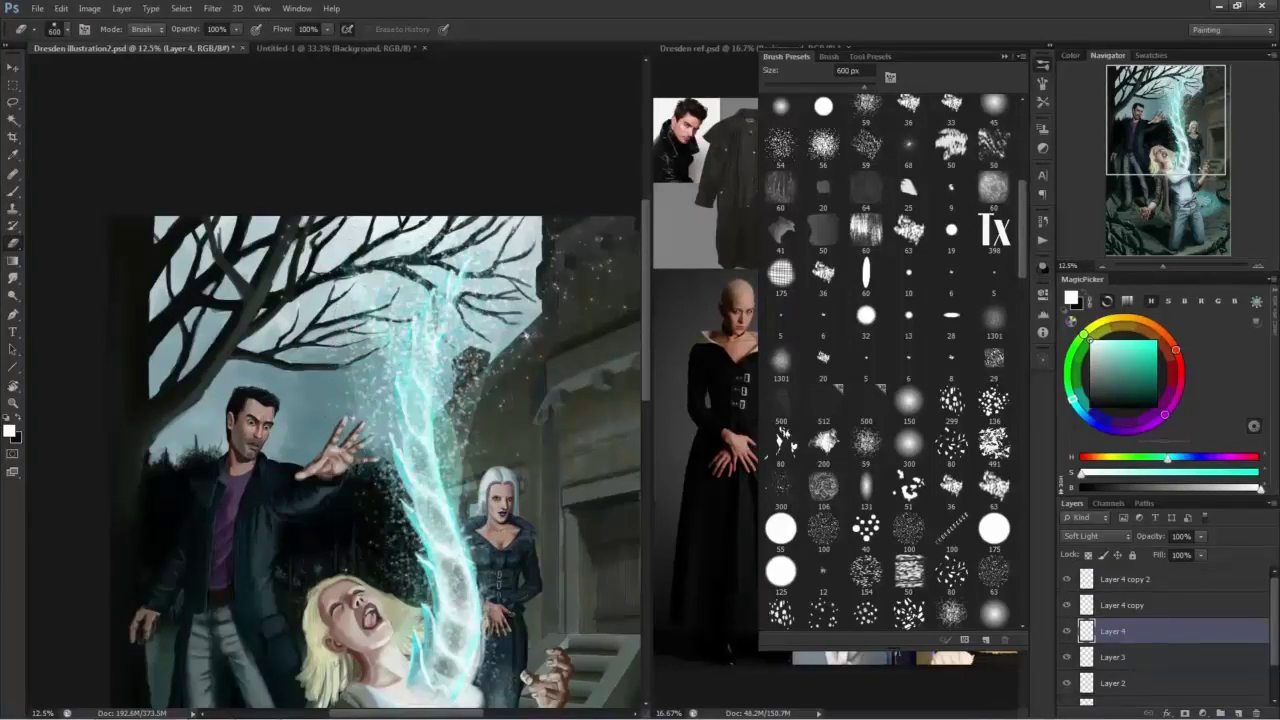
# Choose the 70 px sparkle brush and make Layer 1 the active layer for painting around the man and the beam.
pyautogui.press('b')
pyautogui.scroll(5, 959, 269)
pyautogui.click(994, 202)
pyautogui.moveTo(250, 568)
pyautogui.mouseDown()
pyautogui.moveTo(291, 536)
pyautogui.moveTo(334, 286)
pyautogui.mouseUp()
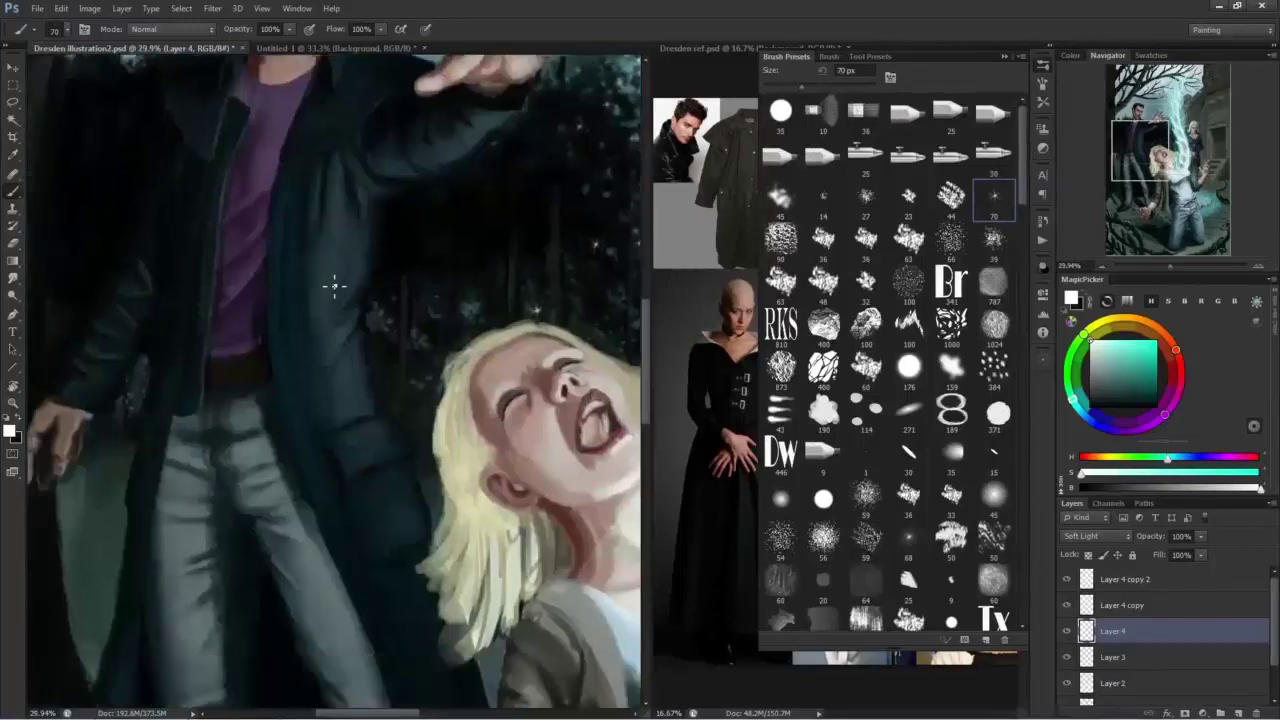
pyautogui.click(1110, 581)
pyautogui.scroll(-3, 1110, 600)
pyautogui.click(1067, 691)
pyautogui.click(1272, 504)
pyautogui.click(1228, 394)
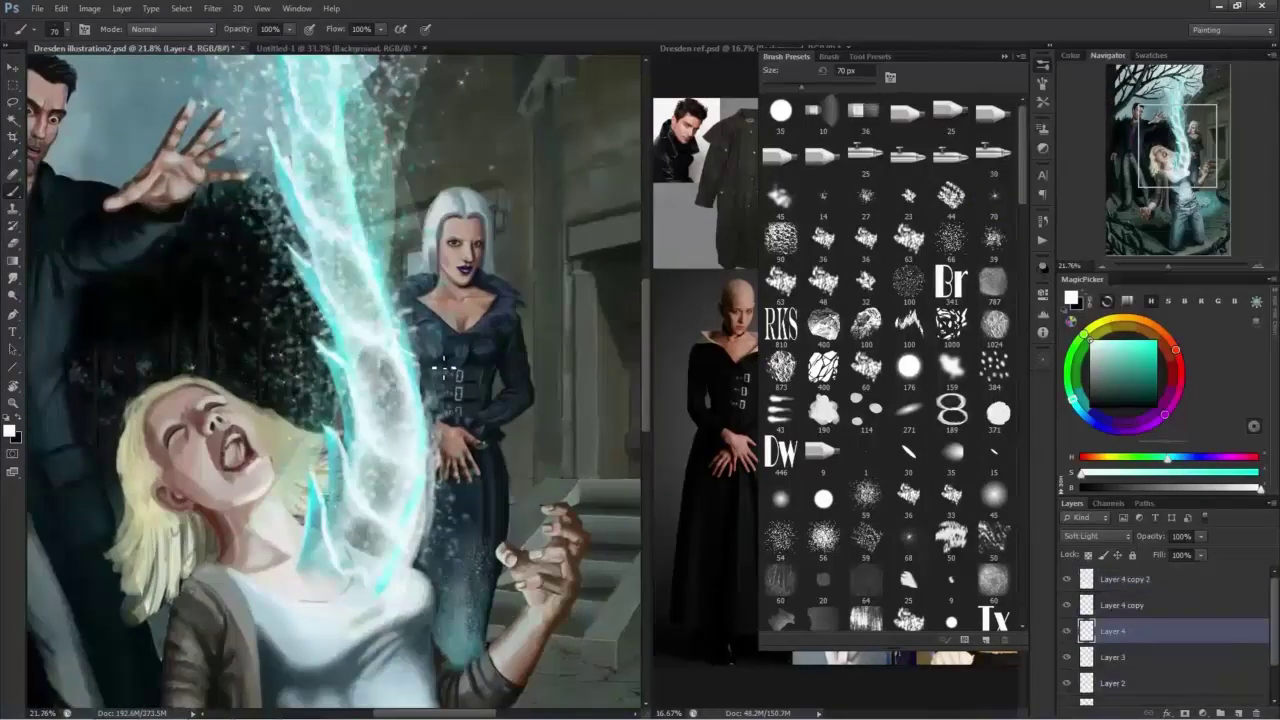
pyautogui.moveTo(168, 366); pyautogui.dragTo(284, 377)
pyautogui.moveTo(108, 407); pyautogui.dragTo(283, 421)
pyautogui.moveTo(1273, 625); pyautogui.dragTo(1273, 657)
pyautogui.click(1113, 666)
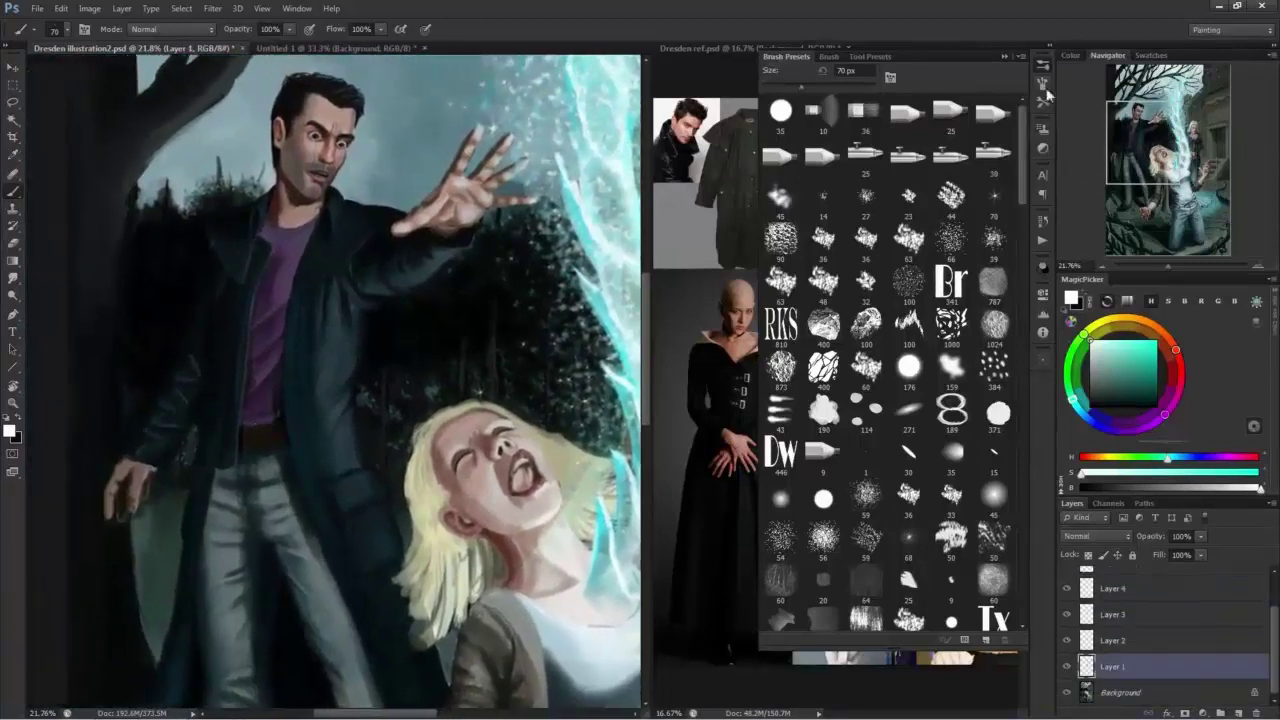
# Turn on brush scattering at 1000% with count 8, sample a near-white from the beam and scatter sparkles among the particles.
pyautogui.click(1045, 88)
pyautogui.click(810, 108)
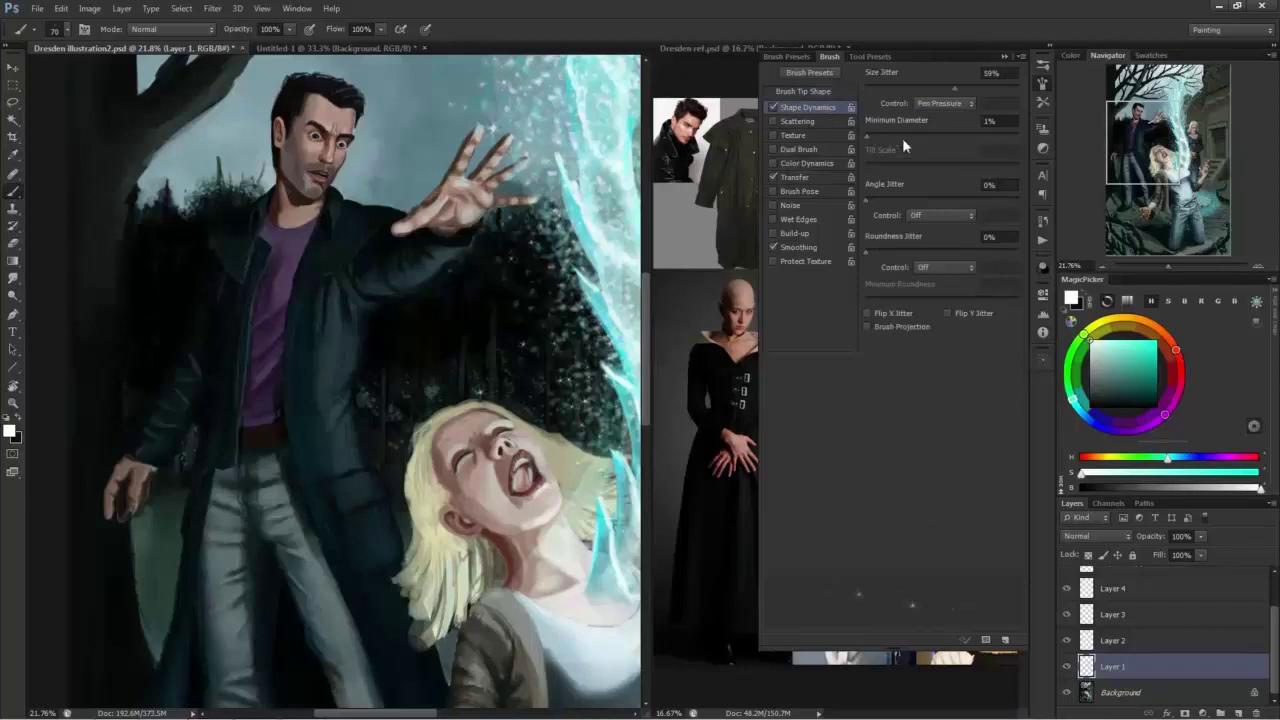
pyautogui.click(815, 121)
pyautogui.keyDown('alt'); pyautogui.click(606, 300); pyautogui.keyUp('alt')
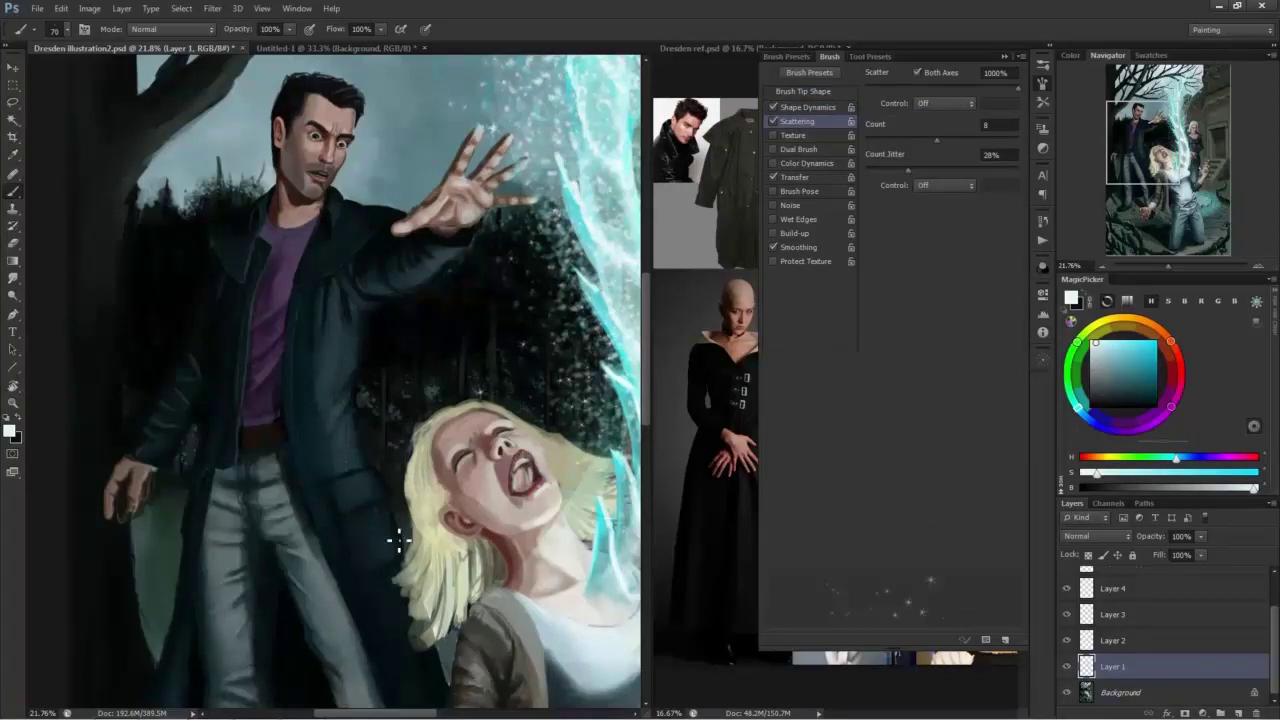
pyautogui.moveTo(425, 295); pyautogui.dragTo(252, 366)
pyautogui.scroll(8, 530, 345)
# Pick the 43 px triple-stroke brush preset and sample a near-white colour from the beam.
pyautogui.click(1042, 67)
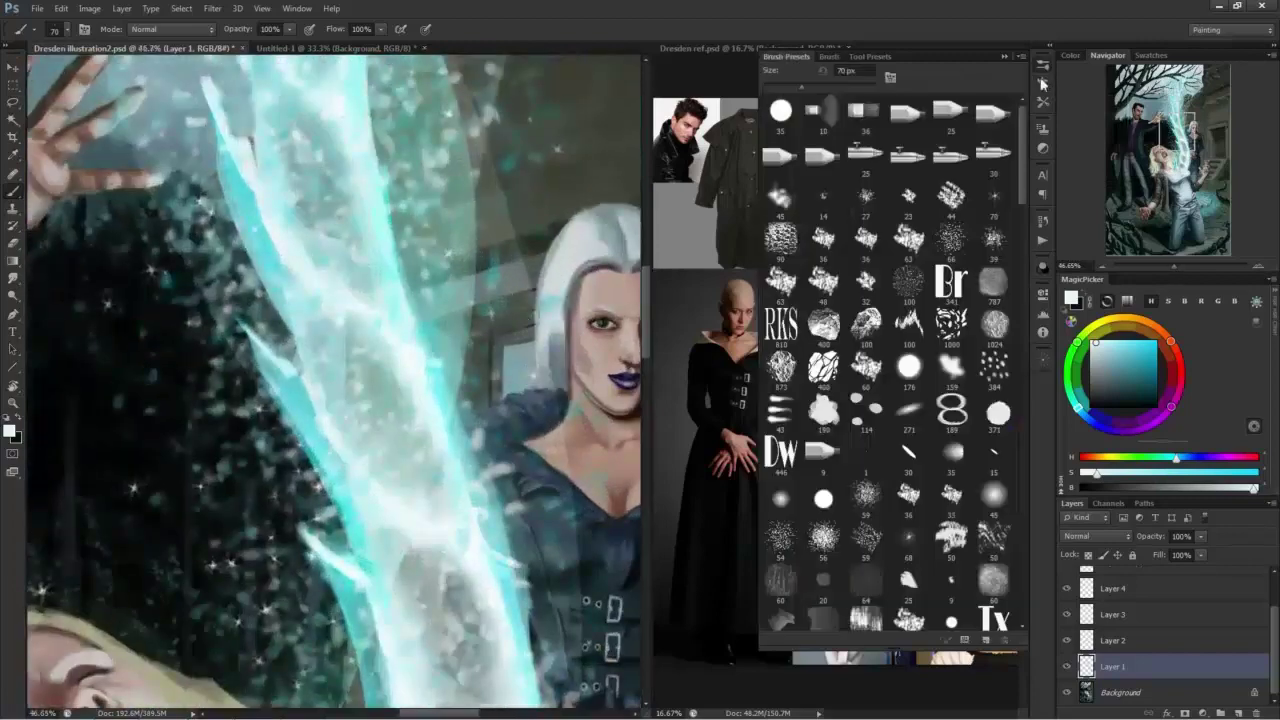
pyautogui.scroll(-5, 848, 262)
pyautogui.scroll(5, 848, 262)
pyautogui.scroll(-7, 848, 262)
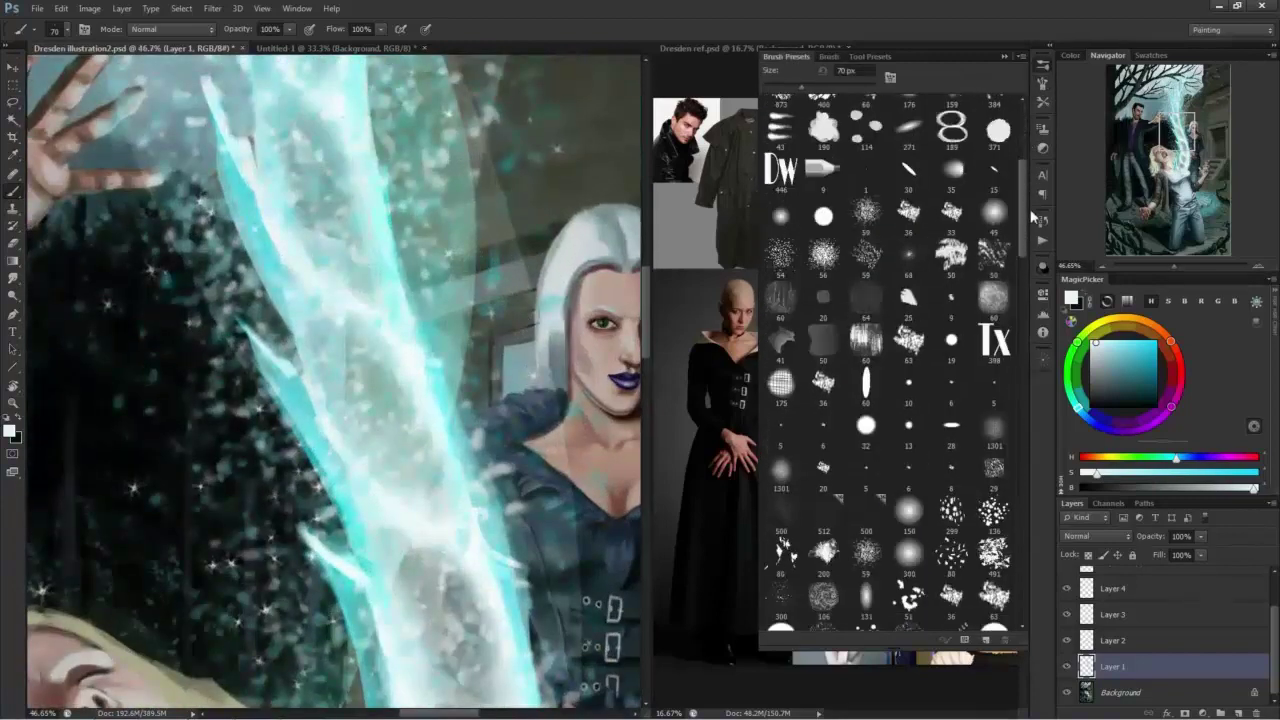
pyautogui.scroll(3, 820, 250)
pyautogui.click(780, 243)
pyautogui.moveTo(452, 256); pyautogui.dragTo(261, 268)
pyautogui.keyDown('alt'); pyautogui.click(209, 355); pyautogui.keyUp('alt')
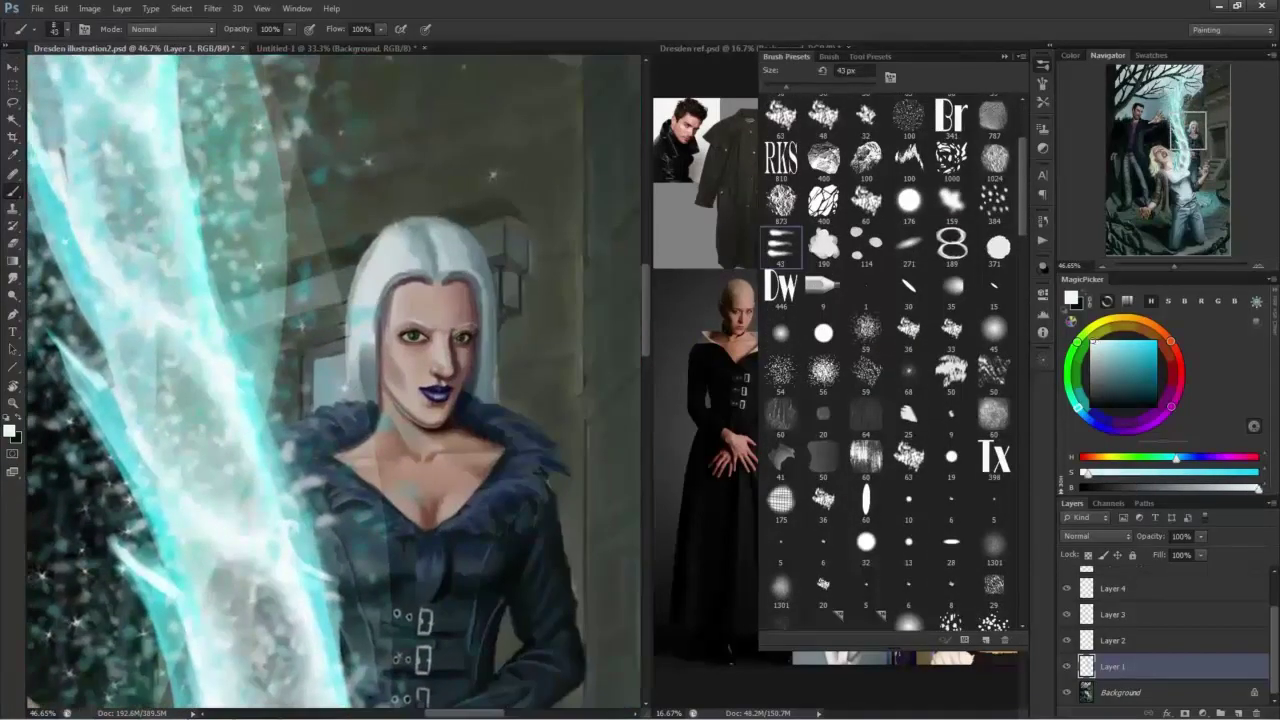
# Make the Background layer active, pick the 30 px multi-strand hair brush and sample a grey-blue from the woman's hair.
pyautogui.click(1118, 690)
pyautogui.scroll(2, 393, 343)
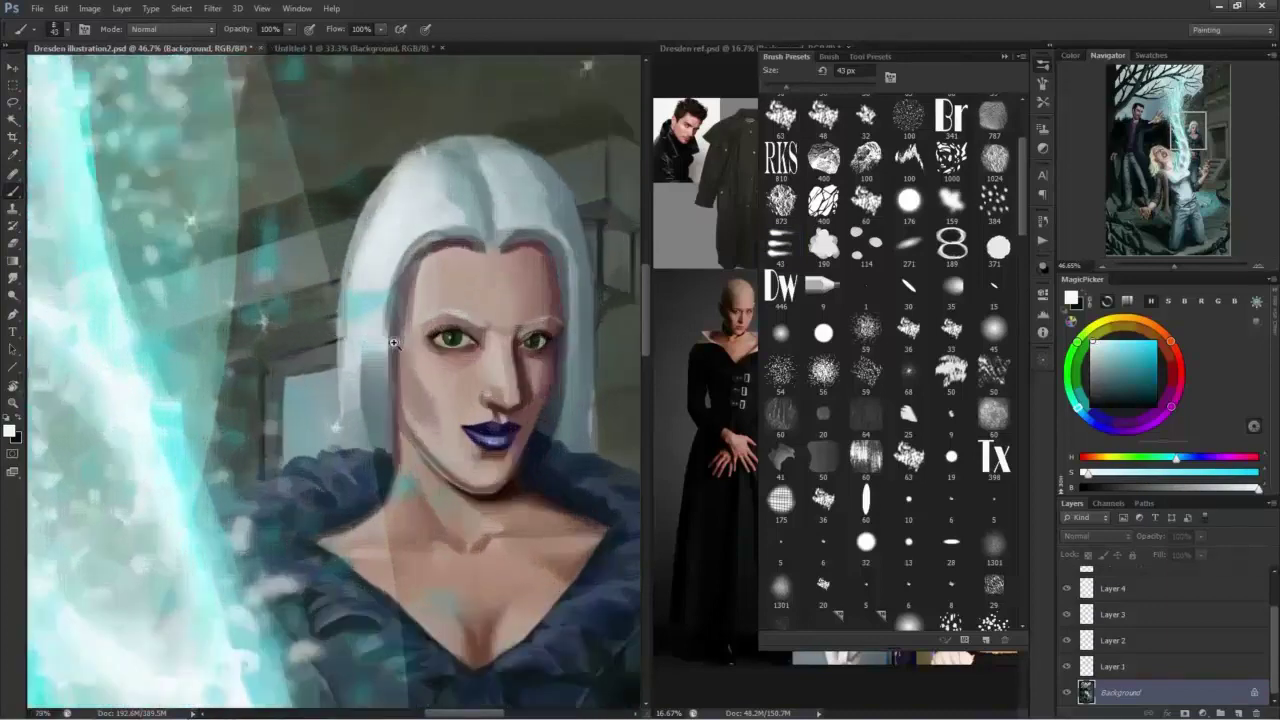
pyautogui.scroll(1, 393, 343)
pyautogui.keyDown('alt'); pyautogui.click(457, 423); pyautogui.keyUp('alt')
pyautogui.click(993, 203)
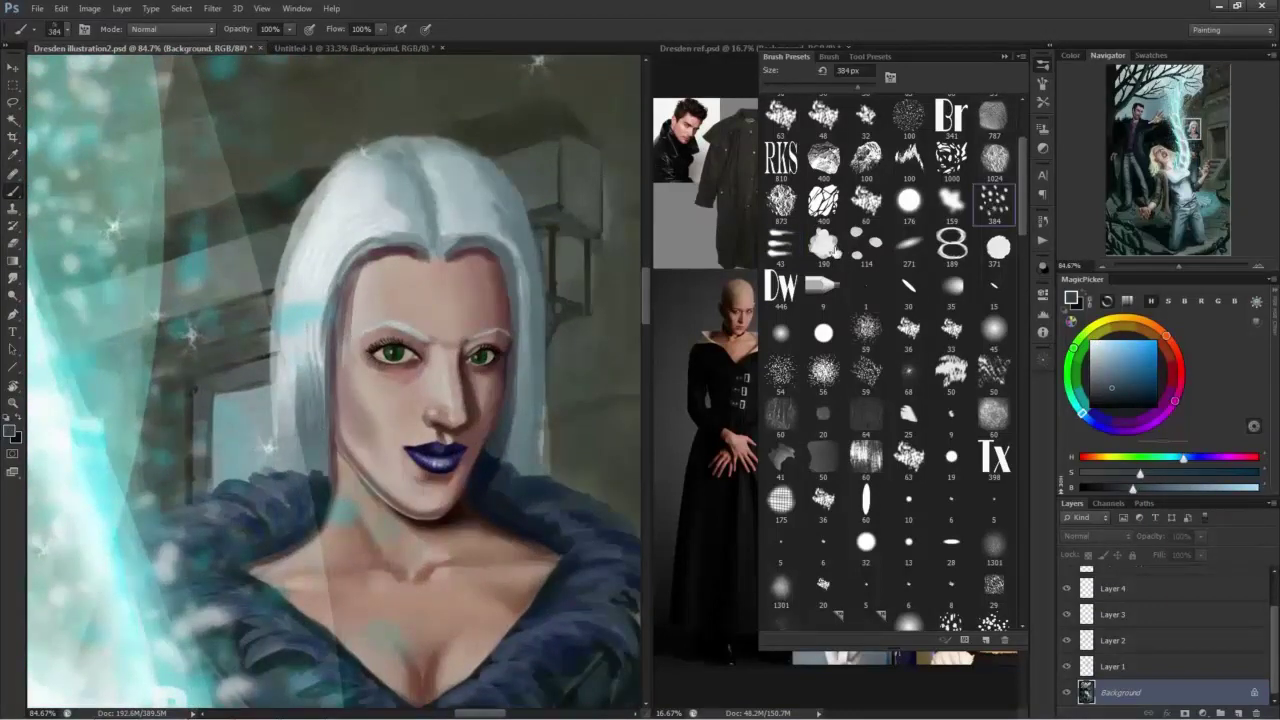
pyautogui.moveTo(1021, 200); pyautogui.dragTo(1029, 342)
pyautogui.keyDown('alt'); pyautogui.click(417, 245); pyautogui.keyUp('alt')
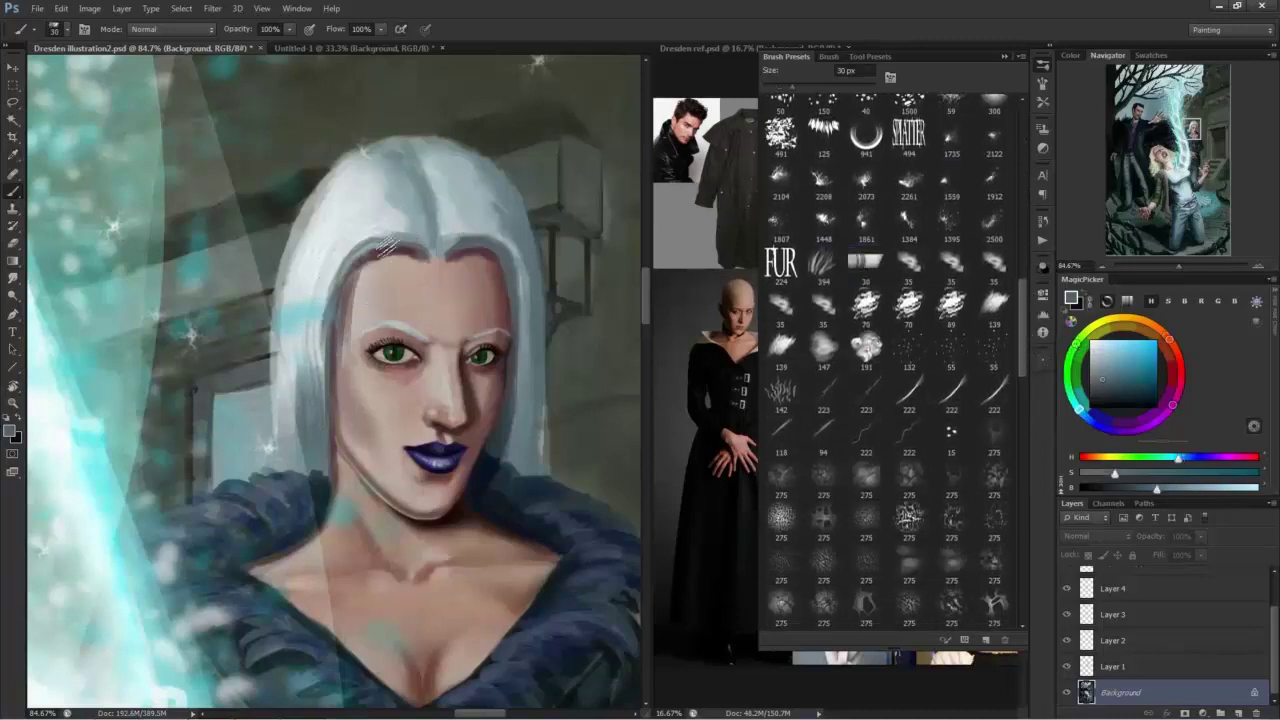
pyautogui.keyDown('alt'); pyautogui.click(482, 237); pyautogui.keyUp('alt')
# Paint fine light and mid-grey strands around the crown and centre parting of the woman's white hair.
pyautogui.moveTo(446, 252)
pyautogui.mouseDown()
pyautogui.moveTo(498, 246)
pyautogui.moveTo(518, 460)
pyautogui.mouseUp()
pyautogui.moveTo(534, 388)
pyautogui.mouseDown()
pyautogui.moveTo(504, 252)
pyautogui.moveTo(442, 186)
pyautogui.mouseUp()
pyautogui.keyDown('alt'); pyautogui.click(421, 165); pyautogui.keyUp('alt')
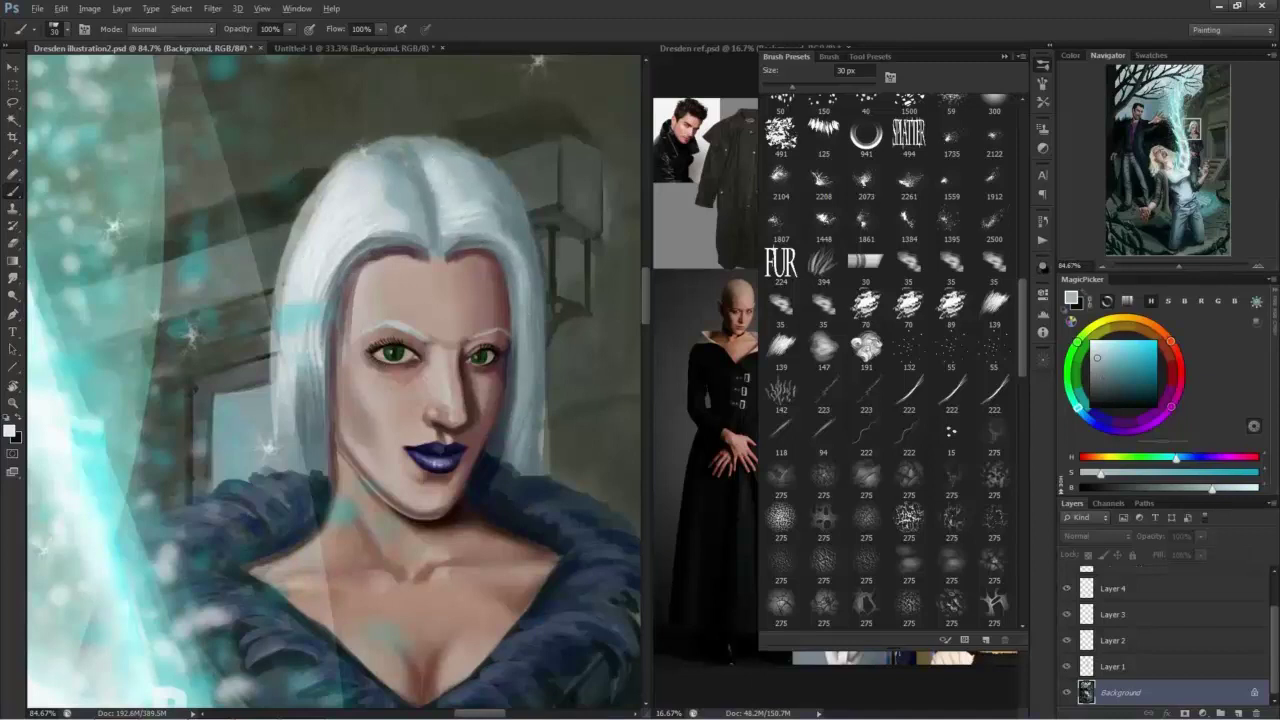
pyautogui.moveTo(444, 252)
pyautogui.mouseDown()
pyautogui.moveTo(468, 230)
pyautogui.moveTo(456, 180)
pyautogui.mouseUp()
pyautogui.keyDown('alt'); pyautogui.click(514, 230); pyautogui.keyUp('alt')
pyautogui.moveTo(402, 240)
pyautogui.mouseDown()
pyautogui.moveTo(414, 205)
pyautogui.moveTo(424, 215)
pyautogui.moveTo(371, 183)
pyautogui.moveTo(414, 213)
pyautogui.moveTo(417, 195)
pyautogui.moveTo(384, 172)
pyautogui.mouseUp()
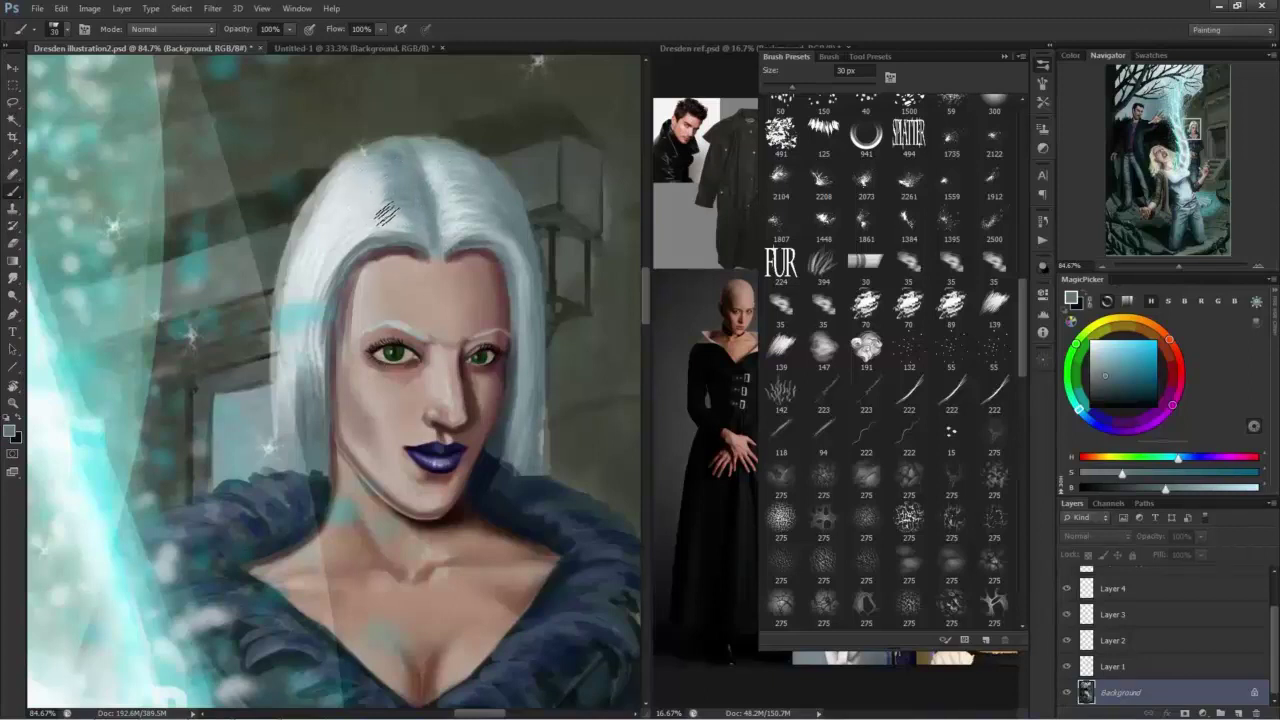
# Add strands down both side lengths of the woman's hair with sampled blue-grey tones, enlarging the brush to 40 px.
pyautogui.moveTo(316, 291); pyautogui.dragTo(288, 370)
pyautogui.moveTo(289, 459); pyautogui.dragTo(290, 370)
pyautogui.keyDown('alt'); pyautogui.click(500, 437); pyautogui.keyUp('alt')
pyautogui.moveTo(322, 478)
pyautogui.mouseDown()
pyautogui.moveTo(298, 388)
pyautogui.moveTo(284, 404)
pyautogui.mouseUp()
pyautogui.press(']')
pyautogui.moveTo(485, 457)
pyautogui.mouseDown()
pyautogui.moveTo(518, 382)
pyautogui.moveTo(530, 402)
pyautogui.mouseUp()
pyautogui.keyDown('alt'); pyautogui.click(499, 343); pyautogui.keyUp('alt')
pyautogui.moveTo(521, 341); pyautogui.dragTo(519, 402)
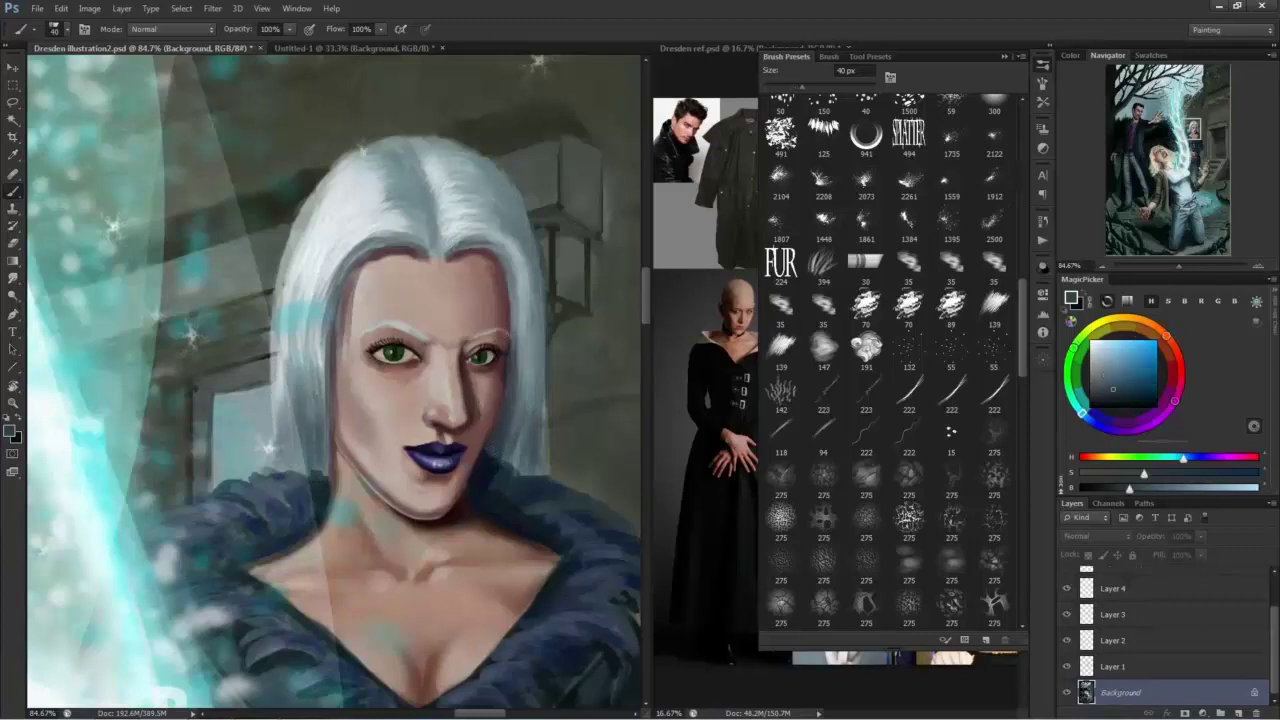
# Refine the woman's crown, parting and hair lengths with the brush at 20 px, using light and dark tones sampled from her hair.
pyautogui.keyDown('alt'); pyautogui.click(386, 206); pyautogui.keyUp('alt')
pyautogui.press('[')
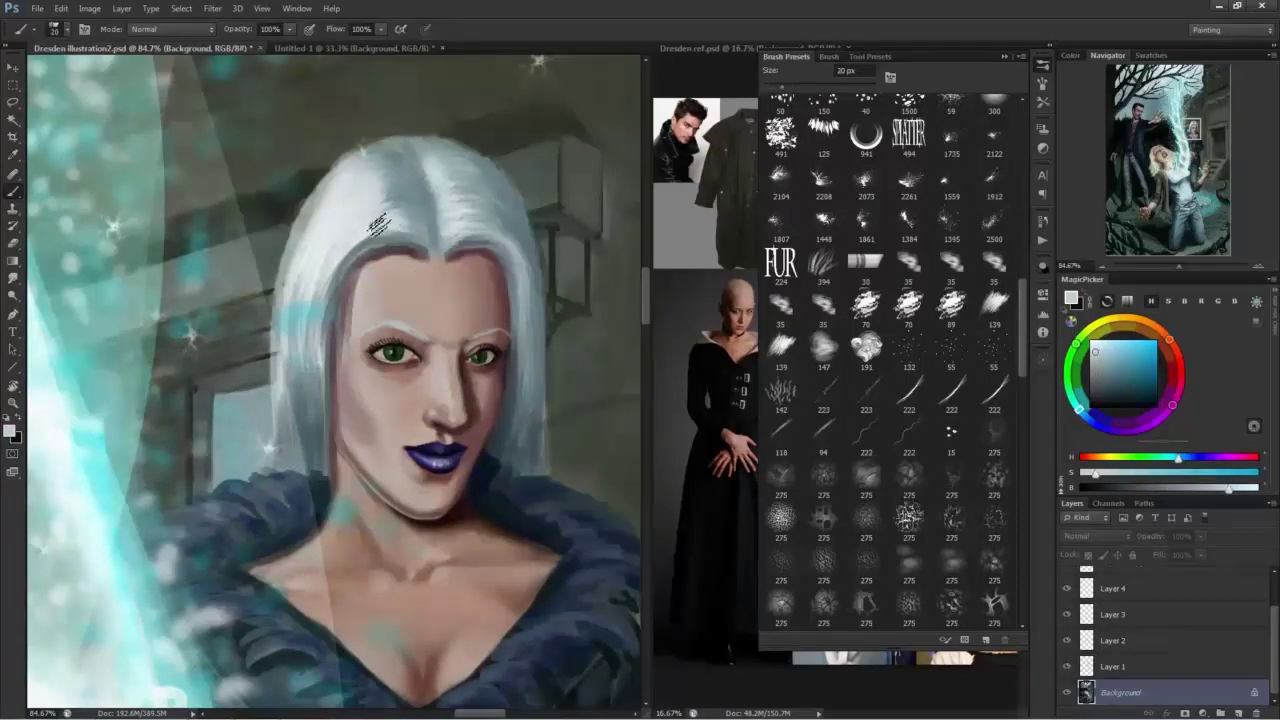
pyautogui.keyDown('alt'); pyautogui.click(436, 193); pyautogui.keyUp('alt')
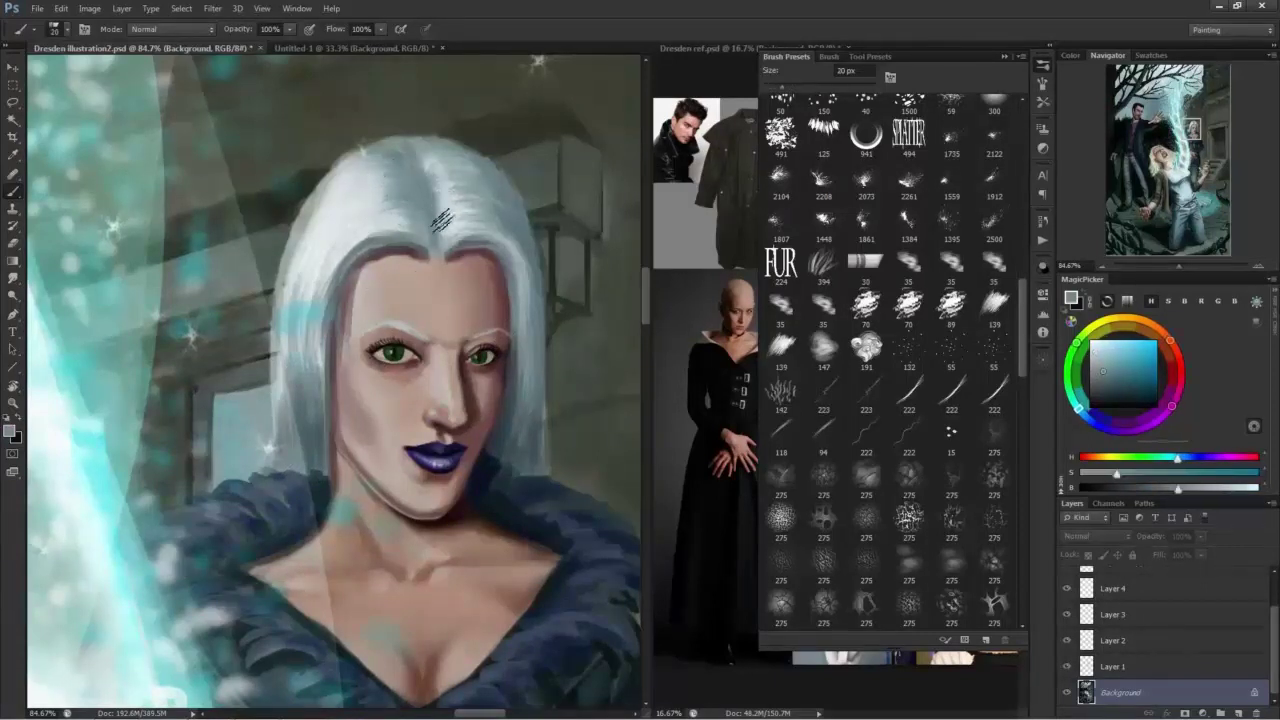
pyautogui.keyDown('alt'); pyautogui.click(423, 245); pyautogui.keyUp('alt')
pyautogui.keyDown('alt'); pyautogui.click(511, 436); pyautogui.keyUp('alt')
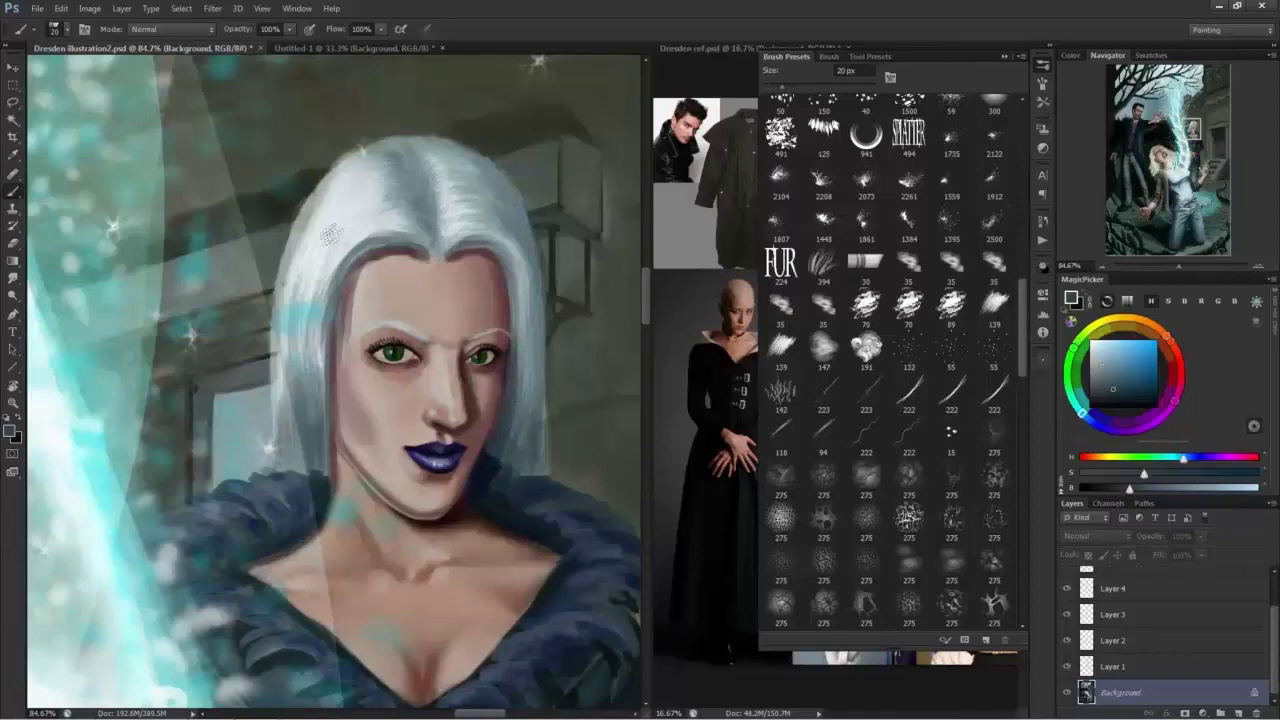
# Close the brush presets and paint pale grey strands in the man's front quiff, using the dark-haired man's photo as reference.
pyautogui.moveTo(397, 538); pyautogui.dragTo(538, 208)
pyautogui.moveTo(217, 443); pyautogui.dragTo(705, 550)
pyautogui.click(805, 60)
pyautogui.moveTo(698, 143)
pyautogui.mouseDown()
pyautogui.moveTo(824, 245)
pyautogui.moveTo(798, 248)
pyautogui.mouseUp()
pyautogui.moveTo(798, 250); pyautogui.dragTo(821, 544)
pyautogui.moveTo(70, 530); pyautogui.dragTo(600, 250)
pyautogui.moveTo(289, 243); pyautogui.dragTo(297, 580)
pyautogui.keyDown('alt'); pyautogui.click(180, 285); pyautogui.keyUp('alt')
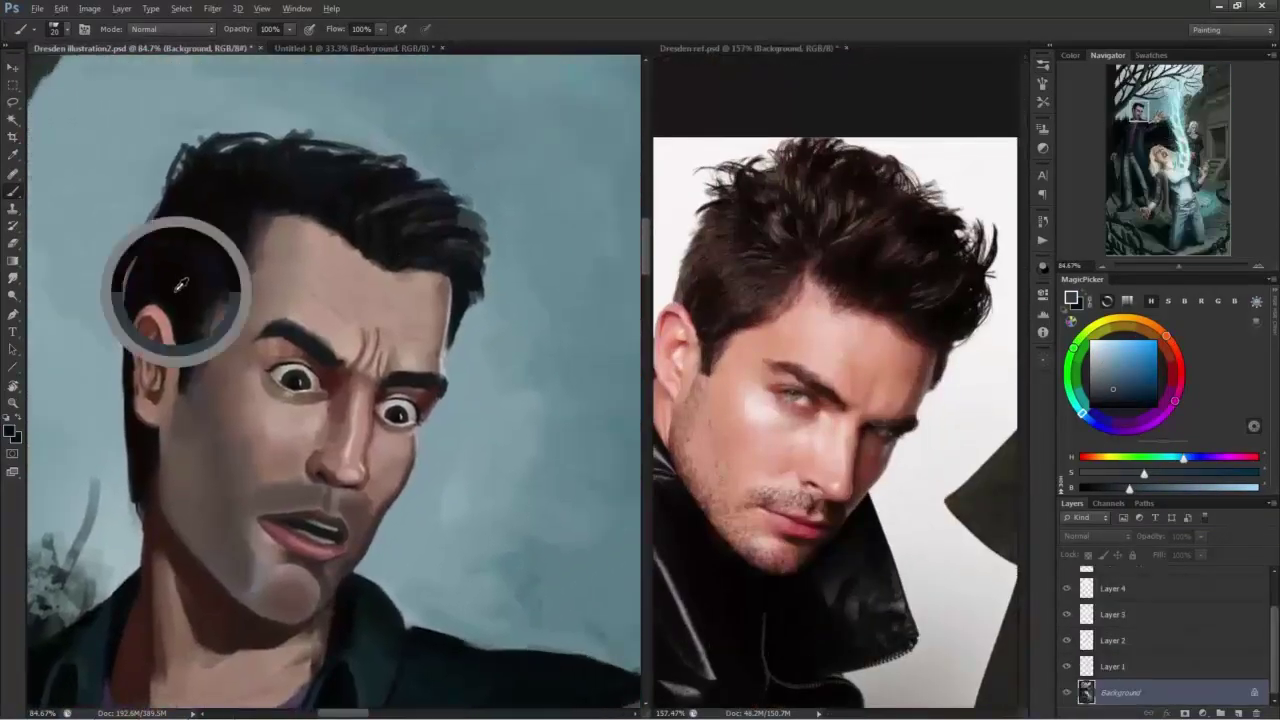
pyautogui.keyDown('alt'); pyautogui.click(180, 285); pyautogui.keyUp('alt')
pyautogui.press('d')
pyautogui.press('x')
pyautogui.moveTo(400, 262); pyautogui.dragTo(476, 222)
# Paint reddish-brown strands over the side and top of the man's hair with tones sampled from the reference photo.
pyautogui.keyDown('alt'); pyautogui.click(786, 181); pyautogui.keyUp('alt')
pyautogui.keyDown('alt'); pyautogui.click(790, 175); pyautogui.keyUp('alt')
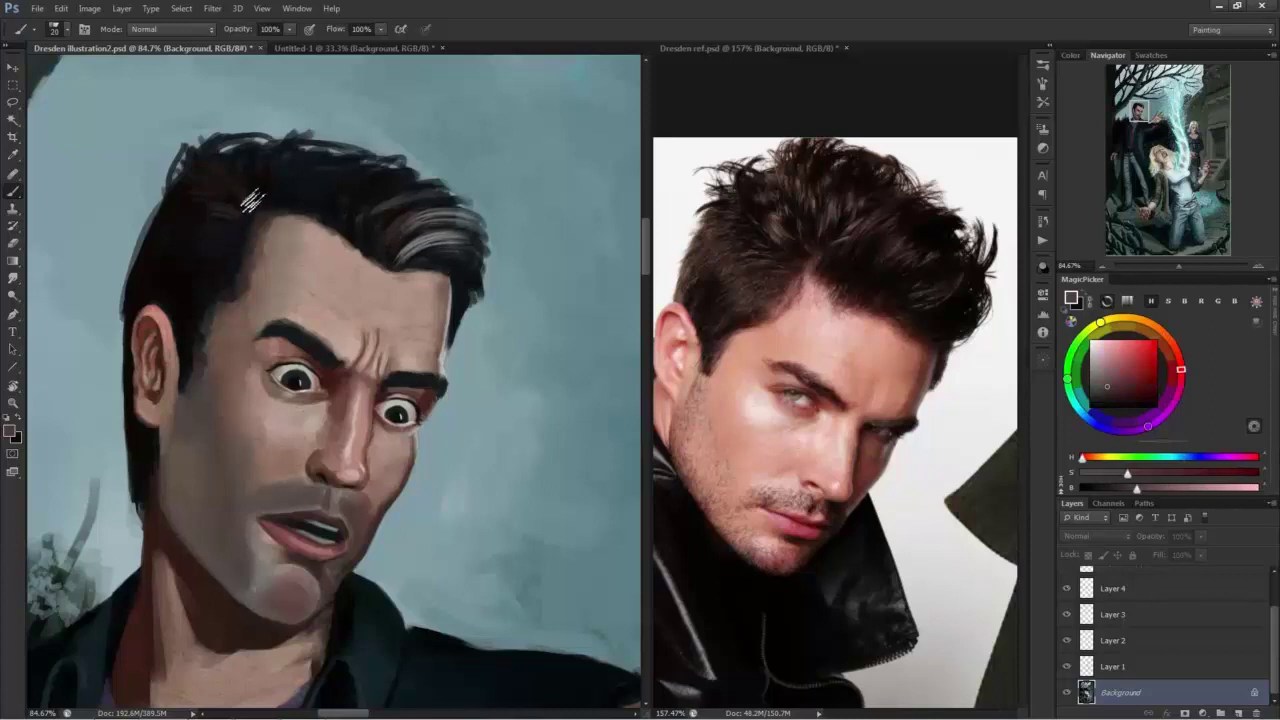
pyautogui.keyDown('alt'); pyautogui.click(215, 262); pyautogui.keyUp('alt')
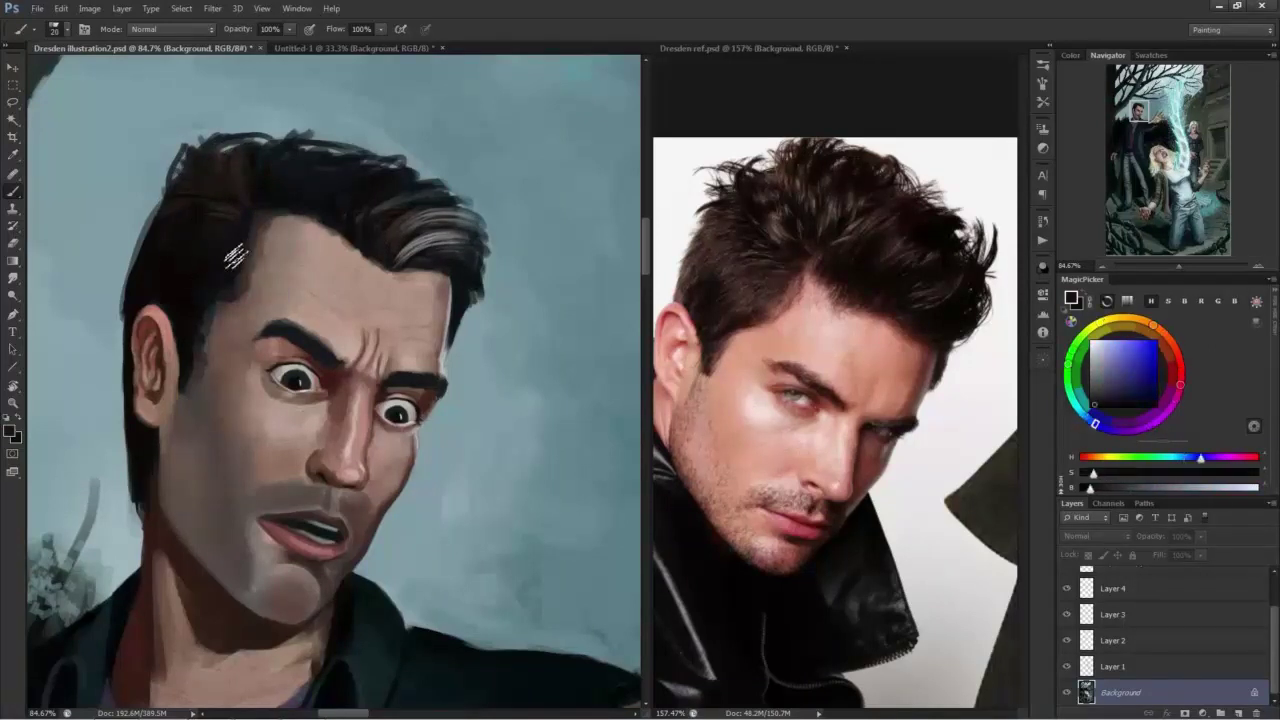
pyautogui.keyDown('alt'); pyautogui.click(197, 325); pyautogui.keyUp('alt')
pyautogui.keyDown('alt'); pyautogui.click(755, 318); pyautogui.keyUp('alt')
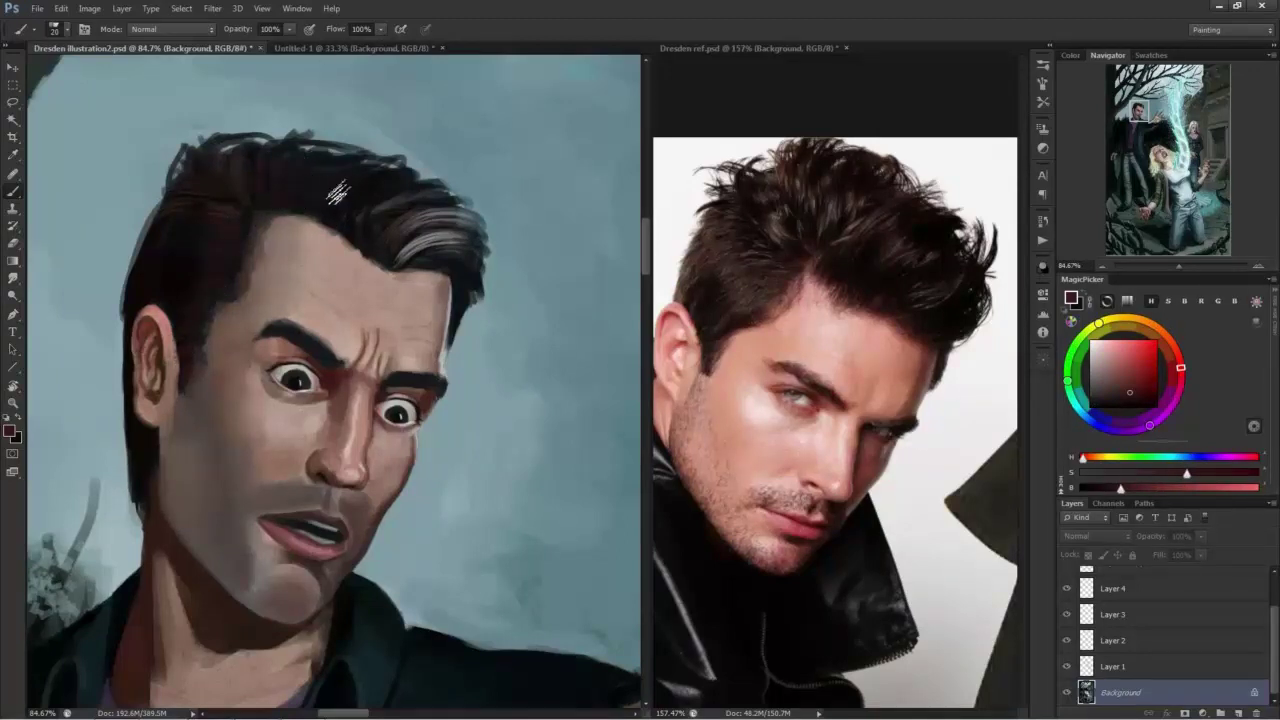
pyautogui.keyDown('alt'); pyautogui.click(782, 222); pyautogui.keyUp('alt')
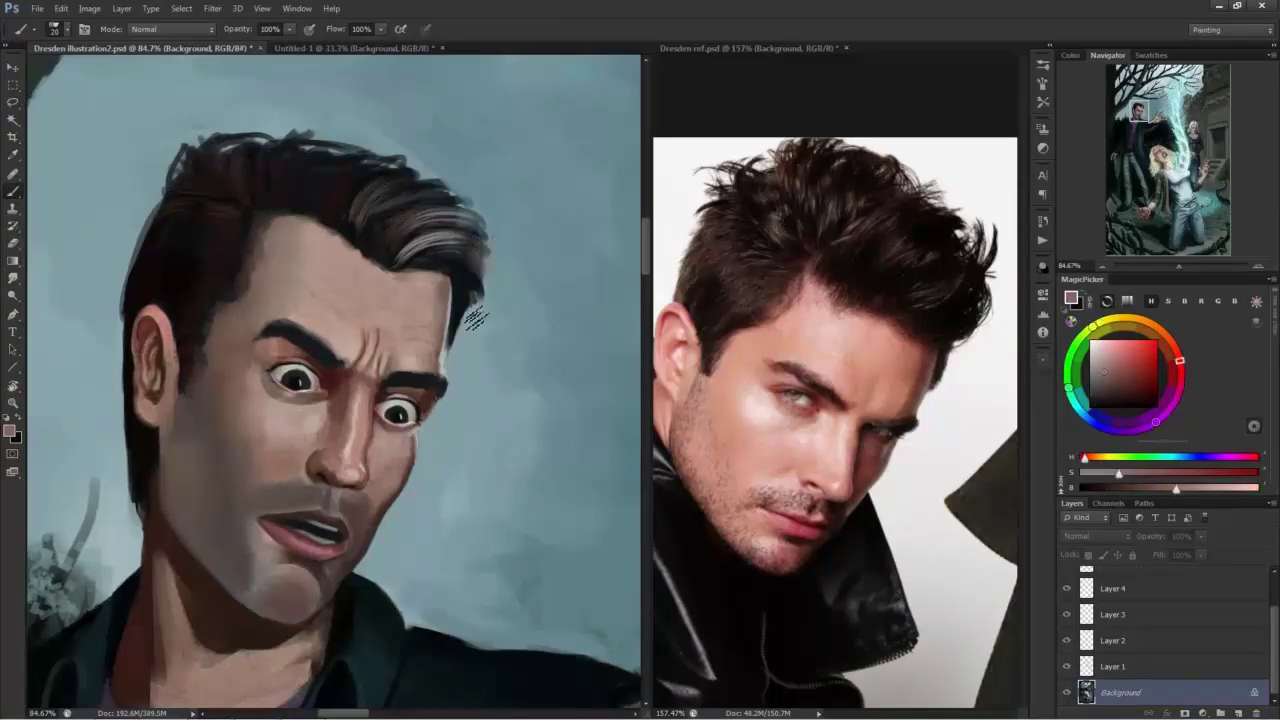
# Break up the man's hair outline with fine strands along the top, the back of the head and behind the ear.
pyautogui.moveTo(452, 222)
pyautogui.mouseDown()
pyautogui.moveTo(245, 148)
pyautogui.moveTo(178, 148)
pyautogui.mouseUp()
pyautogui.moveTo(294, 166)
pyautogui.mouseDown()
pyautogui.moveTo(420, 172)
pyautogui.moveTo(485, 240)
pyautogui.moveTo(400, 225)
pyautogui.moveTo(330, 165)
pyautogui.moveTo(270, 185)
pyautogui.mouseUp()
pyautogui.moveTo(155, 241); pyautogui.dragTo(170, 145)
pyautogui.keyDown('alt'); pyautogui.click(132, 470); pyautogui.keyUp('alt')
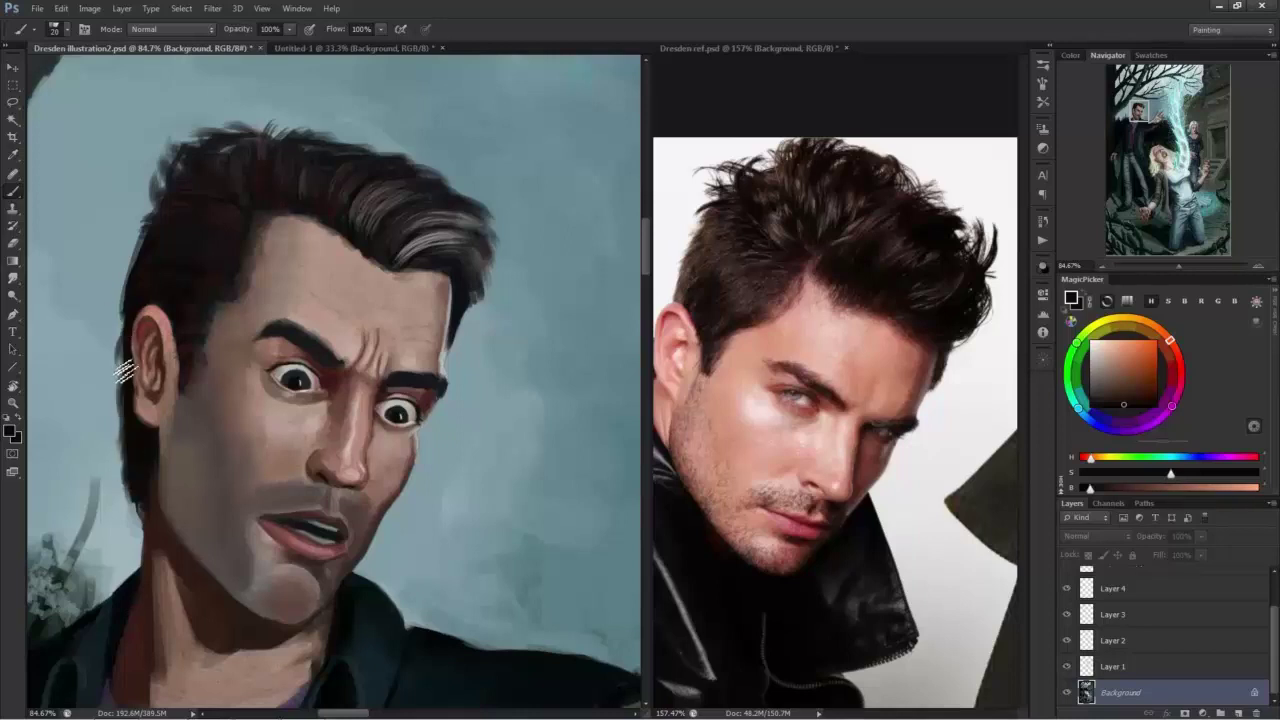
# Darken the man's forehead hairline and tone down the pale quiff highlights with sampled dark and brown tones.
pyautogui.keyDown('alt'); pyautogui.click(851, 291); pyautogui.keyUp('alt')
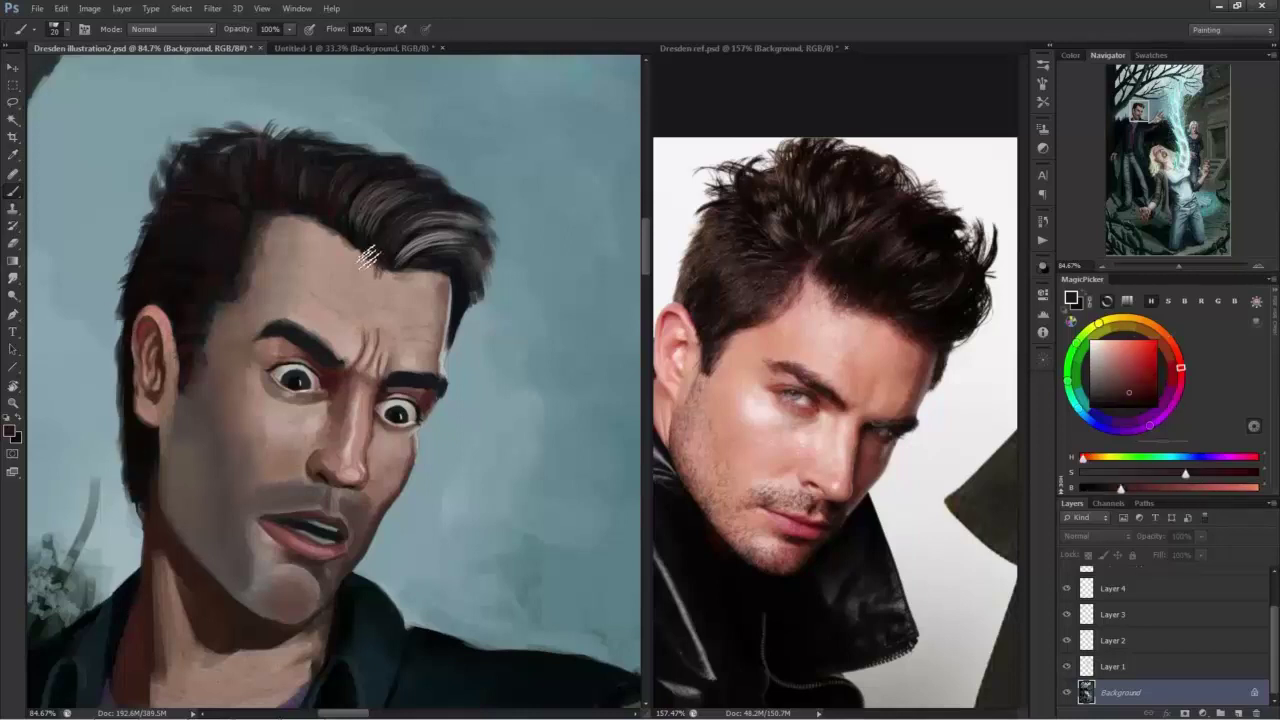
pyautogui.keyDown('alt'); pyautogui.click(435, 235); pyautogui.keyUp('alt')
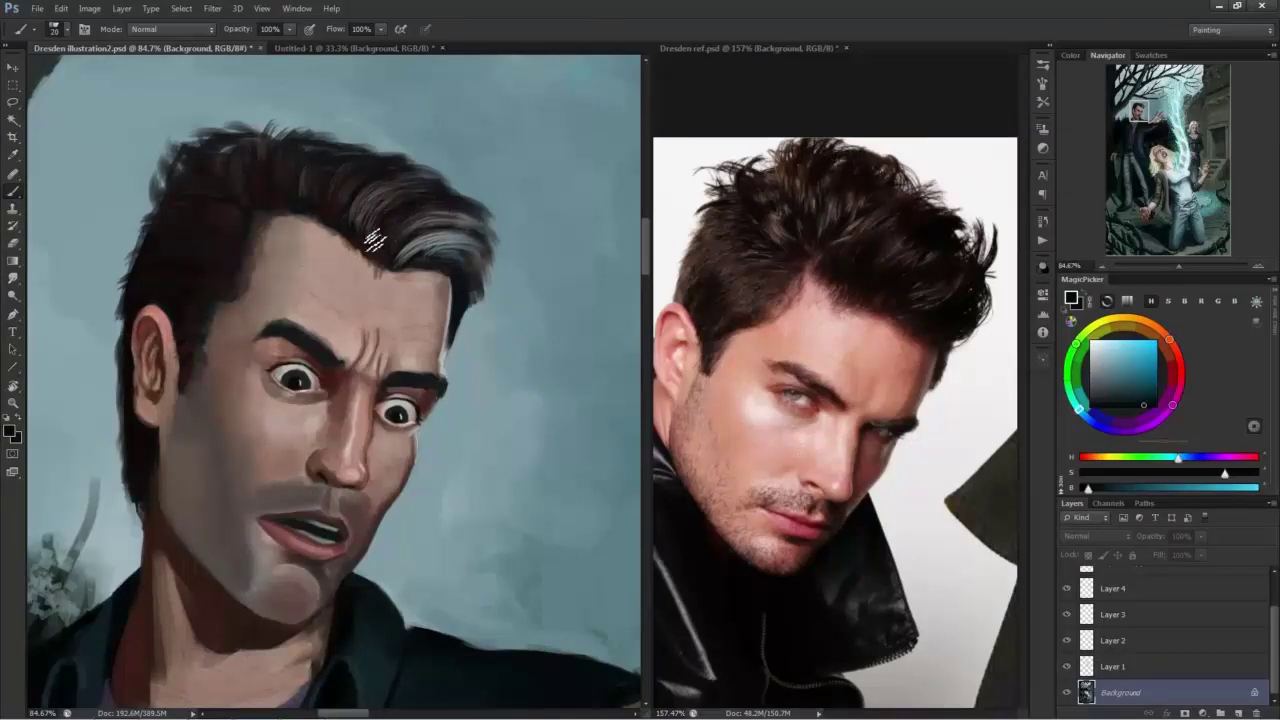
pyautogui.moveTo(375, 241); pyautogui.dragTo(356, 246)
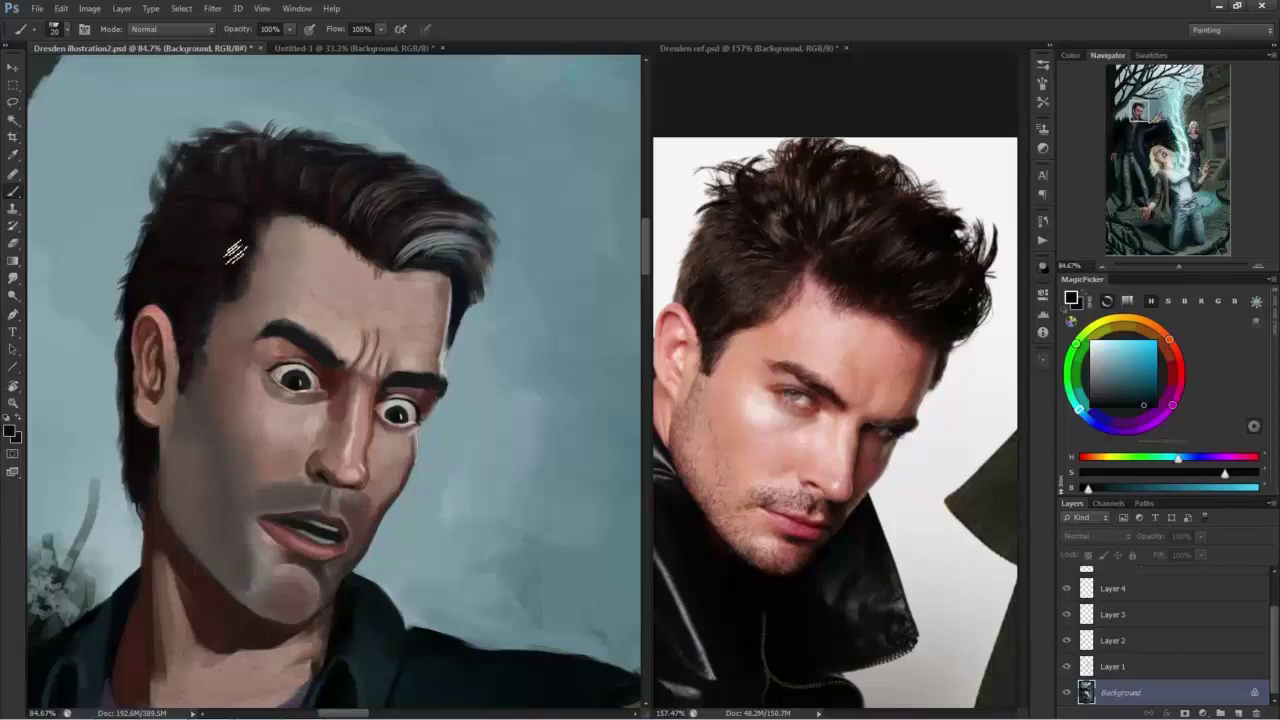
pyautogui.keyDown('alt'); pyautogui.click(380, 271); pyautogui.keyUp('alt')
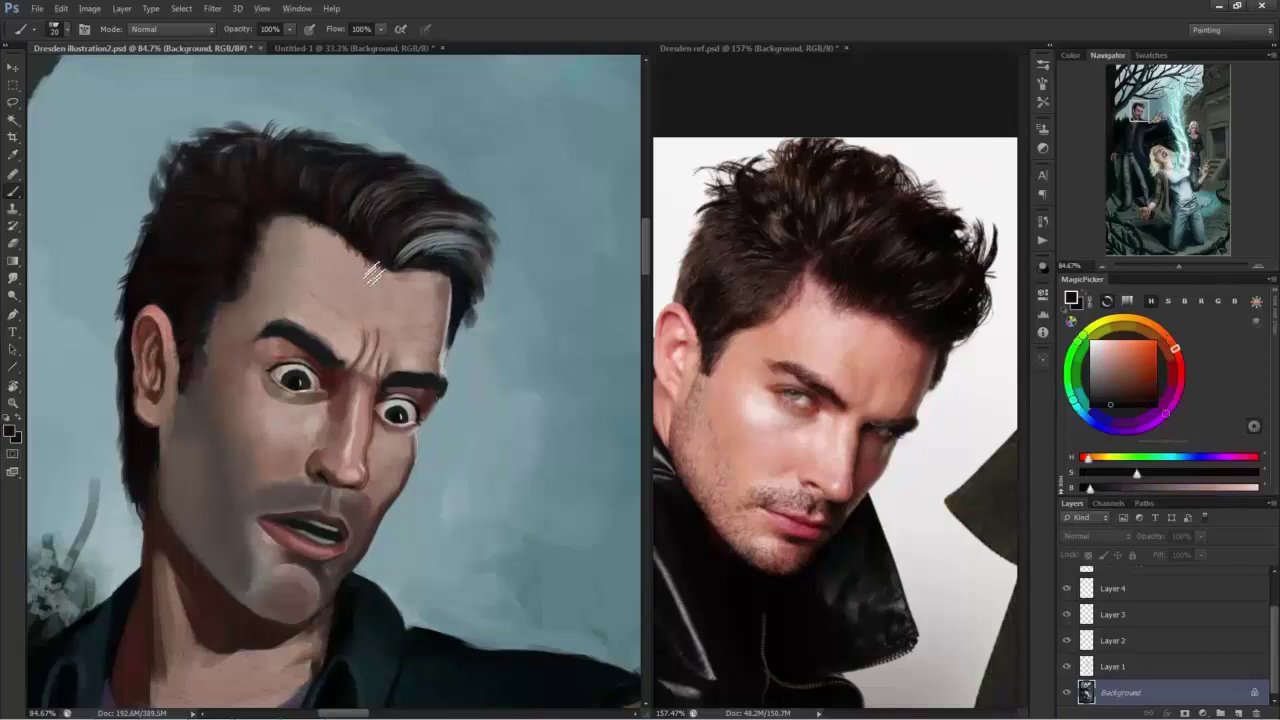
pyautogui.keyDown('alt'); pyautogui.click(424, 246); pyautogui.keyUp('alt')
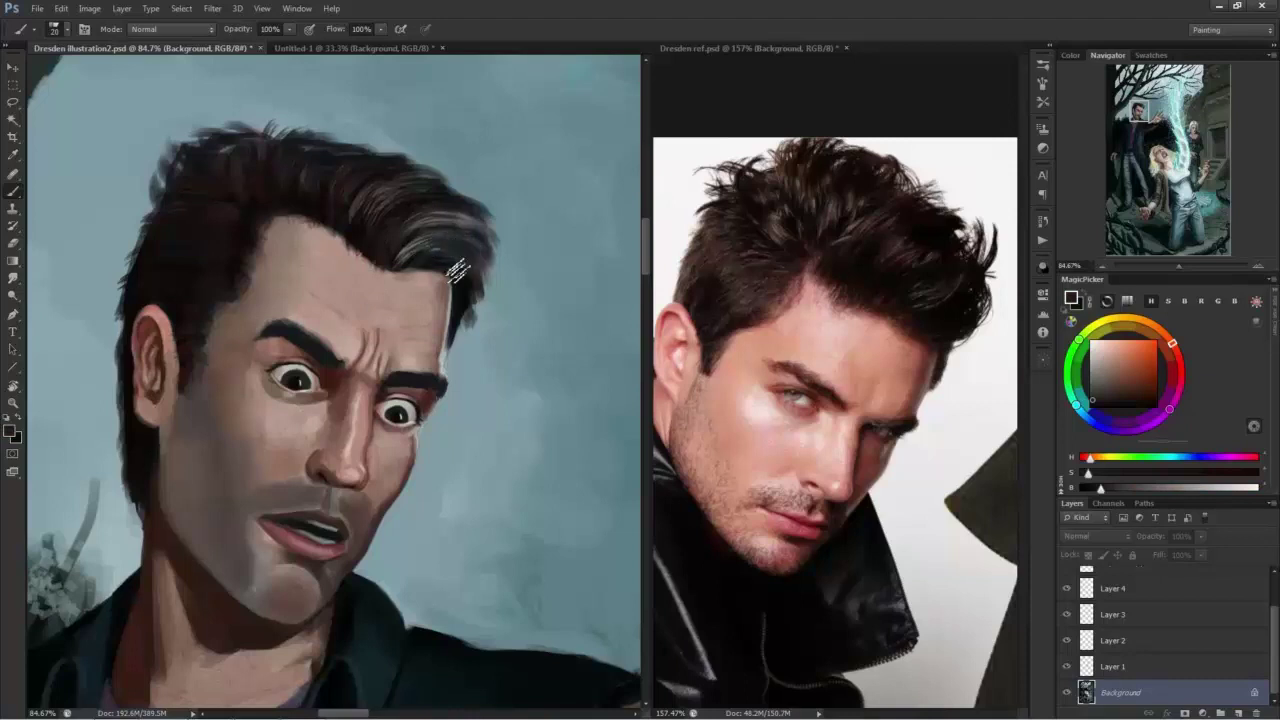
pyautogui.keyDown('alt'); pyautogui.click(440, 240); pyautogui.keyUp('alt')
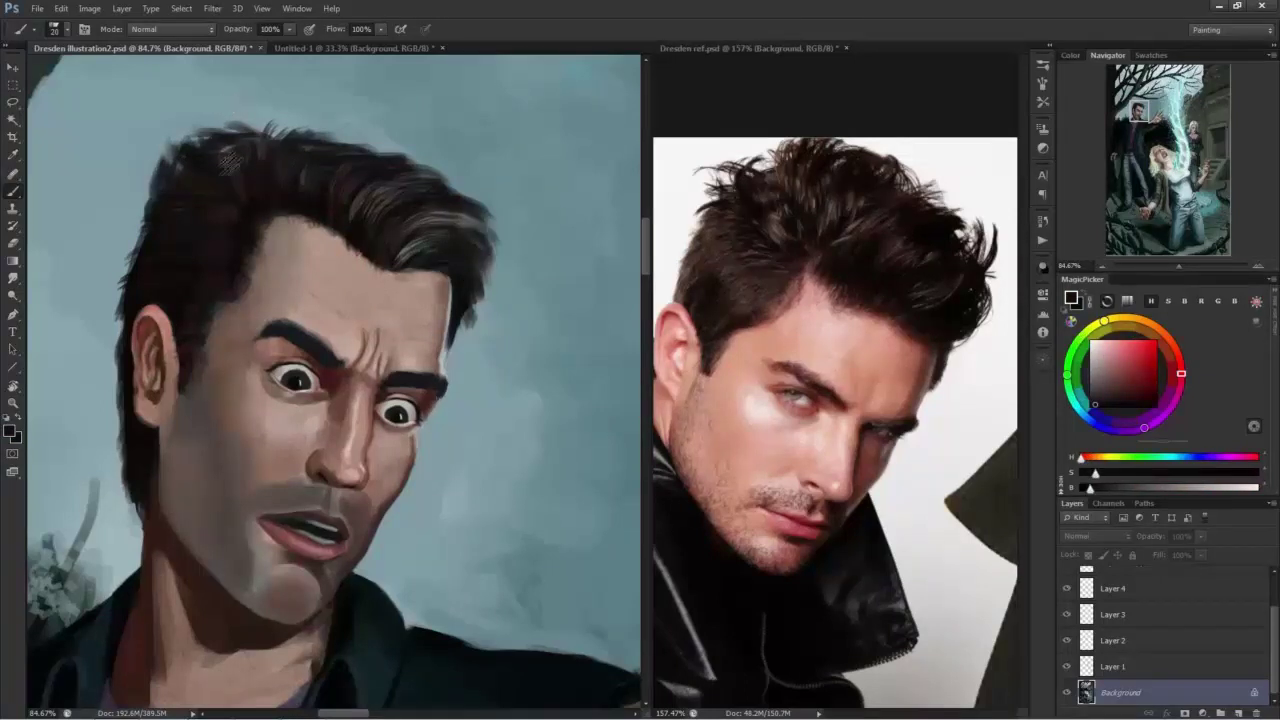
# Add dark tufts to the man's crown and temple fringe, and clean the forehead hairline with a sampled skin tone.
pyautogui.moveTo(248, 160); pyautogui.dragTo(226, 122)
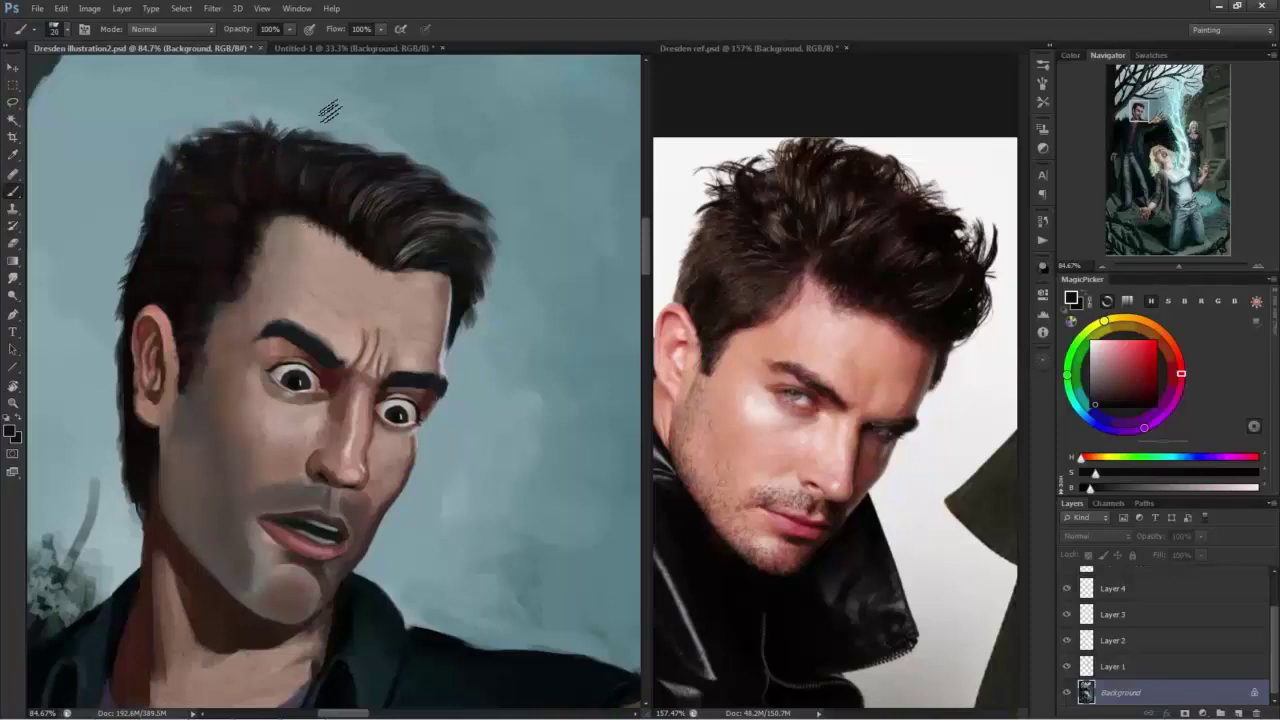
pyautogui.keyDown('alt'); pyautogui.click(318, 243); pyautogui.keyUp('alt')
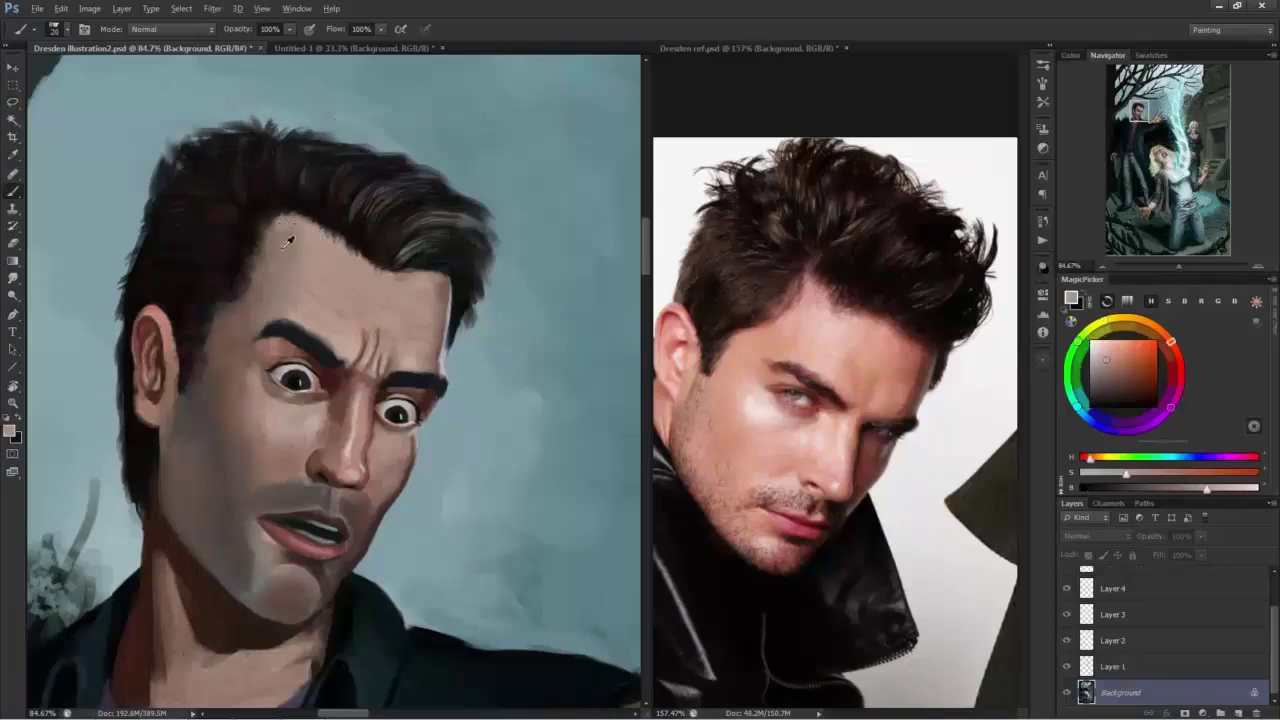
pyautogui.moveTo(288, 242)
pyautogui.mouseDown()
pyautogui.moveTo(257, 257)
pyautogui.moveTo(251, 300)
pyautogui.mouseUp()
pyautogui.keyDown('alt'); pyautogui.click(222, 308); pyautogui.keyUp('alt')
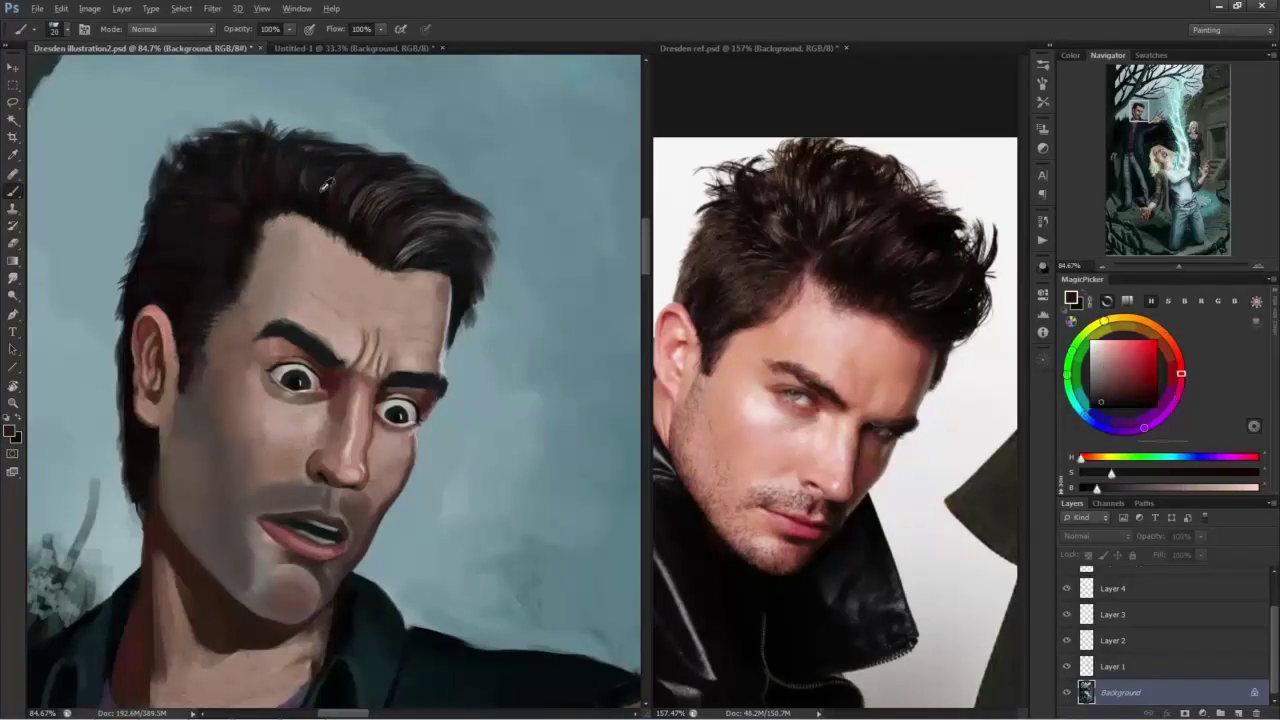
pyautogui.keyDown('alt'); pyautogui.click(462, 318); pyautogui.keyUp('alt')
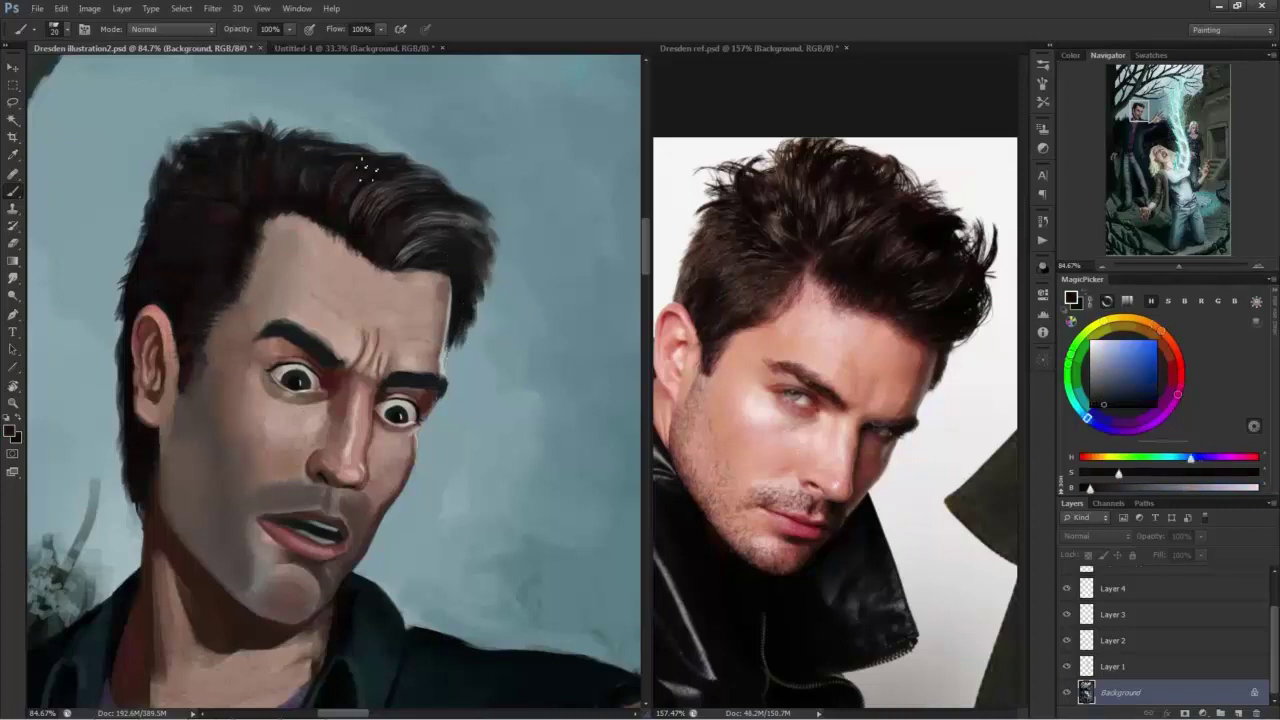
# Paint light highlight strands across the side and top of the man's hair with sampled grey and off-white.
pyautogui.keyDown('alt'); pyautogui.click(262, 214); pyautogui.keyUp('alt')
pyautogui.keyDown('alt'); pyautogui.click(406, 250); pyautogui.keyUp('alt')
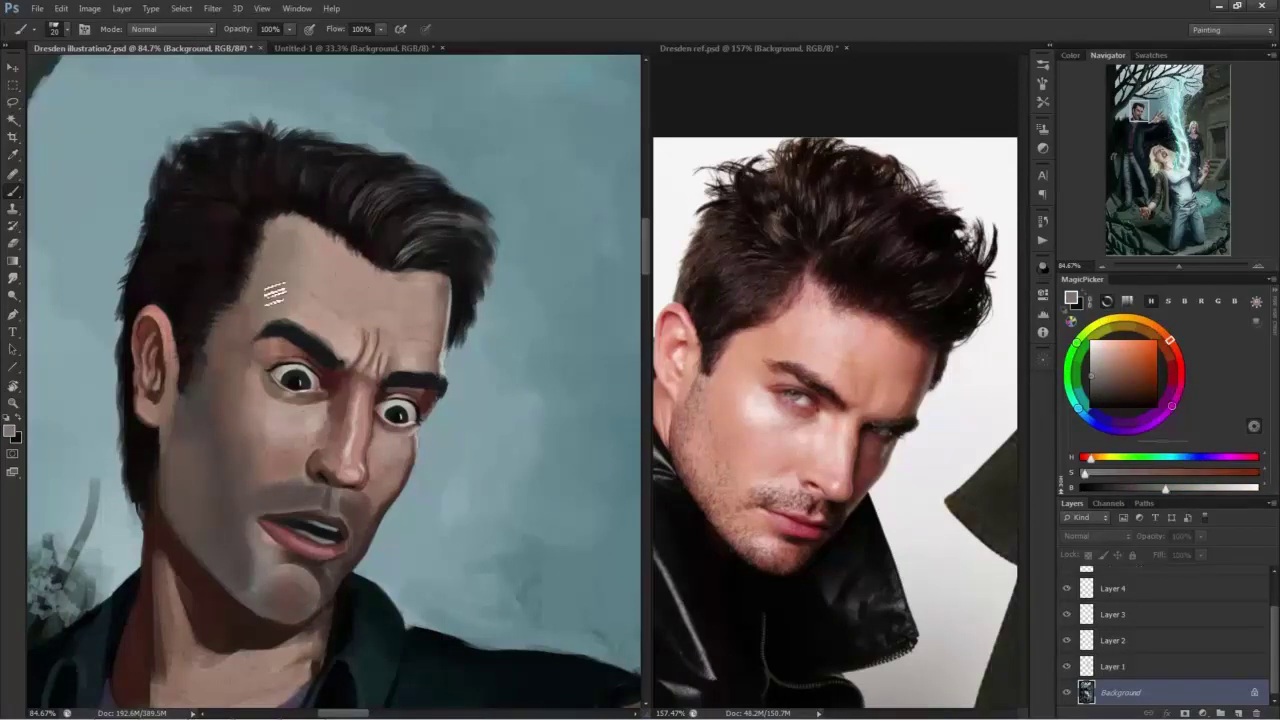
pyautogui.keyDown('alt'); pyautogui.click(283, 377); pyautogui.keyUp('alt')
pyautogui.moveTo(221, 268); pyautogui.dragTo(234, 274)
pyautogui.moveTo(182, 180); pyautogui.dragTo(222, 188)
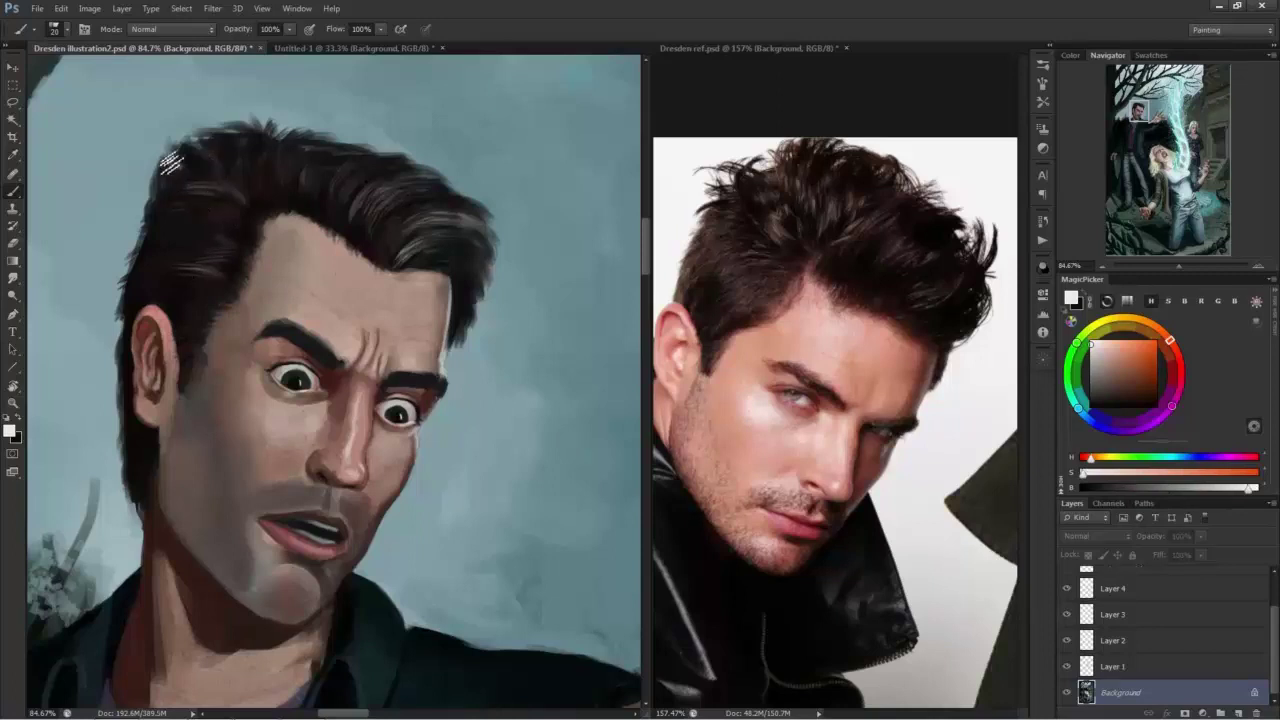
pyautogui.moveTo(190, 300); pyautogui.dragTo(221, 301)
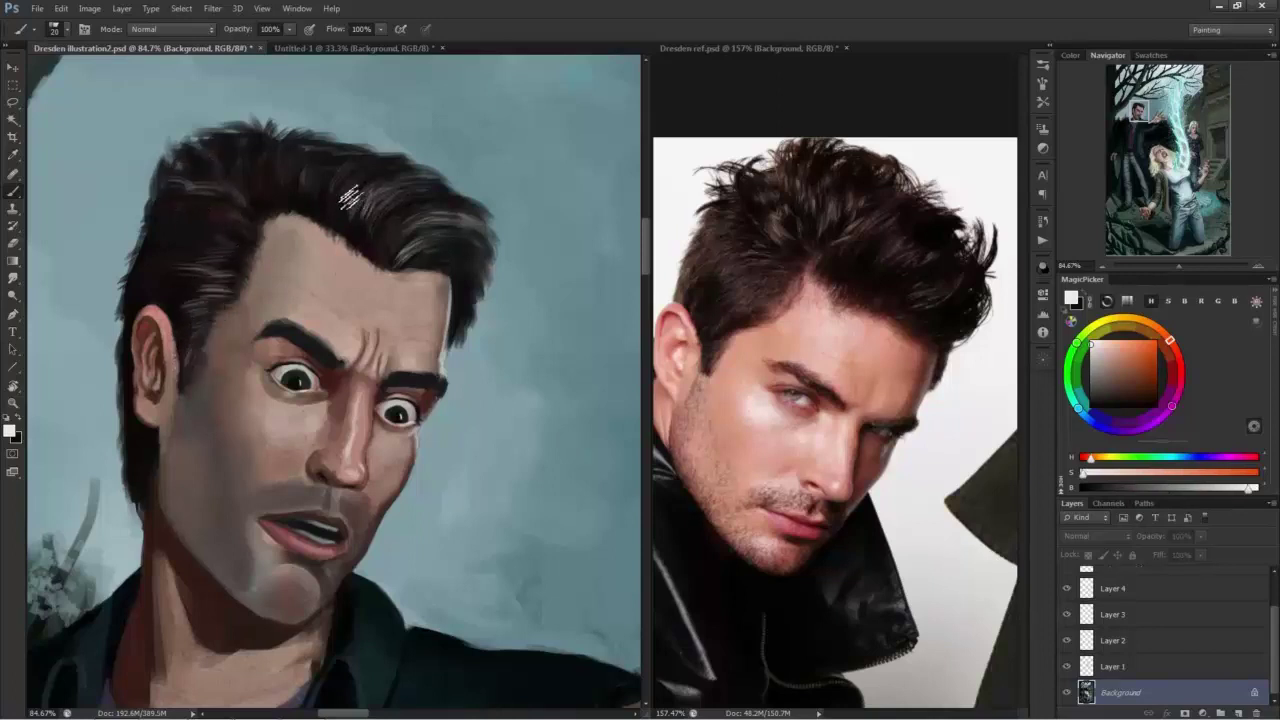
pyautogui.moveTo(234, 199); pyautogui.dragTo(256, 211)
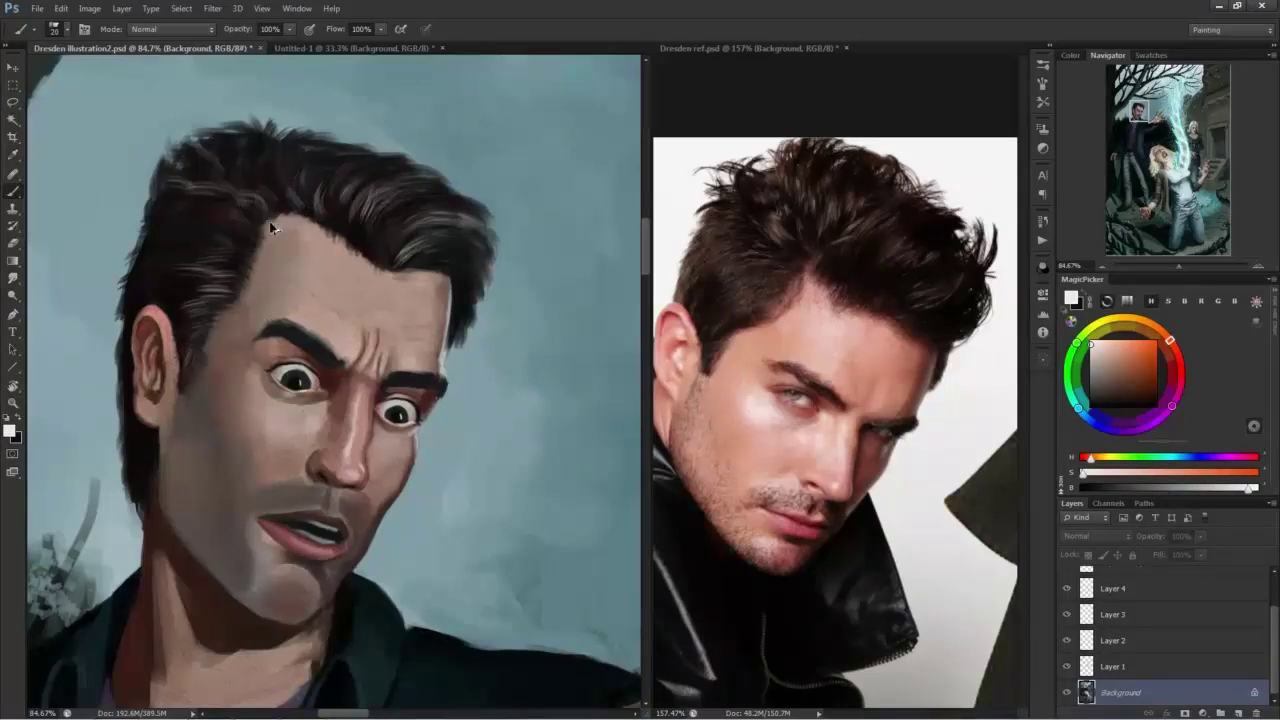
# Shape the front edge of the man's quiff against the sky with sampled dark hair and sky-blue tones.
pyautogui.moveTo(287, 317); pyautogui.dragTo(366, 291)
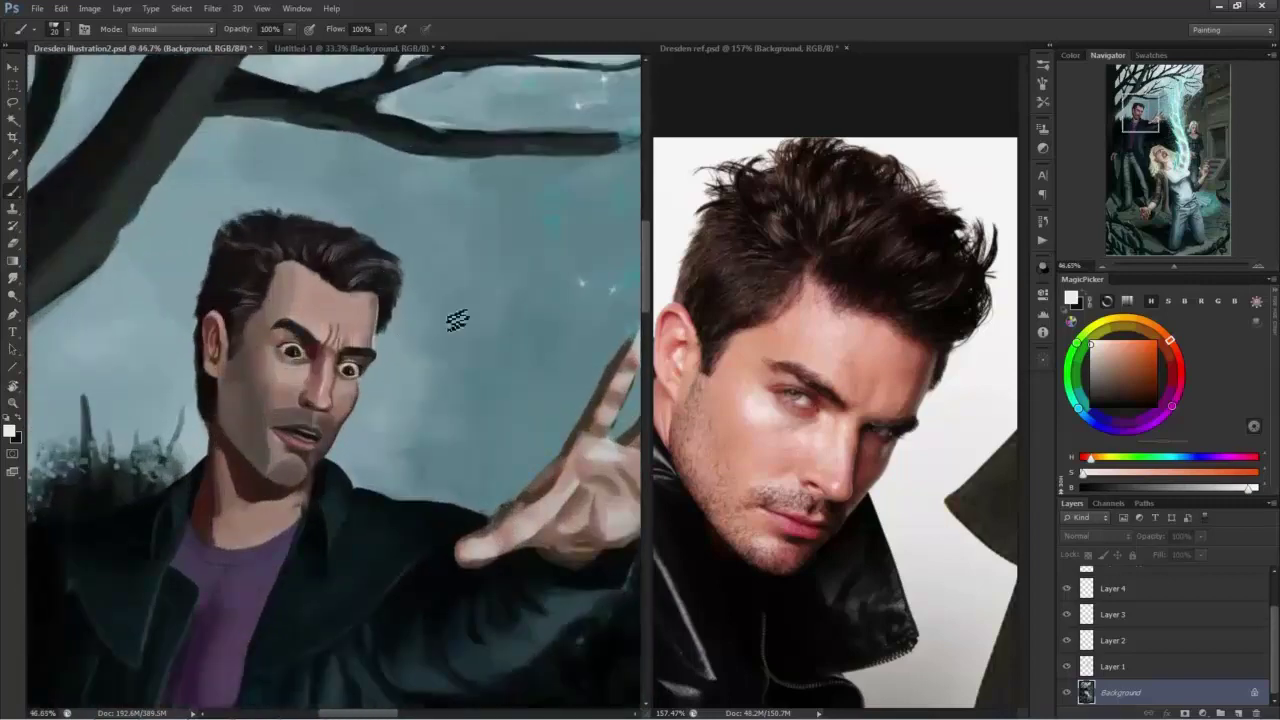
pyautogui.keyDown('alt'); pyautogui.click(372, 293); pyautogui.keyUp('alt')
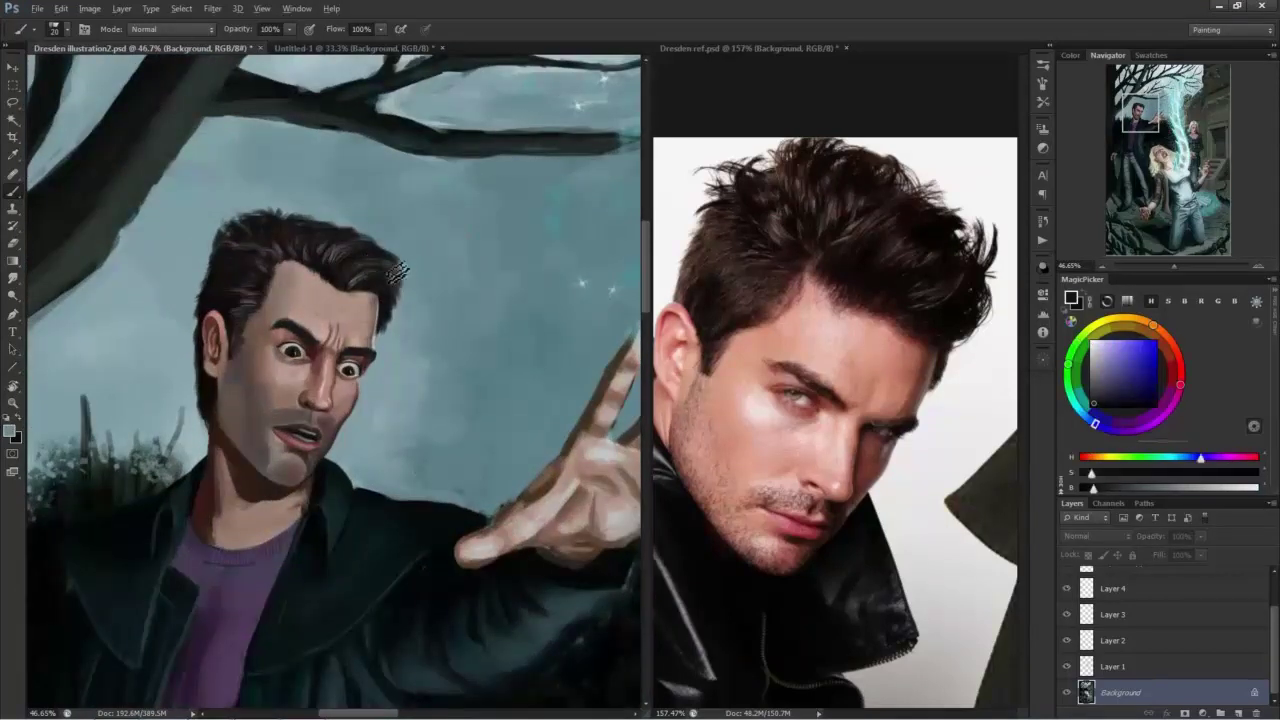
pyautogui.keyDown('alt'); pyautogui.click(404, 272); pyautogui.keyUp('alt')
pyautogui.moveTo(391, 302); pyautogui.dragTo(470, 300)
pyautogui.moveTo(410, 238)
pyautogui.mouseDown()
pyautogui.moveTo(390, 265)
pyautogui.moveTo(378, 368)
pyautogui.moveTo(398, 315)
pyautogui.moveTo(394, 266)
pyautogui.mouseUp()
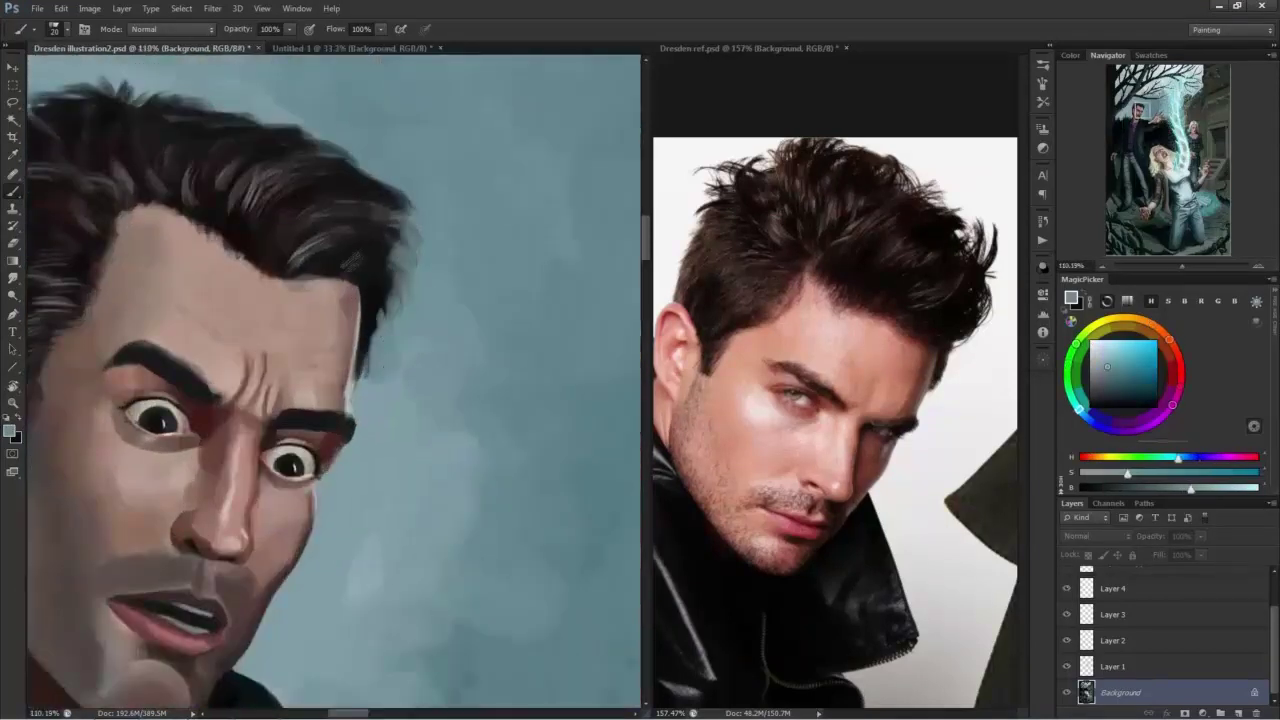
pyautogui.keyDown('alt'); pyautogui.click(398, 382); pyautogui.keyUp('alt')
pyautogui.moveTo(384, 345); pyautogui.dragTo(416, 268)
# Refine the strands along the top edge of the man's hair and quiff with a sampled dark tone.
pyautogui.moveTo(285, 176); pyautogui.dragTo(275, 304)
pyautogui.moveTo(412, 333)
pyautogui.mouseDown()
pyautogui.moveTo(286, 247)
pyautogui.moveTo(175, 226)
pyautogui.mouseUp()
pyautogui.keyDown('alt'); pyautogui.click(194, 277); pyautogui.keyUp('alt')
pyautogui.moveTo(198, 275); pyautogui.dragTo(238, 242)
pyautogui.moveTo(192, 238); pyautogui.dragTo(136, 222)
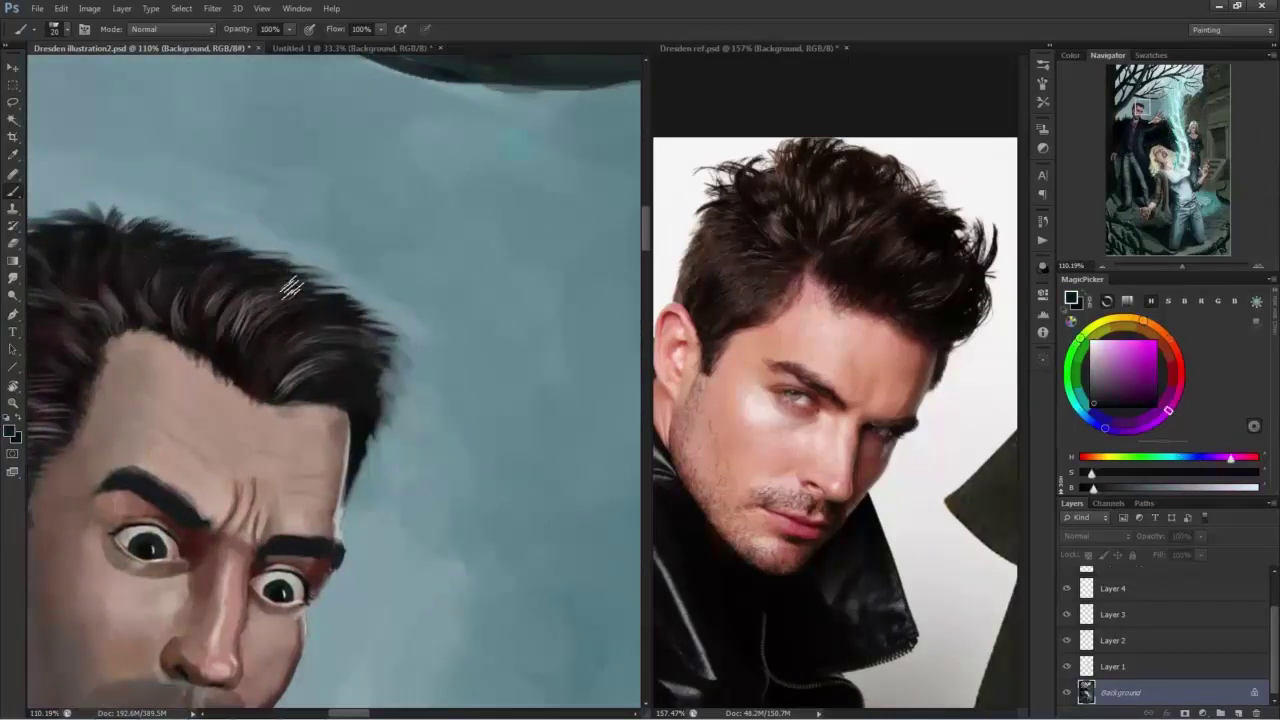
pyautogui.moveTo(289, 286); pyautogui.dragTo(350, 300)
pyautogui.moveTo(130, 305)
pyautogui.mouseDown()
pyautogui.moveTo(317, 325)
pyautogui.moveTo(361, 295)
pyautogui.mouseUp()
# Bring up the blonde woman's reference photo and paint dark strands below the painted woman's ear with a tone sampled from it.
pyautogui.scroll(-7, 380, 570)
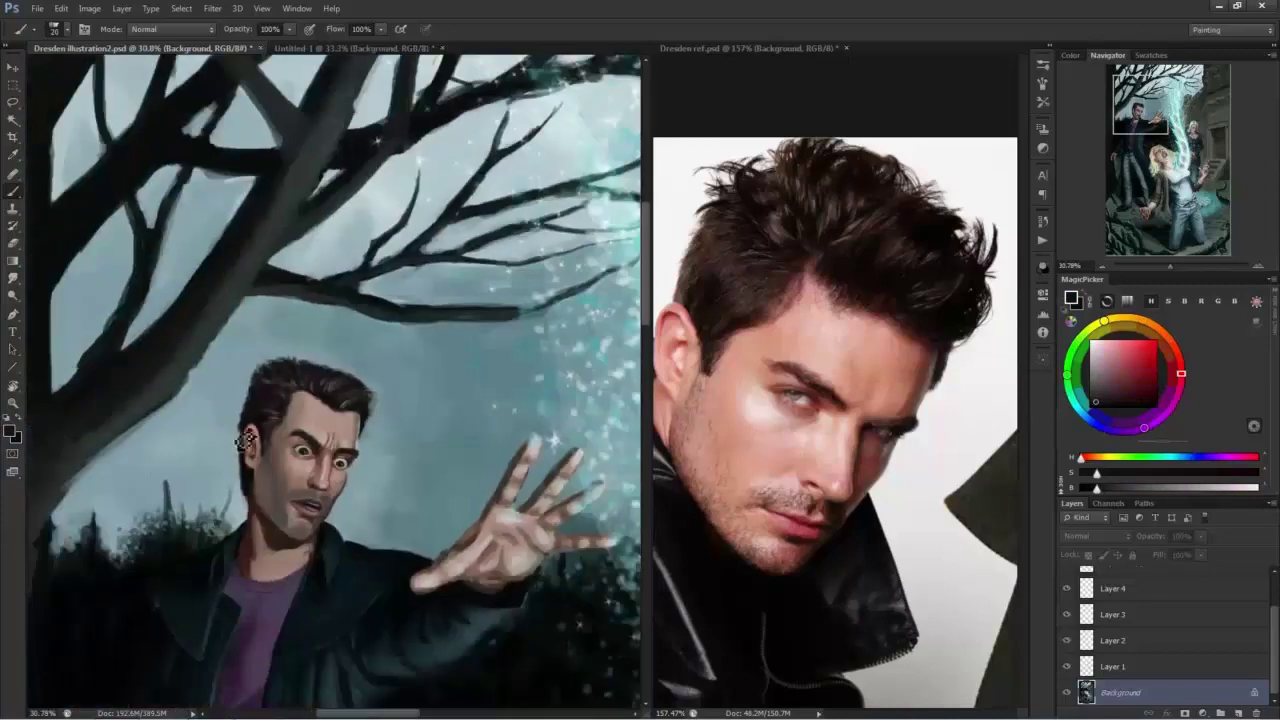
pyautogui.moveTo(381, 570); pyautogui.dragTo(267, 318)
pyautogui.keyDown('ctrl'); pyautogui.click(267, 318); pyautogui.keyUp('ctrl')
pyautogui.click(851, 306)
pyautogui.click(1168, 153)
pyautogui.keyDown('alt'); pyautogui.click(716, 310); pyautogui.keyUp('alt')
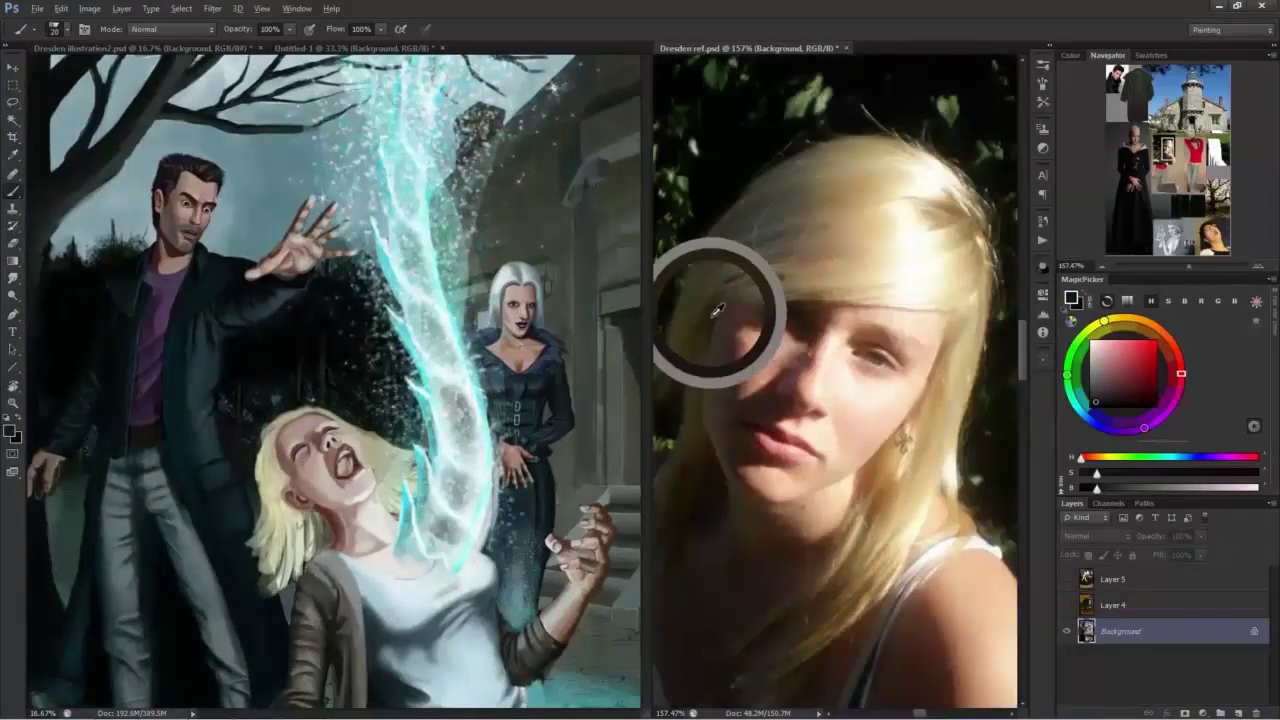
pyautogui.click(301, 517)
pyautogui.moveTo(300, 517); pyautogui.dragTo(362, 530)
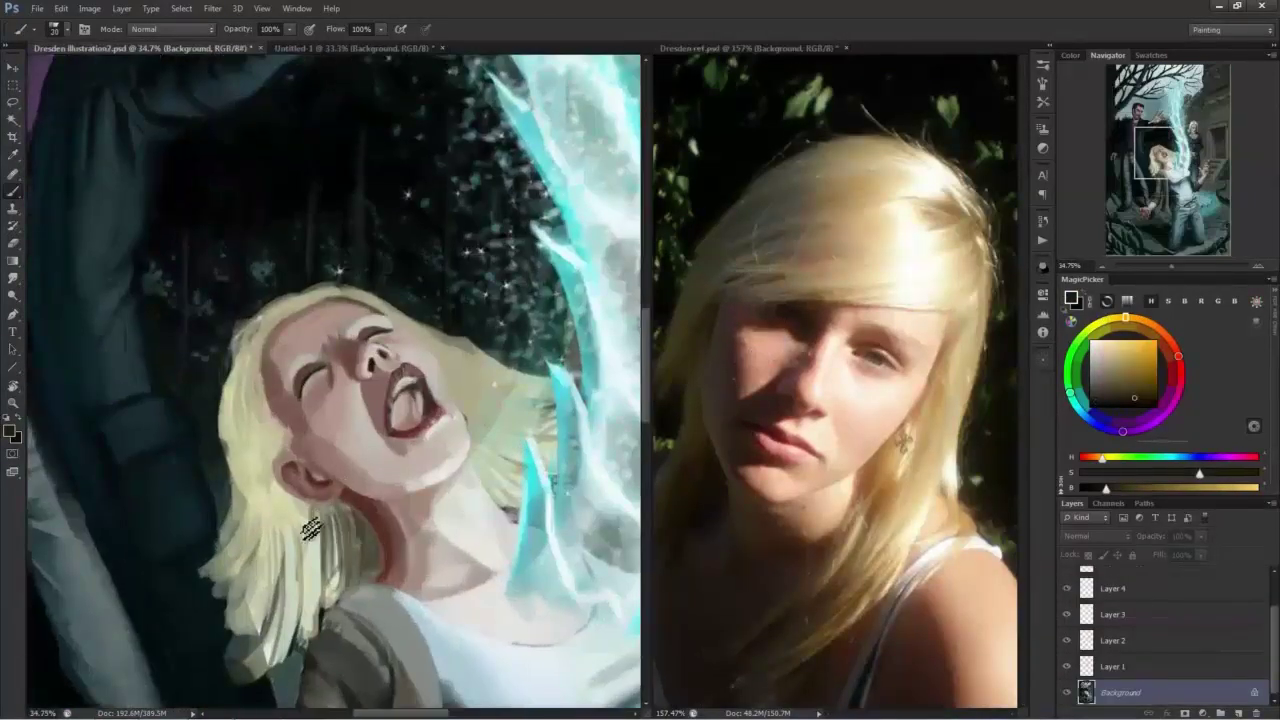
# Paint blonde and orange-brown strands over the woman's forehead hairline and below her ear with tones sampled from the reference and hair.
pyautogui.keyDown('alt'); pyautogui.click(853, 197); pyautogui.keyUp('alt')
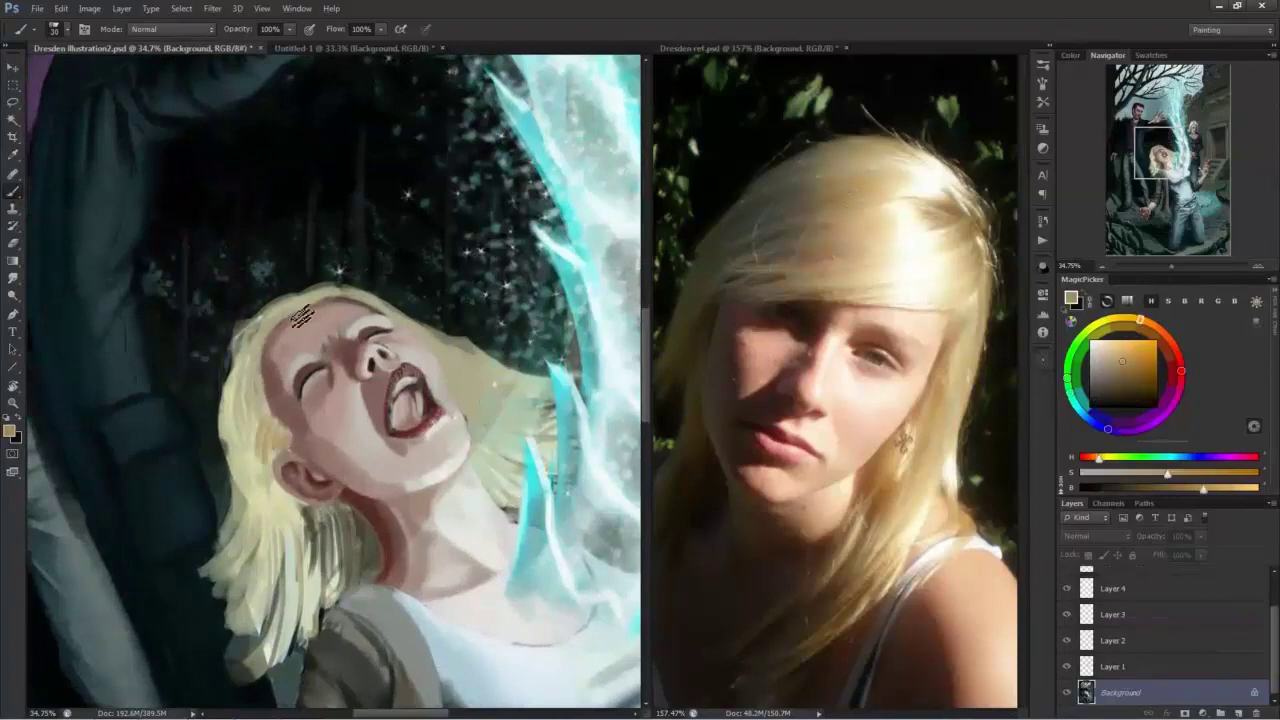
pyautogui.keyDown('alt'); pyautogui.click(286, 500); pyautogui.keyUp('alt')
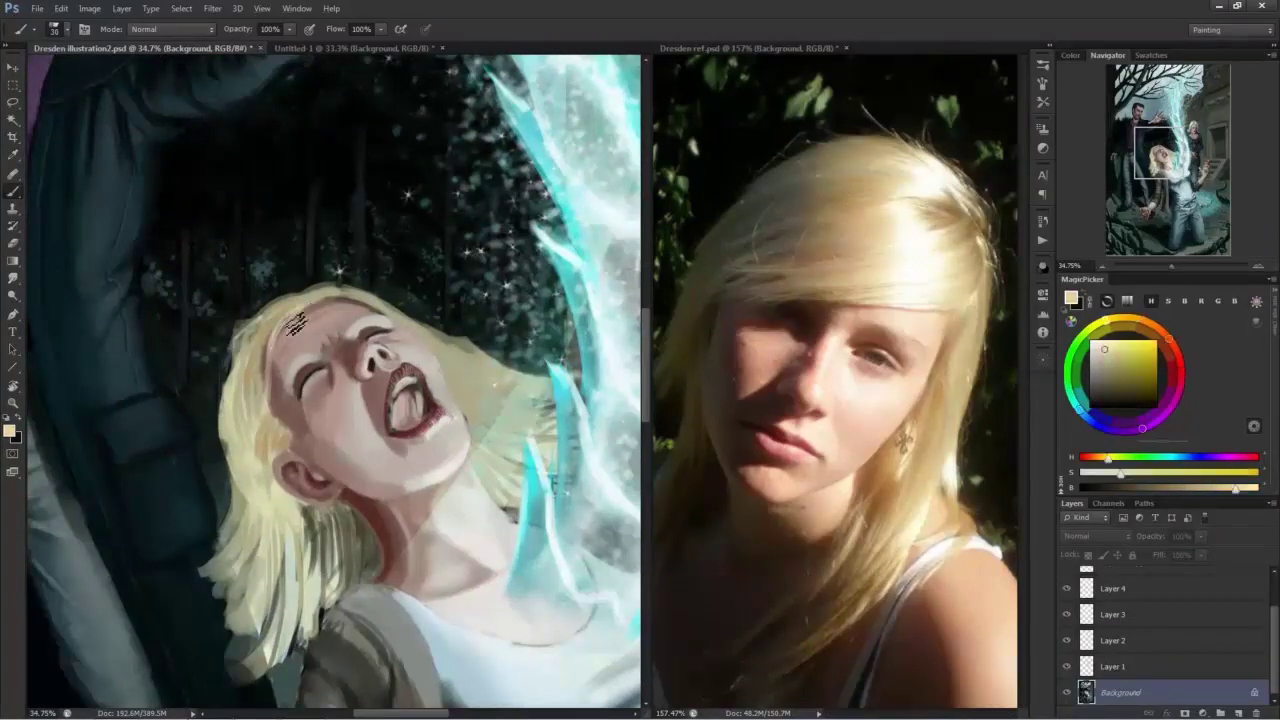
pyautogui.moveTo(295, 325)
pyautogui.mouseDown()
pyautogui.moveTo(250, 445)
pyautogui.moveTo(305, 568)
pyautogui.moveTo(332, 530)
pyautogui.mouseUp()
pyautogui.keyDown('alt'); pyautogui.click(884, 470); pyautogui.keyUp('alt')
# Outline the blonde woman's hair with a freehand lasso selection that excludes her face, ear and neck.
pyautogui.click(13, 102)
pyautogui.click(60, 103)
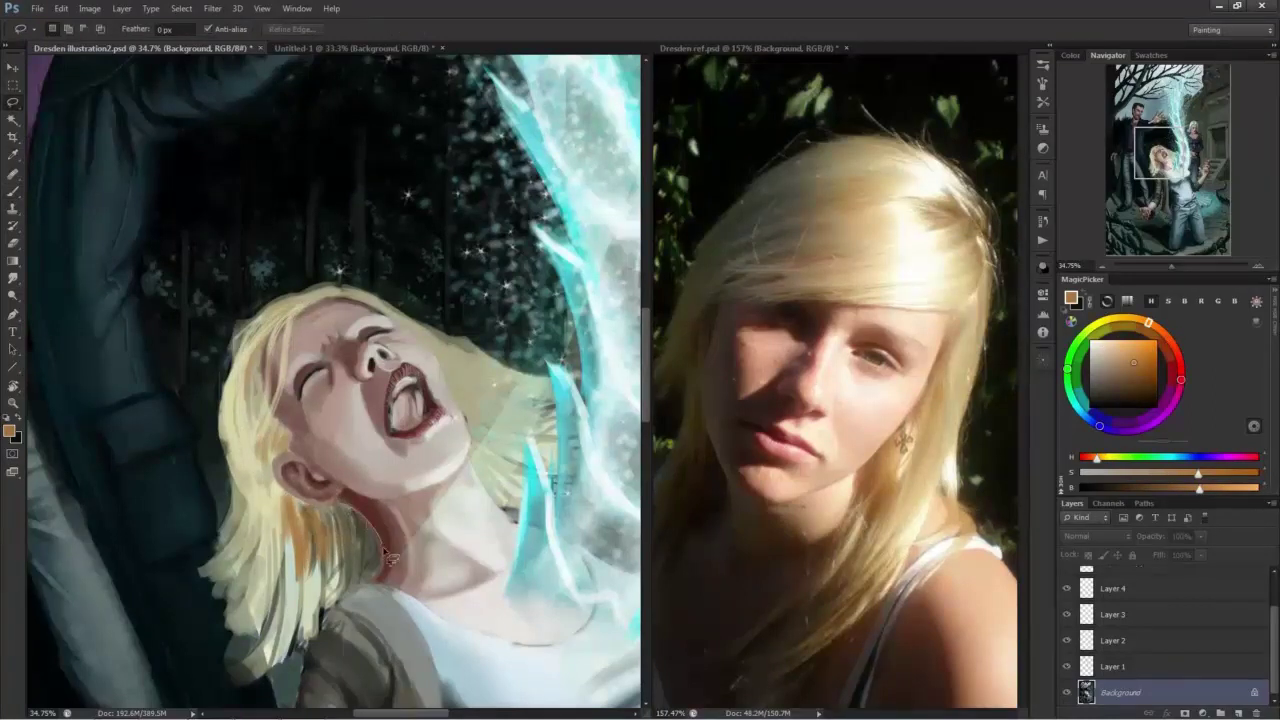
pyautogui.moveTo(325, 632)
pyautogui.mouseDown()
pyautogui.moveTo(145, 330)
pyautogui.moveTo(572, 540)
pyautogui.mouseUp()
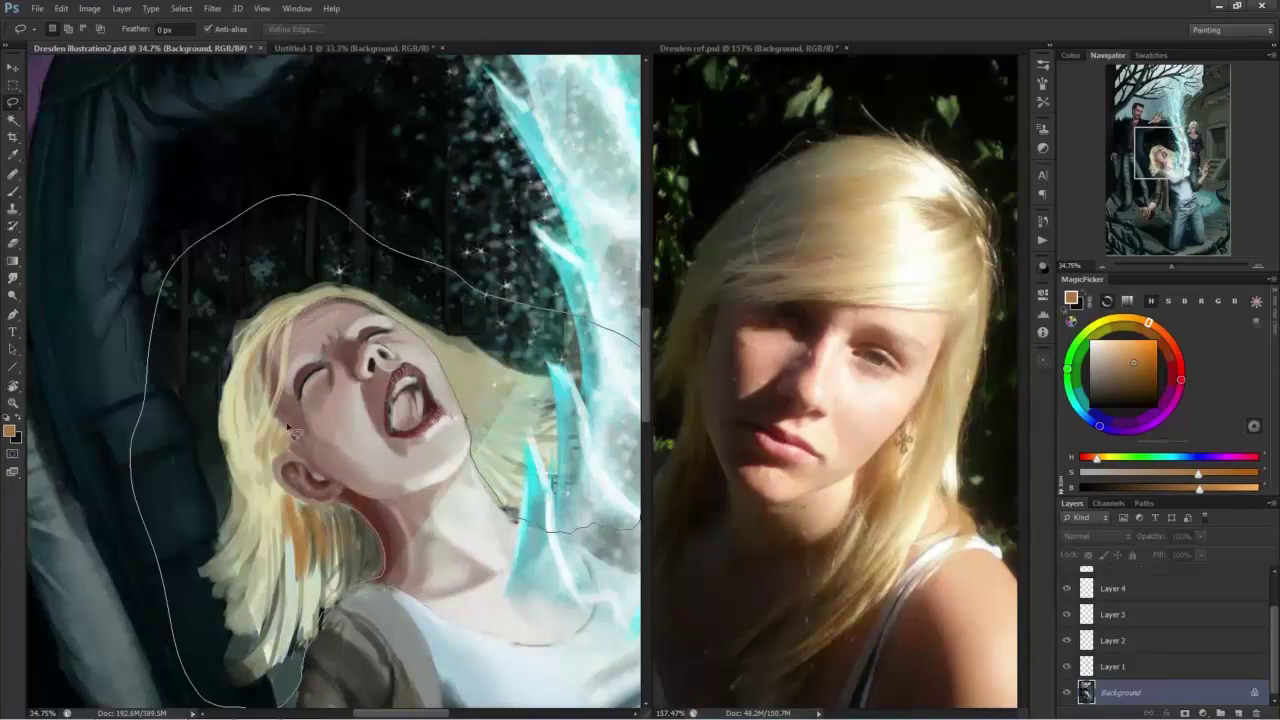
# Paint shadow strands behind the woman's ear and neck inside the selection with sampled dark brown and olive tones.
pyautogui.press('b')
pyautogui.moveTo(332, 512)
pyautogui.mouseDown()
pyautogui.moveTo(366, 580)
pyautogui.moveTo(314, 598)
pyautogui.moveTo(292, 560)
pyautogui.moveTo(283, 478)
pyautogui.mouseUp()
pyautogui.keyDown('alt'); pyautogui.click(300, 535); pyautogui.keyUp('alt')
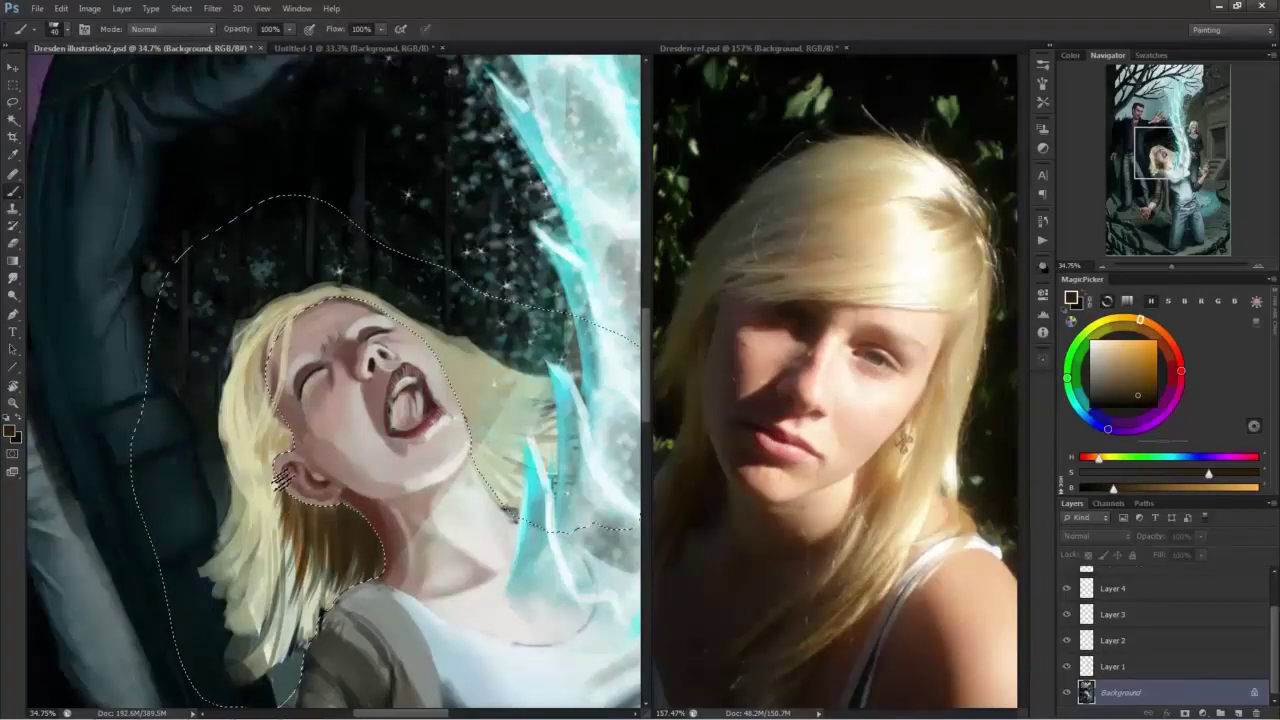
pyautogui.keyDown('alt'); pyautogui.click(290, 326); pyautogui.keyUp('alt')
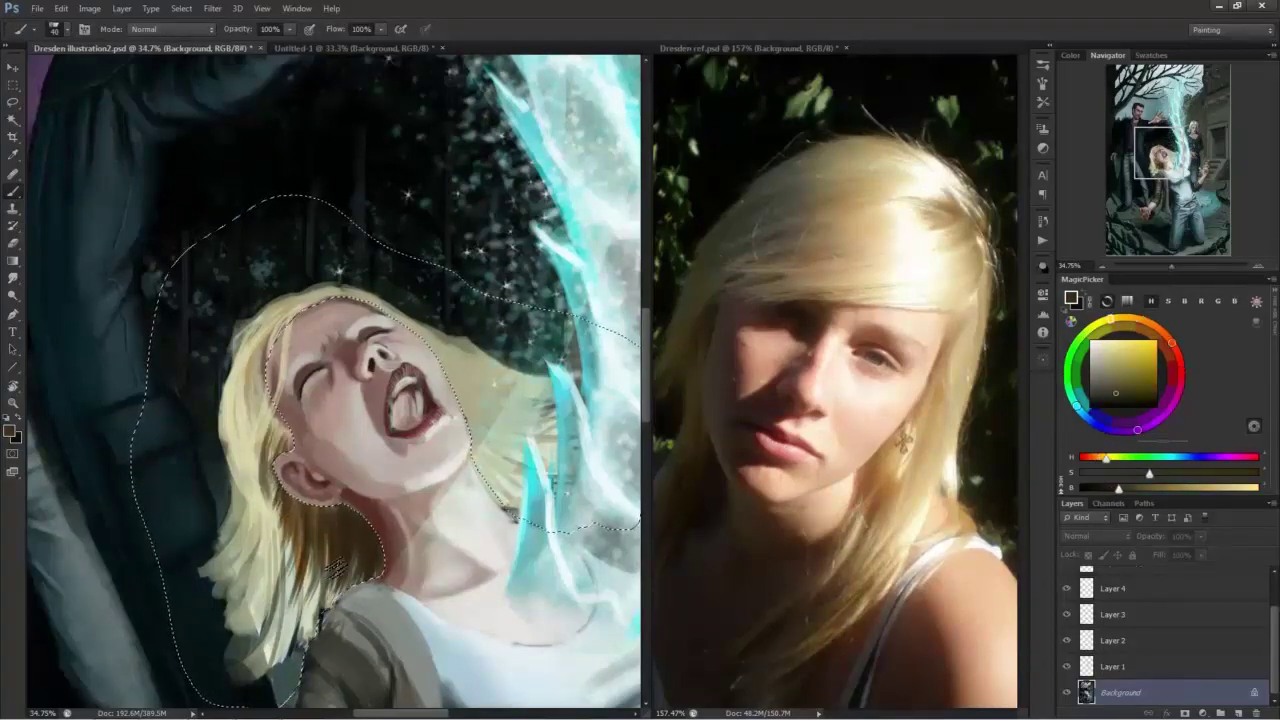
pyautogui.moveTo(306, 548); pyautogui.dragTo(280, 630)
pyautogui.moveTo(290, 540)
pyautogui.mouseDown()
pyautogui.moveTo(256, 632)
pyautogui.moveTo(268, 578)
pyautogui.moveTo(290, 608)
pyautogui.mouseUp()
# Paint warm tan-blonde strands down the side of the woman's hair and across the windblown section beside the beam.
pyautogui.keyDown('alt'); pyautogui.click(391, 518); pyautogui.keyUp('alt')
pyautogui.moveTo(292, 512); pyautogui.dragTo(268, 612)
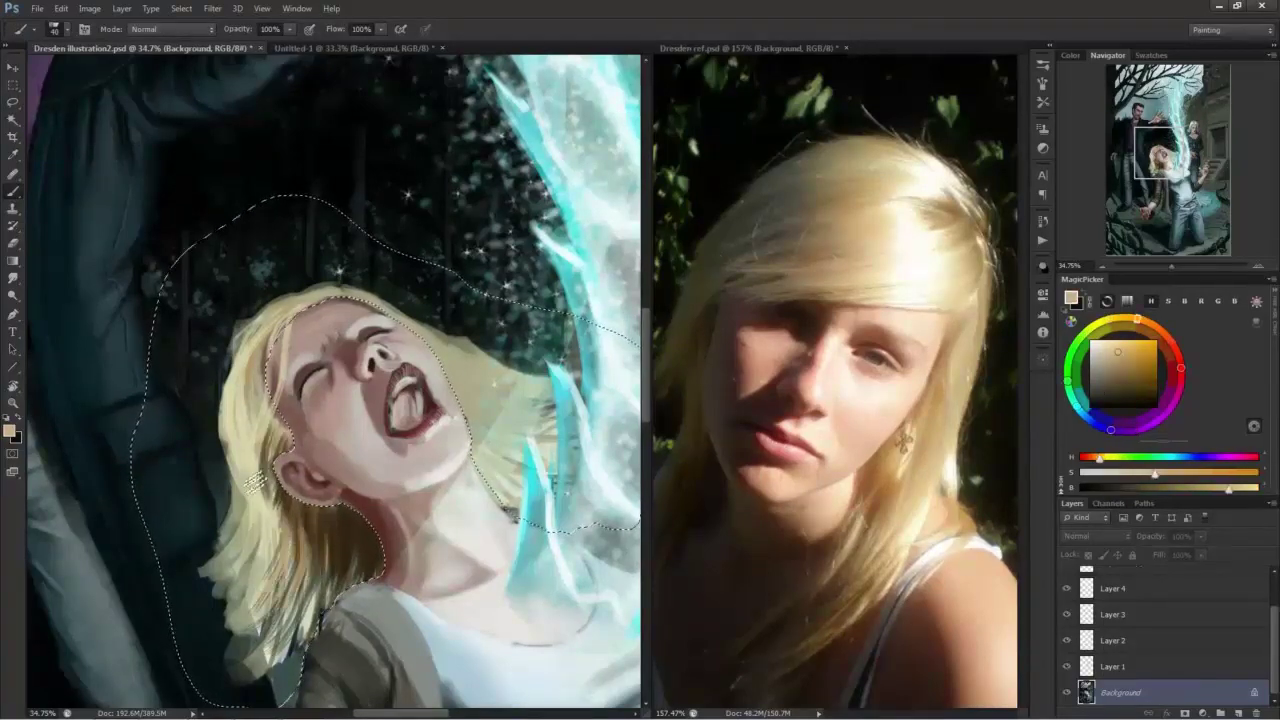
pyautogui.moveTo(262, 456); pyautogui.dragTo(254, 510)
pyautogui.moveTo(280, 518); pyautogui.dragTo(268, 576)
pyautogui.moveTo(236, 500); pyautogui.dragTo(222, 544)
pyautogui.moveTo(249, 430); pyautogui.dragTo(236, 456)
pyautogui.moveTo(240, 375); pyautogui.dragTo(228, 454)
pyautogui.moveTo(507, 402); pyautogui.dragTo(476, 418)
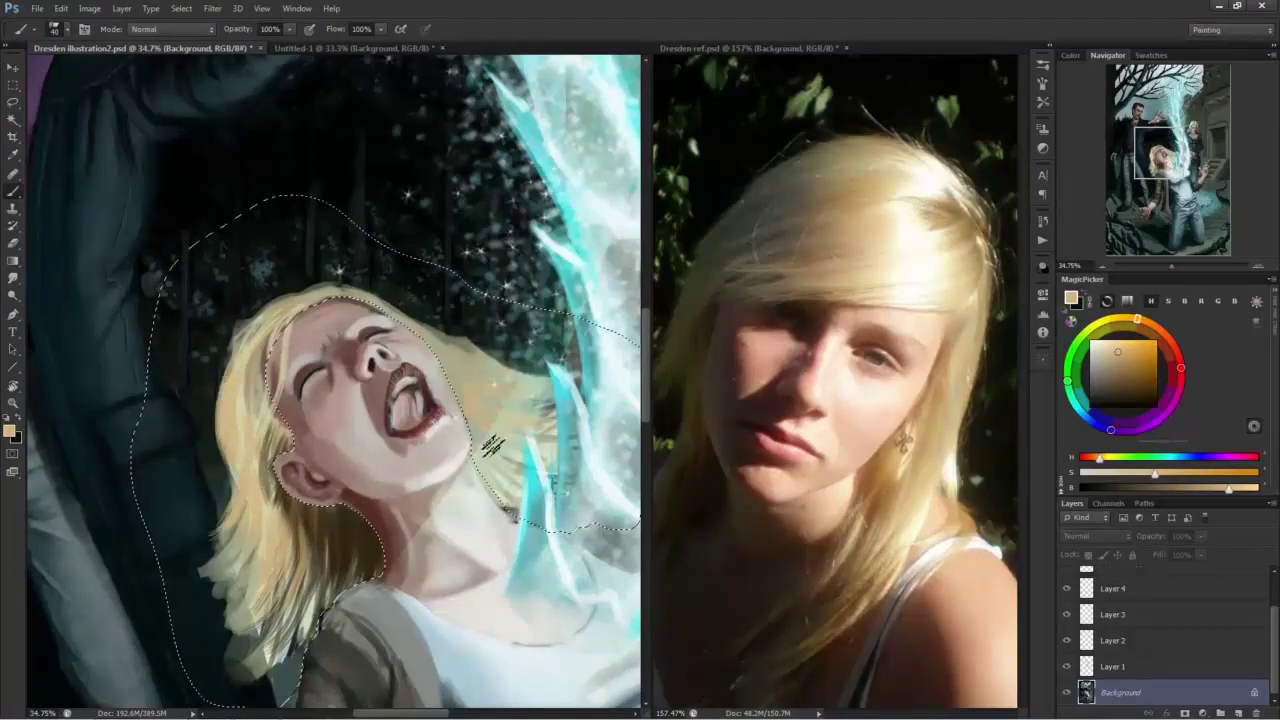
pyautogui.moveTo(450, 340)
pyautogui.mouseDown()
pyautogui.moveTo(536, 364)
pyautogui.moveTo(480, 332)
pyautogui.mouseUp()
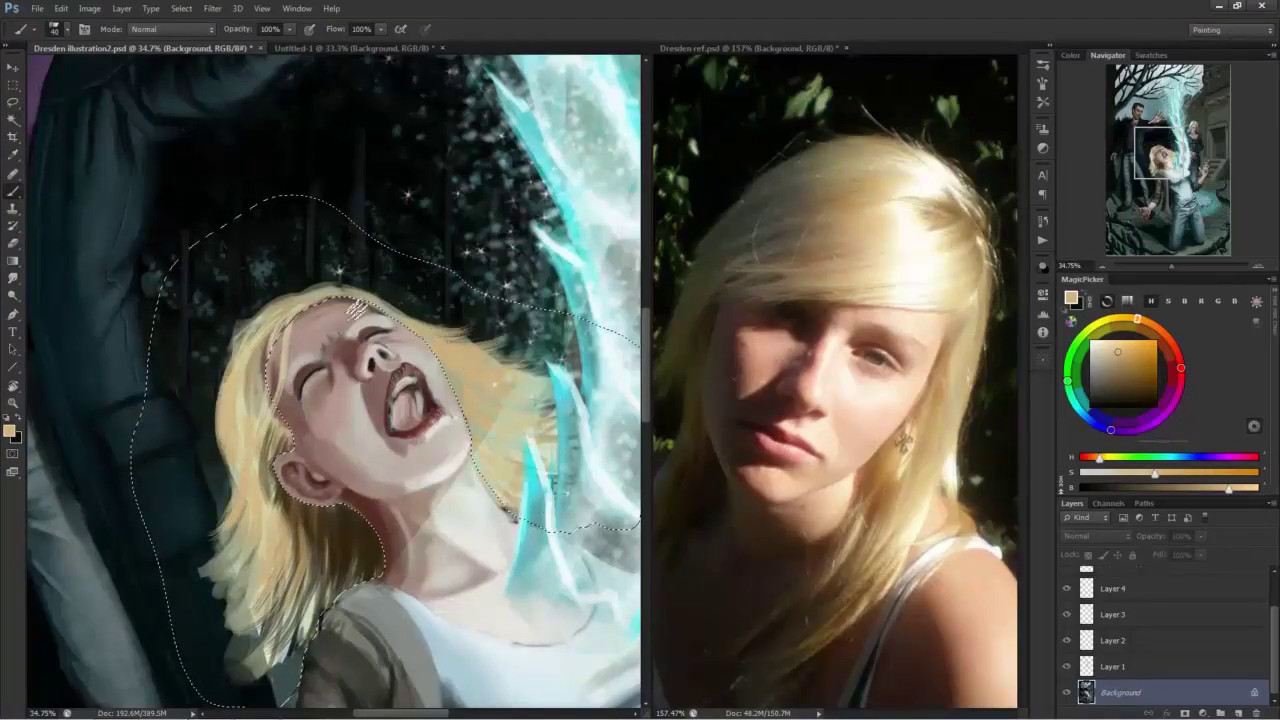
# Add white highlight strands along the woman's hairline, crown and the windblown hair beside the beam.
pyautogui.click(1092, 342)
pyautogui.moveTo(380, 298)
pyautogui.mouseDown()
pyautogui.moveTo(302, 306)
pyautogui.moveTo(254, 382)
pyautogui.moveTo(274, 438)
pyautogui.mouseUp()
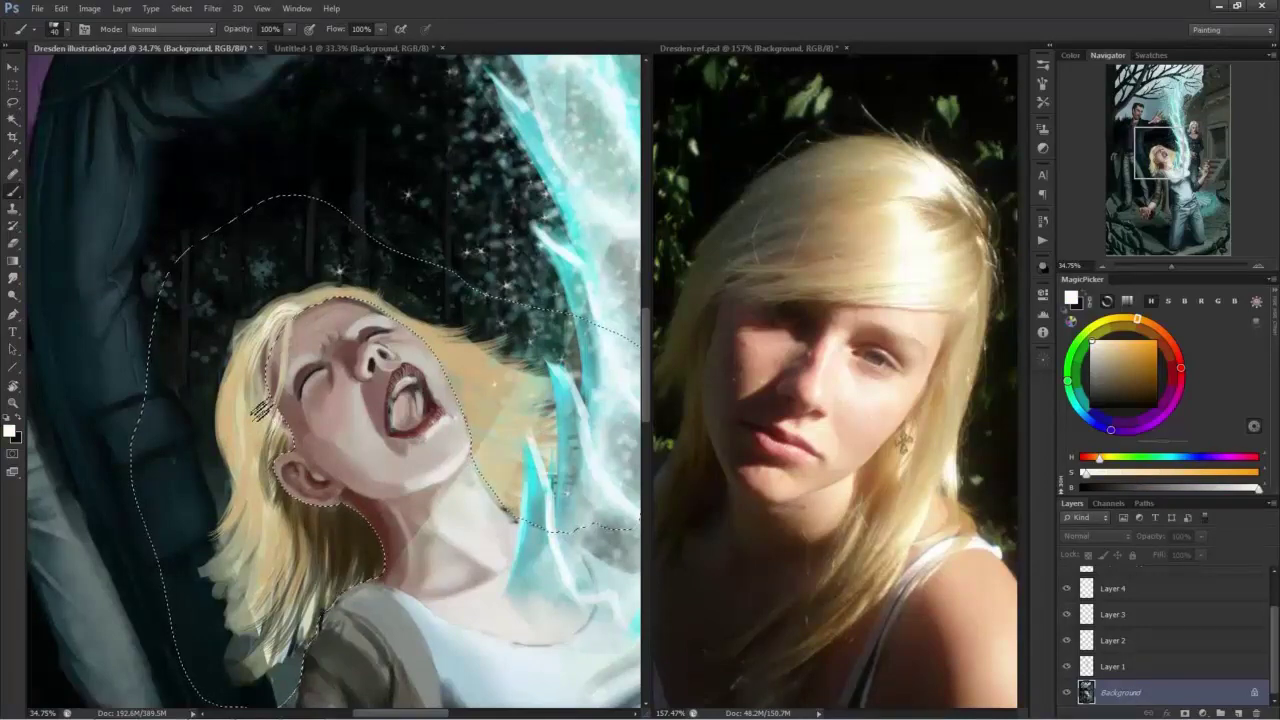
pyautogui.moveTo(276, 338); pyautogui.dragTo(246, 414)
pyautogui.moveTo(272, 475)
pyautogui.mouseDown()
pyautogui.moveTo(330, 300)
pyautogui.moveTo(505, 368)
pyautogui.moveTo(440, 340)
pyautogui.moveTo(478, 377)
pyautogui.moveTo(486, 443)
pyautogui.moveTo(480, 434)
pyautogui.moveTo(505, 485)
pyautogui.mouseUp()
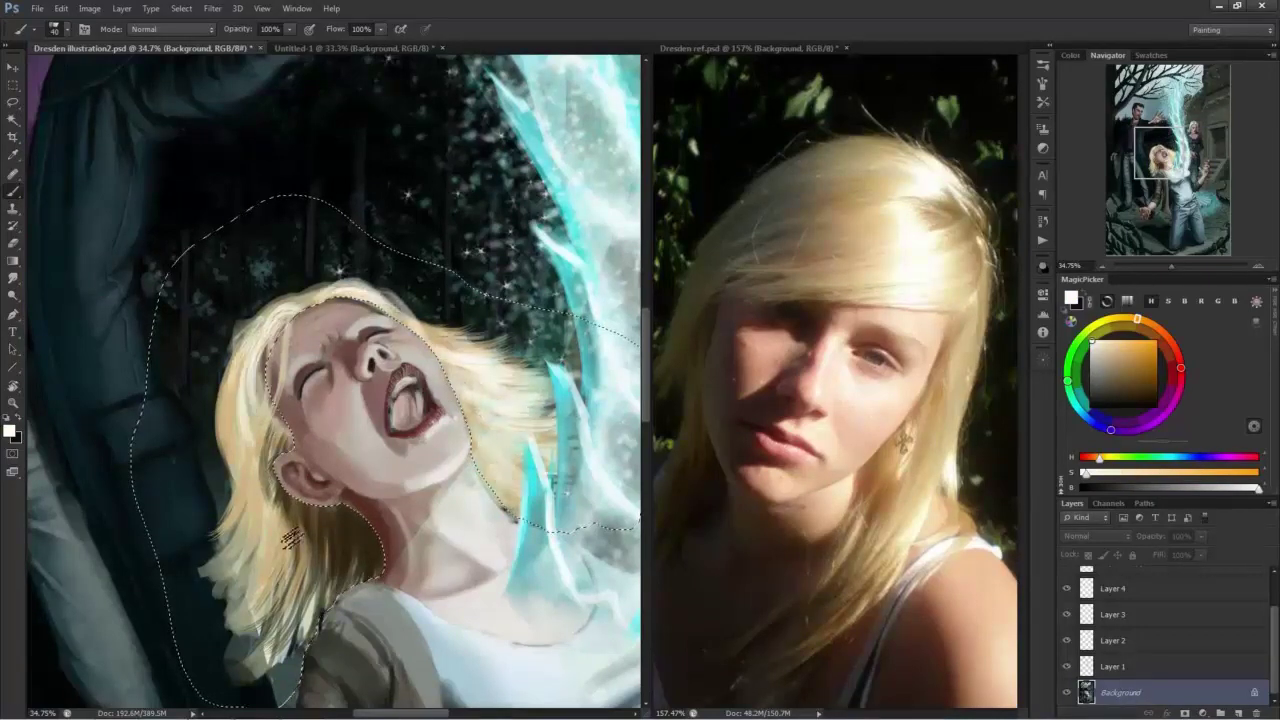
# Extend and break up the side locks and lower hair tips with strands in sampled blonde tones.
pyautogui.moveTo(290, 540)
pyautogui.mouseDown()
pyautogui.moveTo(230, 447)
pyautogui.moveTo(236, 512)
pyautogui.mouseUp()
pyautogui.keyDown('alt'); pyautogui.click(232, 462); pyautogui.keyUp('alt')
pyautogui.keyDown('alt'); pyautogui.click(236, 410); pyautogui.keyUp('alt')
pyautogui.moveTo(260, 343); pyautogui.dragTo(232, 508)
pyautogui.moveTo(282, 590)
pyautogui.mouseDown()
pyautogui.moveTo(280, 636)
pyautogui.moveTo(230, 680)
pyautogui.mouseUp()
pyautogui.keyDown('alt'); pyautogui.click(246, 535); pyautogui.keyUp('alt')
pyautogui.moveTo(268, 515)
pyautogui.mouseDown()
pyautogui.moveTo(252, 600)
pyautogui.moveTo(290, 590)
pyautogui.mouseUp()
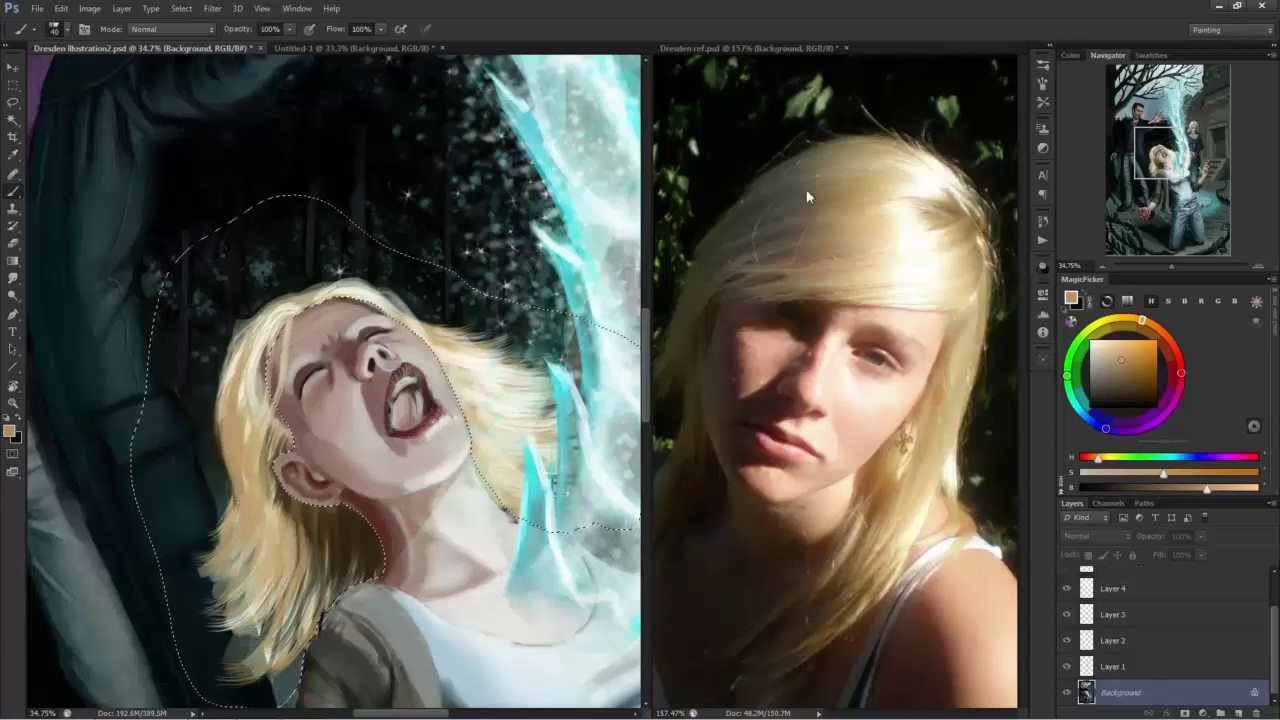
# Layer tan strands sampled from the reference and grey-brown accent strands through the side of the woman's hair.
pyautogui.keyDown('alt'); pyautogui.click(795, 220); pyautogui.keyUp('alt')
pyautogui.moveTo(240, 377); pyautogui.dragTo(228, 544)
pyautogui.moveTo(294, 514)
pyautogui.mouseDown()
pyautogui.moveTo(345, 550)
pyautogui.moveTo(355, 517)
pyautogui.moveTo(285, 577)
pyautogui.moveTo(308, 550)
pyautogui.moveTo(284, 590)
pyautogui.mouseUp()
pyautogui.keyDown('alt'); pyautogui.click(357, 518); pyautogui.keyUp('alt')
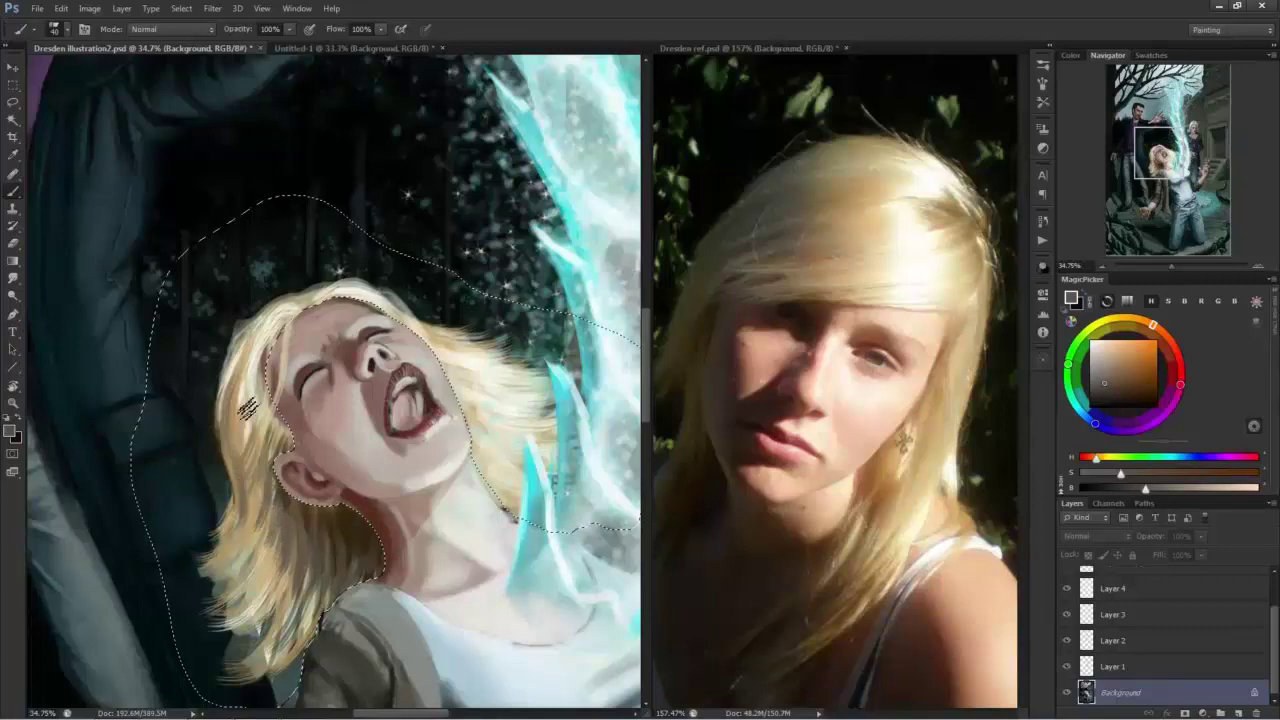
pyautogui.moveTo(249, 409); pyautogui.dragTo(268, 402)
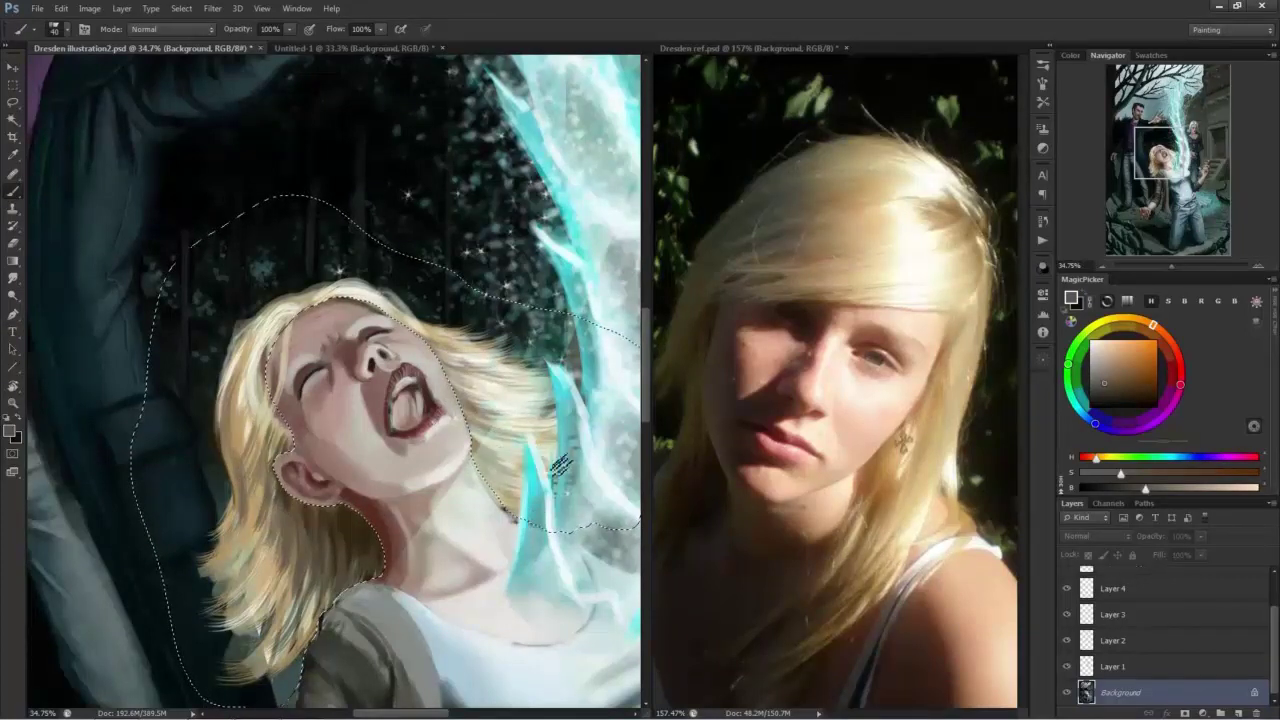
pyautogui.moveTo(246, 392); pyautogui.dragTo(233, 457)
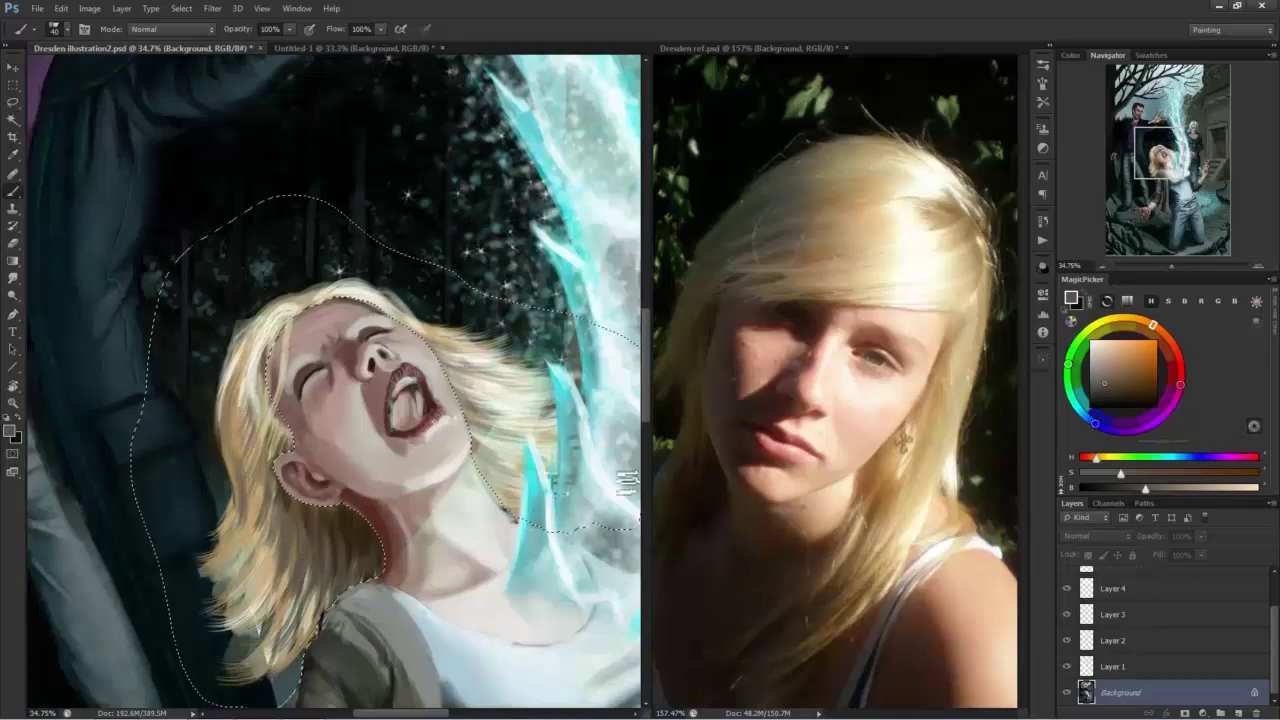
# Paint wispy strands along the outer edge, crown and lower locks of the woman's hair with sampled light blonde tones.
pyautogui.keyDown('alt'); pyautogui.click(300, 517); pyautogui.keyUp('alt')
pyautogui.moveTo(300, 520); pyautogui.dragTo(280, 600)
pyautogui.moveTo(262, 488); pyautogui.dragTo(232, 545)
pyautogui.moveTo(240, 464); pyautogui.dragTo(200, 545)
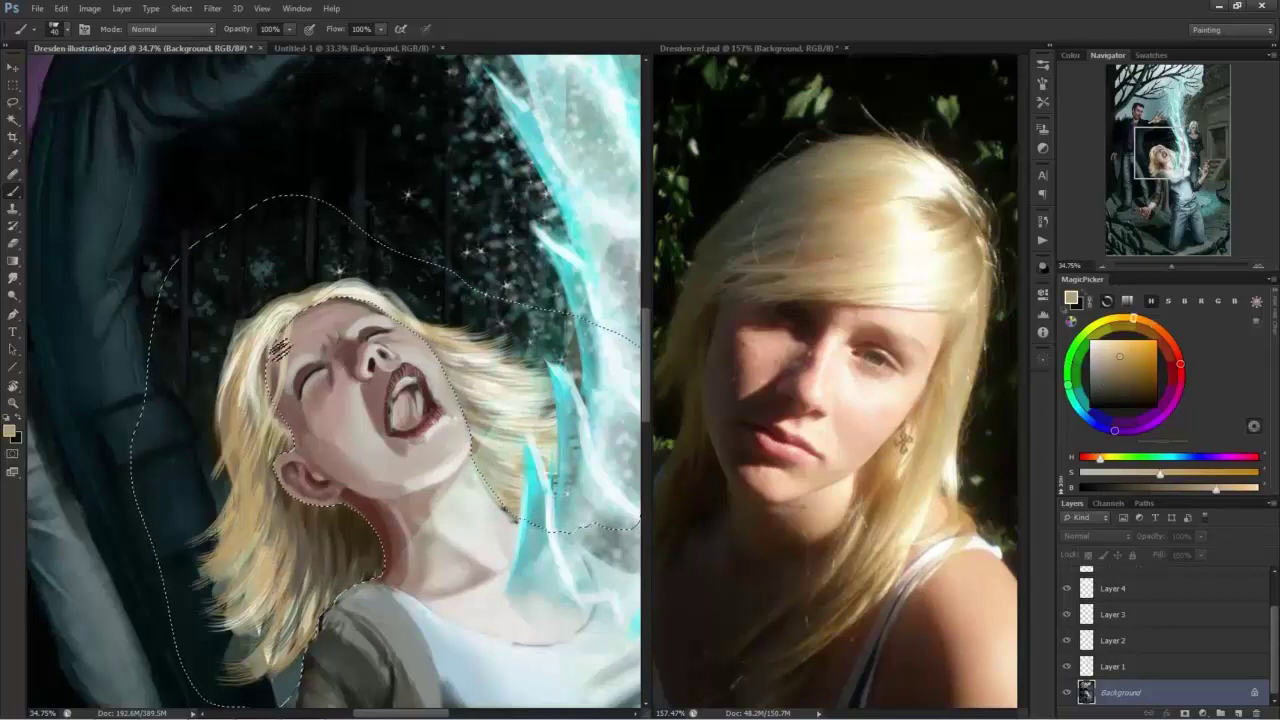
pyautogui.keyDown('alt'); pyautogui.click(253, 347); pyautogui.keyUp('alt')
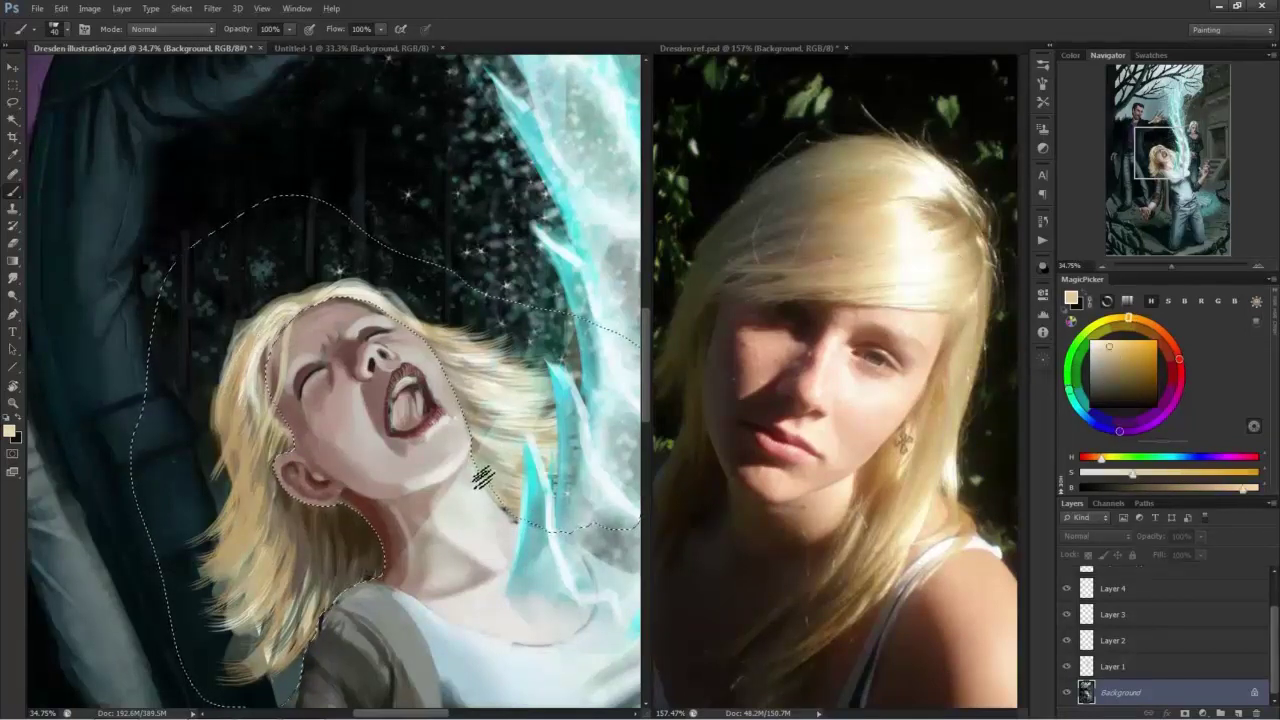
pyautogui.moveTo(372, 294)
pyautogui.mouseDown()
pyautogui.moveTo(450, 322)
pyautogui.moveTo(426, 322)
pyautogui.mouseUp()
pyautogui.moveTo(242, 462); pyautogui.dragTo(230, 518)
pyautogui.moveTo(292, 560); pyautogui.dragTo(284, 610)
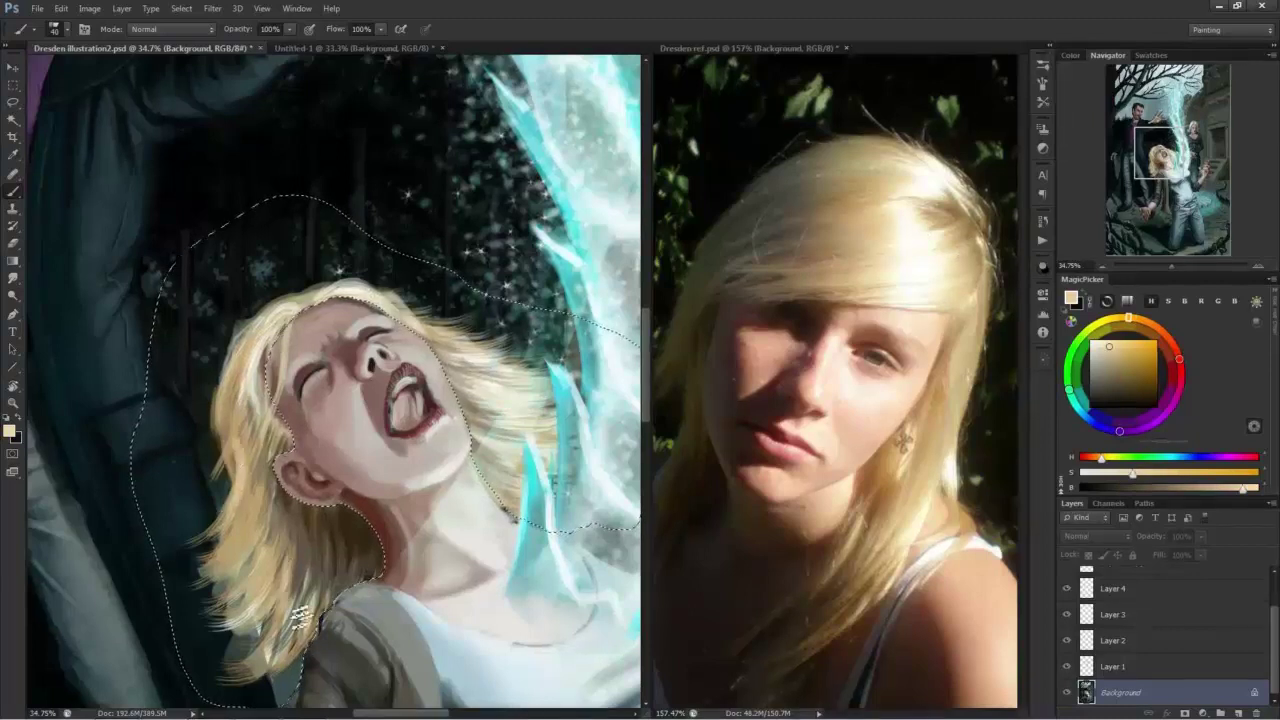
# Deepen the gaps between the woman's hair strands with dark brown tones sampled from the hair and reference photo.
pyautogui.keyDown('alt'); pyautogui.click(302, 610); pyautogui.keyUp('alt')
pyautogui.moveTo(412, 412); pyautogui.dragTo(428, 422)
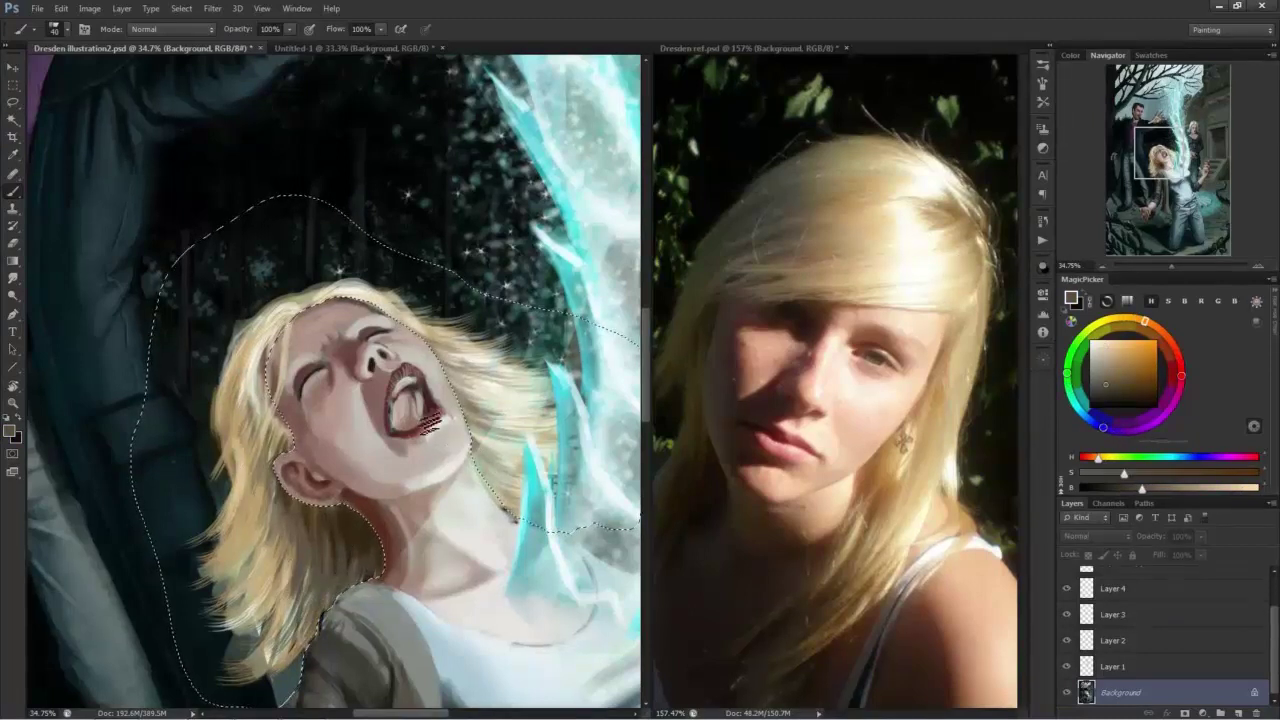
pyautogui.keyDown('alt'); pyautogui.click(716, 320); pyautogui.keyUp('alt')
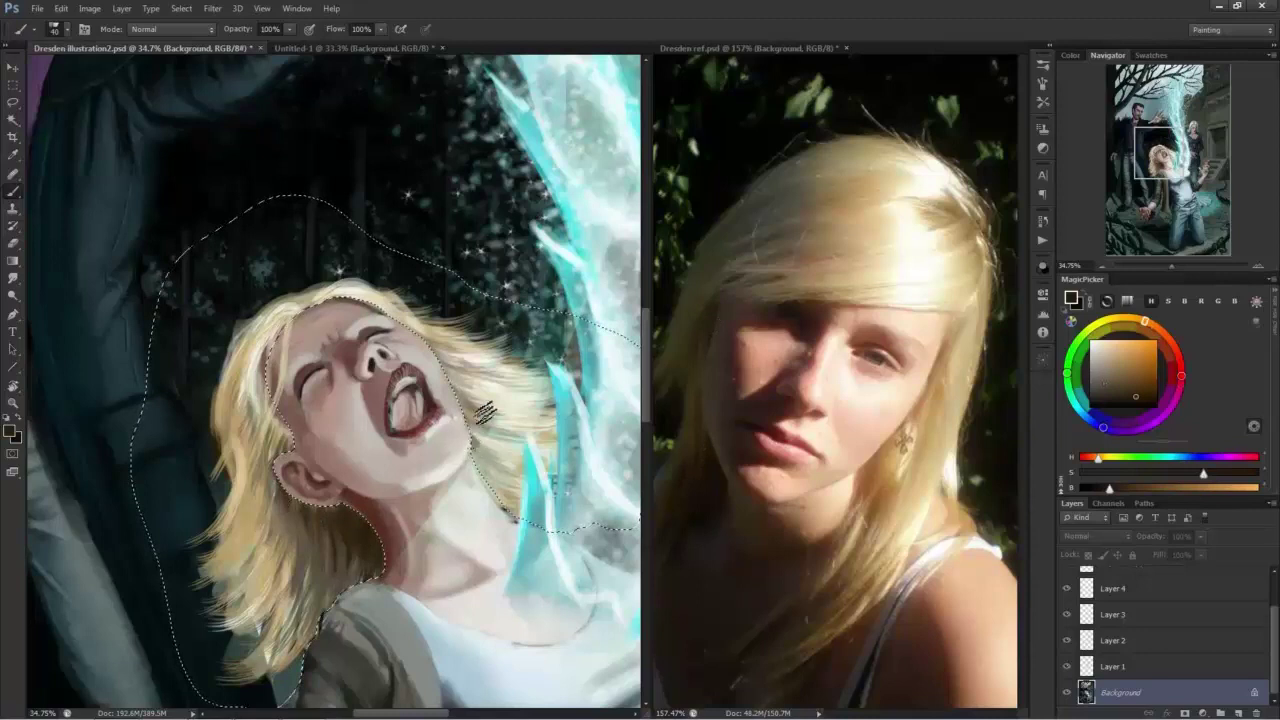
# Remove the selection and paint white highlight strands over the hairline, crown and windblown hair beside the beam.
pyautogui.keyDown('alt'); pyautogui.click(908, 224); pyautogui.keyUp('alt')
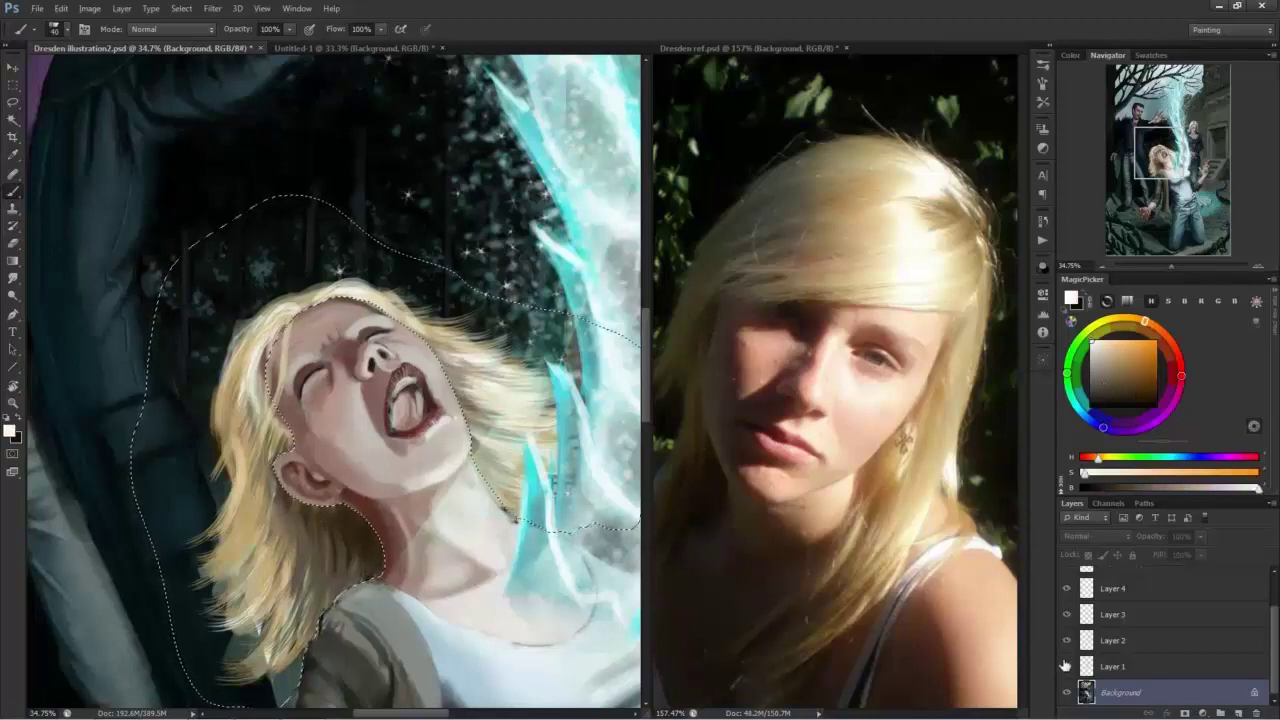
pyautogui.hotkey('ctrl', 'd')
pyautogui.moveTo(282, 330)
pyautogui.mouseDown()
pyautogui.moveTo(257, 368)
pyautogui.moveTo(268, 408)
pyautogui.mouseUp()
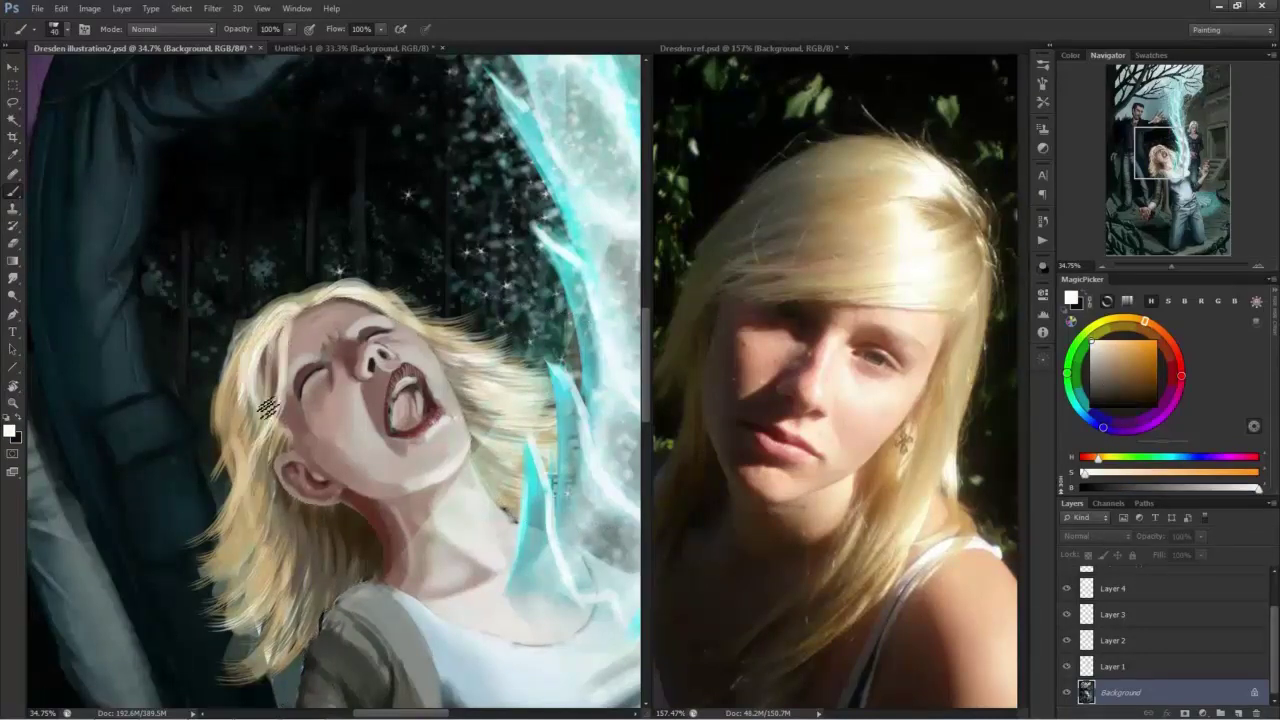
pyautogui.moveTo(311, 307); pyautogui.dragTo(370, 290)
pyautogui.moveTo(385, 304)
pyautogui.mouseDown()
pyautogui.moveTo(460, 385)
pyautogui.moveTo(528, 430)
pyautogui.mouseUp()
pyautogui.moveTo(488, 455); pyautogui.dragTo(532, 490)
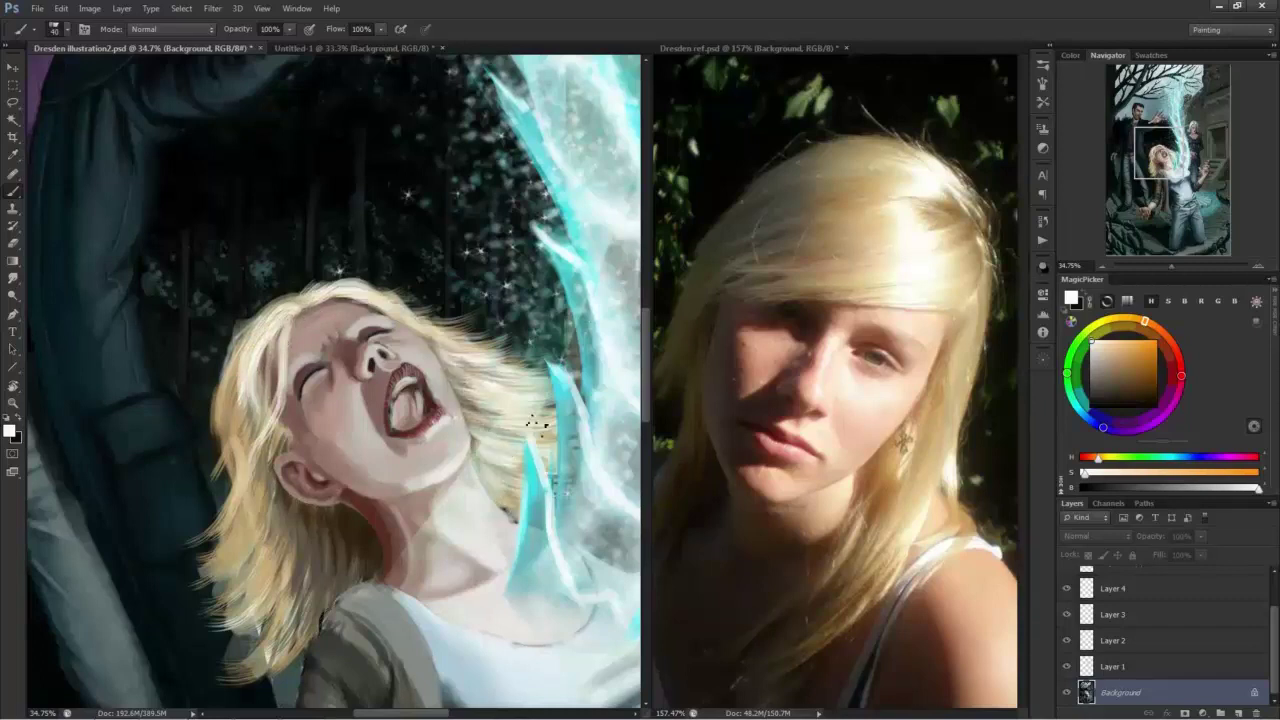
# Paint fine white flyaway strands through the lower locks, outer edge and crown of the woman's hair.
pyautogui.moveTo(300, 525); pyautogui.dragTo(275, 635)
pyautogui.moveTo(275, 535); pyautogui.dragTo(240, 598)
pyautogui.moveTo(245, 480); pyautogui.dragTo(203, 572)
pyautogui.moveTo(240, 455); pyautogui.dragTo(175, 543)
pyautogui.moveTo(262, 518); pyautogui.dragTo(208, 584)
pyautogui.moveTo(257, 426); pyautogui.dragTo(240, 456)
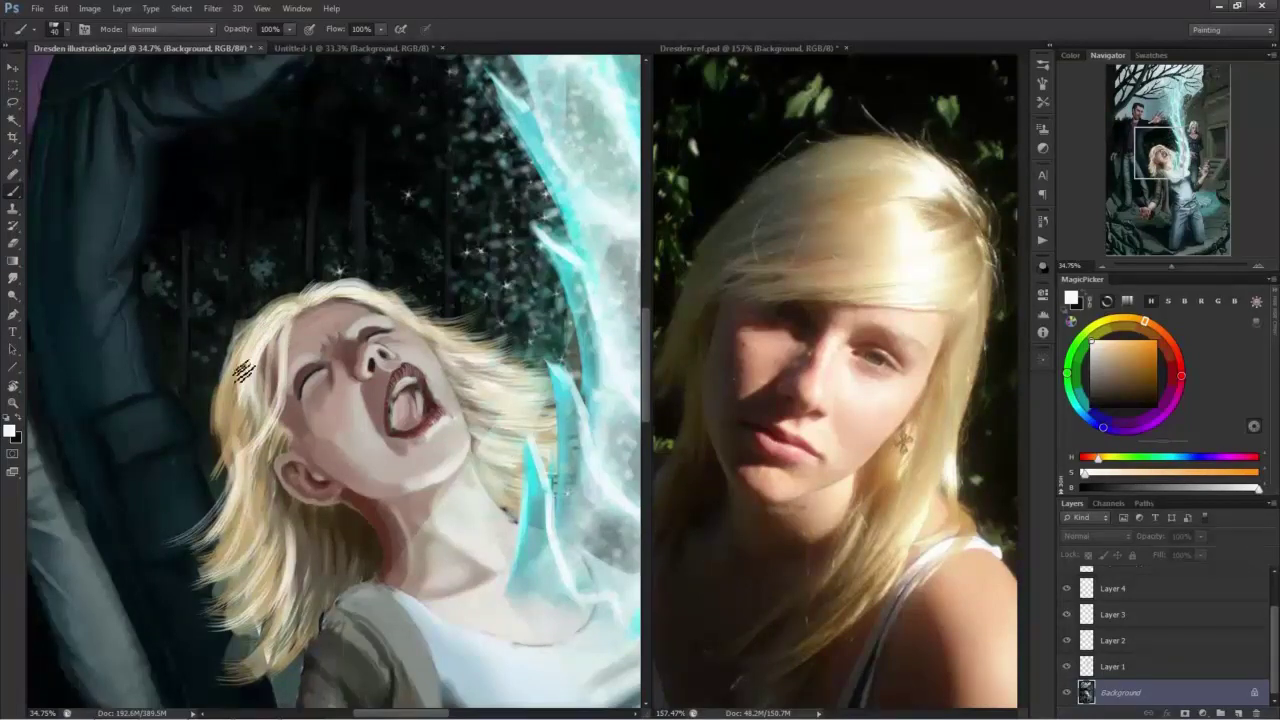
pyautogui.moveTo(244, 371); pyautogui.dragTo(224, 428)
pyautogui.moveTo(305, 293); pyautogui.dragTo(266, 336)
pyautogui.moveTo(340, 285); pyautogui.dragTo(298, 296)
# Choose a multi-dot brush preset and paint bolder white strands over the woman's temple, lower locks and hair beside the beam.
pyautogui.click(1043, 66)
pyautogui.moveTo(1021, 324); pyautogui.dragTo(1027, 198)
pyautogui.scroll(5, 1026, 197)
pyautogui.scroll(-5, 1026, 197)
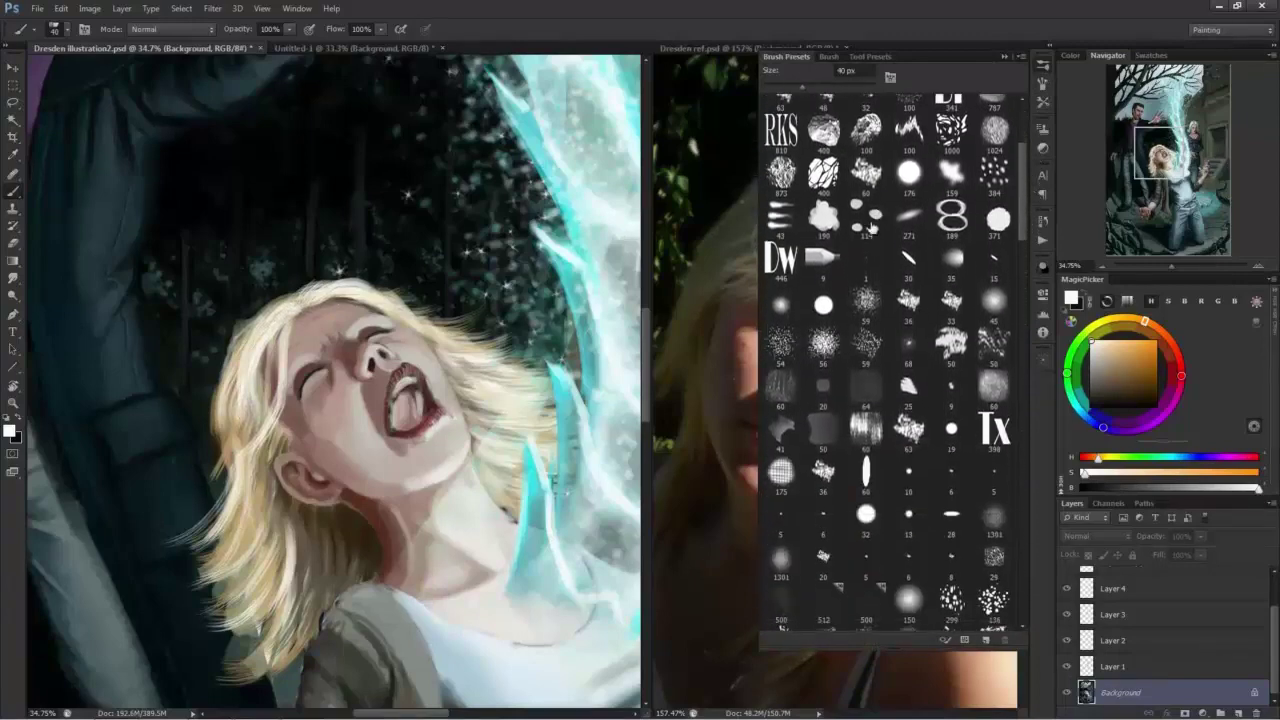
pyautogui.click(866, 214)
pyautogui.click(1042, 101)
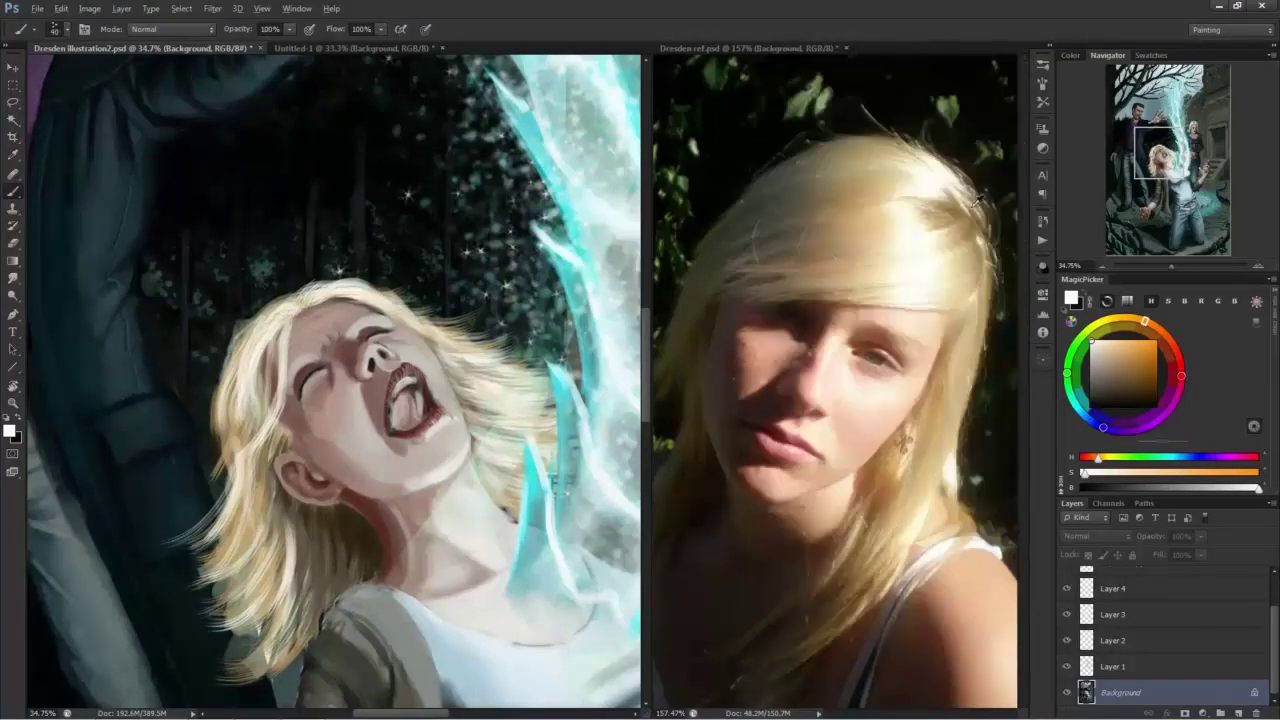
pyautogui.moveTo(300, 316)
pyautogui.mouseDown()
pyautogui.moveTo(280, 423)
pyautogui.moveTo(268, 345)
pyautogui.moveTo(257, 400)
pyautogui.mouseUp()
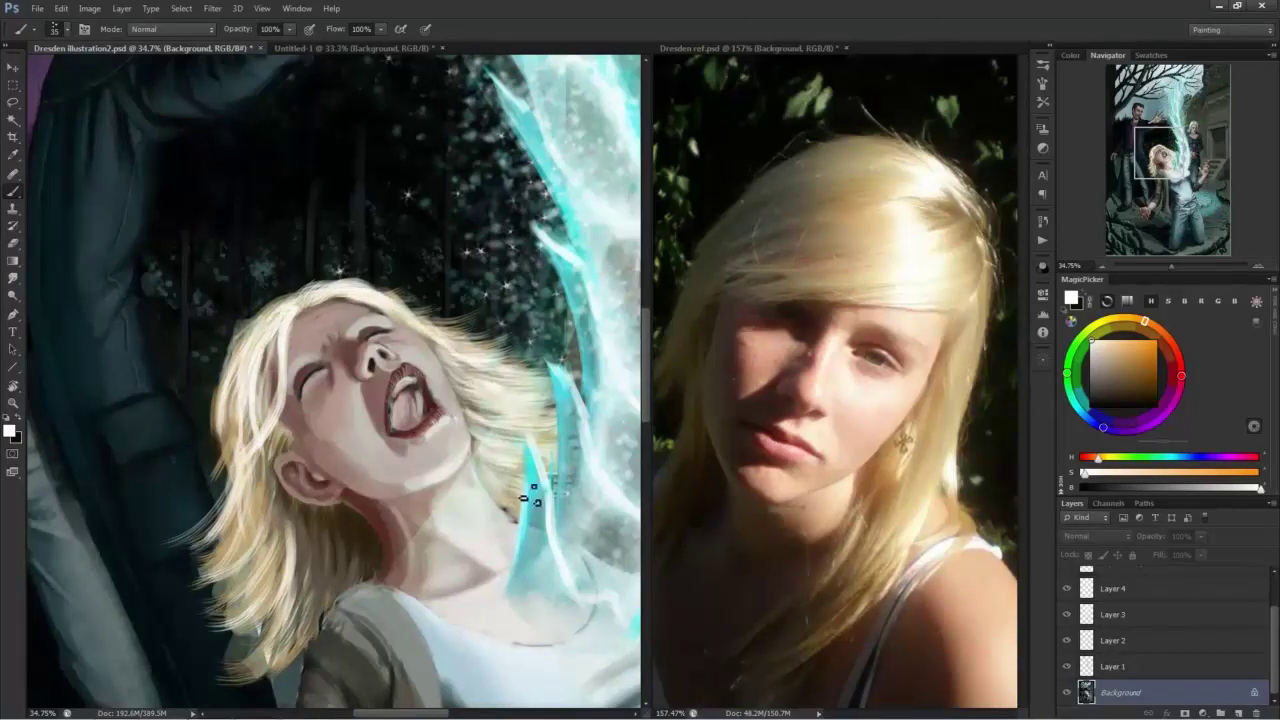
pyautogui.moveTo(486, 480); pyautogui.dragTo(515, 493)
pyautogui.moveTo(284, 524); pyautogui.dragTo(252, 668)
pyautogui.moveTo(252, 505); pyautogui.dragTo(200, 567)
# Dodge the highlights of the woman's side locks, crown and windblown hair at 50% exposure.
pyautogui.press('o')
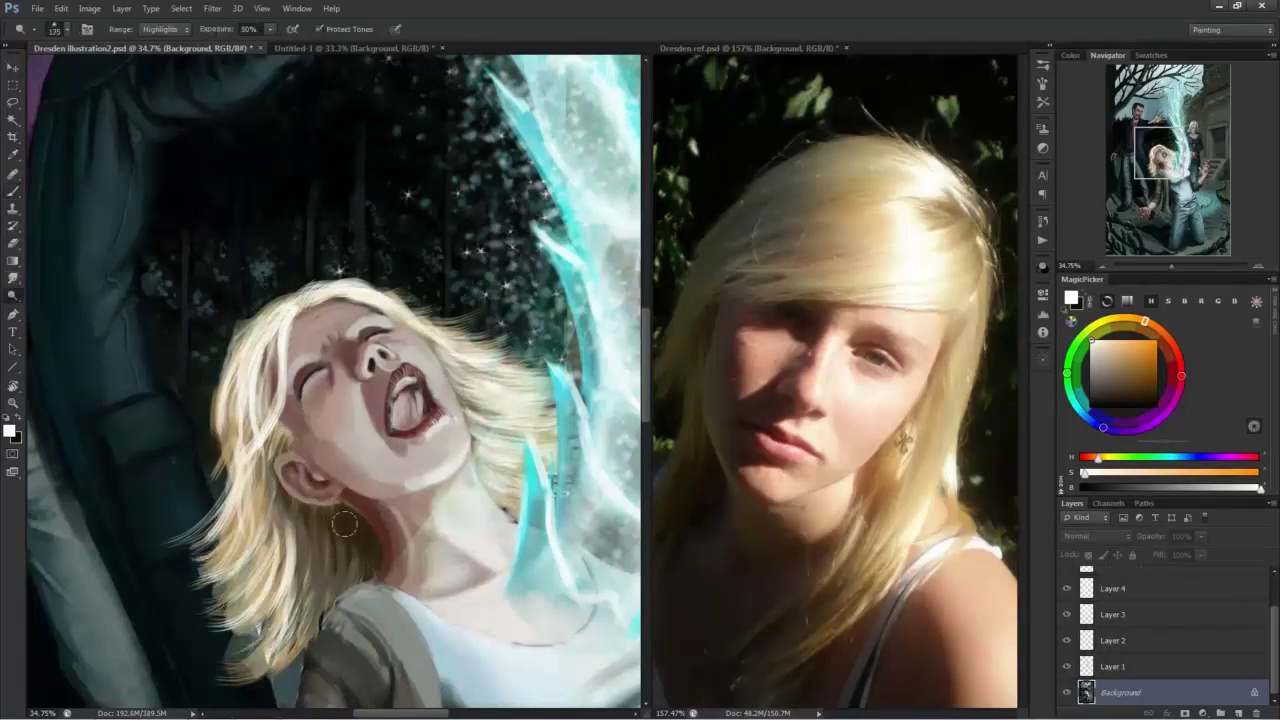
pyautogui.moveTo(349, 563)
pyautogui.mouseDown()
pyautogui.moveTo(285, 600)
pyautogui.moveTo(240, 470)
pyautogui.moveTo(245, 400)
pyautogui.mouseUp()
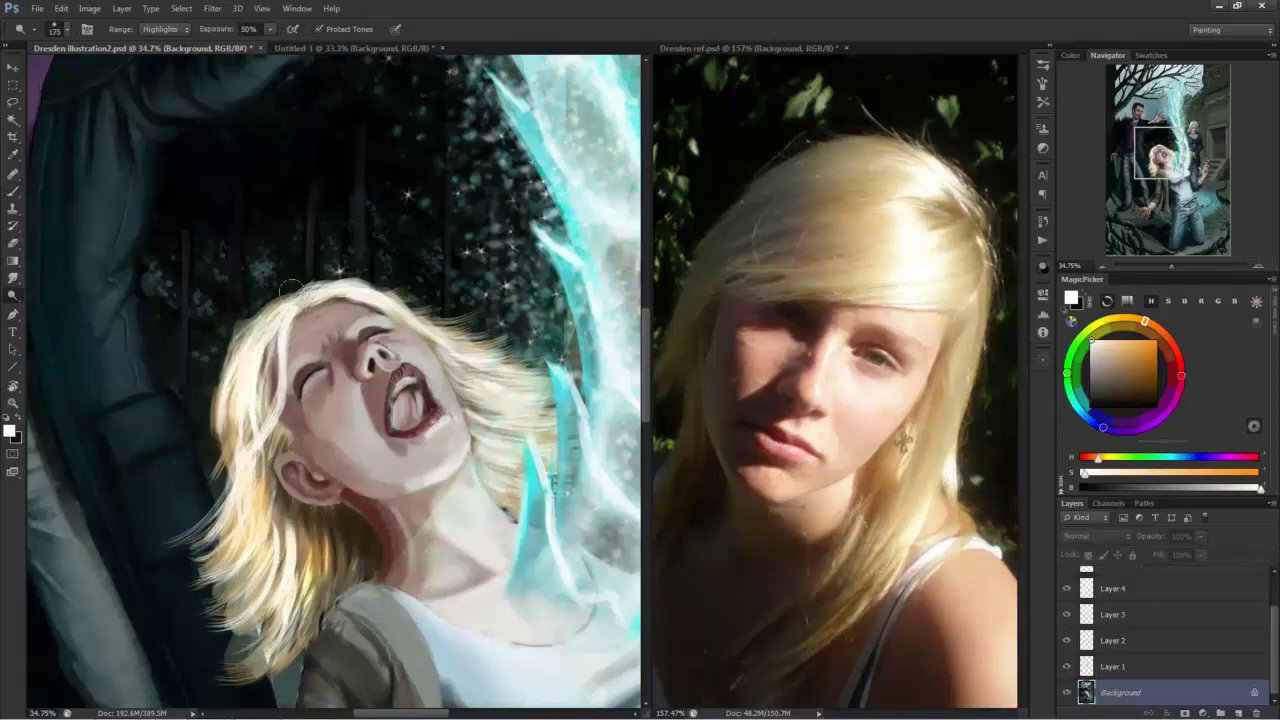
pyautogui.moveTo(470, 392)
pyautogui.mouseDown()
pyautogui.moveTo(448, 345)
pyautogui.moveTo(322, 305)
pyautogui.moveTo(290, 370)
pyautogui.mouseUp()
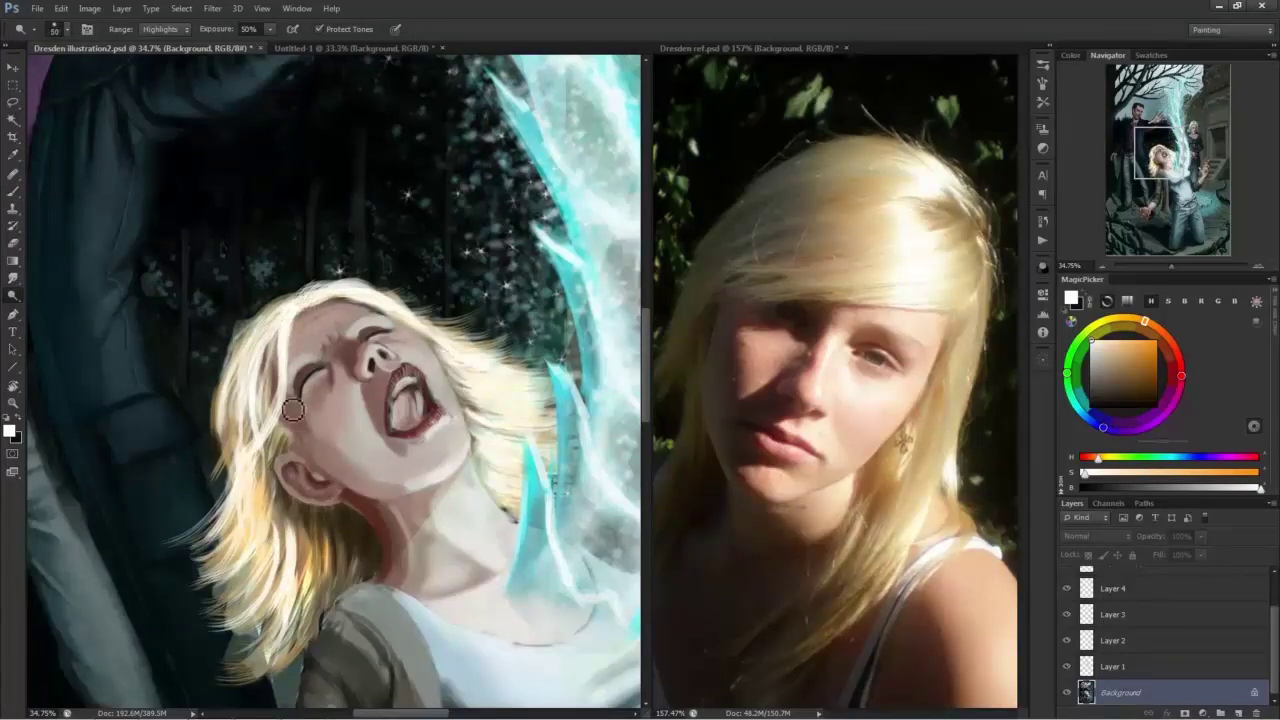
# Sample light tones from the woman's hair and paint soft strands down the lock at her temple with the brush.
pyautogui.press('b')
pyautogui.keyDown('alt'); pyautogui.click(529, 509); pyautogui.keyUp('alt')
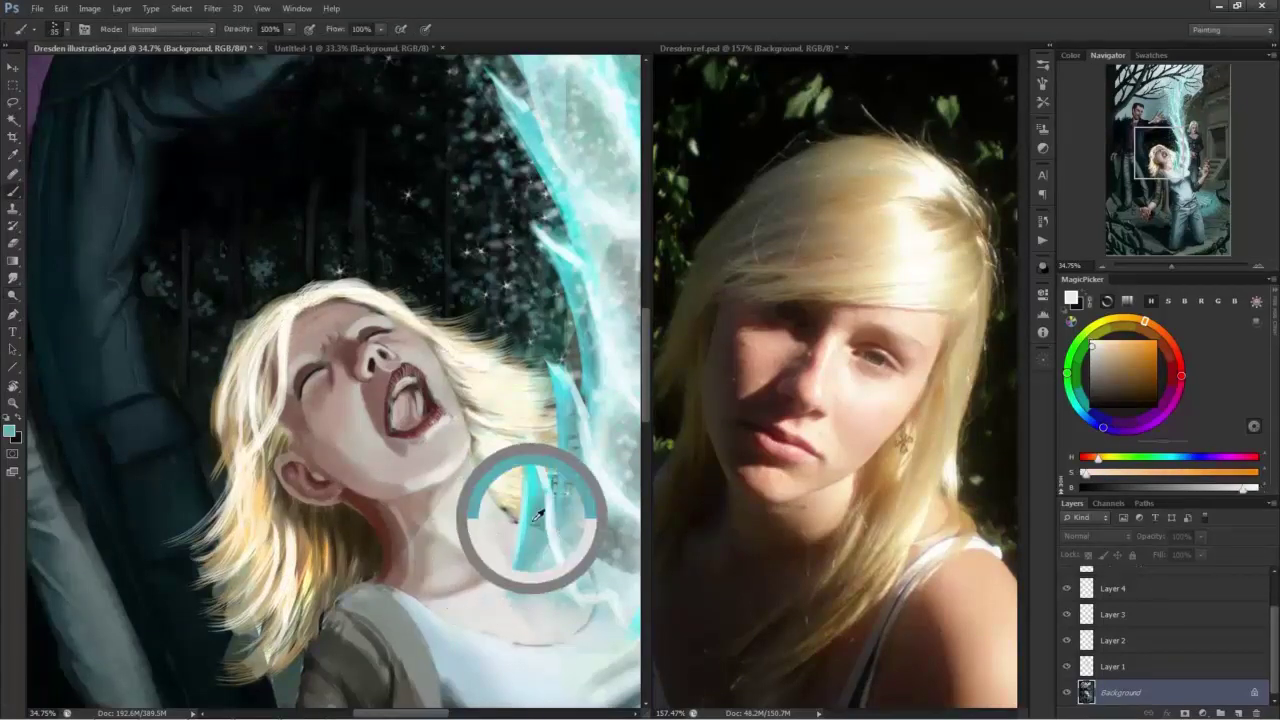
pyautogui.keyDown('alt'); pyautogui.click(285, 314); pyautogui.keyUp('alt')
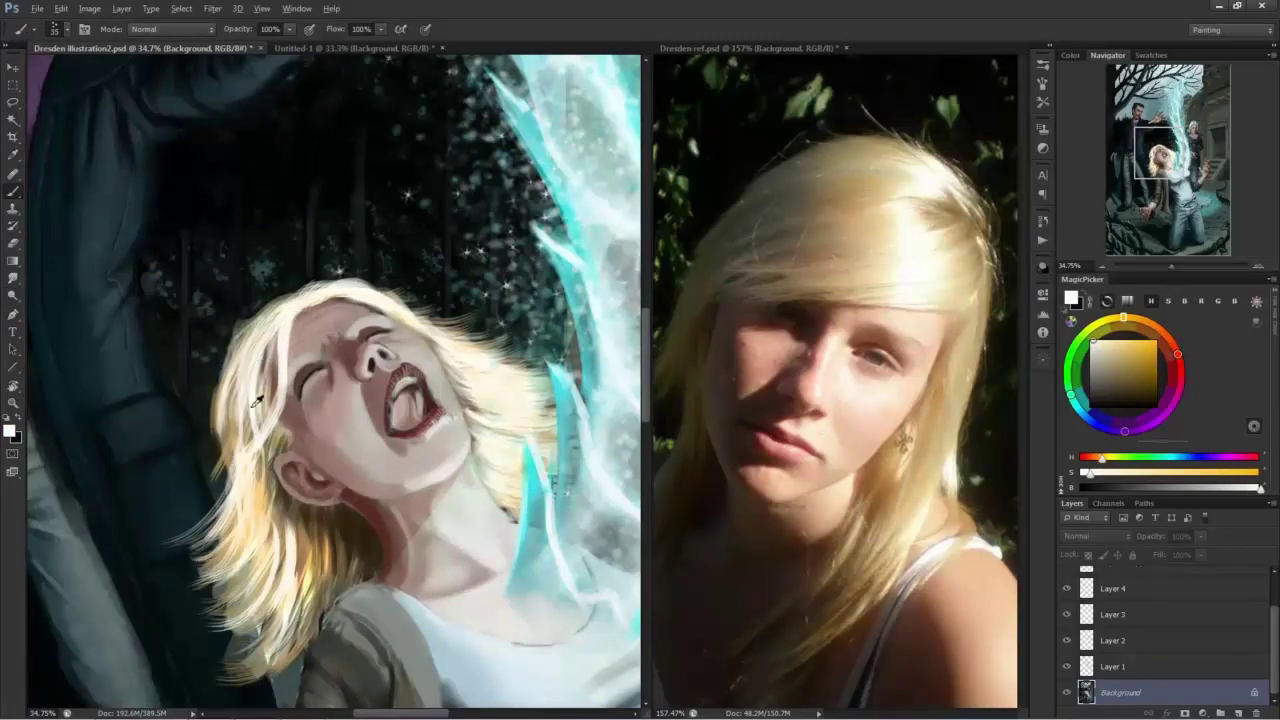
pyautogui.keyDown('alt'); pyautogui.click(253, 407); pyautogui.keyUp('alt')
pyautogui.moveTo(284, 340); pyautogui.dragTo(269, 420)
# Choose the 132 px scattered-dot brush preset, sample yellow from the hair and paint fine yellow strands over the windblown and side hair.
pyautogui.click(1040, 128)
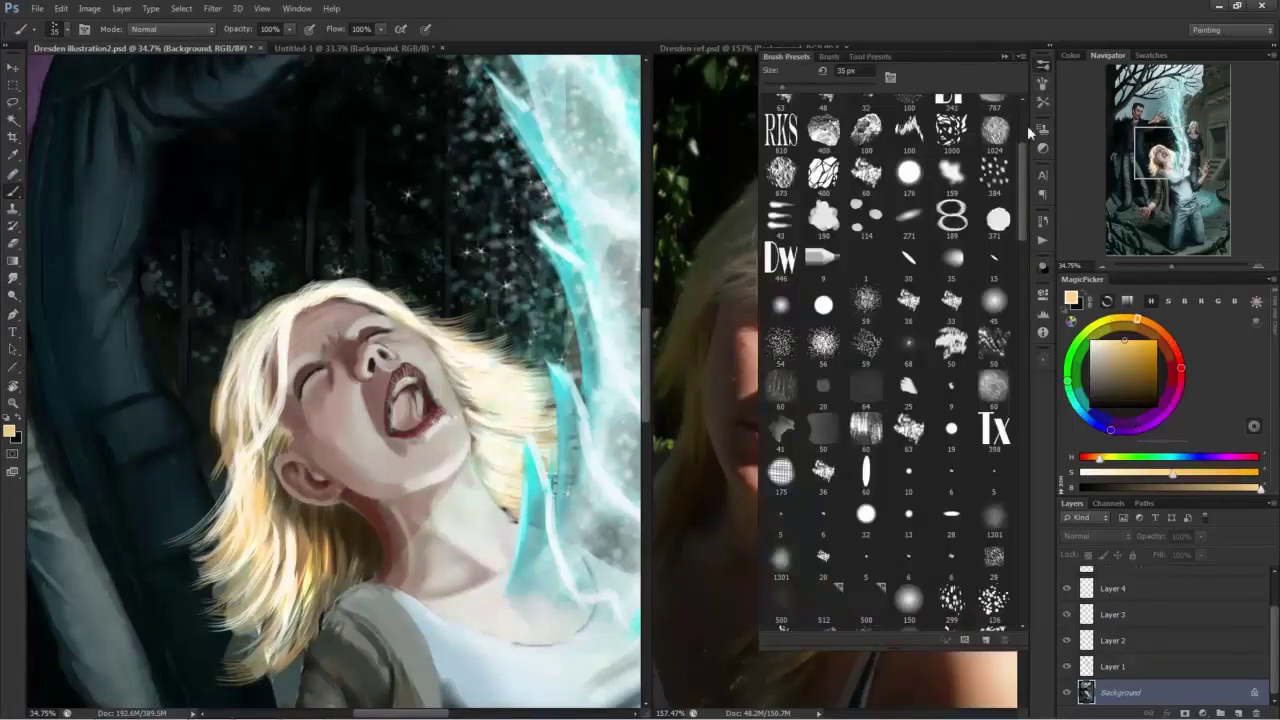
pyautogui.scroll(-10, 1022, 190)
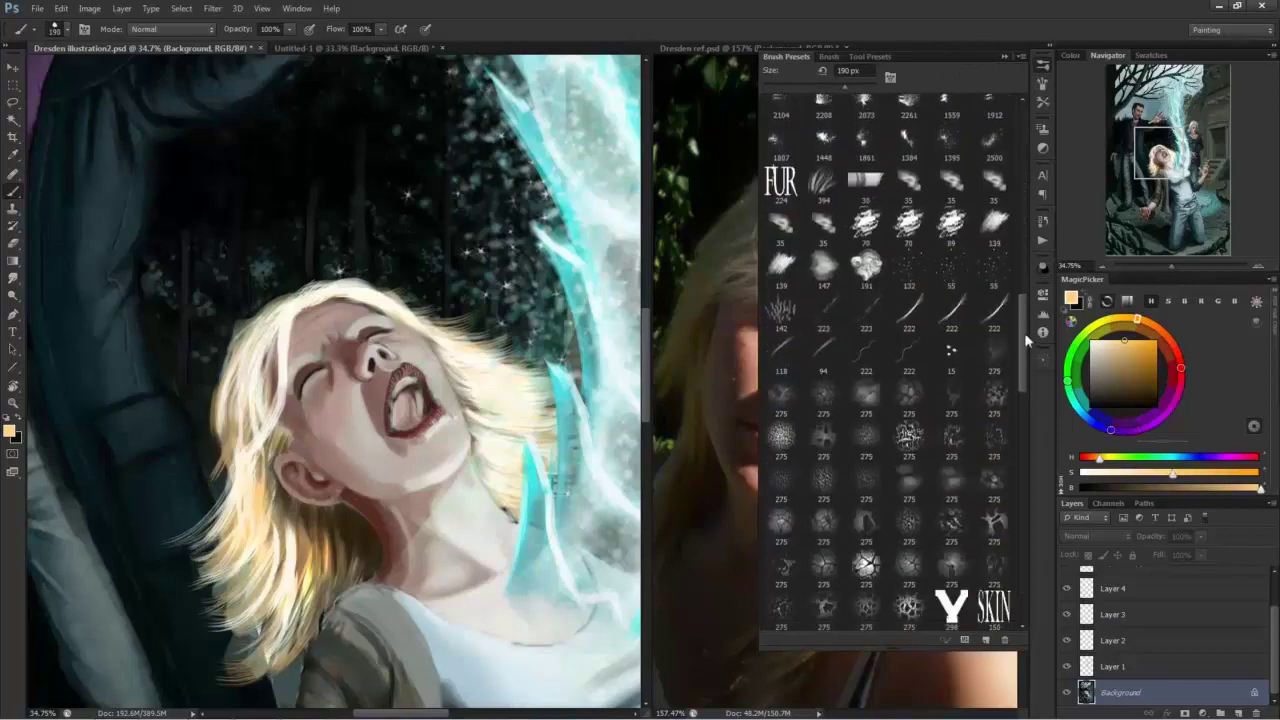
pyautogui.click(912, 340)
pyautogui.keyDown('alt'); pyautogui.click(307, 576); pyautogui.keyUp('alt')
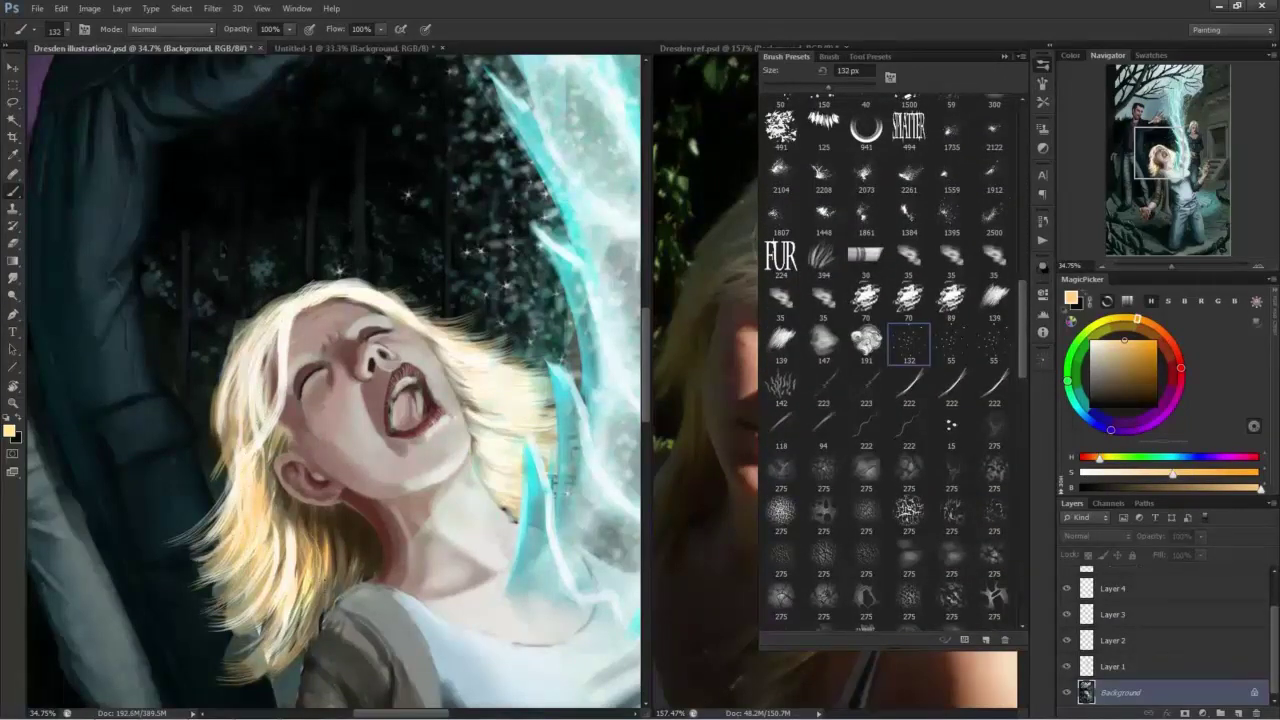
pyautogui.keyDown('alt'); pyautogui.click(340, 522); pyautogui.keyUp('alt')
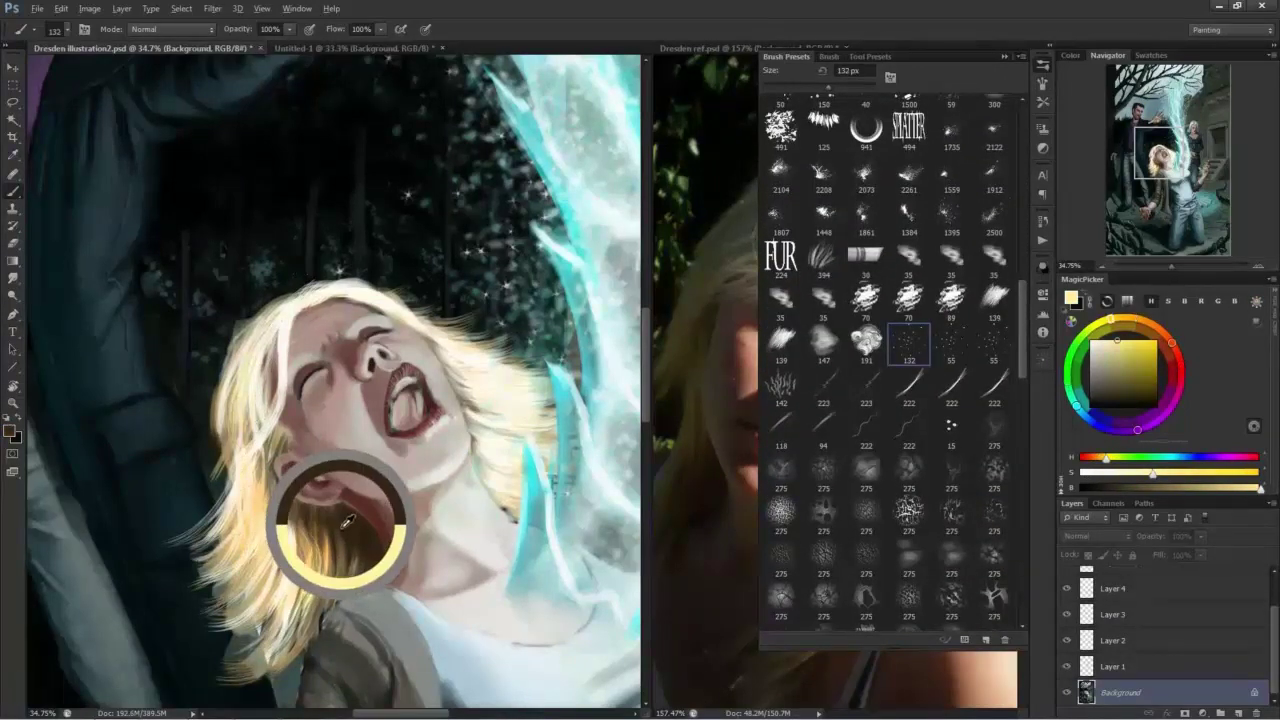
pyautogui.keyDown('alt'); pyautogui.click(292, 557); pyautogui.keyUp('alt')
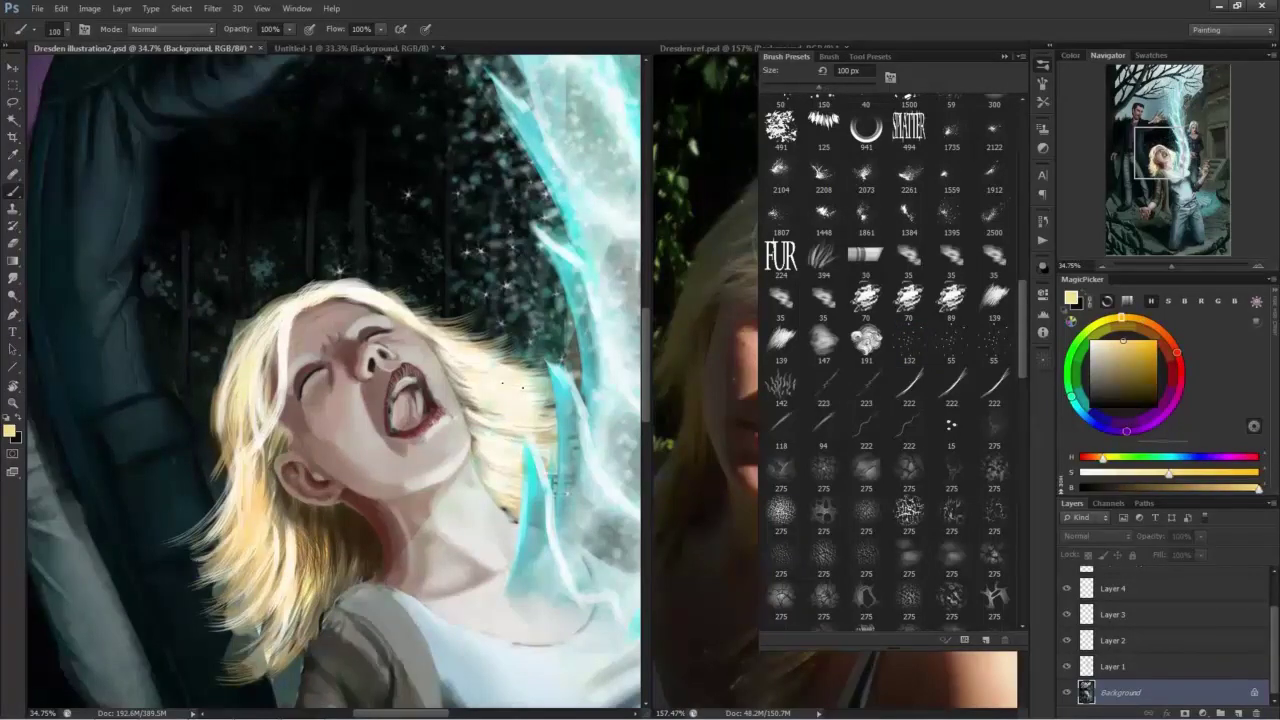
pyautogui.moveTo(461, 400); pyautogui.dragTo(562, 420)
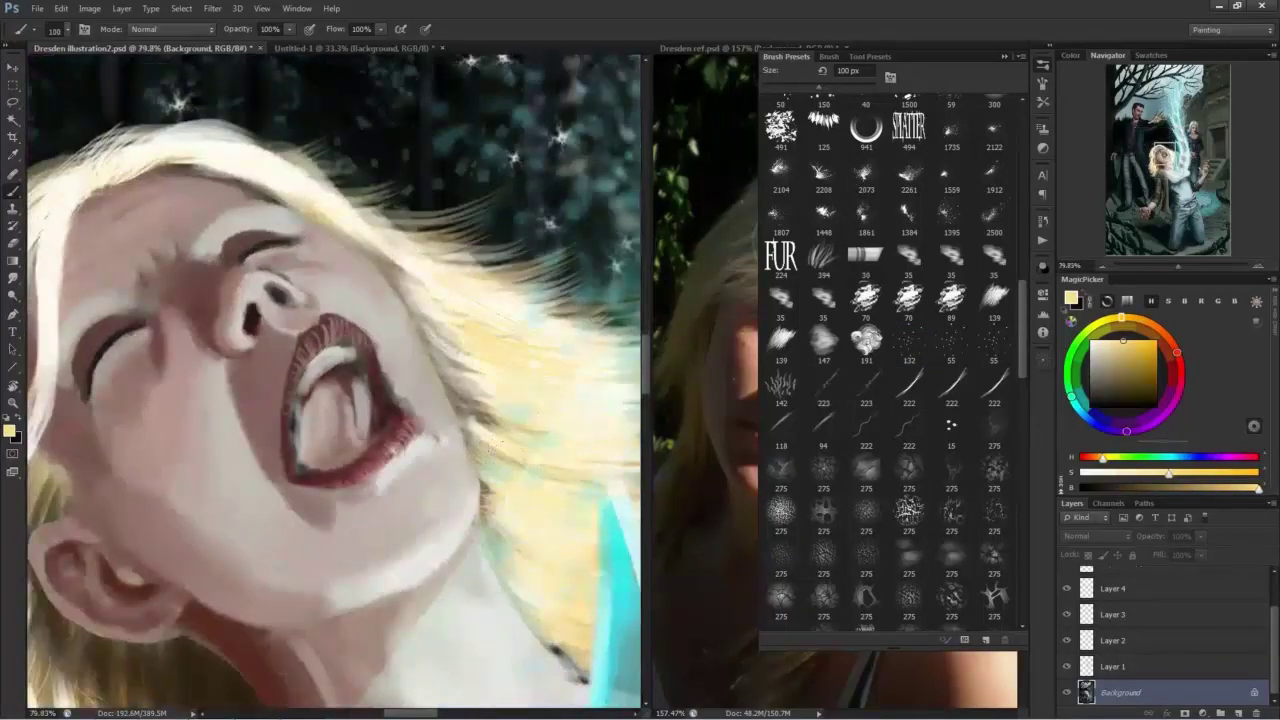
pyautogui.moveTo(444, 404); pyautogui.dragTo(431, 481)
pyautogui.moveTo(332, 277); pyautogui.dragTo(590, 186)
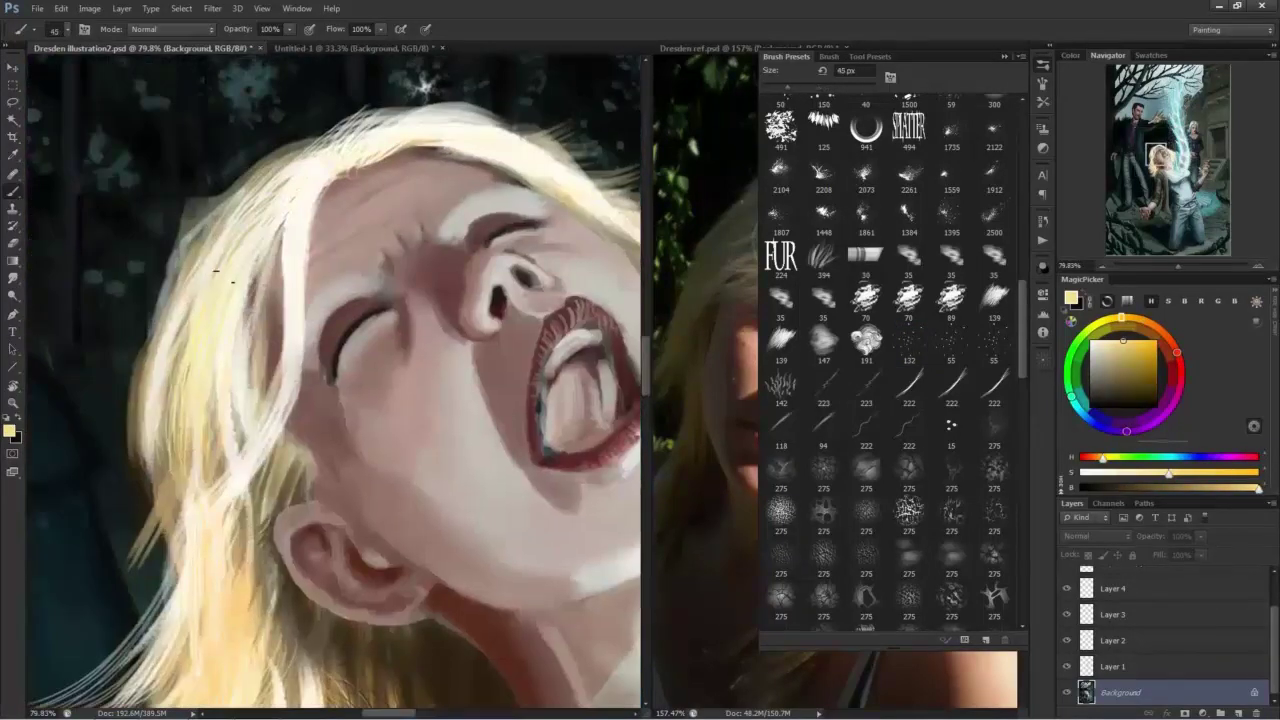
pyautogui.press('[')
# Choose the 30 px flat brush preset, sample yellow and paint strands down the woman's temple lock and outer side hair.
pyautogui.keyDown('alt'); pyautogui.click(286, 478); pyautogui.keyUp('alt')
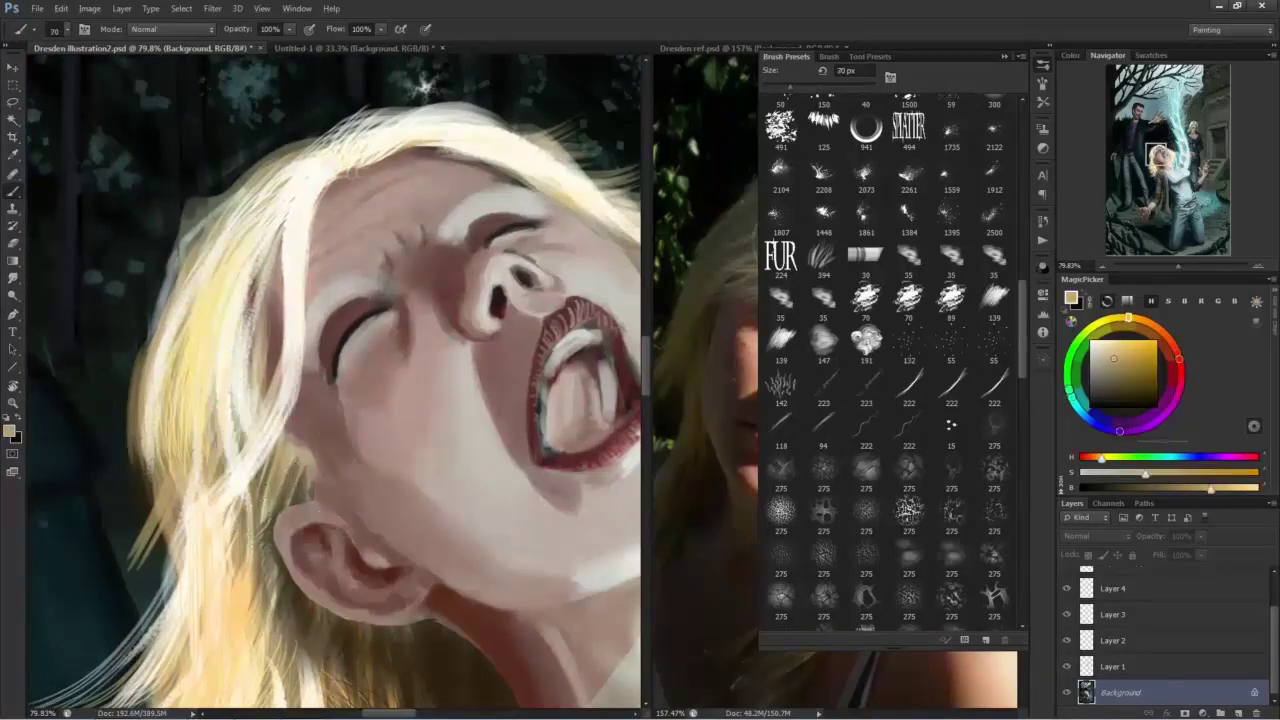
pyautogui.moveTo(1025, 311); pyautogui.dragTo(1025, 283)
pyautogui.click(866, 400)
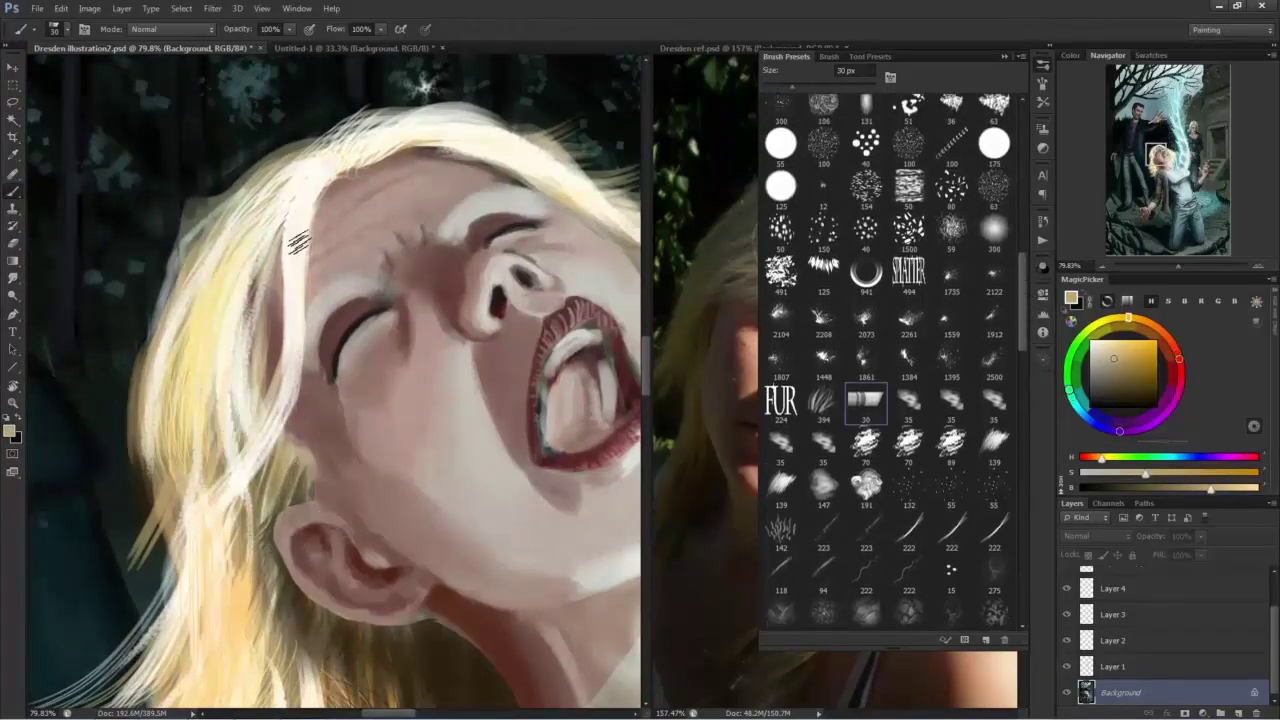
pyautogui.moveTo(300, 197); pyautogui.dragTo(296, 323)
pyautogui.hotkey('ctrl', 'z')
pyautogui.keyDown('alt'); pyautogui.click(227, 334); pyautogui.keyUp('alt')
pyautogui.moveTo(307, 180); pyautogui.dragTo(218, 512)
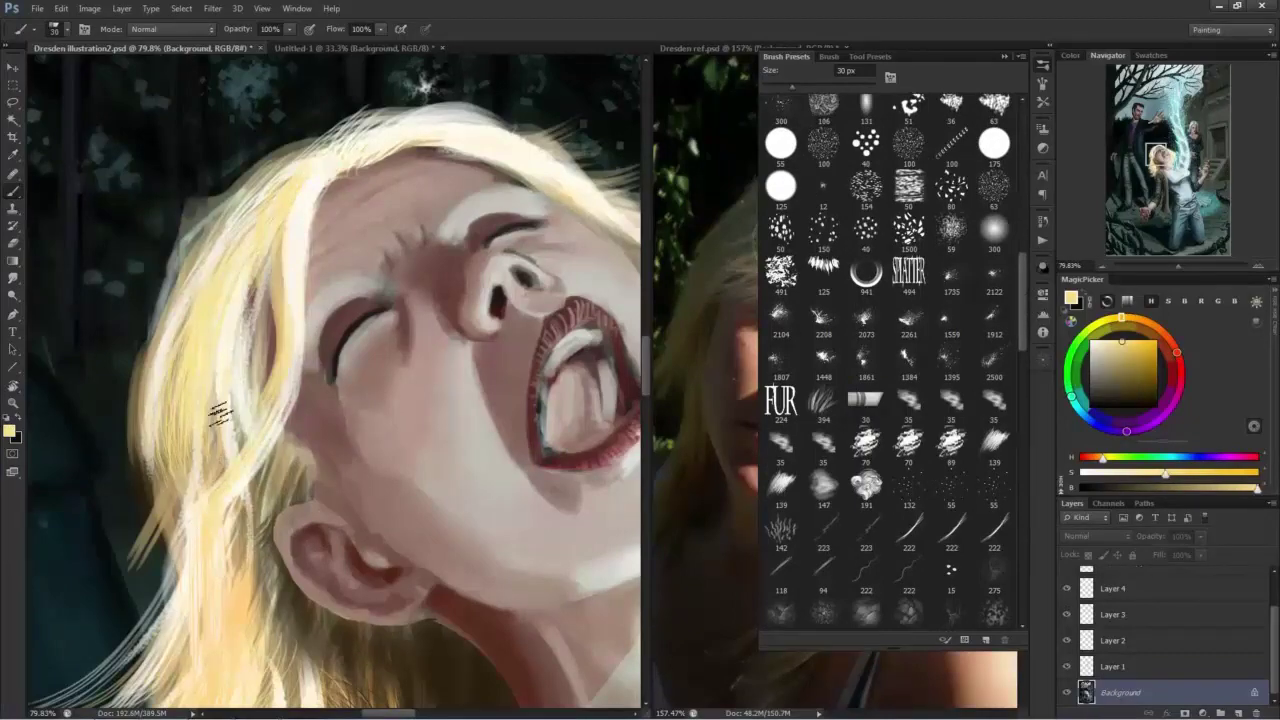
pyautogui.moveTo(243, 205); pyautogui.dragTo(164, 470)
# Sample dark brown from beneath the hair, enlarge the brush to 35 px and paint darker strands between the woman's side locks.
pyautogui.keyDown('alt'); pyautogui.click(355, 643); pyautogui.keyUp('alt')
pyautogui.scroll(-8, 328, 525)
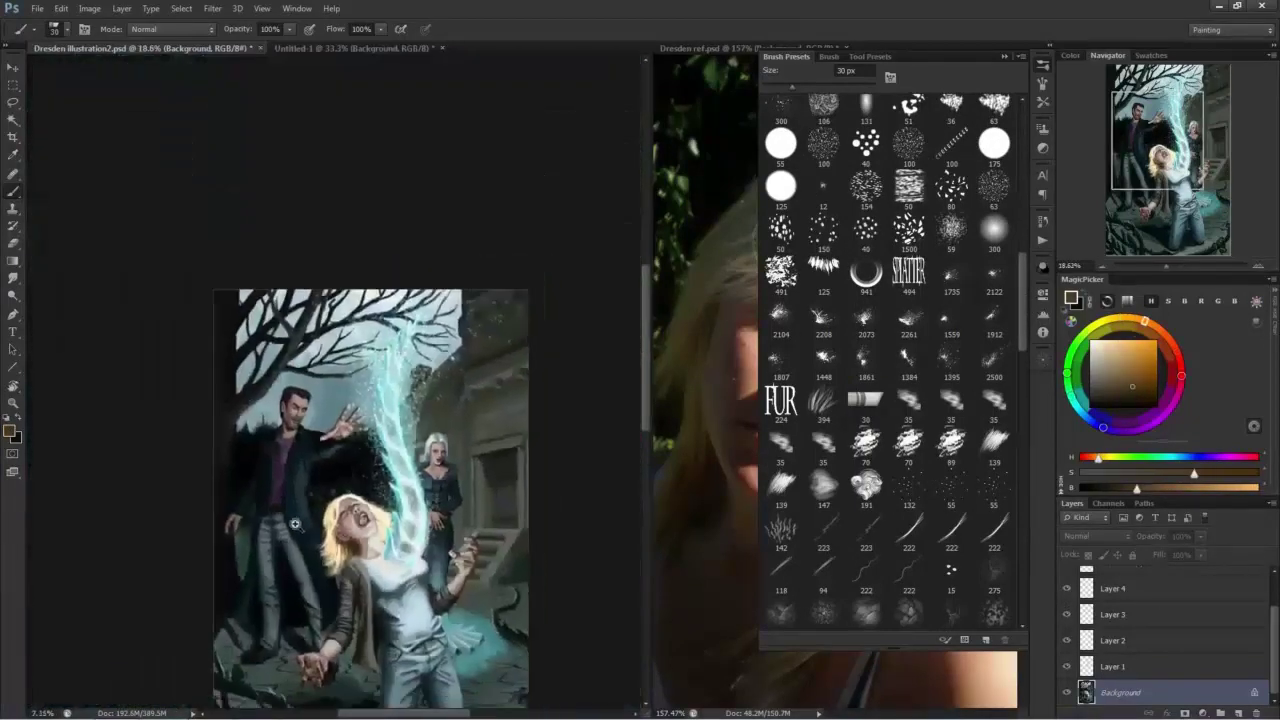
pyautogui.scroll(5, 333, 528)
pyautogui.keyDown('alt'); pyautogui.click(335, 564); pyautogui.keyUp('alt')
pyautogui.press(']')
pyautogui.press(']')
pyautogui.press(']')
pyautogui.press(']')
pyautogui.press(']')
pyautogui.scroll(3, 262, 448)
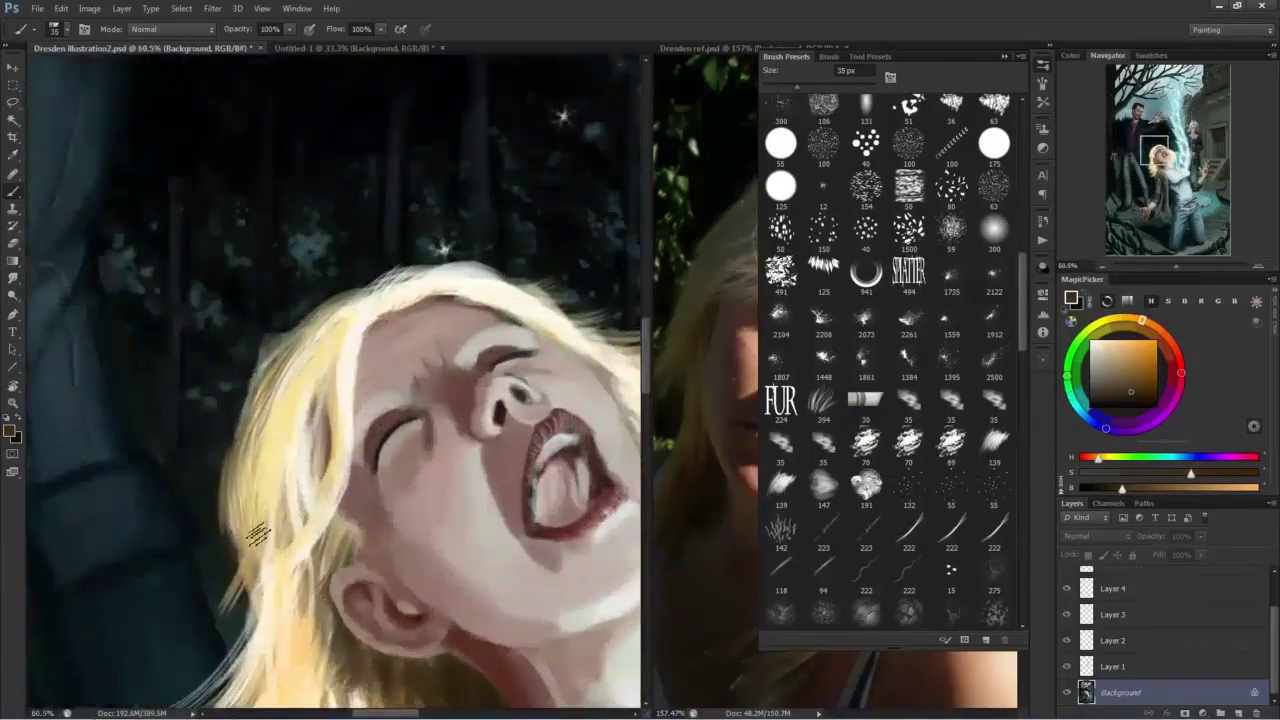
pyautogui.moveTo(316, 346); pyautogui.dragTo(274, 504)
# Paint near-white and peach strands over the inner temple lock with sampled hair colours, and close the brush presets.
pyautogui.keyDown('alt'); pyautogui.click(343, 346); pyautogui.keyUp('alt')
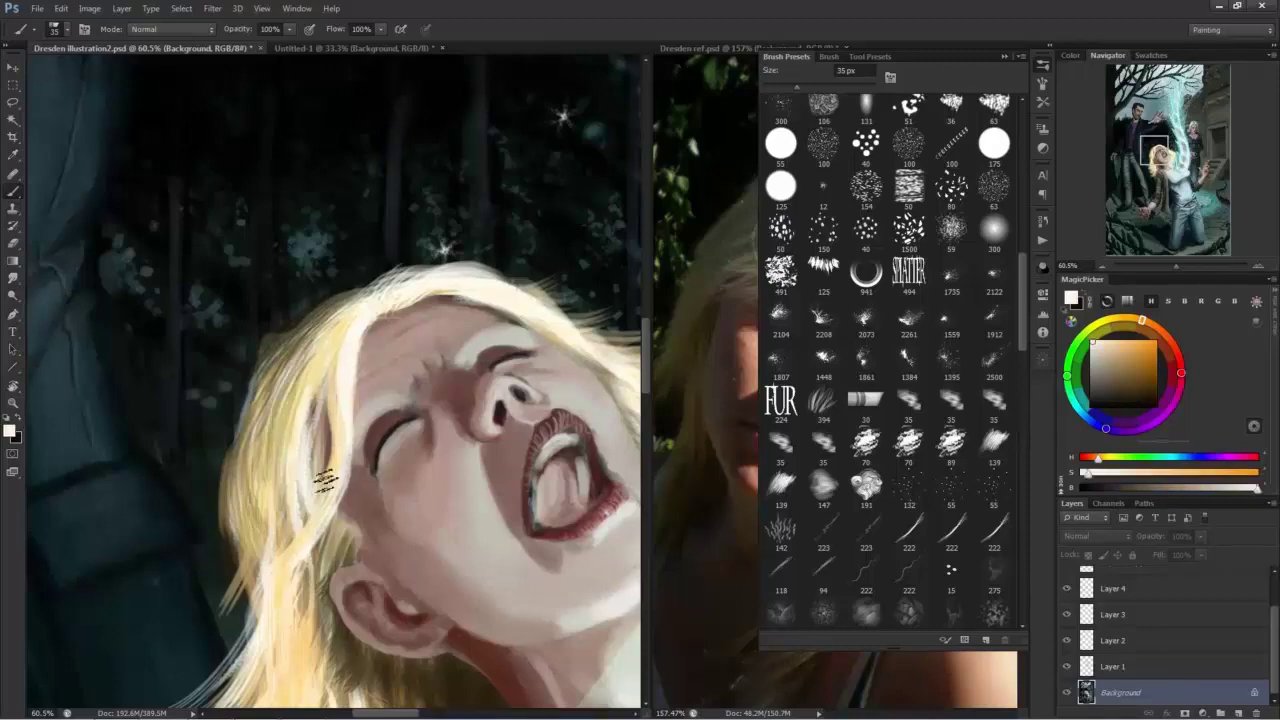
pyautogui.moveTo(327, 452); pyautogui.dragTo(323, 500)
pyautogui.keyDown('alt'); pyautogui.click(288, 612); pyautogui.keyUp('alt')
pyautogui.moveTo(334, 353); pyautogui.dragTo(326, 446)
pyautogui.click(1042, 65)
# Choose a fine brush preset at 3 px and paint thin white strands where the windblown hair meets the woman's cheek.
pyautogui.scroll(-3, 337, 384)
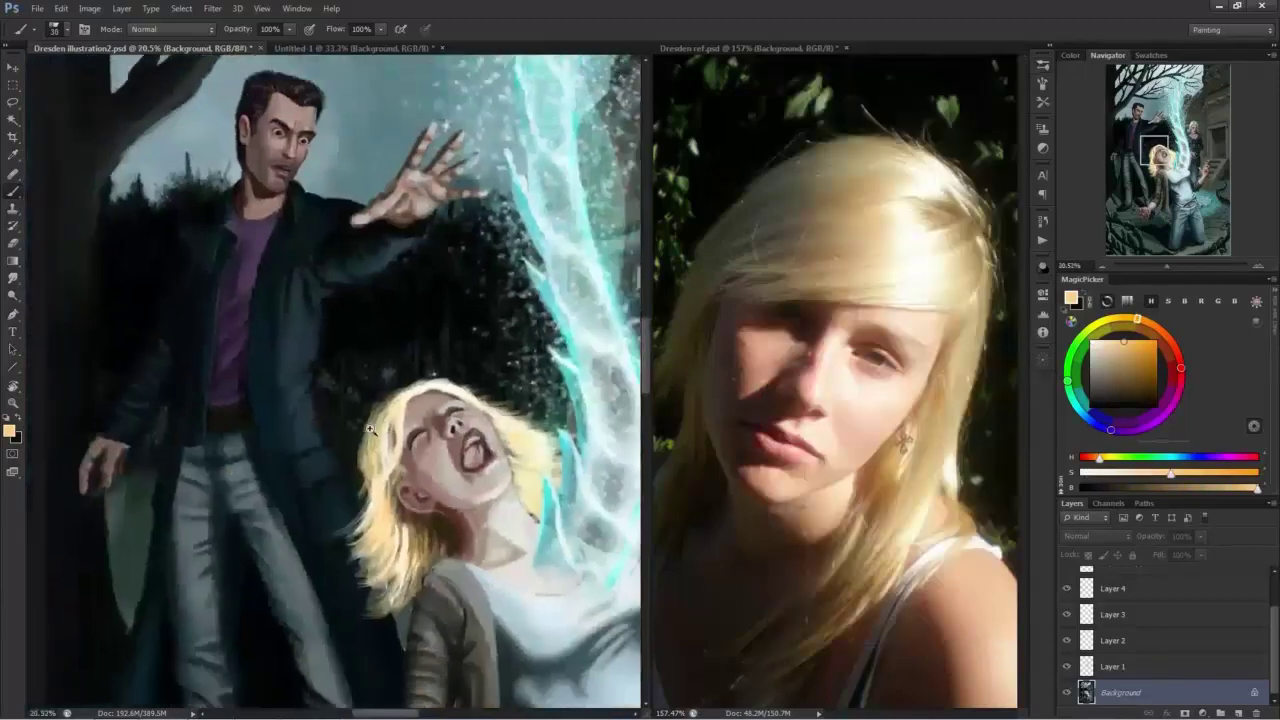
pyautogui.scroll(2, 320, 490)
pyautogui.moveTo(620, 500); pyautogui.dragTo(320, 496)
pyautogui.rightClick(394, 484)
pyautogui.rightClick(409, 422)
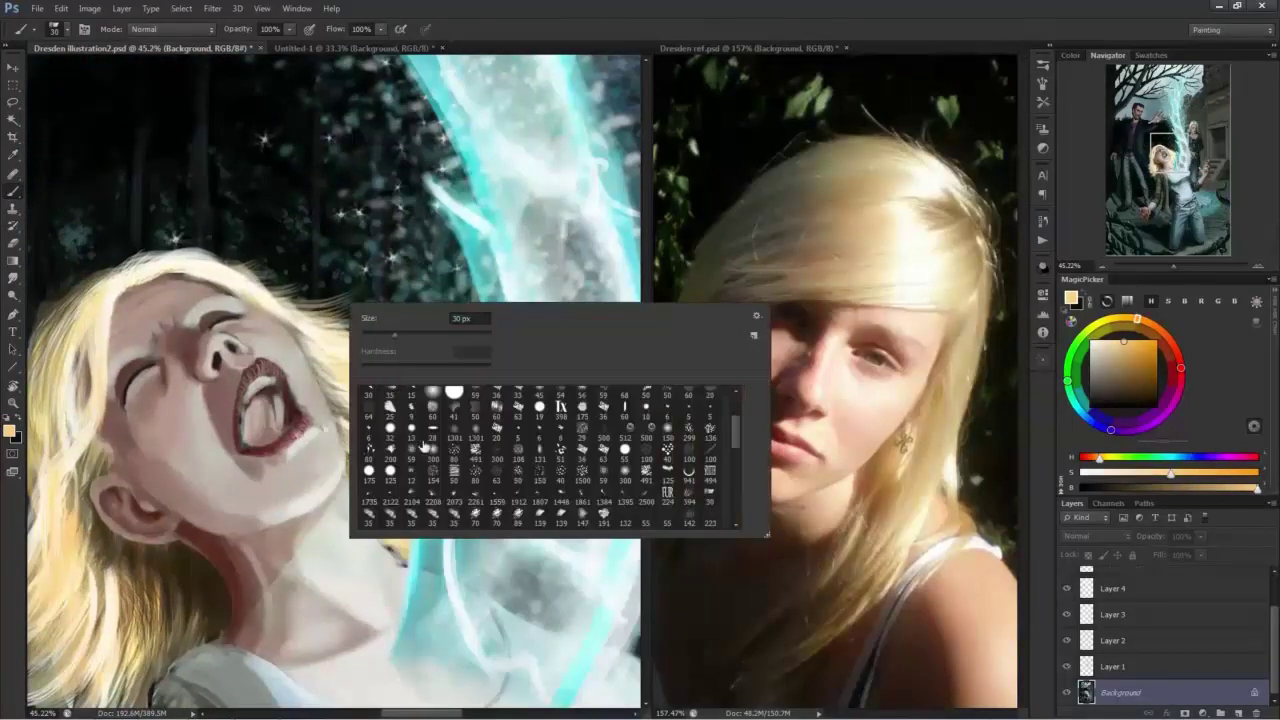
pyautogui.moveTo(737, 440); pyautogui.dragTo(740, 480)
pyautogui.click(391, 487)
pyautogui.moveTo(482, 318); pyautogui.dragTo(314, 341)
pyautogui.write('3')
pyautogui.press('Return')
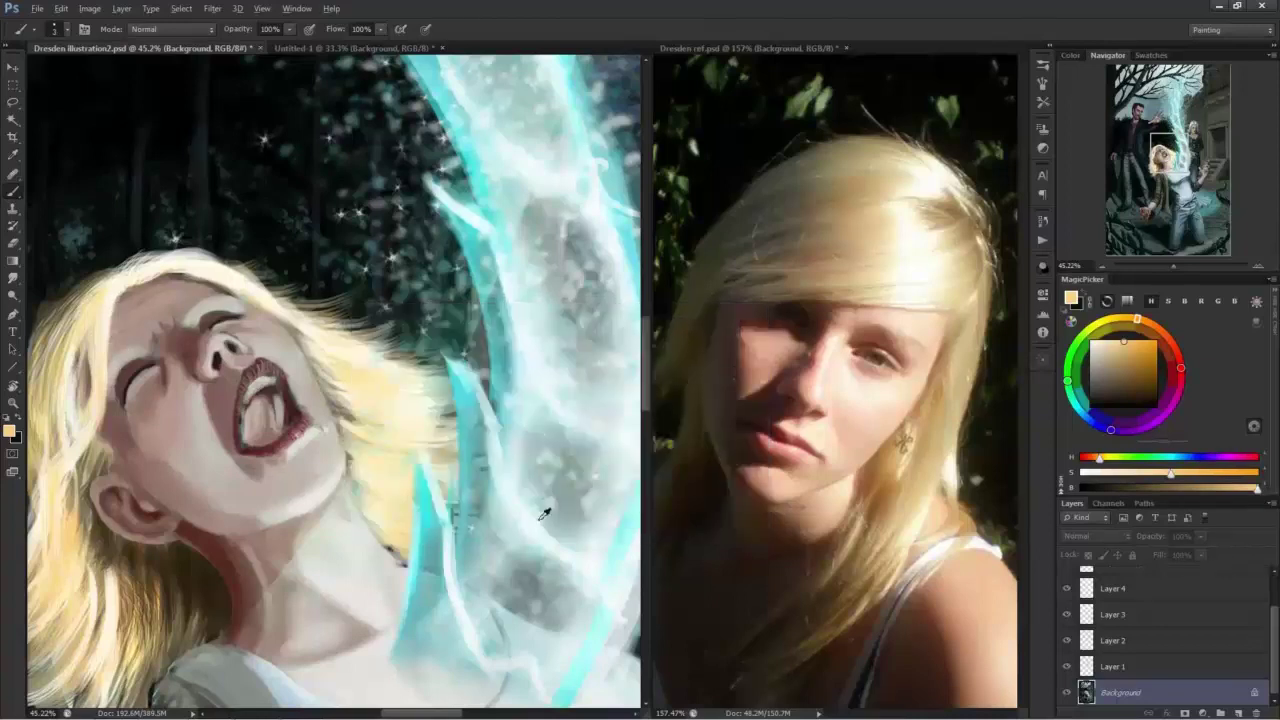
pyautogui.click(1092, 343)
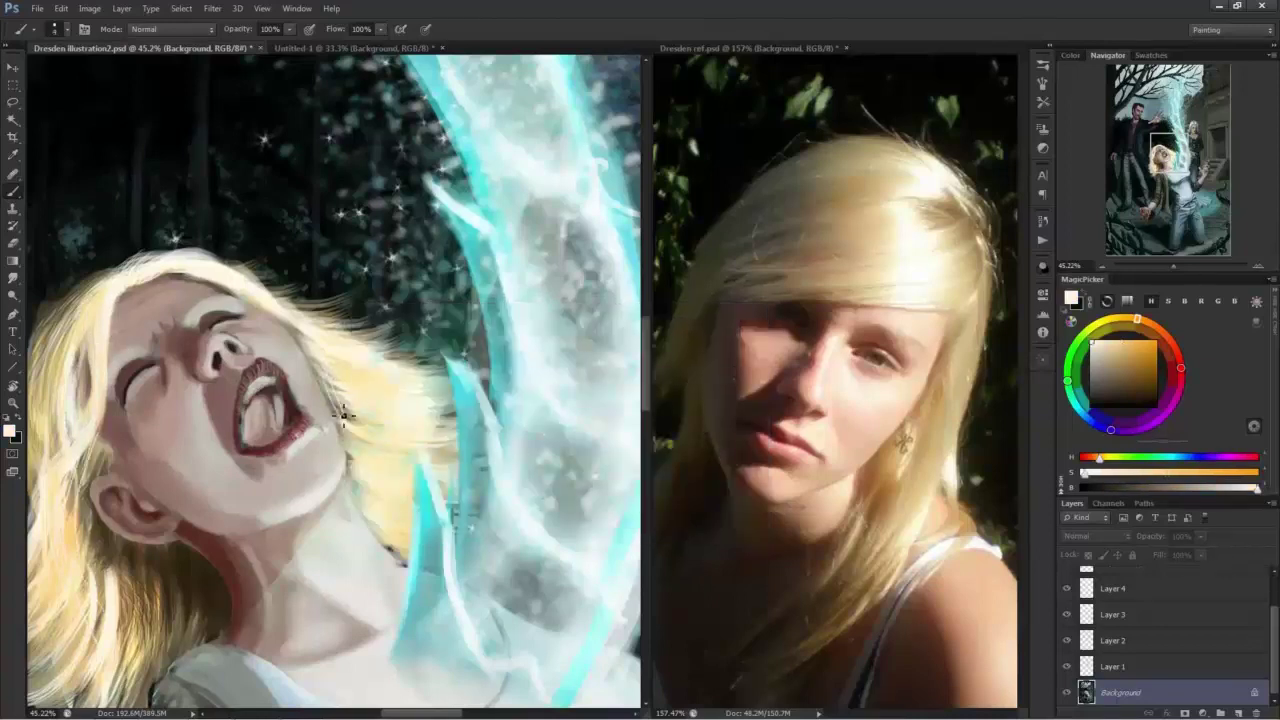
pyautogui.moveTo(169, 284); pyautogui.dragTo(219, 303)
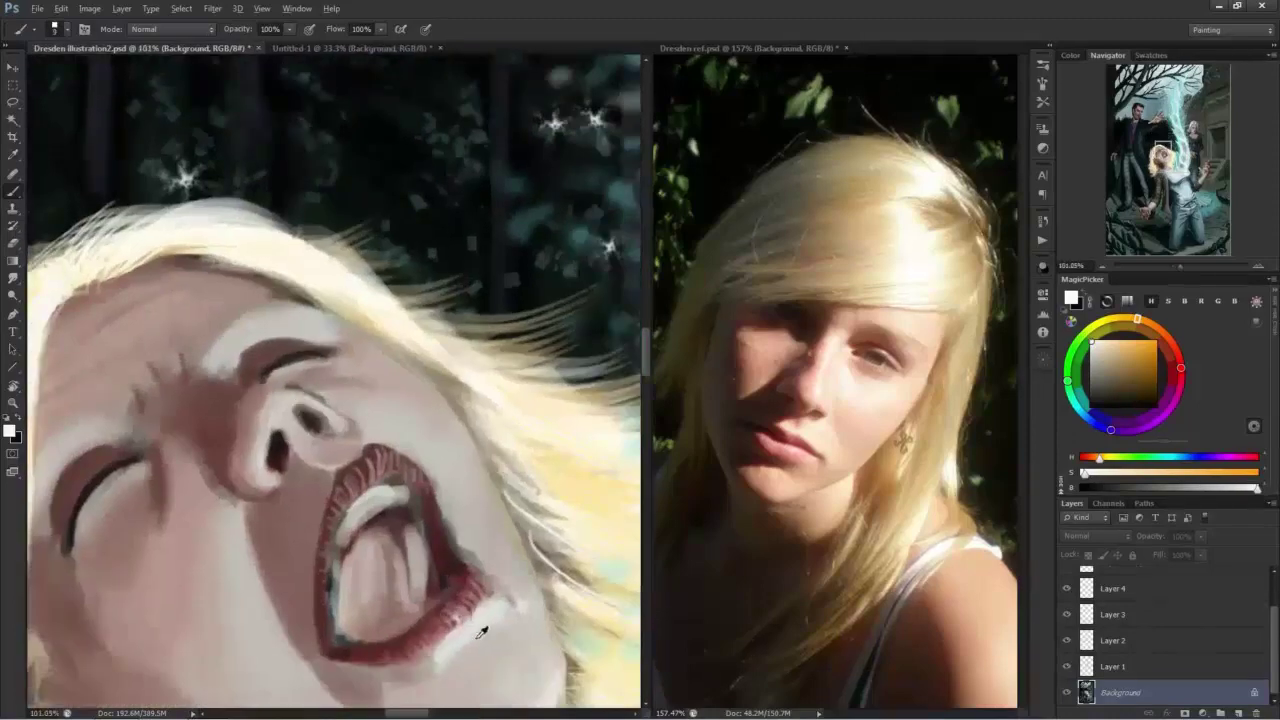
# Sample the pale skin tone below the woman's lower lip and refine the highlight at the mouth corner with a larger brush.
pyautogui.keyDown('alt'); pyautogui.click(477, 637); pyautogui.keyUp('alt')
pyautogui.press(']')
pyautogui.press(']')
pyautogui.press(']')
pyautogui.press(']')
pyautogui.press(']')
# Dodge the highlights of the woman's nose, teeth, brow ridges, cheeks and jaw at 50% exposure.
pyautogui.click(13, 277)
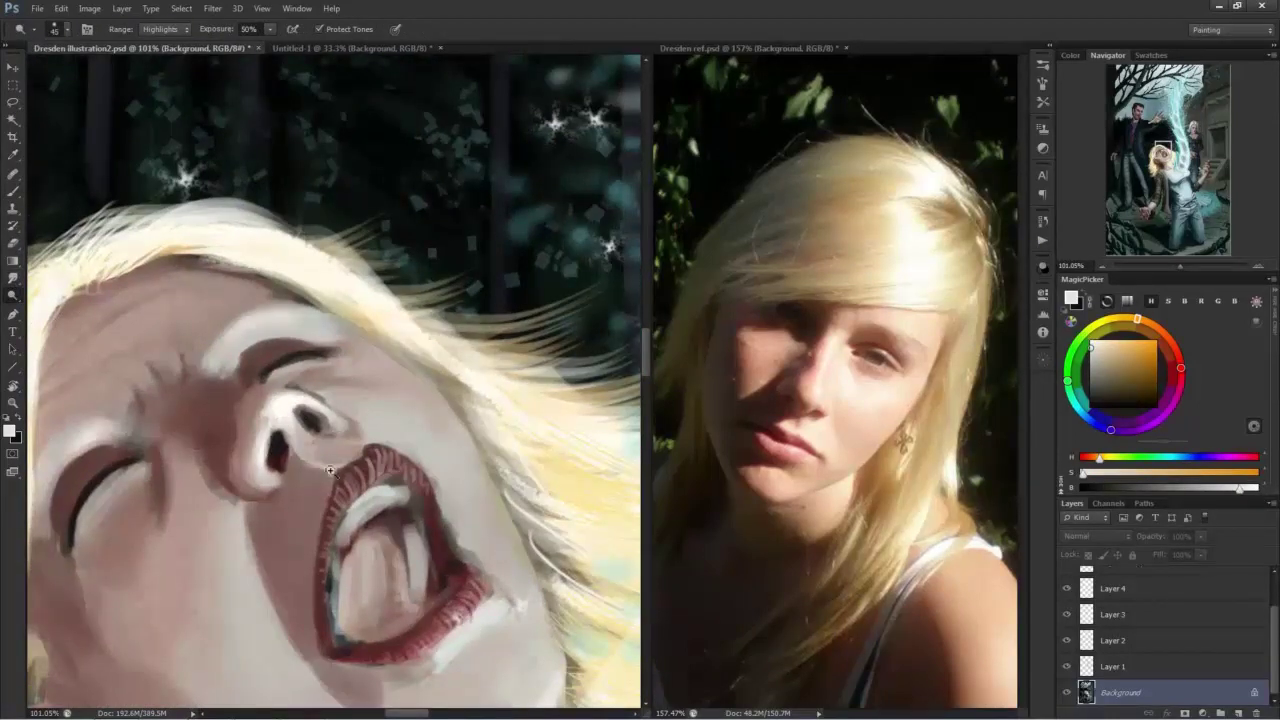
pyautogui.scroll(-5, 370, 490)
pyautogui.scroll(3, 380, 511)
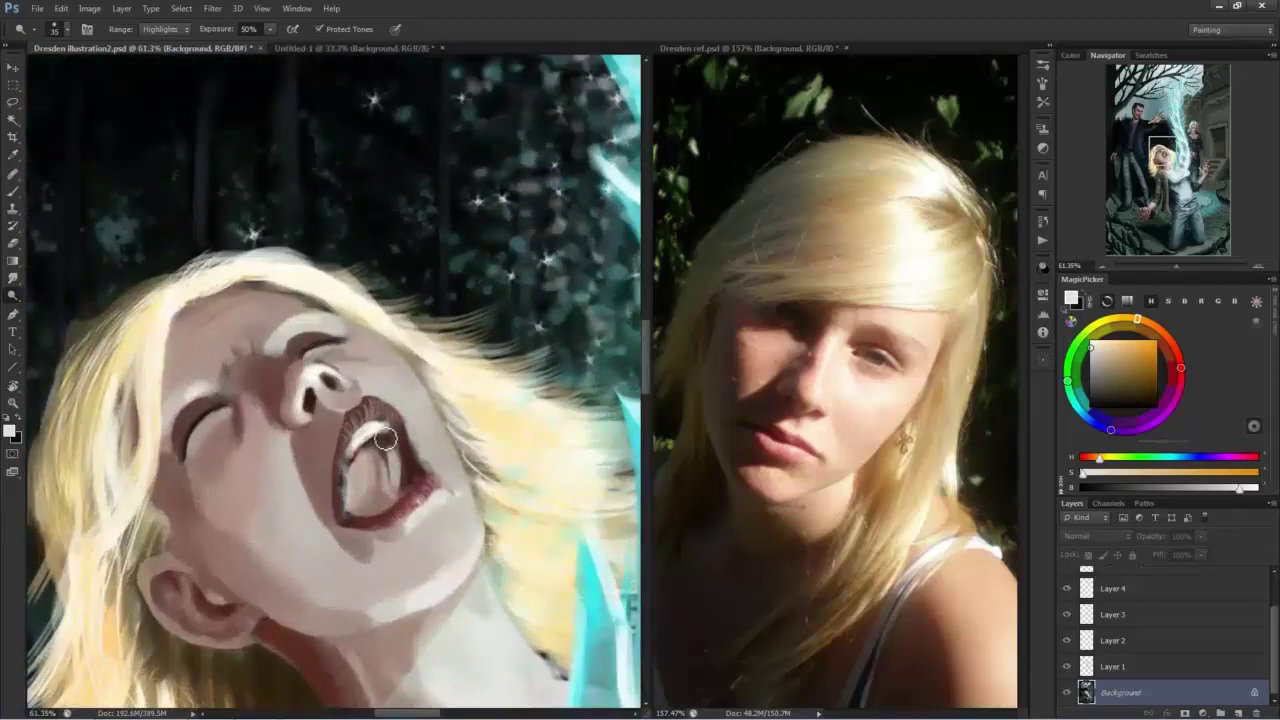
pyautogui.moveTo(386, 438); pyautogui.dragTo(349, 470)
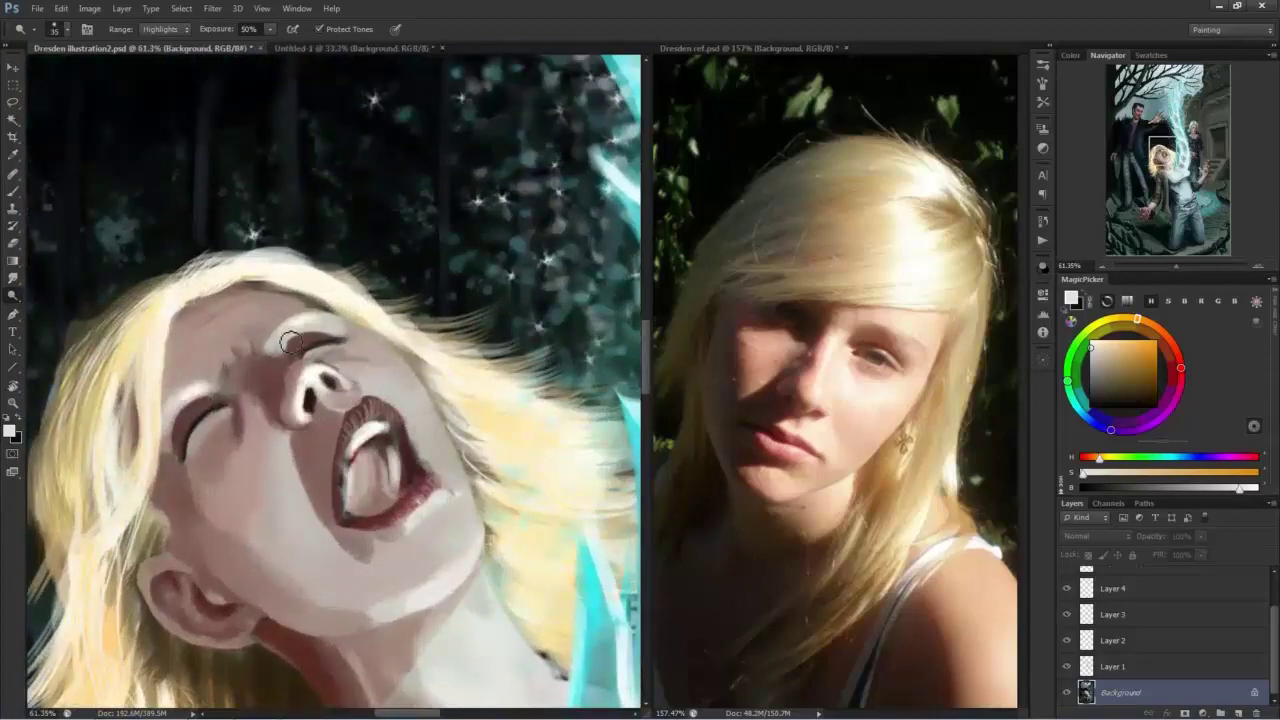
pyautogui.moveTo(277, 435); pyautogui.dragTo(289, 526)
pyautogui.moveTo(376, 384)
pyautogui.mouseDown()
pyautogui.moveTo(428, 420)
pyautogui.moveTo(370, 376)
pyautogui.mouseUp()
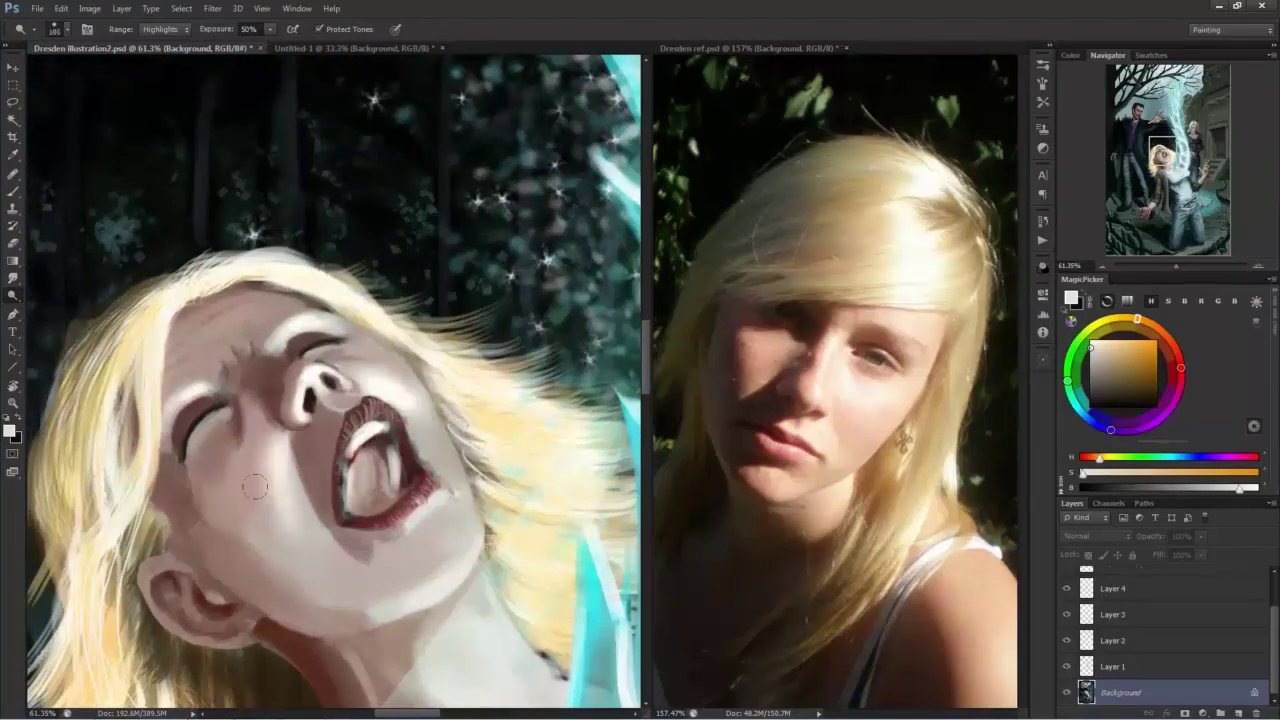
pyautogui.moveTo(257, 484); pyautogui.dragTo(278, 564)
pyautogui.moveTo(374, 612); pyautogui.dragTo(468, 548)
pyautogui.keyDown('ctrl'); pyautogui.click(300, 532); pyautogui.keyUp('ctrl')
pyautogui.moveTo(286, 528); pyautogui.dragTo(434, 563)
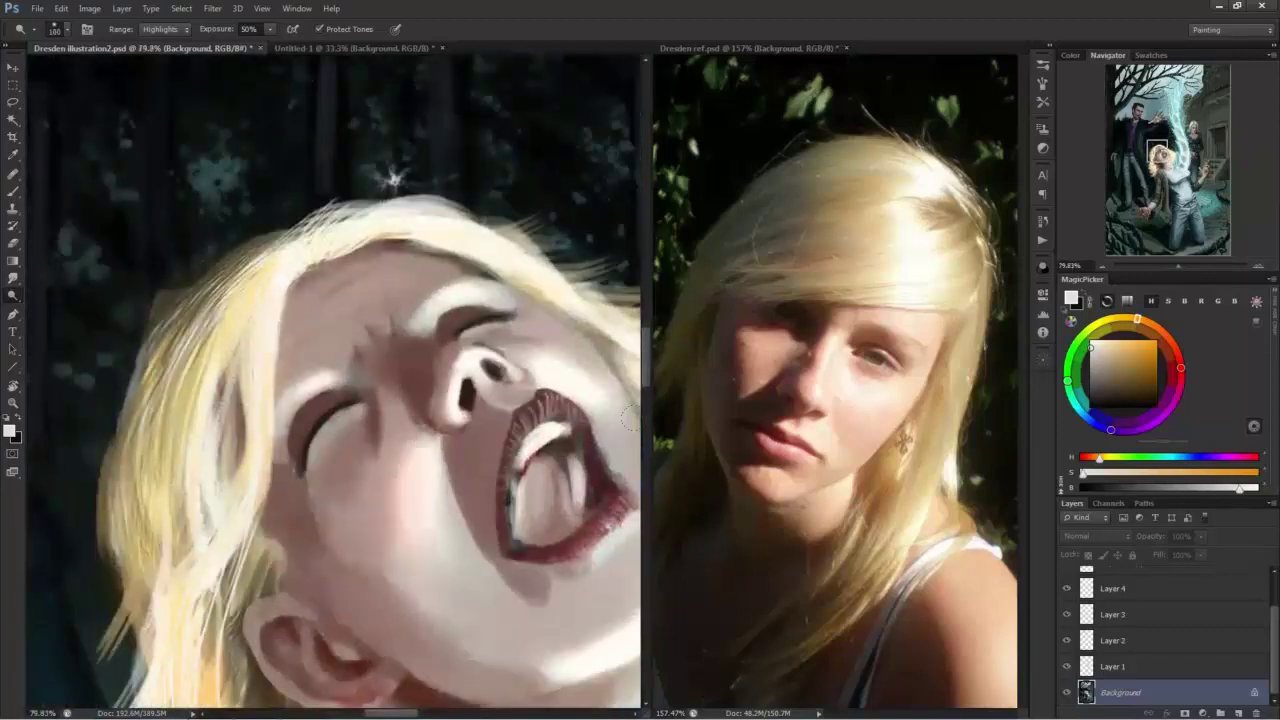
# Sample dark and blonde tones and paint fine hairs along the woman's eyebrow nearest her ear.
pyautogui.press('b')
pyautogui.keyDown('alt'); pyautogui.click(334, 433); pyautogui.keyUp('alt')
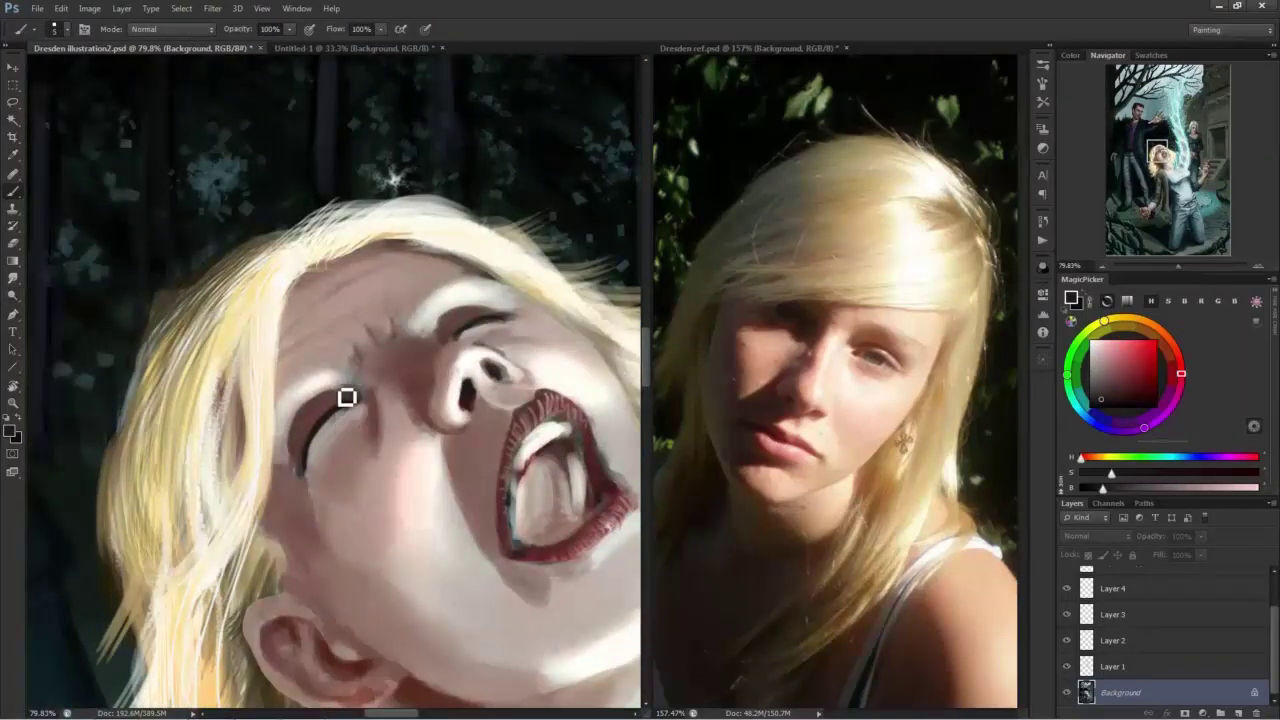
pyautogui.keyDown('alt'); pyautogui.click(183, 386); pyautogui.keyUp('alt')
pyautogui.moveTo(337, 381); pyautogui.dragTo(300, 384)
pyautogui.keyDown('alt'); pyautogui.click(103, 512); pyautogui.keyUp('alt')
pyautogui.moveTo(339, 379)
pyautogui.mouseDown()
pyautogui.moveTo(280, 386)
pyautogui.moveTo(313, 388)
pyautogui.mouseUp()
pyautogui.keyDown('alt'); pyautogui.click(264, 385); pyautogui.keyUp('alt')
pyautogui.keyDown('alt'); pyautogui.click(278, 405); pyautogui.keyUp('alt')
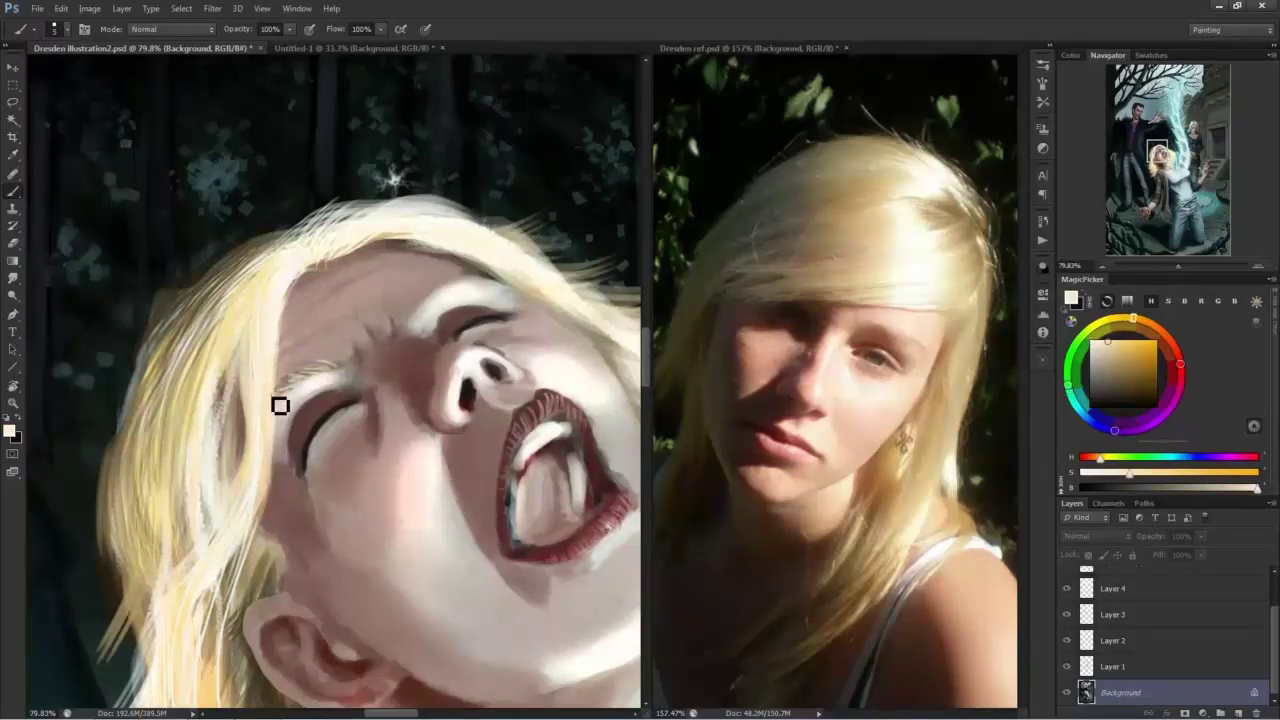
# Paint dark and pale blonde hairs along the woman's other eyebrow, above the eye nearest the beam.
pyautogui.keyDown('alt'); pyautogui.click(128, 523); pyautogui.keyUp('alt')
pyautogui.moveTo(416, 322); pyautogui.dragTo(505, 281)
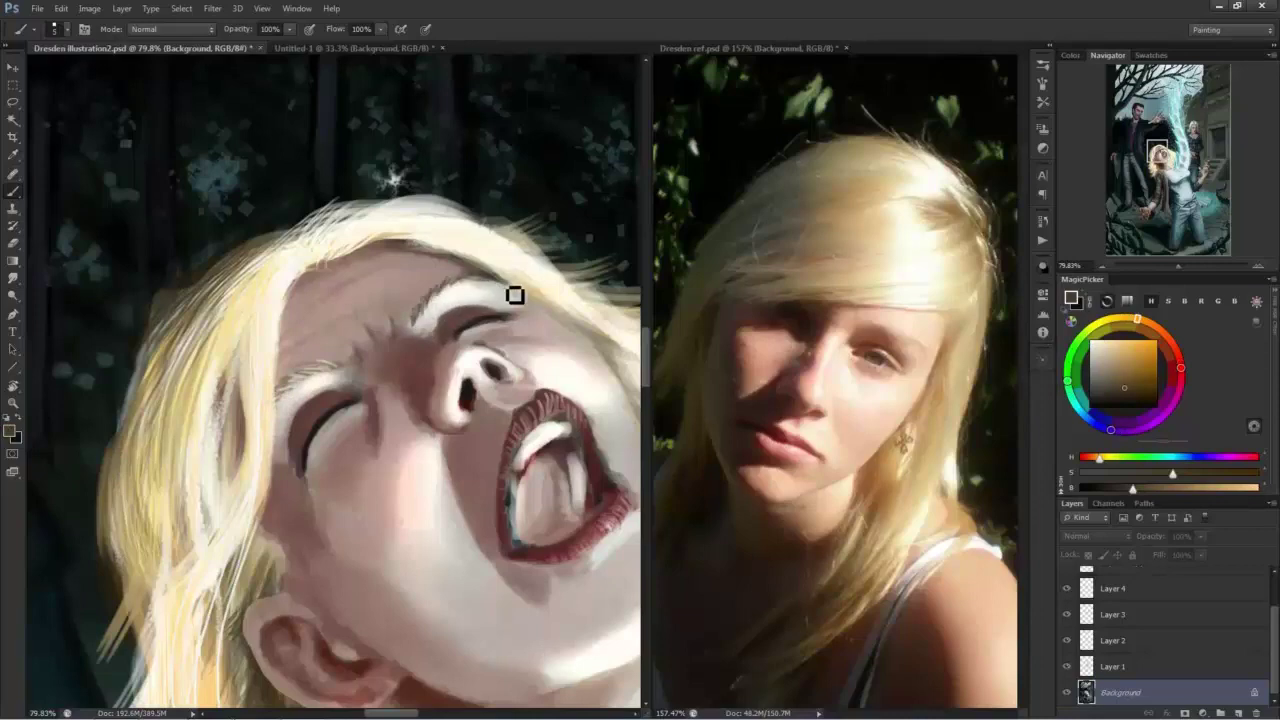
pyautogui.keyDown('alt'); pyautogui.click(241, 296); pyautogui.keyUp('alt')
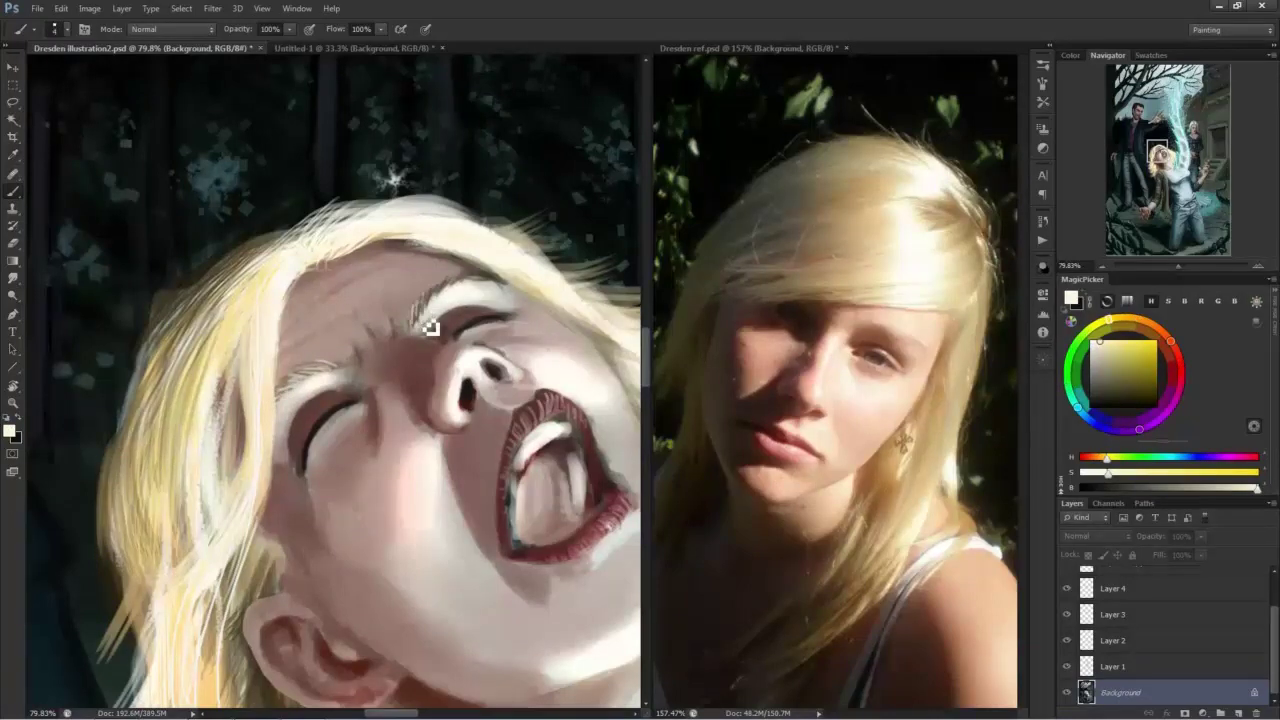
pyautogui.moveTo(430, 328); pyautogui.dragTo(480, 280)
pyautogui.moveTo(554, 319); pyautogui.dragTo(440, 330)
# Sample grey tones and paint fine highlight strands through the dark-haired man's temple, sideburn and front hair.
pyautogui.moveTo(358, 545); pyautogui.dragTo(386, 509)
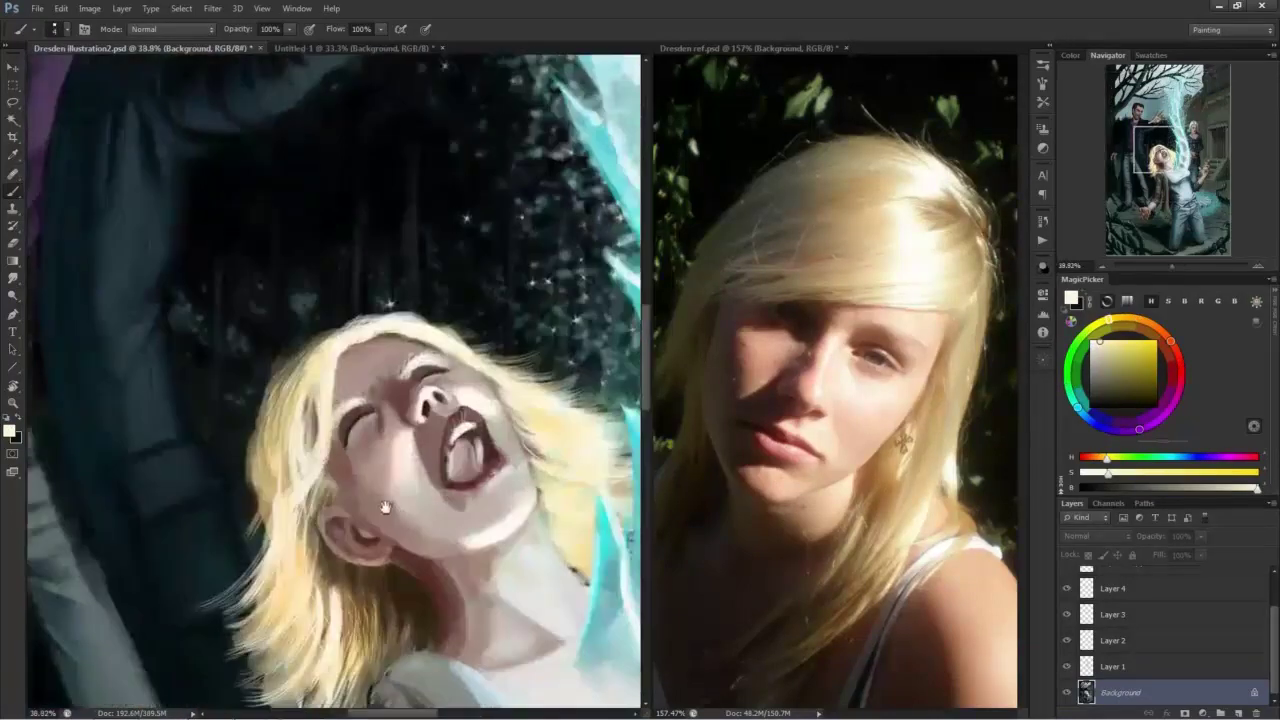
pyautogui.moveTo(168, 235); pyautogui.dragTo(266, 514)
pyautogui.moveTo(215, 240); pyautogui.dragTo(297, 240)
pyautogui.keyDown('alt'); pyautogui.click(265, 80); pyautogui.keyUp('alt')
pyautogui.moveTo(199, 347); pyautogui.dragTo(396, 490)
pyautogui.keyDown('alt'); pyautogui.click(198, 273); pyautogui.keyUp('alt')
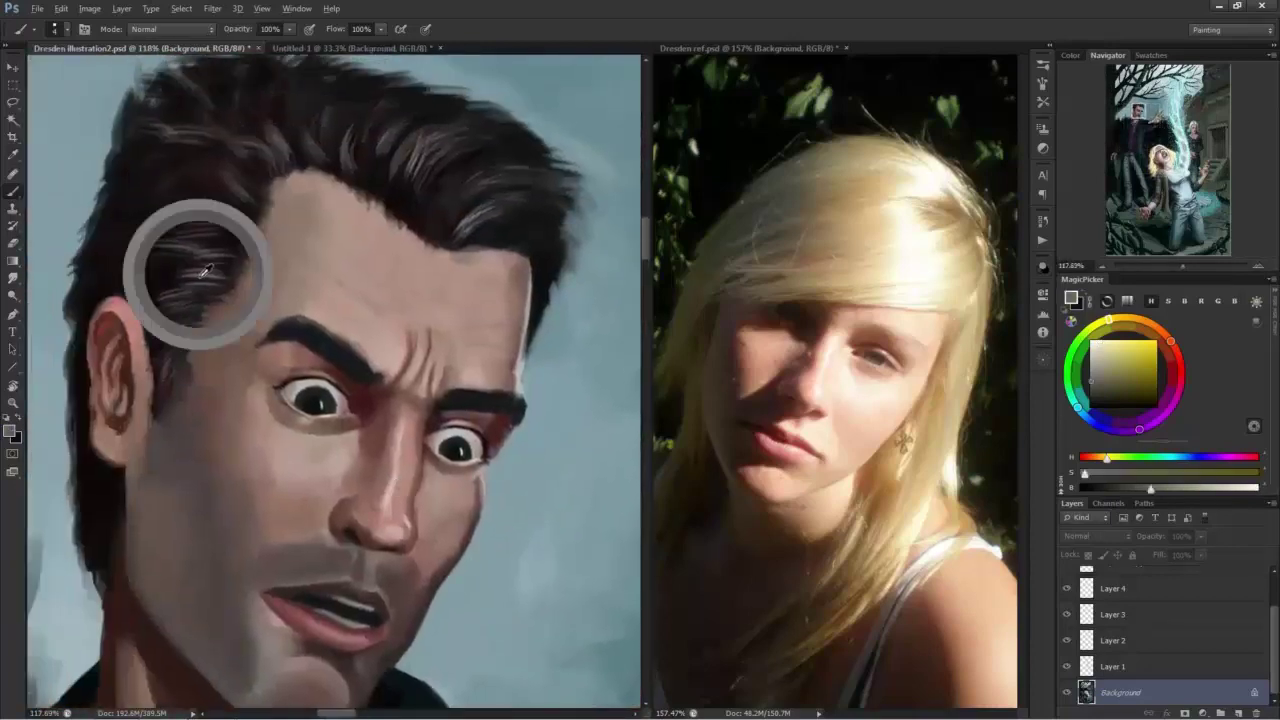
pyautogui.keyDown('alt'); pyautogui.click(224, 197); pyautogui.keyUp('alt')
pyautogui.keyDown('alt'); pyautogui.click(475, 218); pyautogui.keyUp('alt')
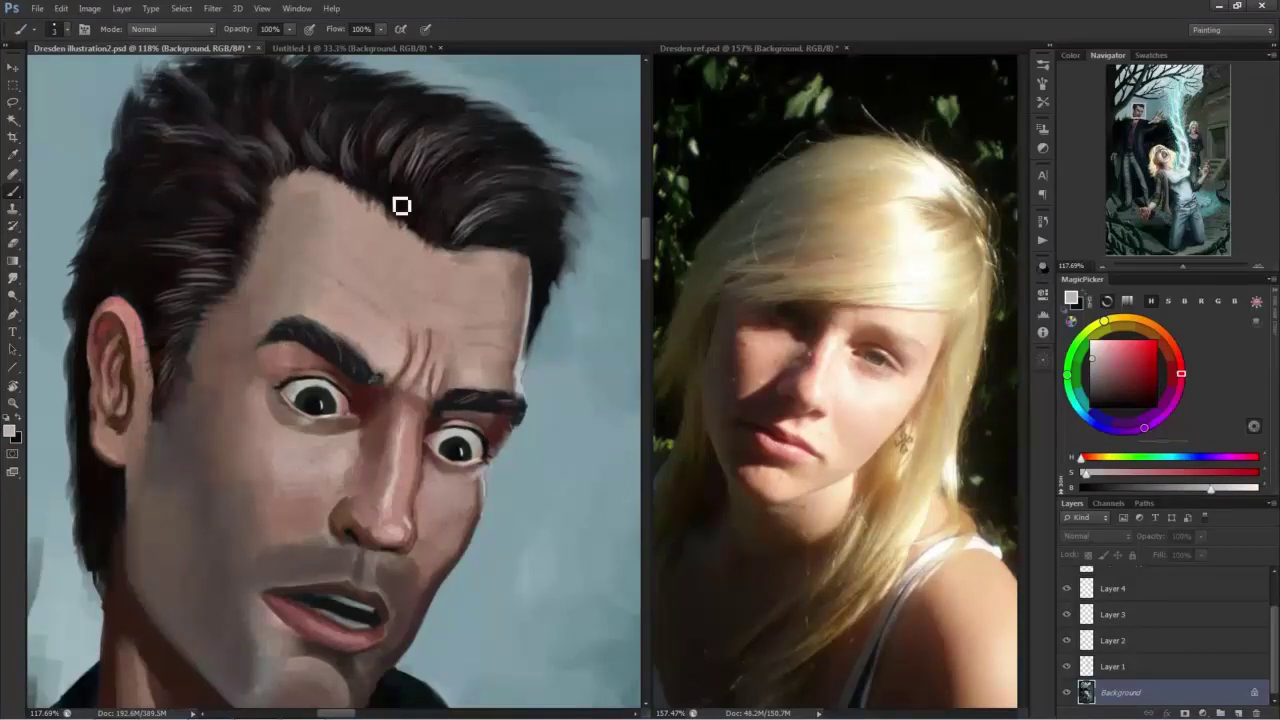
# Sample dark and skin tones and paint fine hairs along both of the dark-haired man's eyebrows.
pyautogui.keyDown('alt'); pyautogui.click(90, 208); pyautogui.keyUp('alt')
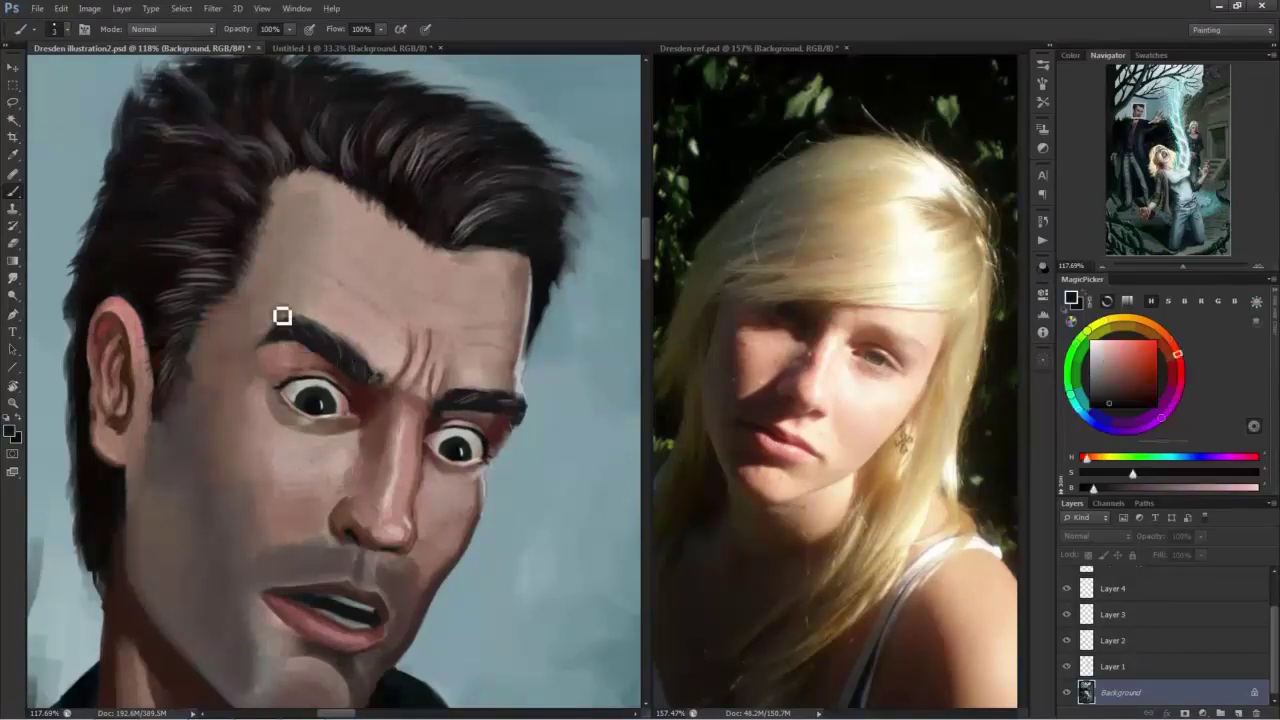
pyautogui.keyDown('alt'); pyautogui.click(344, 342); pyautogui.keyUp('alt')
pyautogui.keyDown('alt'); pyautogui.click(472, 374); pyautogui.keyUp('alt')
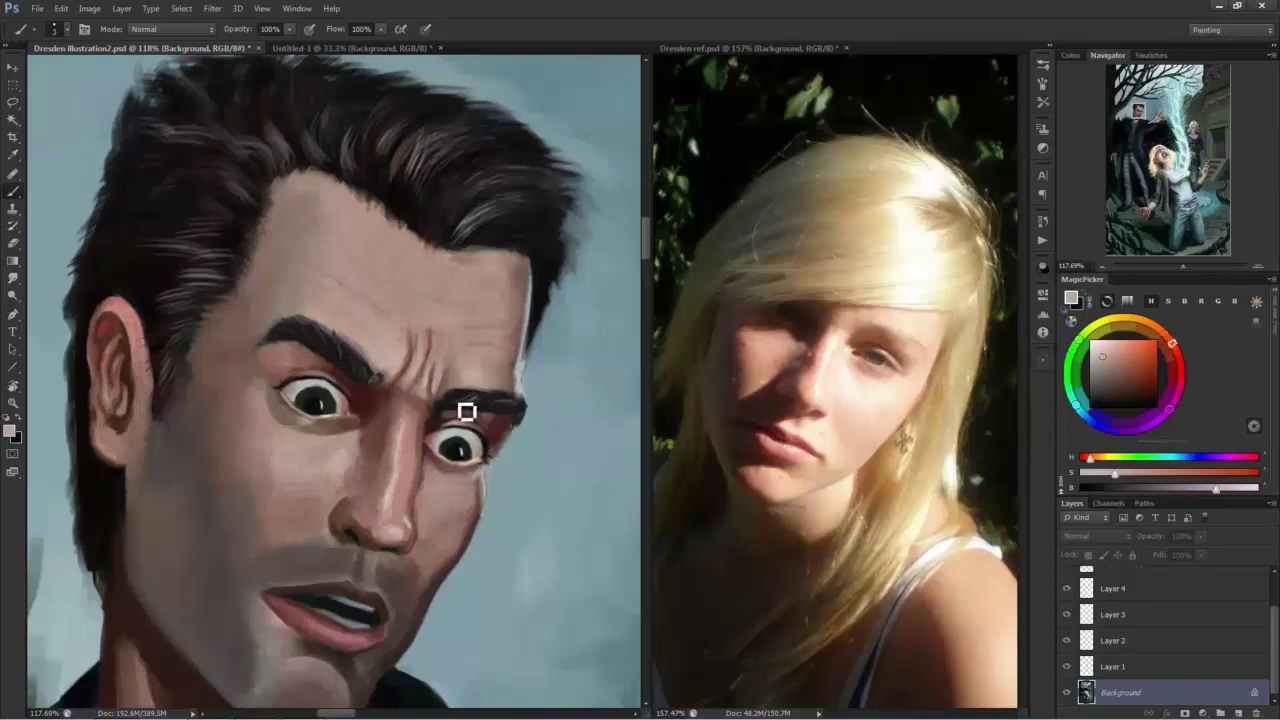
pyautogui.keyDown('alt'); pyautogui.click(512, 421); pyautogui.keyUp('alt')
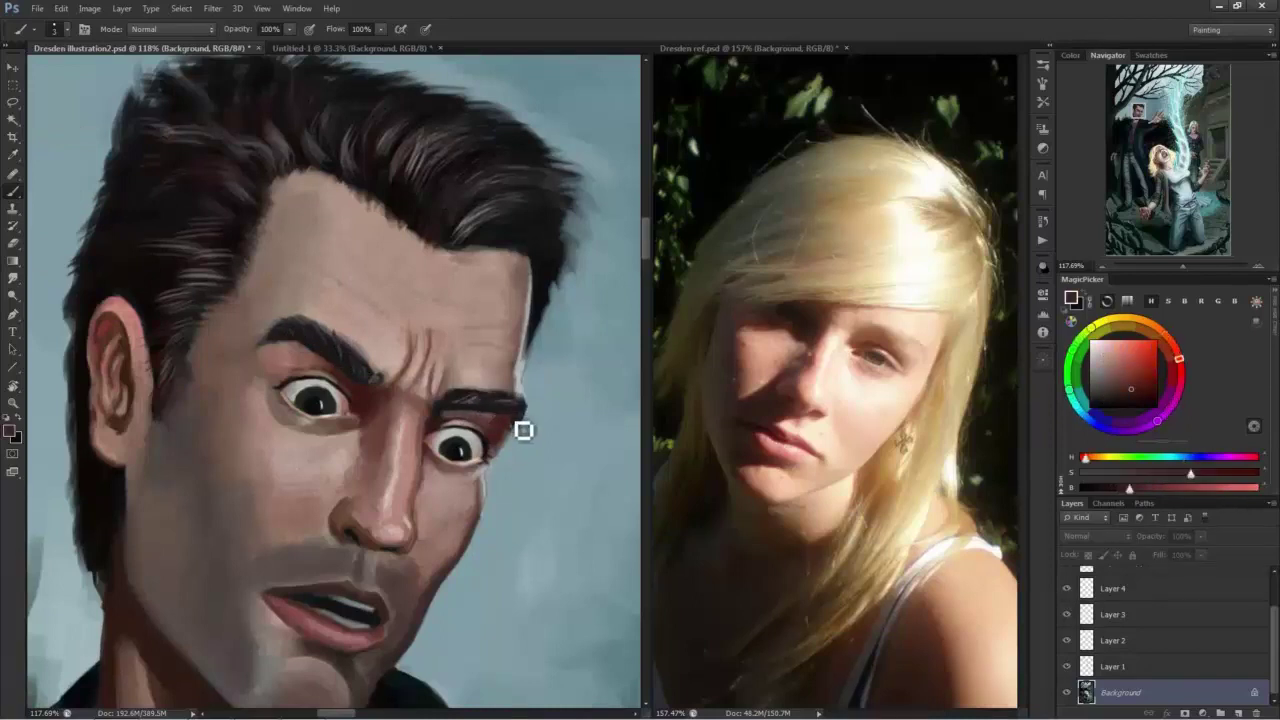
pyautogui.keyDown('alt'); pyautogui.click(376, 364); pyautogui.keyUp('alt')
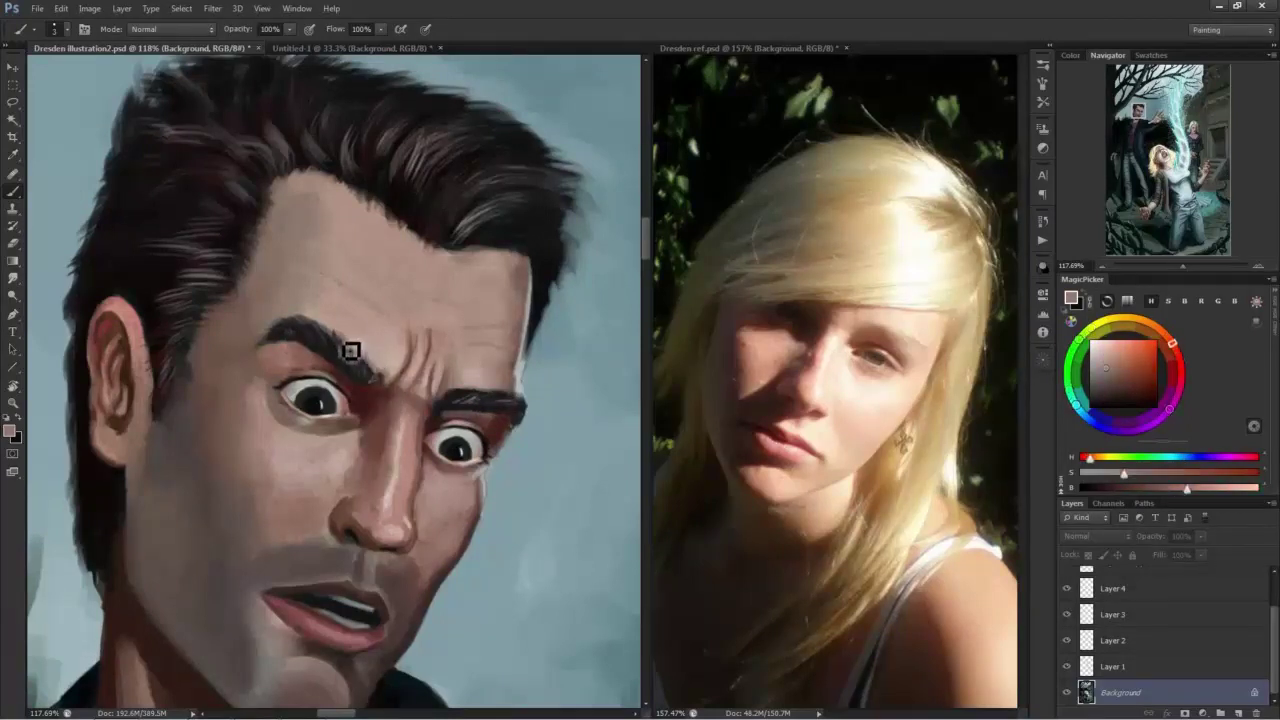
pyautogui.keyDown('alt'); pyautogui.click(295, 345); pyautogui.keyUp('alt')
# Sample near-black hair tones and refine the man's hair around the ear and sideburn.
pyautogui.keyDown('alt'); pyautogui.click(157, 320); pyautogui.keyUp('alt')
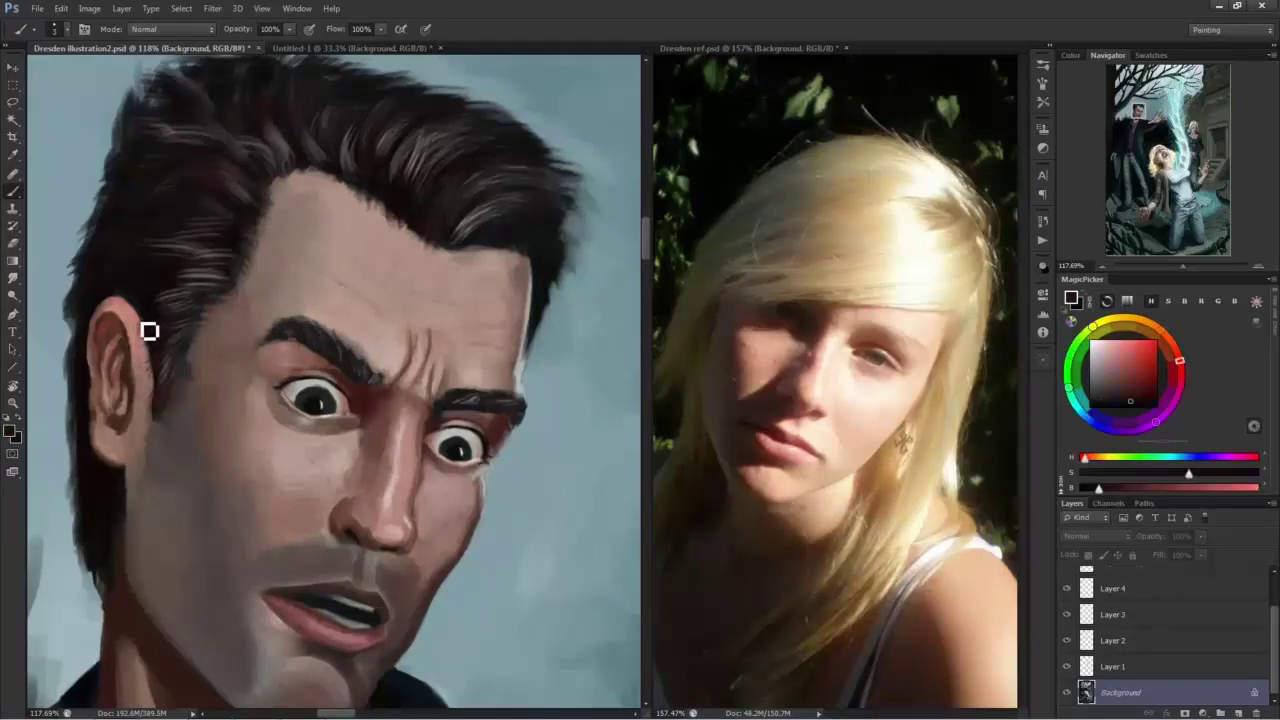
pyautogui.keyDown('alt'); pyautogui.click(134, 236); pyautogui.keyUp('alt')
pyautogui.keyDown('alt'); pyautogui.click(124, 254); pyautogui.keyUp('alt')
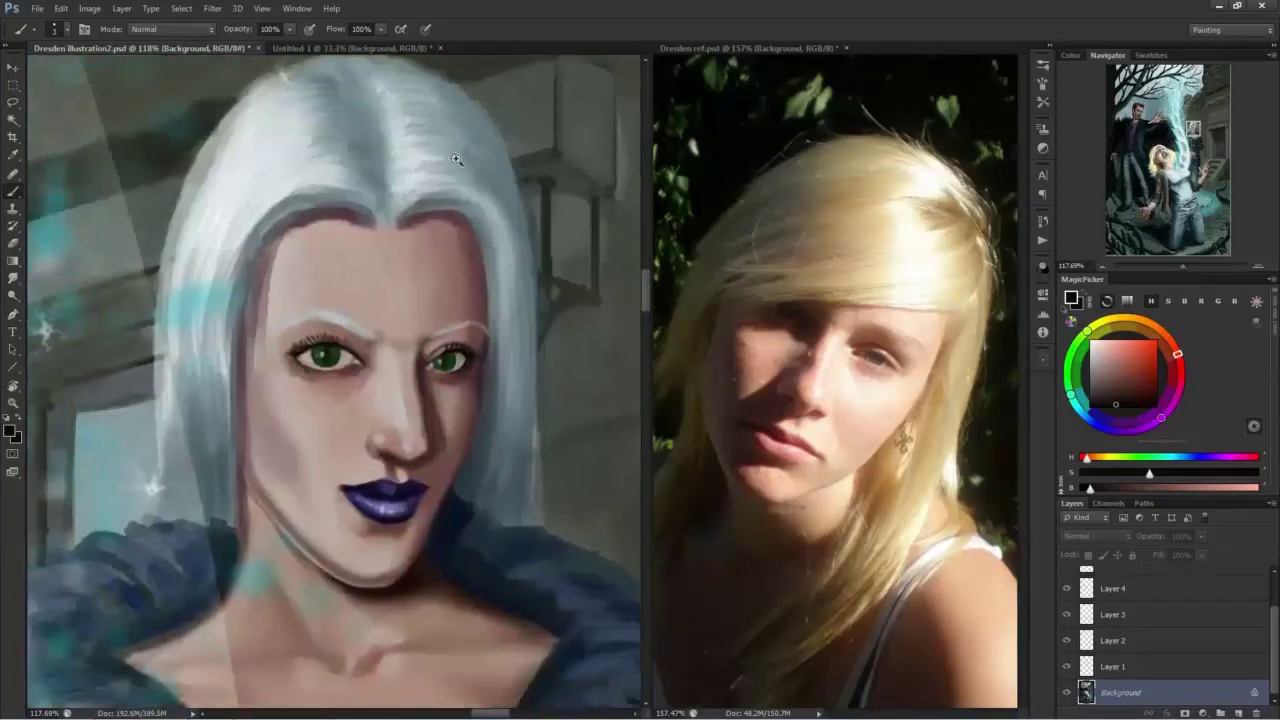
# Sample grey-blue hair tones and paint fine hairs along the white-haired woman's eyebrows with a 2 px brush.
pyautogui.moveTo(297, 266); pyautogui.dragTo(446, 150)
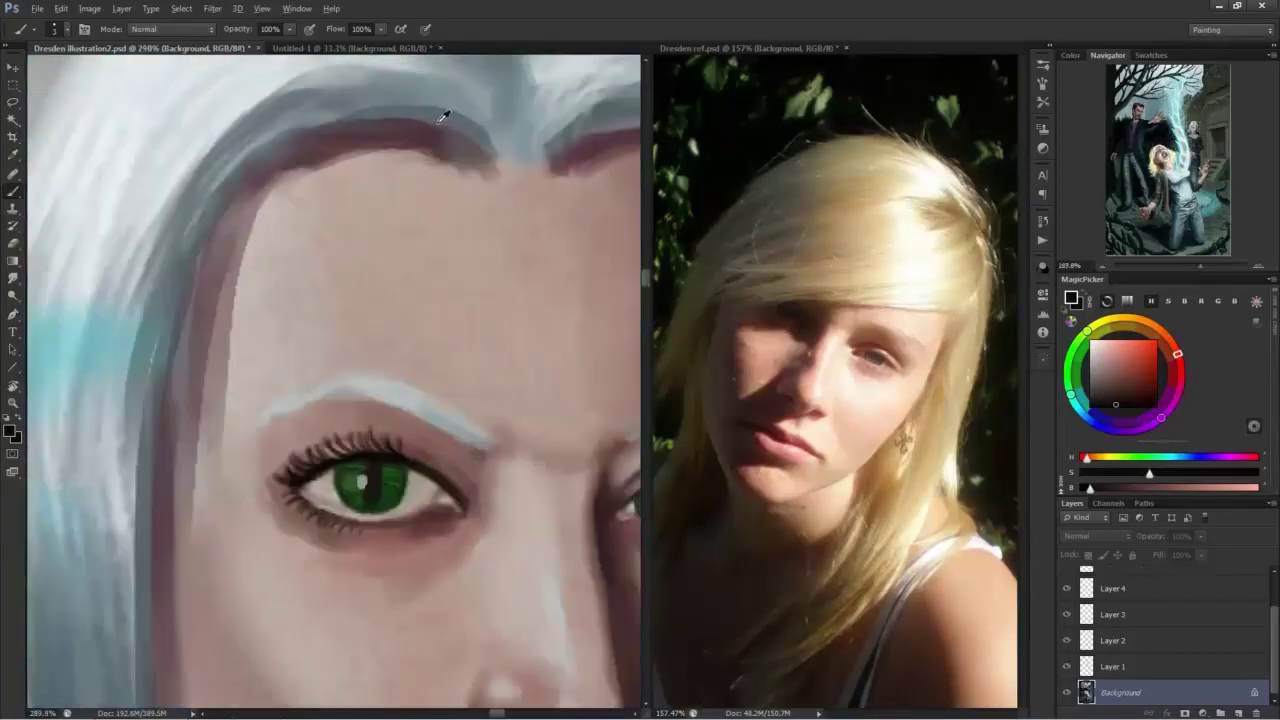
pyautogui.keyDown('alt'); pyautogui.click(446, 114); pyautogui.keyUp('alt')
pyautogui.press('[')
pyautogui.moveTo(468, 414); pyautogui.dragTo(498, 455)
pyautogui.moveTo(417, 399); pyautogui.dragTo(437, 419)
pyautogui.moveTo(383, 380)
pyautogui.mouseDown()
pyautogui.moveTo(350, 397)
pyautogui.moveTo(321, 385)
pyautogui.moveTo(297, 414)
pyautogui.mouseUp()
pyautogui.moveTo(437, 380)
pyautogui.mouseDown()
pyautogui.moveTo(211, 303)
pyautogui.moveTo(440, 356)
pyautogui.mouseUp()
pyautogui.keyDown('alt'); pyautogui.click(562, 379); pyautogui.keyUp('alt')
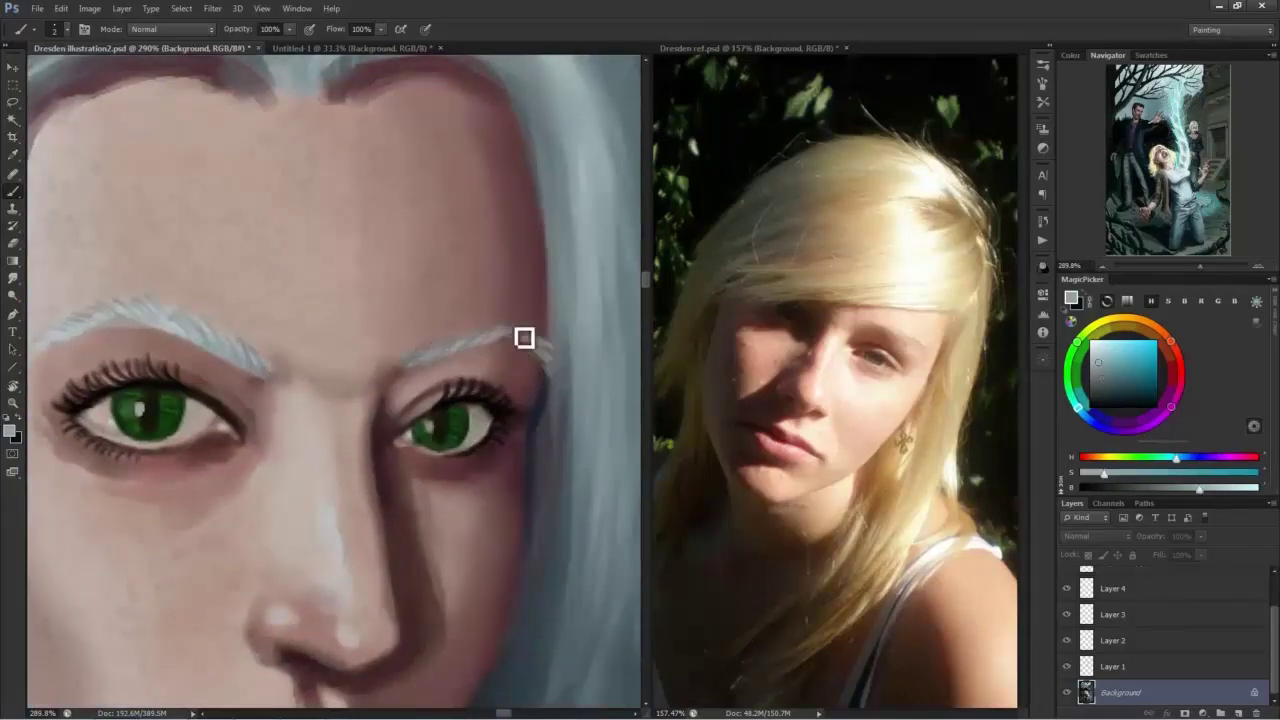
# Choose near-white and paint bright highlight hairs along both of the white-haired woman's eyebrows.
pyautogui.moveTo(92, 333); pyautogui.dragTo(235, 381)
pyautogui.click(1092, 346)
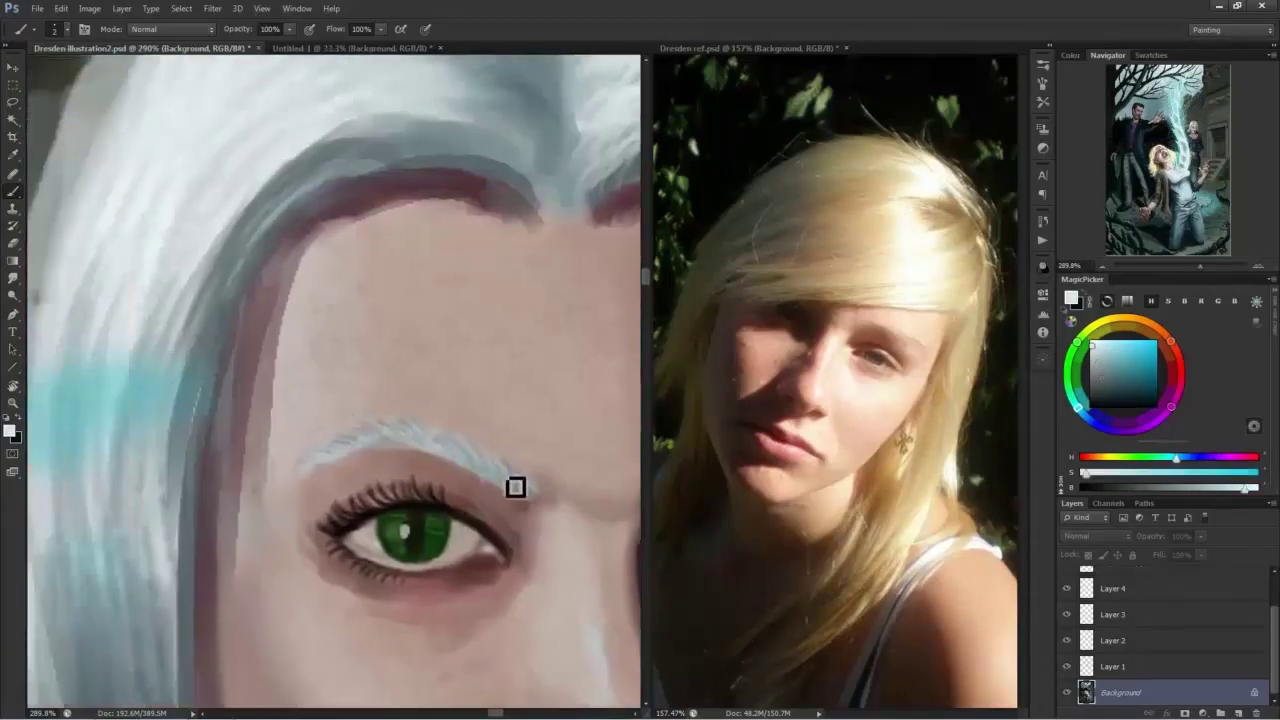
pyautogui.moveTo(515, 485); pyautogui.dragTo(490, 464)
pyautogui.moveTo(462, 464)
pyautogui.mouseDown()
pyautogui.moveTo(446, 442)
pyautogui.moveTo(382, 427)
pyautogui.mouseUp()
pyautogui.moveTo(358, 455)
pyautogui.mouseDown()
pyautogui.moveTo(343, 434)
pyautogui.moveTo(315, 452)
pyautogui.mouseUp()
pyautogui.moveTo(480, 433); pyautogui.dragTo(180, 420)
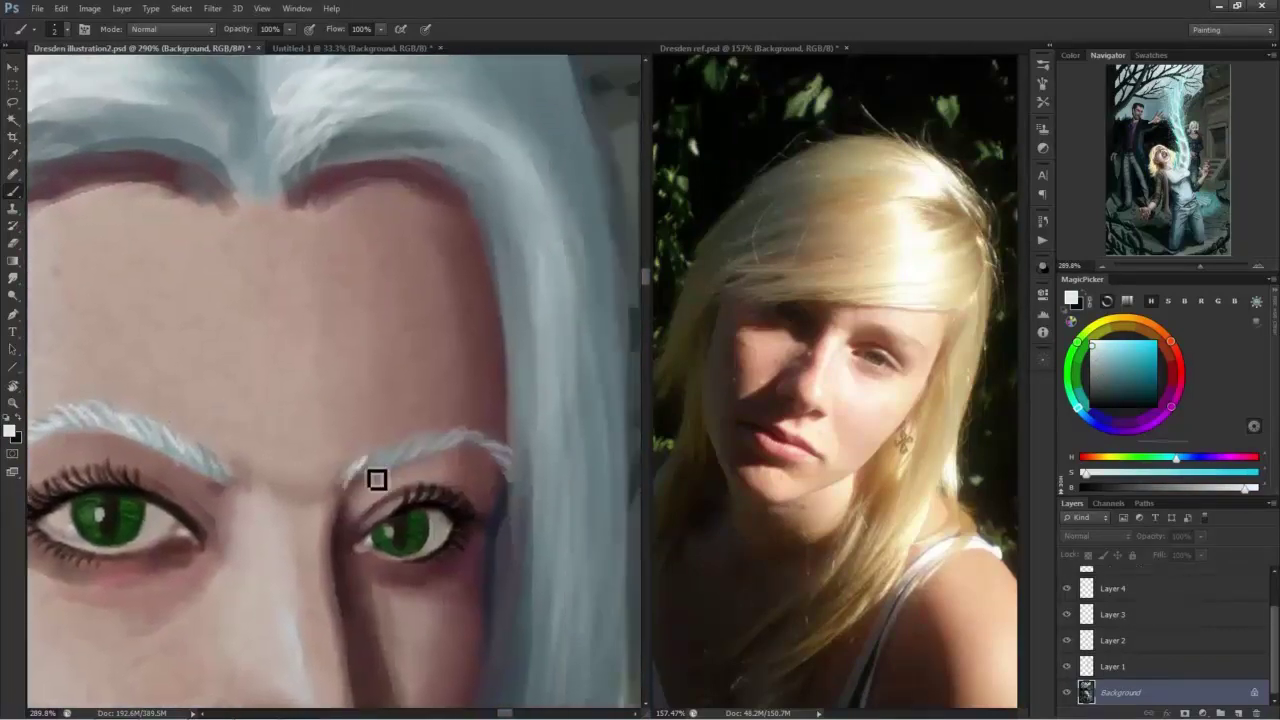
pyautogui.moveTo(374, 480); pyautogui.dragTo(390, 454)
pyautogui.moveTo(418, 455)
pyautogui.mouseDown()
pyautogui.moveTo(440, 440)
pyautogui.moveTo(482, 452)
pyautogui.mouseUp()
# Examine the white-haired woman's face, the whole composition and the dark-haired man's face at several magnifications.
pyautogui.hotkey('ctrl', '-')
pyautogui.hotkey('ctrl', '-')
pyautogui.hotkey('ctrl', '-')
pyautogui.moveTo(272, 448); pyautogui.dragTo(304, 450)
pyautogui.scroll(1, 305, 450)
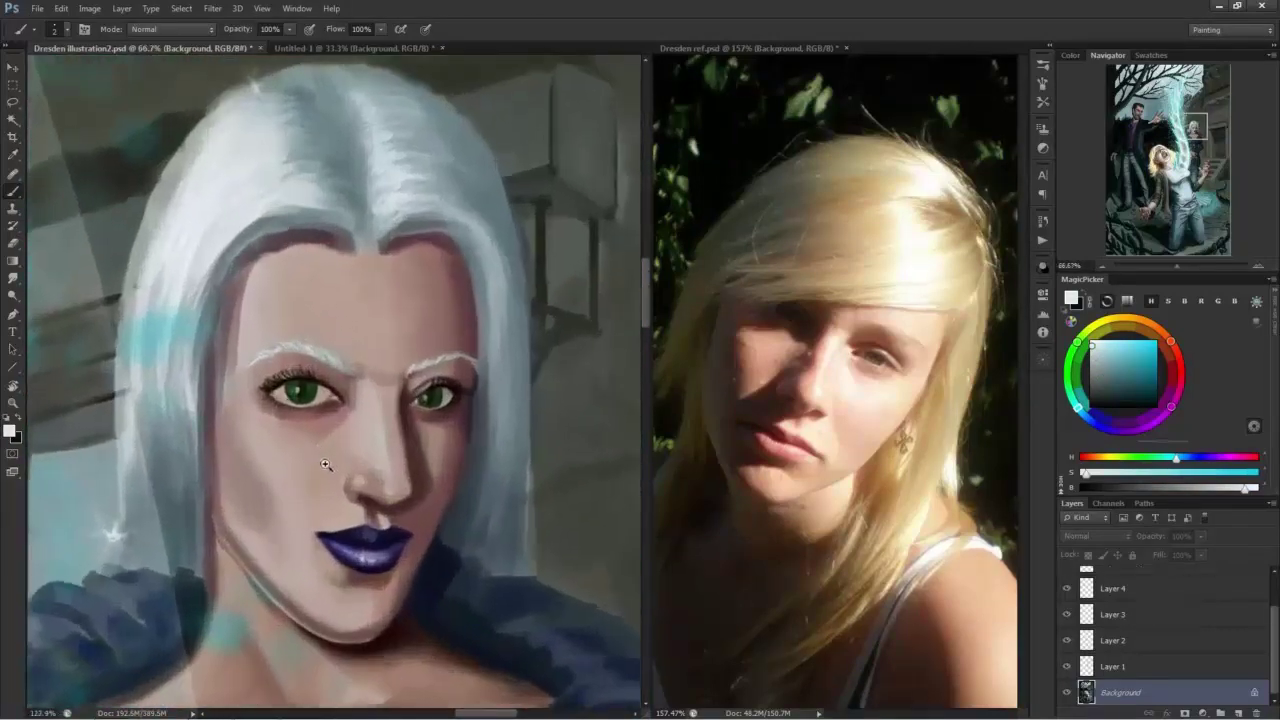
pyautogui.scroll(-2, 329, 466)
pyautogui.scroll(-4, 308, 459)
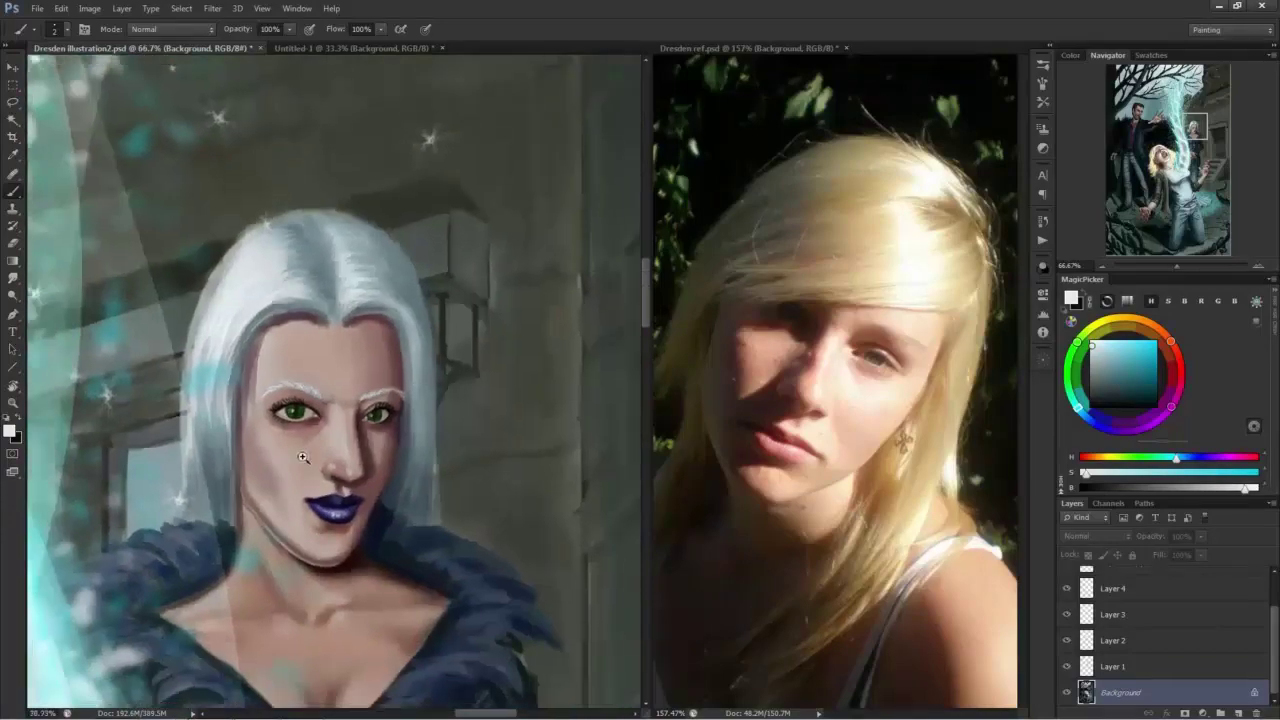
pyautogui.scroll(-3, 296, 338)
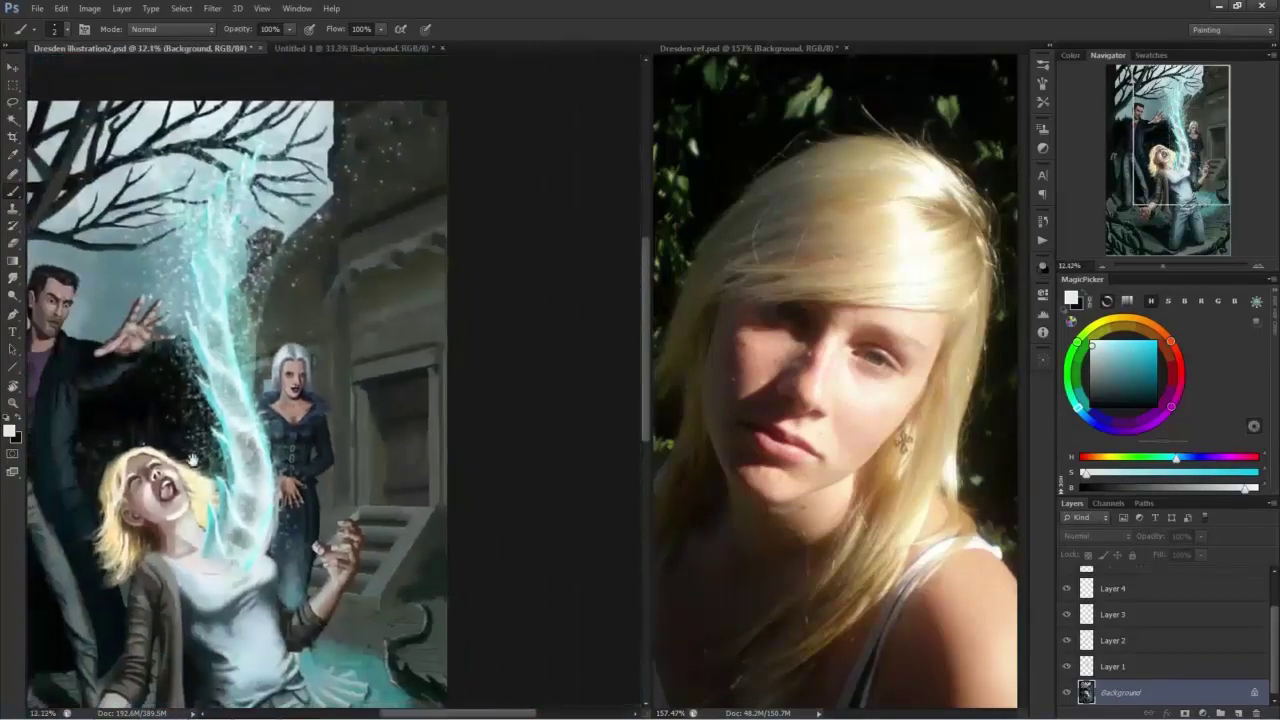
pyautogui.scroll(2, 289, 396)
pyautogui.scroll(1, 289, 396)
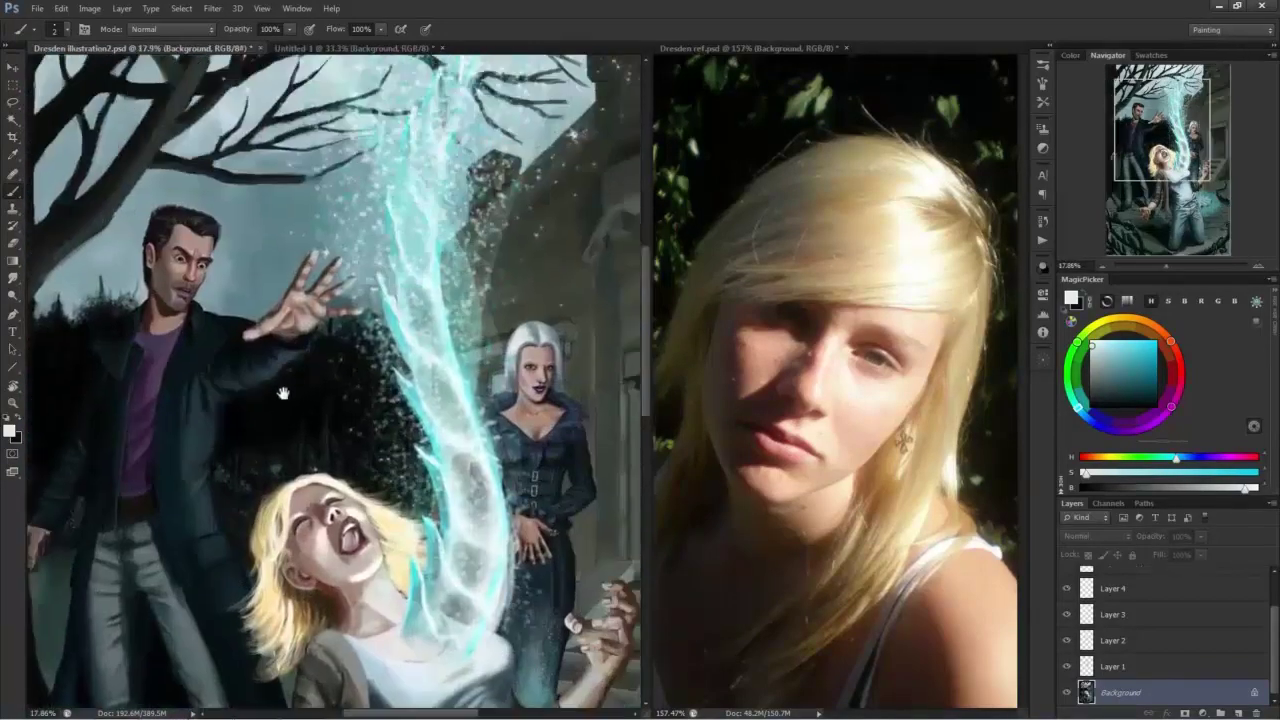
pyautogui.scroll(2, 265, 366)
pyautogui.scroll(-1, 268, 378)
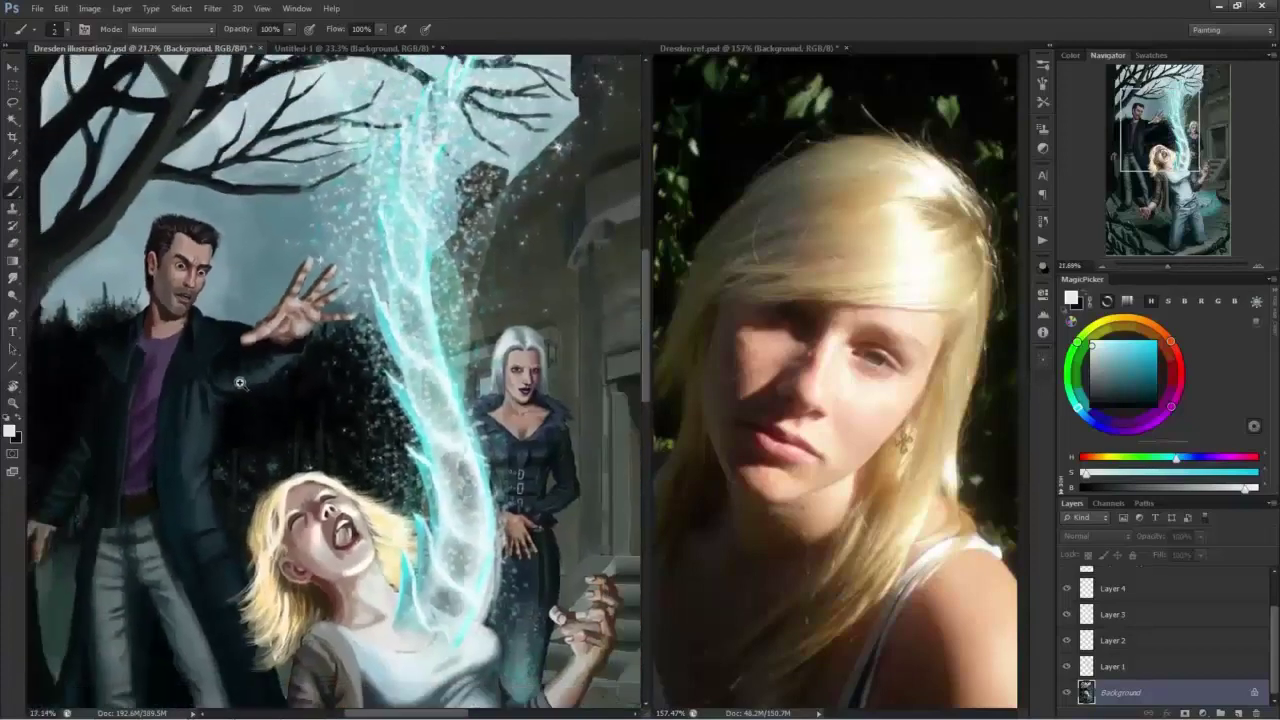
pyautogui.scroll(3, 275, 395)
pyautogui.scroll(6, 280, 408)
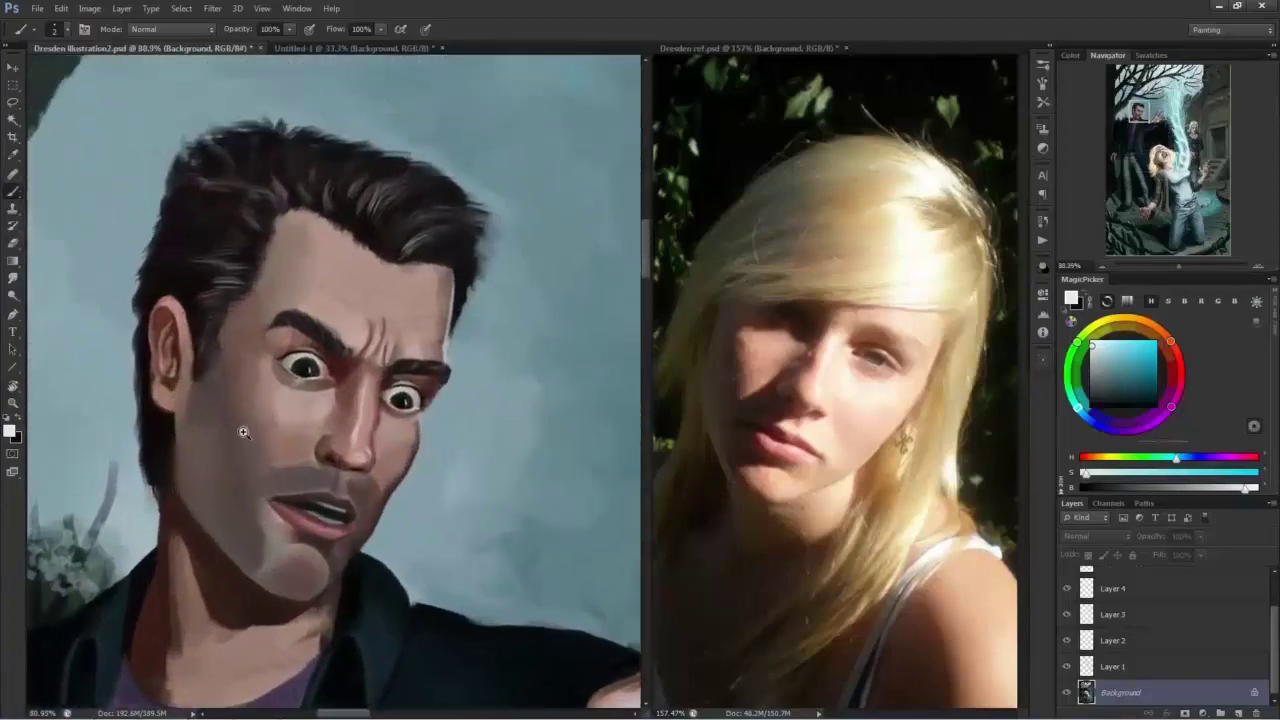
pyautogui.scroll(-3, 268, 405)
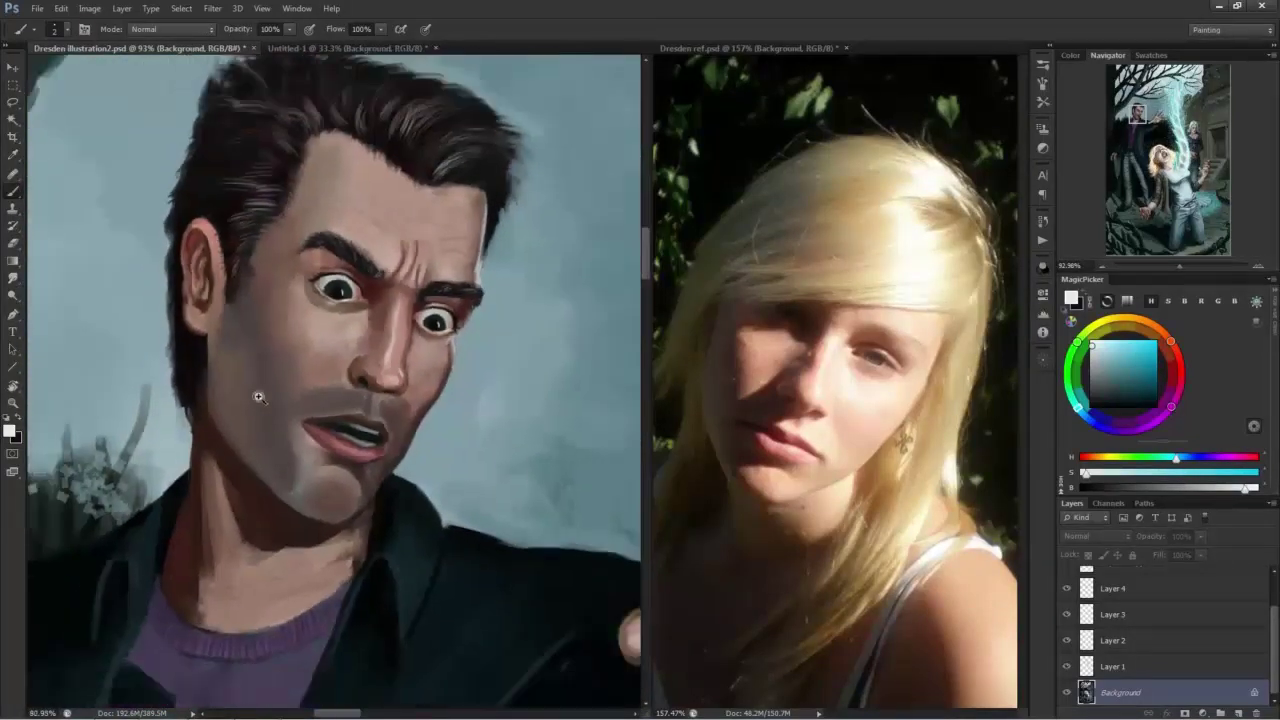
# Clear the Untitled-1 scratch canvas by filling its background with white, and make black the painting color.
pyautogui.click(312, 47)
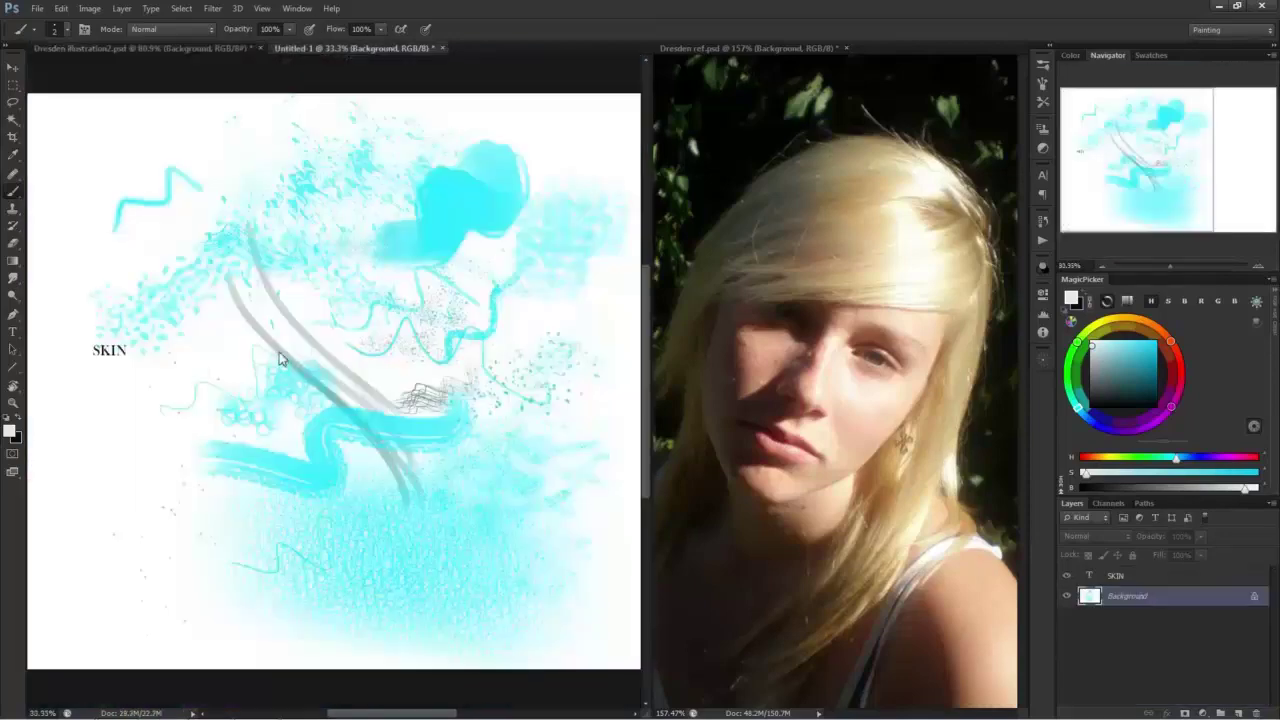
pyautogui.moveTo(1102, 350); pyautogui.dragTo(1087, 337)
pyautogui.hotkey('ctrl', 'u')
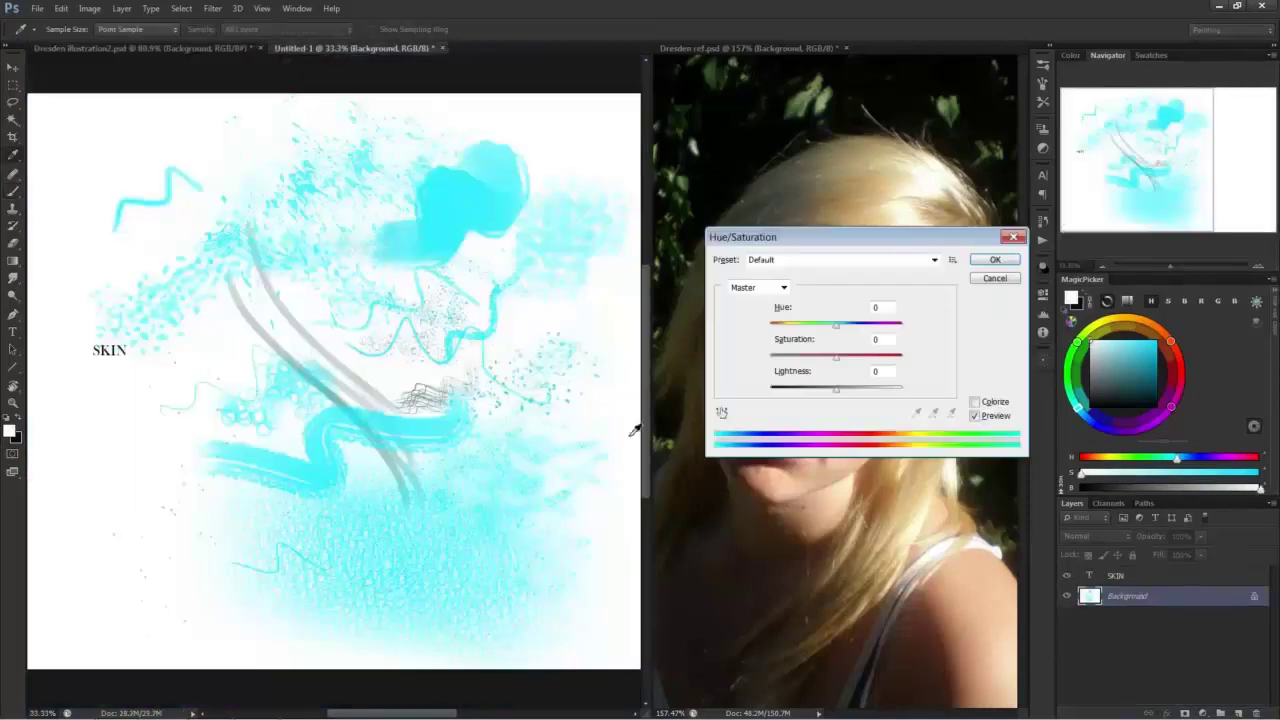
pyautogui.click(994, 277)
pyautogui.hotkey('alt', 'BackSpace')
pyautogui.press('x')
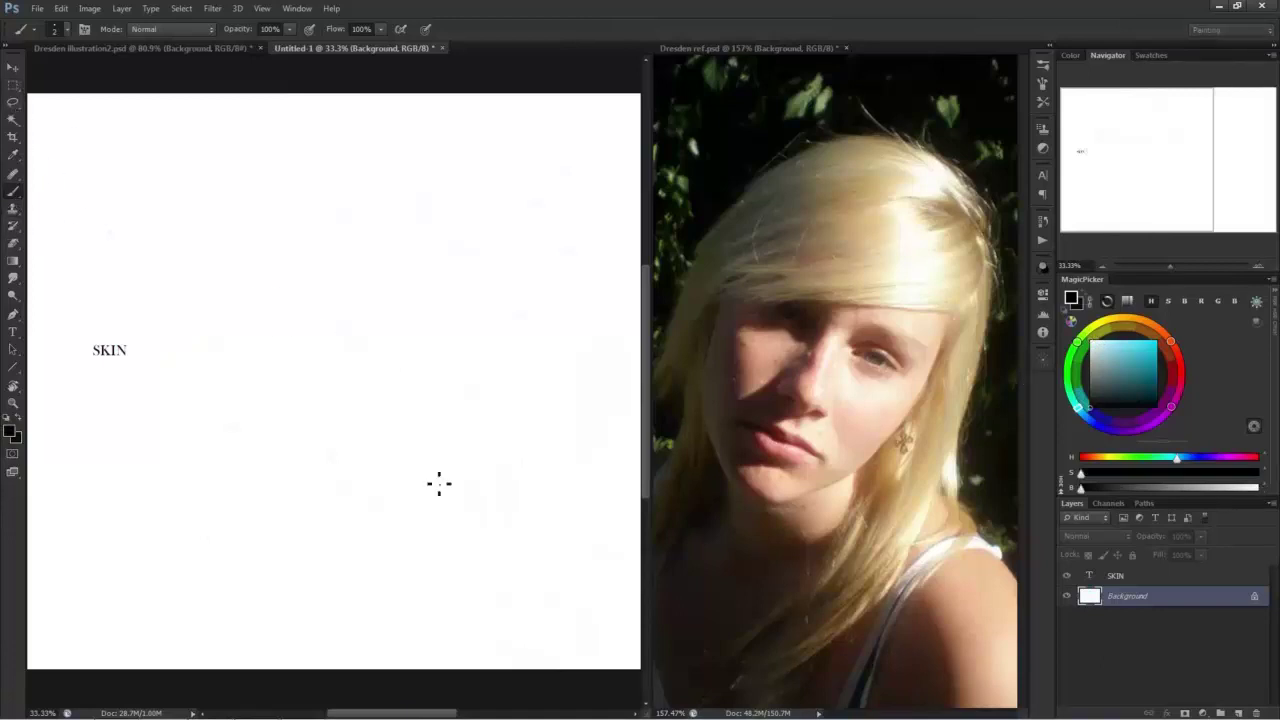
# Paint four small, separated black hair dabs on the blank canvas as a stubble brush shape.
pyautogui.press(']')
pyautogui.press(']')
pyautogui.moveTo(436, 470)
pyautogui.mouseDown()
pyautogui.moveTo(417, 450)
pyautogui.moveTo(490, 426)
pyautogui.moveTo(489, 463)
pyautogui.moveTo(497, 449)
pyautogui.mouseUp()
pyautogui.hotkey('ctrl', 'z')
pyautogui.keyDown('alt'); pyautogui.click(495, 448); pyautogui.keyUp('alt')
pyautogui.press('x')
pyautogui.moveTo(347, 526); pyautogui.dragTo(349, 555)
pyautogui.click(343, 508)
pyautogui.moveTo(388, 427); pyautogui.dragTo(381, 440)
# Enclose the four hair dabs in a rectangular selection, define them as a brush preset, and deselect.
pyautogui.click(12, 86)
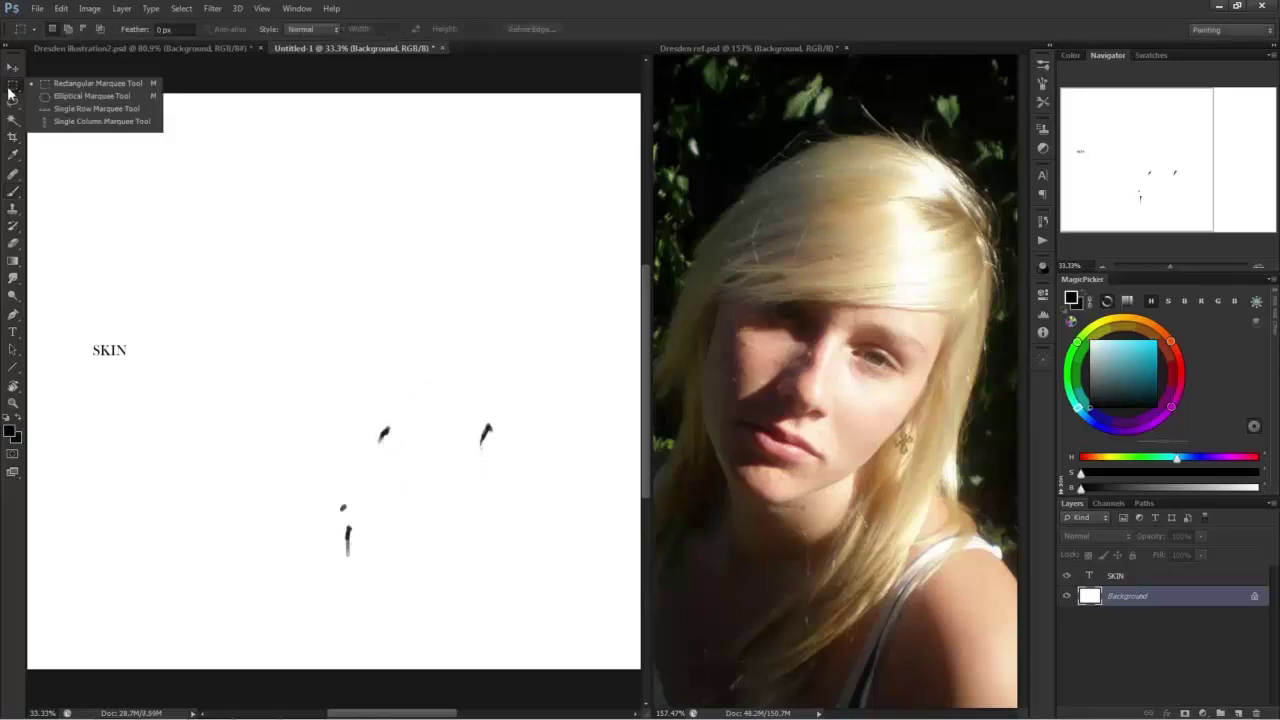
pyautogui.click(97, 83)
pyautogui.moveTo(298, 385); pyautogui.dragTo(522, 583)
pyautogui.click(61, 8)
pyautogui.click(100, 391)
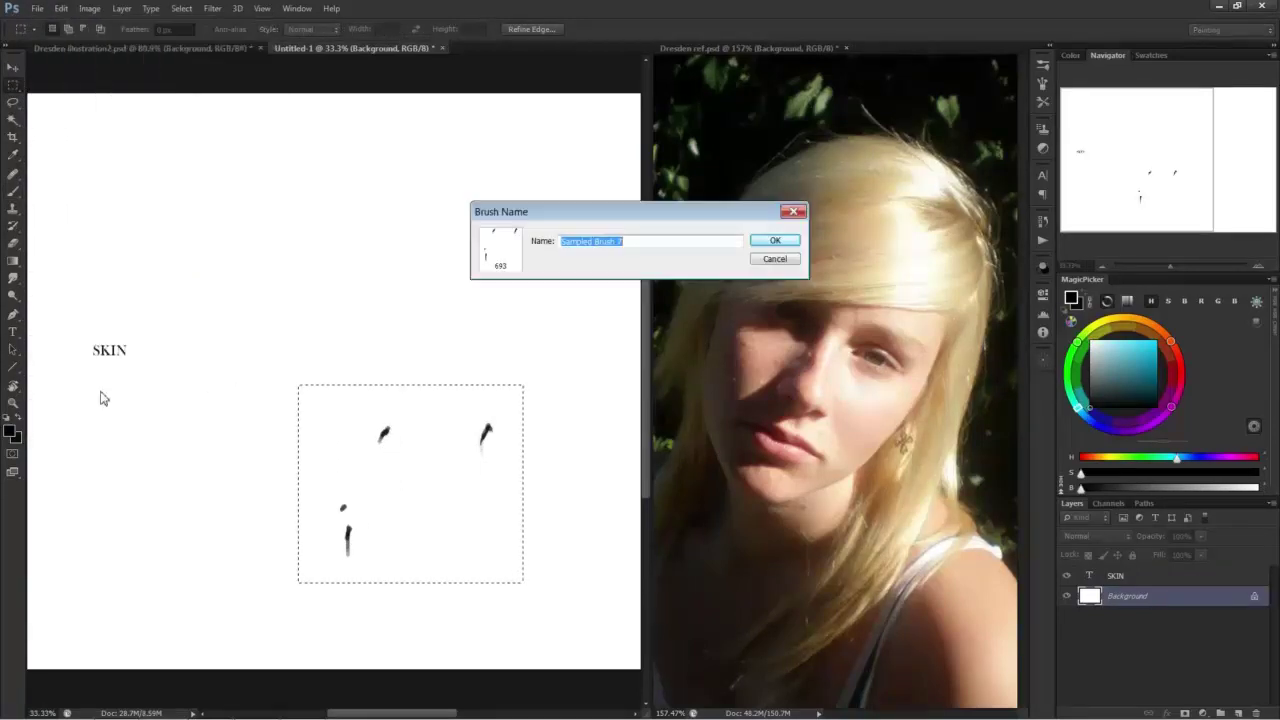
pyautogui.click(774, 240)
pyautogui.hotkey('ctrl', 'd')
# Select the new 693 px hair-dab brush and enable Scattering alongside Shape Dynamics.
pyautogui.press('F5')
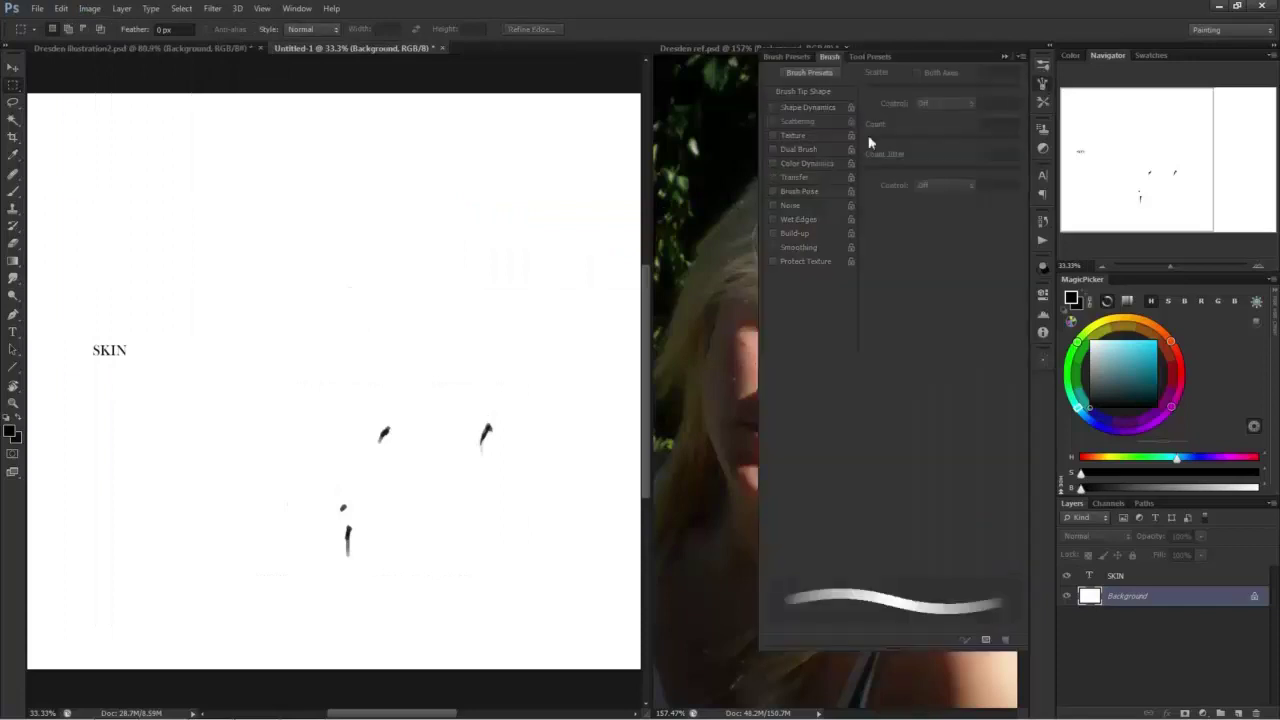
pyautogui.press('b')
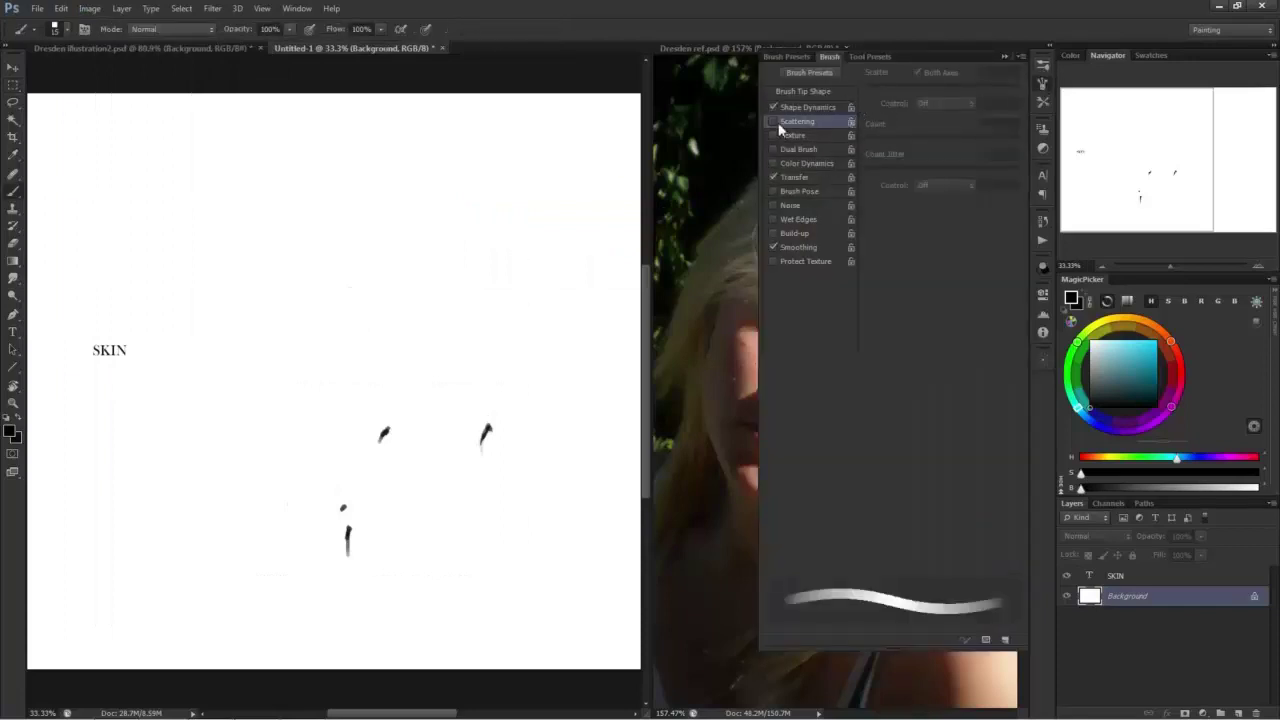
pyautogui.click(1043, 66)
pyautogui.click(781, 610)
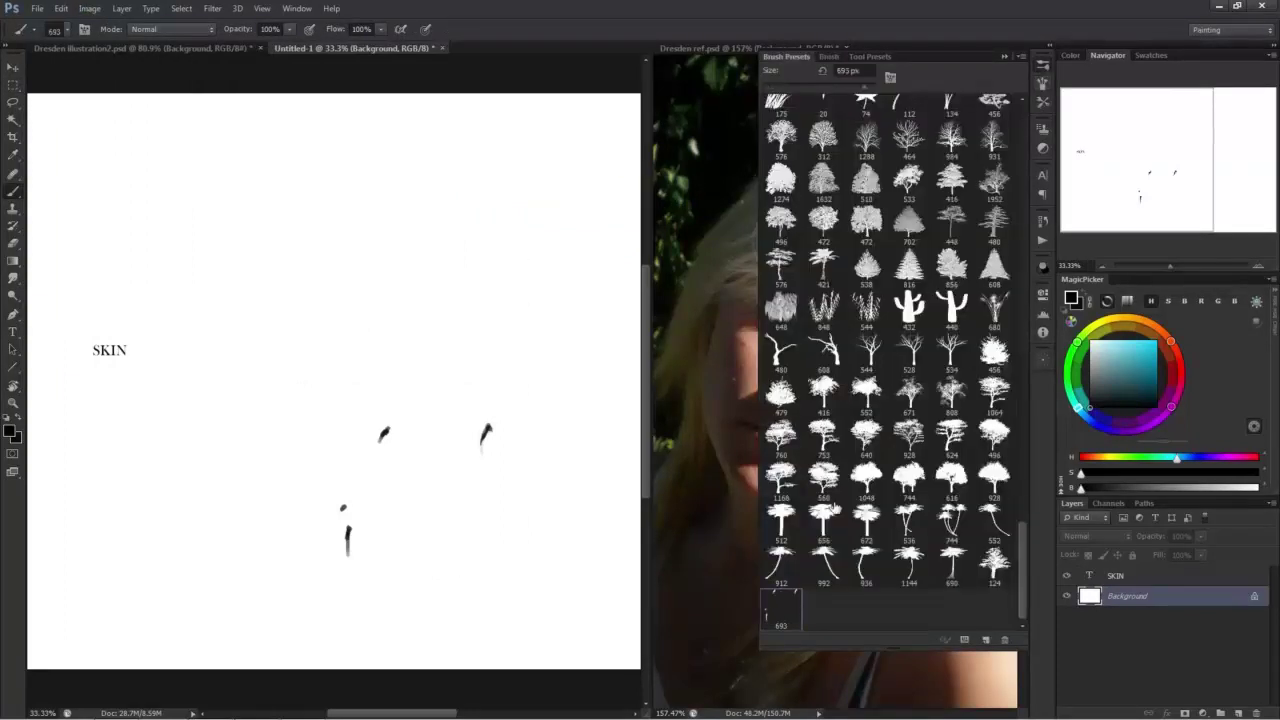
pyautogui.click(1043, 83)
pyautogui.click(772, 120)
pyautogui.click(782, 108)
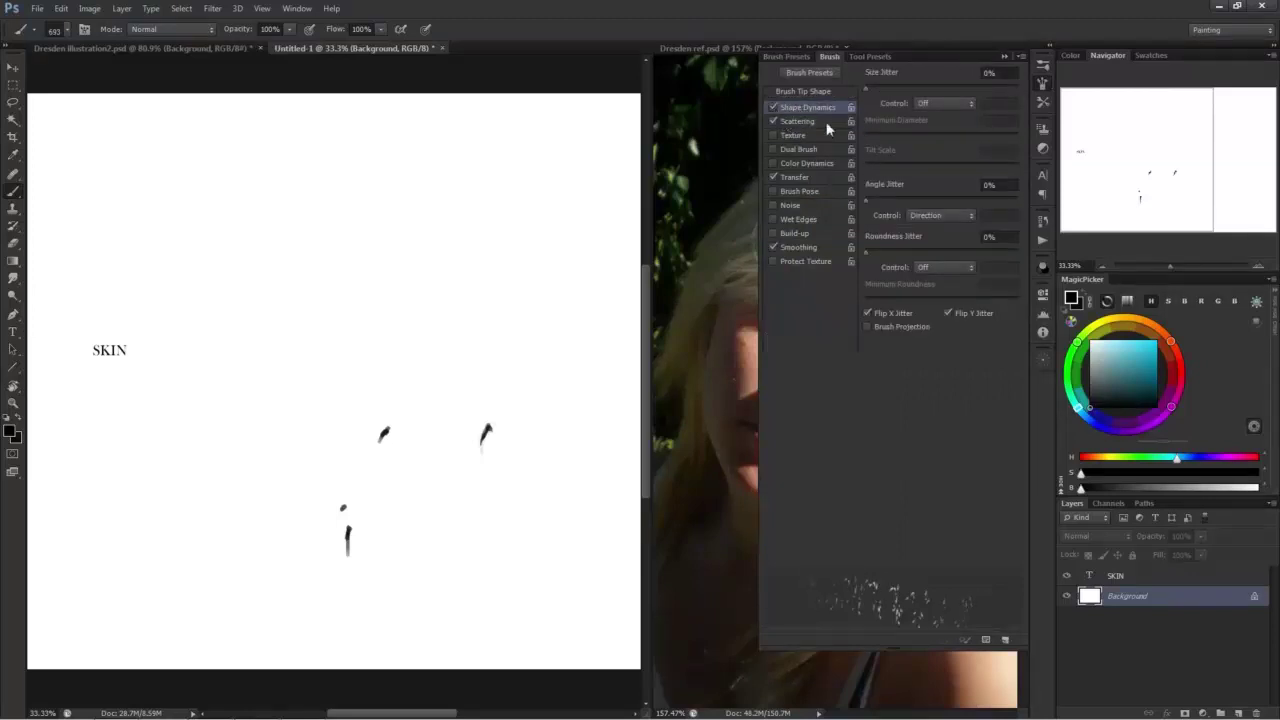
# Set the brush spacing to 9% and scatter to 131%, and paint a test patch at 175 px.
pyautogui.click(803, 91)
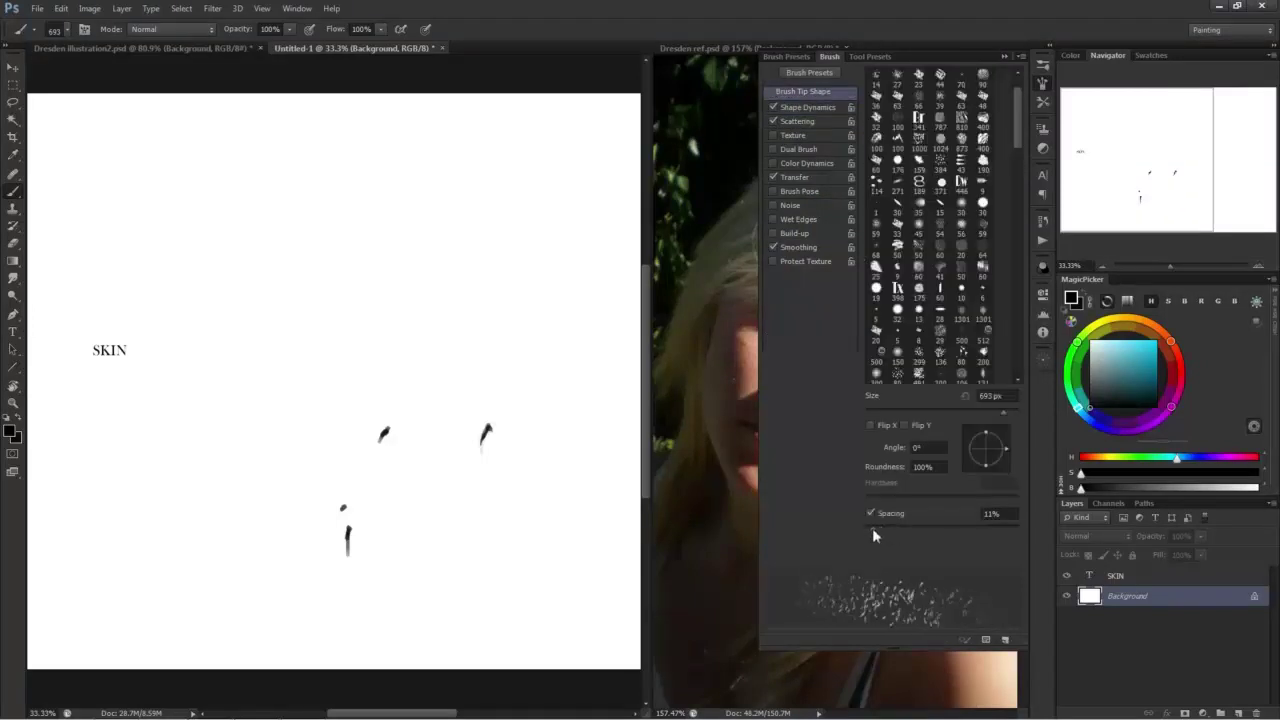
pyautogui.click(797, 122)
pyautogui.moveTo(890, 89); pyautogui.dragTo(885, 91)
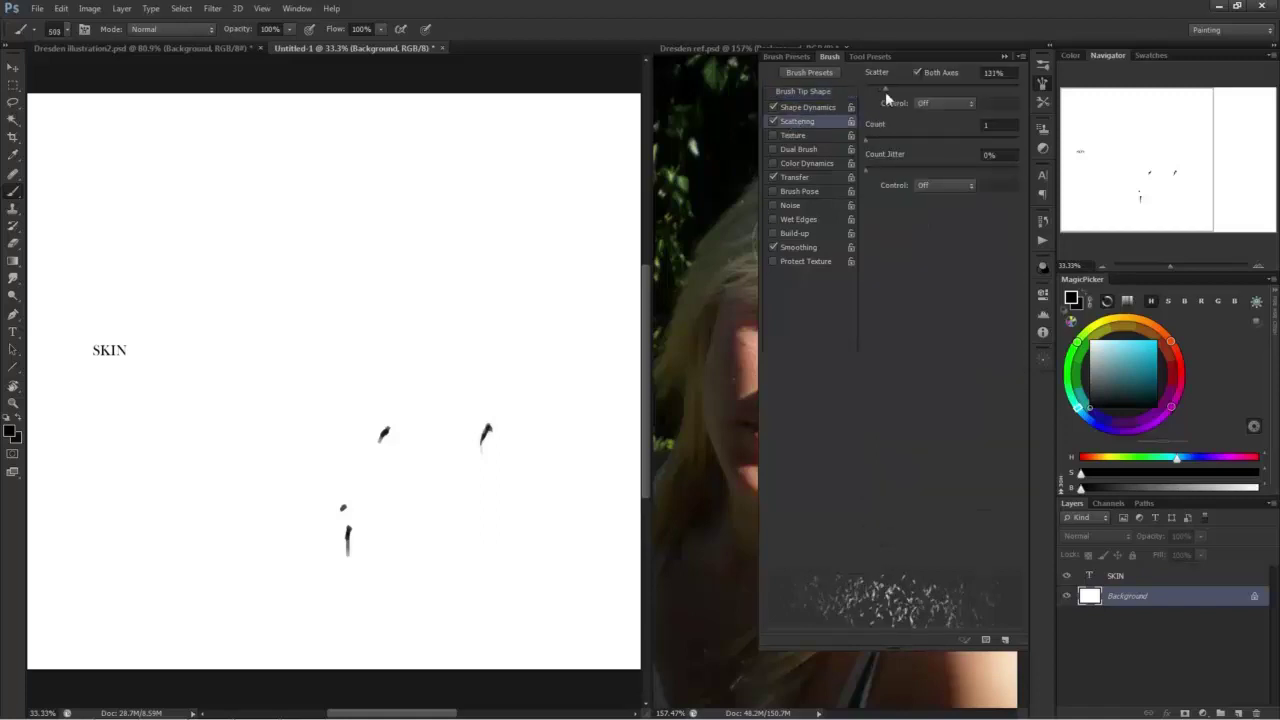
pyautogui.click(805, 91)
pyautogui.click(870, 426)
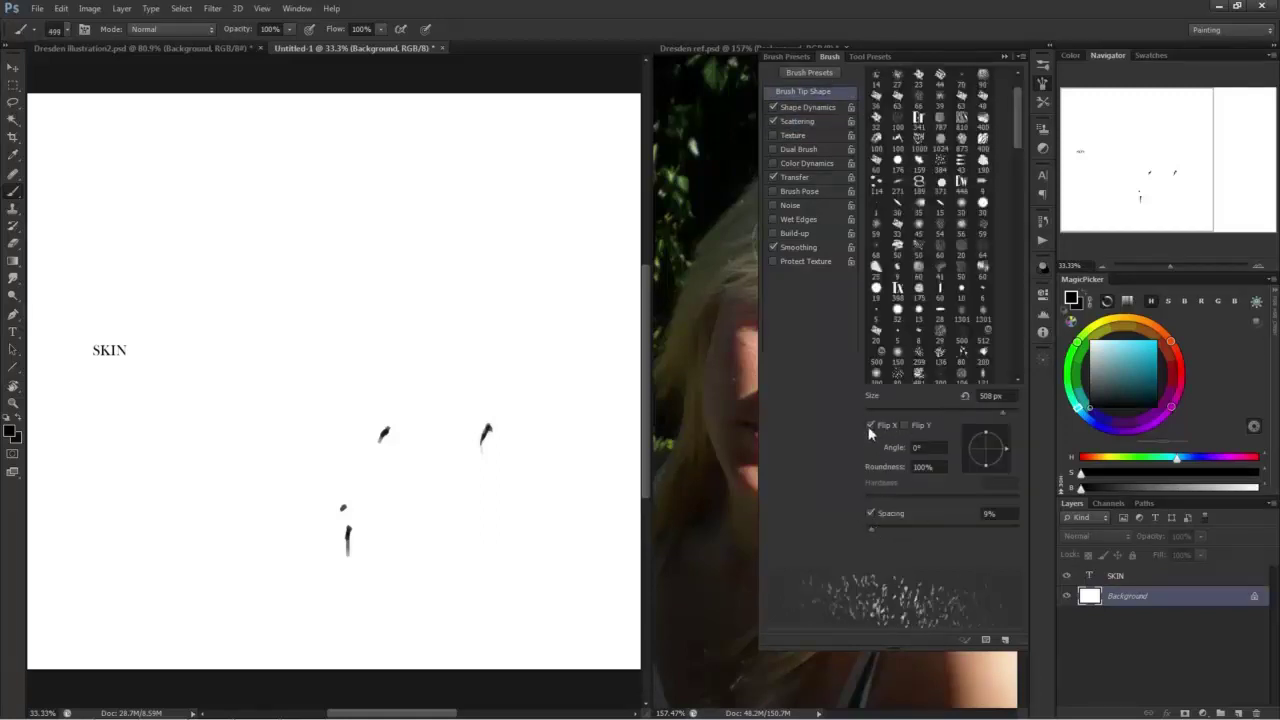
pyautogui.click(870, 426)
pyautogui.moveTo(490, 292); pyautogui.dragTo(385, 280)
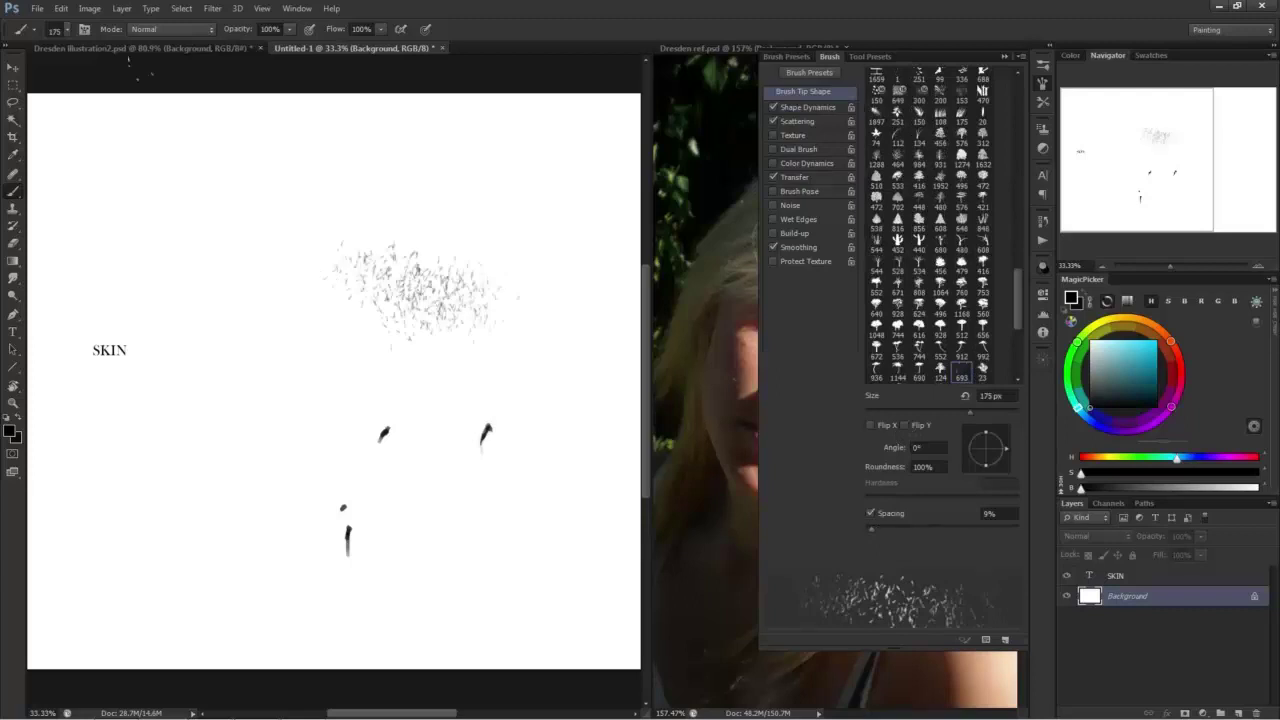
# Return to the Dresden illustration, sample the man's dark hair color, reduce the brush to 45 px, and add a new layer.
pyautogui.click(143, 48)
pyautogui.keyDown('alt'); pyautogui.click(218, 211); pyautogui.keyUp('alt')
pyautogui.press('[')
pyautogui.press('[')
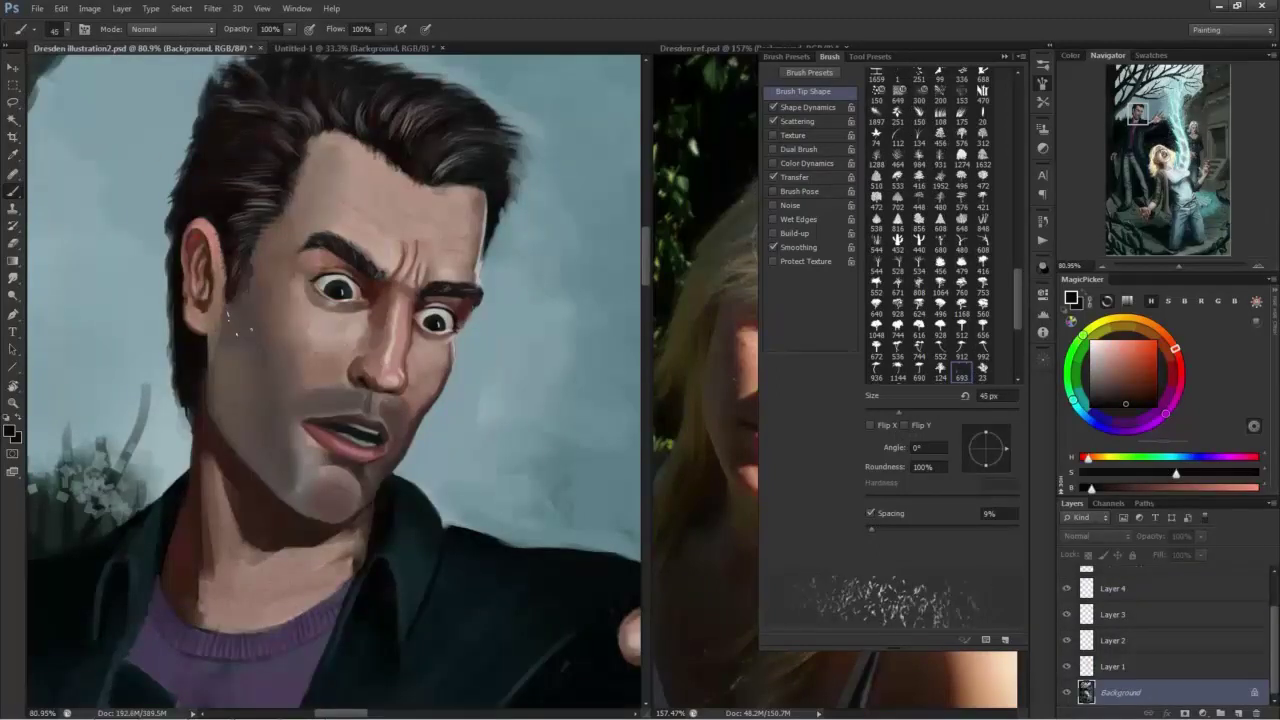
pyautogui.hotkey('ctrl', 'shift', 'n')
pyautogui.press('Return')
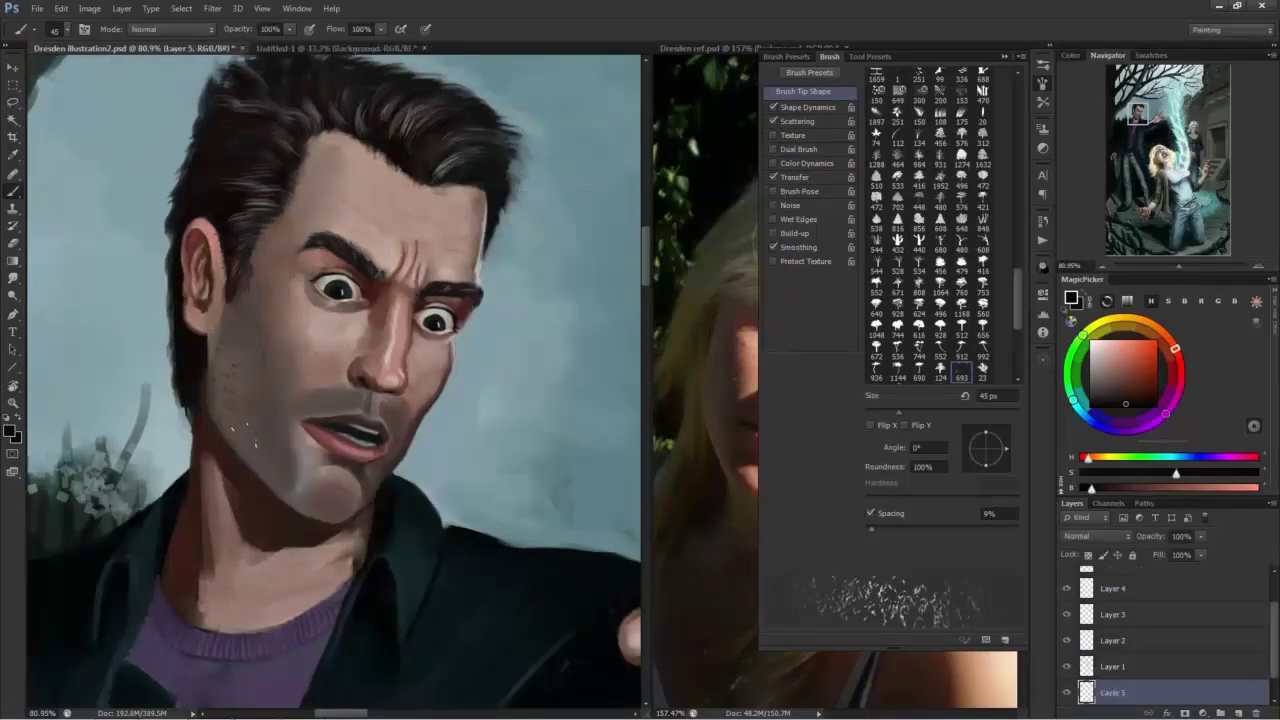
# Paint stubble over the man's cheek and jaw with the 45 px scattered brush, sampling gray and dark tones from his hair.
pyautogui.moveTo(205, 370); pyautogui.dragTo(213, 425)
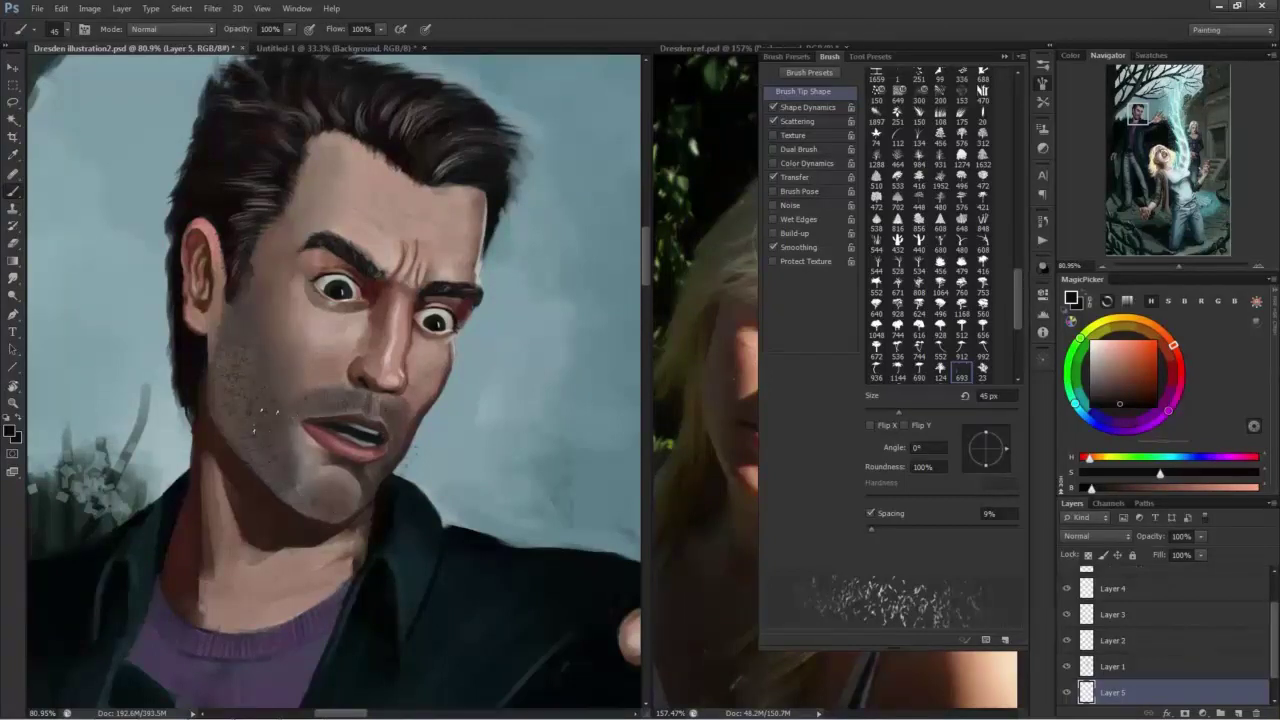
pyautogui.keyDown('alt'); pyautogui.click(272, 204); pyautogui.keyUp('alt')
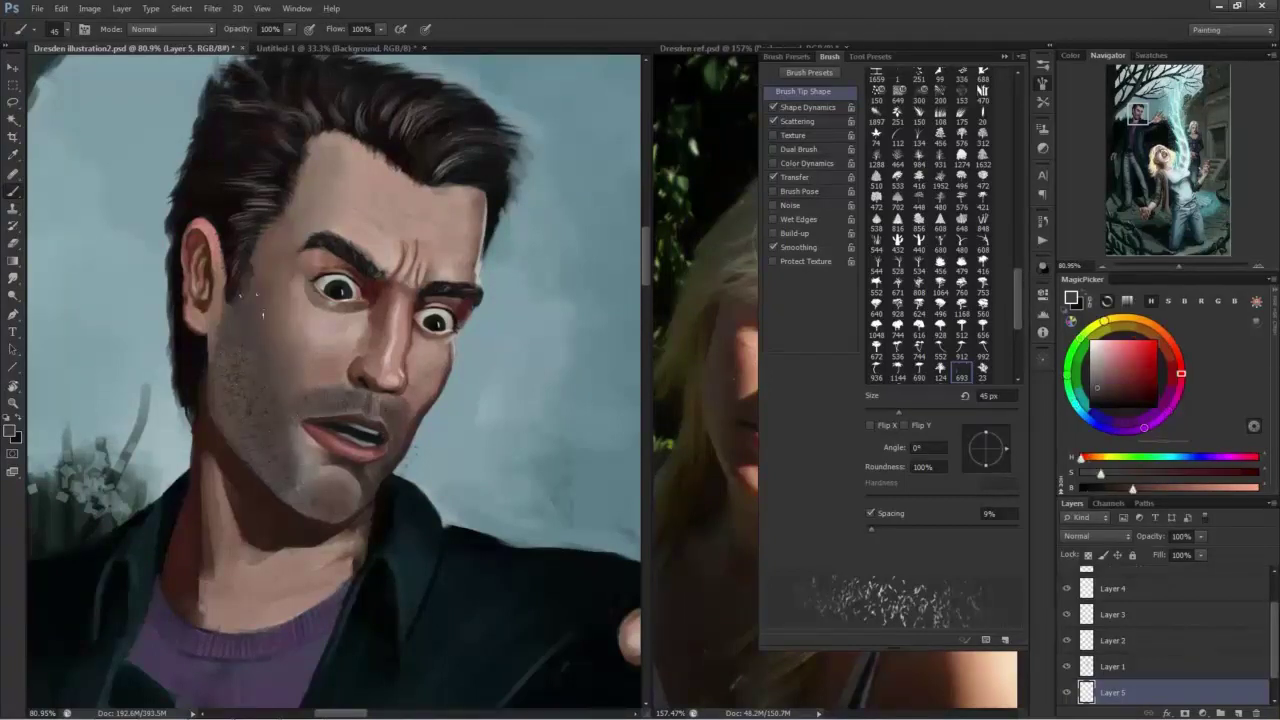
pyautogui.keyDown('alt'); pyautogui.click(226, 252); pyautogui.keyUp('alt')
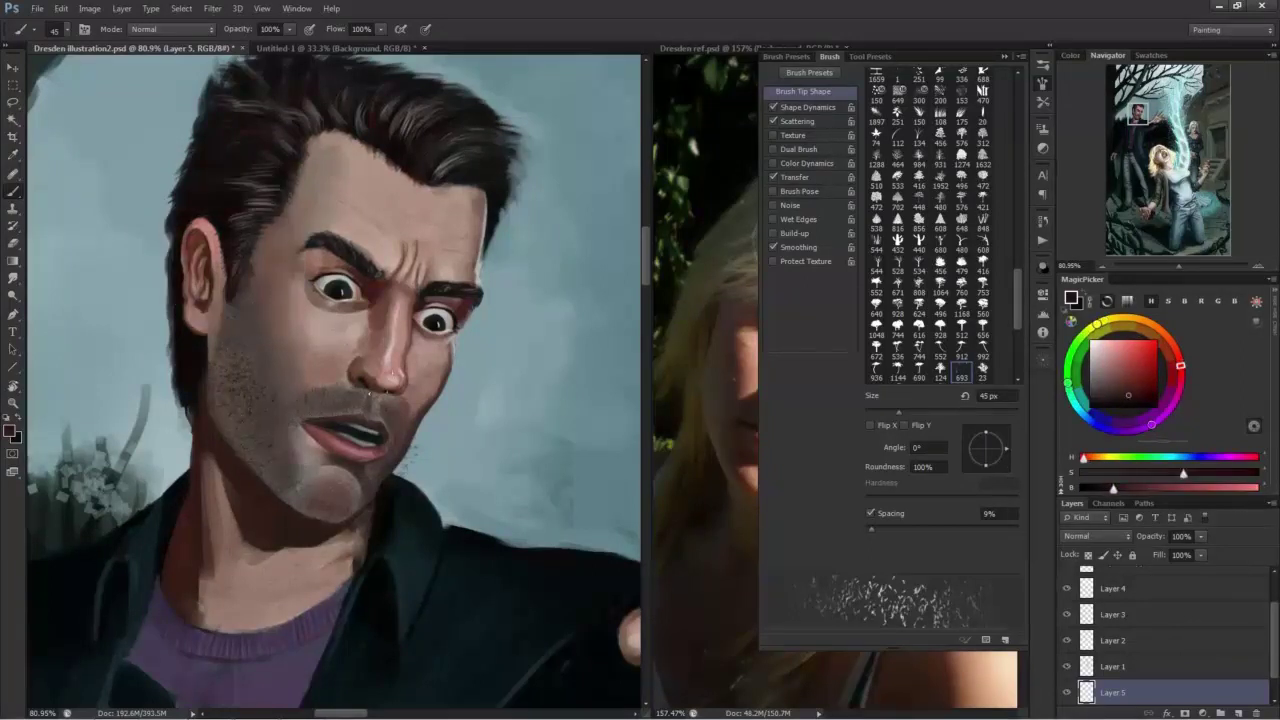
# Reduce the brush to 30 px and build up denser, darker stubble from the sideburn along the cheek and jaw.
pyautogui.scroll(5, 328, 399)
pyautogui.press('[')
pyautogui.press('[')
pyautogui.press('[')
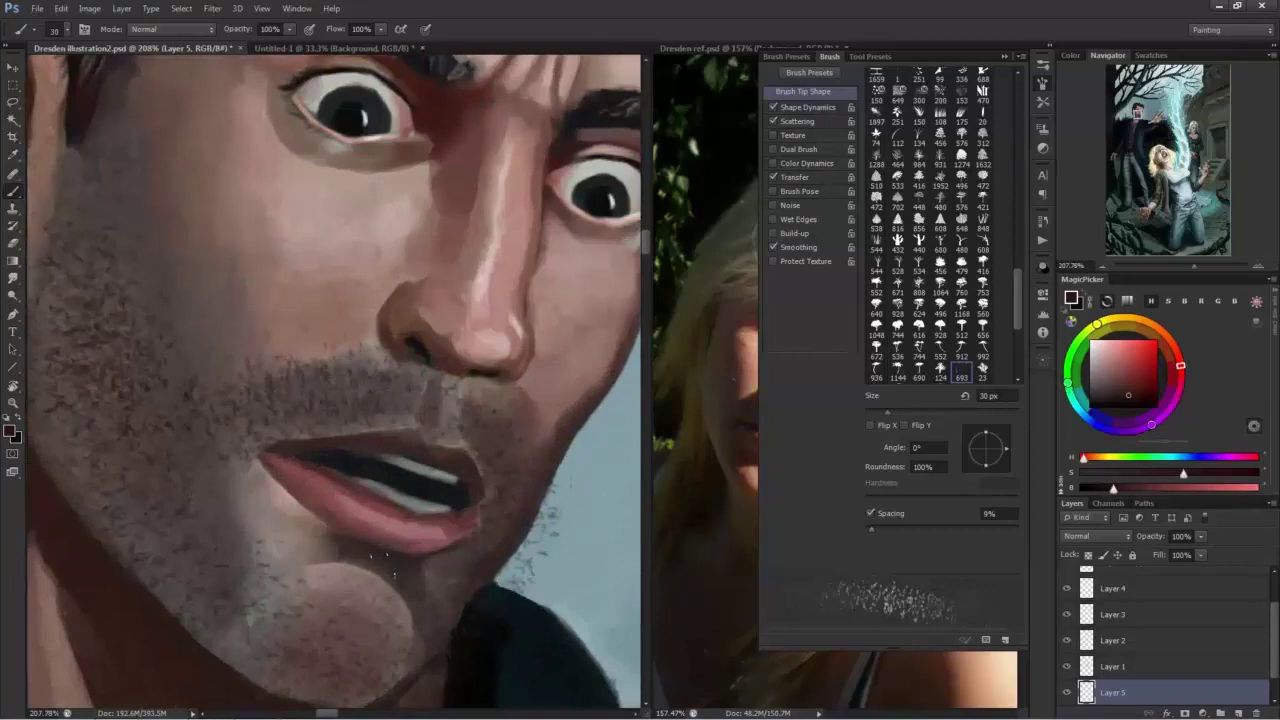
pyautogui.moveTo(58, 417); pyautogui.dragTo(254, 520)
pyautogui.keyDown('alt'); pyautogui.click(156, 353); pyautogui.keyUp('alt')
pyautogui.moveTo(312, 226)
pyautogui.mouseDown()
pyautogui.moveTo(289, 282)
pyautogui.moveTo(270, 510)
pyautogui.mouseUp()
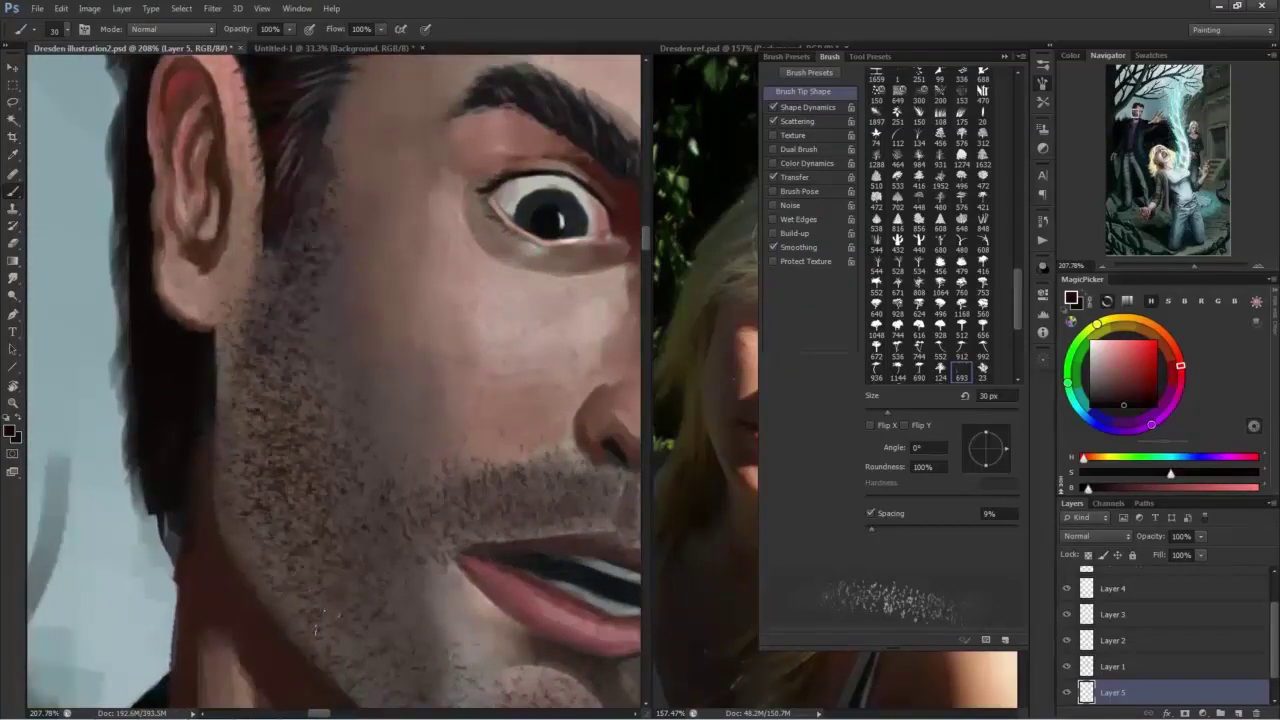
pyautogui.scroll(-2, 316, 630)
pyautogui.moveTo(380, 440); pyautogui.dragTo(368, 402)
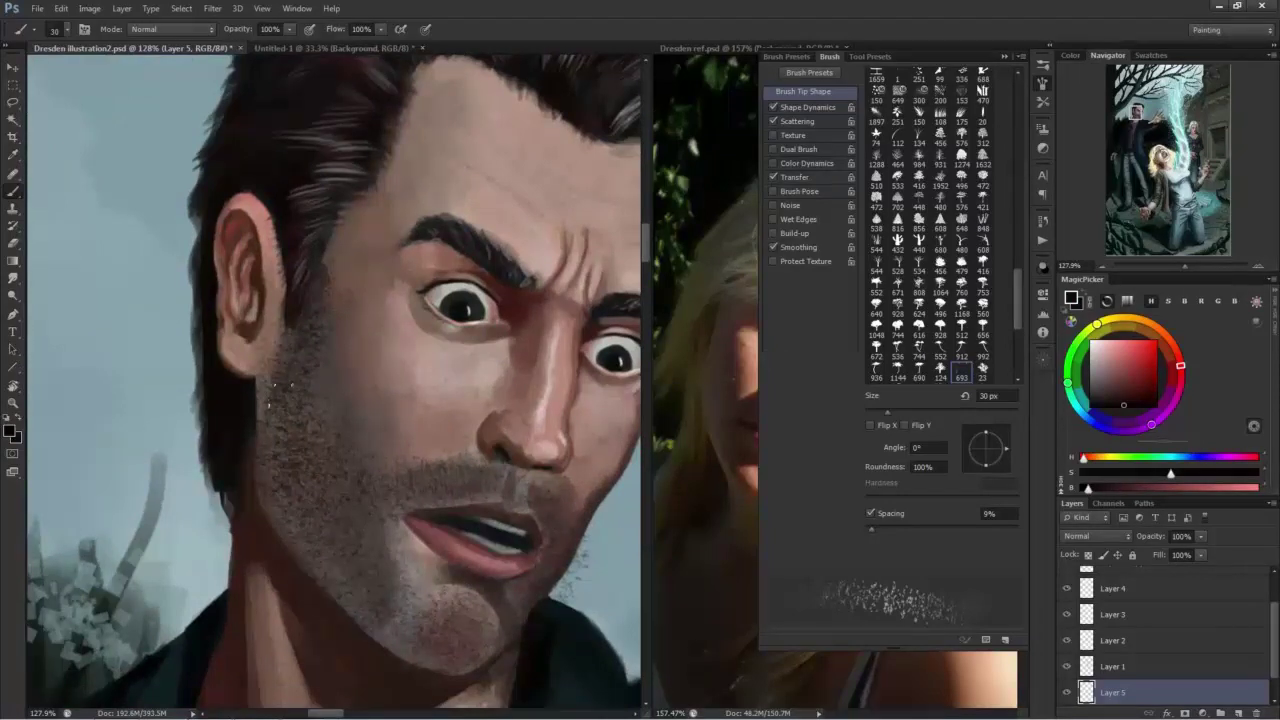
# Save the current 30 px scattered brush as a new preset named Stubble, with its size captured.
pyautogui.rightClick(280, 382)
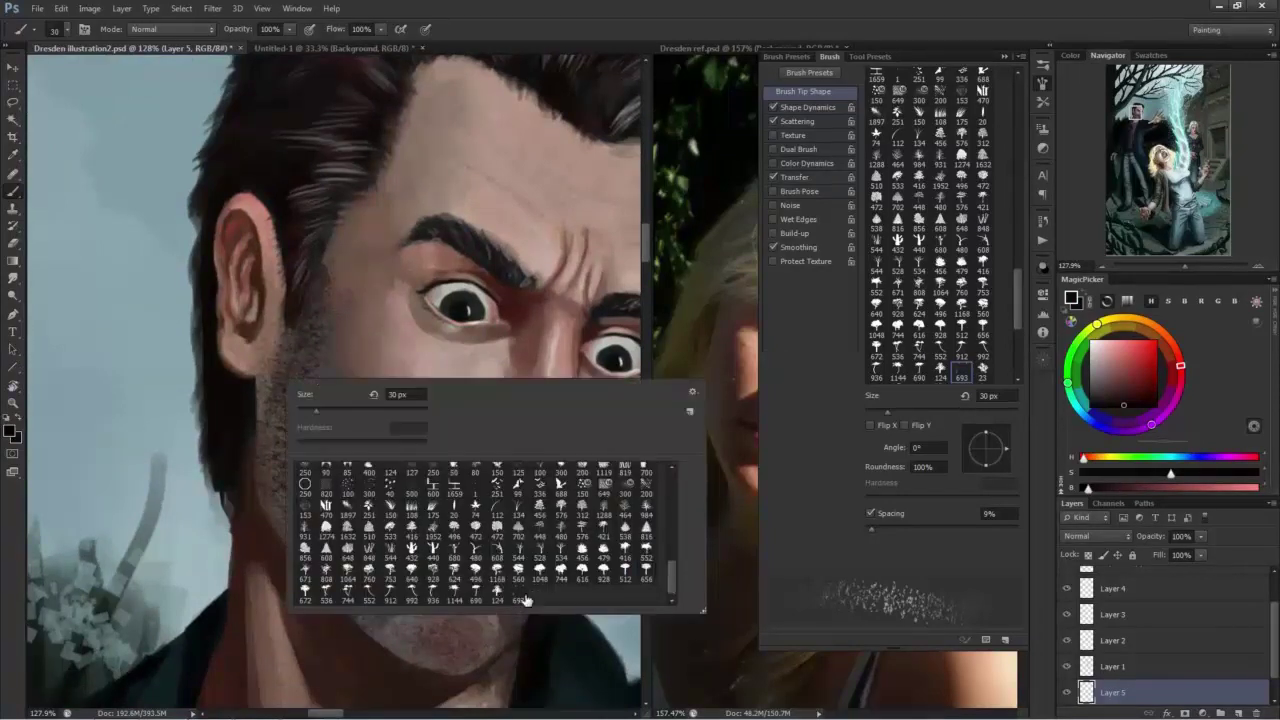
pyautogui.click(1044, 84)
pyautogui.click(964, 639)
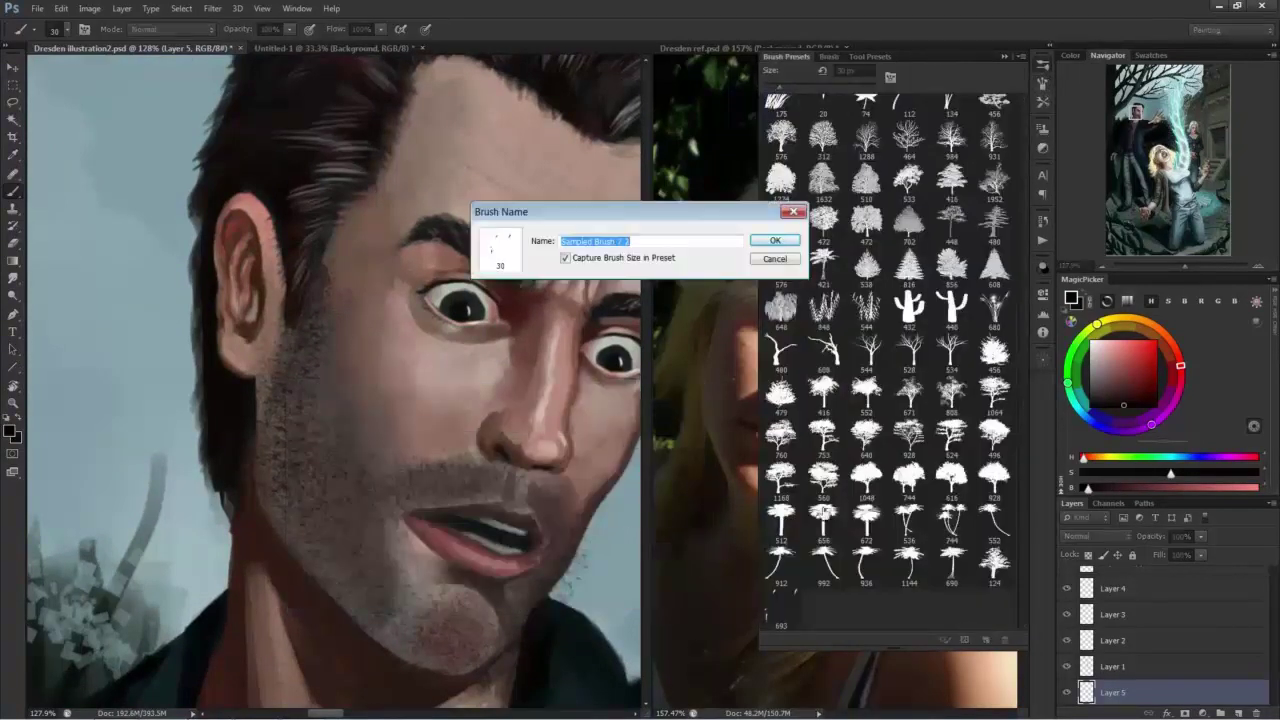
pyautogui.write('Stubble')
pyautogui.press('Return')
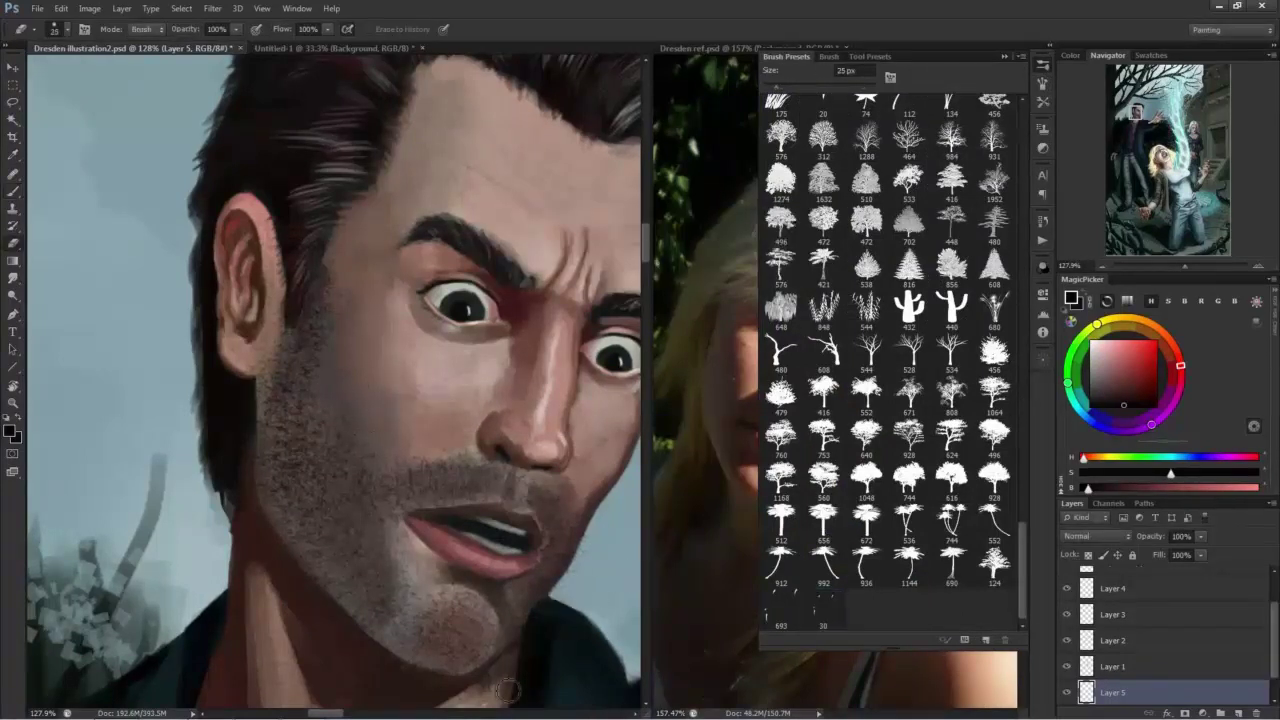
# Resume painting with the 30 px stubble brush and add light gray hairs along the man's jaw and chin.
pyautogui.press('b')
pyautogui.scroll(-3, 356, 538)
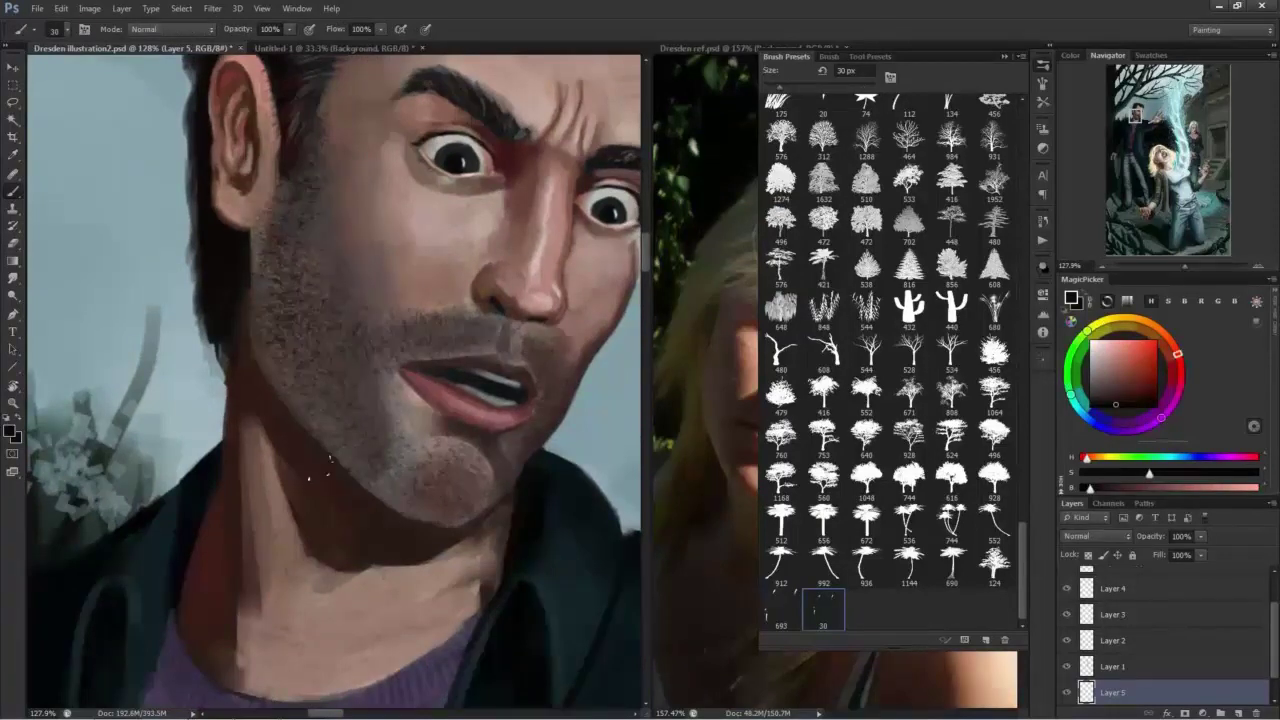
pyautogui.scroll(-8, 353, 495)
pyautogui.scroll(6, 380, 572)
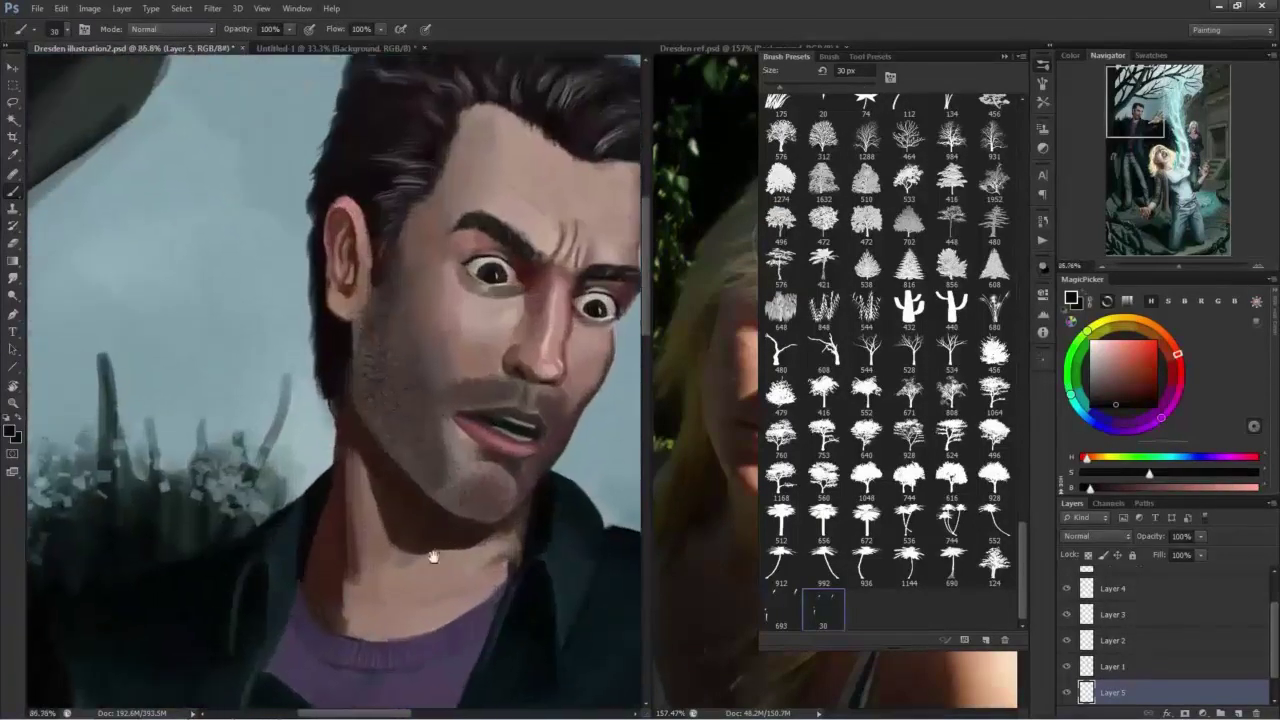
pyautogui.click(1093, 359)
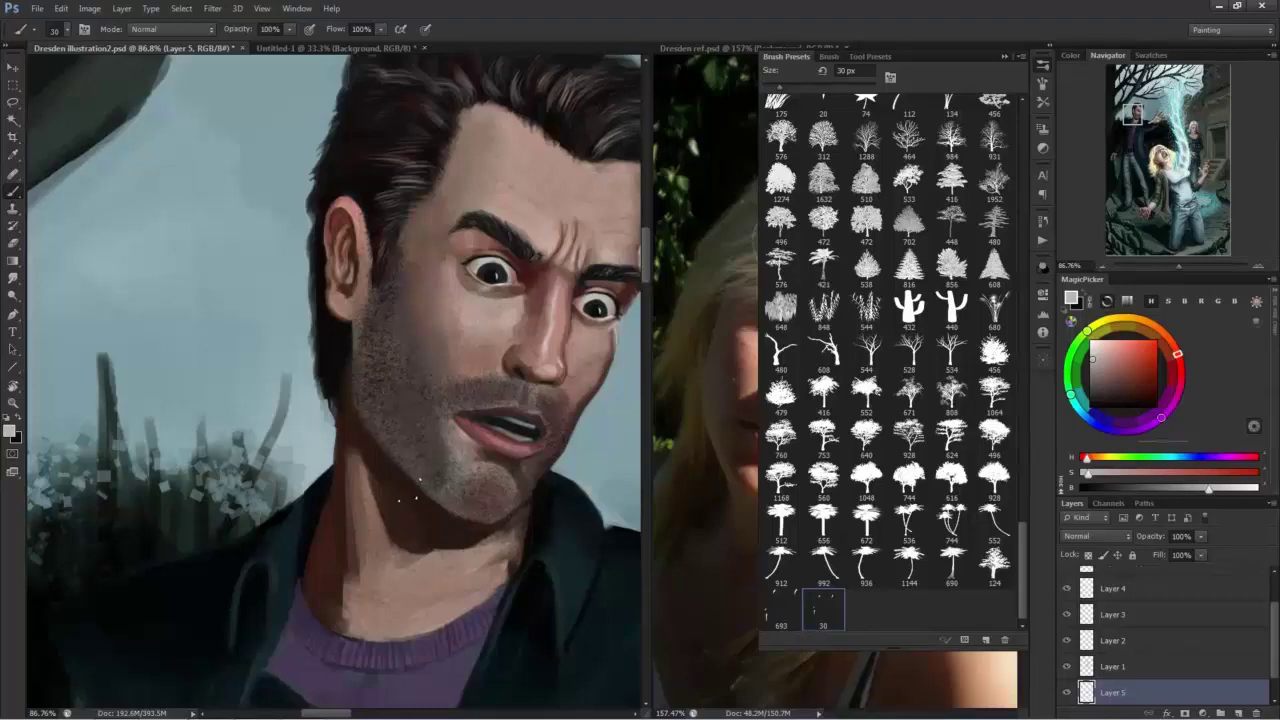
# Sample the man's dark hair color and merge the stubble layer into the Background layer.
pyautogui.keyDown('alt'); pyautogui.click(370, 203); pyautogui.keyUp('alt')
pyautogui.hotkey('ctrl', 'e')
pyautogui.scroll(-5, 519, 455)
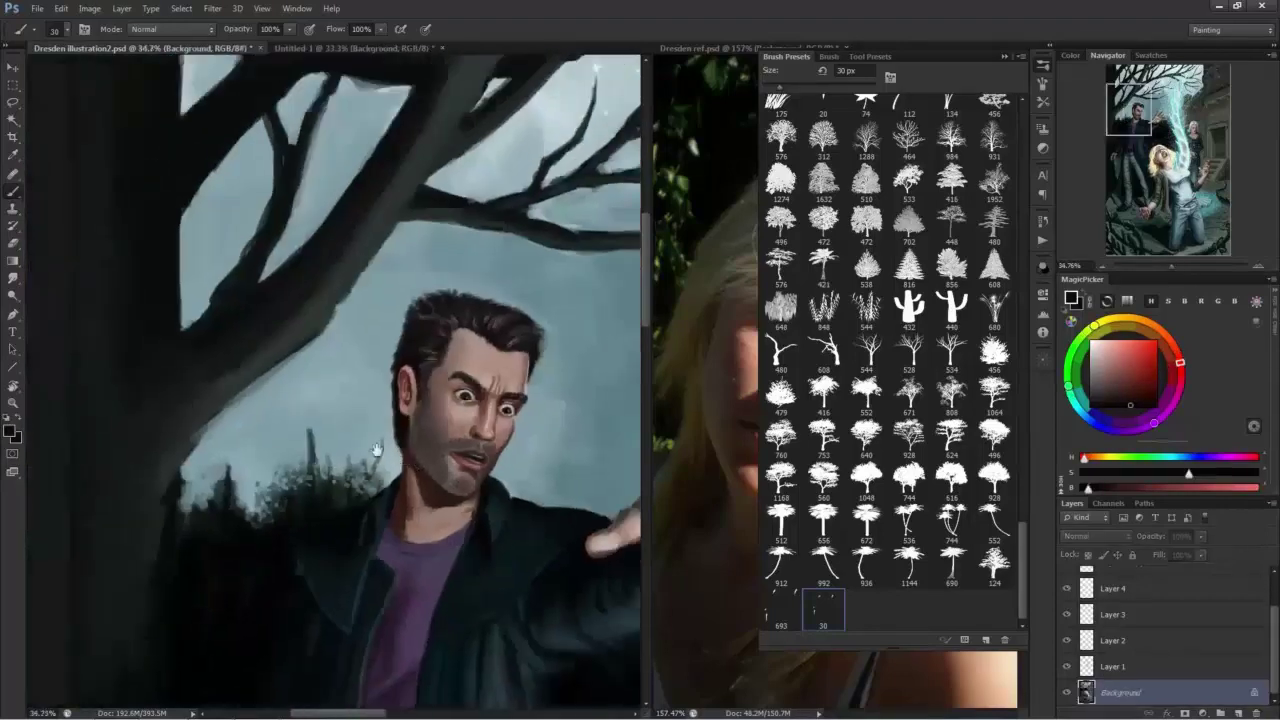
pyautogui.moveTo(374, 451); pyautogui.dragTo(240, 110)
pyautogui.scroll(2, 300, 420)
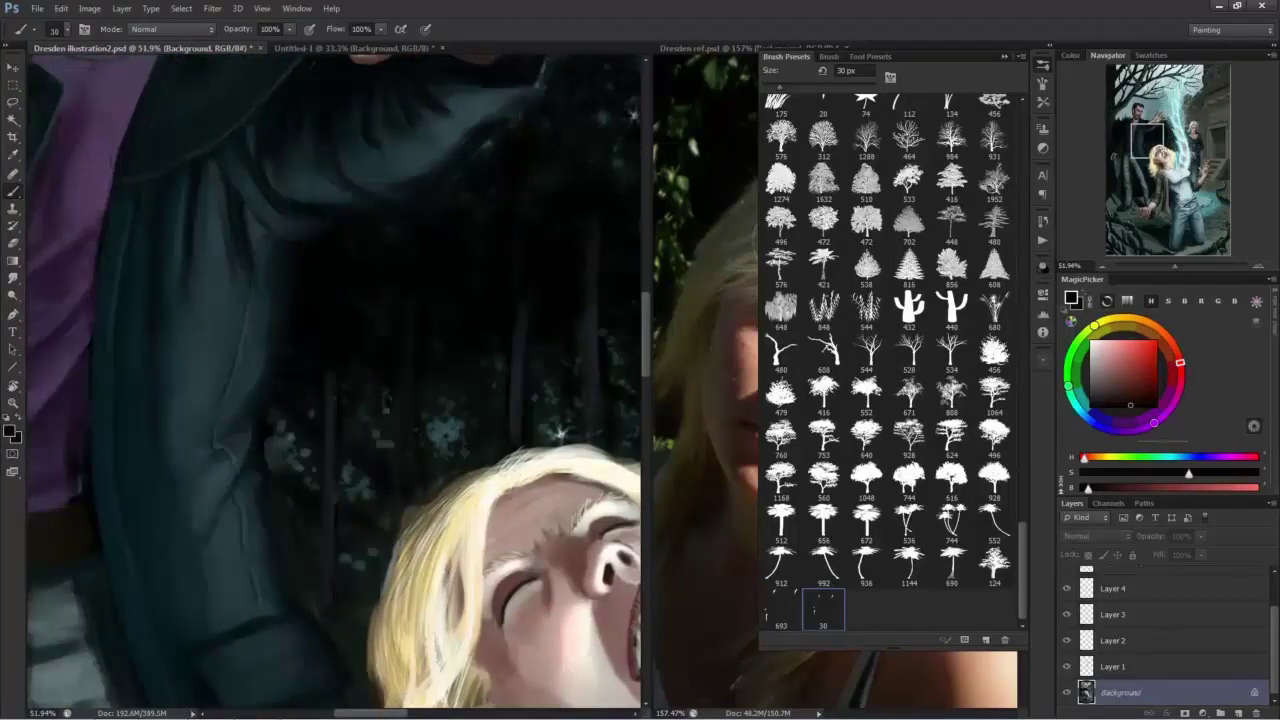